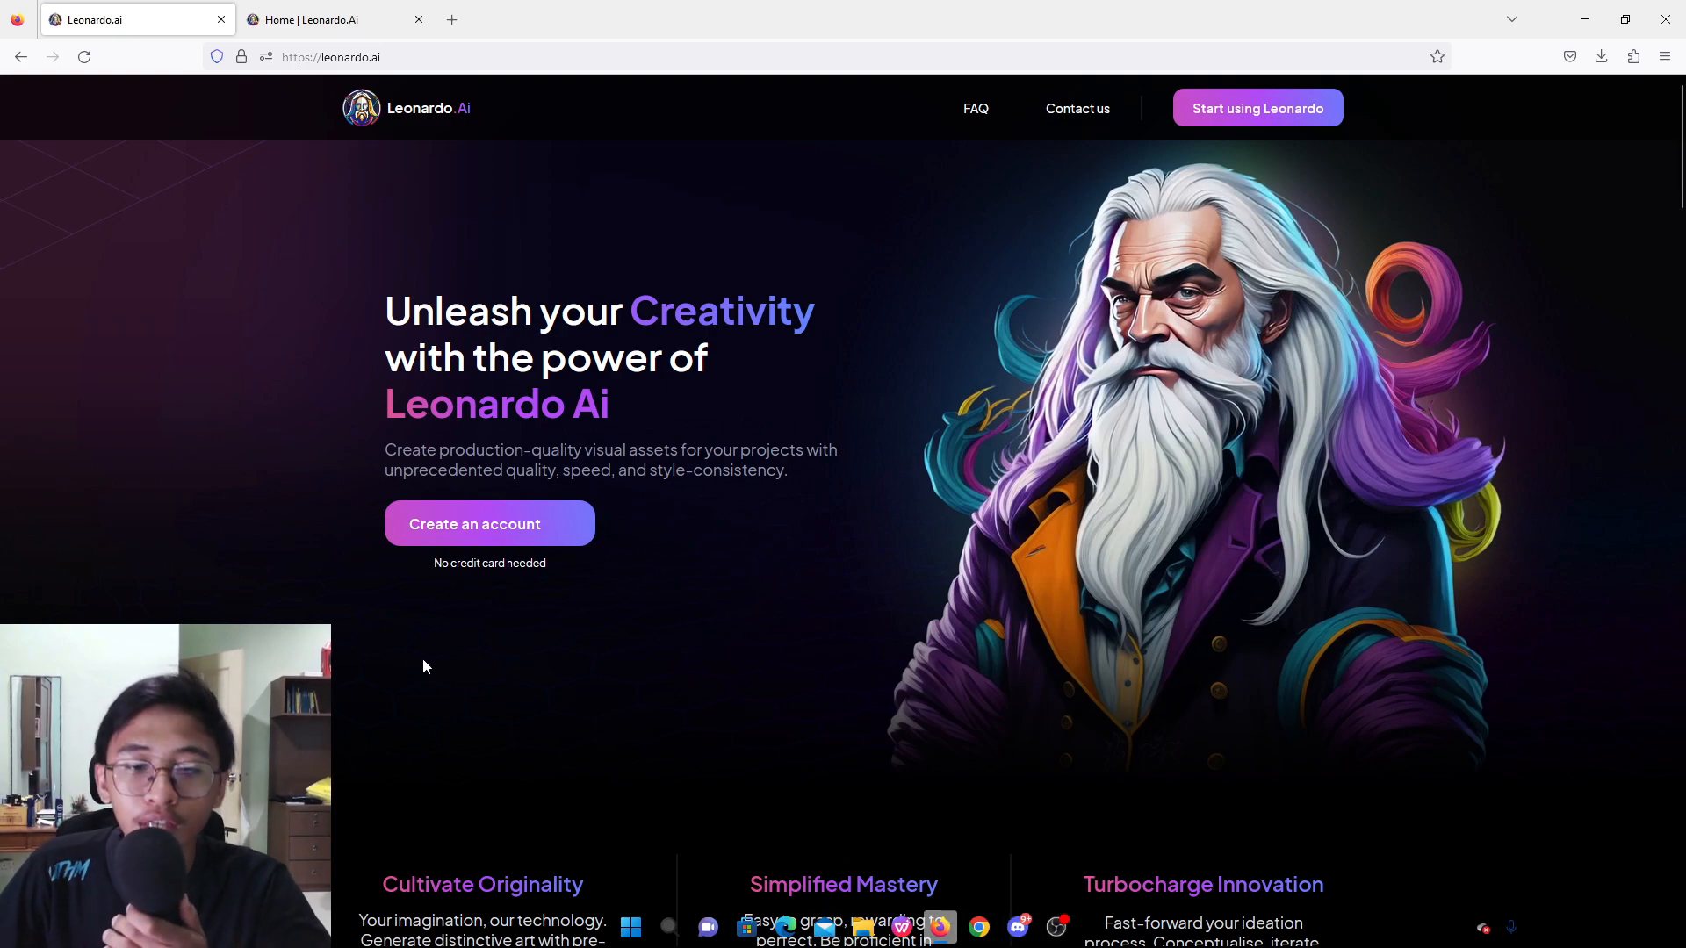
Start creating an account on the Leonardo.Ai site and continue to the web app as a whitelisted user.
click(465, 535)
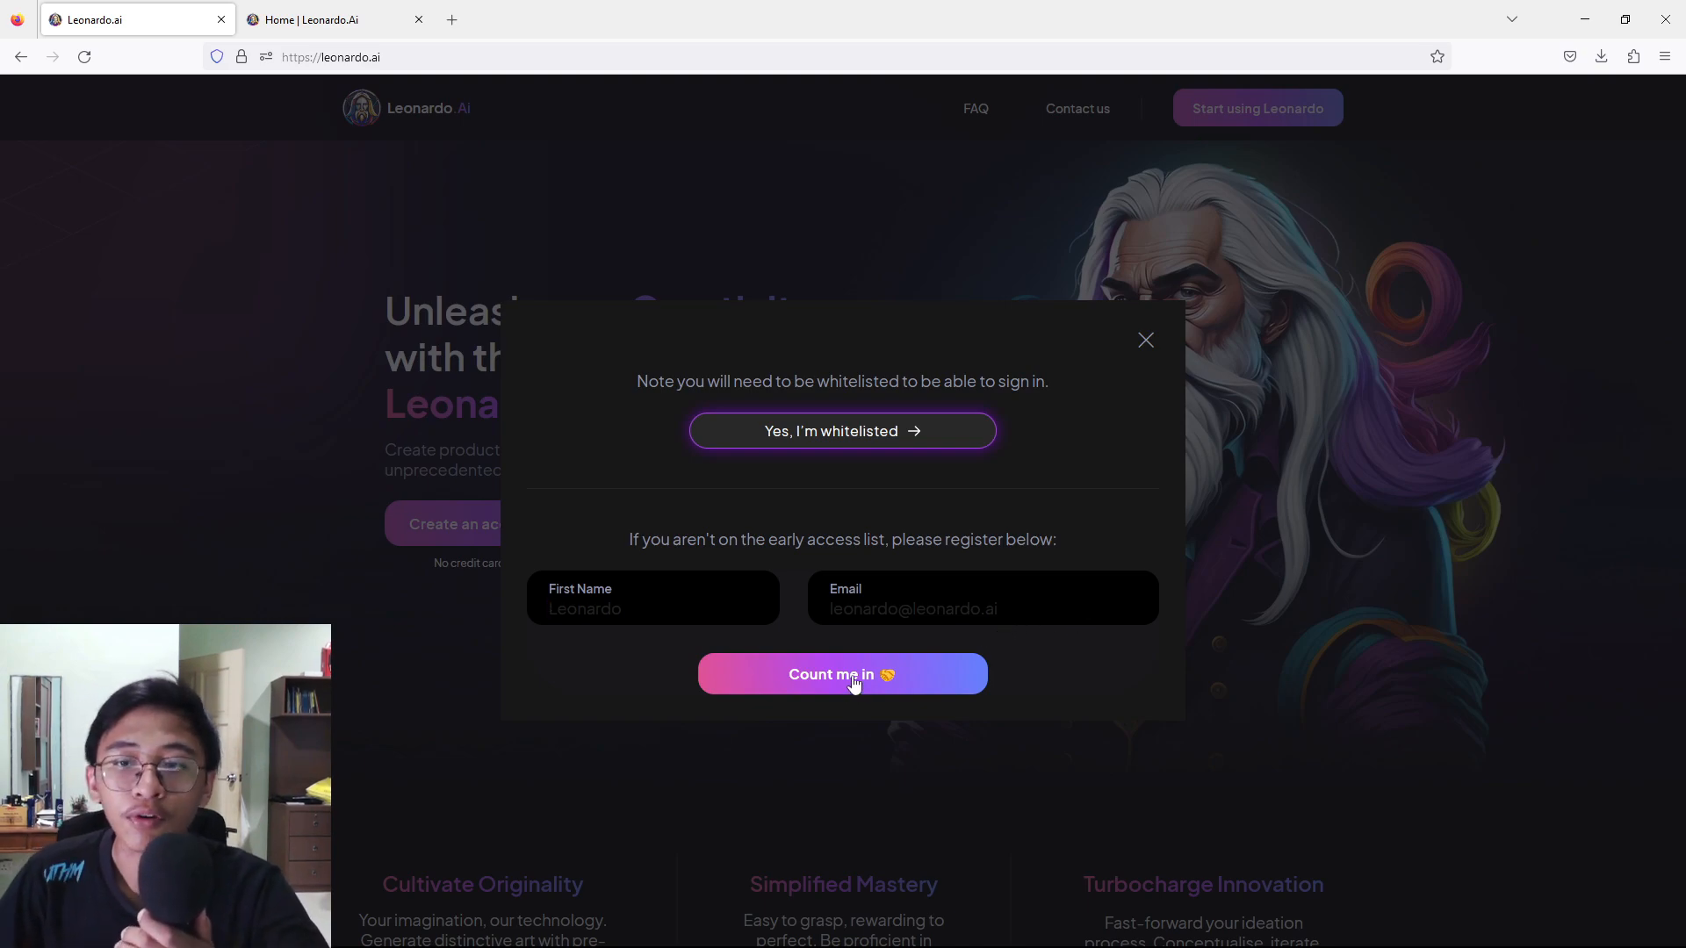
click(857, 430)
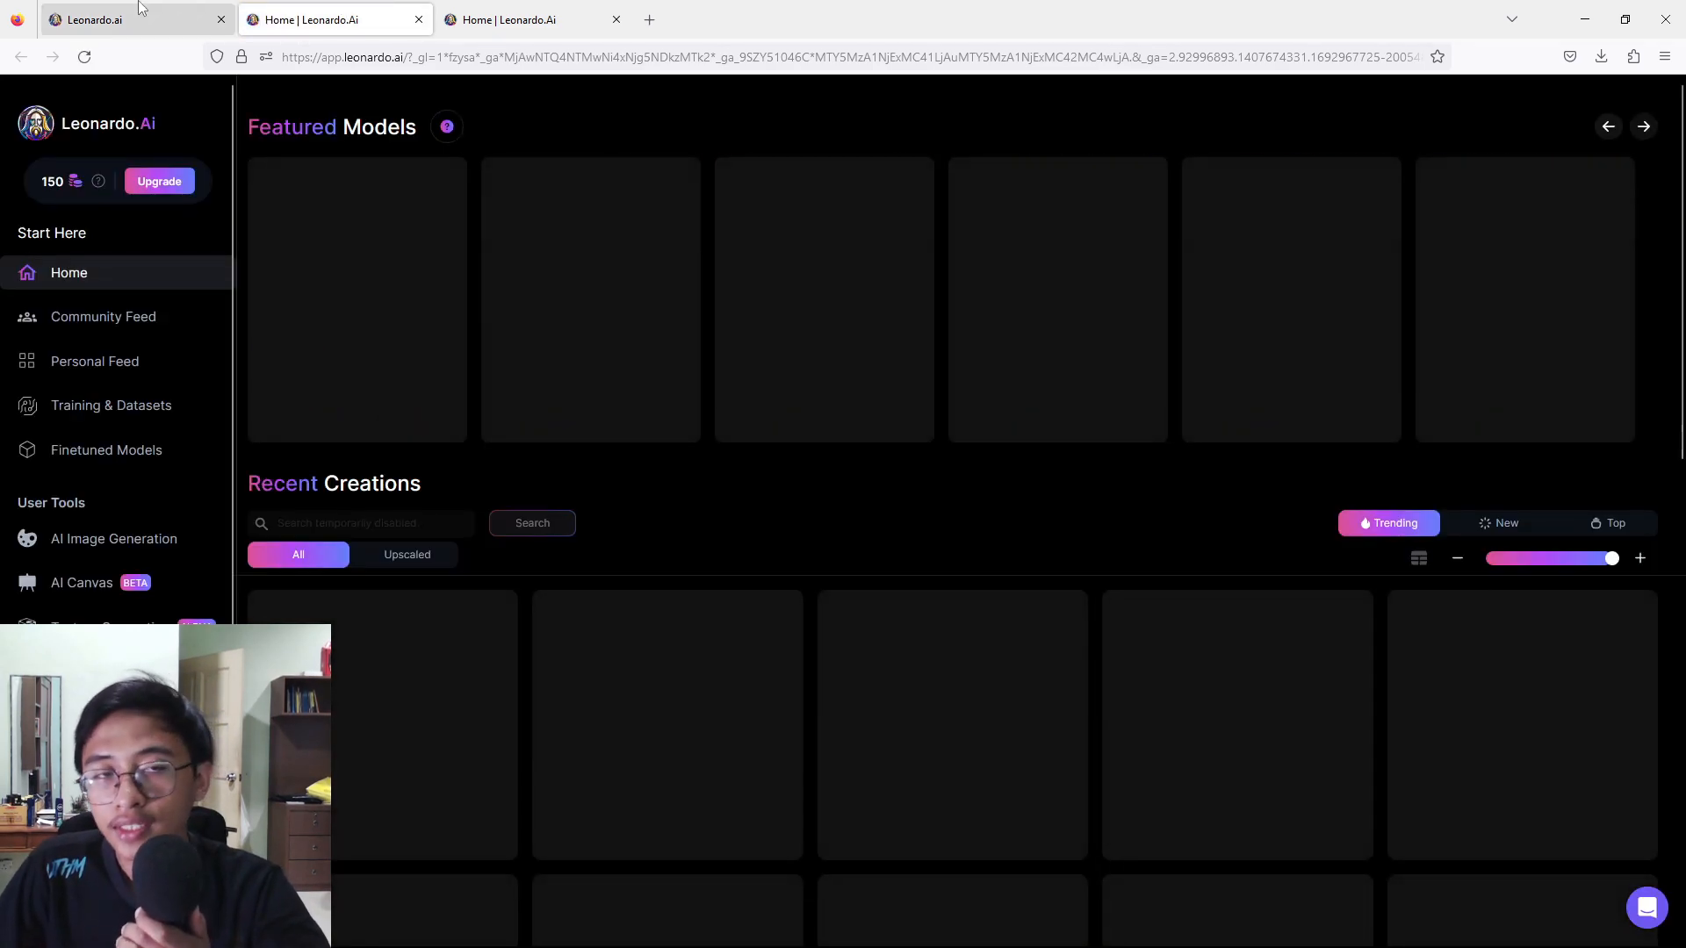
click(150, 18)
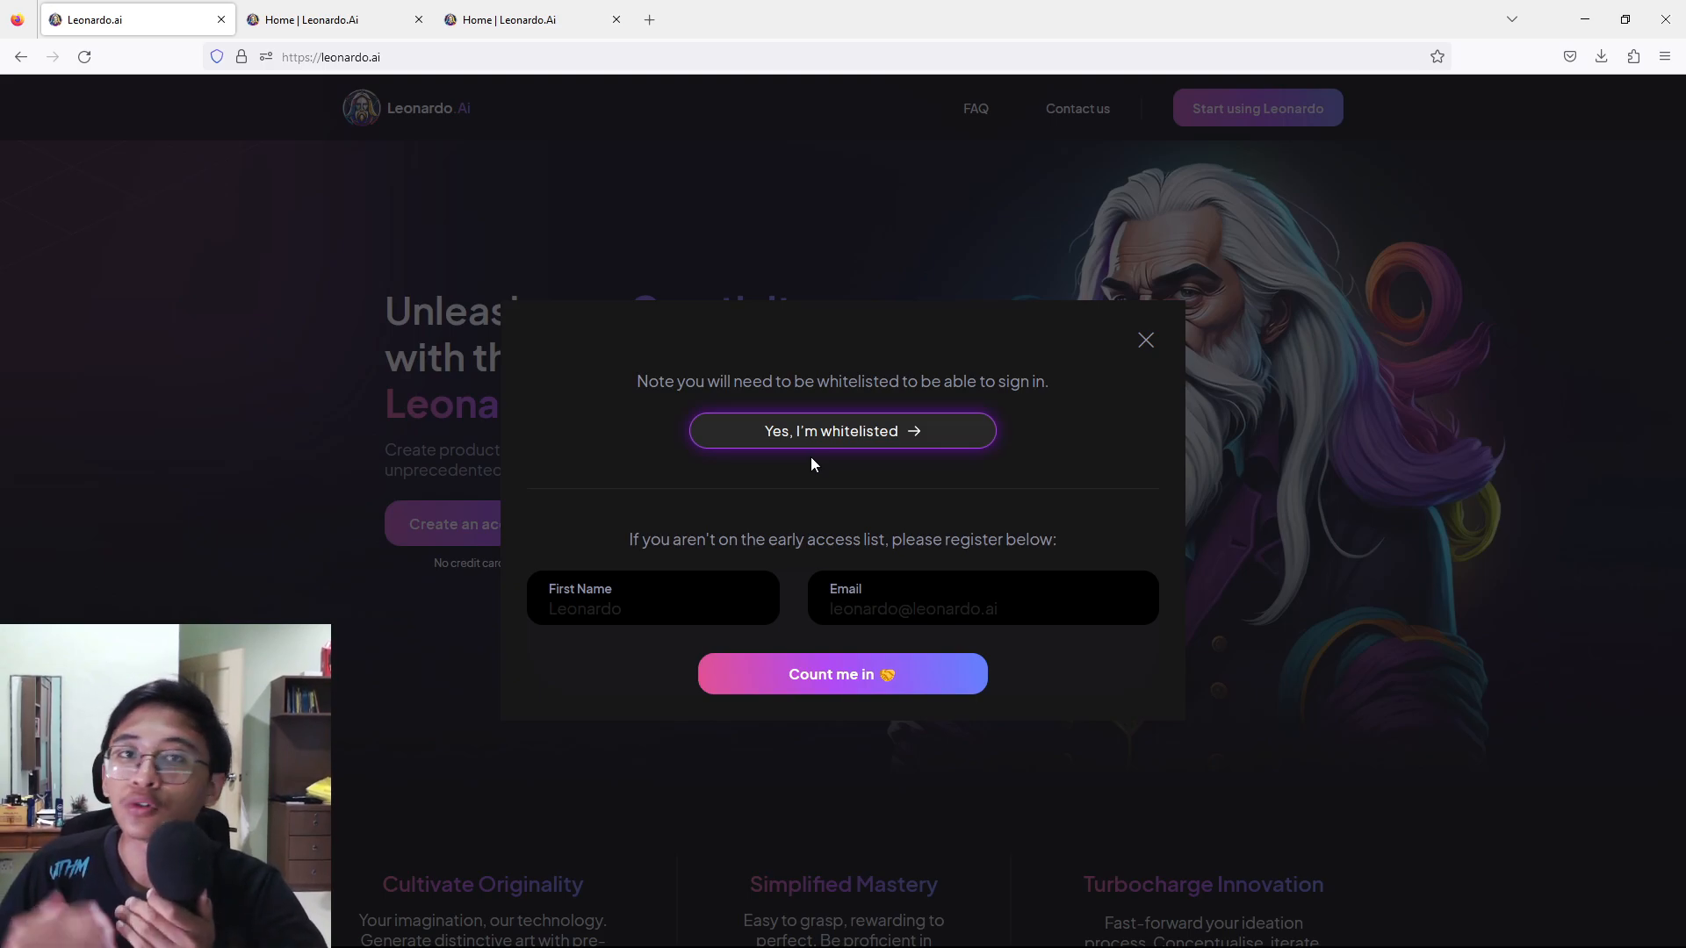
click(285, 21)
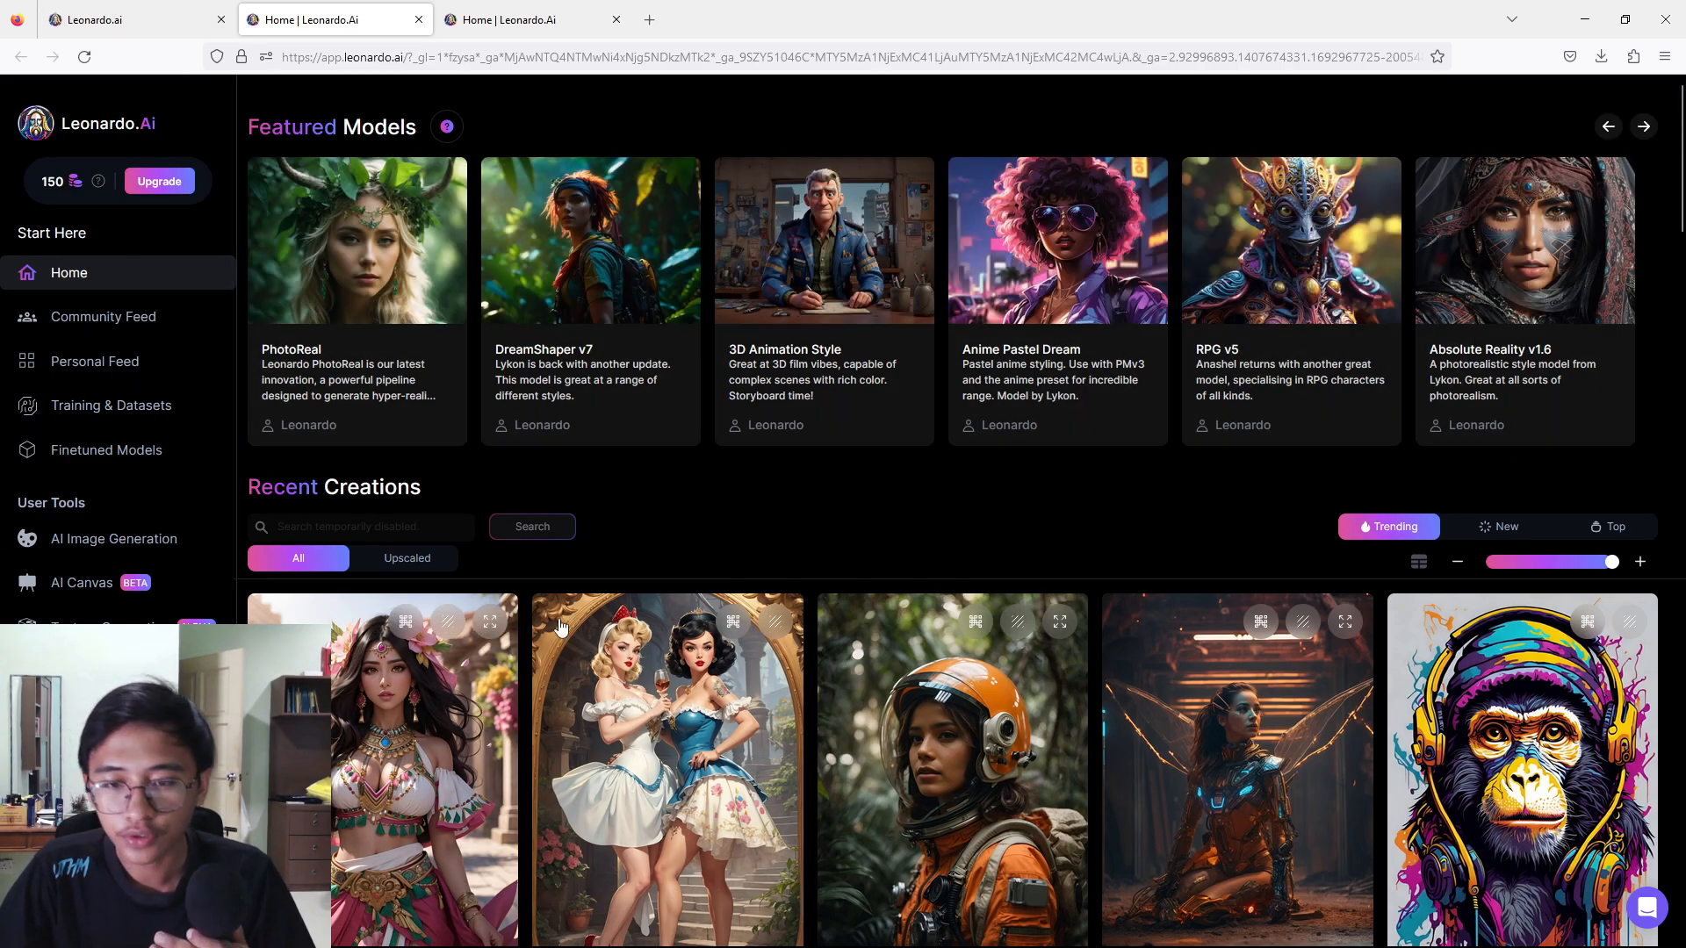
Look over the home page and the finetuned platform models, ending back on the home page.
scroll(1542, 632, down, 2)
scroll(1536, 625, up, 2)
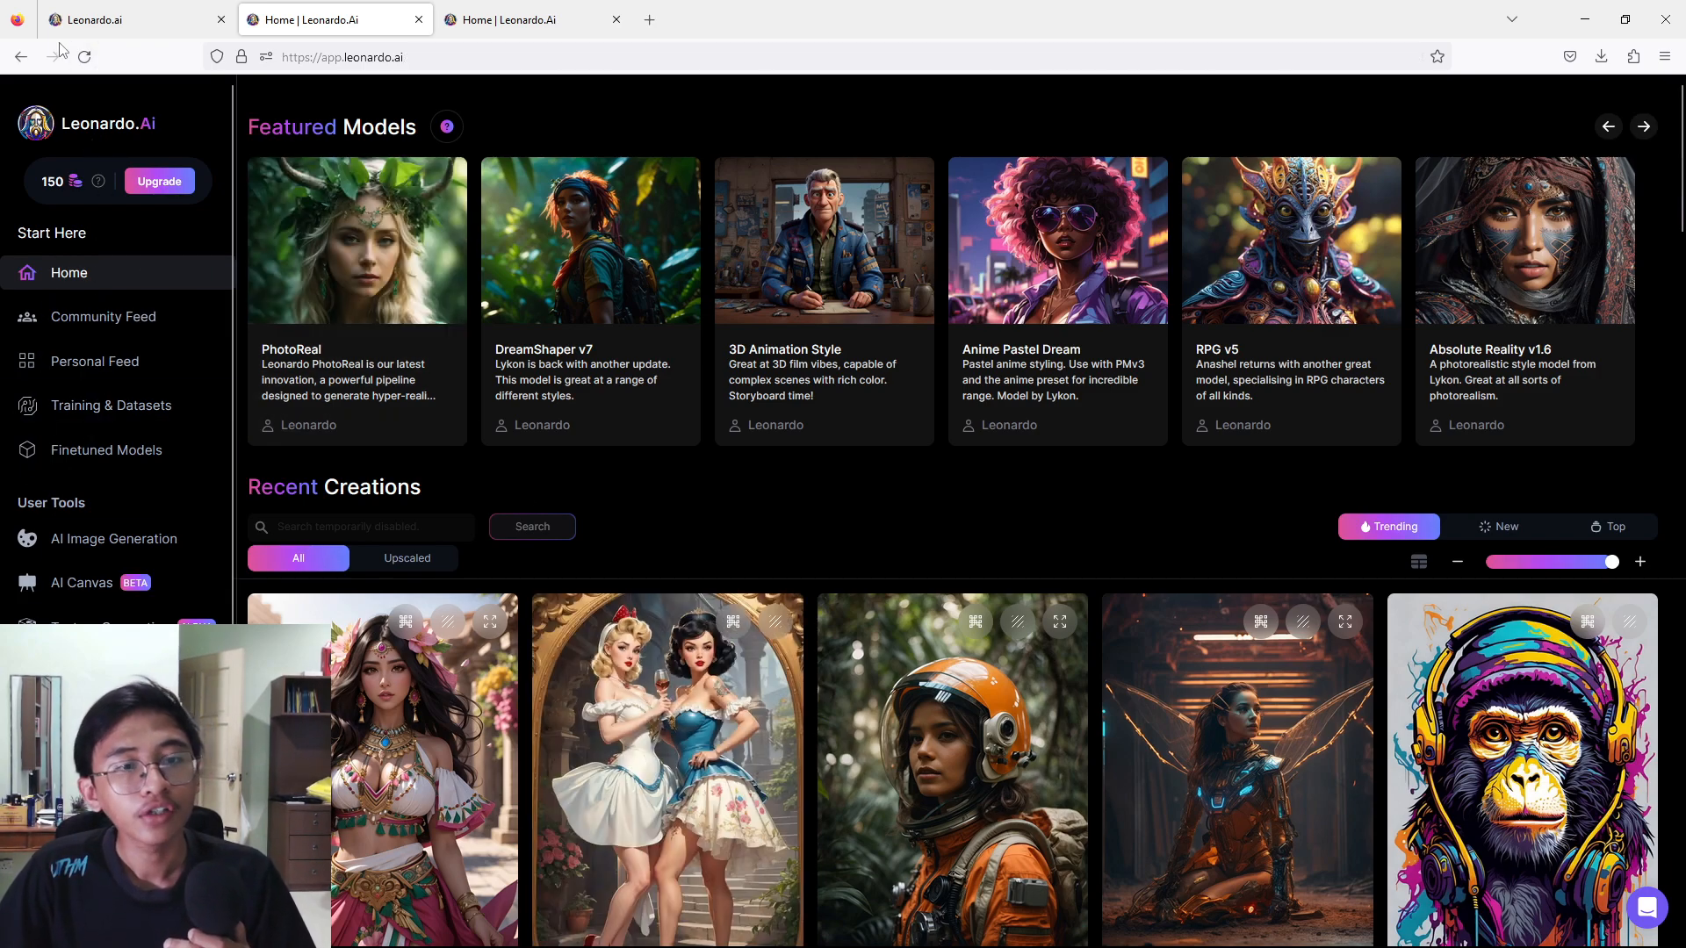
click(91, 459)
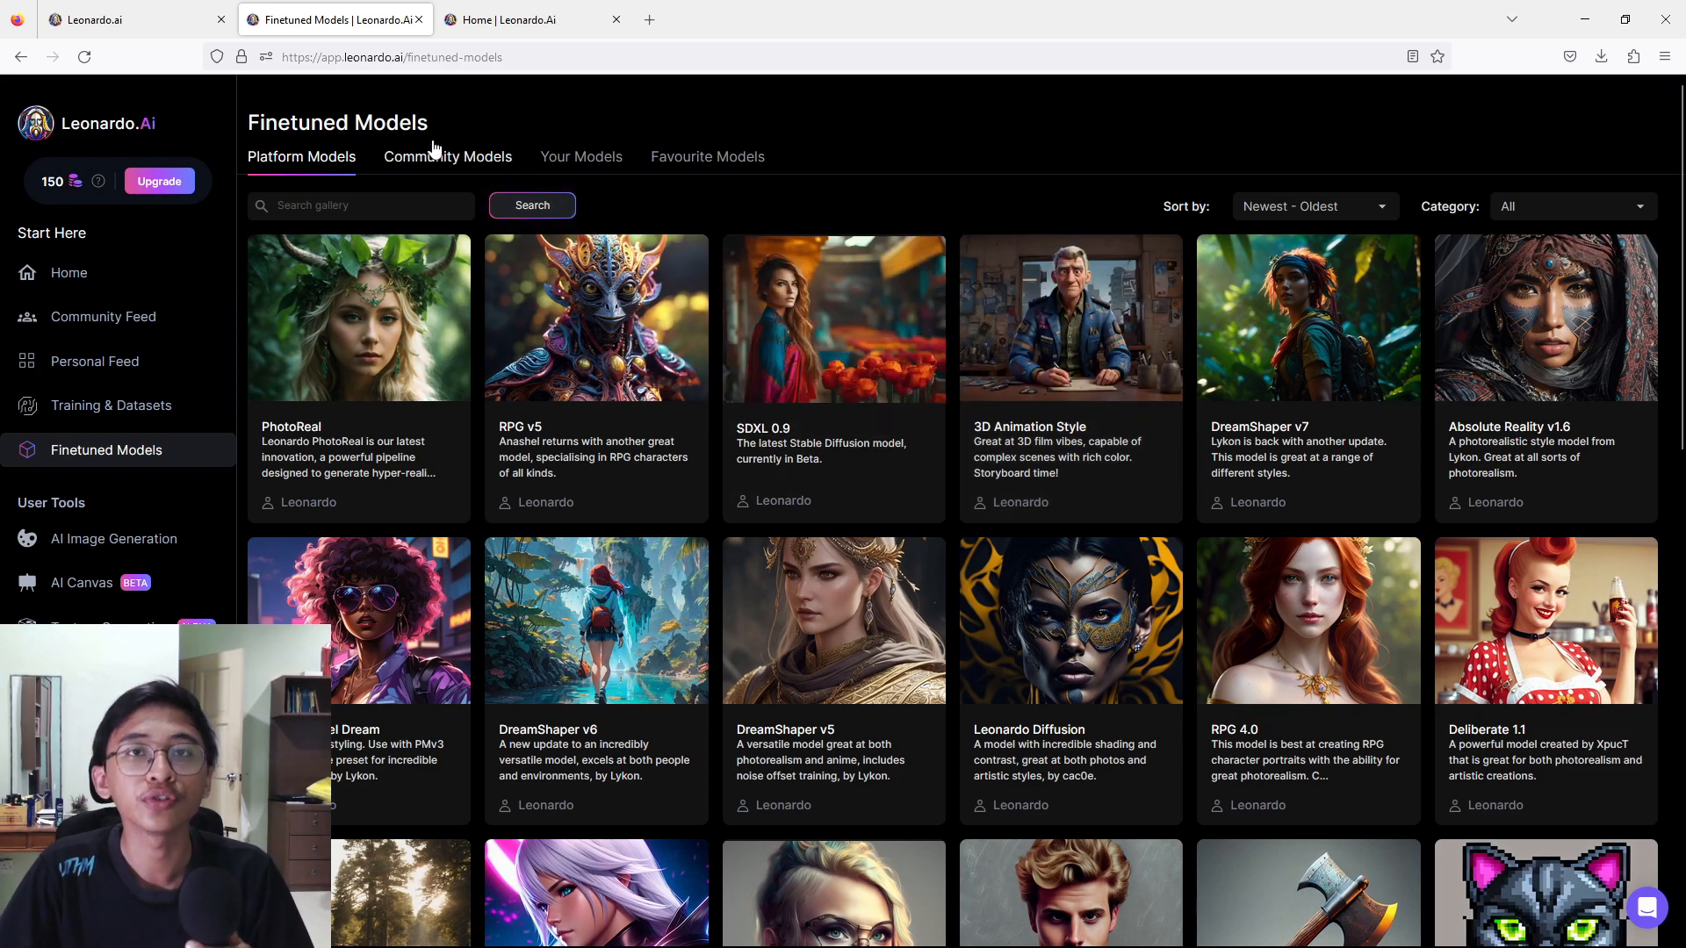
click(140, 272)
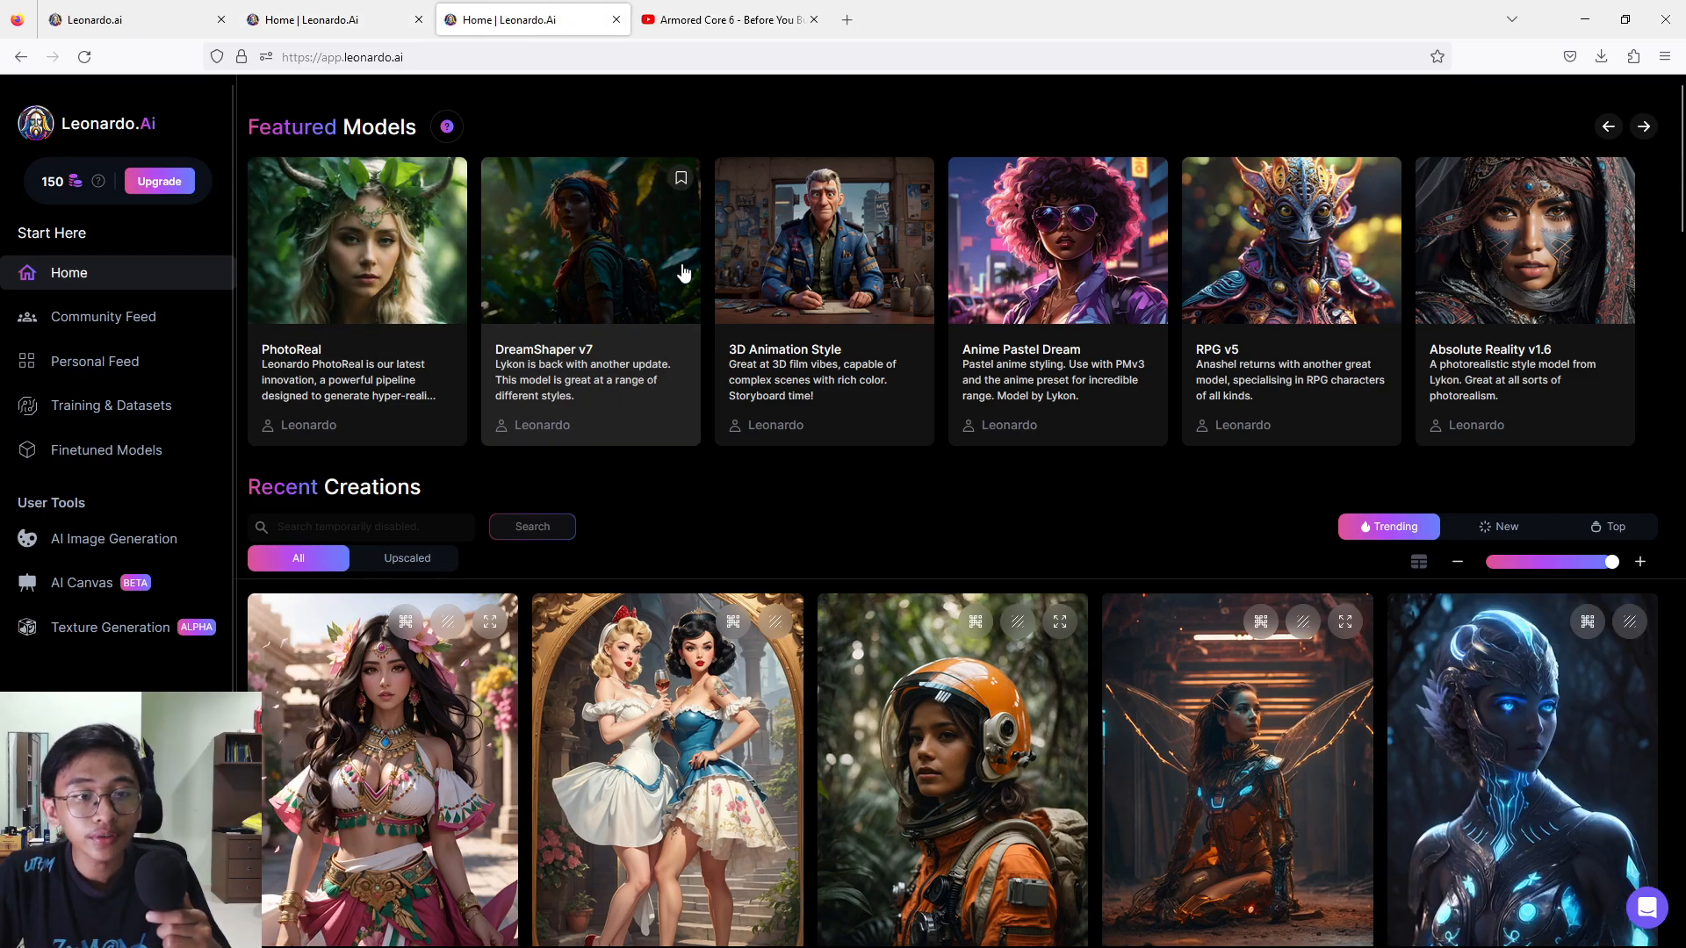
Open AI Image Generation and look through the earlier coloring page images in the generation history.
click(86, 545)
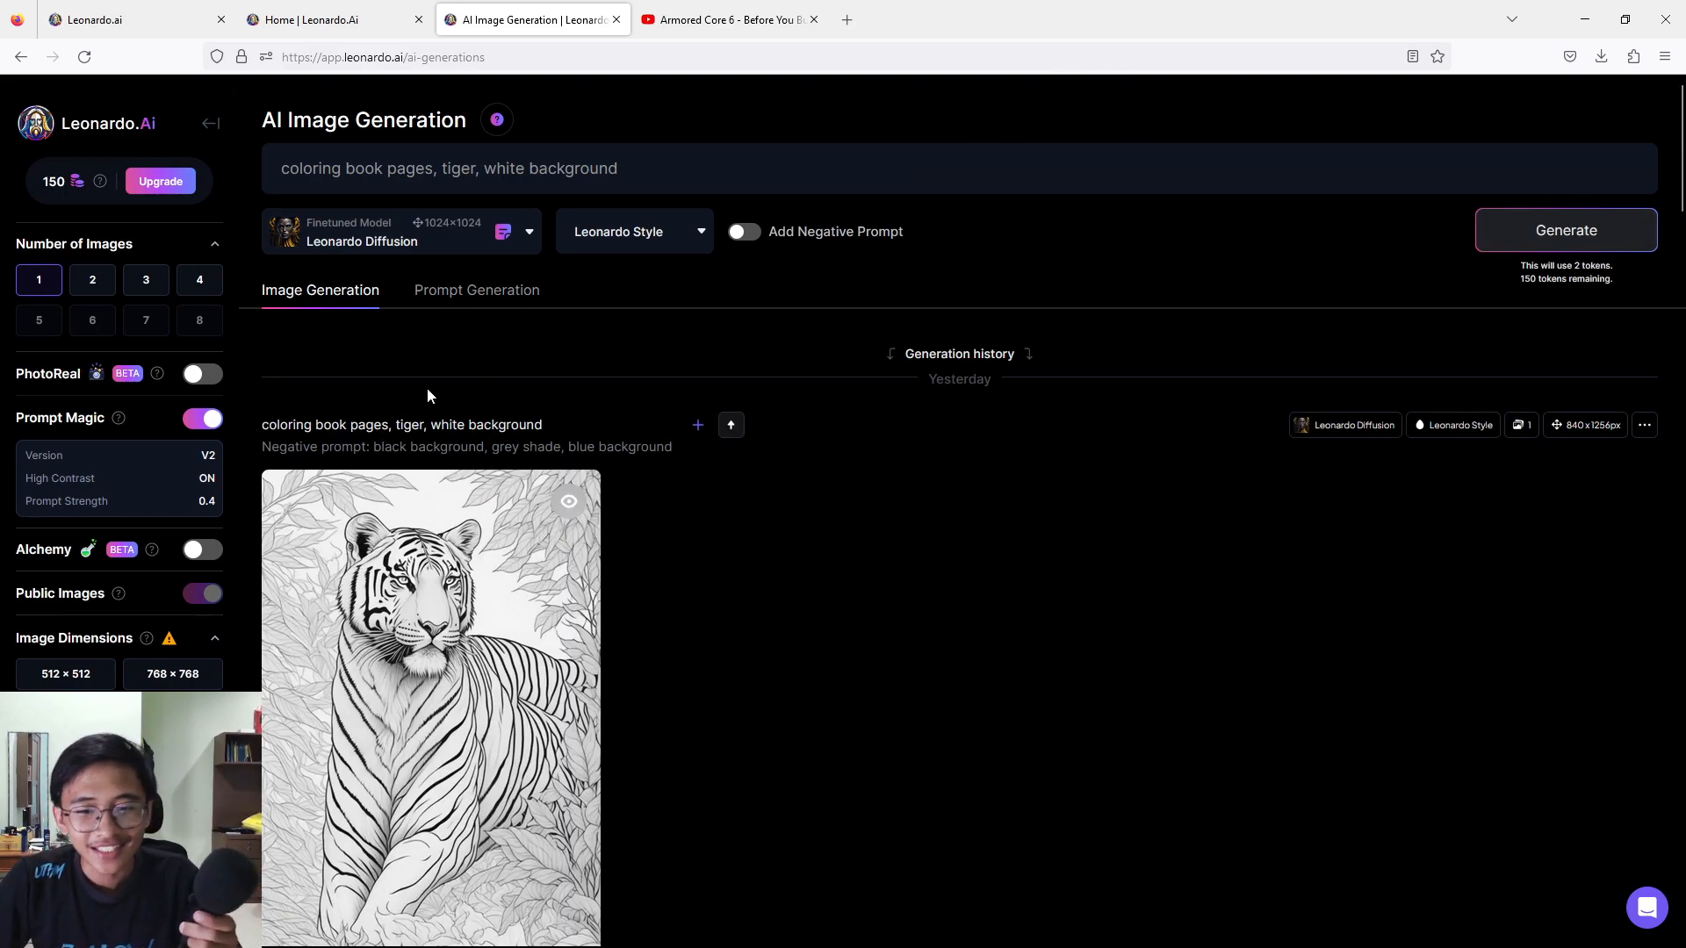
scroll(425, 677, down, 8)
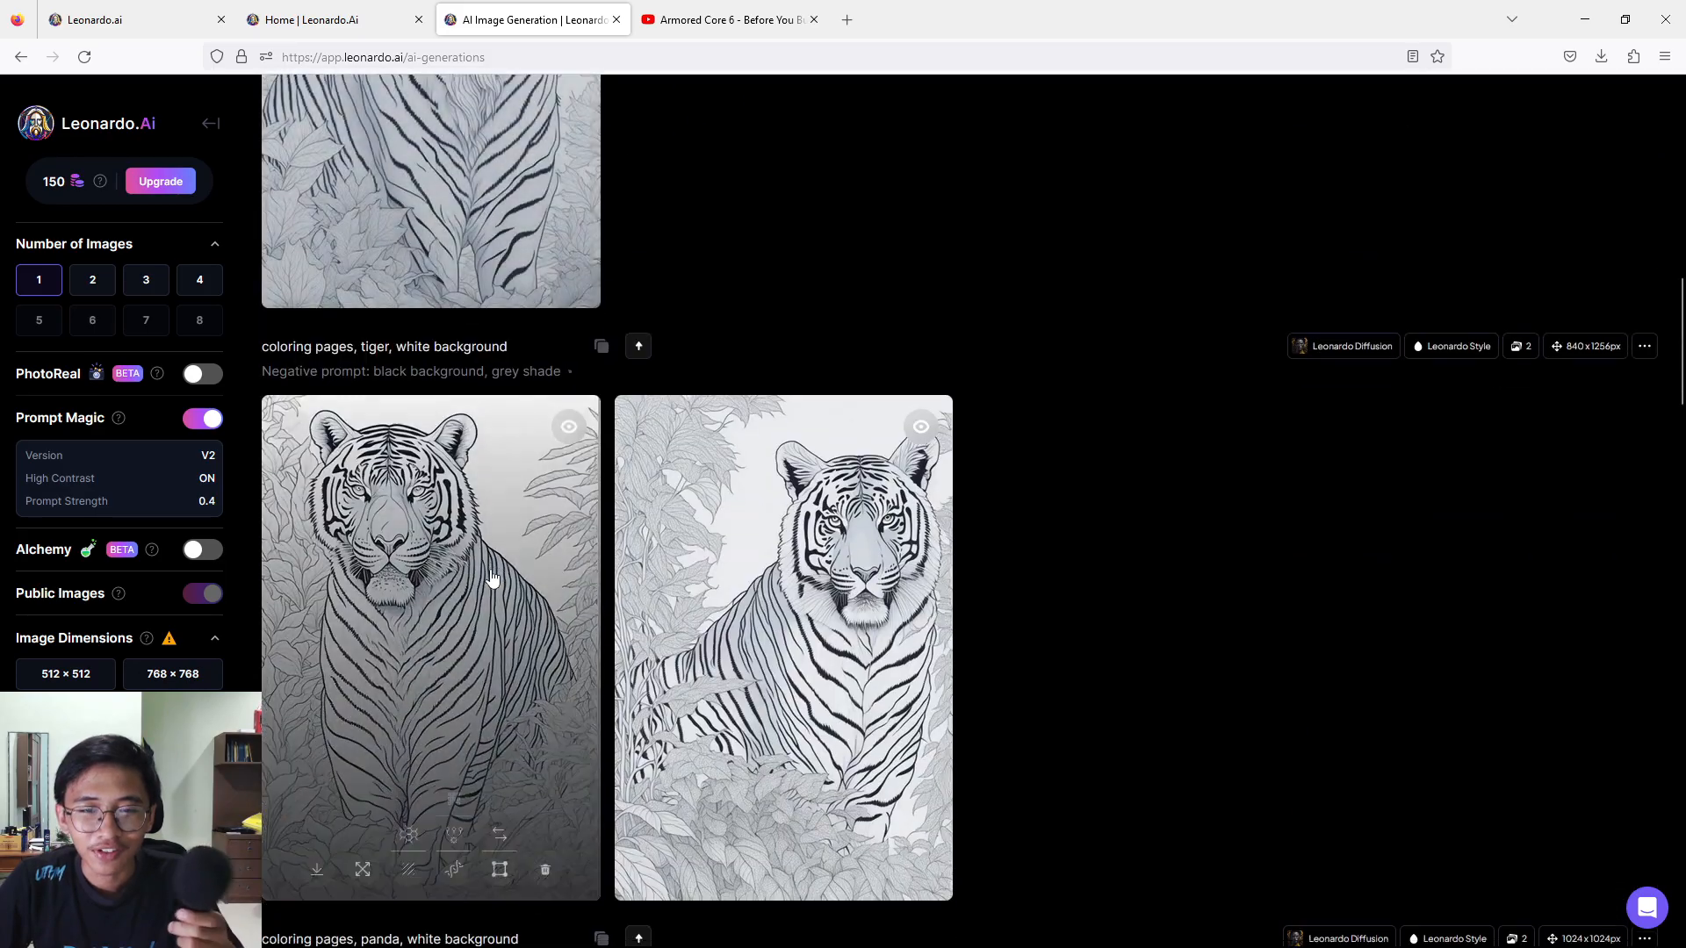
scroll(493, 579, down, 12)
scroll(494, 579, down, 4)
scroll(494, 579, up, 7)
scroll(493, 579, up, 15)
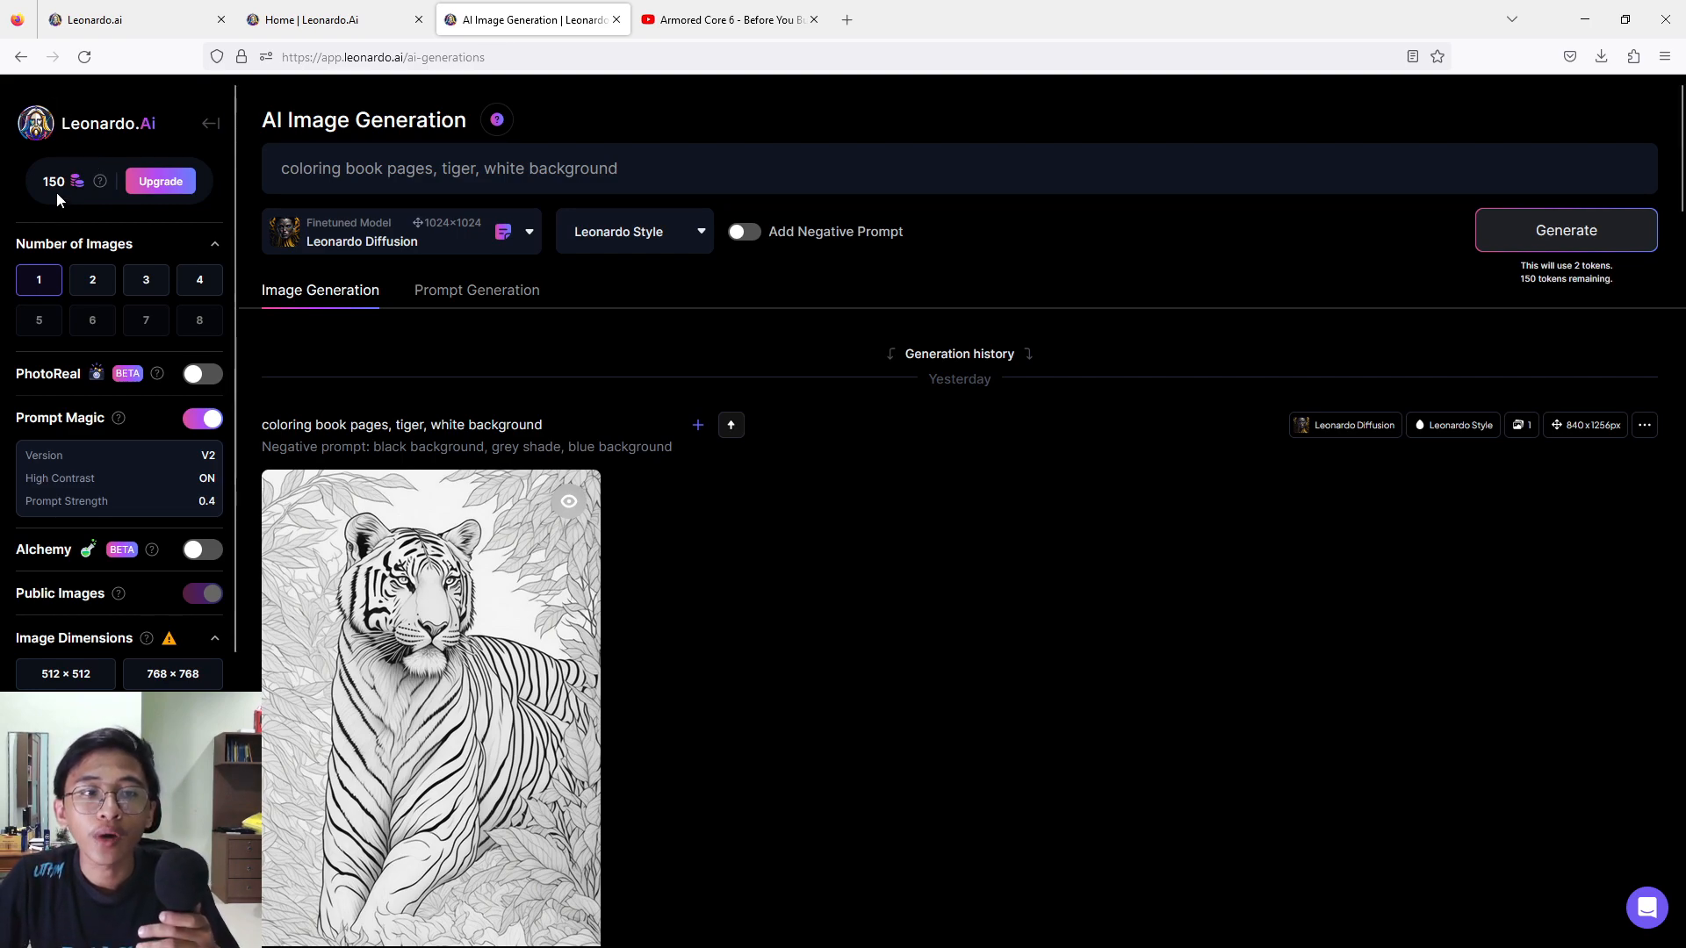
Review the token allowance and the subscription plans, and return to AI Image Generation.
mouse_move(108, 180)
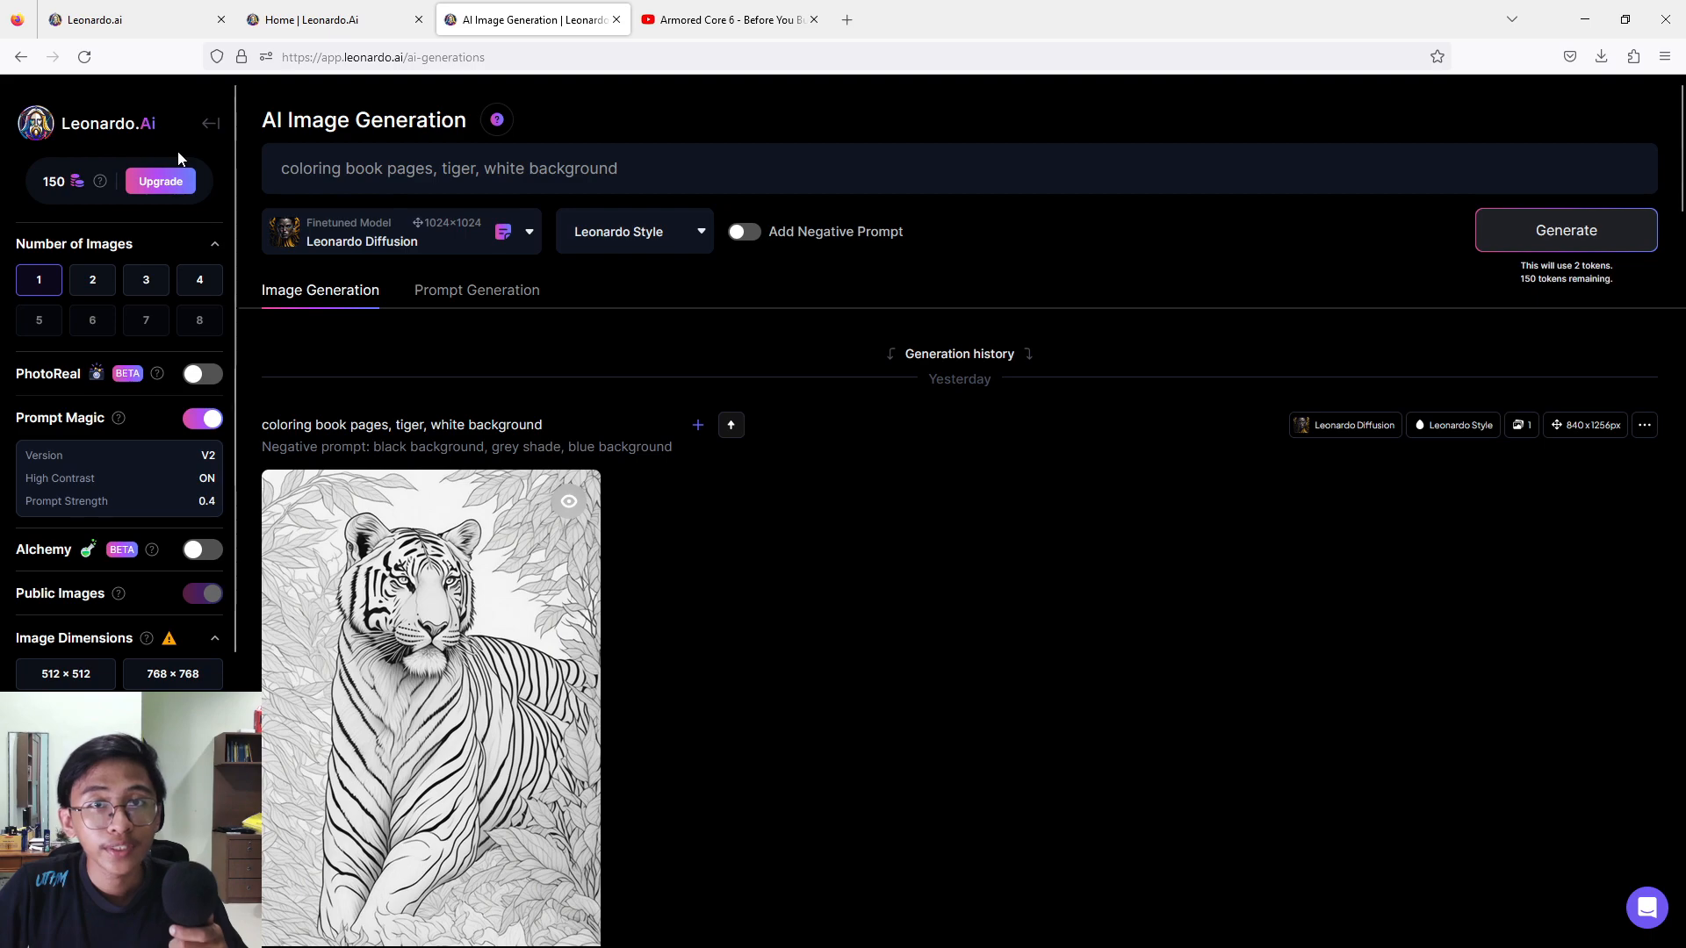
click(161, 182)
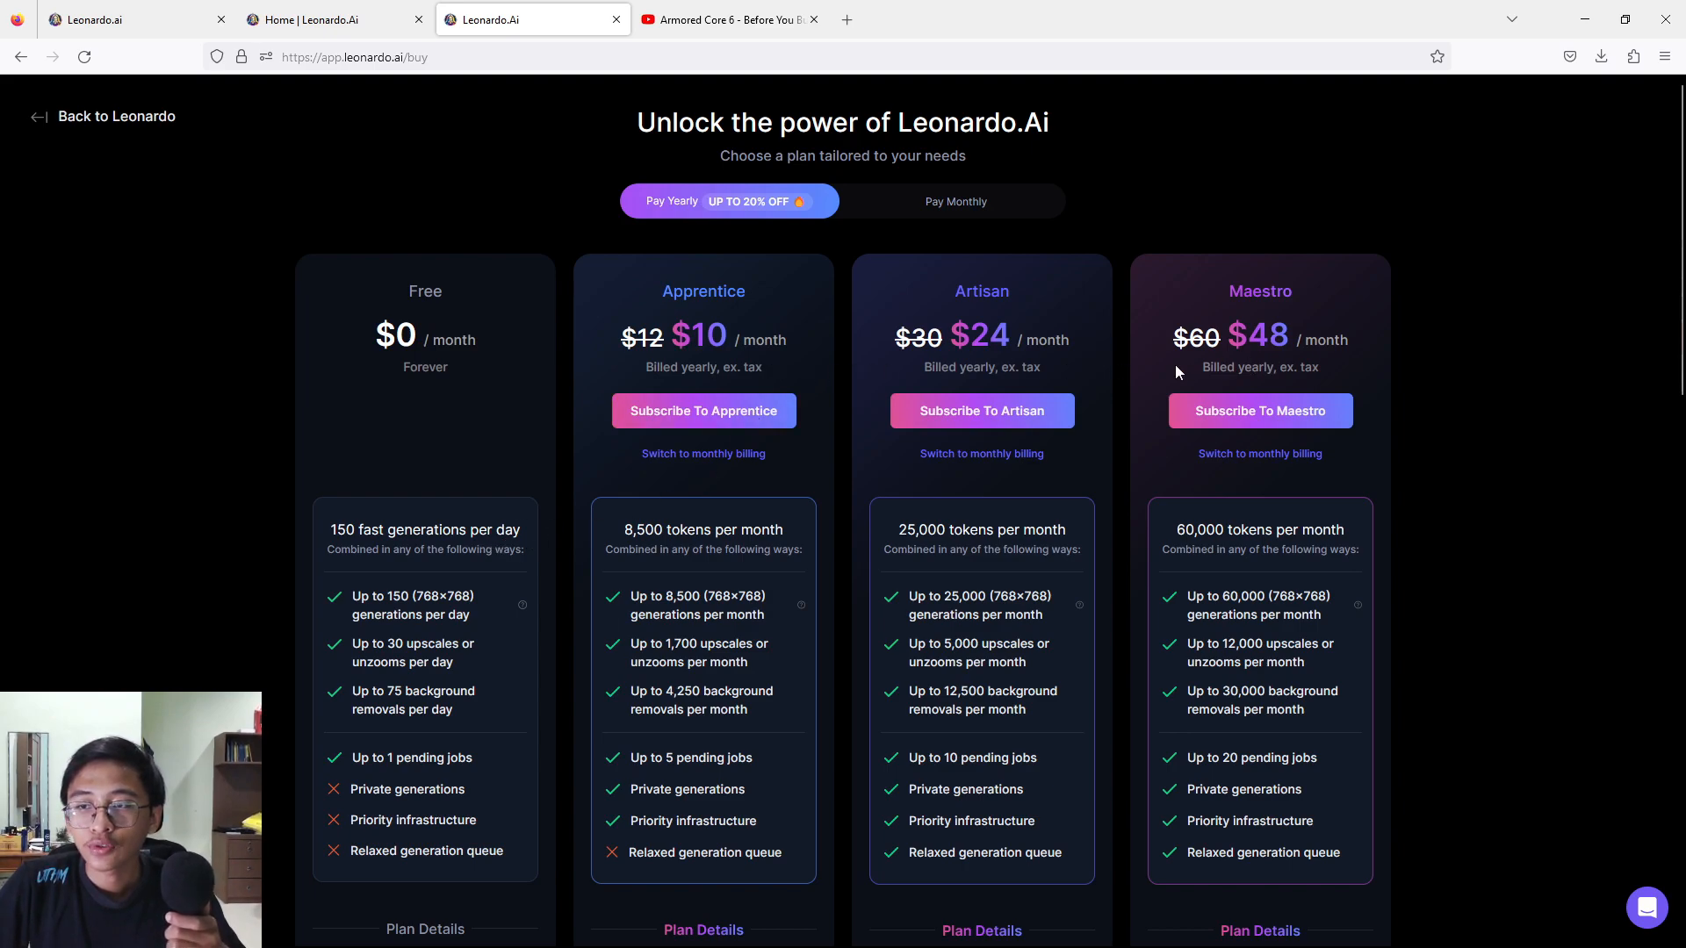
click(39, 117)
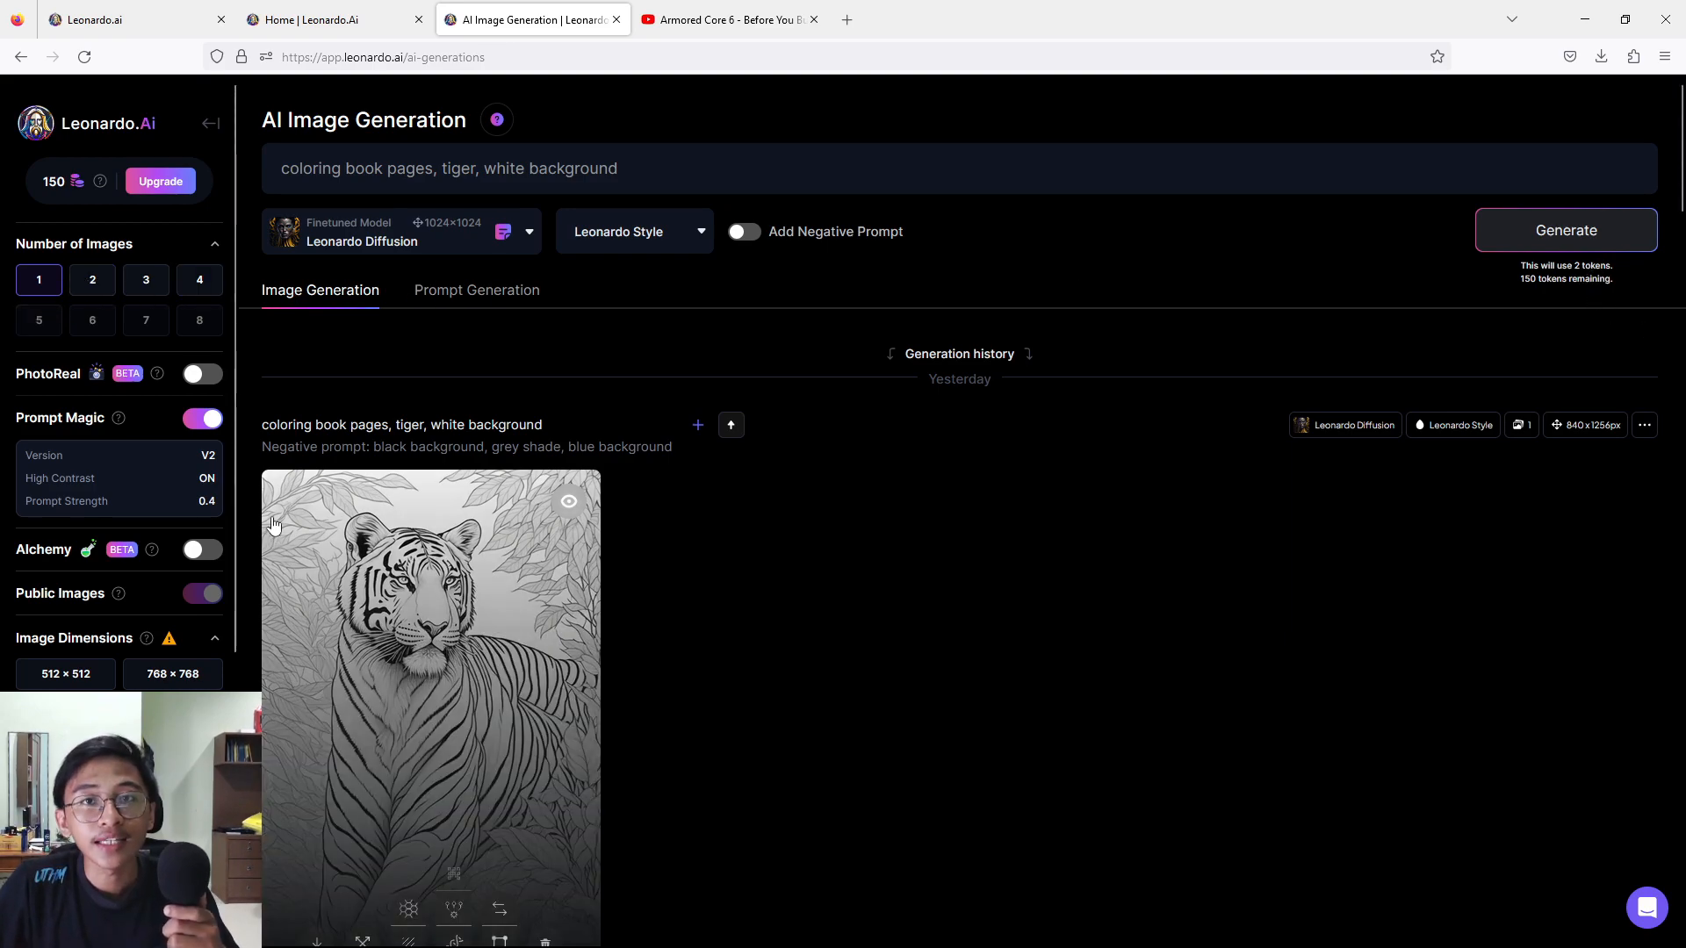
Set the number of images to 2, with Prompt Magic switched on.
click(200, 281)
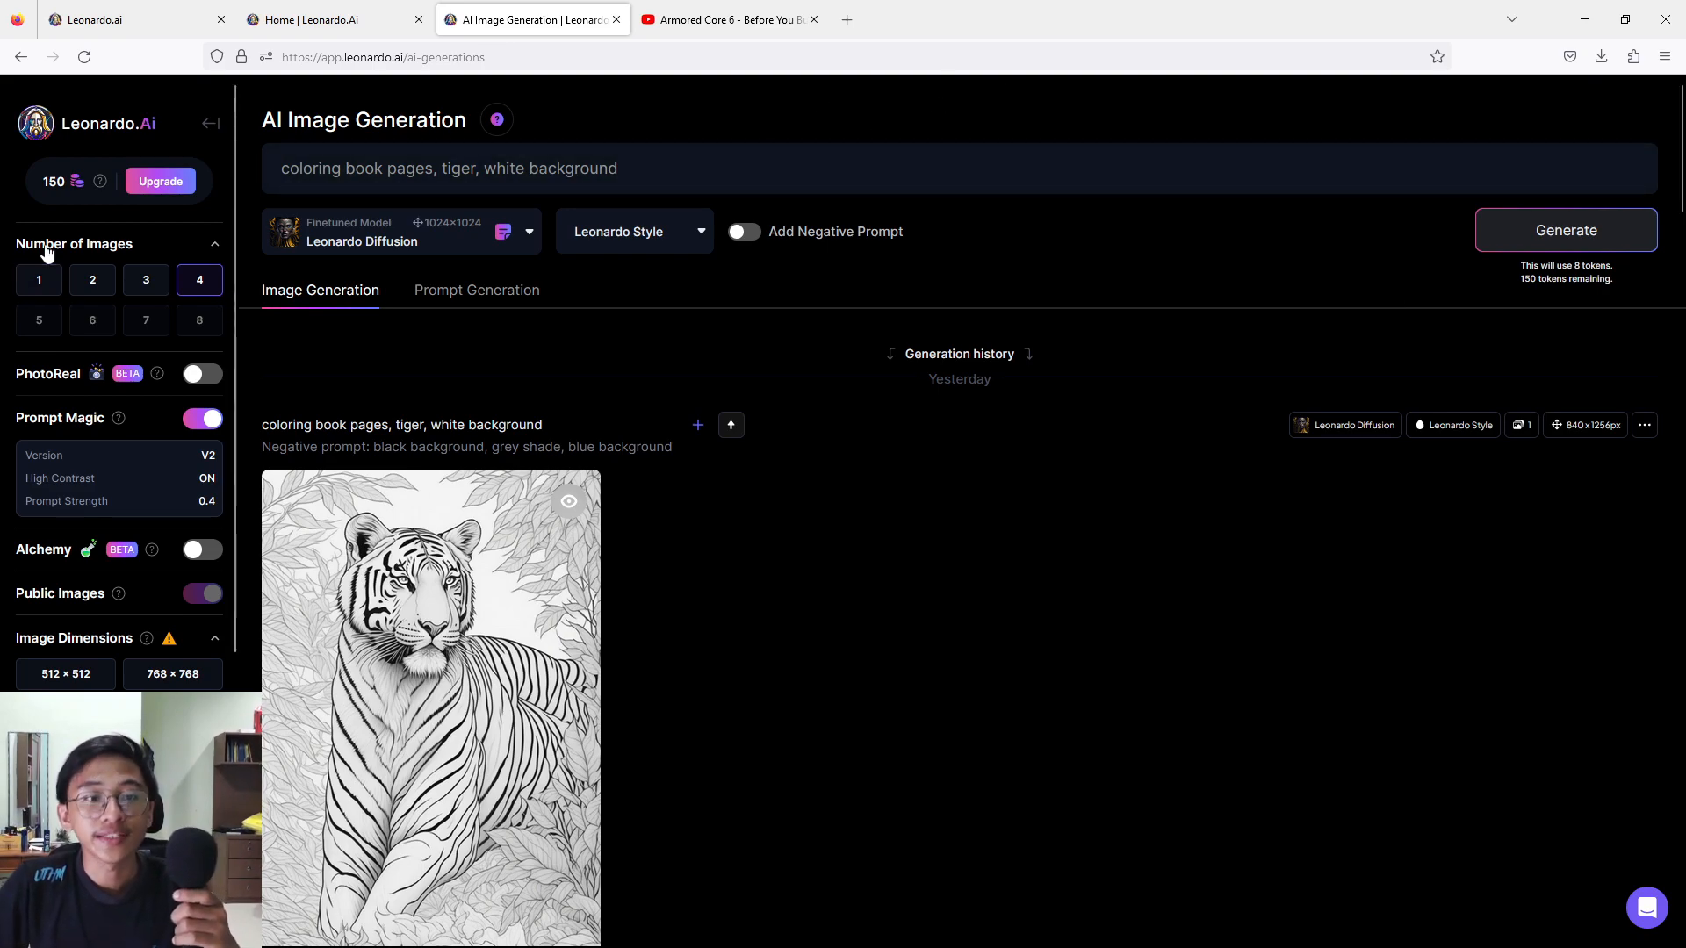
click(87, 288)
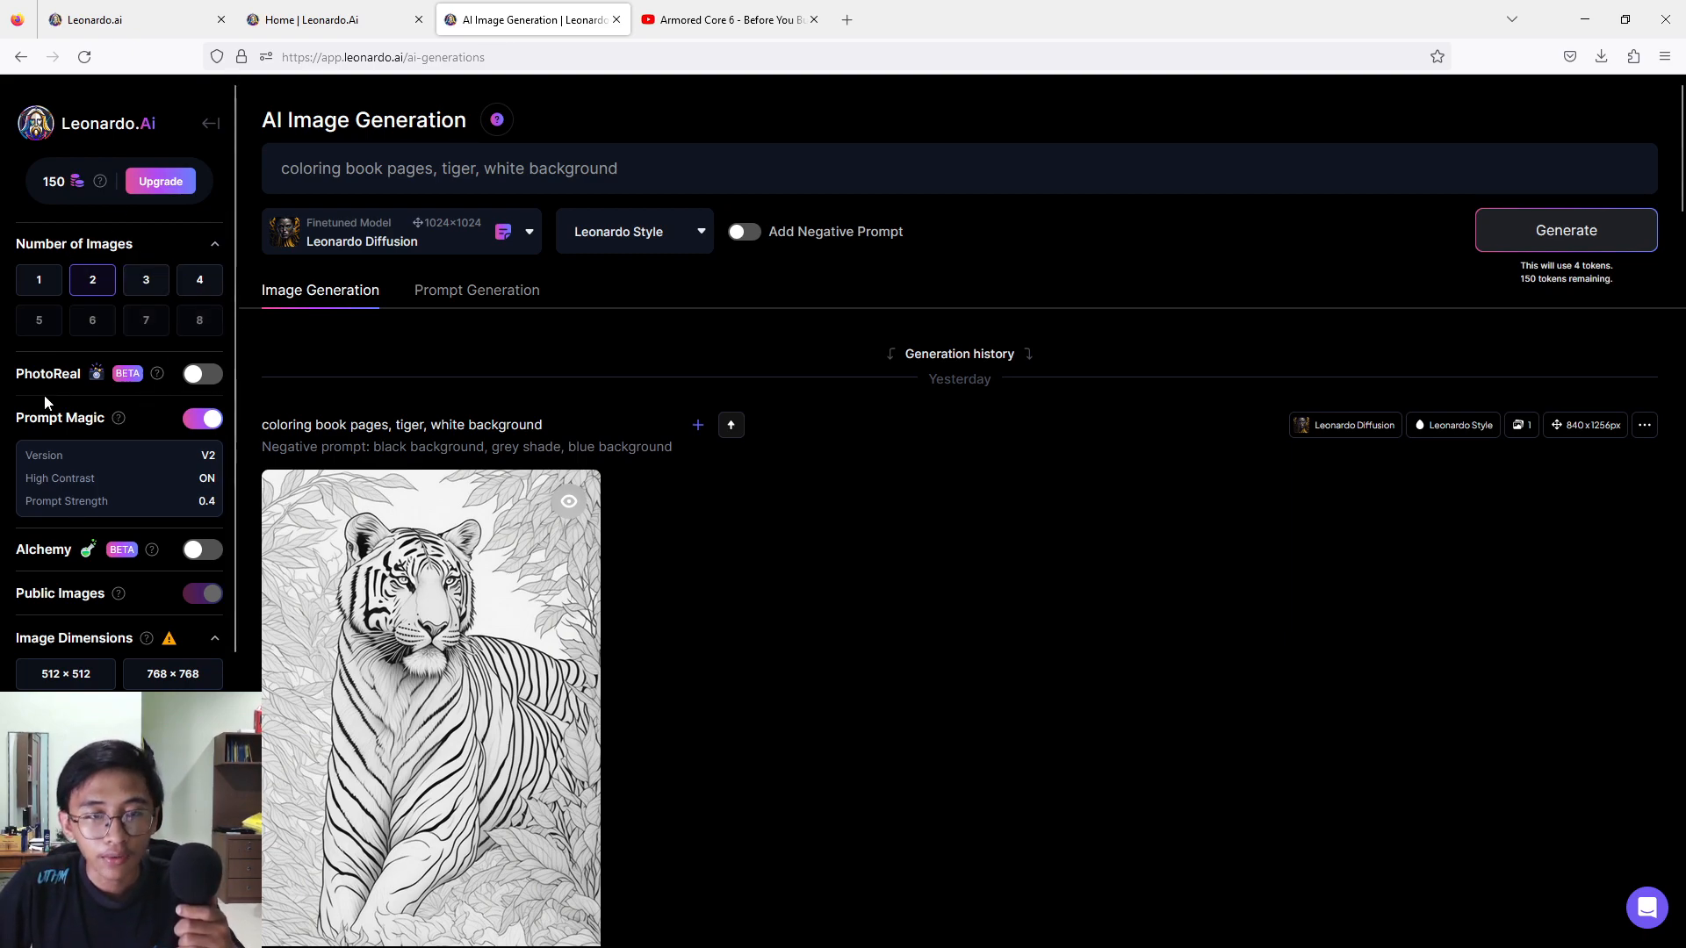
mouse_move(158, 376)
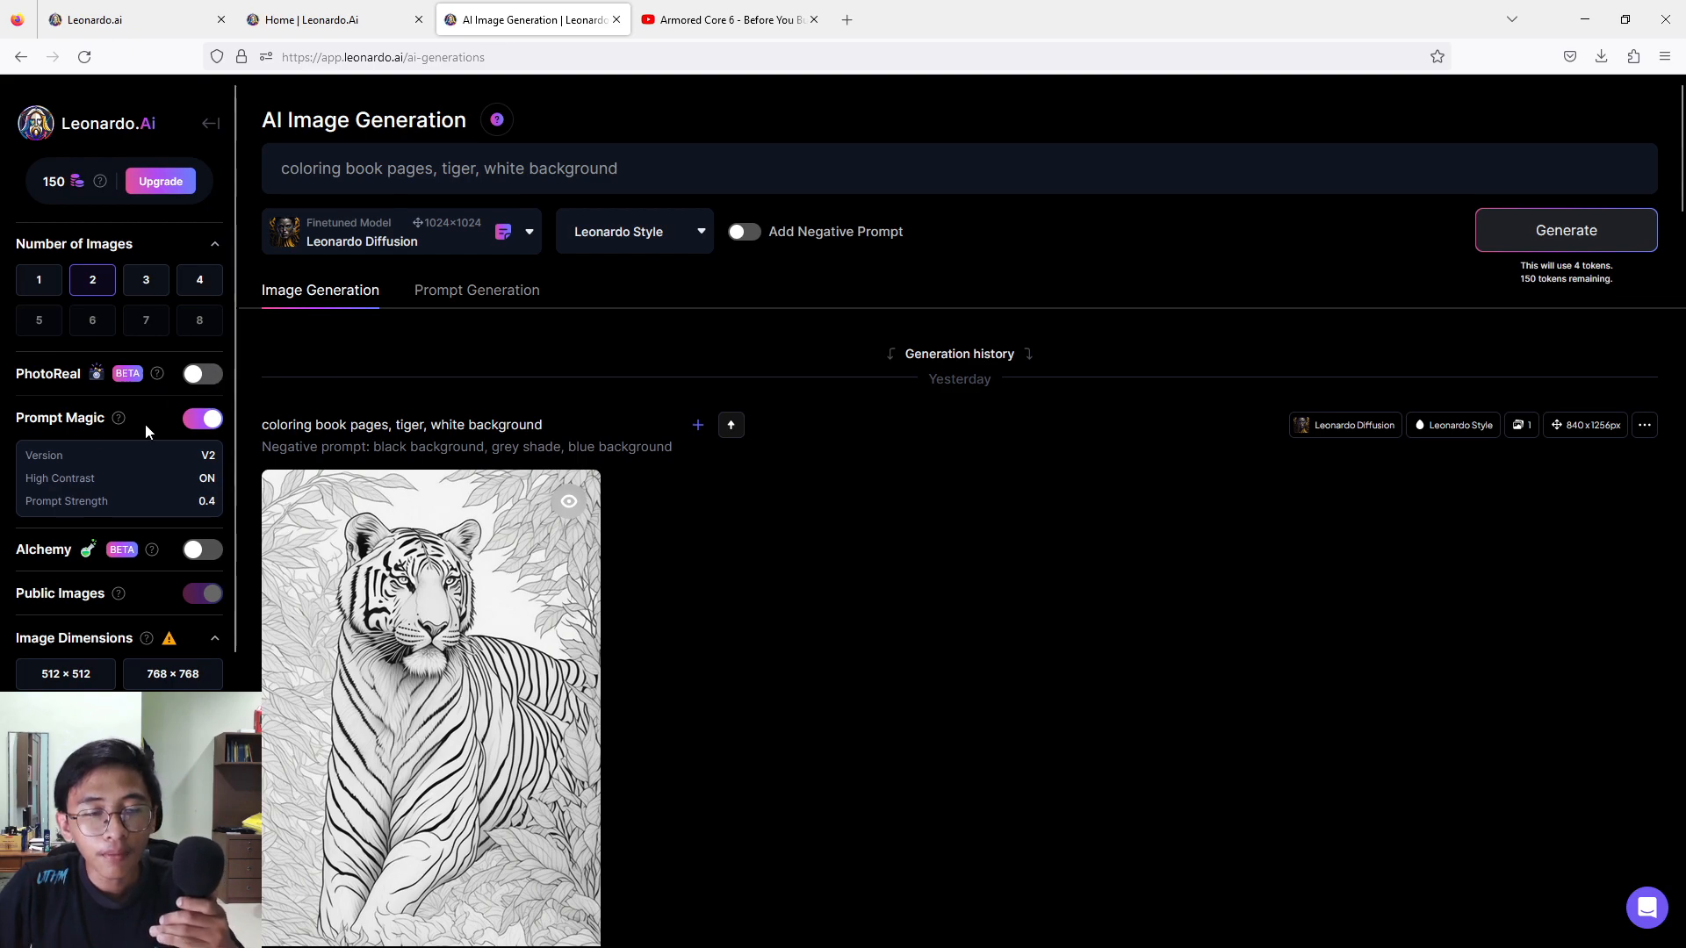
click(186, 420)
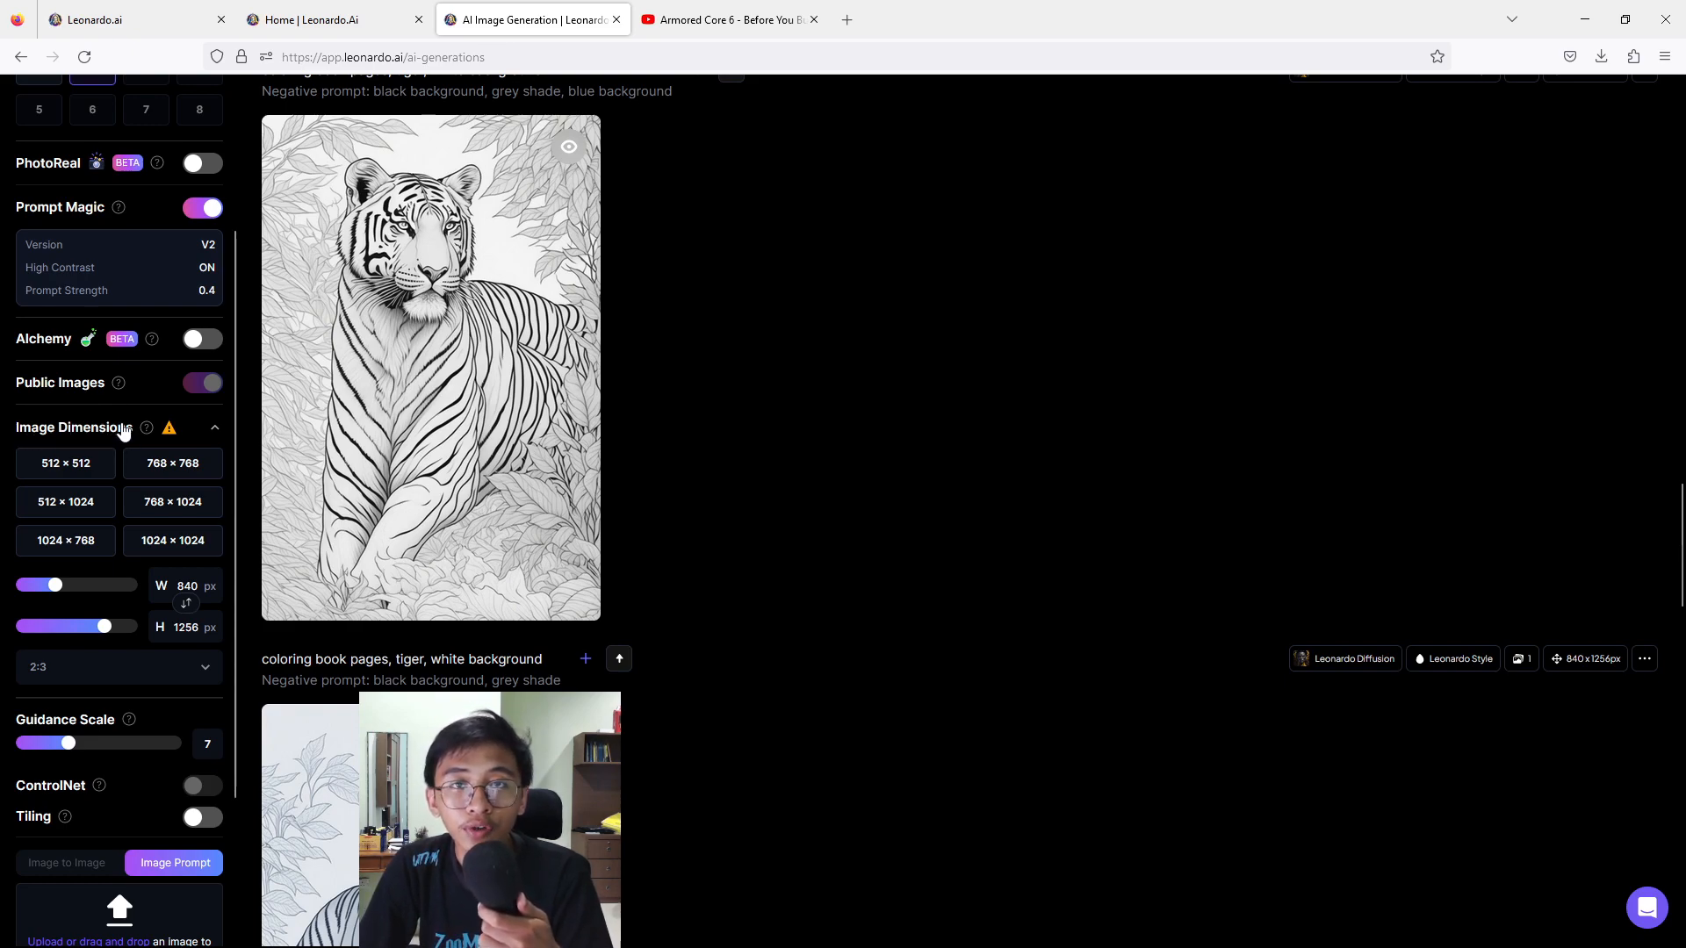
Set the image dimensions to the 2:3 aspect ratio at 592 × 888 px.
mouse_move(154, 430)
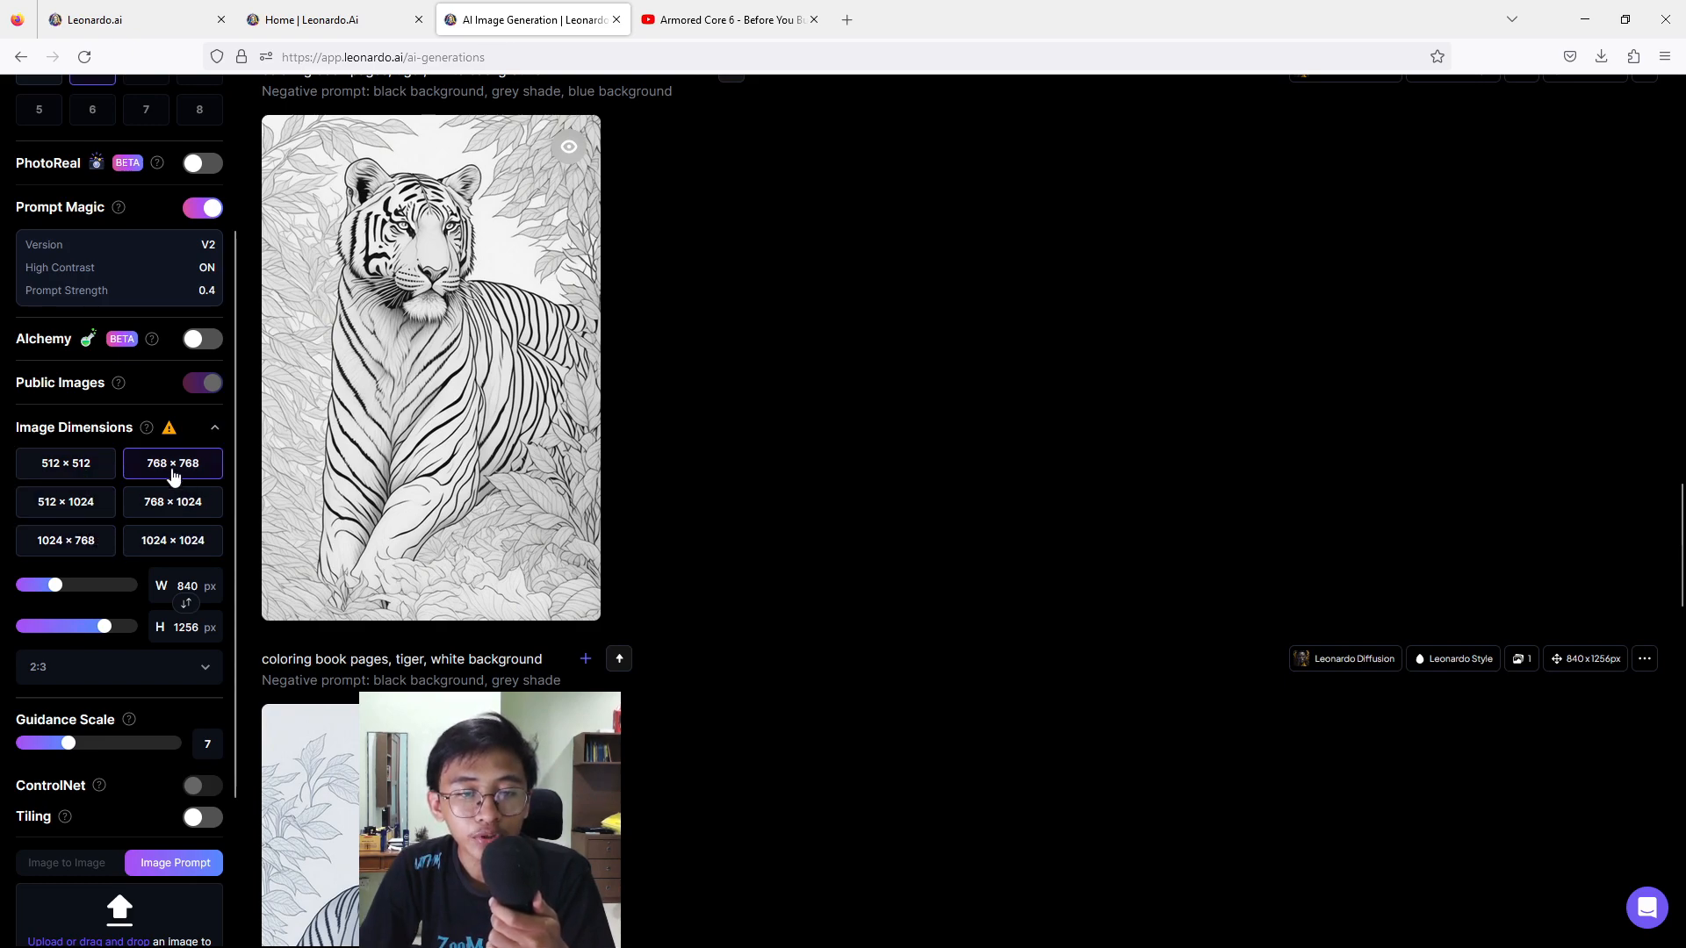
click(180, 676)
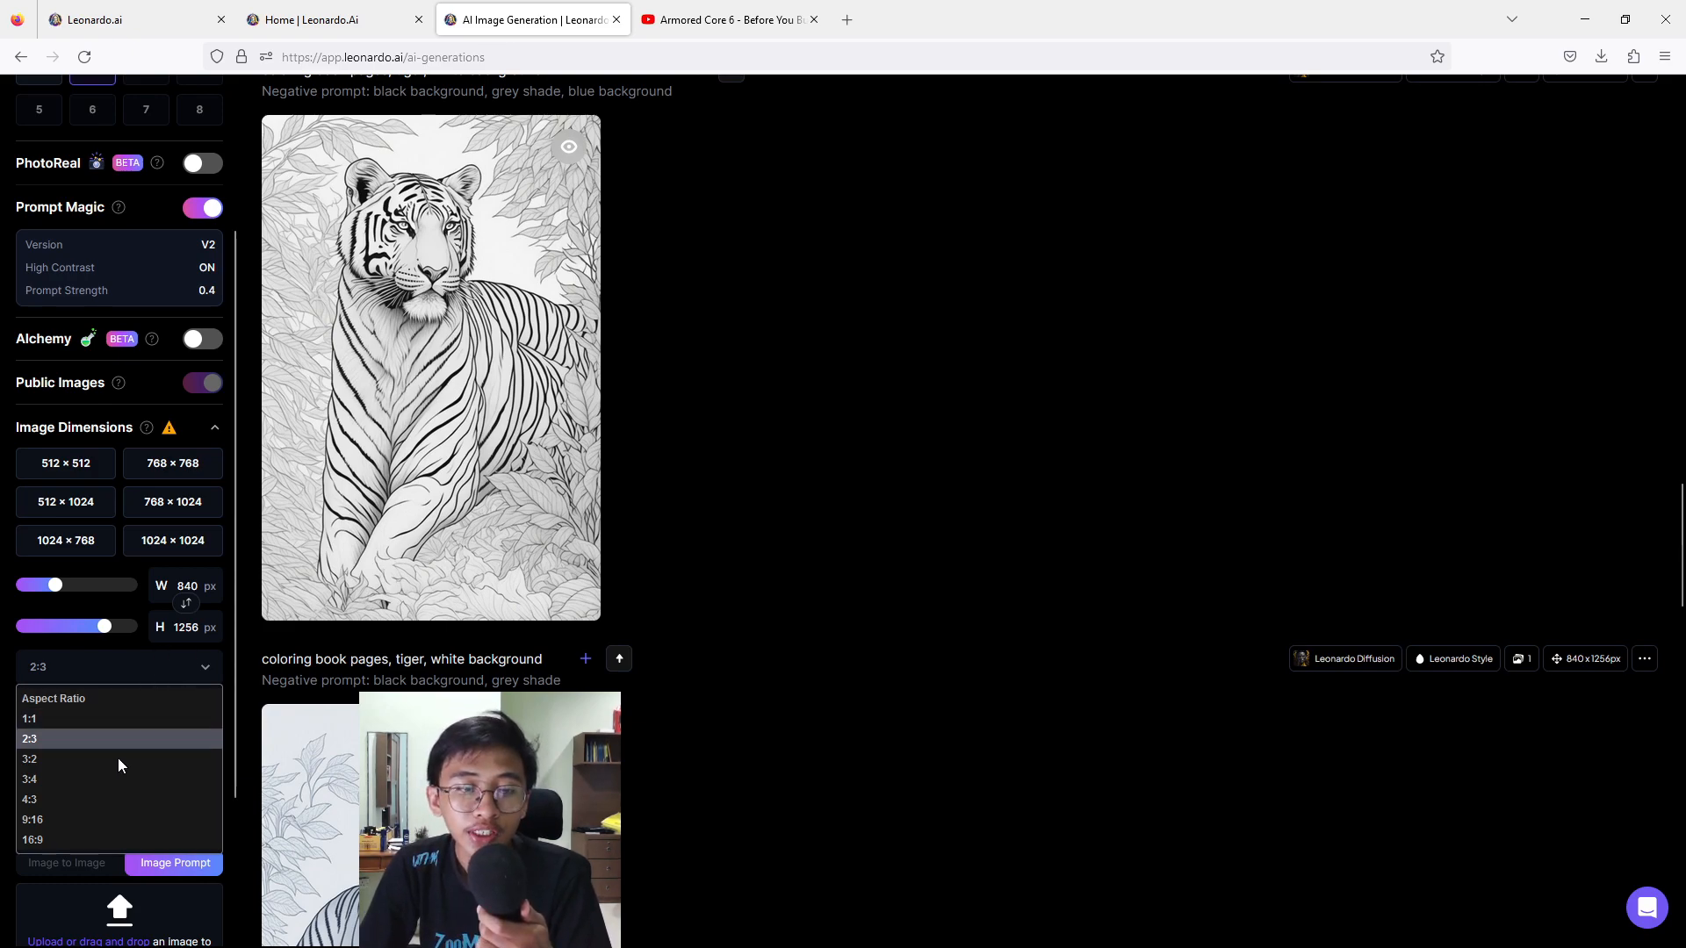
click(49, 739)
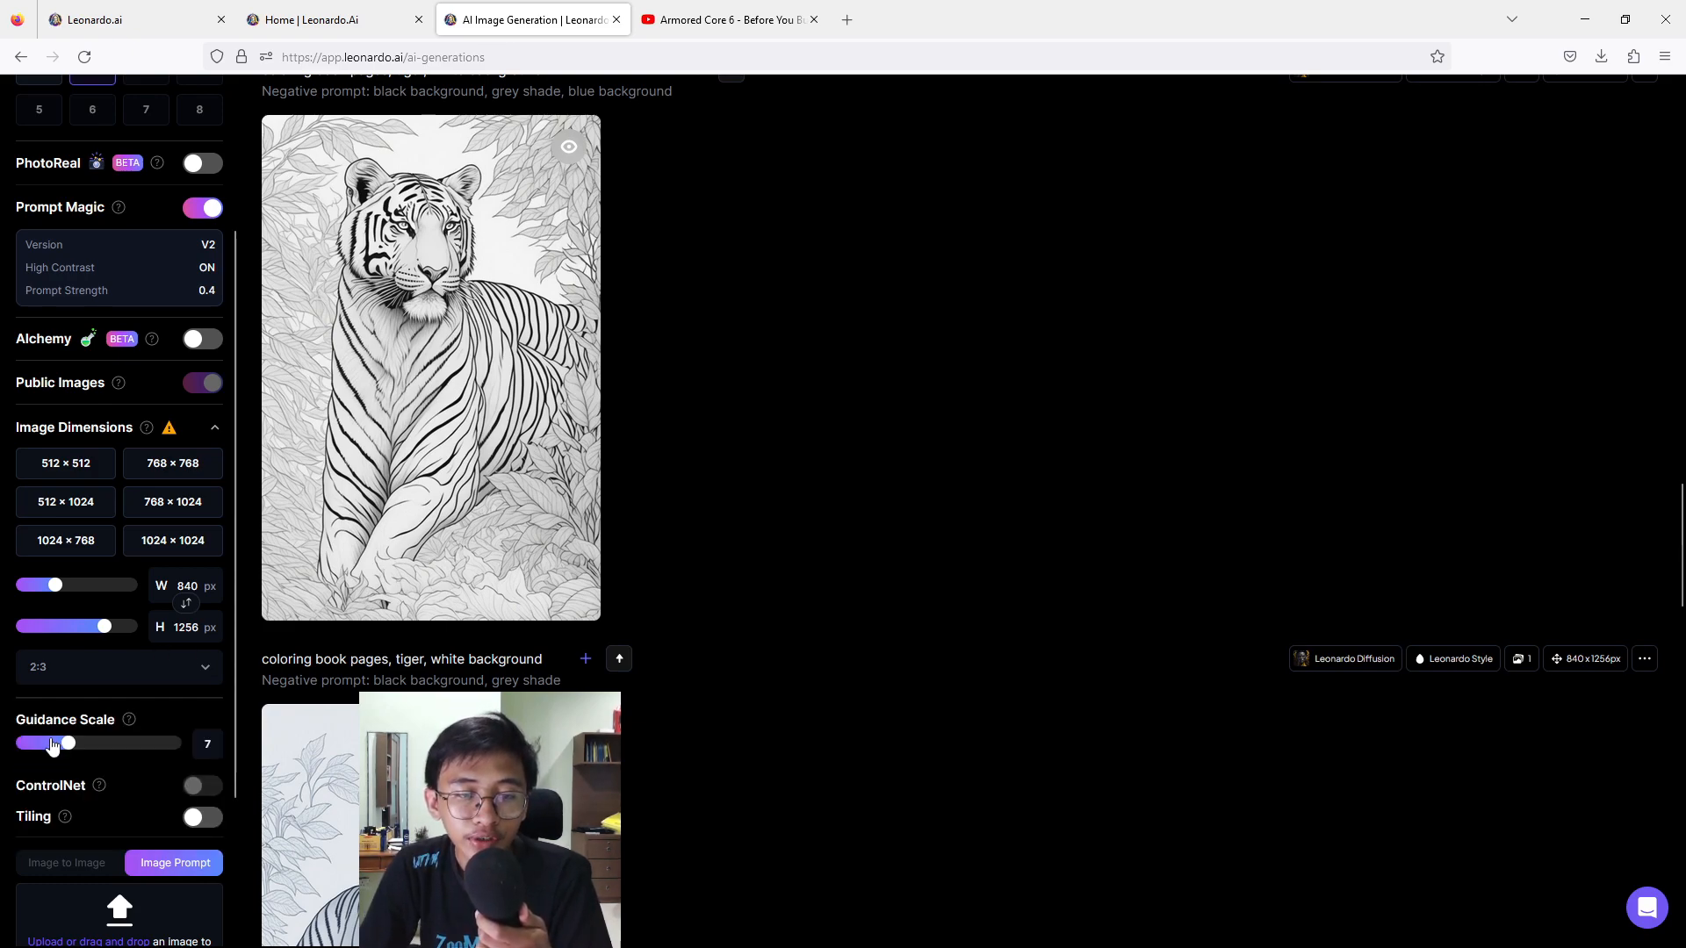
scroll(45, 750, down, 2)
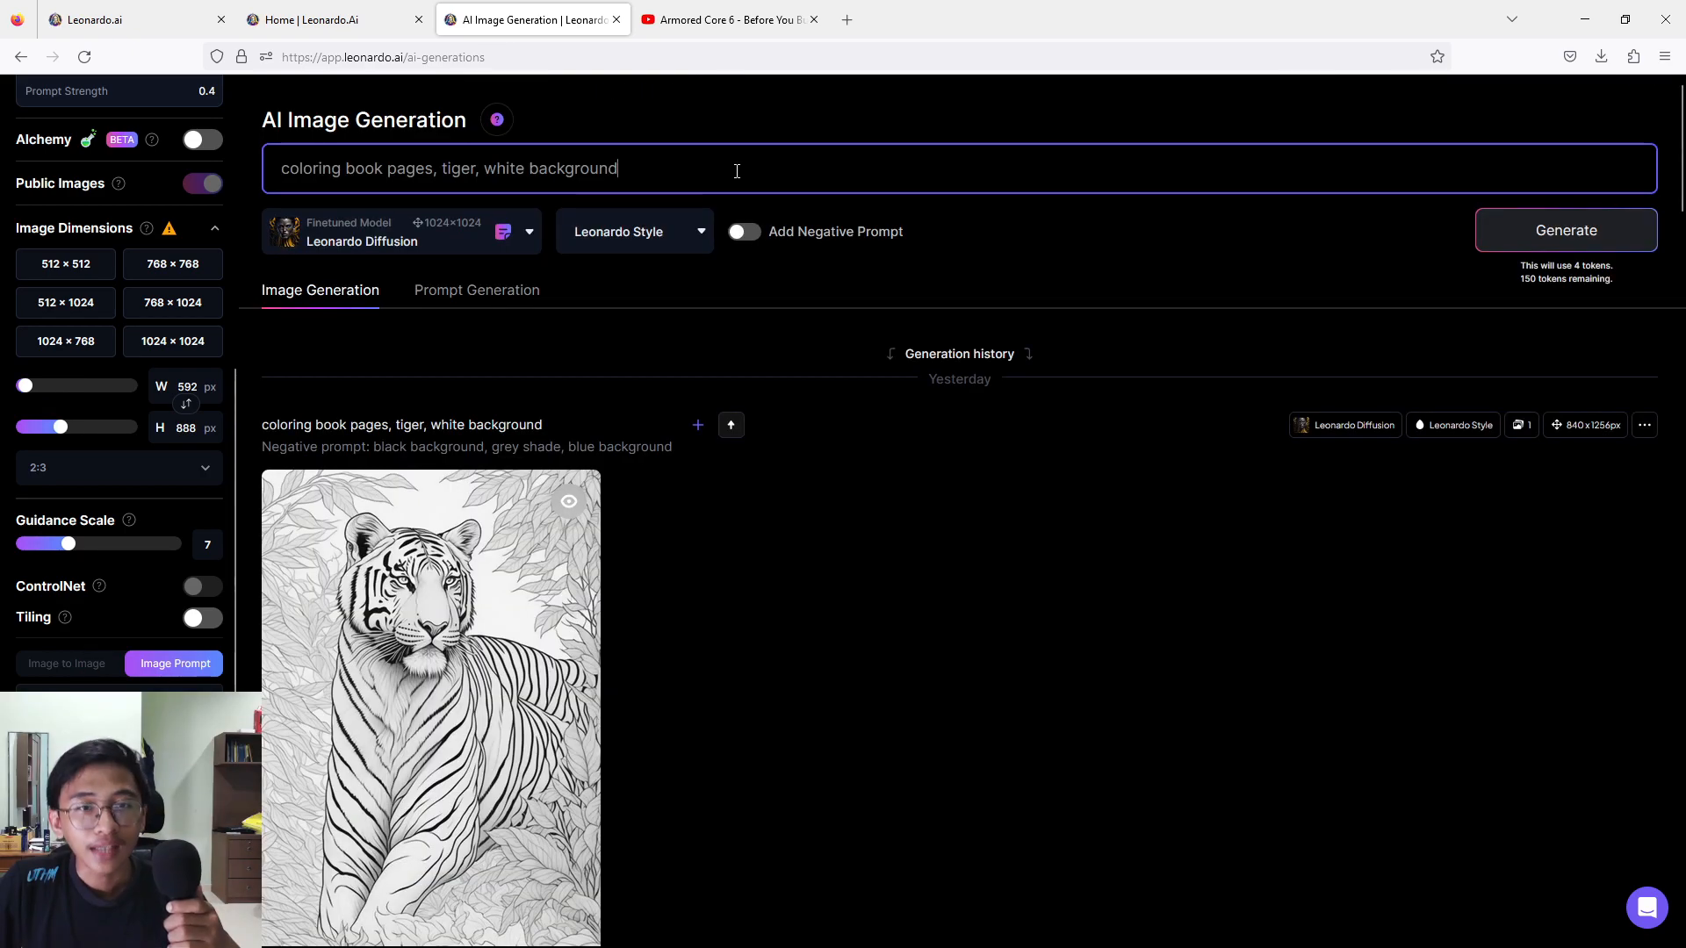
Clear the tiger prompt and choose the Leonardo Diffusion finetuned model with Leonardo Style.
triple_click(600, 167)
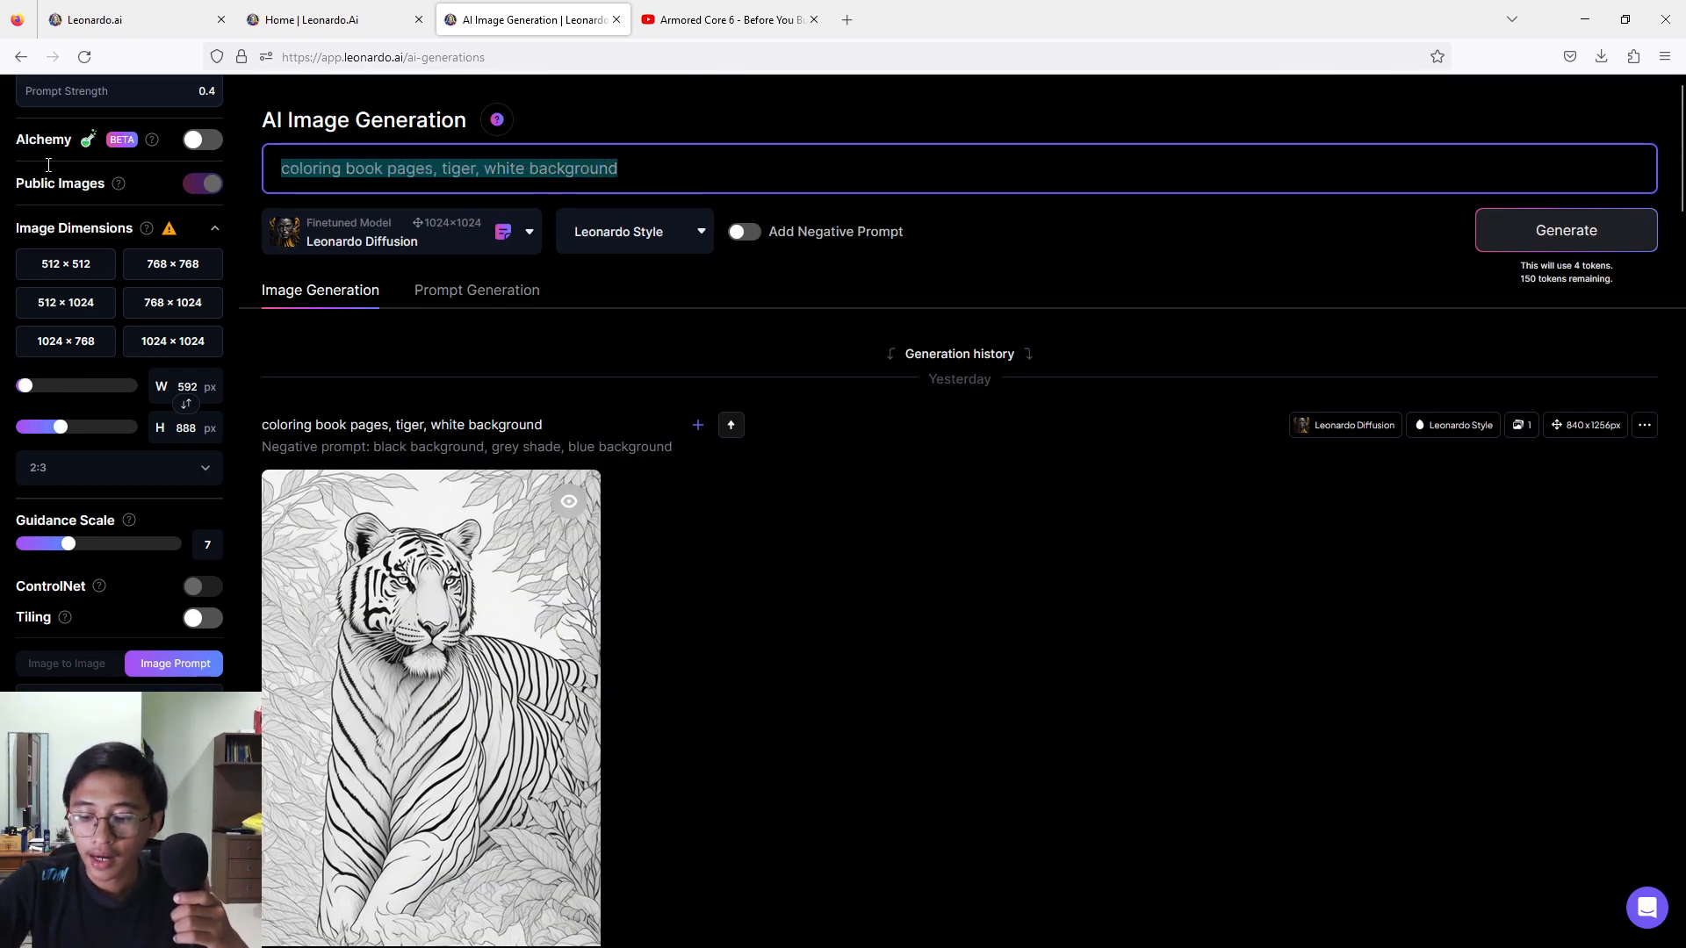
key(BackSpace)
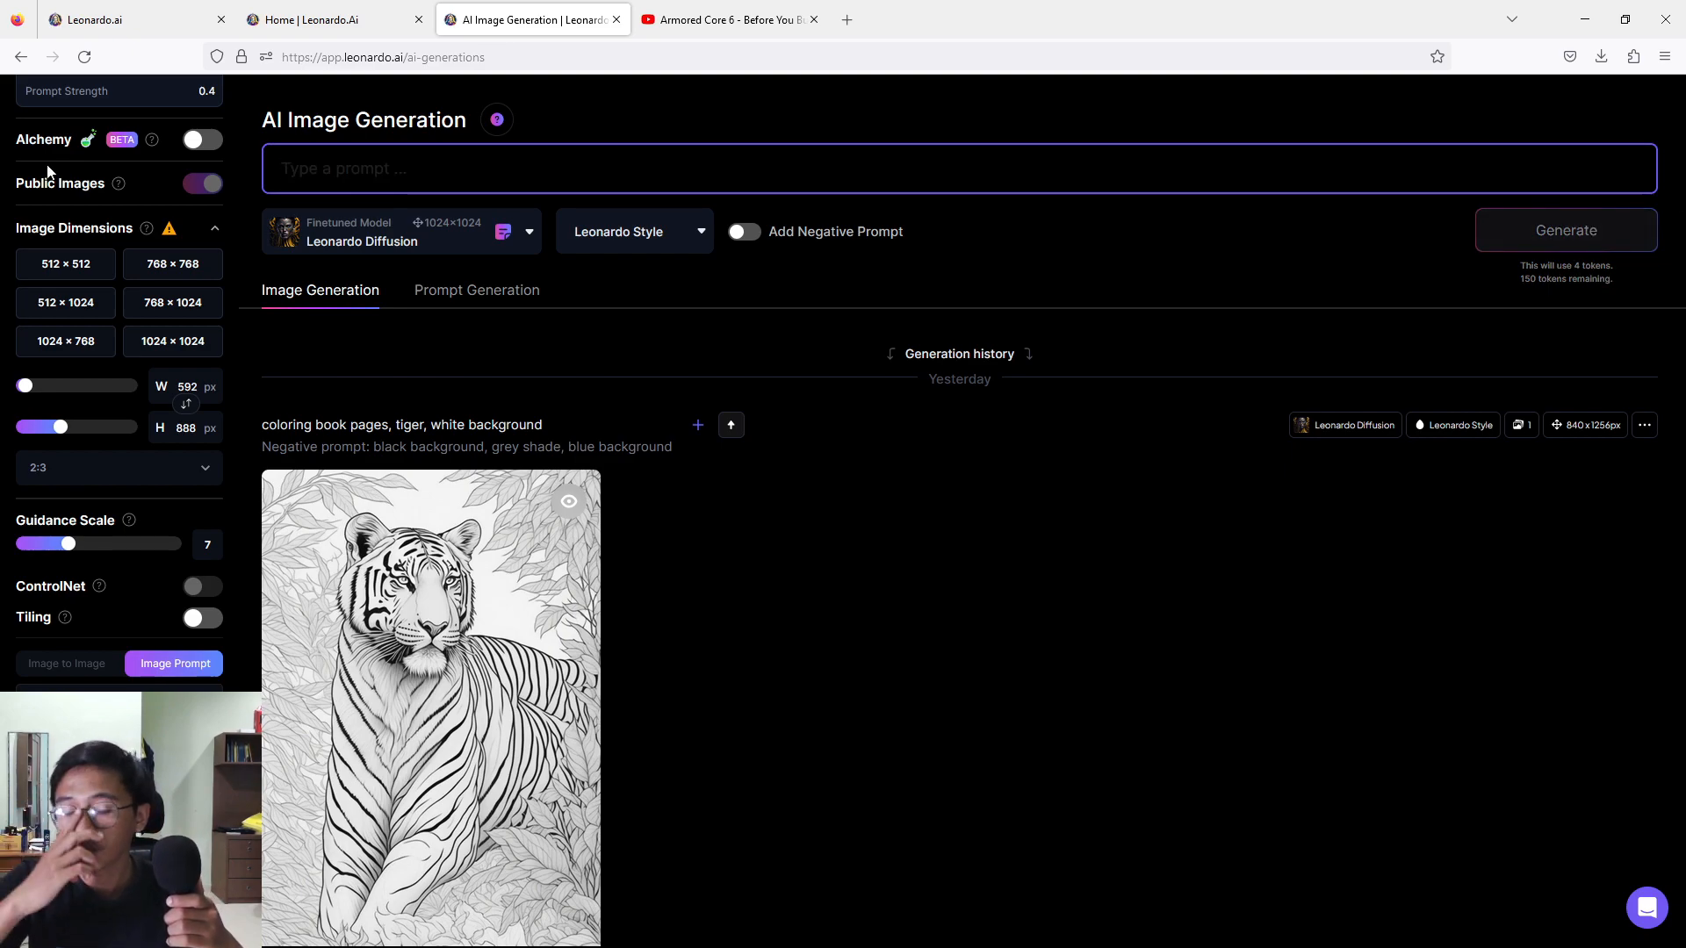
click(342, 250)
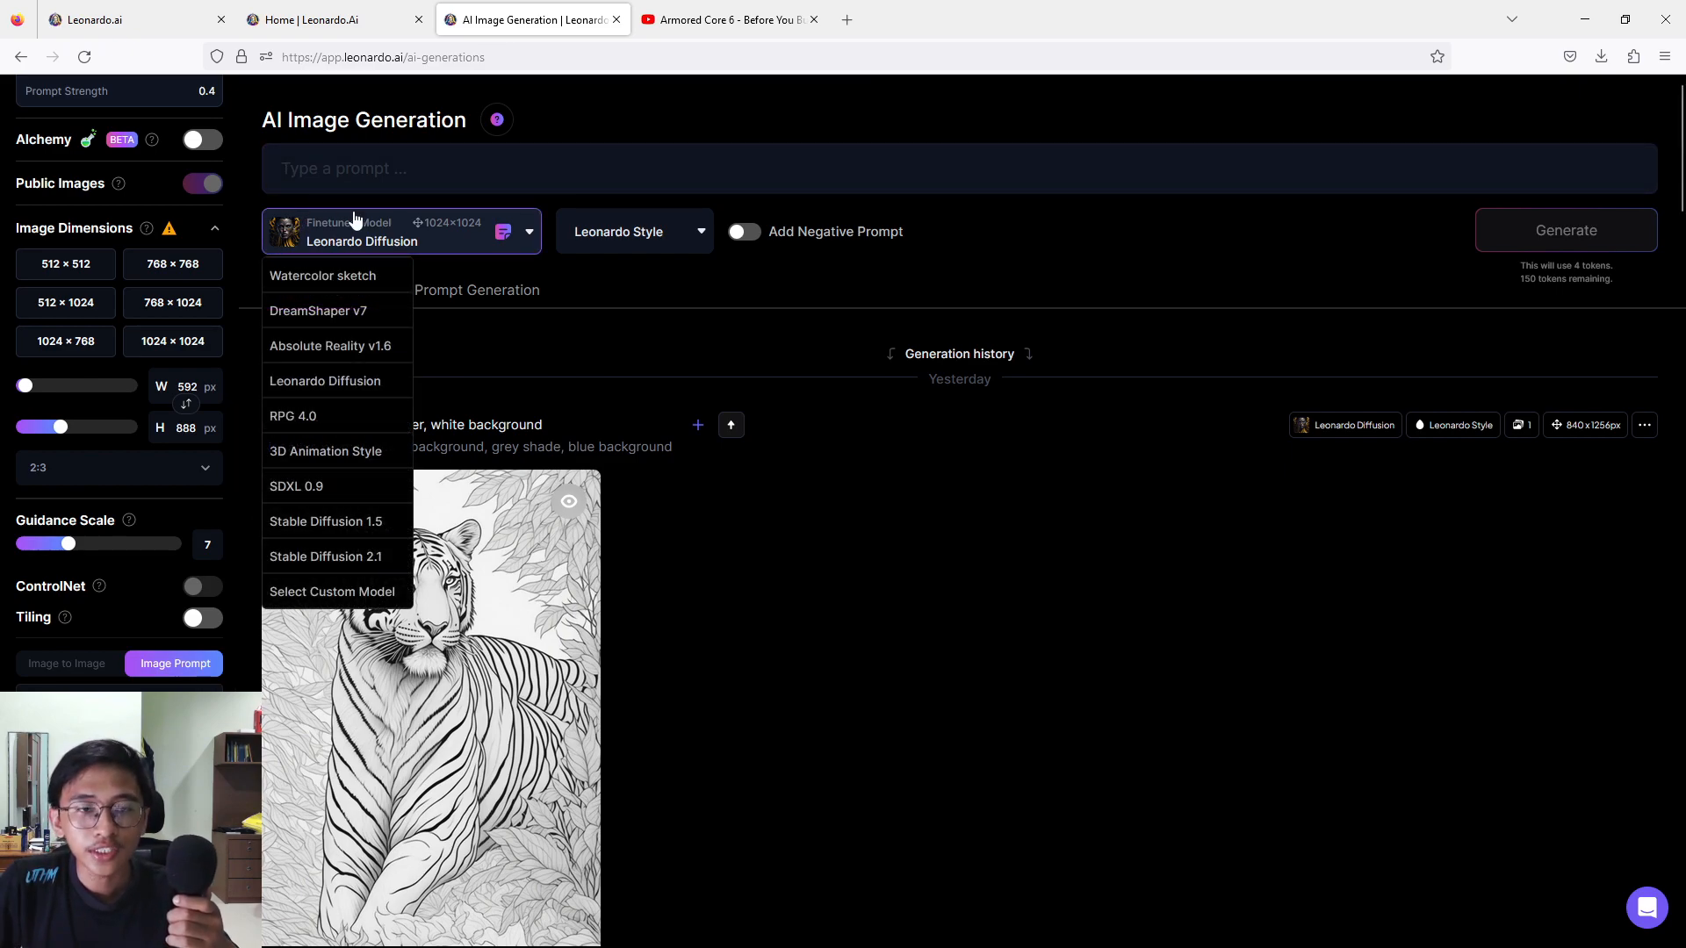
click(315, 386)
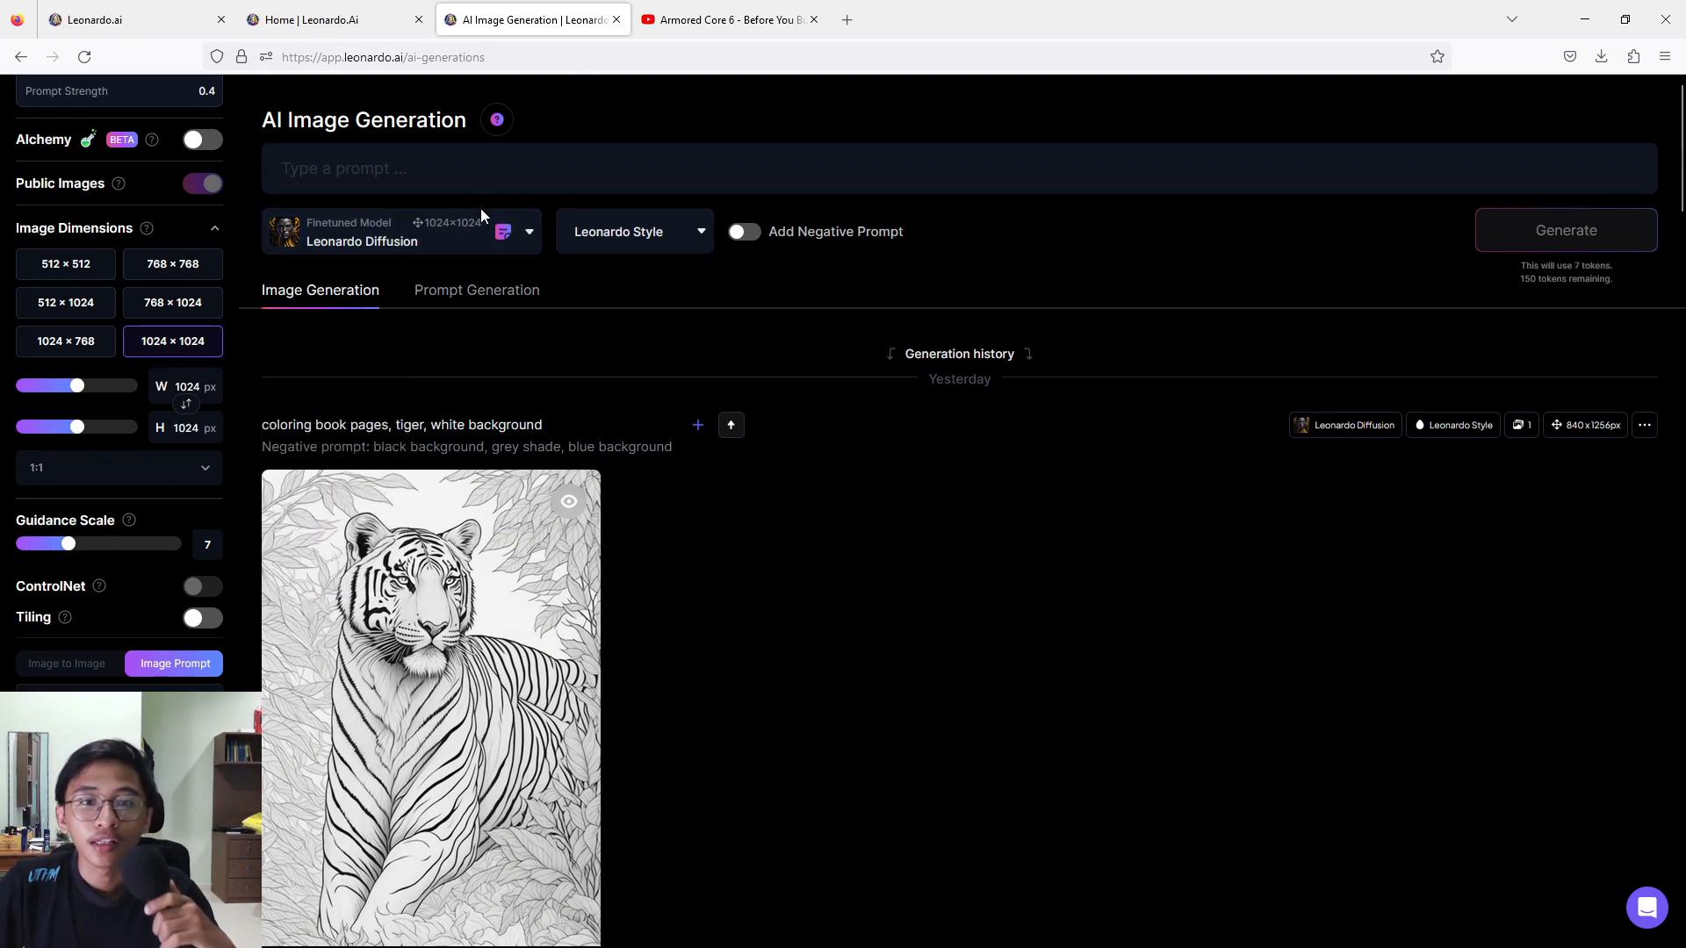
click(657, 244)
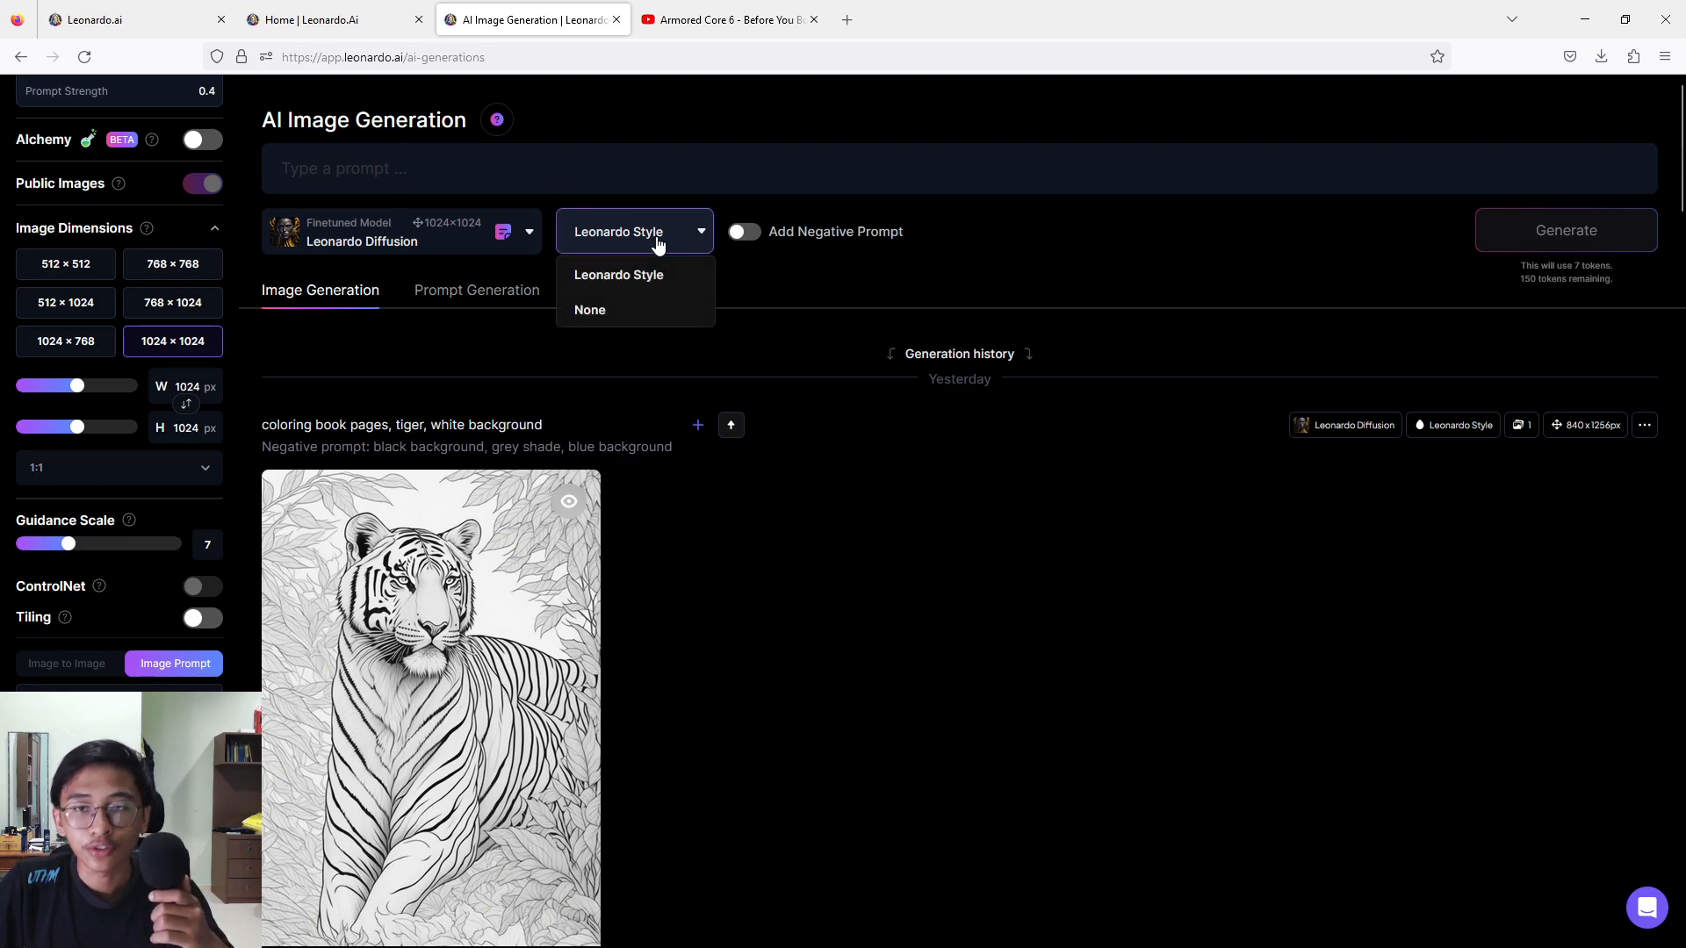
click(657, 245)
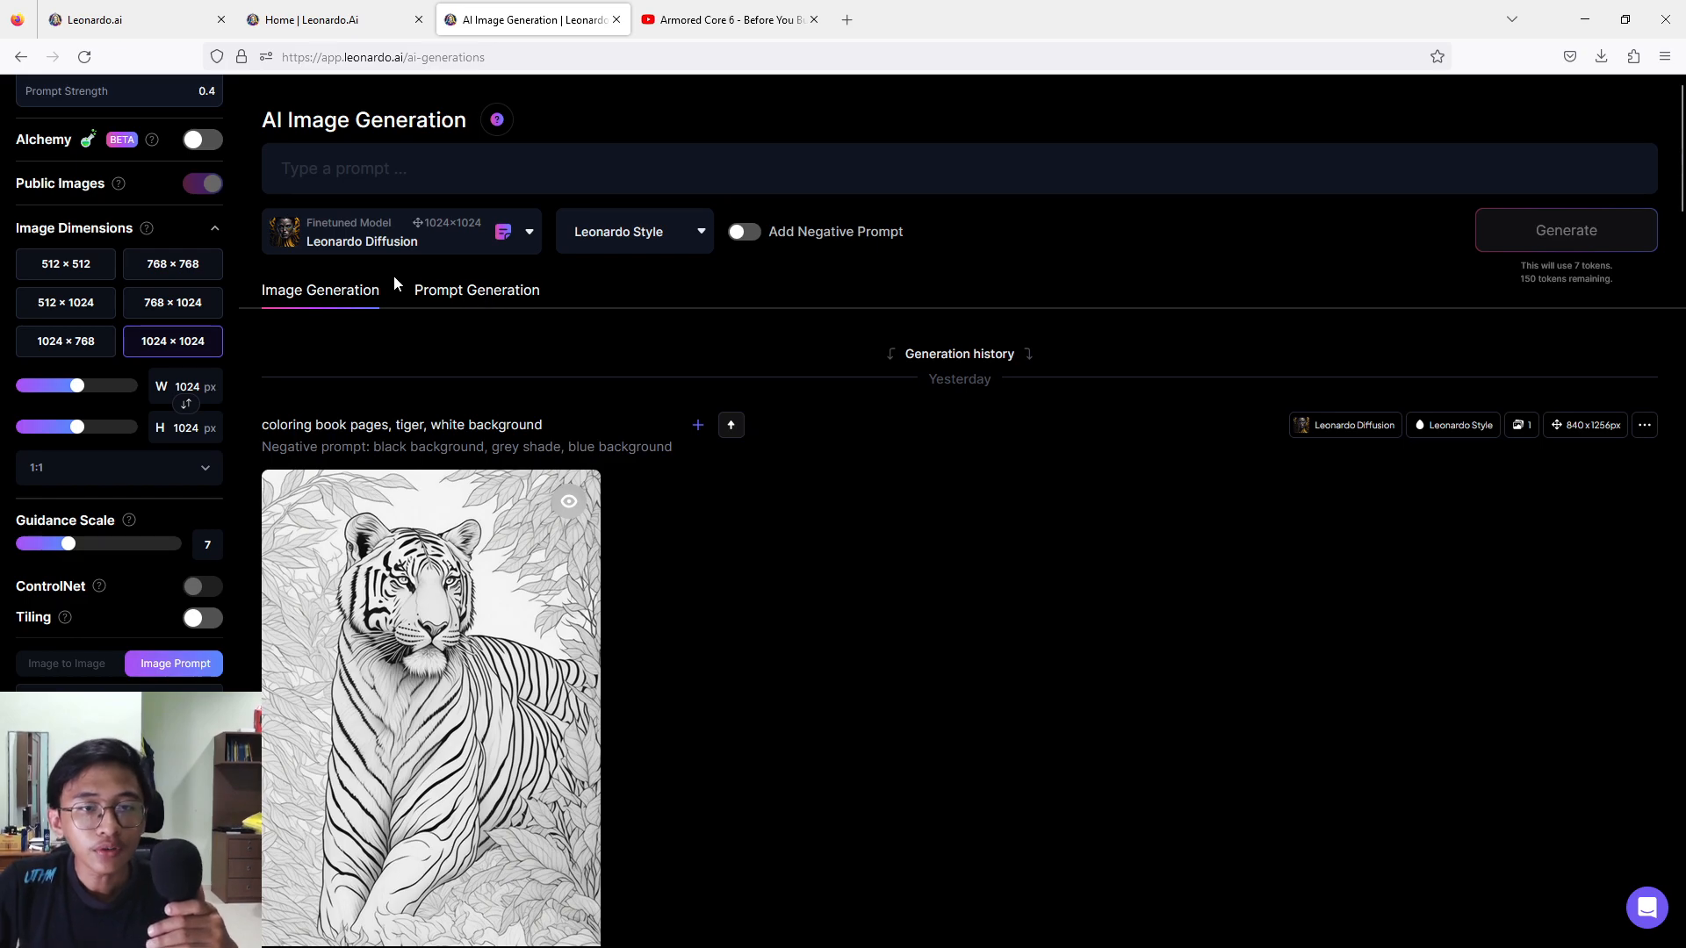
Ideate four prompts from the basic idea "animal coloring book" with Prompt Generation and return to Image Generation.
scroll(505, 527, down, 5)
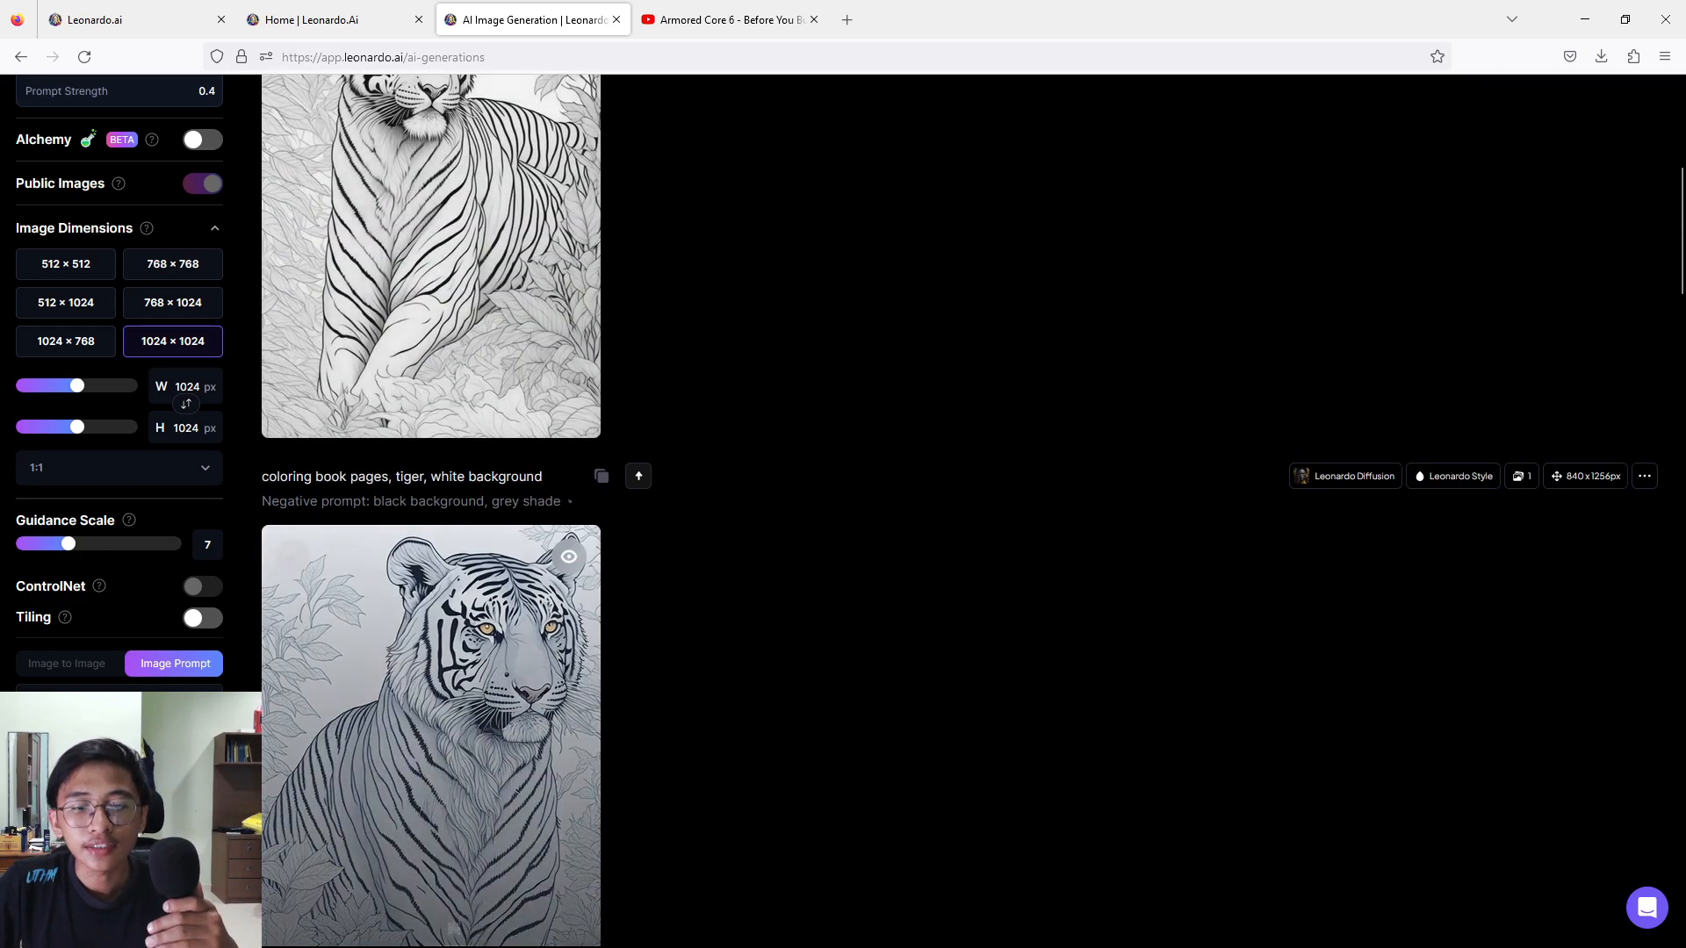
scroll(647, 219, up, 5)
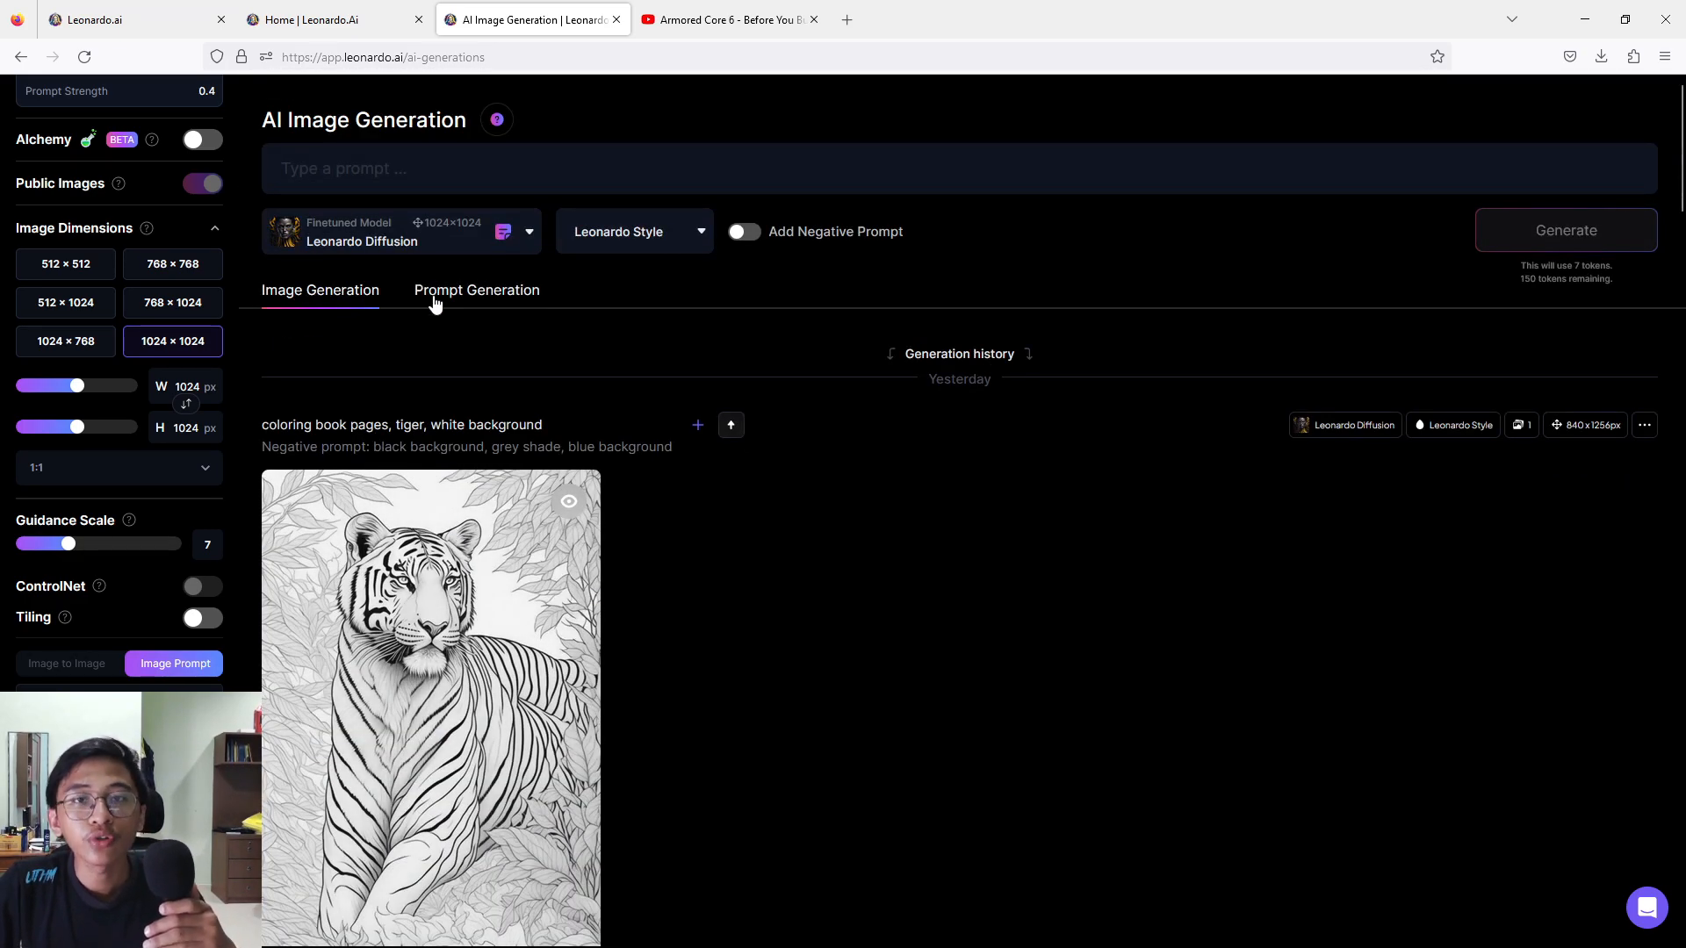
click(433, 299)
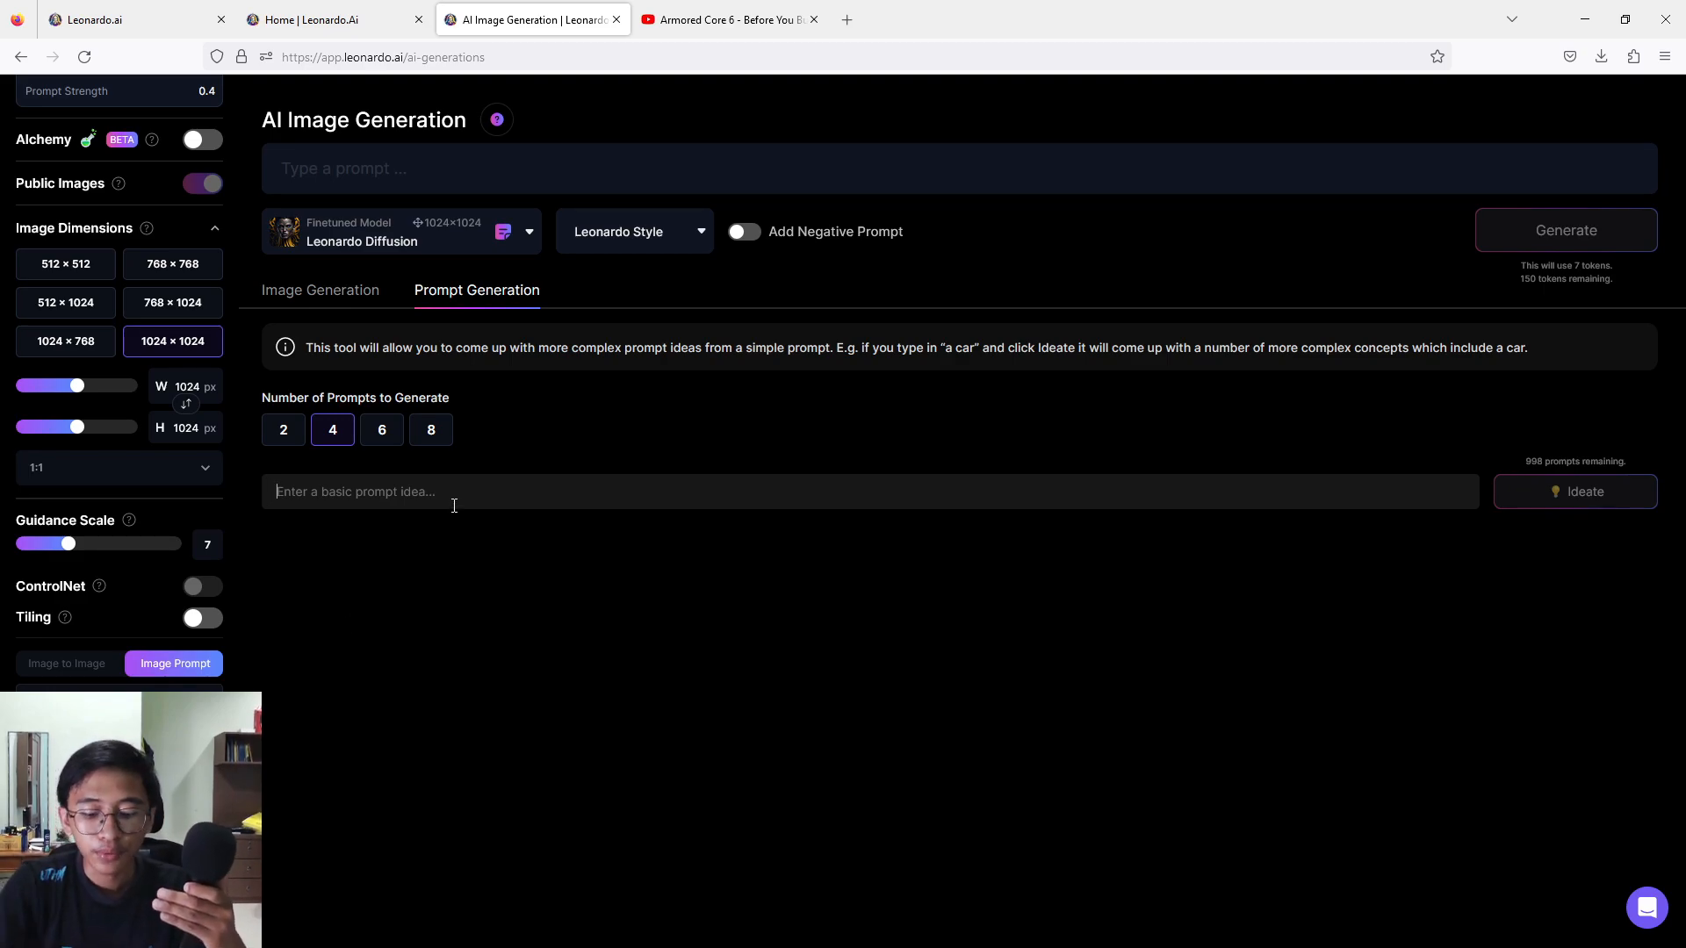
text(anima)
text(l )
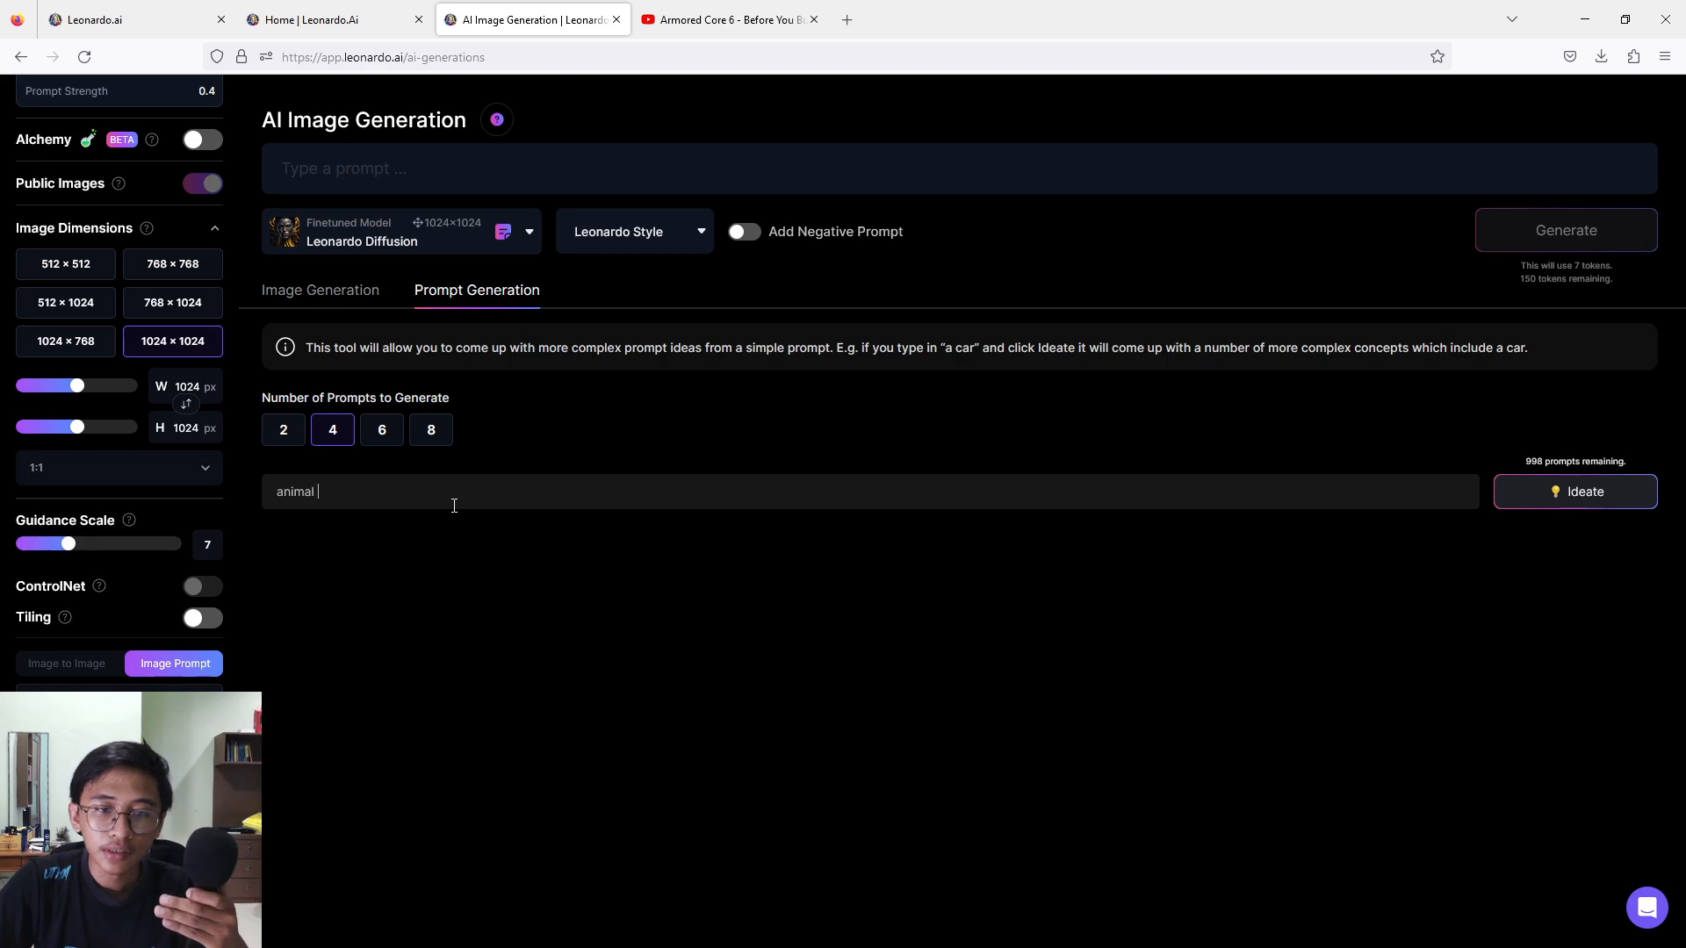
text(col)
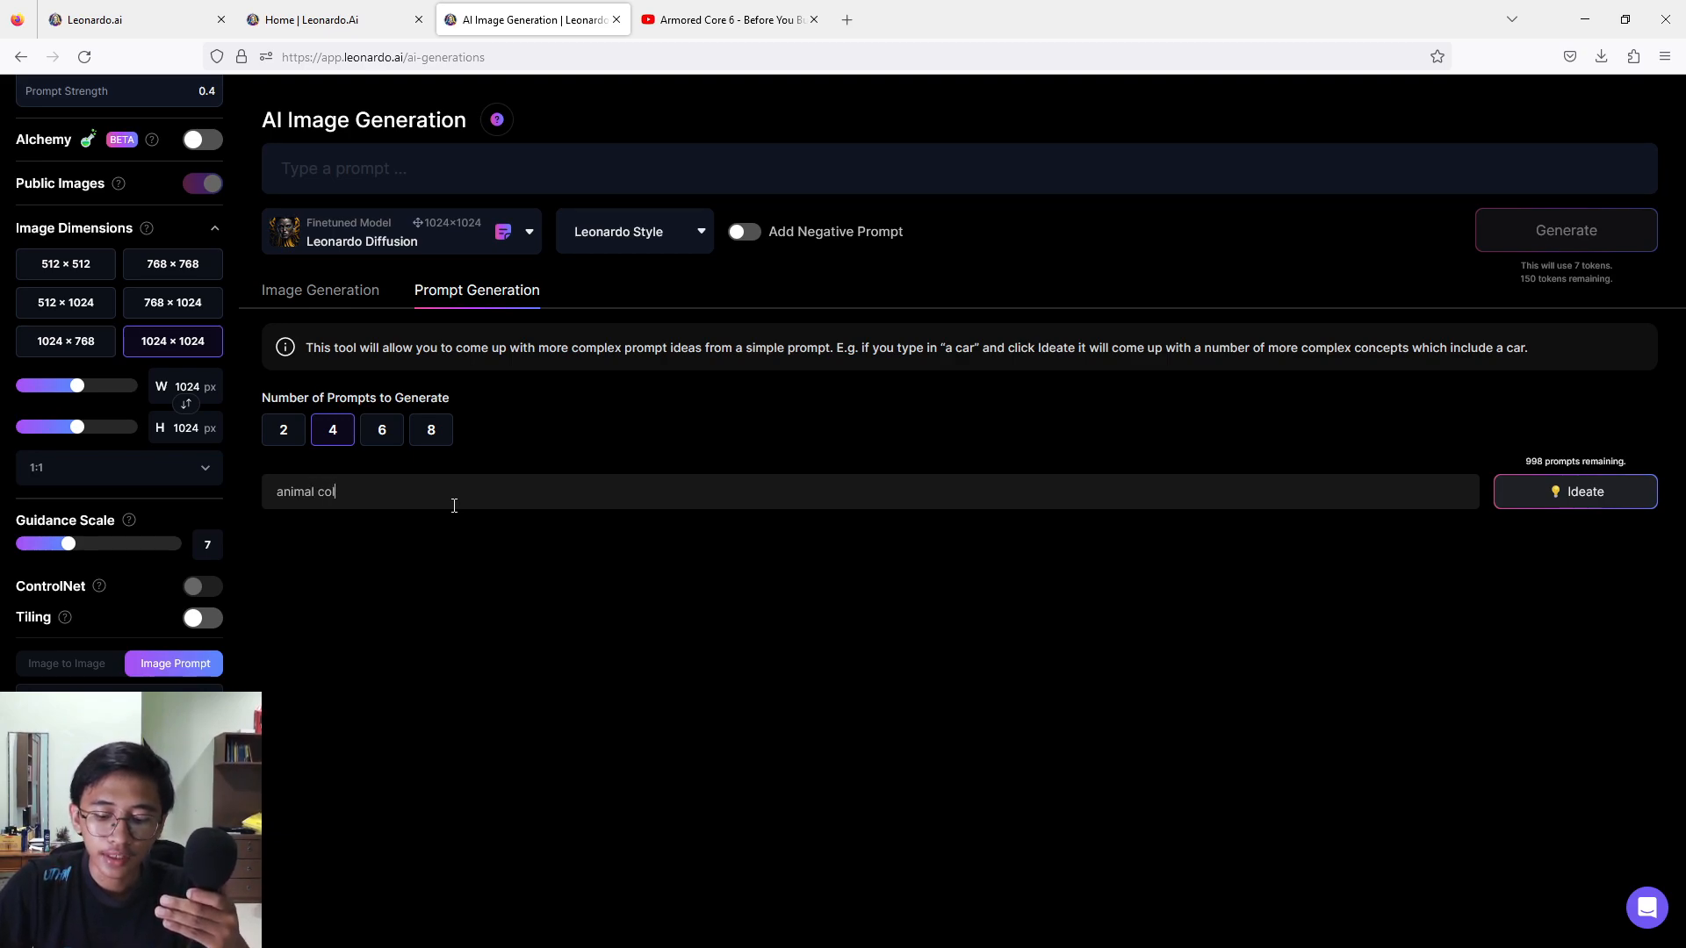
text(oring book)
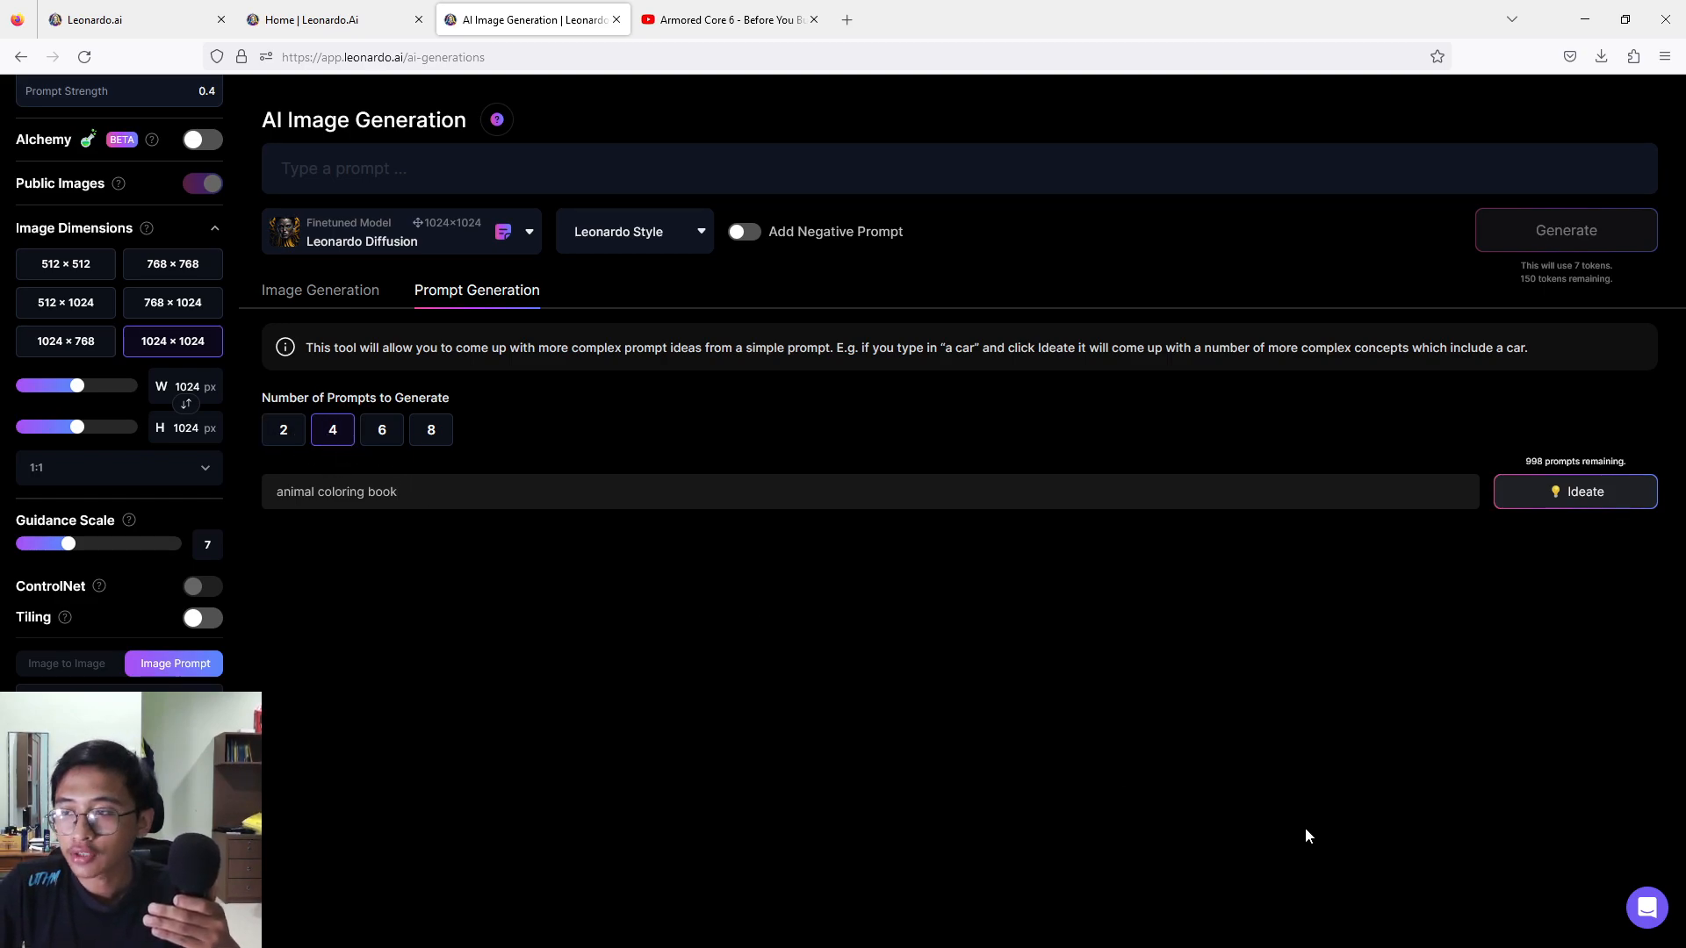
click(1608, 511)
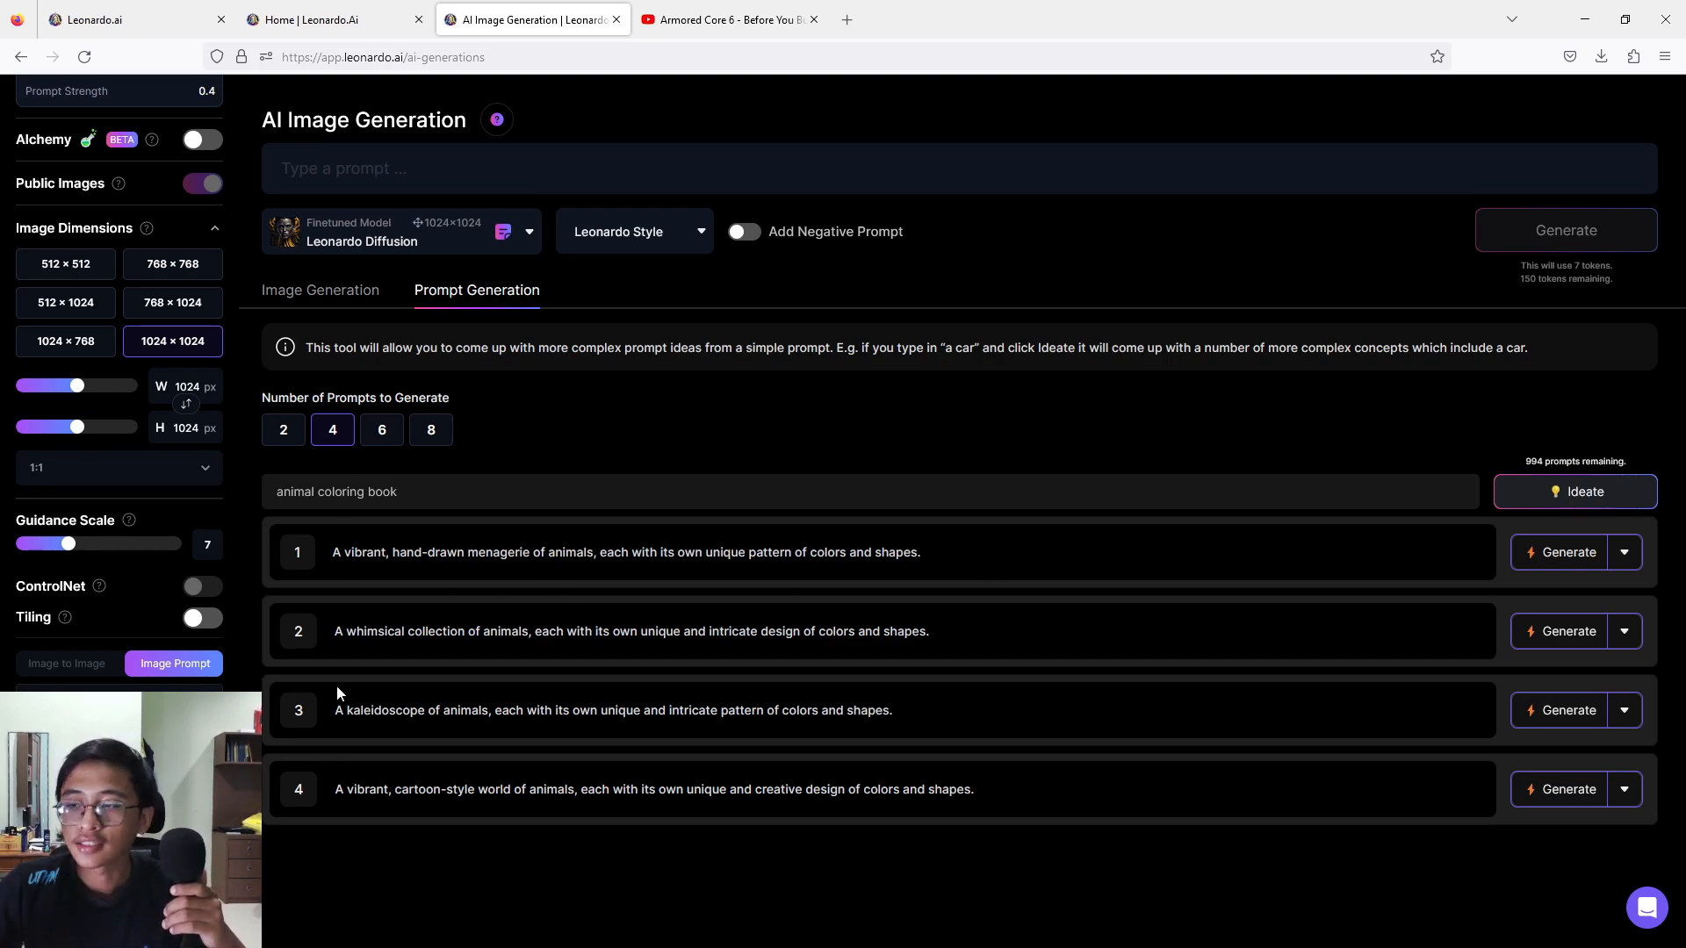
click(340, 306)
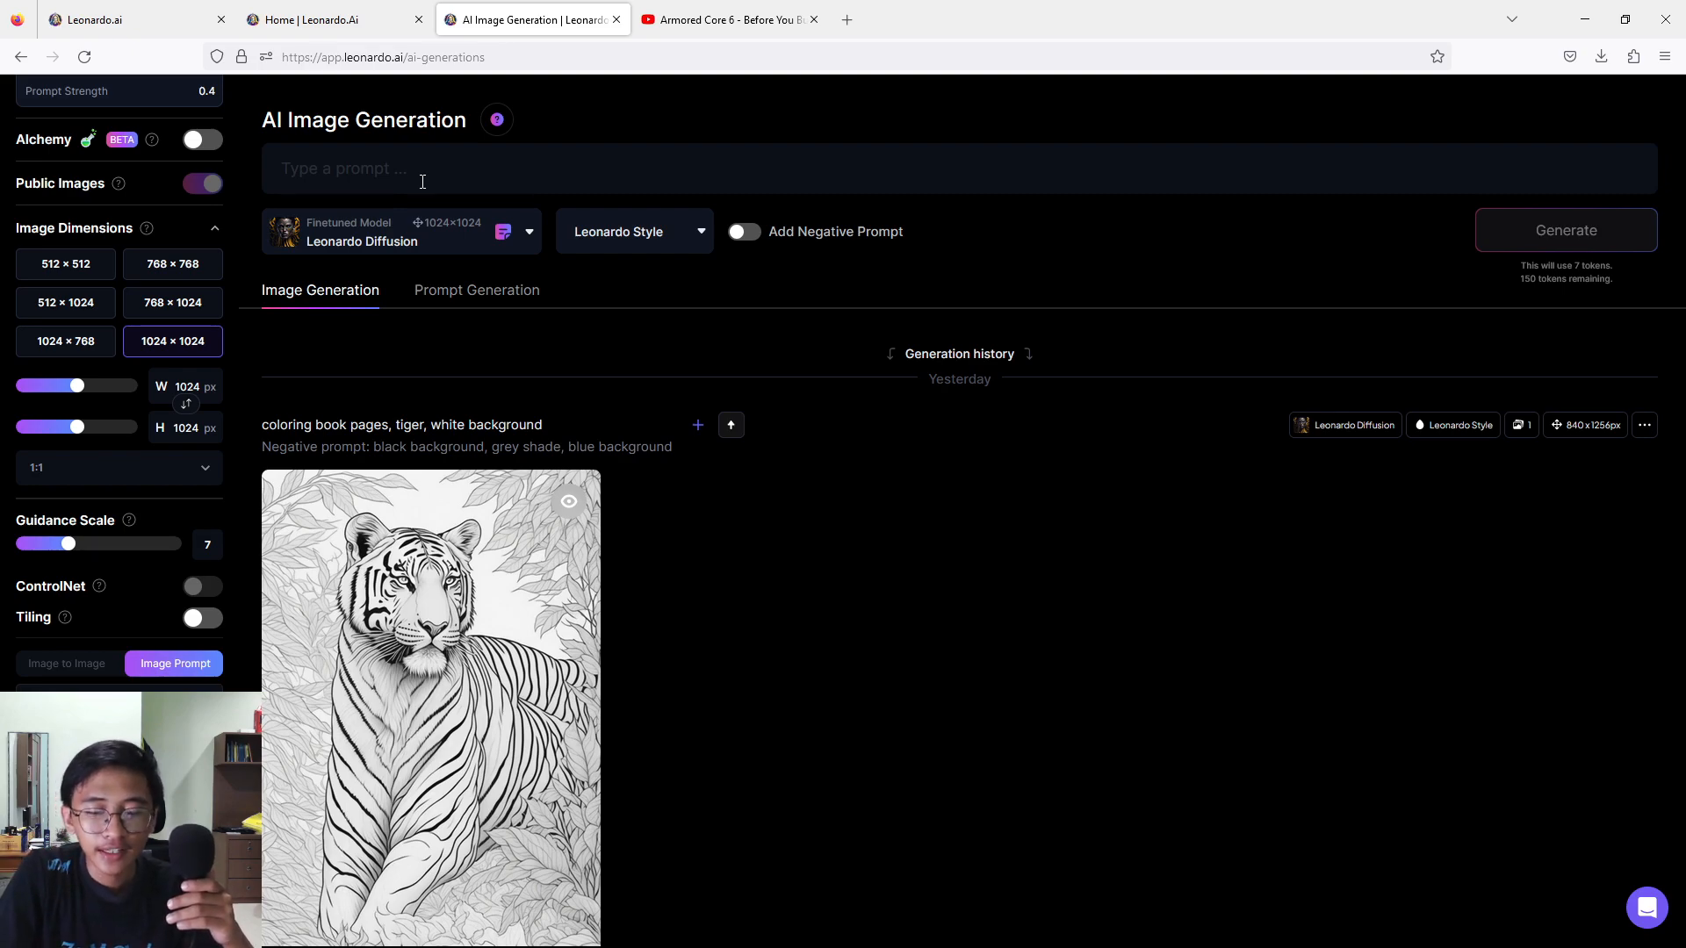
Enter the image prompt "coloring pages, black and white, cat".
click(424, 175)
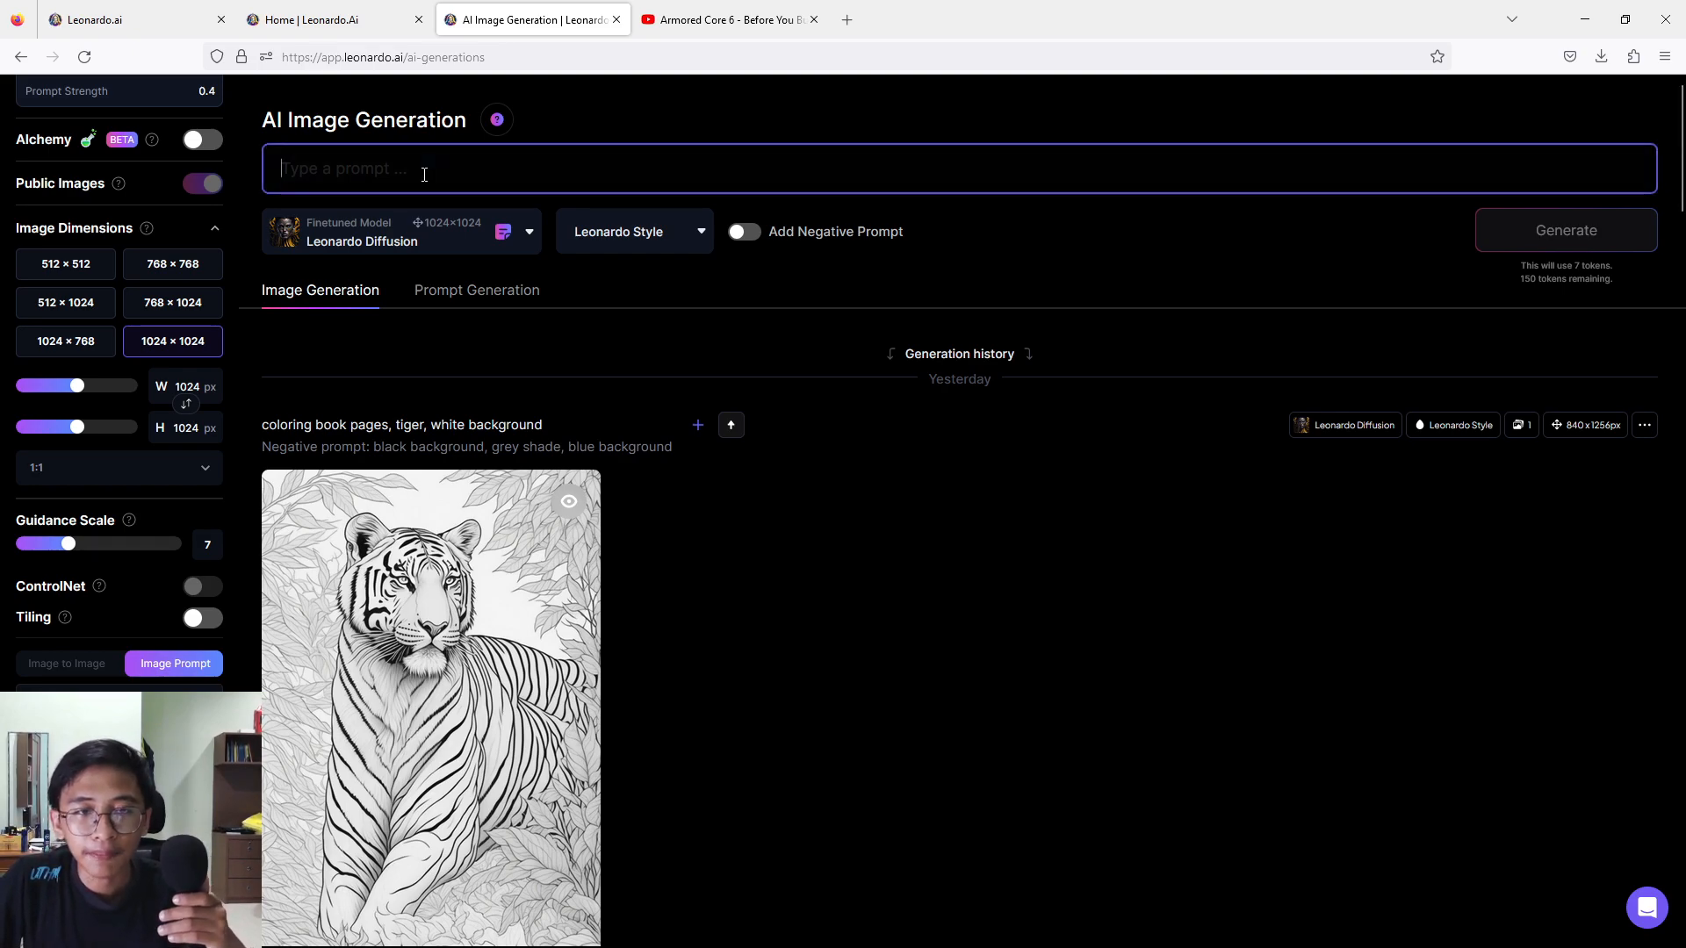
text(c)
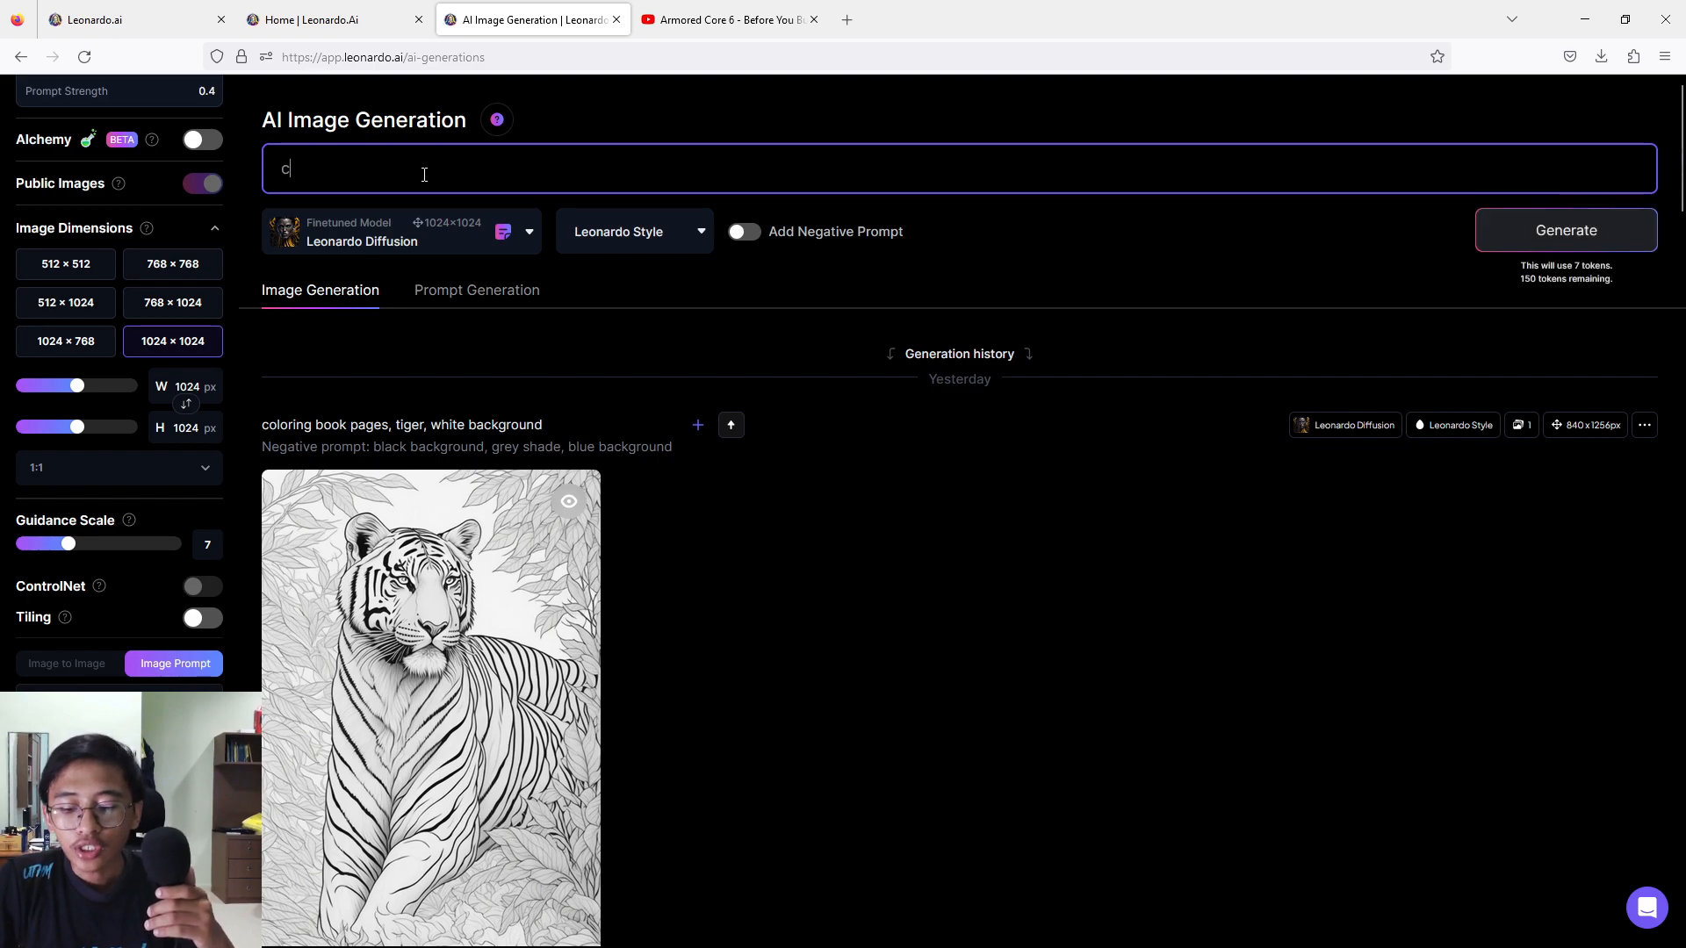
text(olorin)
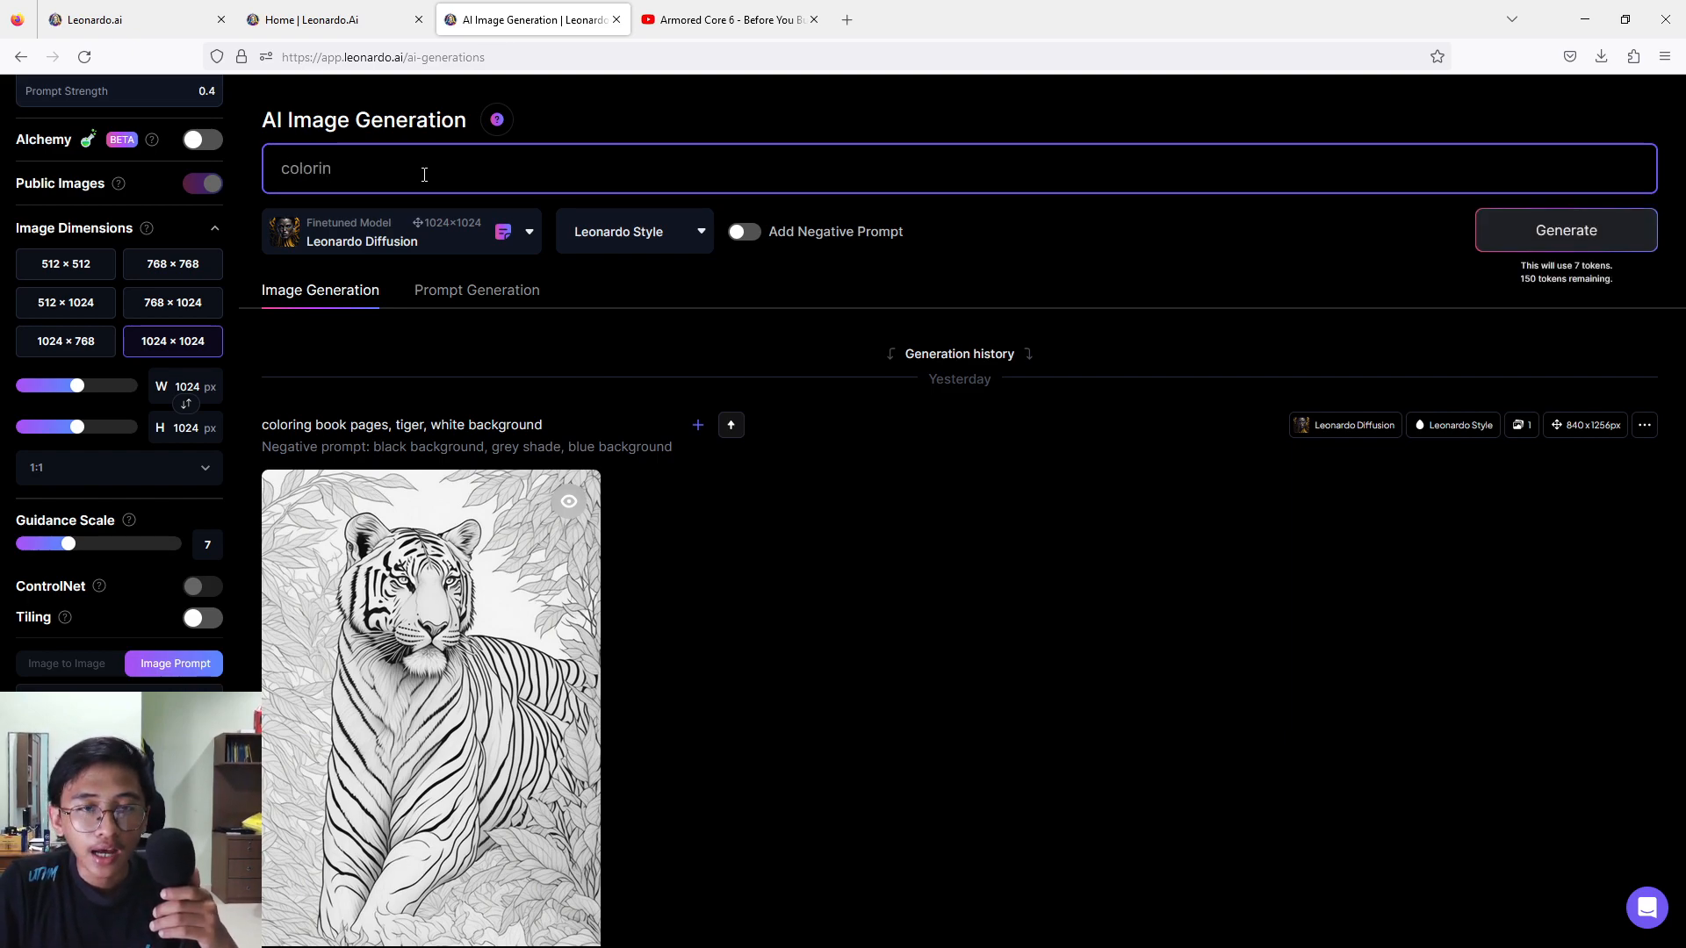
text(g p)
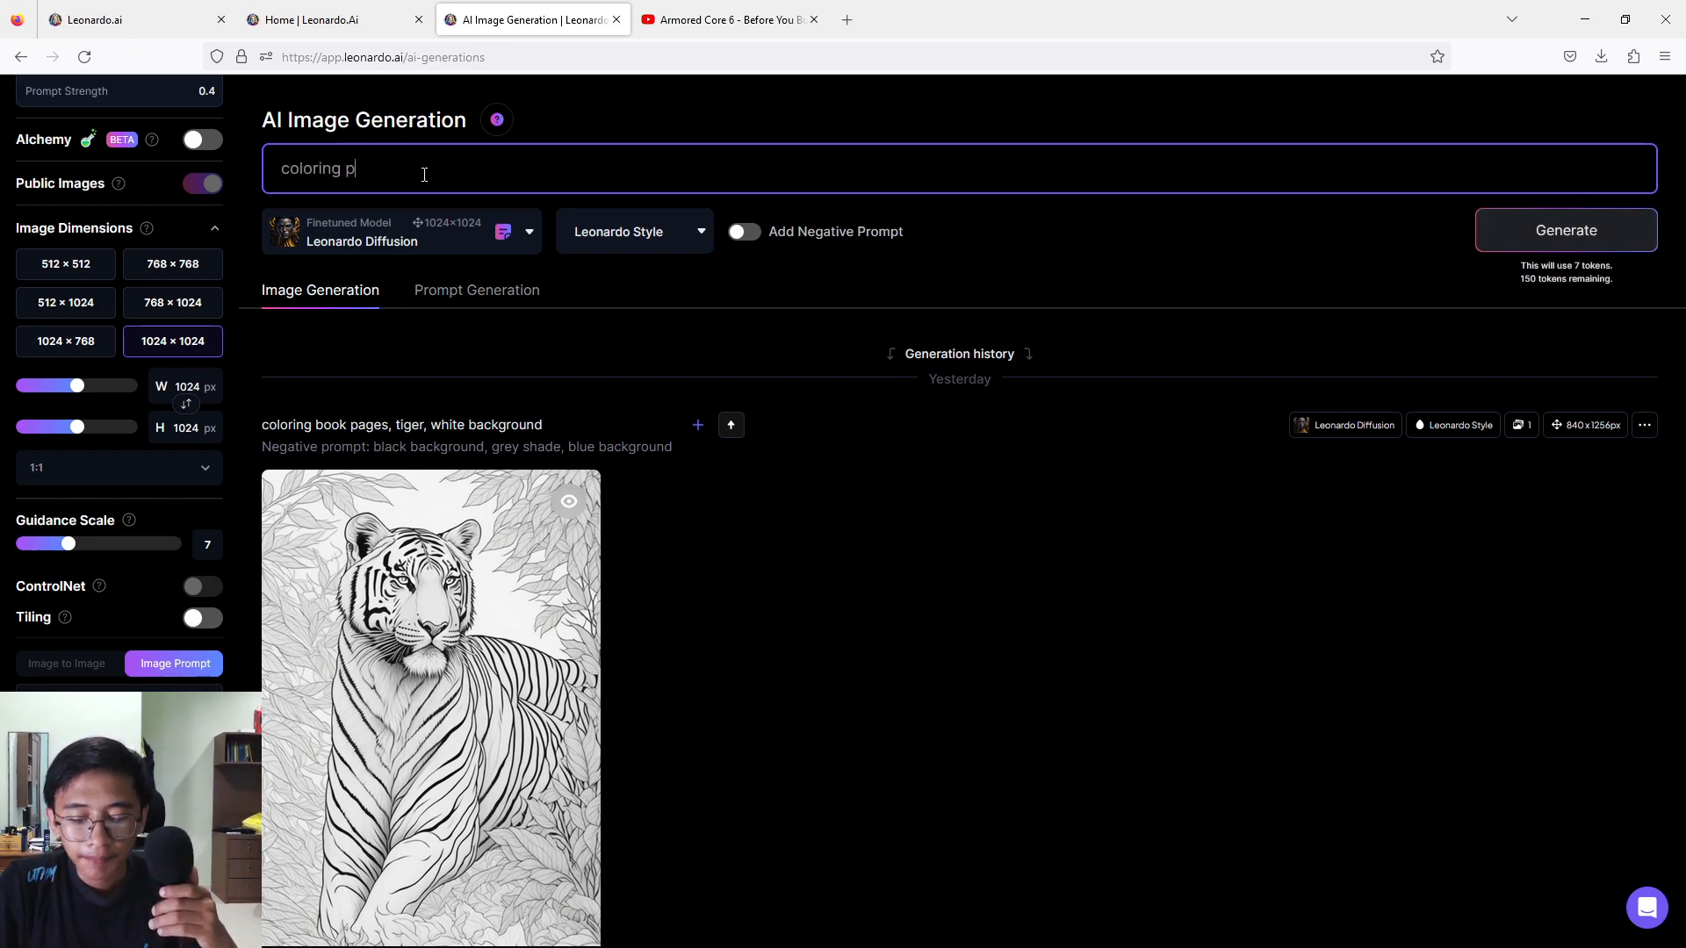
text(ages)
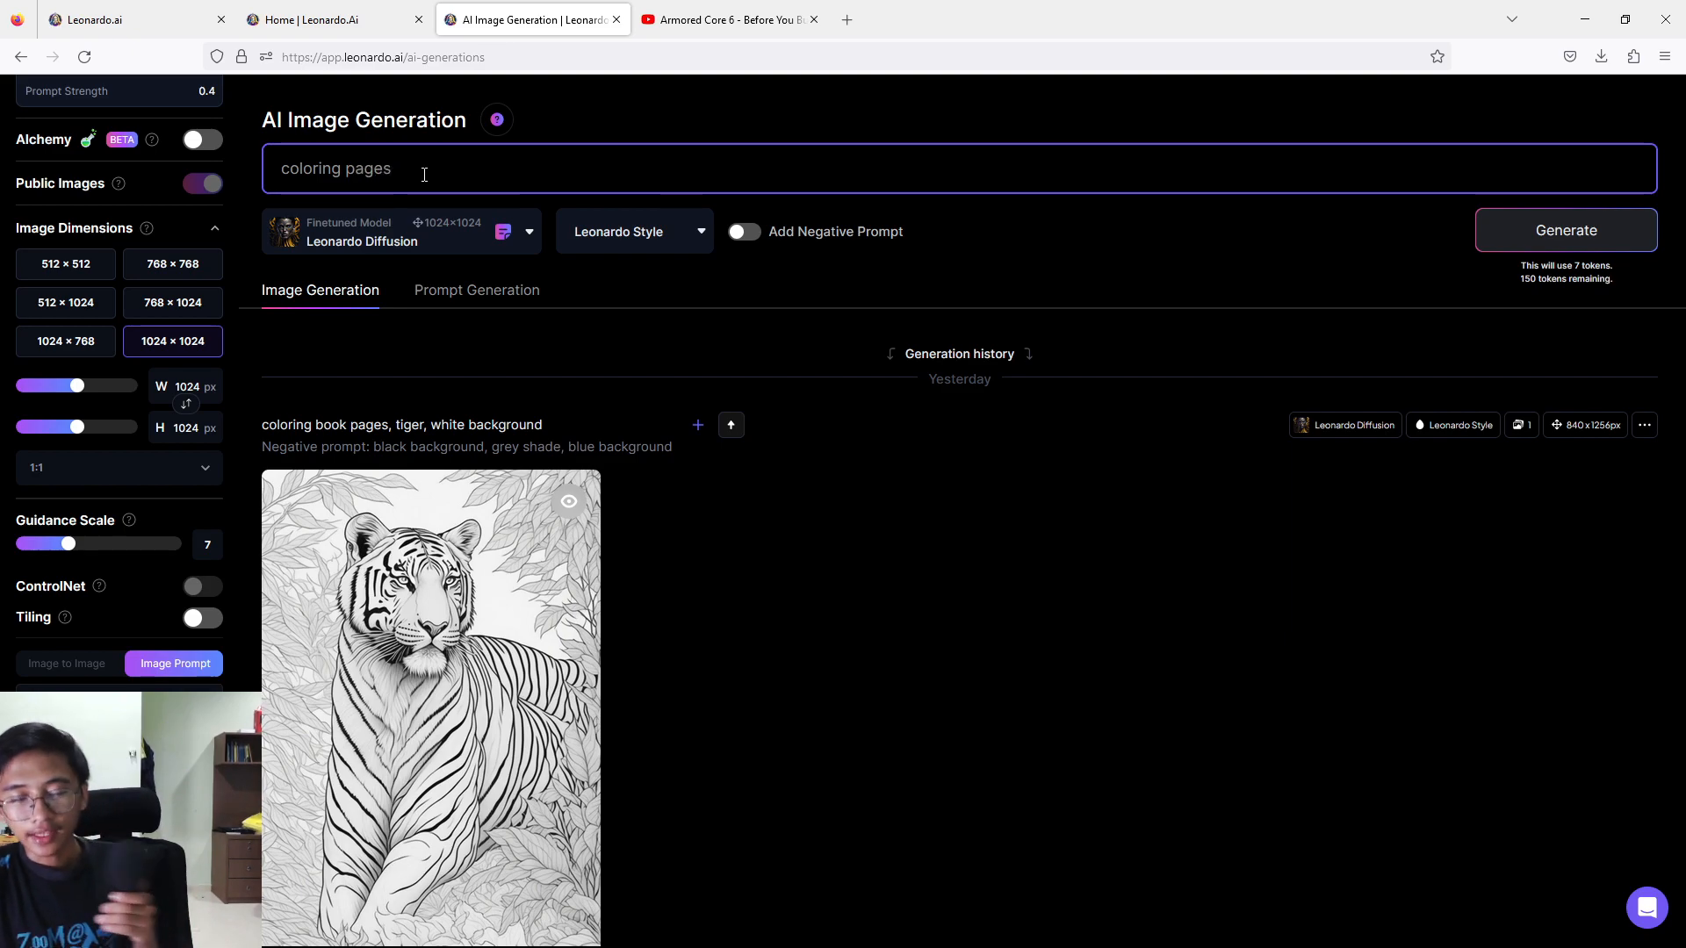
text(, black agnd white,)
click(461, 172)
key(BackSpace)
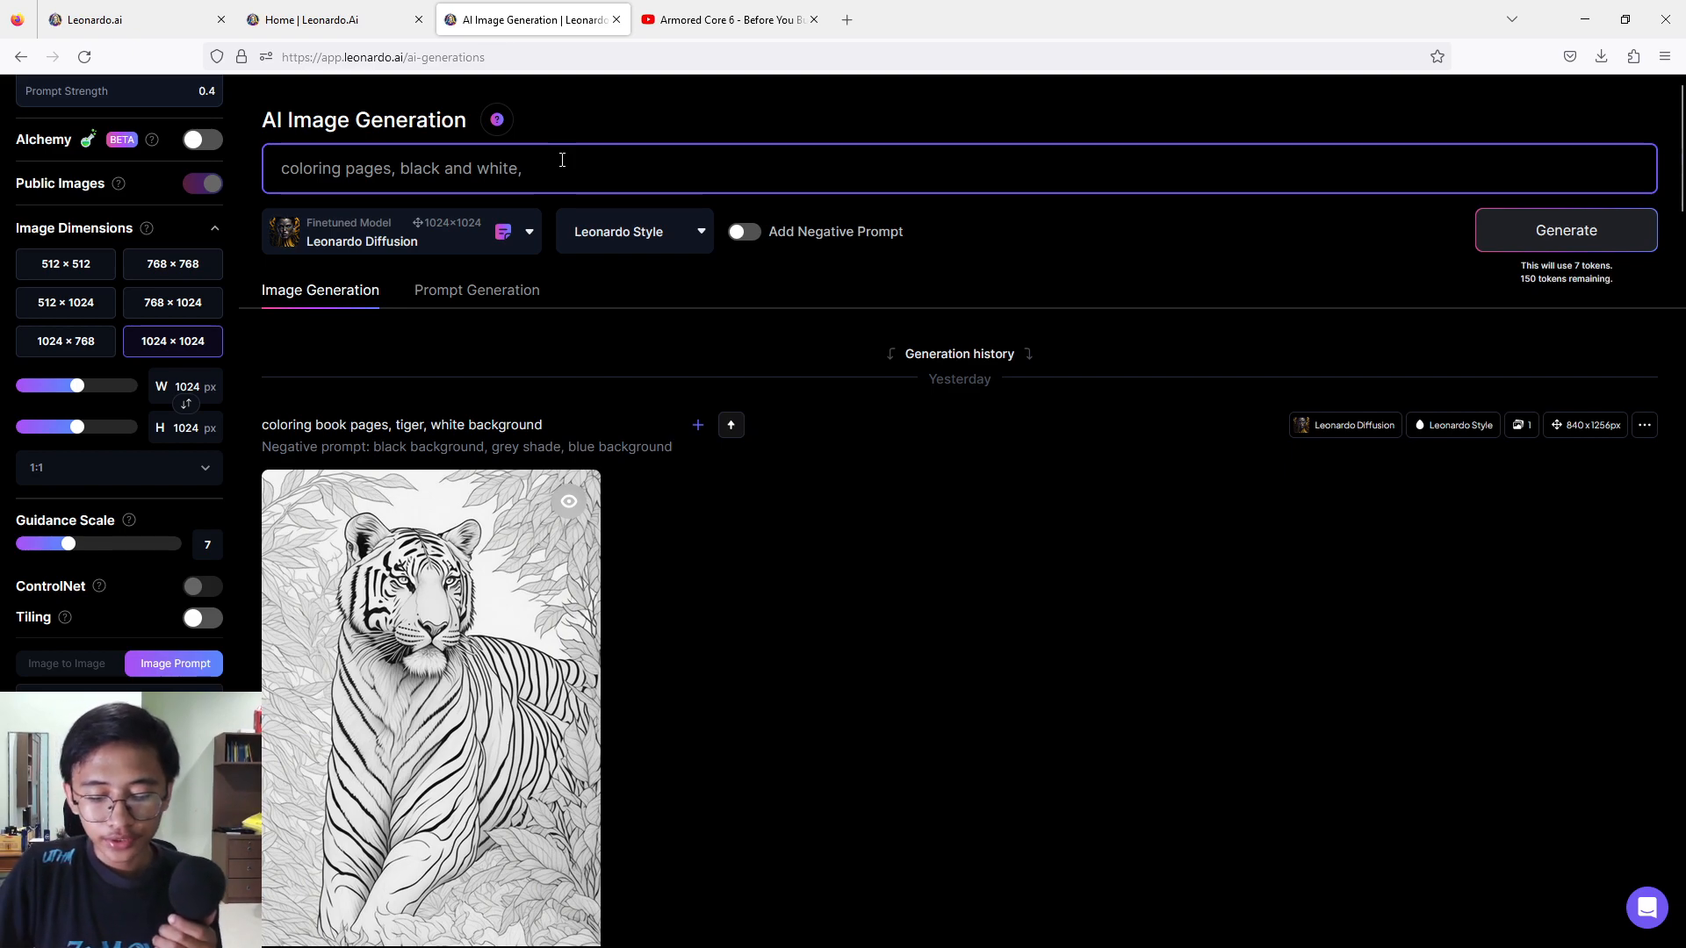
text(cat)
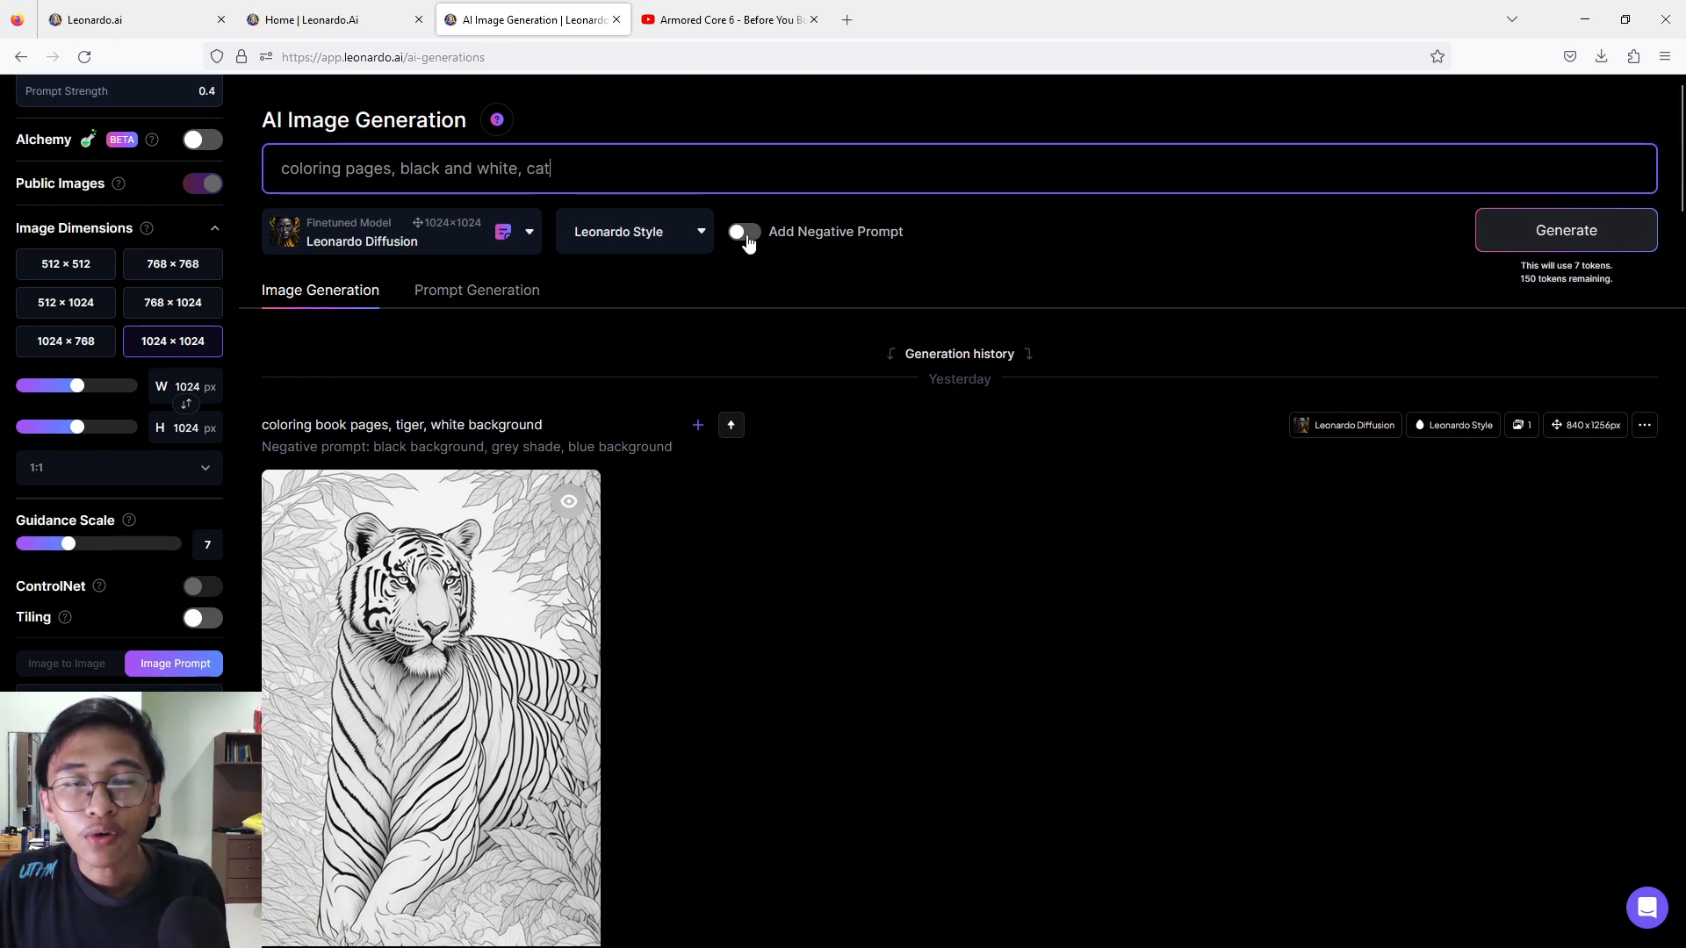
Enable the negative prompt "black background, grey shade, blue background" and generate the cat images.
click(744, 232)
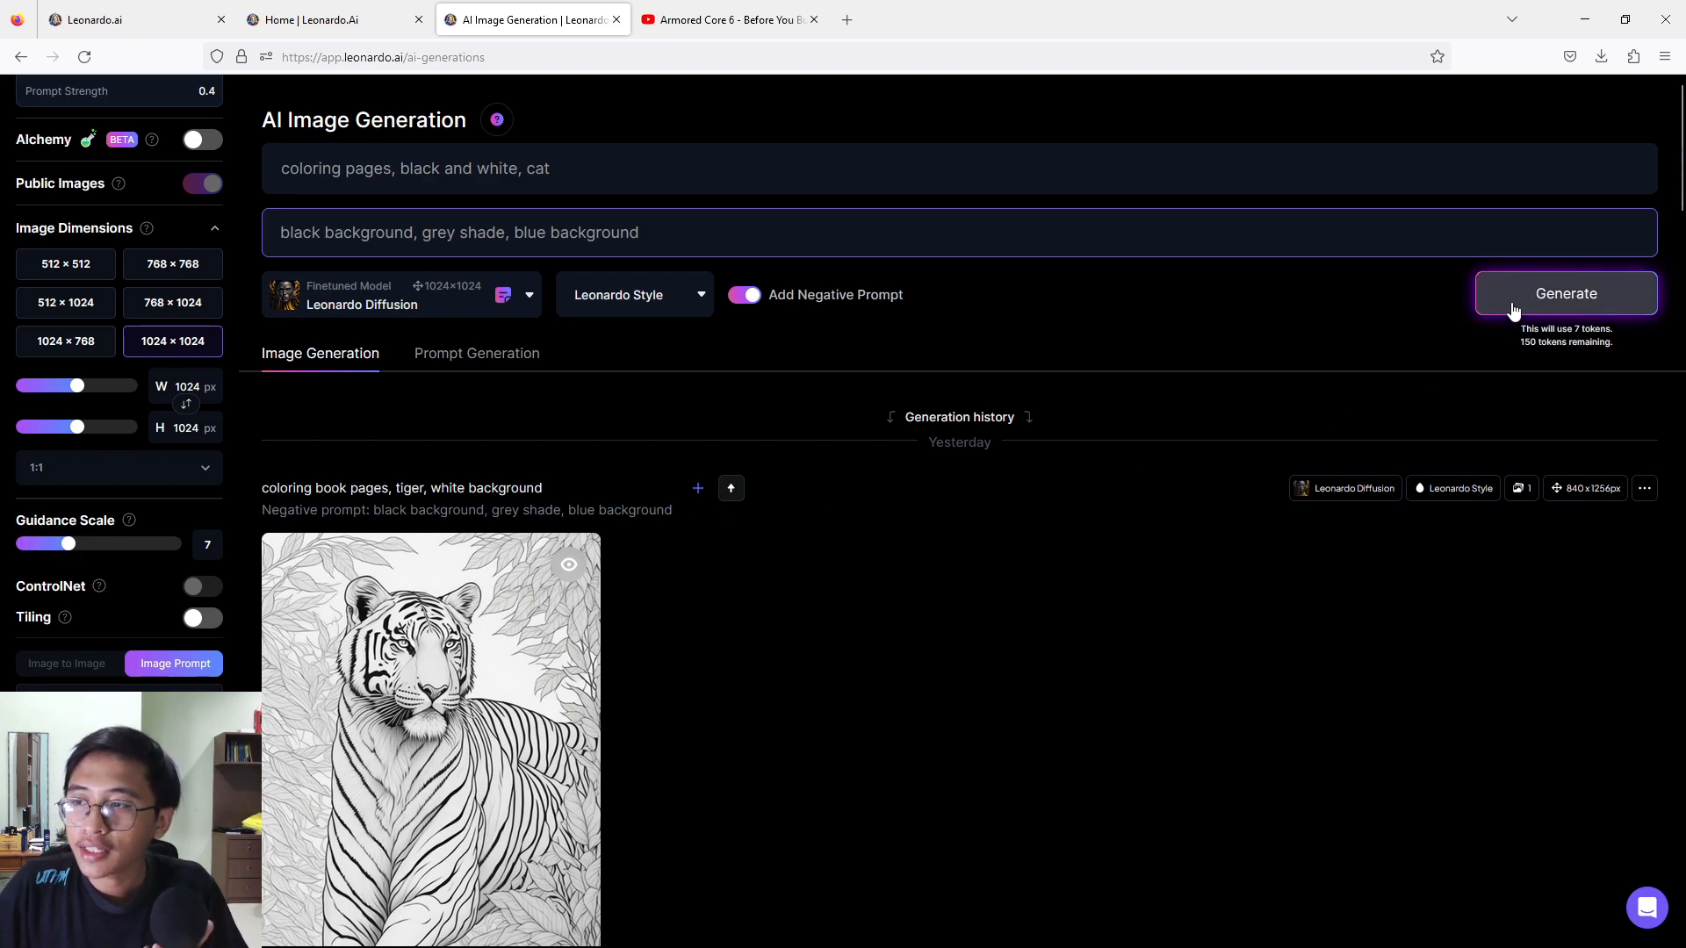
scroll(11, 428, up, 5)
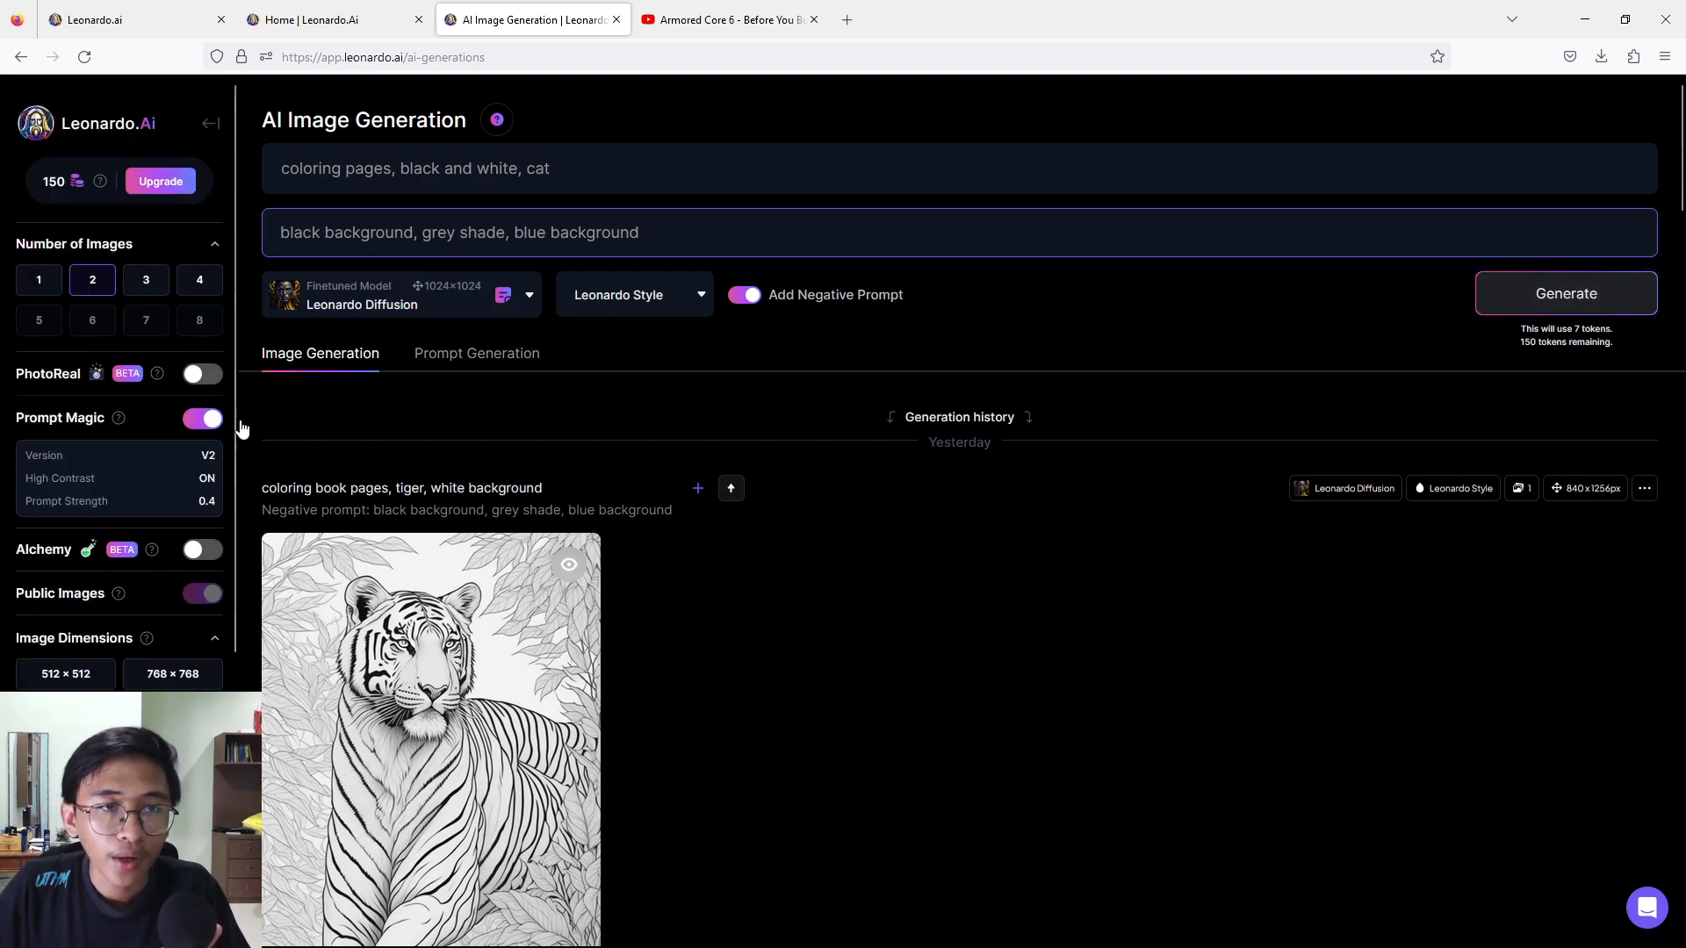
click(1520, 301)
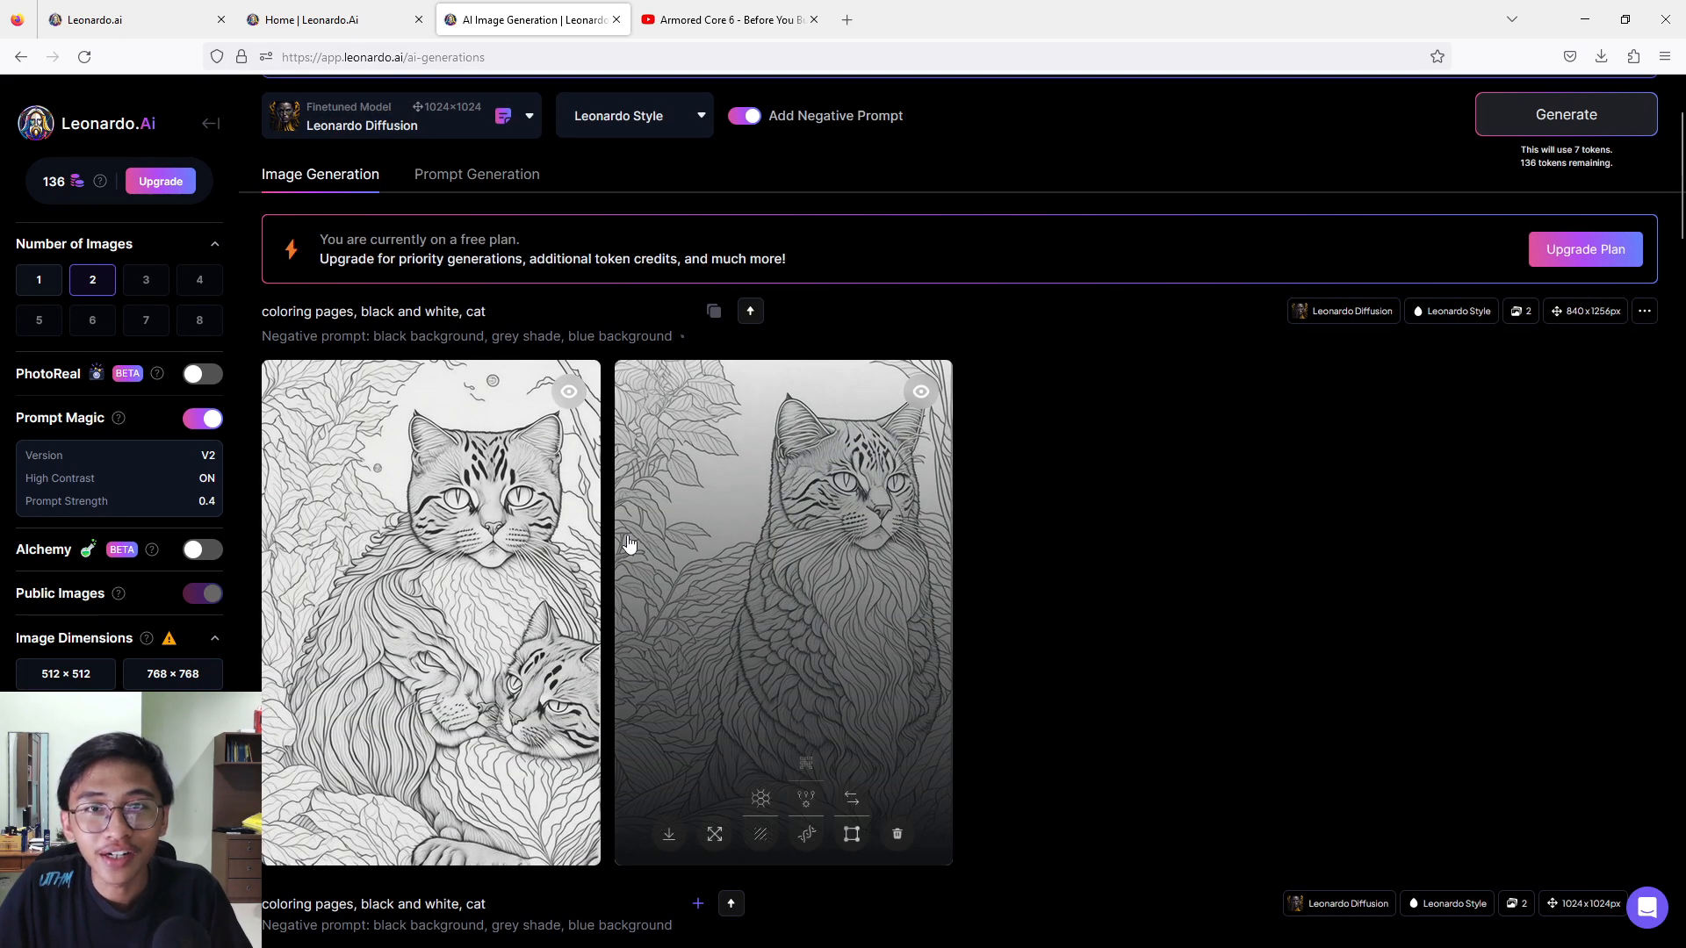
View both generated black and white cat images enlarged, one after the other.
click(439, 542)
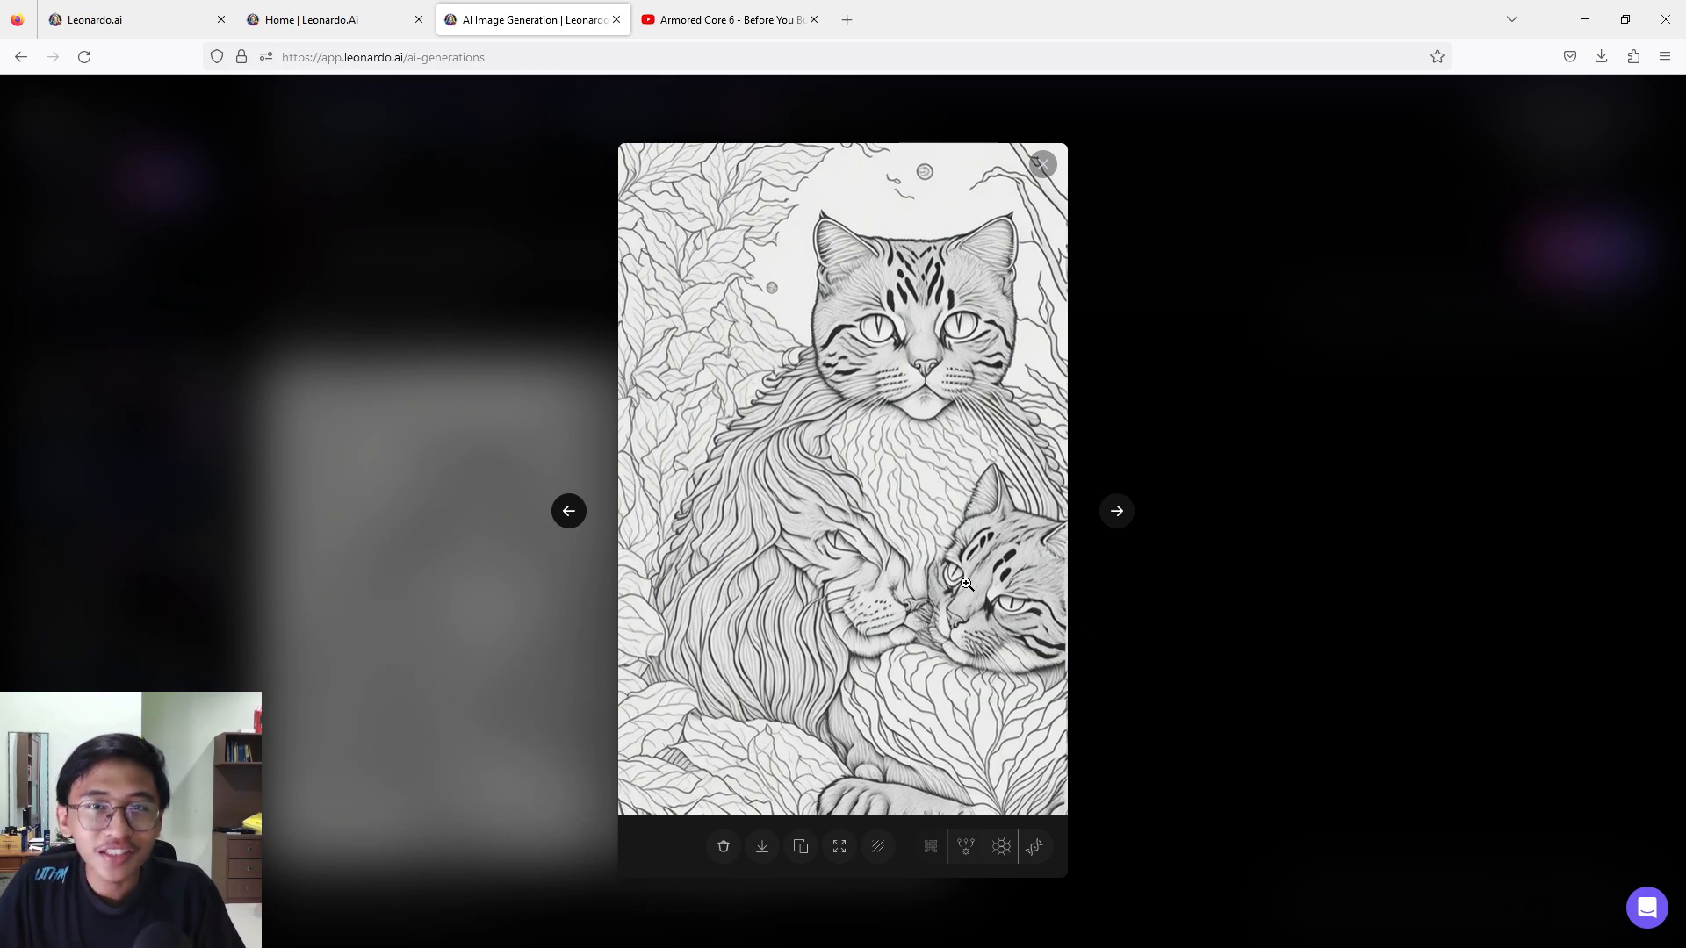
click(1226, 248)
click(877, 492)
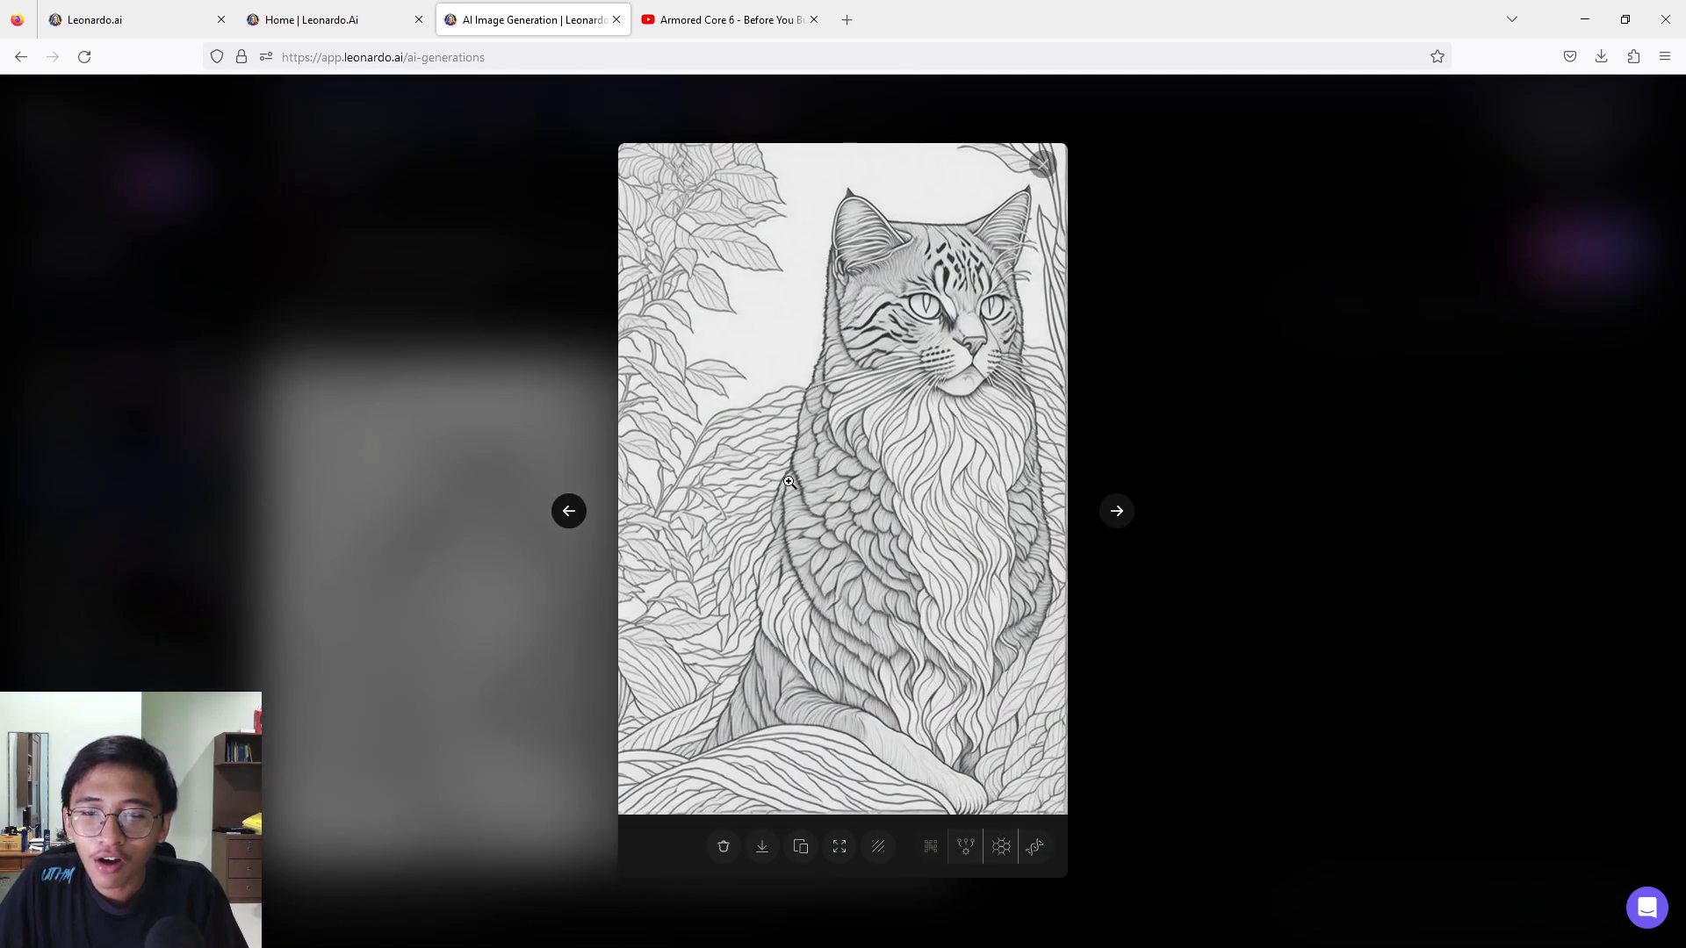
click(1095, 435)
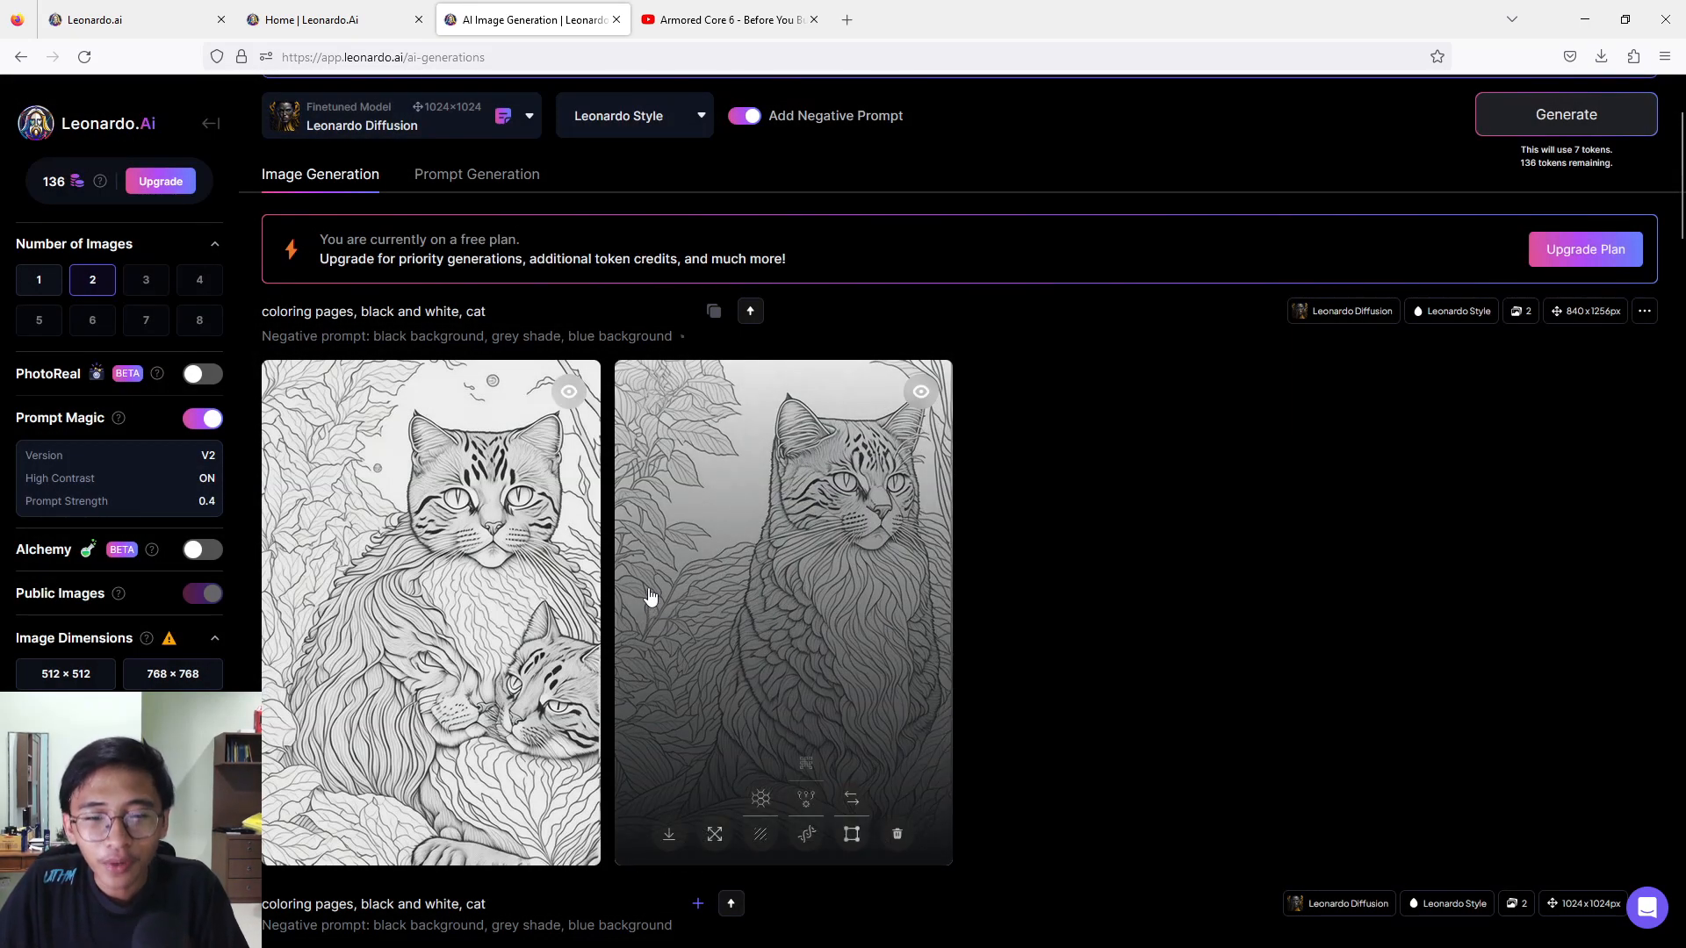
Change the prompt to "coloring pages, white background, cute cat. low details" and generate the images.
scroll(650, 606, up, 2)
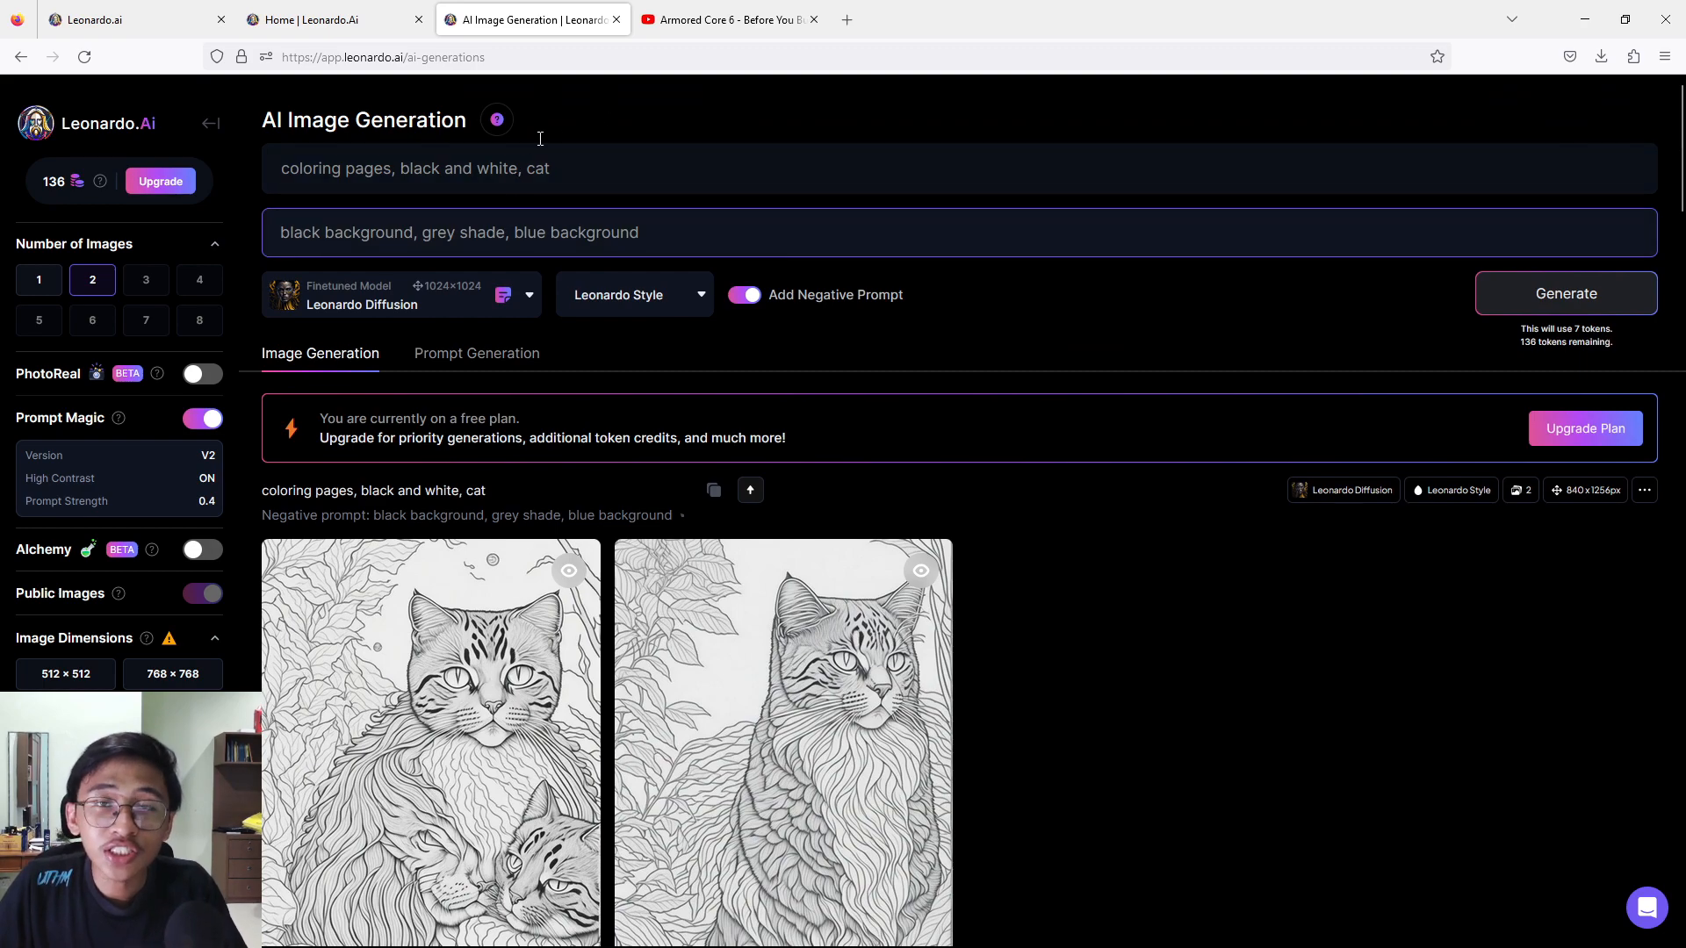
drag(521, 169, 400, 170)
text(white background)
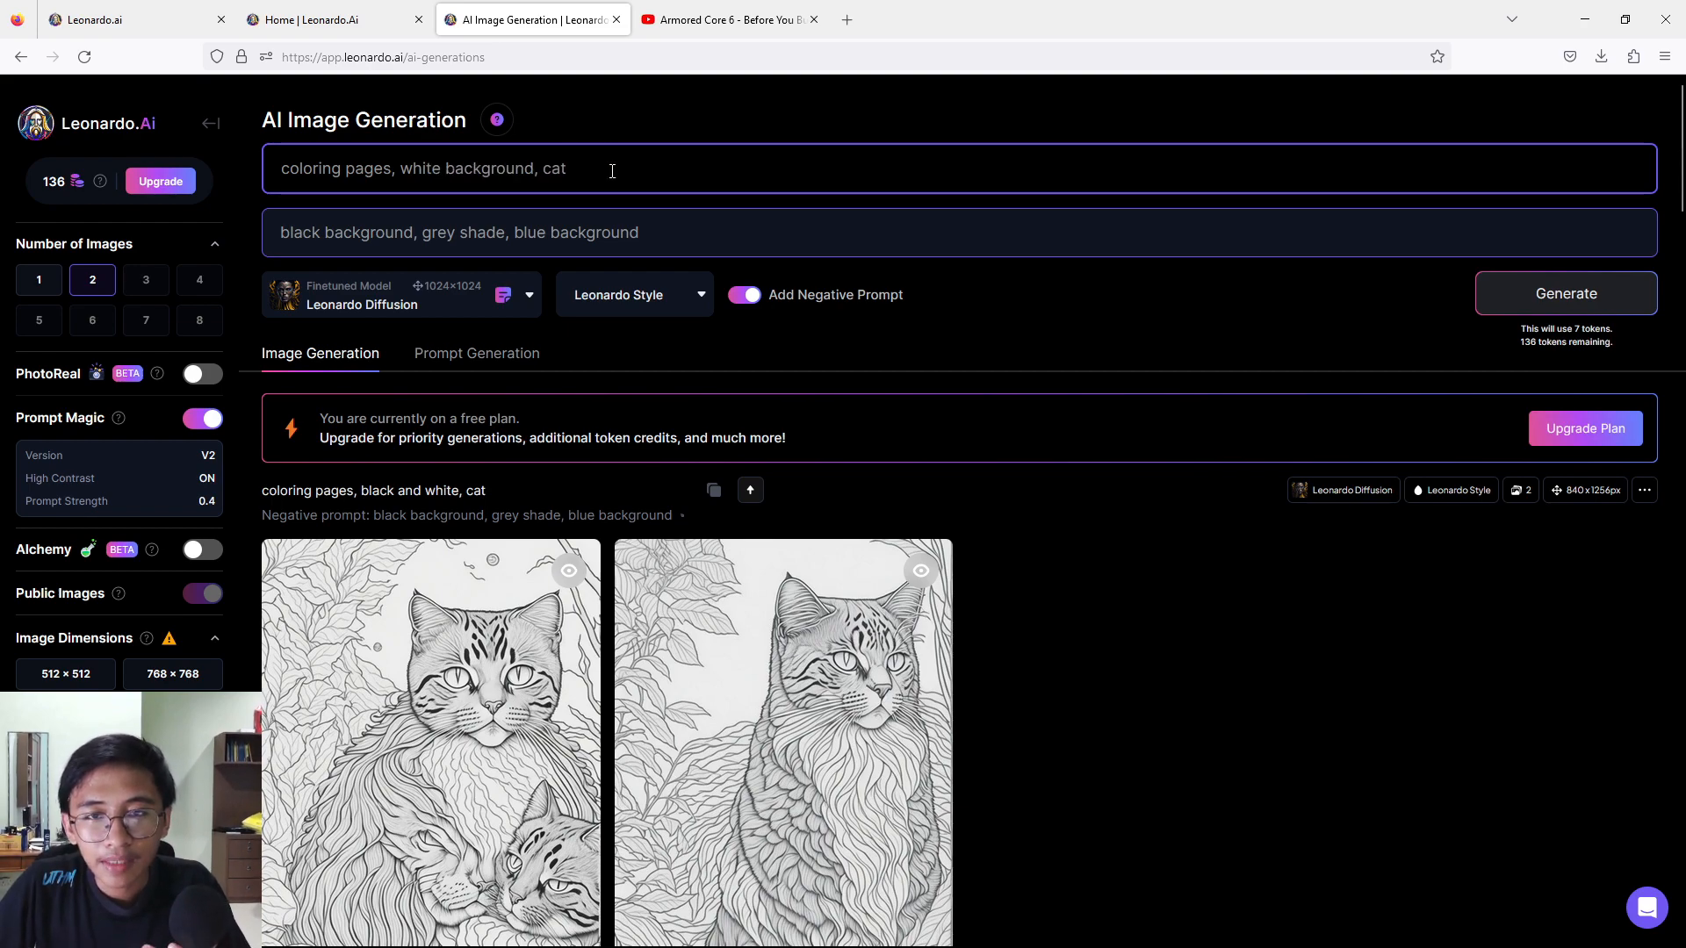
key(BackSpace)
key(BackSpace)
key(BackSpace)
text(cute cat)
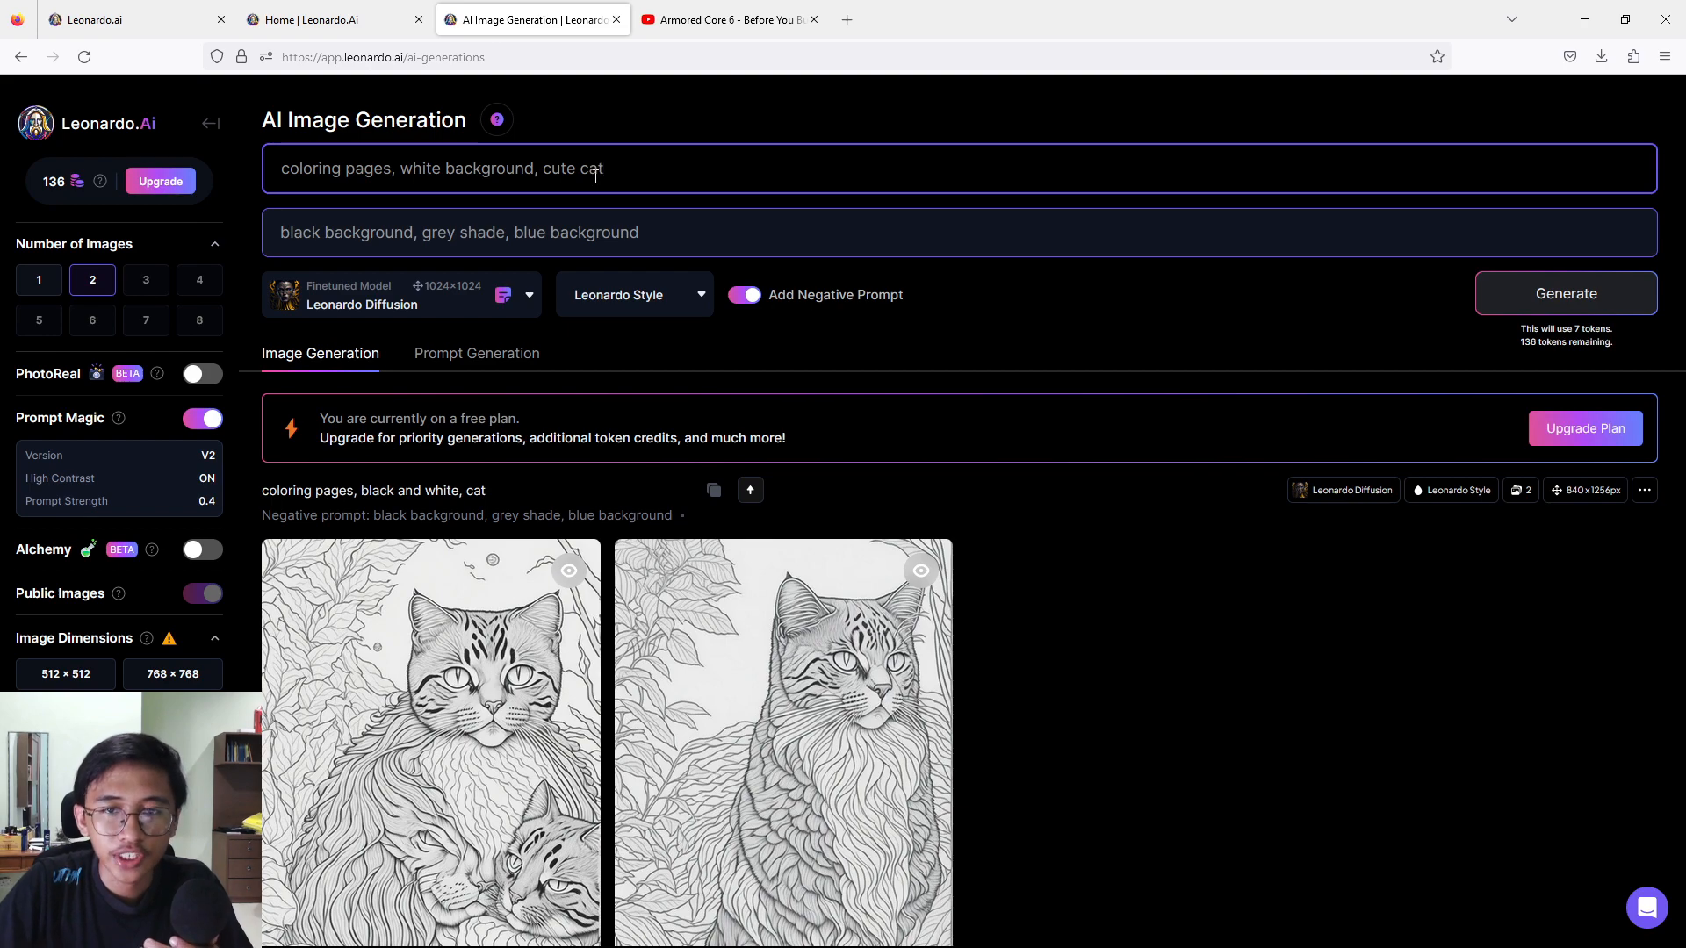
text(. )
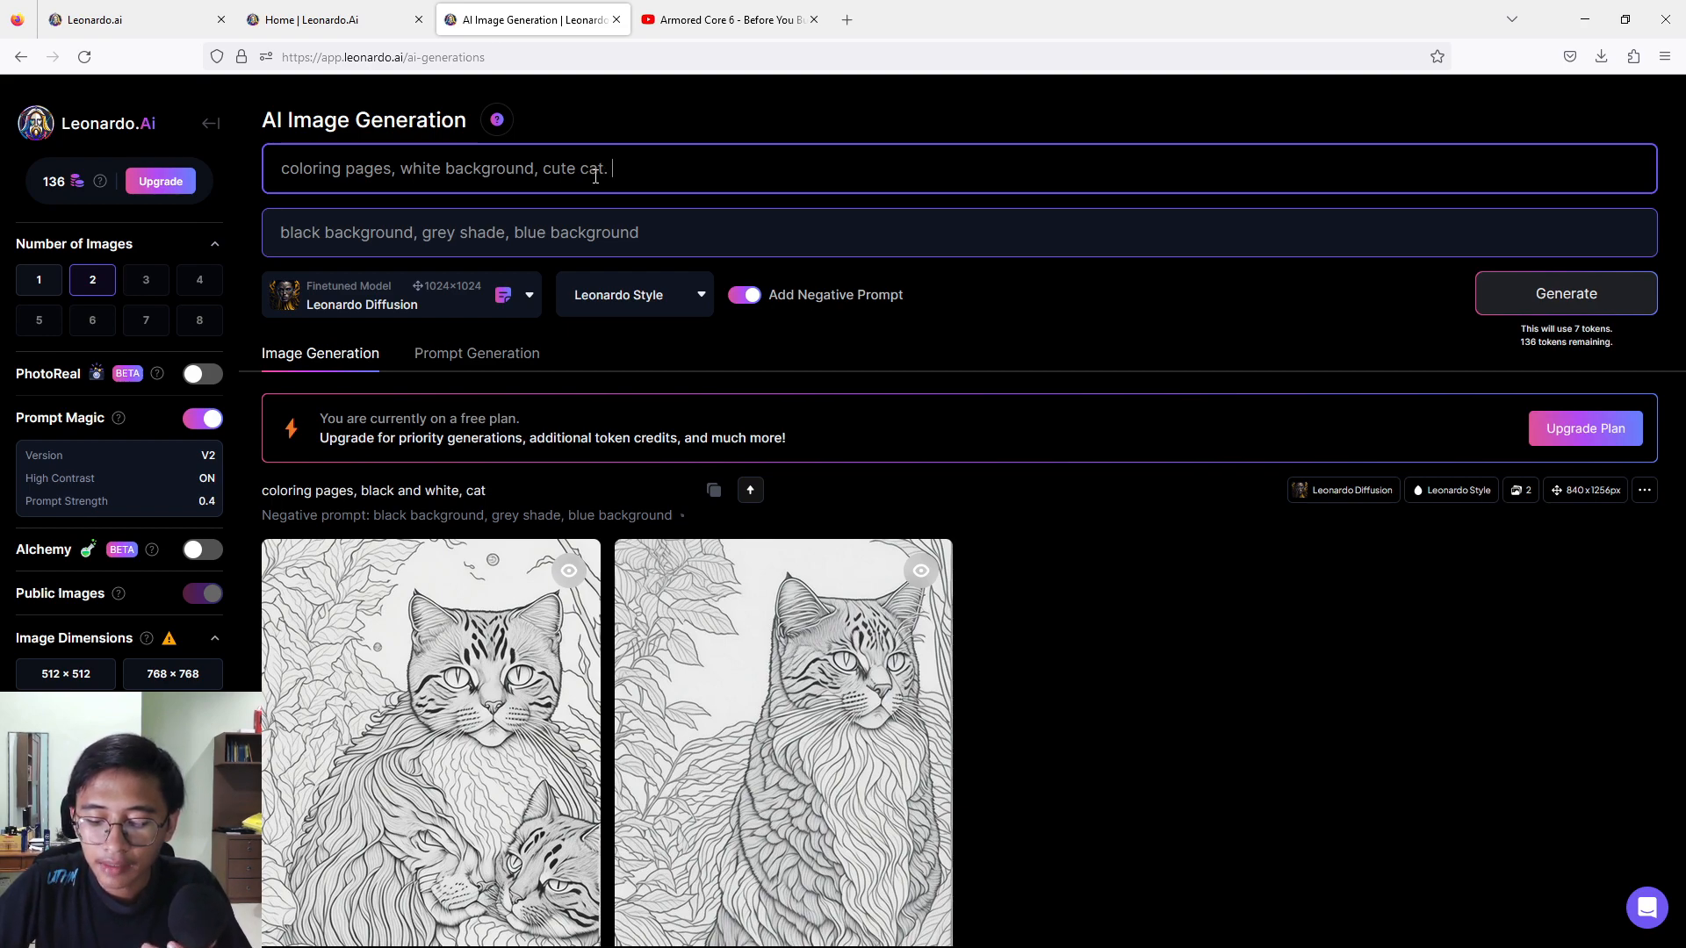
text(low details)
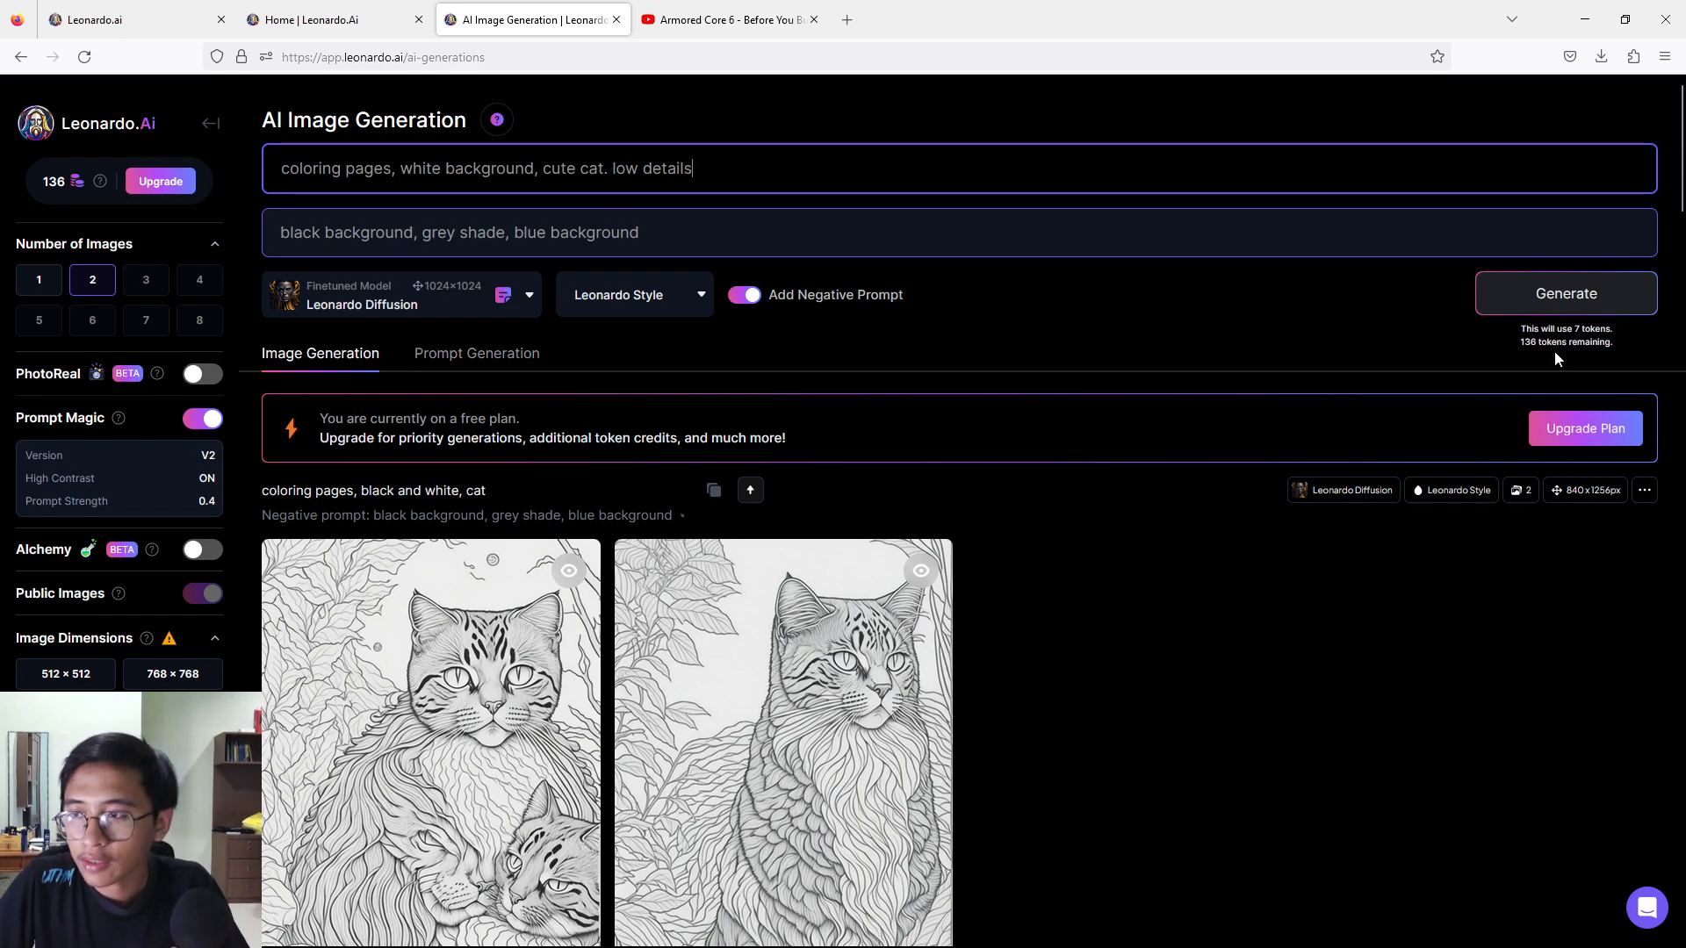
click(1560, 300)
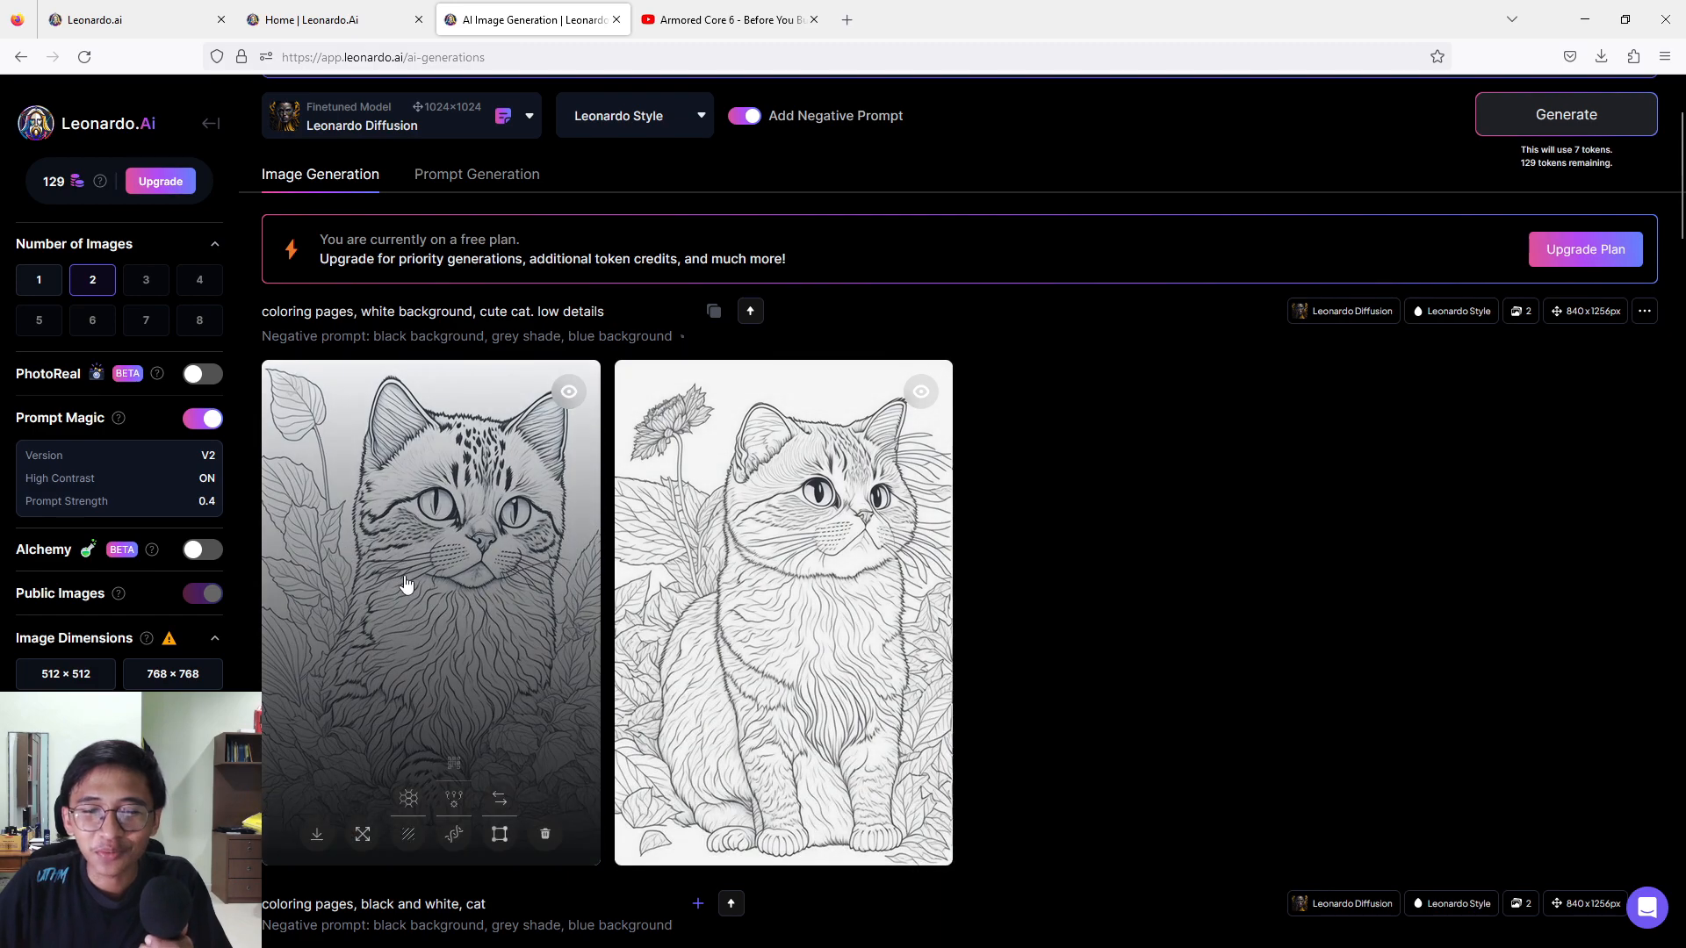
View both cute cat images enlarged and compare them with the prompt and the earlier results.
click(405, 578)
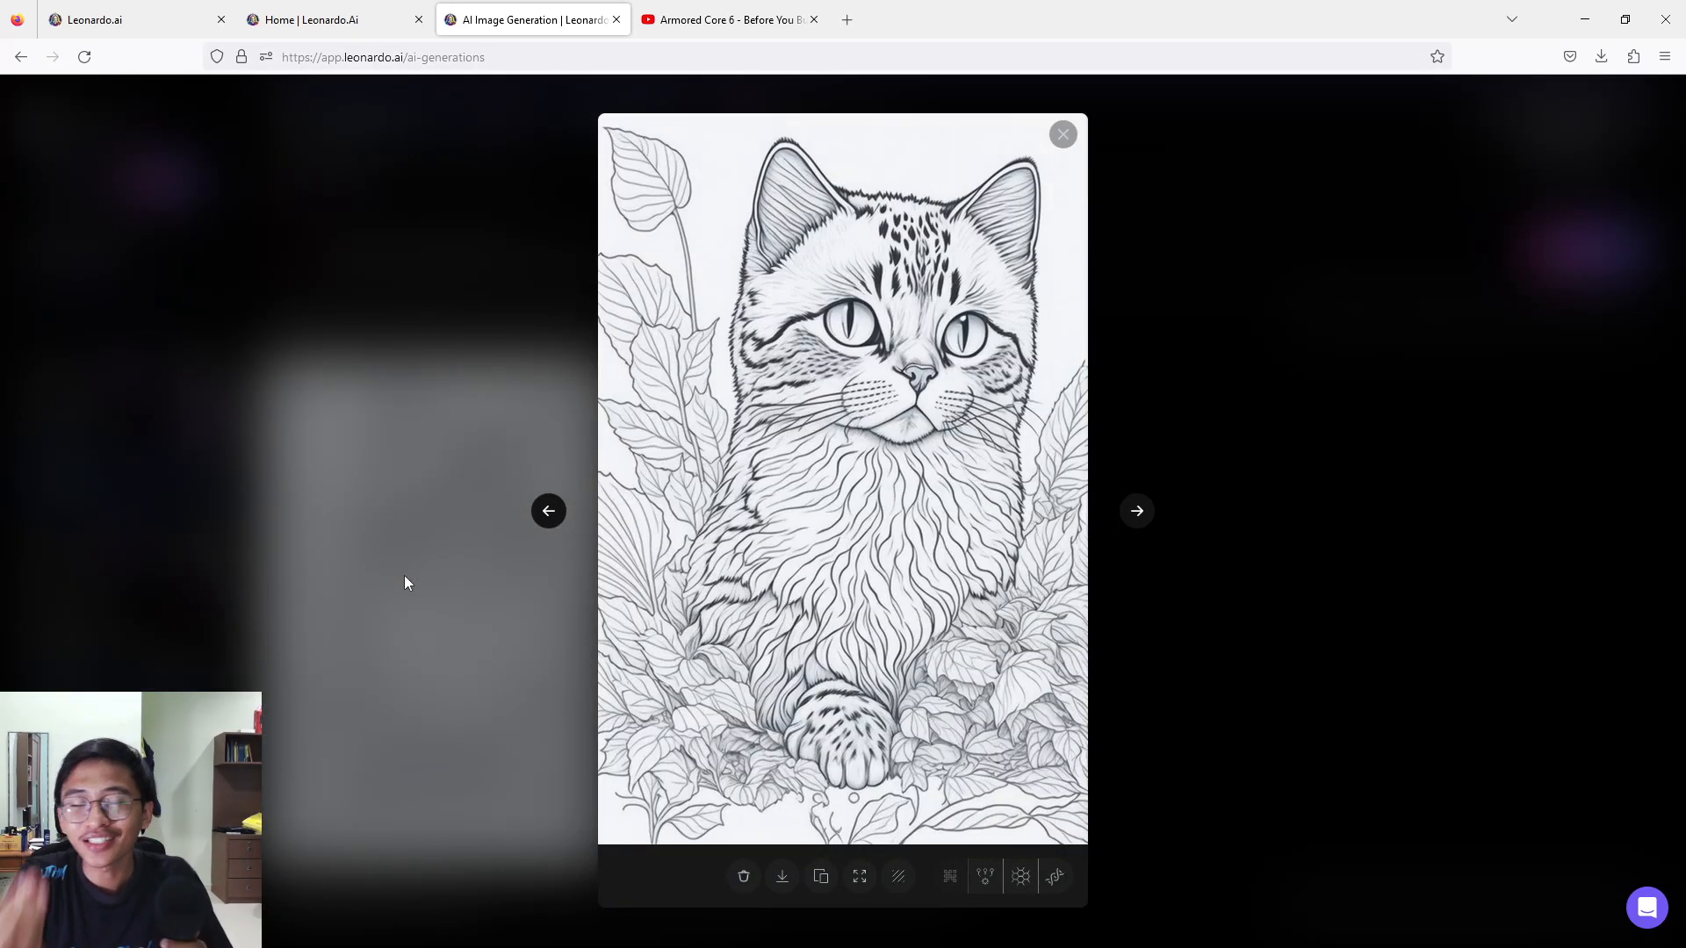
click(1142, 511)
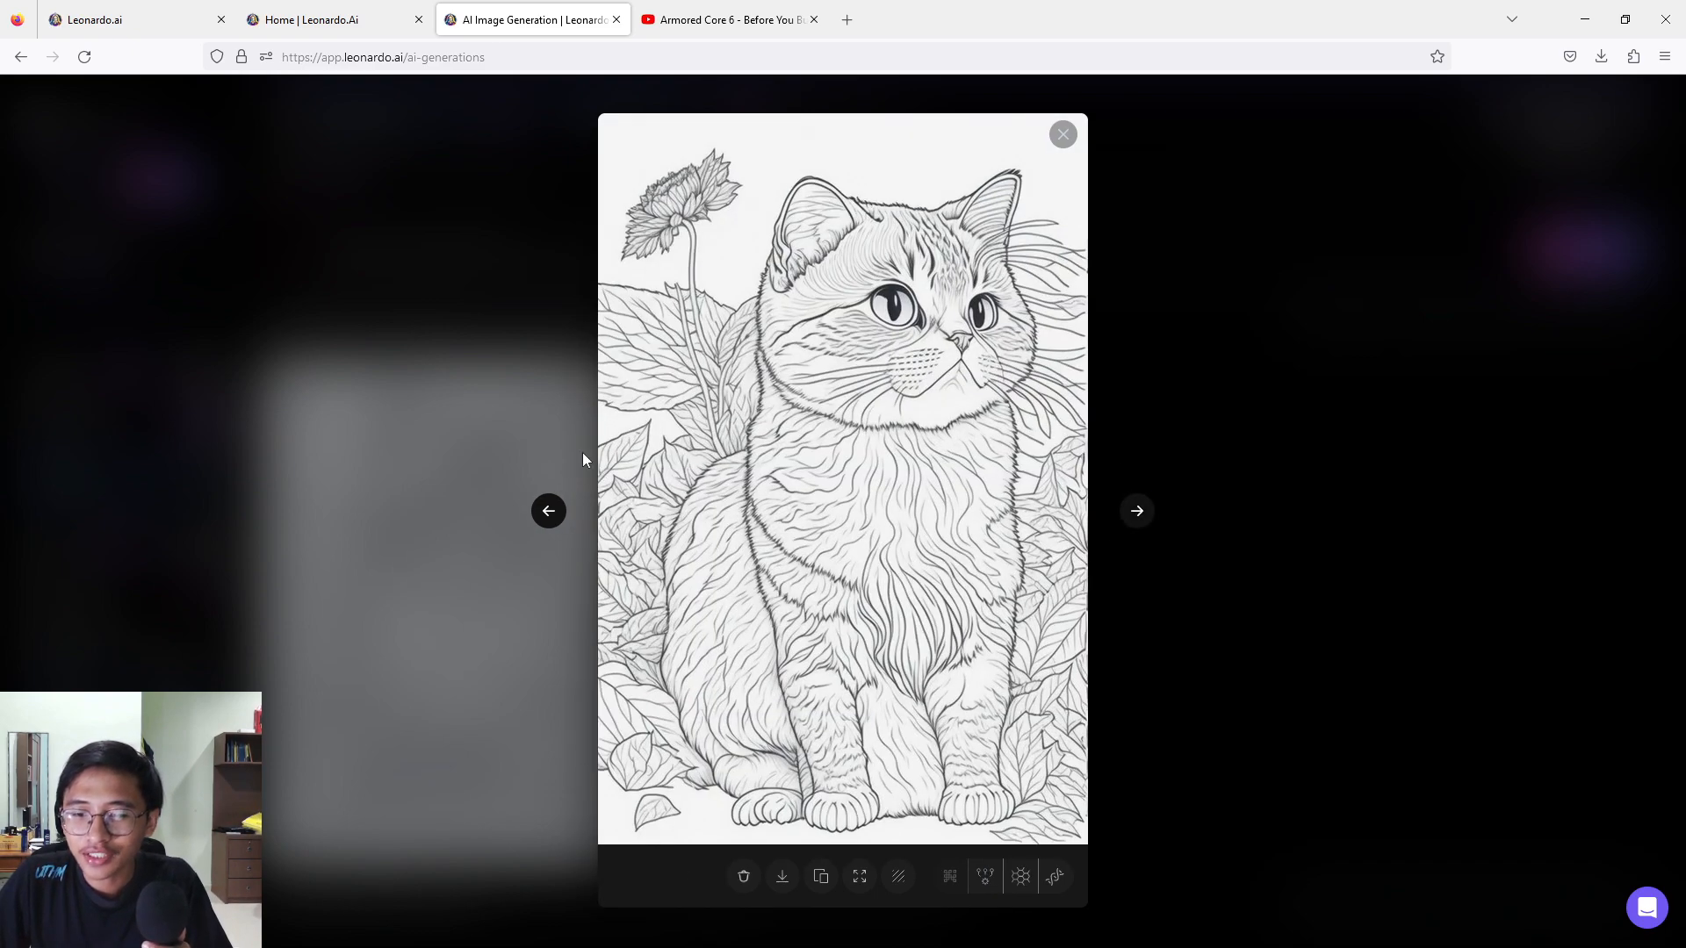
click(1241, 410)
scroll(1014, 546, down, 3)
scroll(977, 562, up, 3)
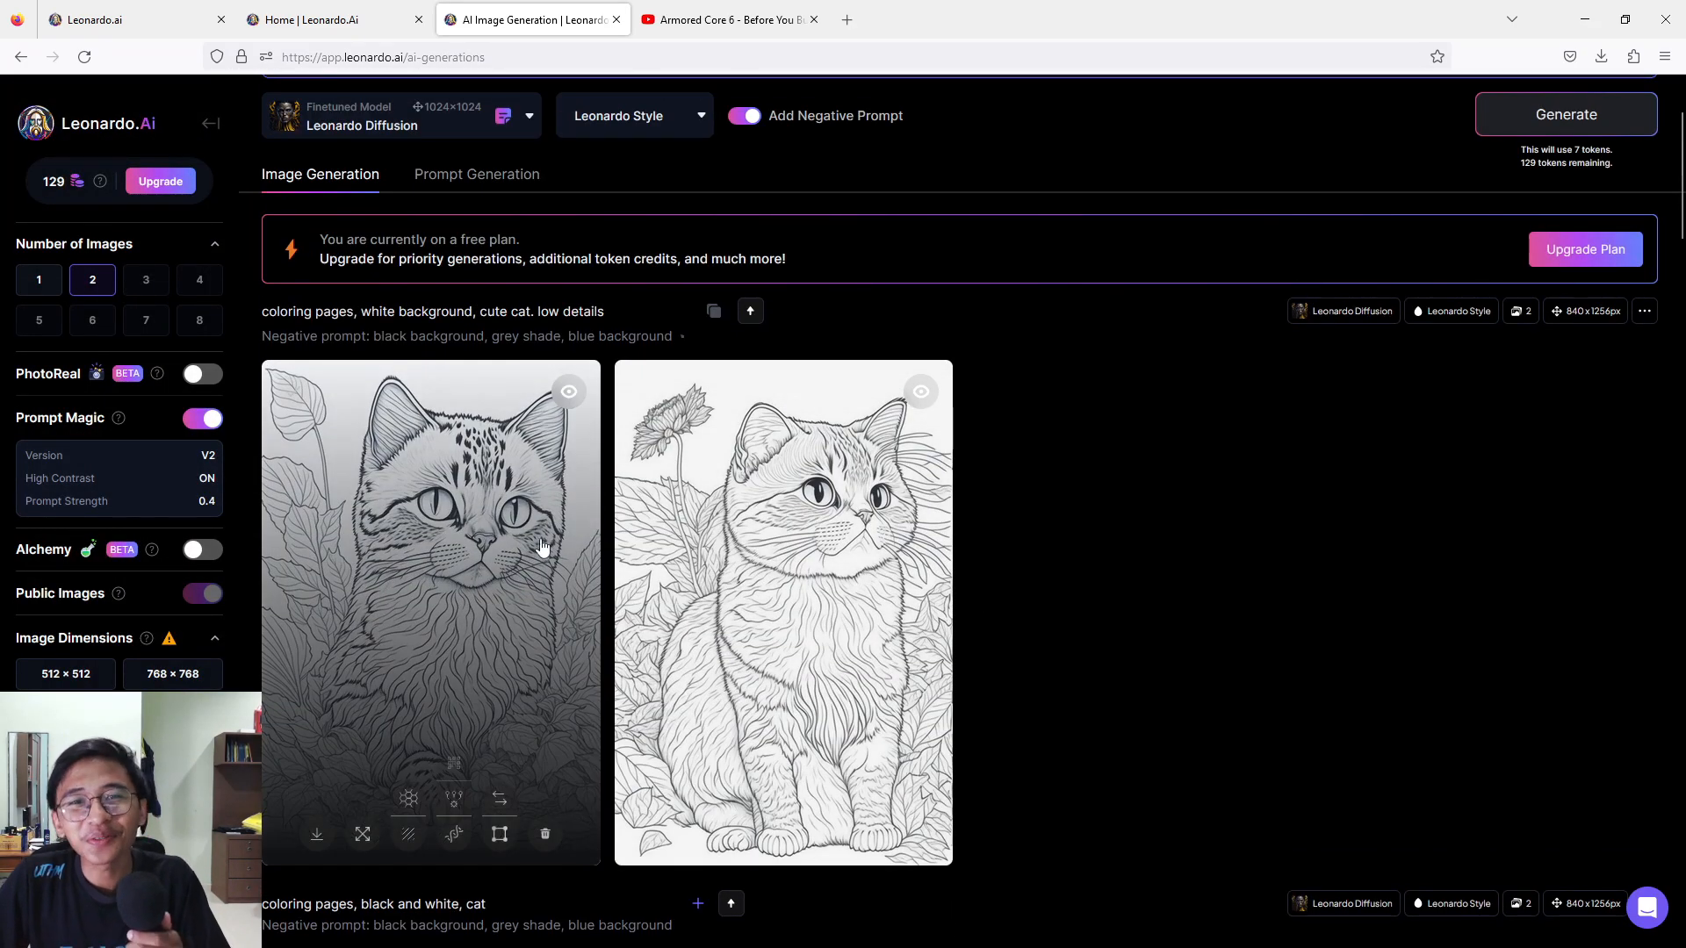
scroll(611, 562, up, 2)
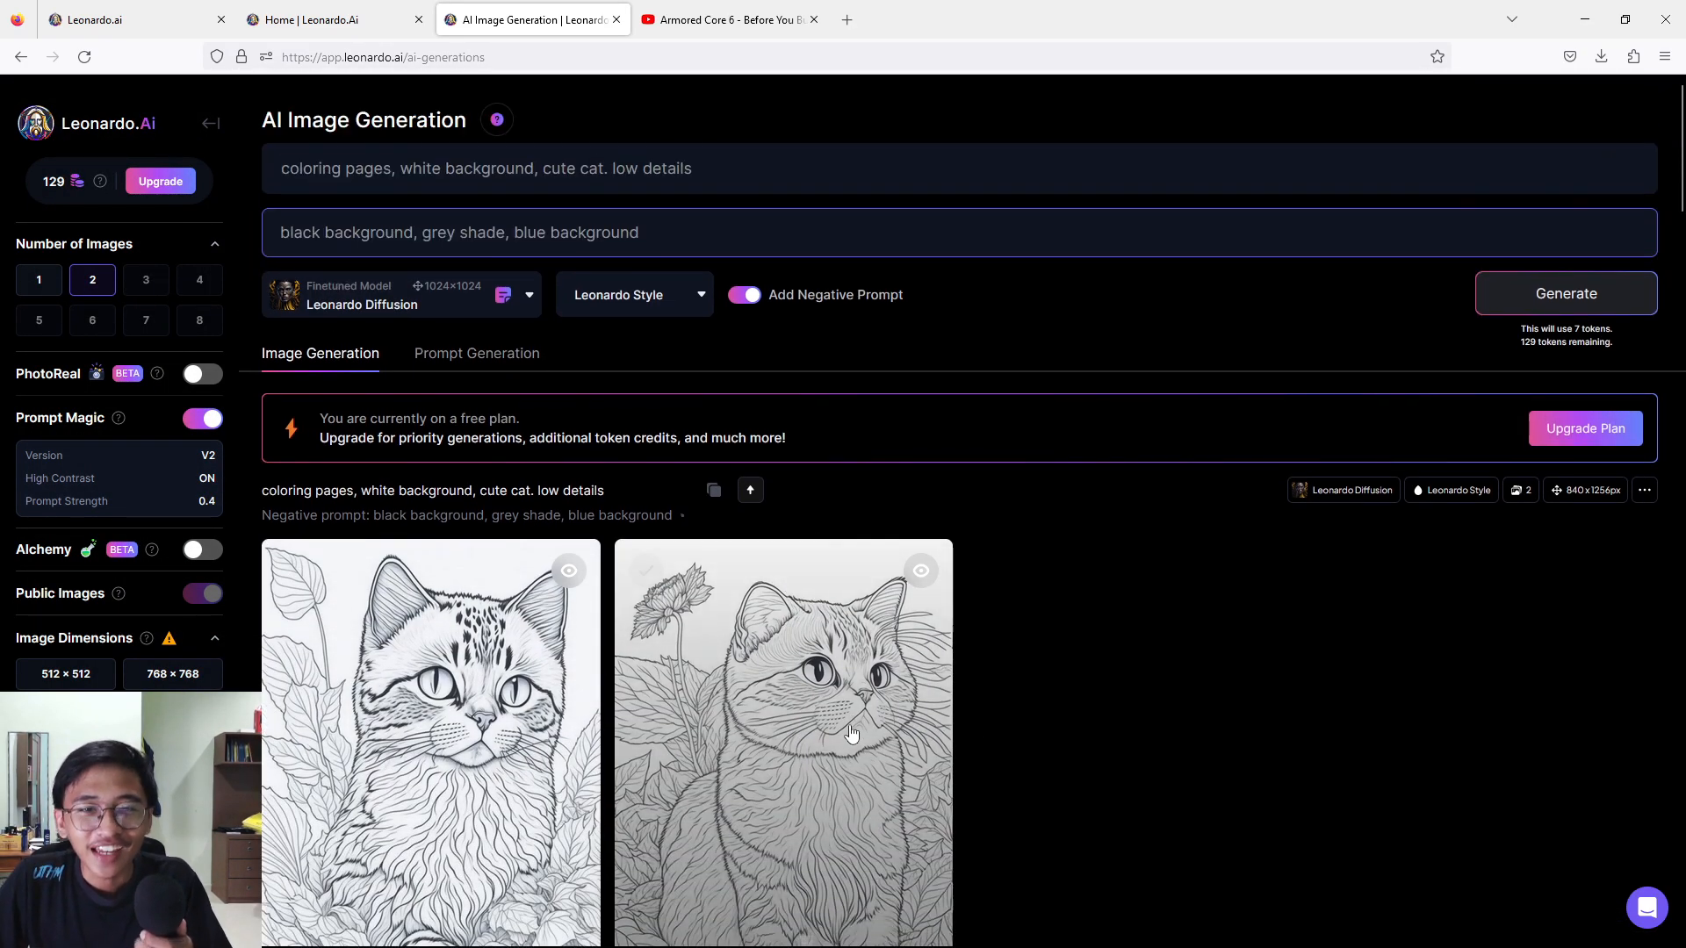
scroll(694, 562, down, 1)
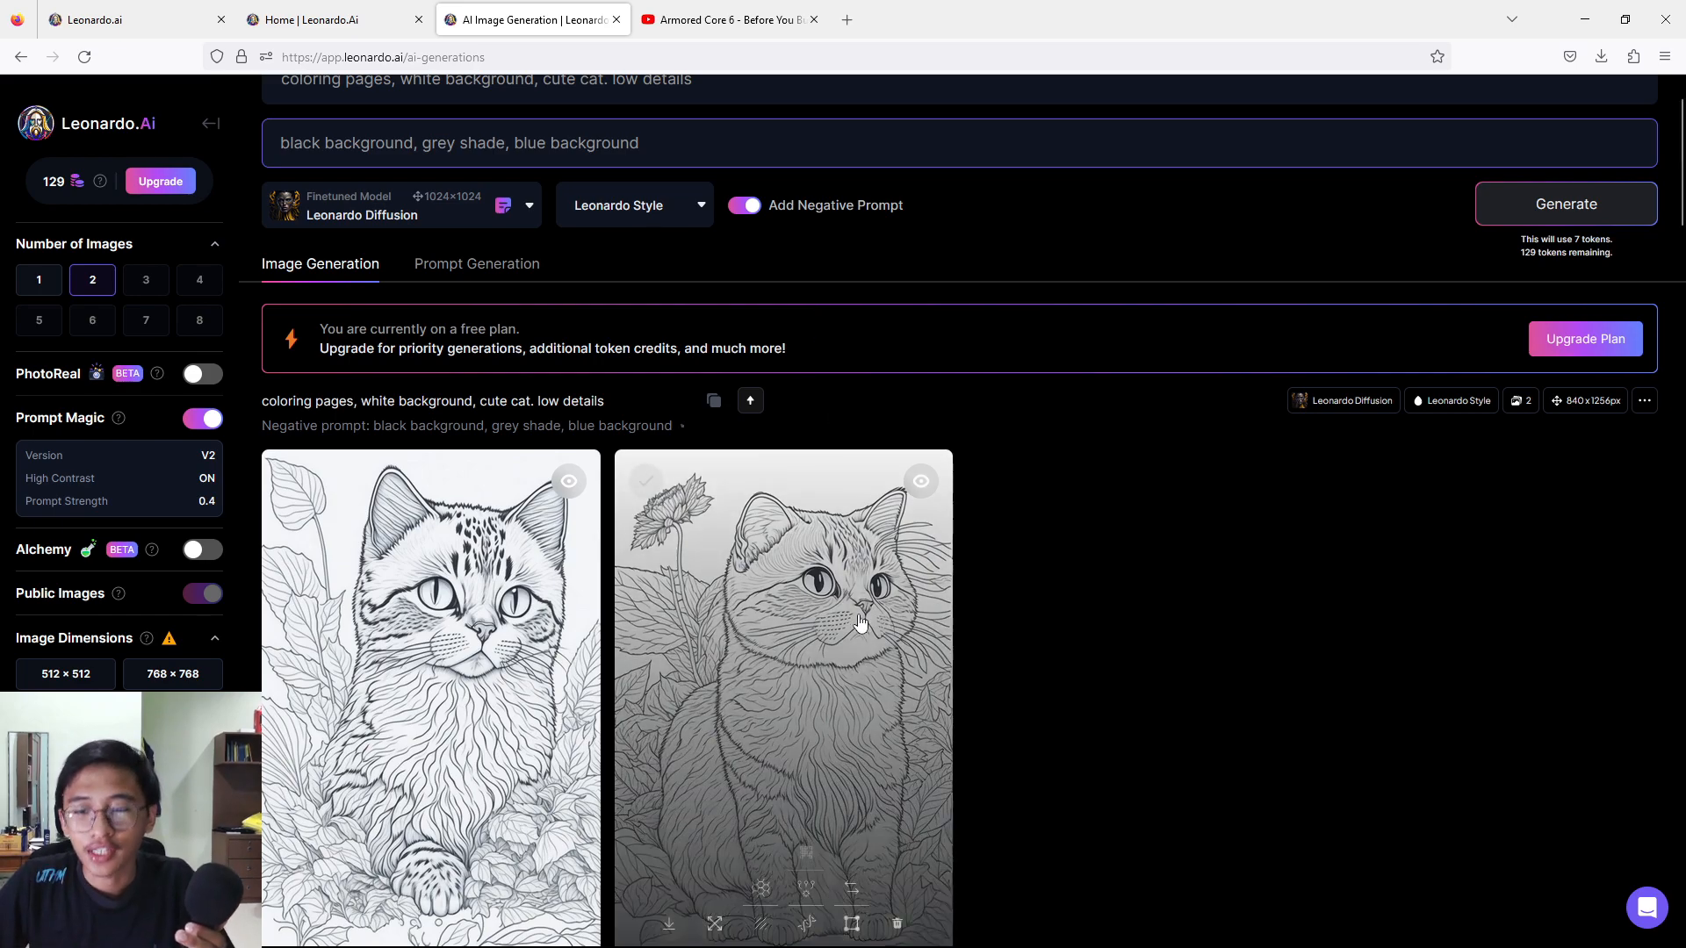
Change the prompt to "coloring pages, white background, cute cat, low details, persian cat" and generate the images.
scroll(816, 289, up, 1)
click(614, 169)
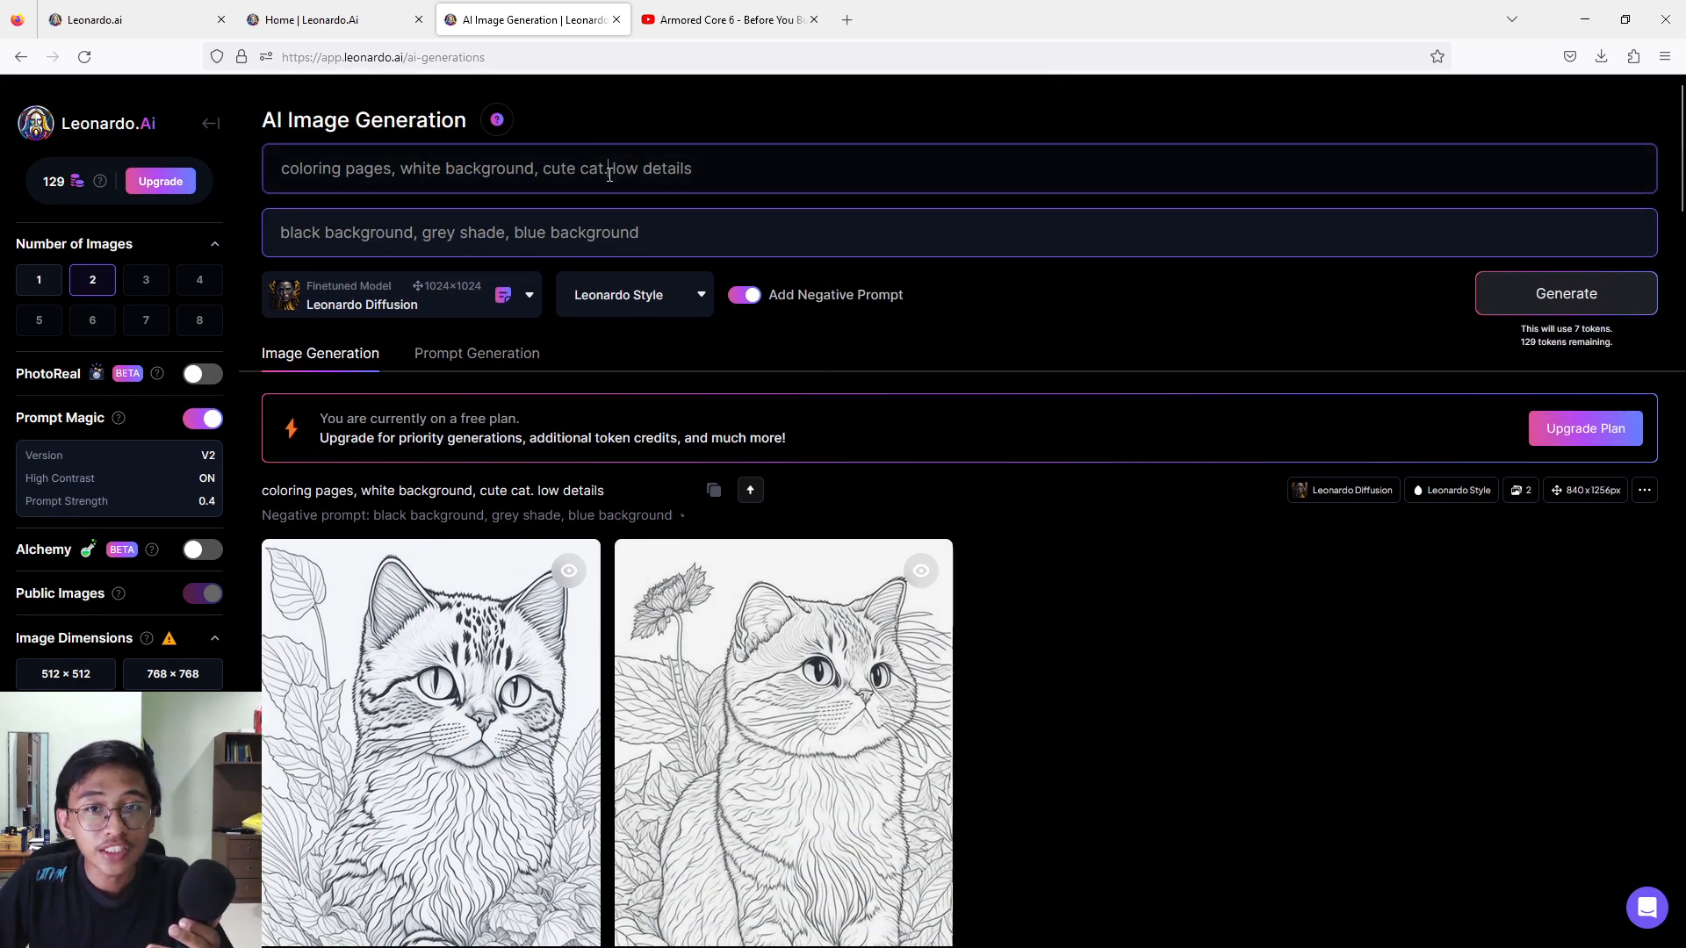
key(BackSpace)
text(,)
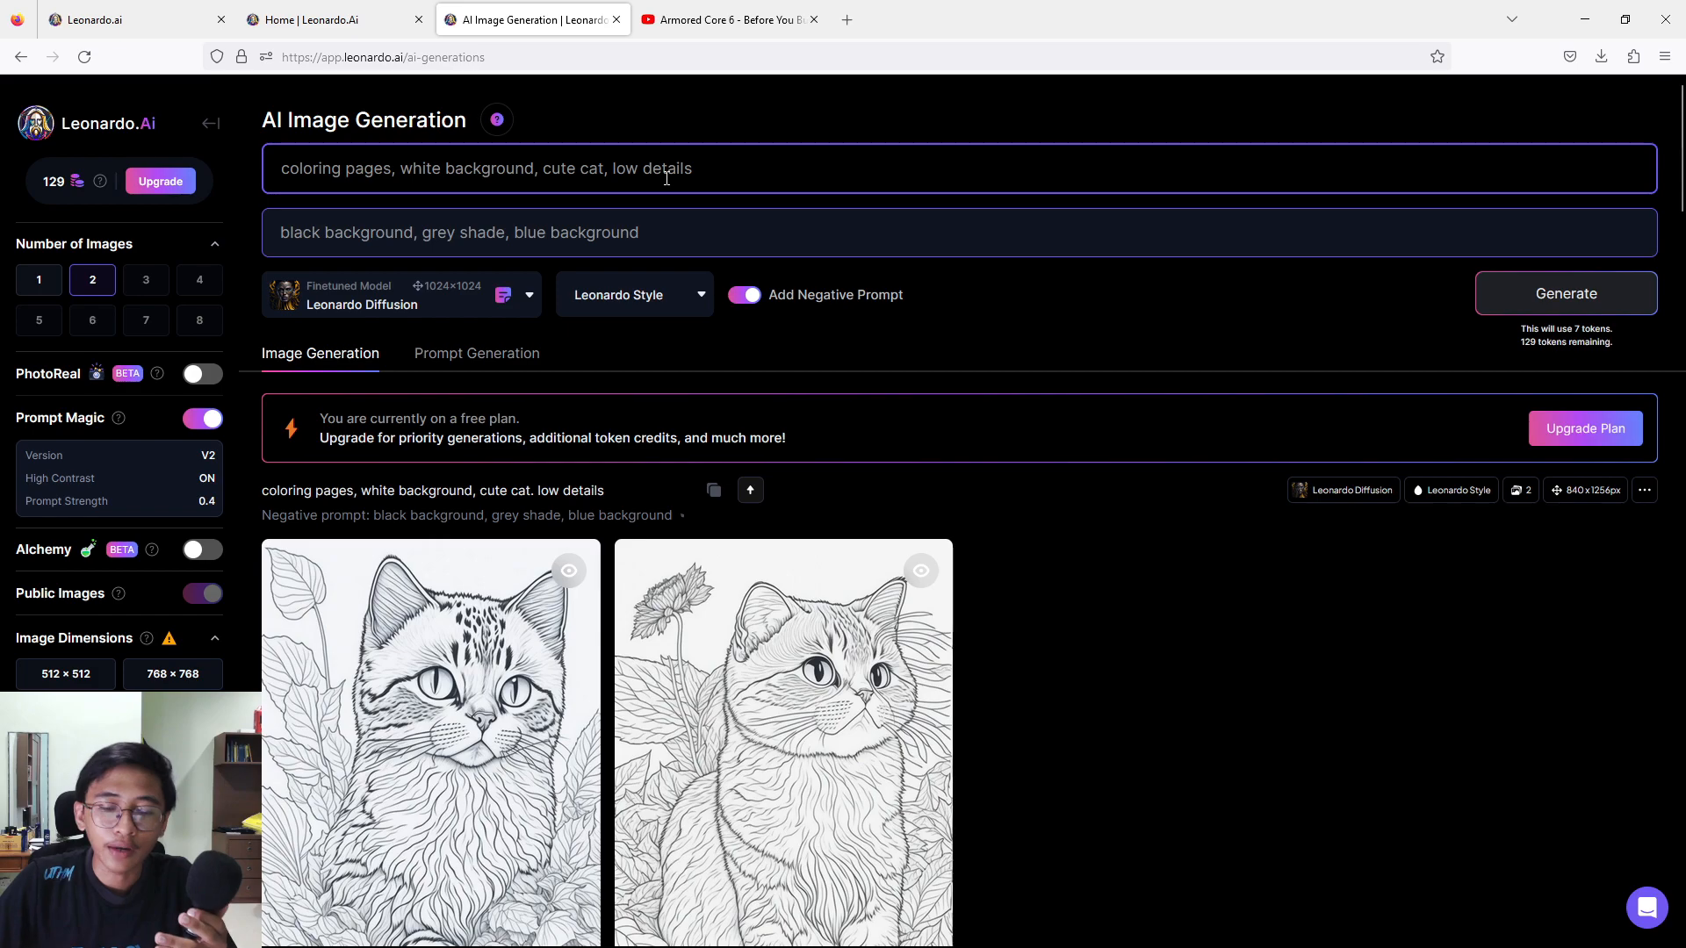
scroll(839, 403, down, 1)
scroll(839, 403, up, 1)
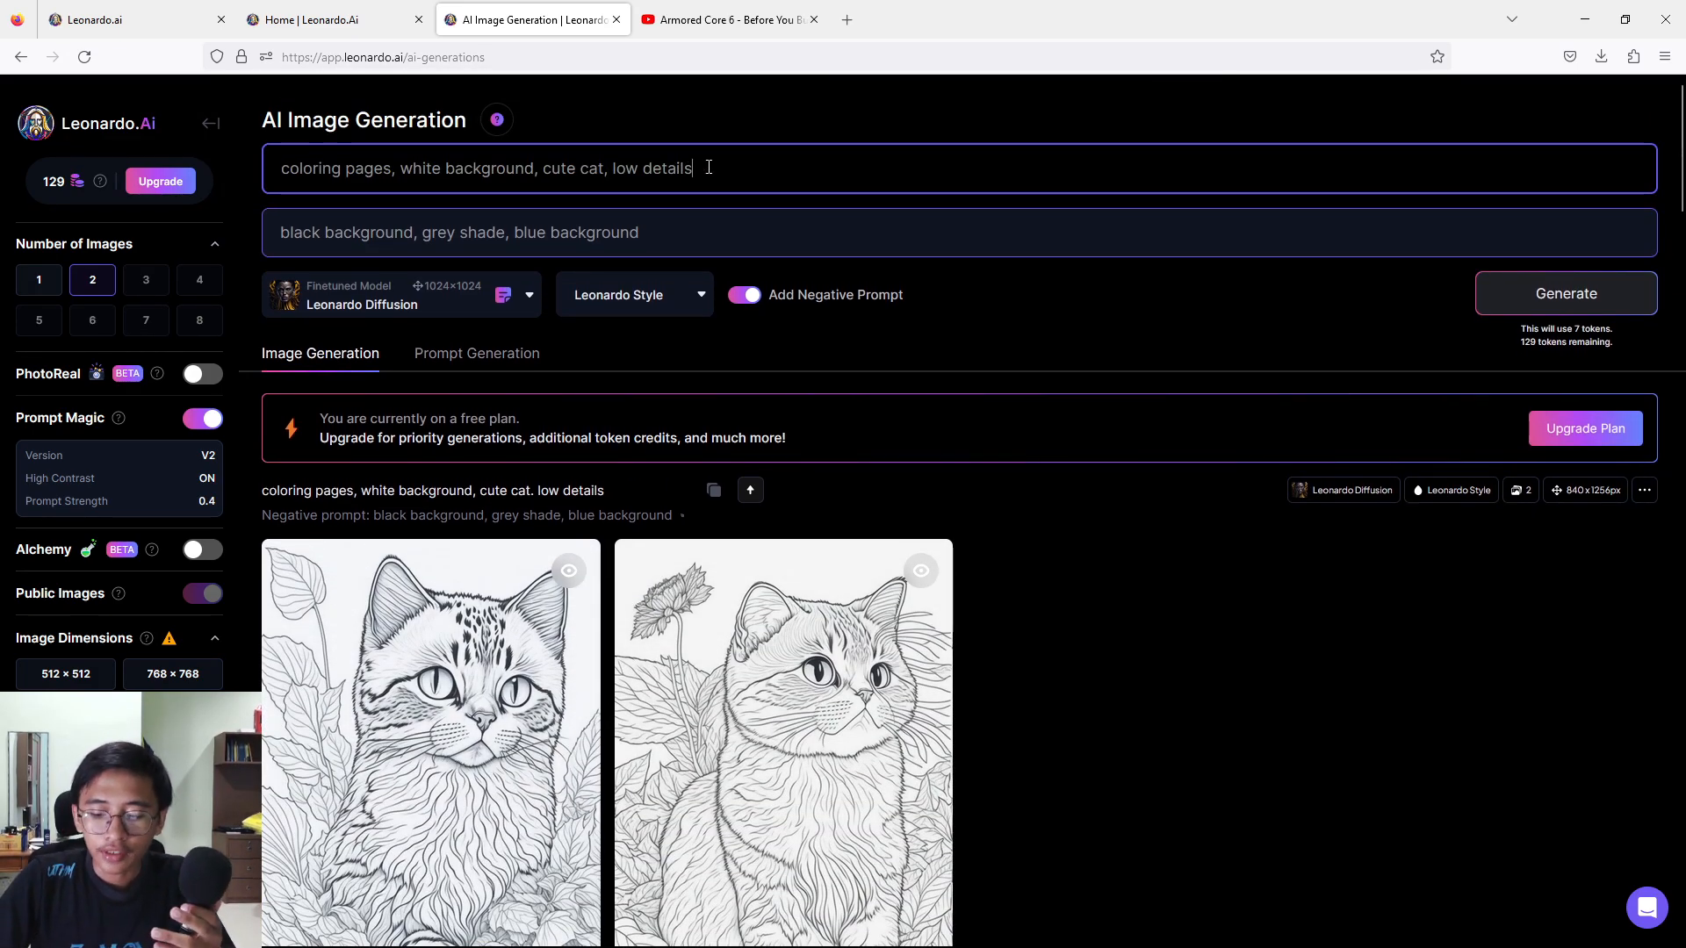
text(p)
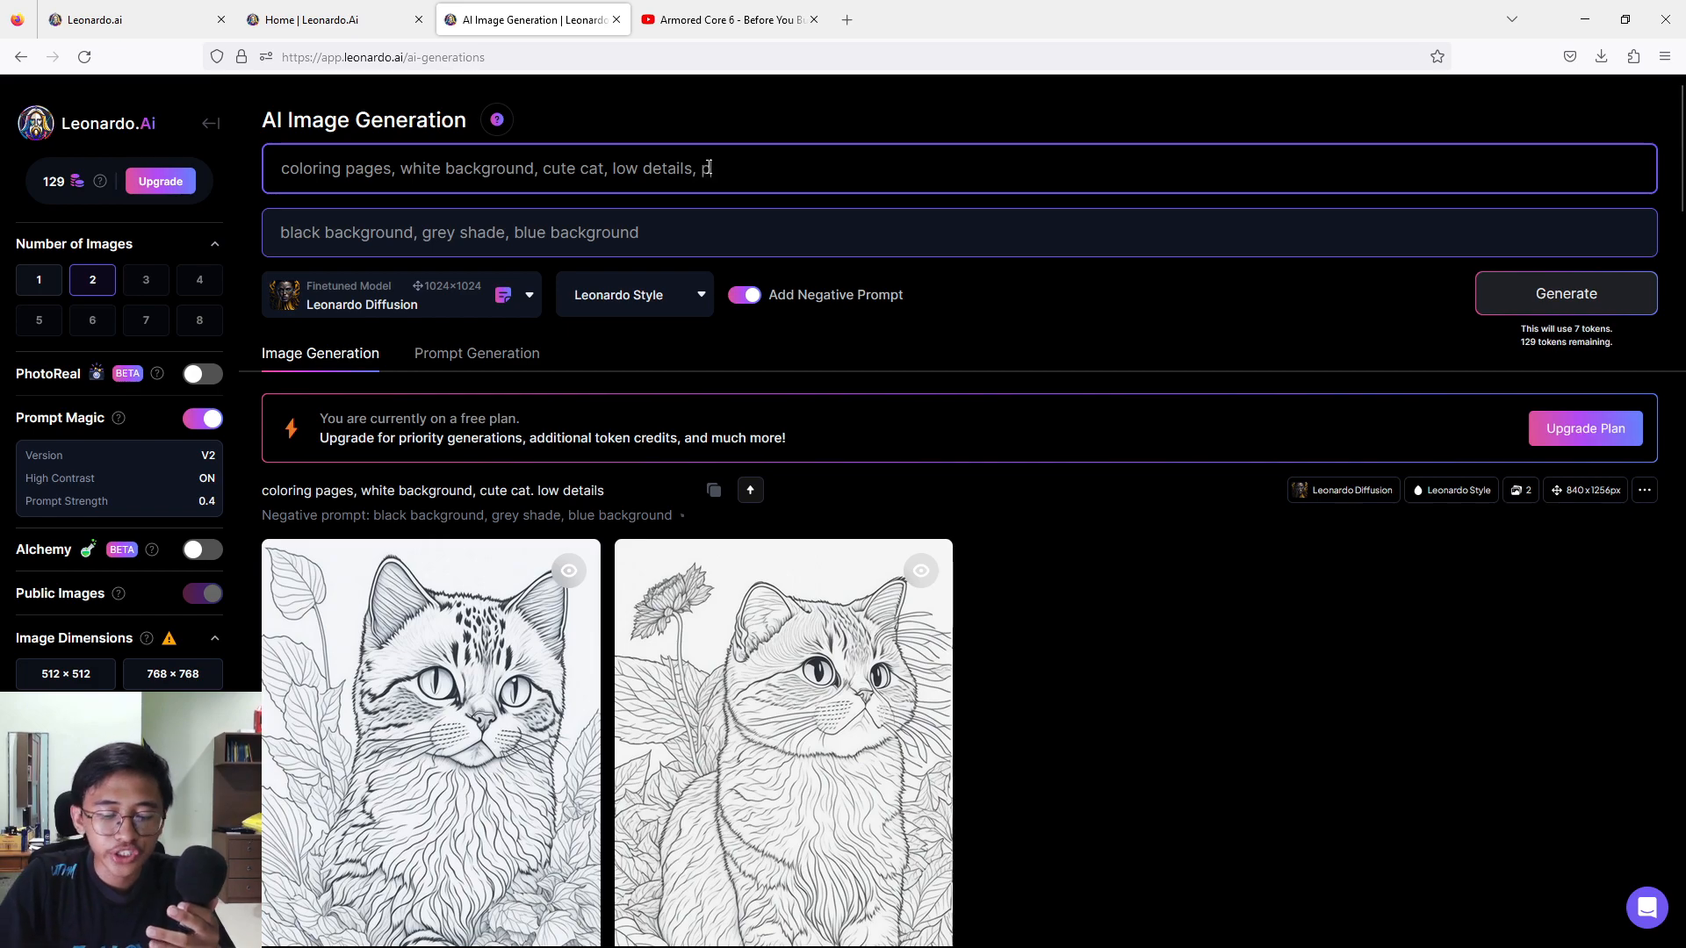
text(ersian c)
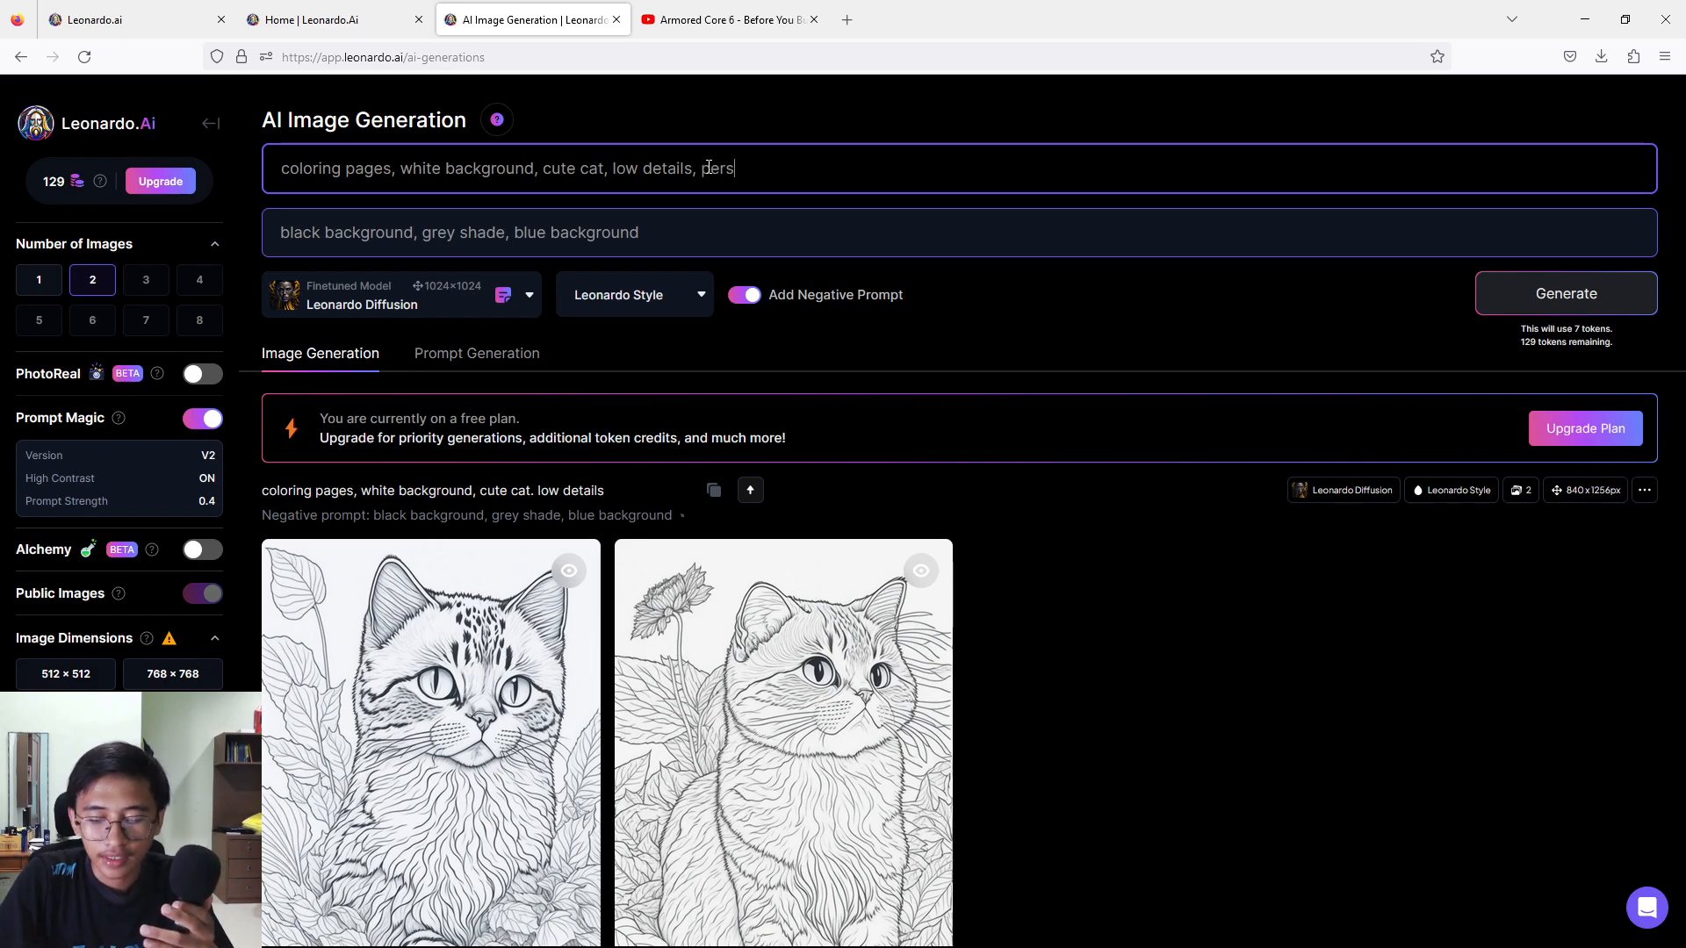
text(at)
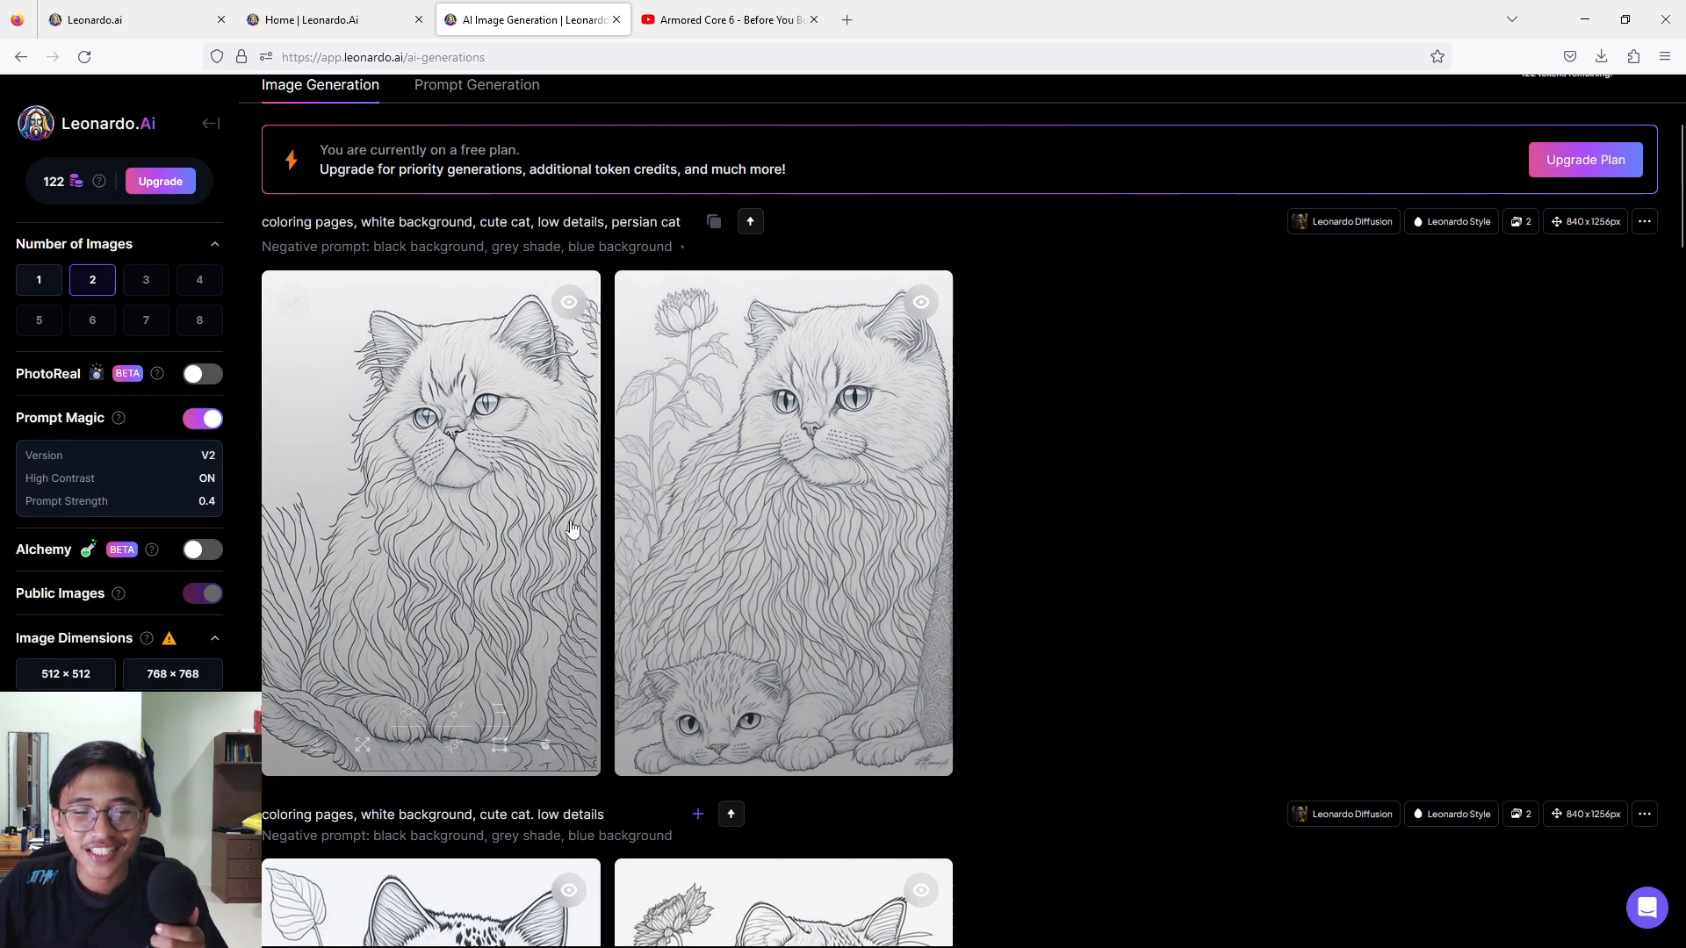
View and compare both Persian cat images enlarged, then return to the generation history.
click(480, 524)
click(1135, 511)
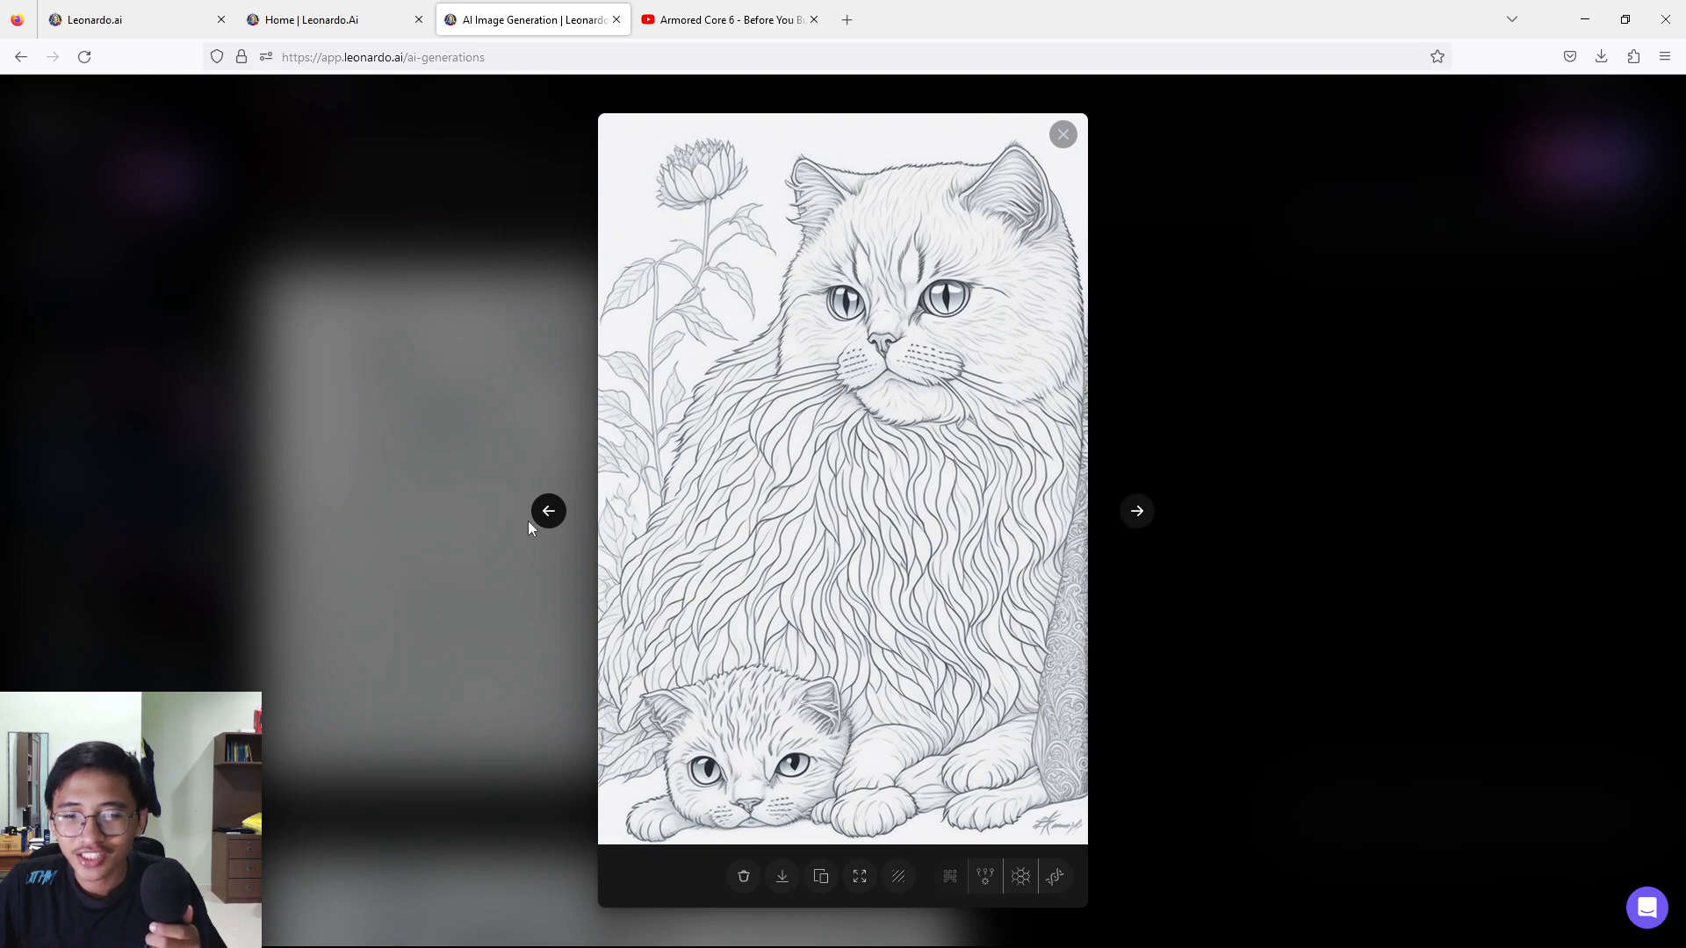
click(548, 511)
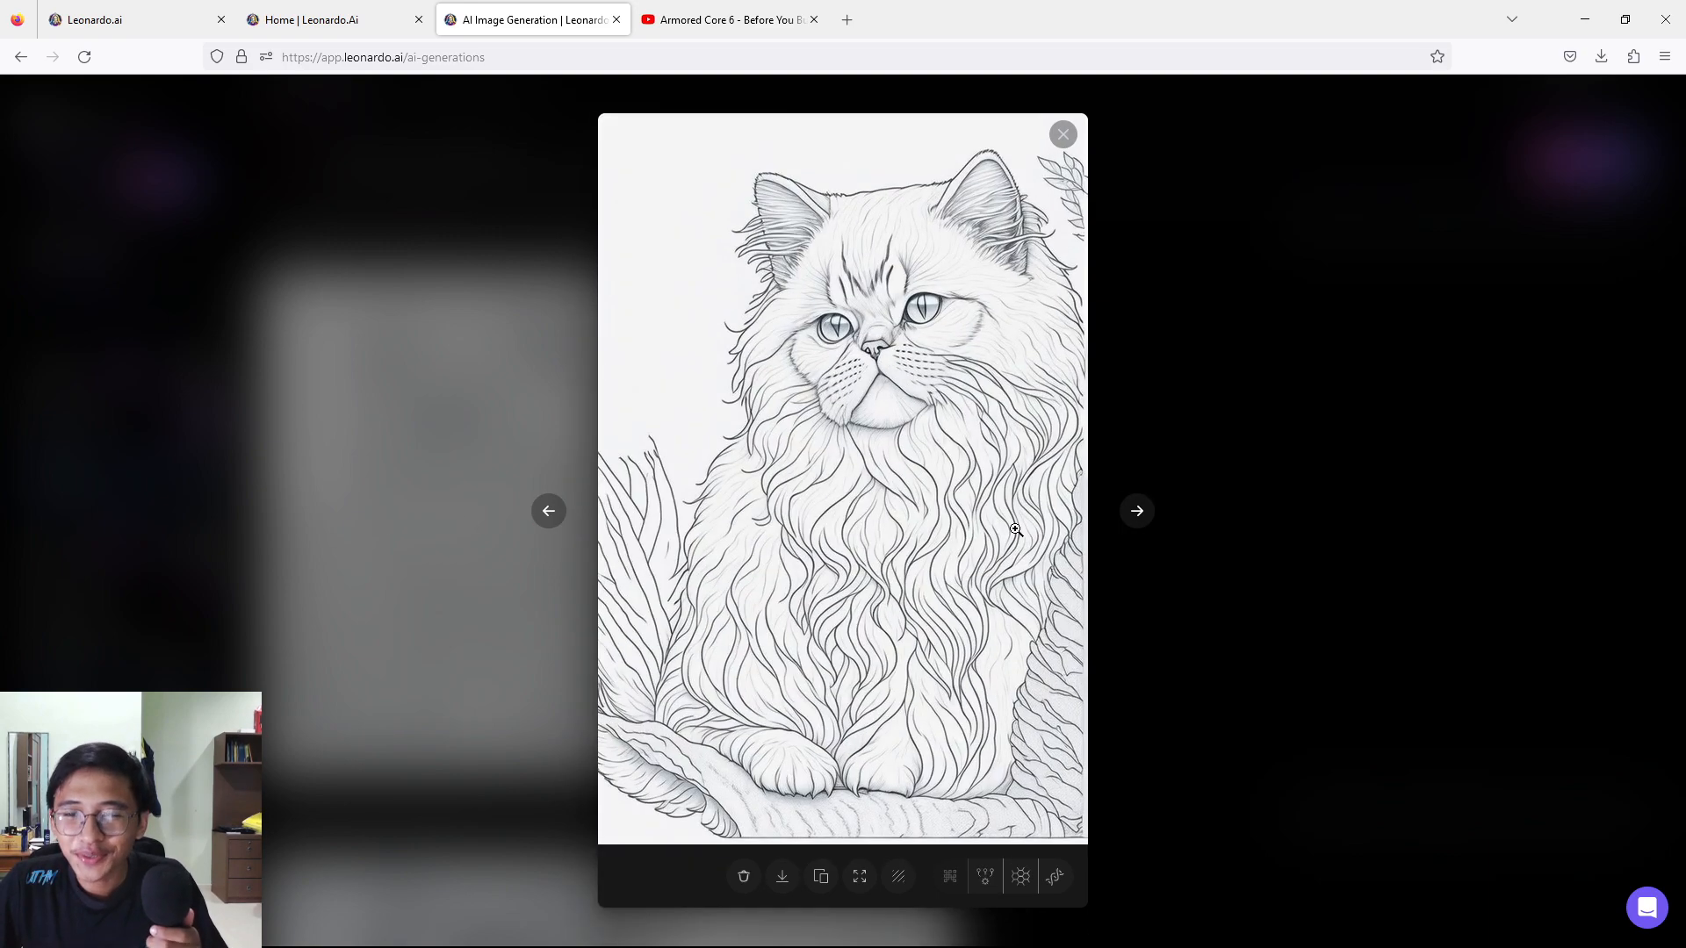
click(1135, 512)
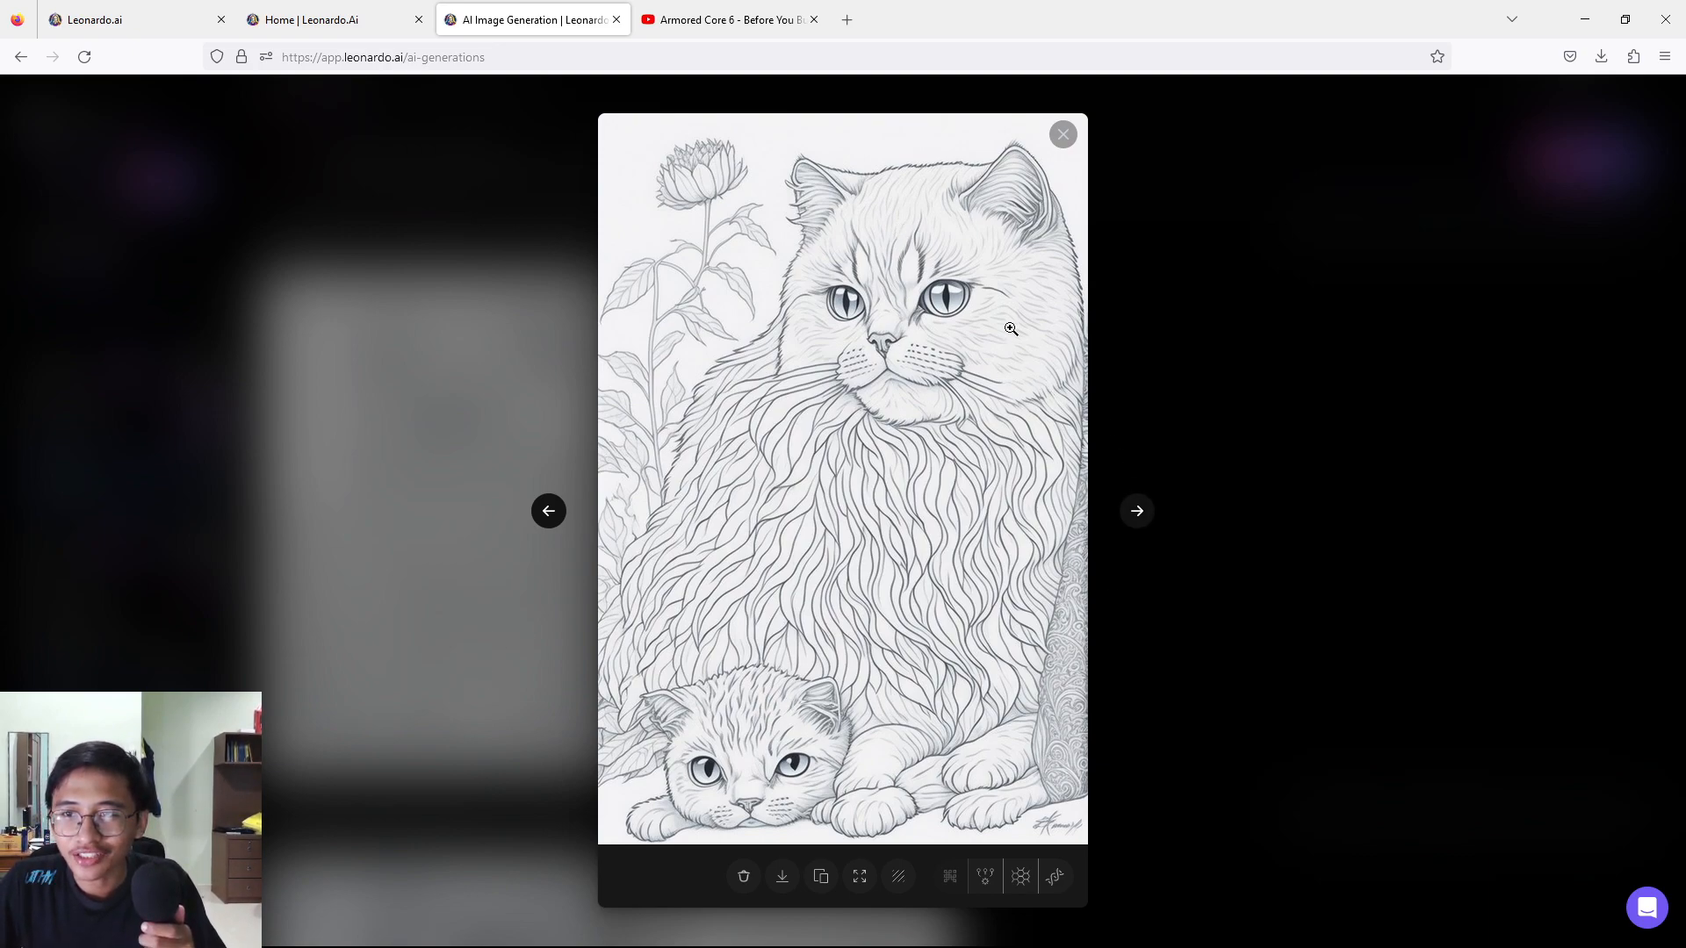
click(1061, 133)
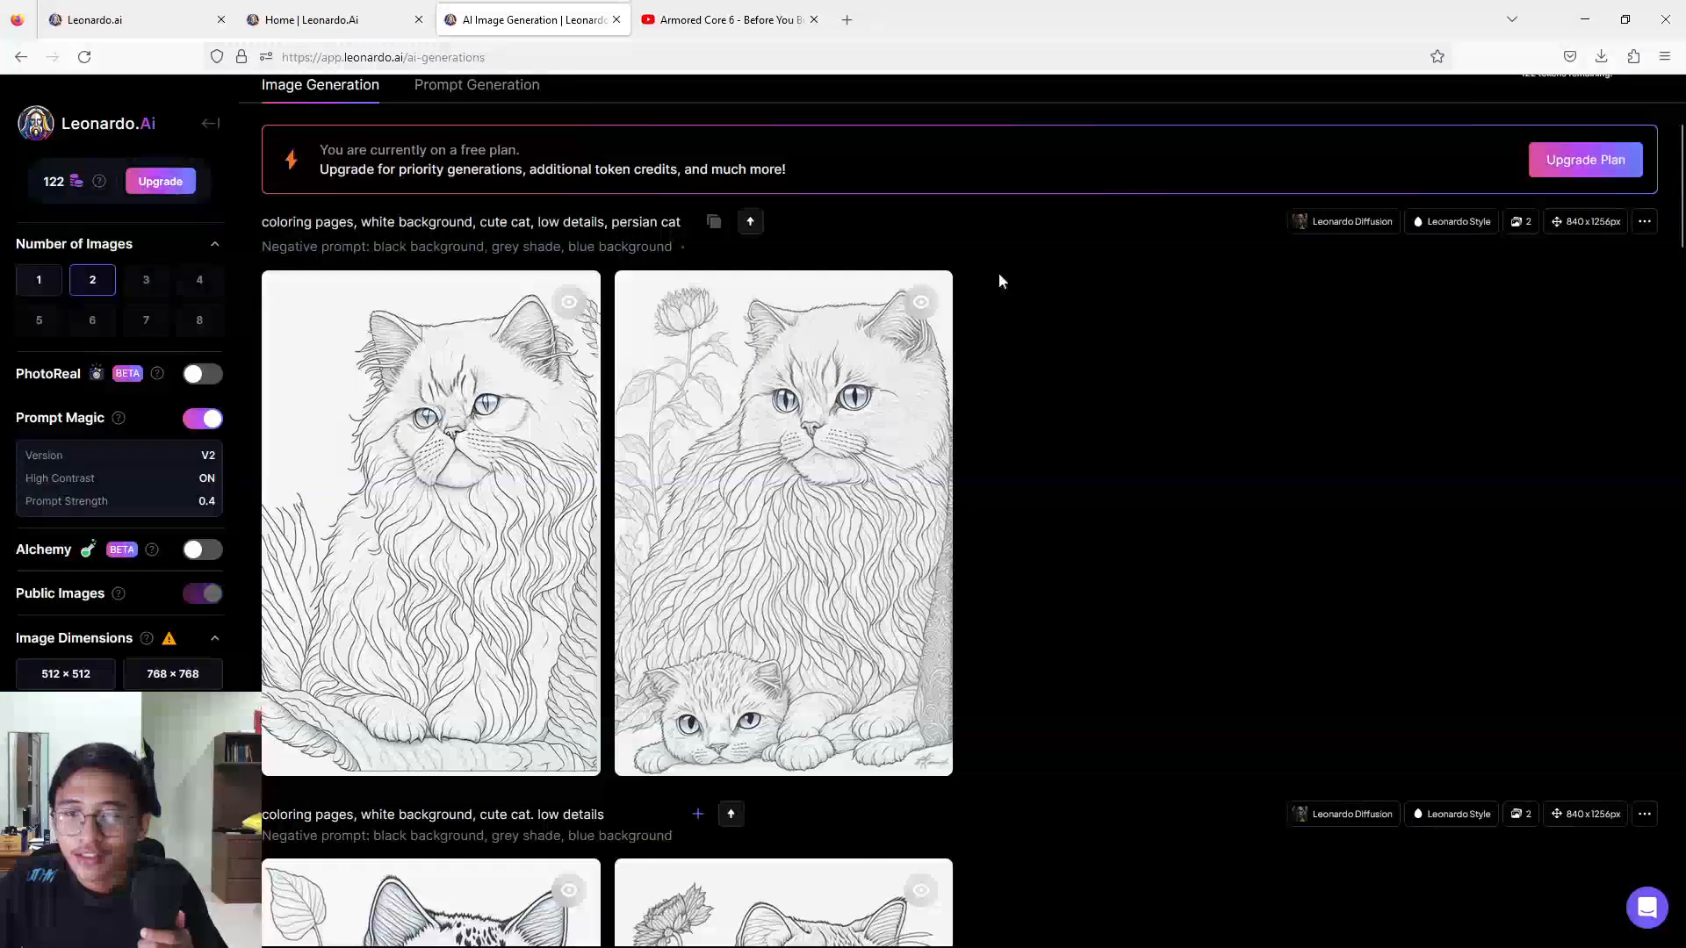
scroll(859, 565, down, 2)
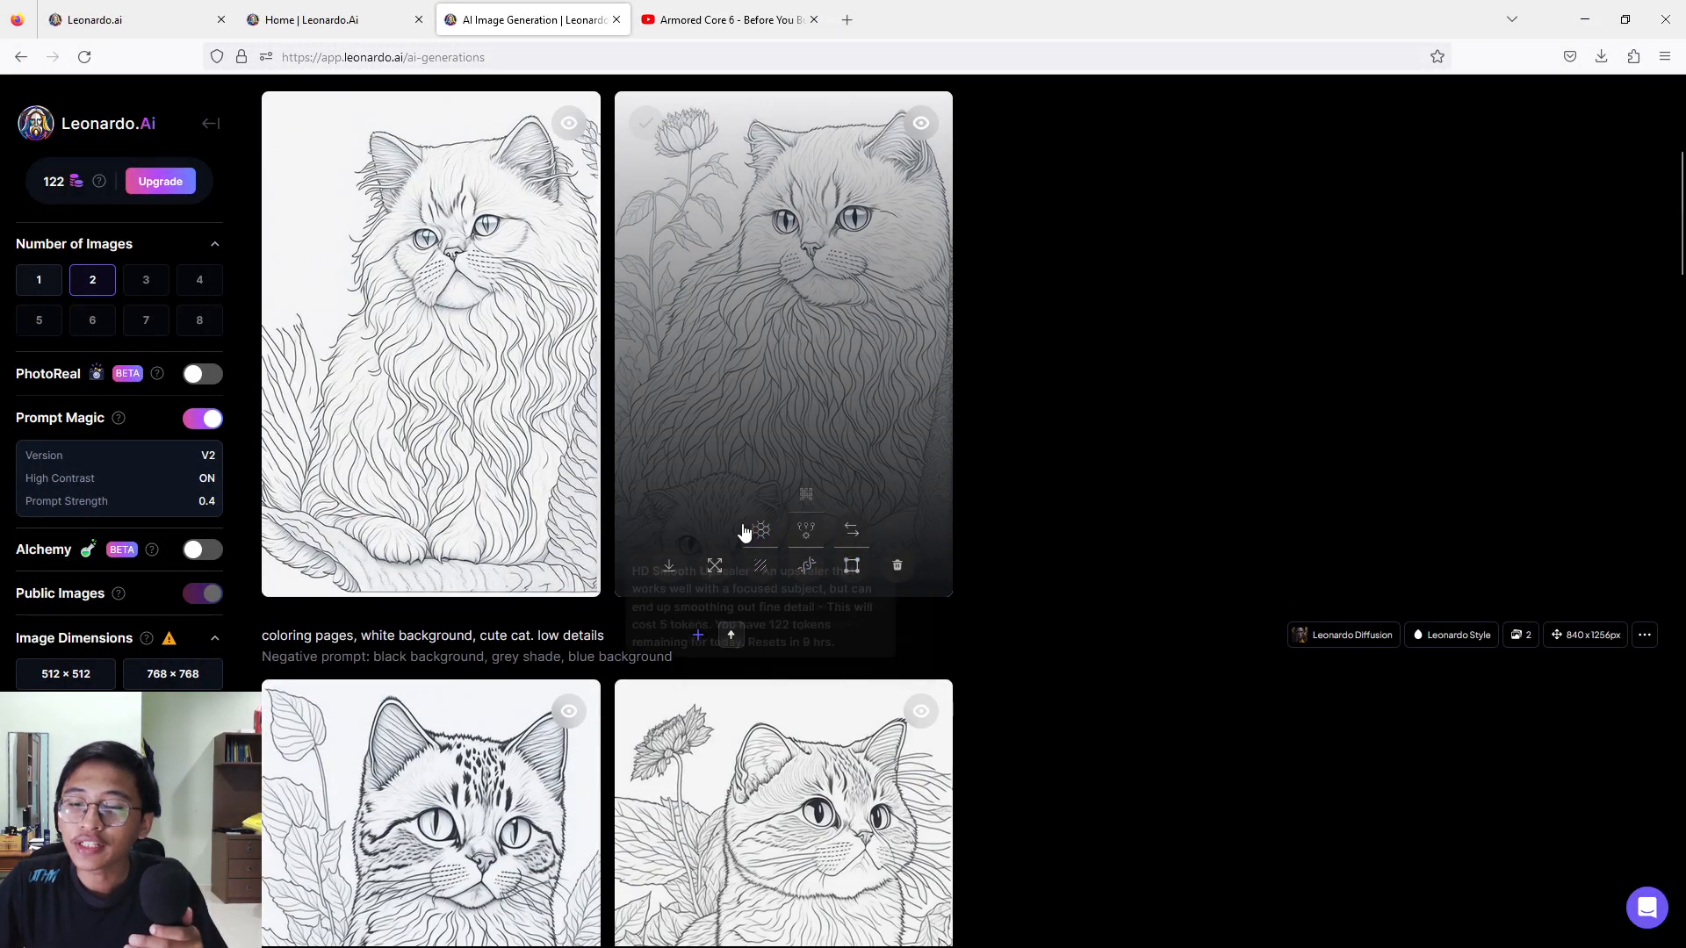
Download the second "cute cat. low details" coloring page, showing the seated cat beside a tall flower, and return to the history.
scroll(746, 535, down, 4)
click(772, 518)
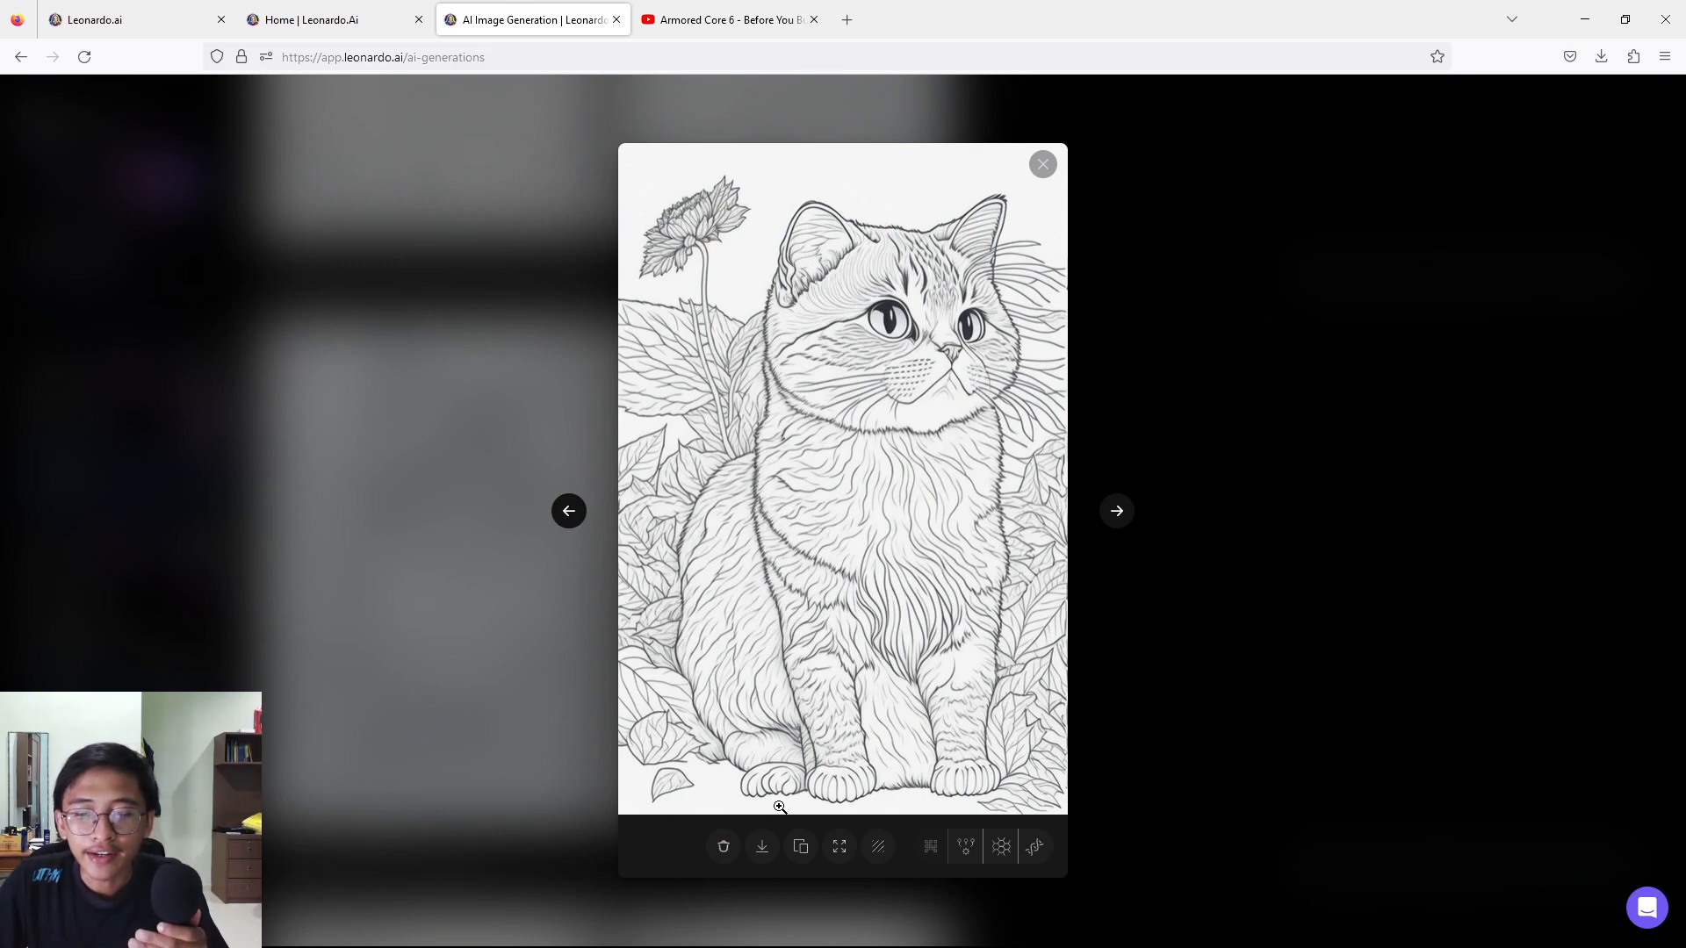
click(767, 852)
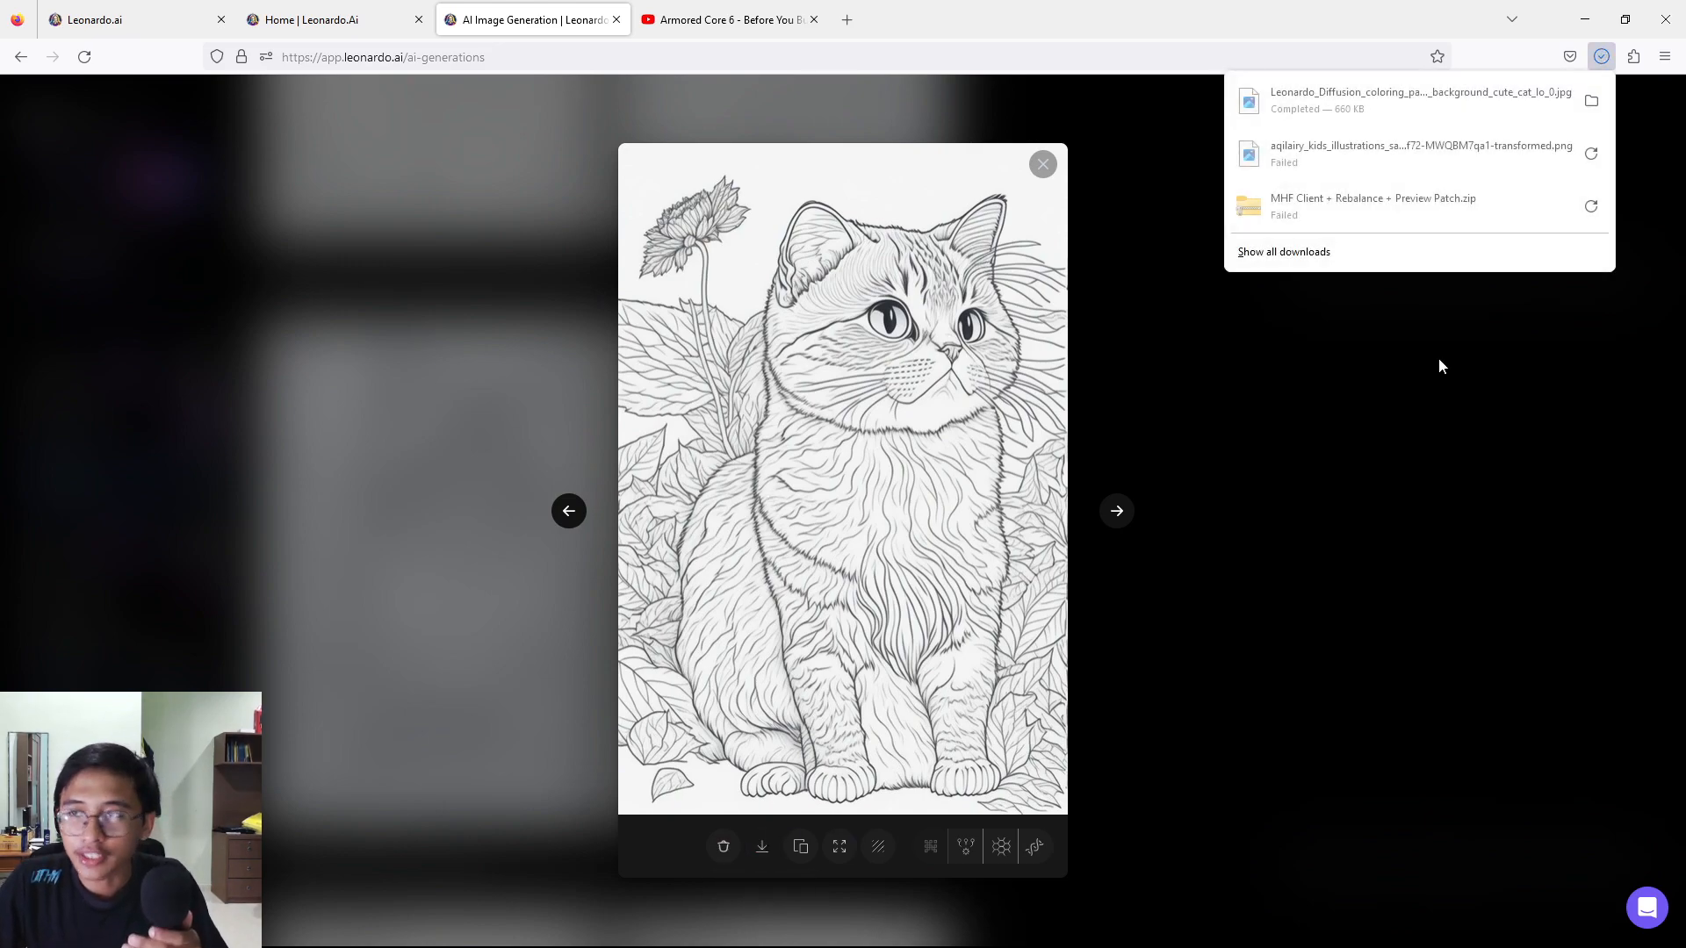
click(1290, 424)
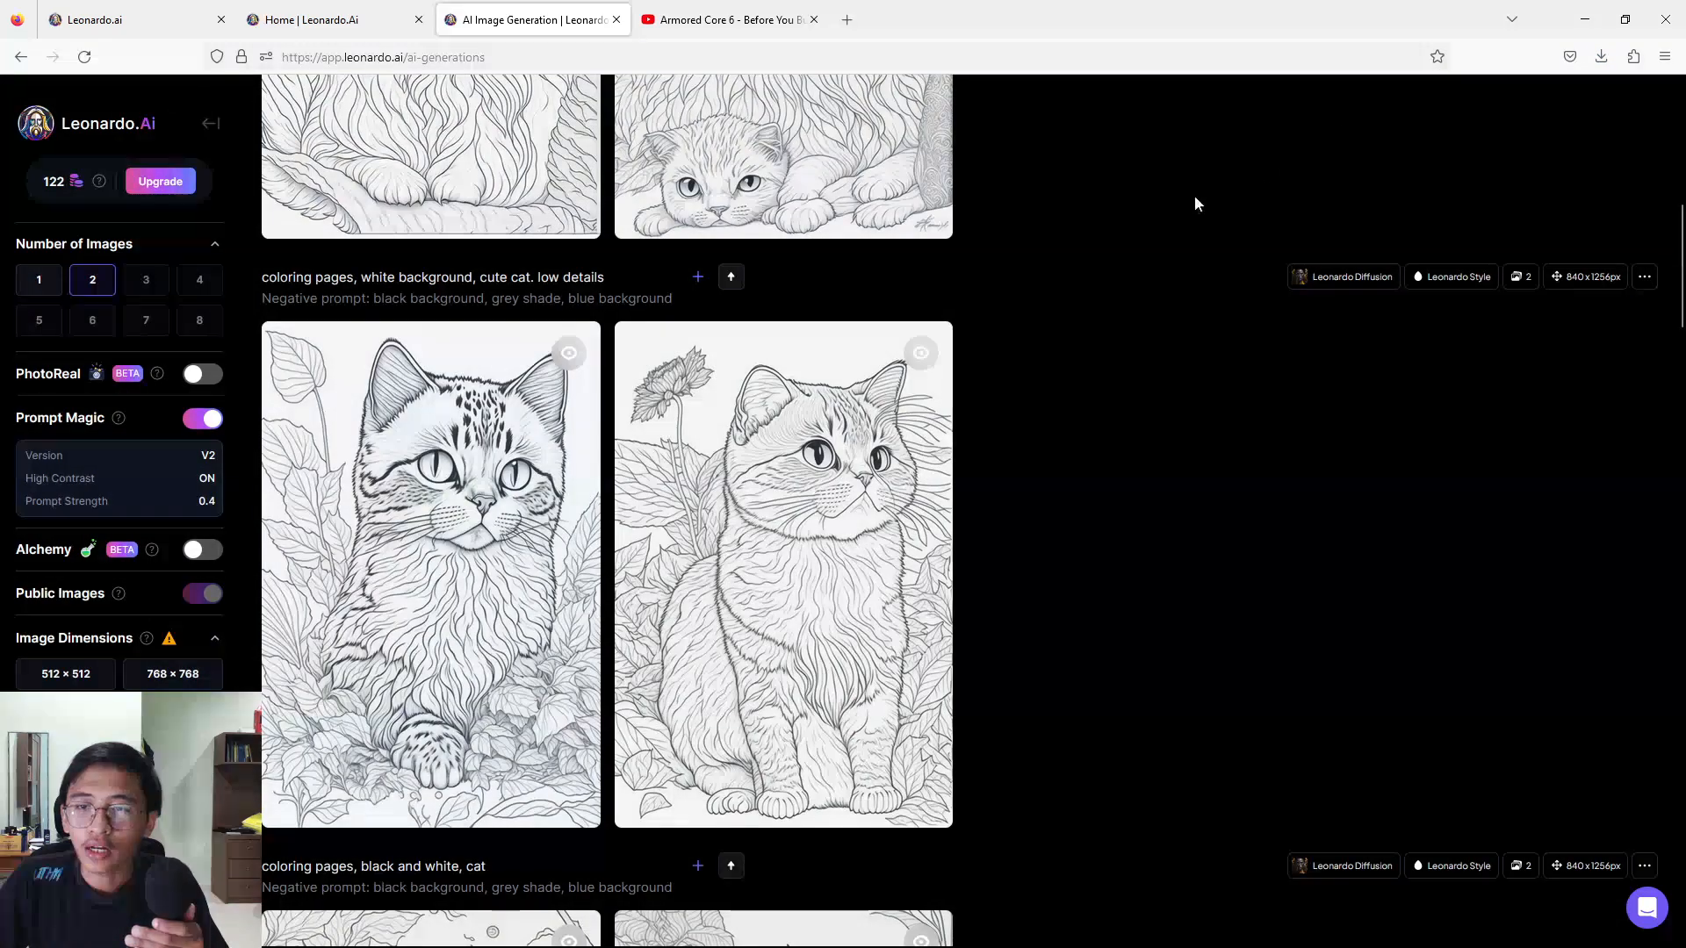
Download the first Persian cat coloring page and return to the generation history.
scroll(648, 515, up, 6)
click(538, 499)
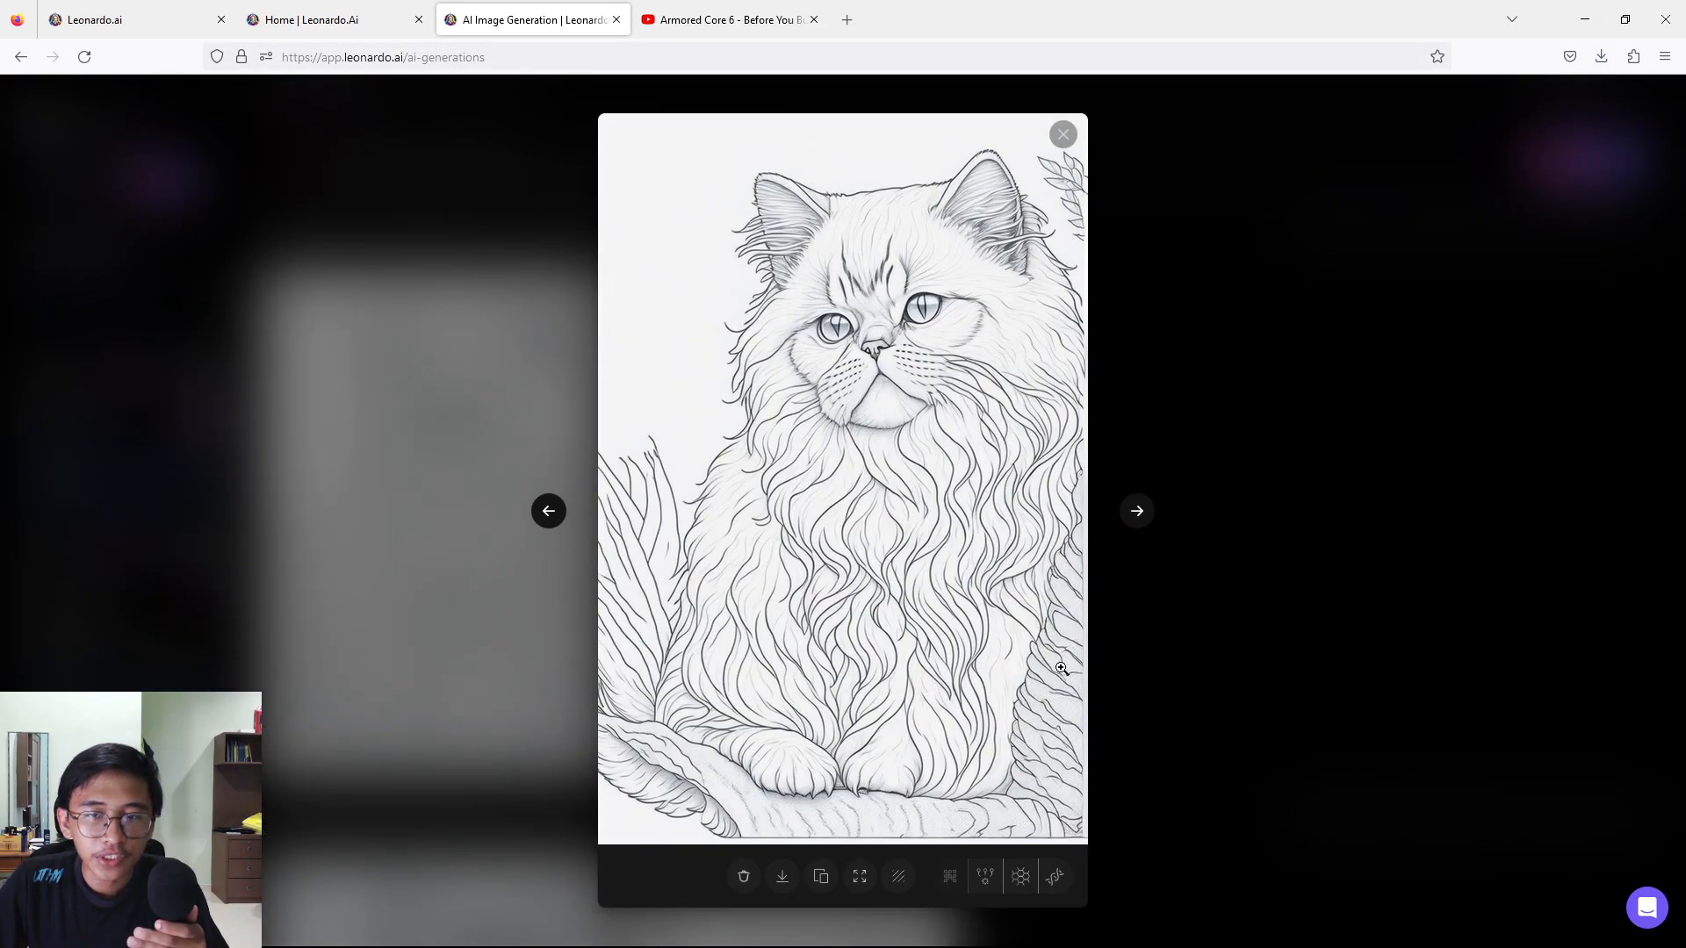
click(783, 877)
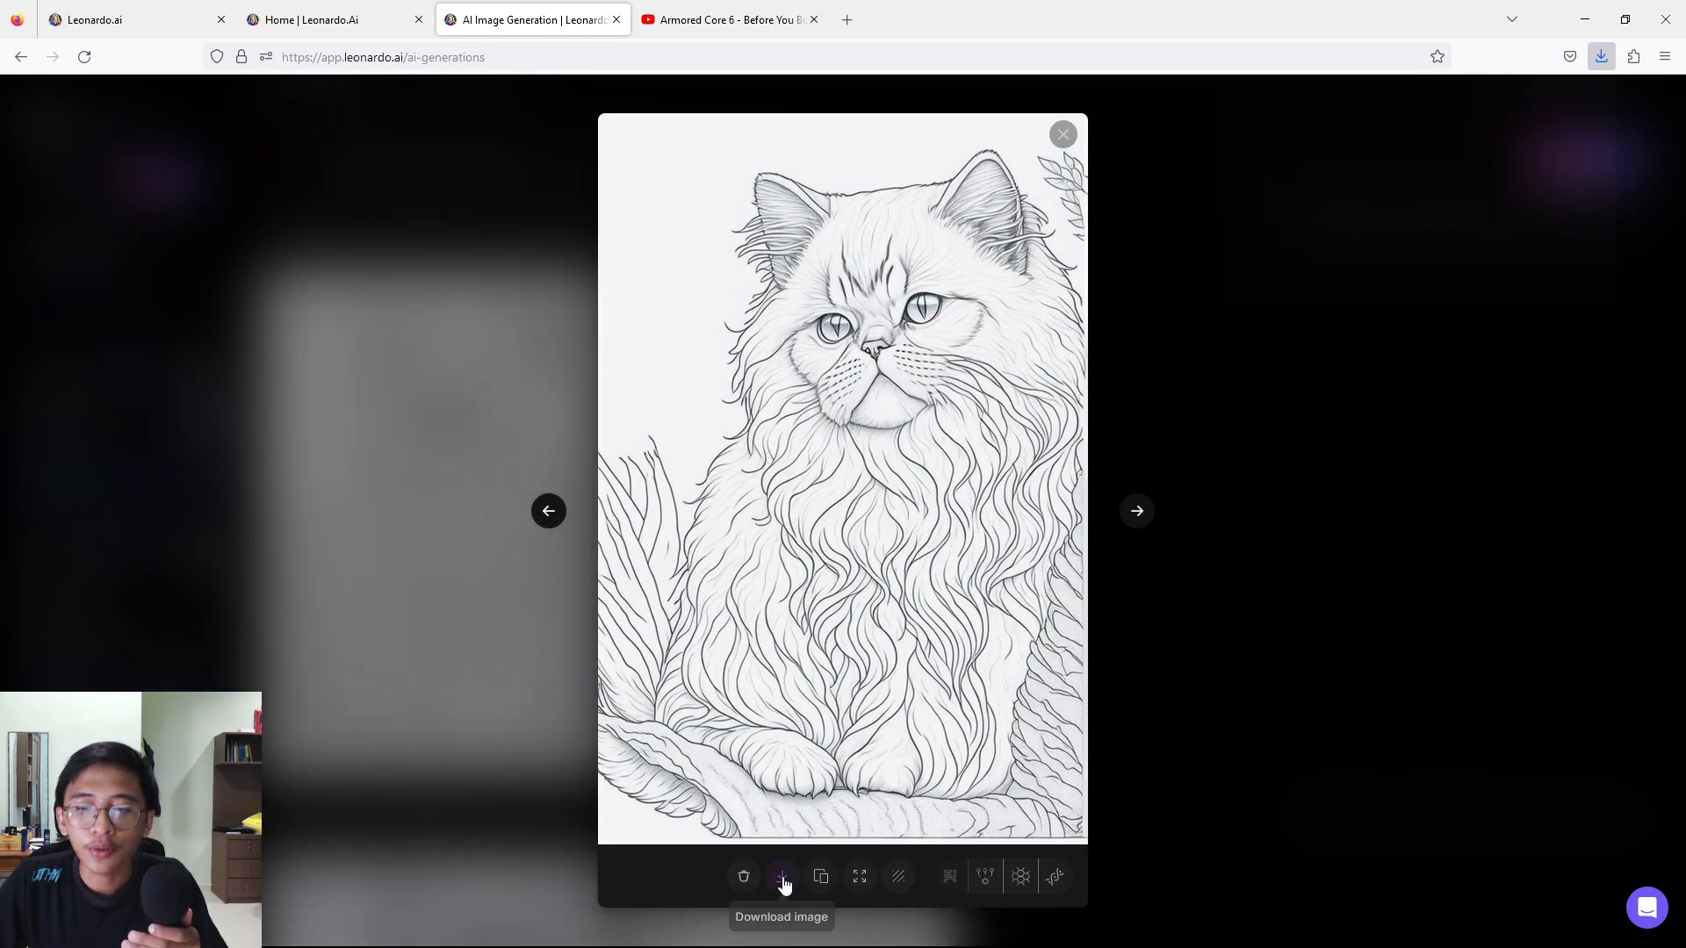
click(1338, 481)
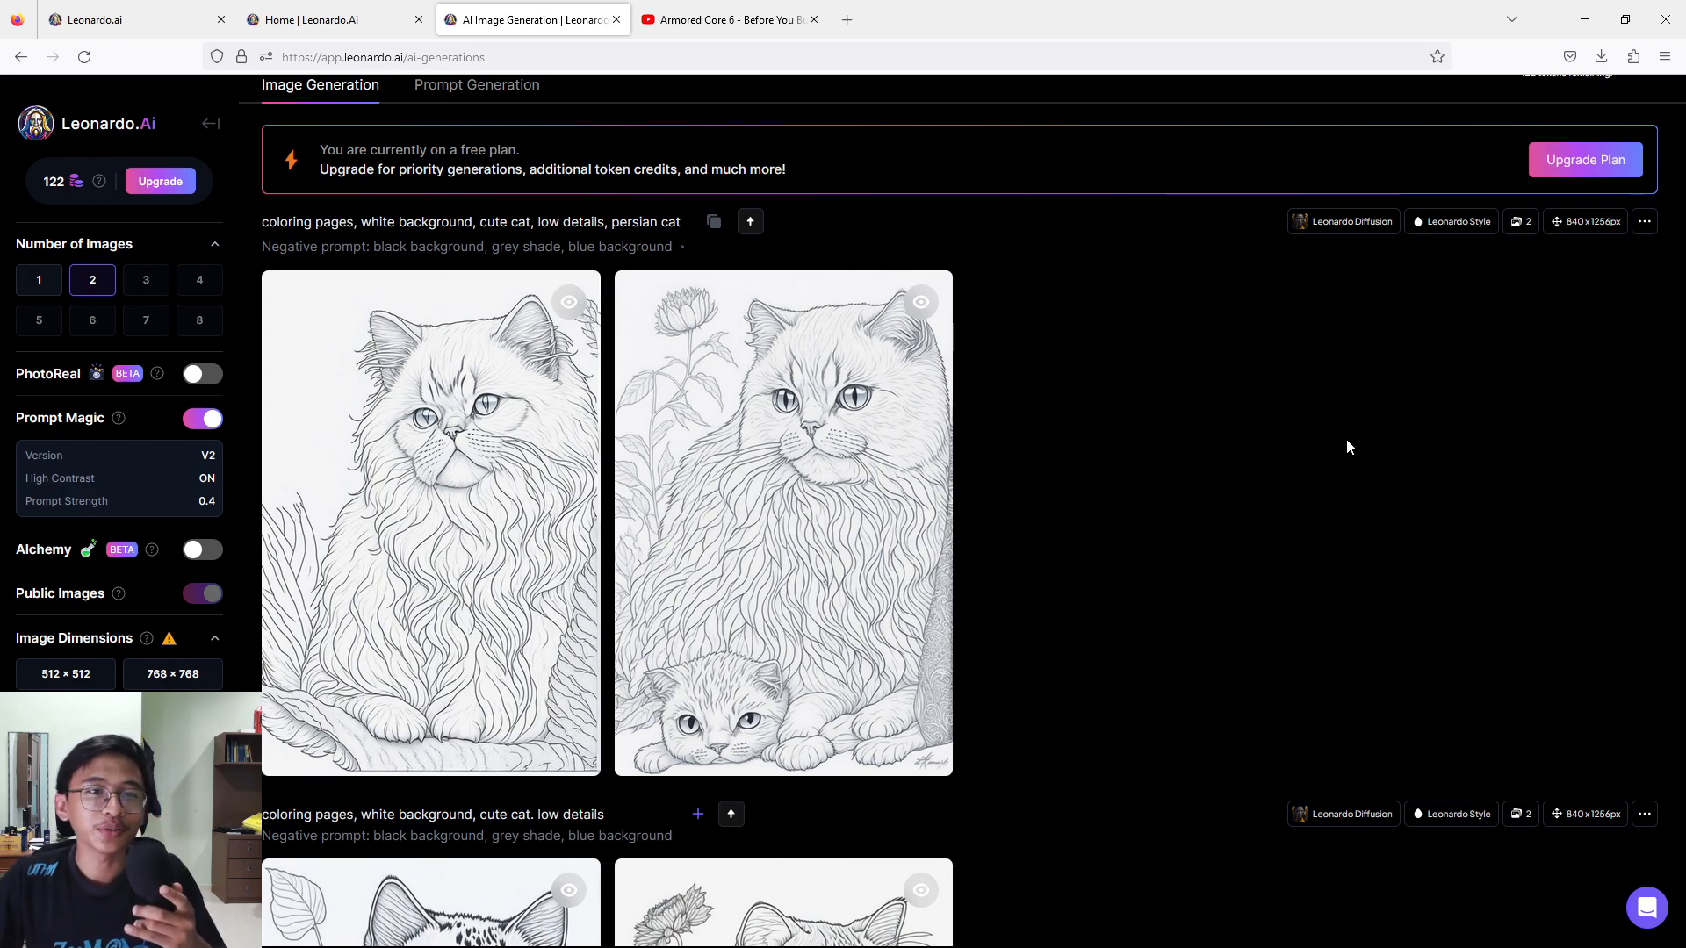
Set the image dimensions to a 3:4 aspect ratio.
scroll(1315, 449, up, 3)
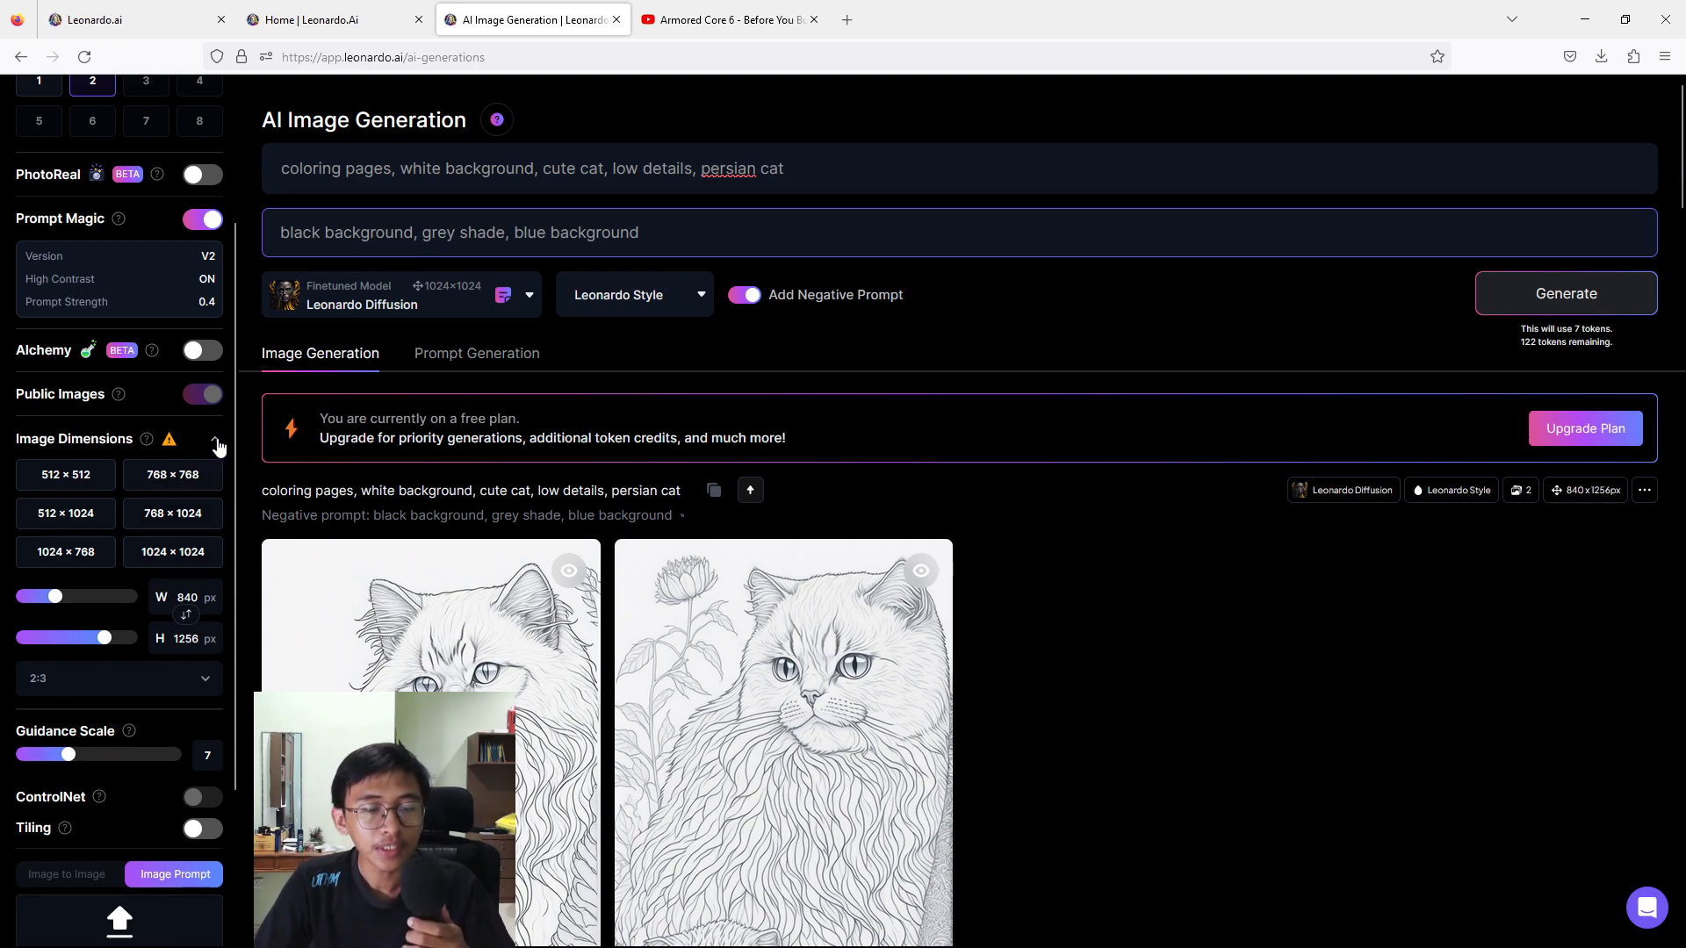
click(175, 683)
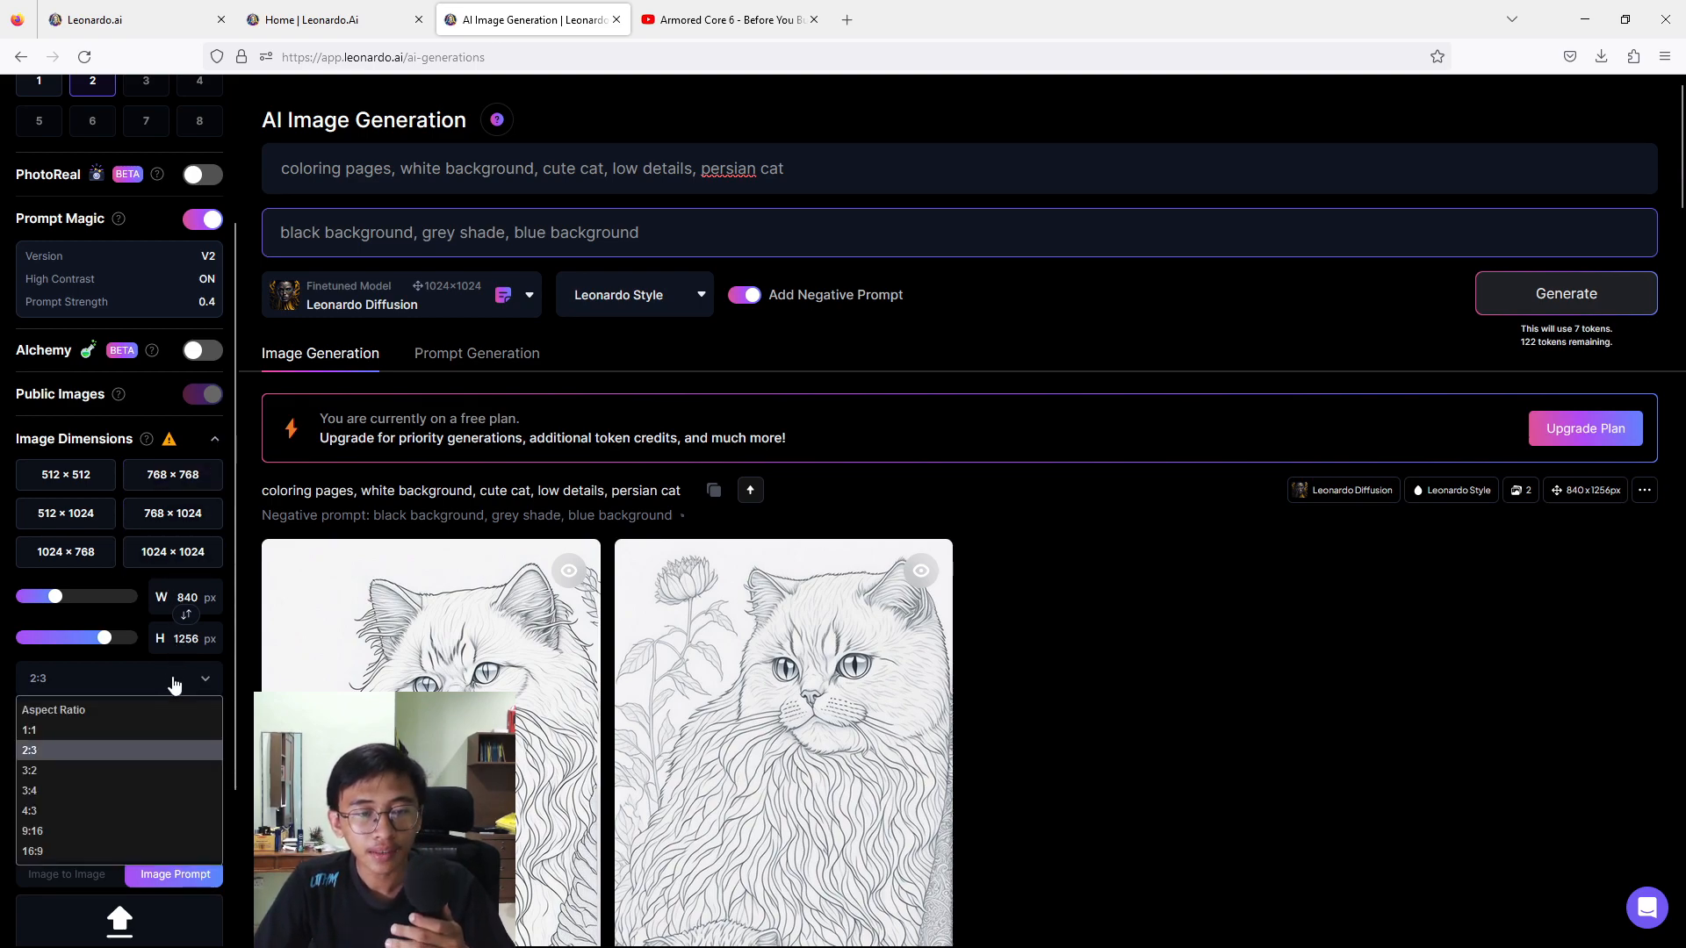
click(110, 792)
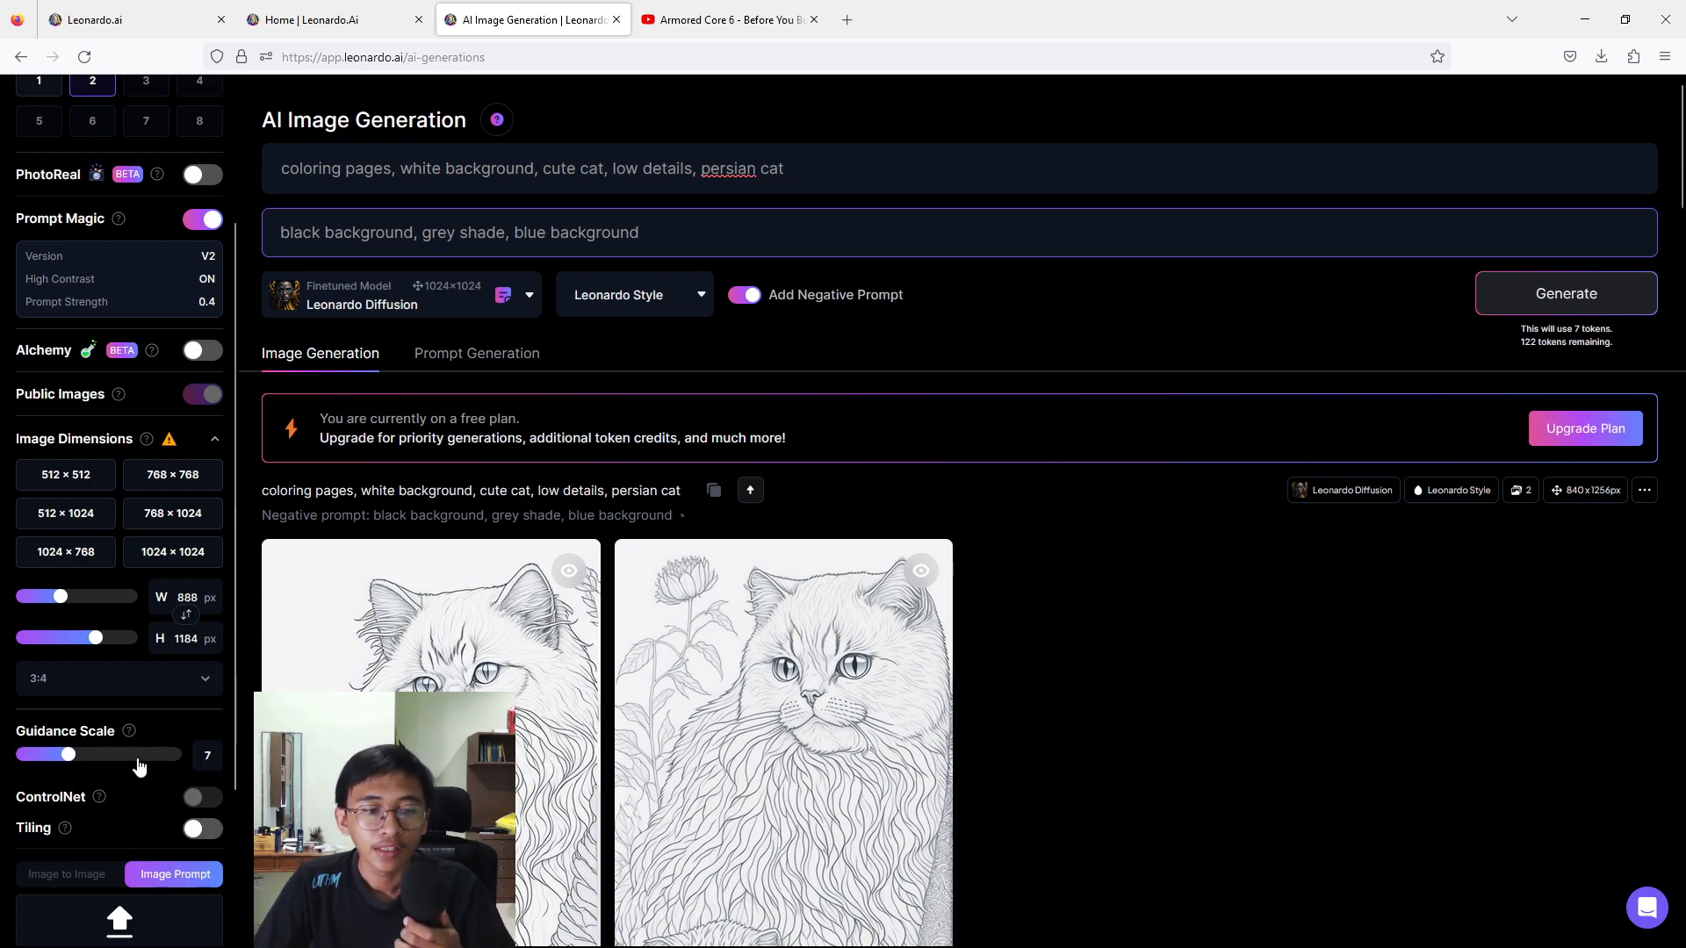
scroll(131, 764, down, 3)
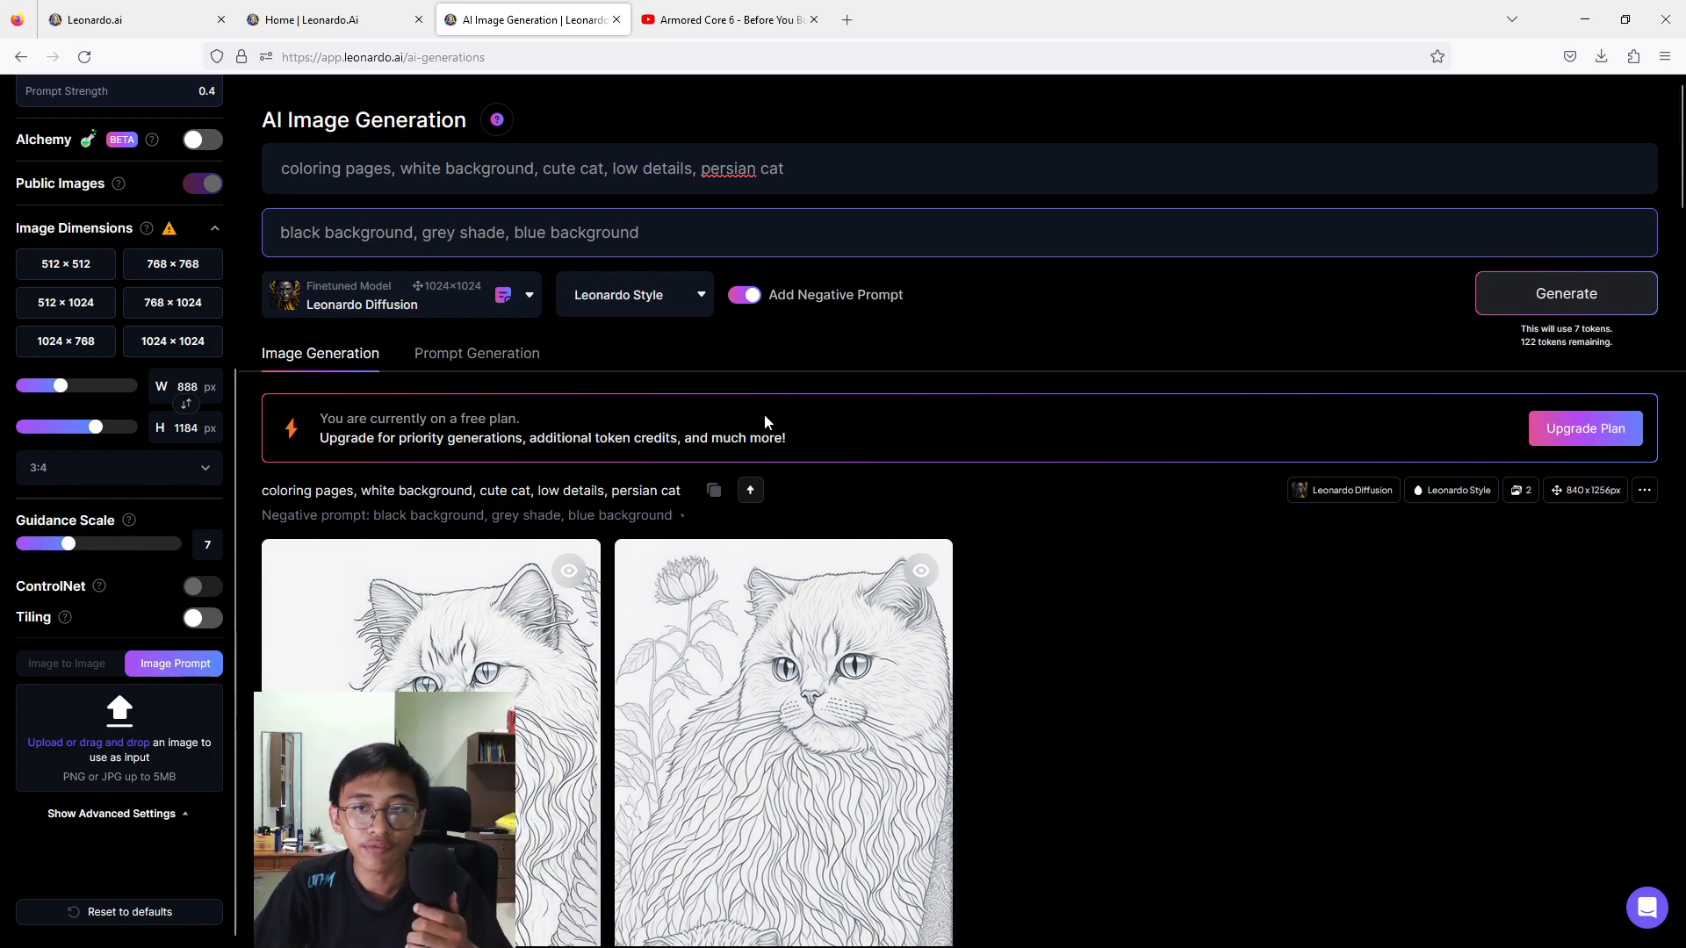
Clear the text of both the prompt and the negative prompt.
click(847, 172)
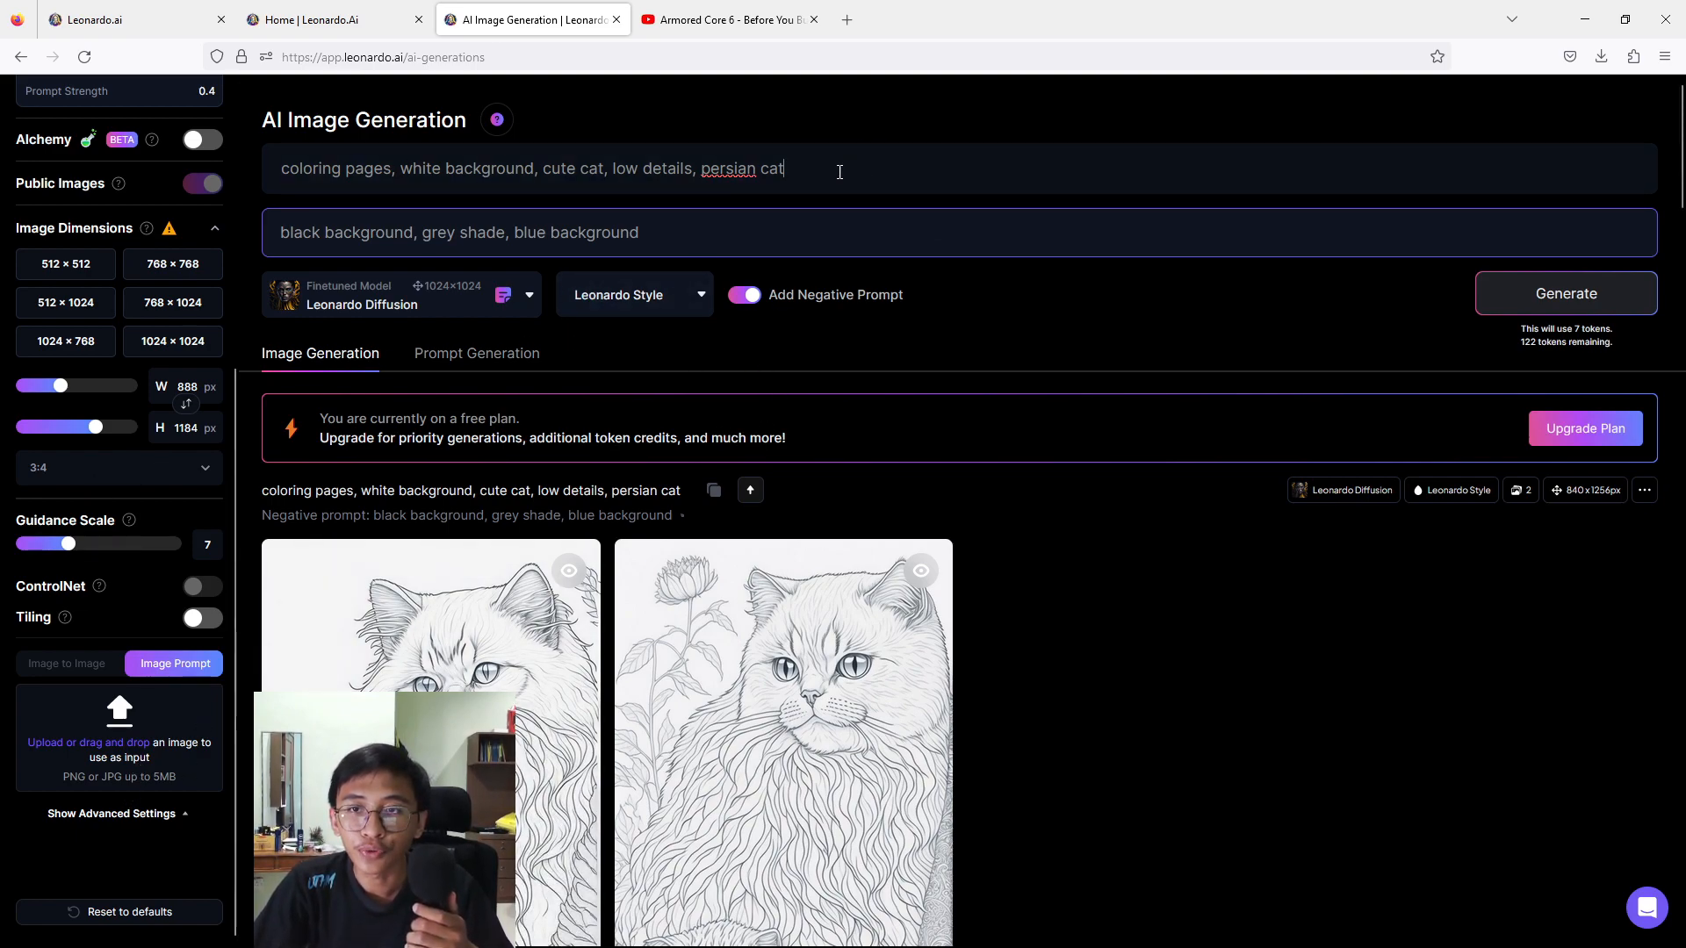
key(ctrl+a)
key(BackSpace)
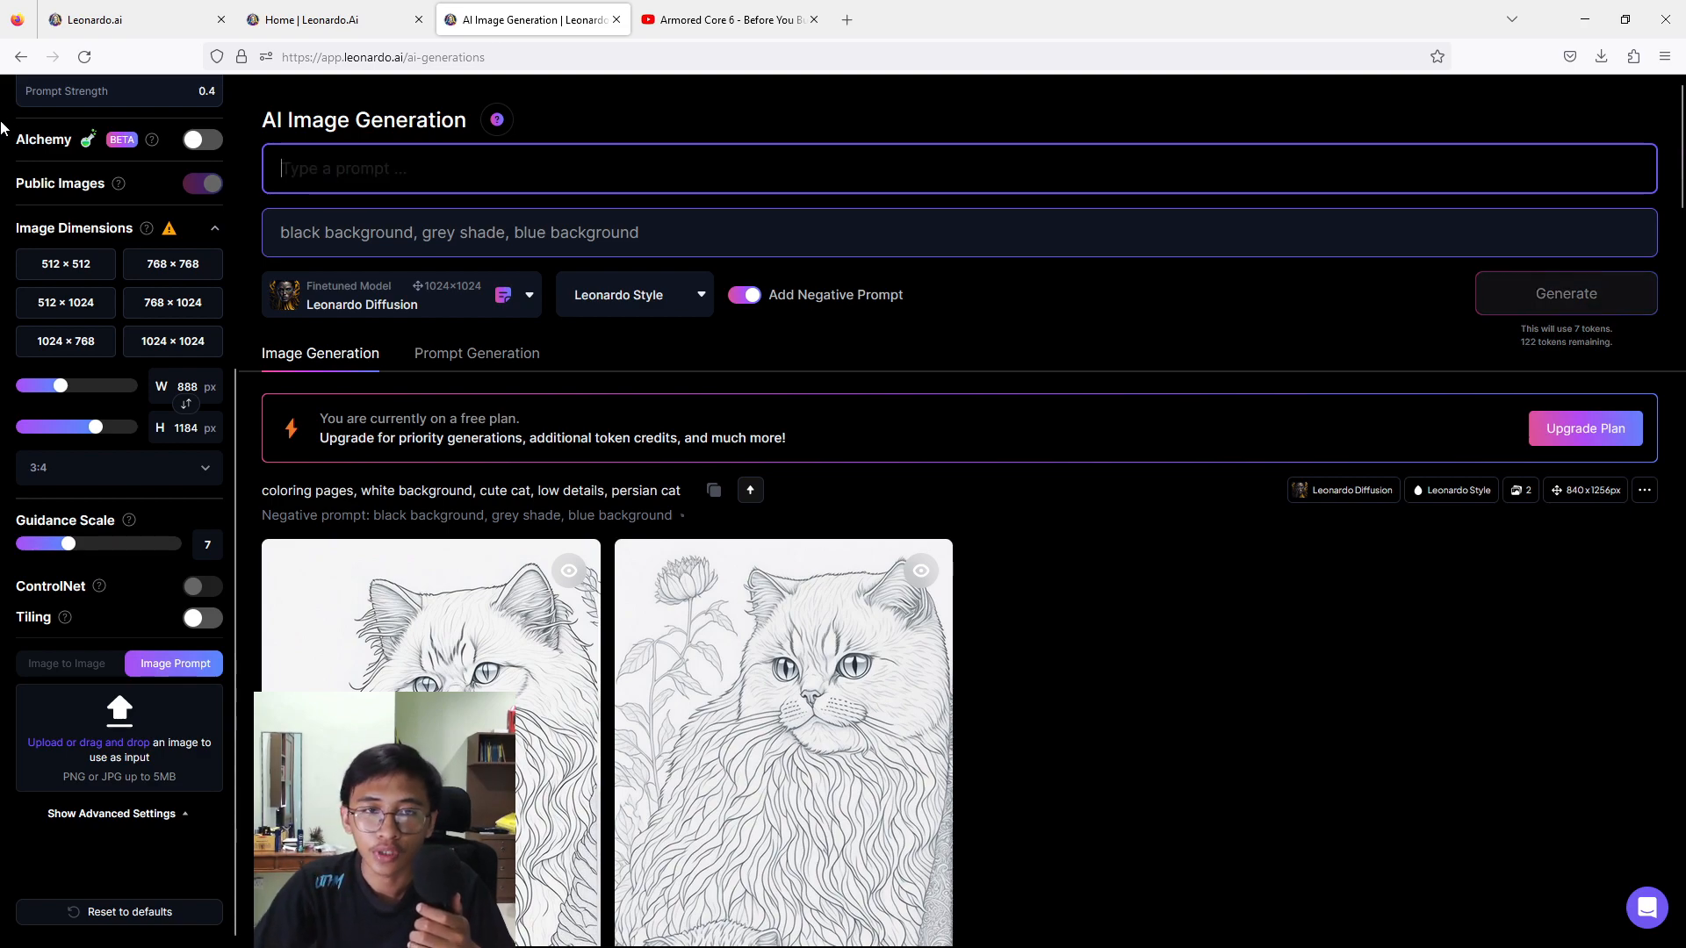
key(Tab)
key(ctrl+a)
key(BackSpace)
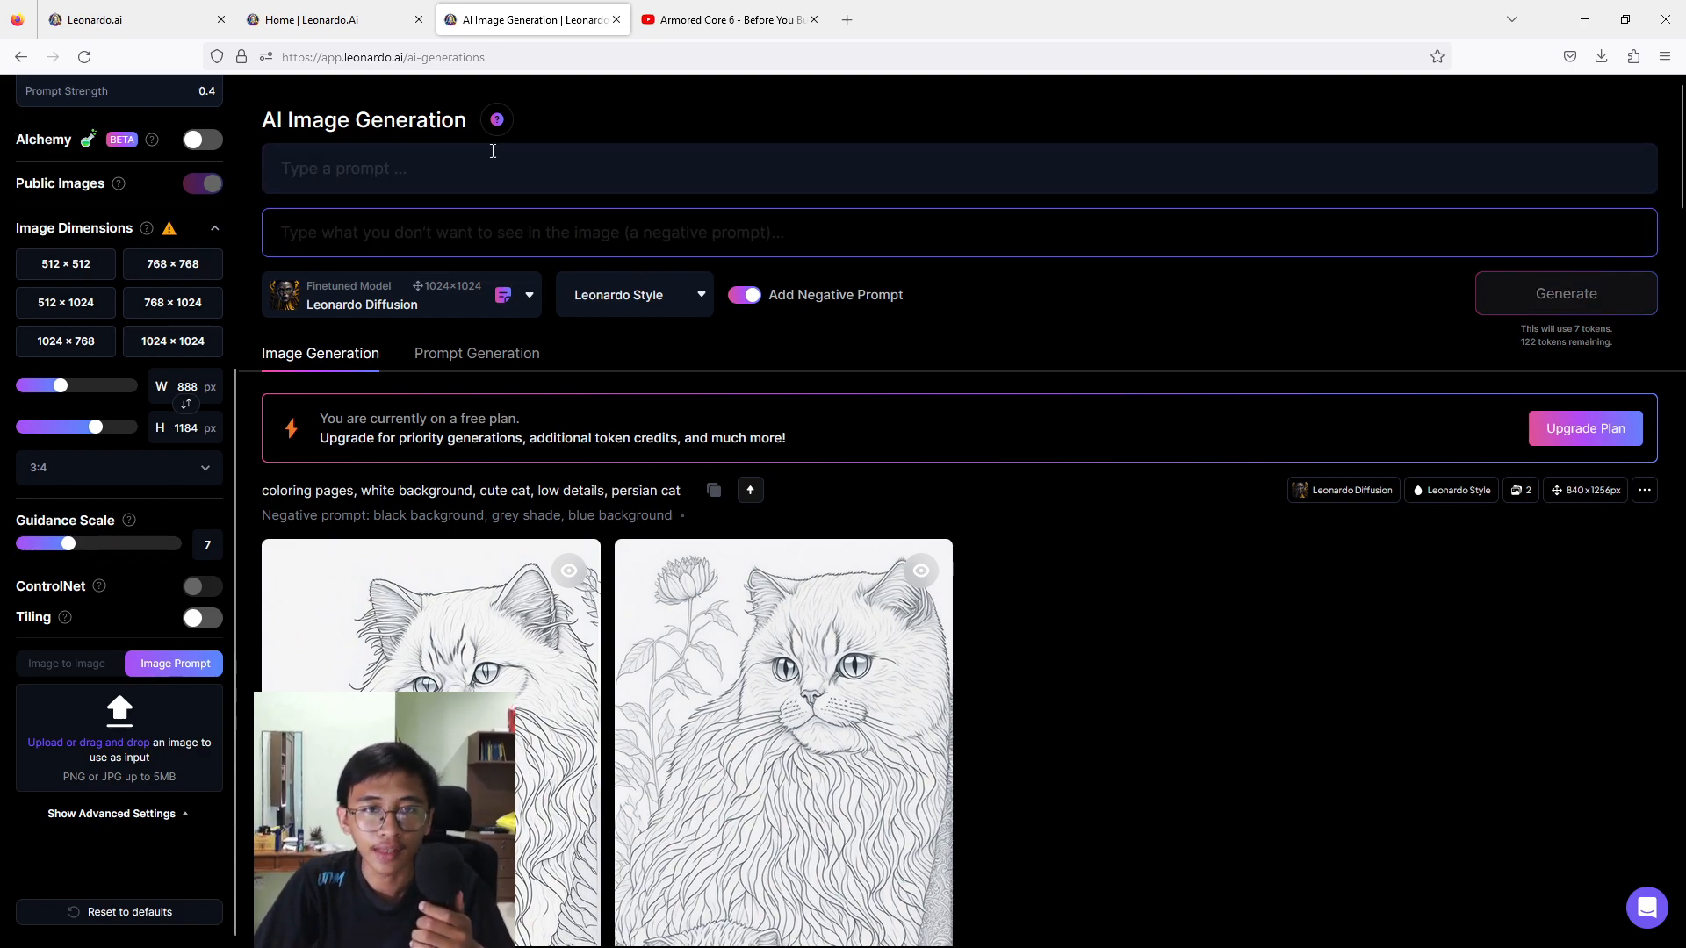
Enter the prompt "book cover, cute cat, floral background, vivid colour, low details" and generate the images.
click(481, 171)
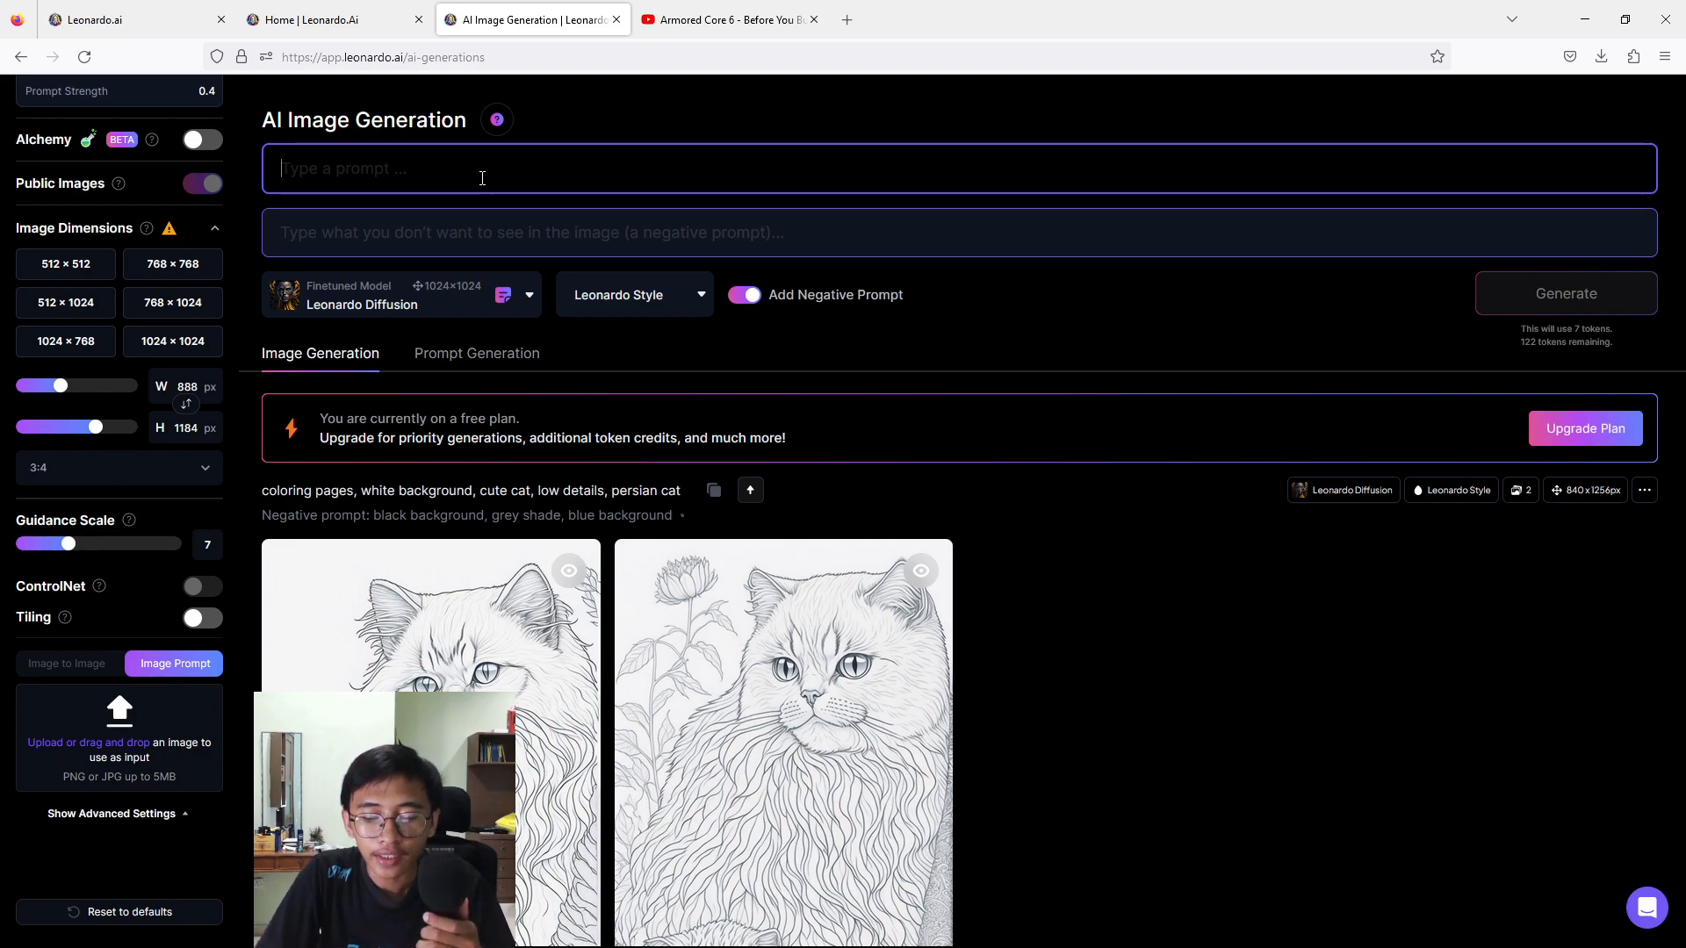
text(book )
text(c)
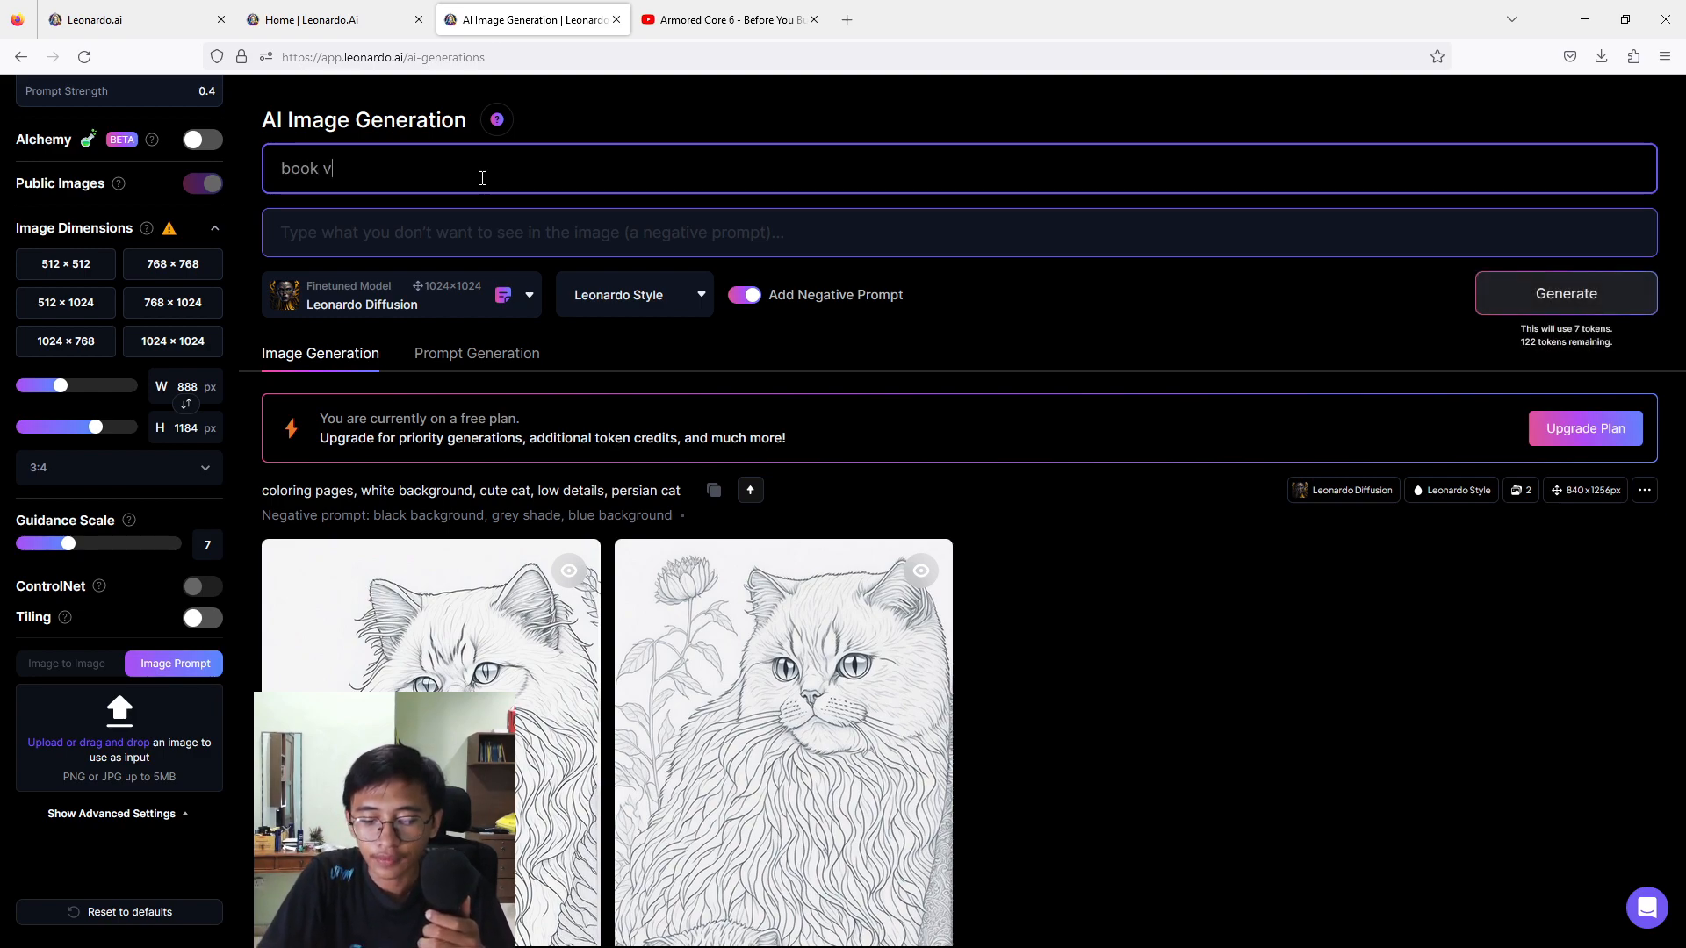
text(over)
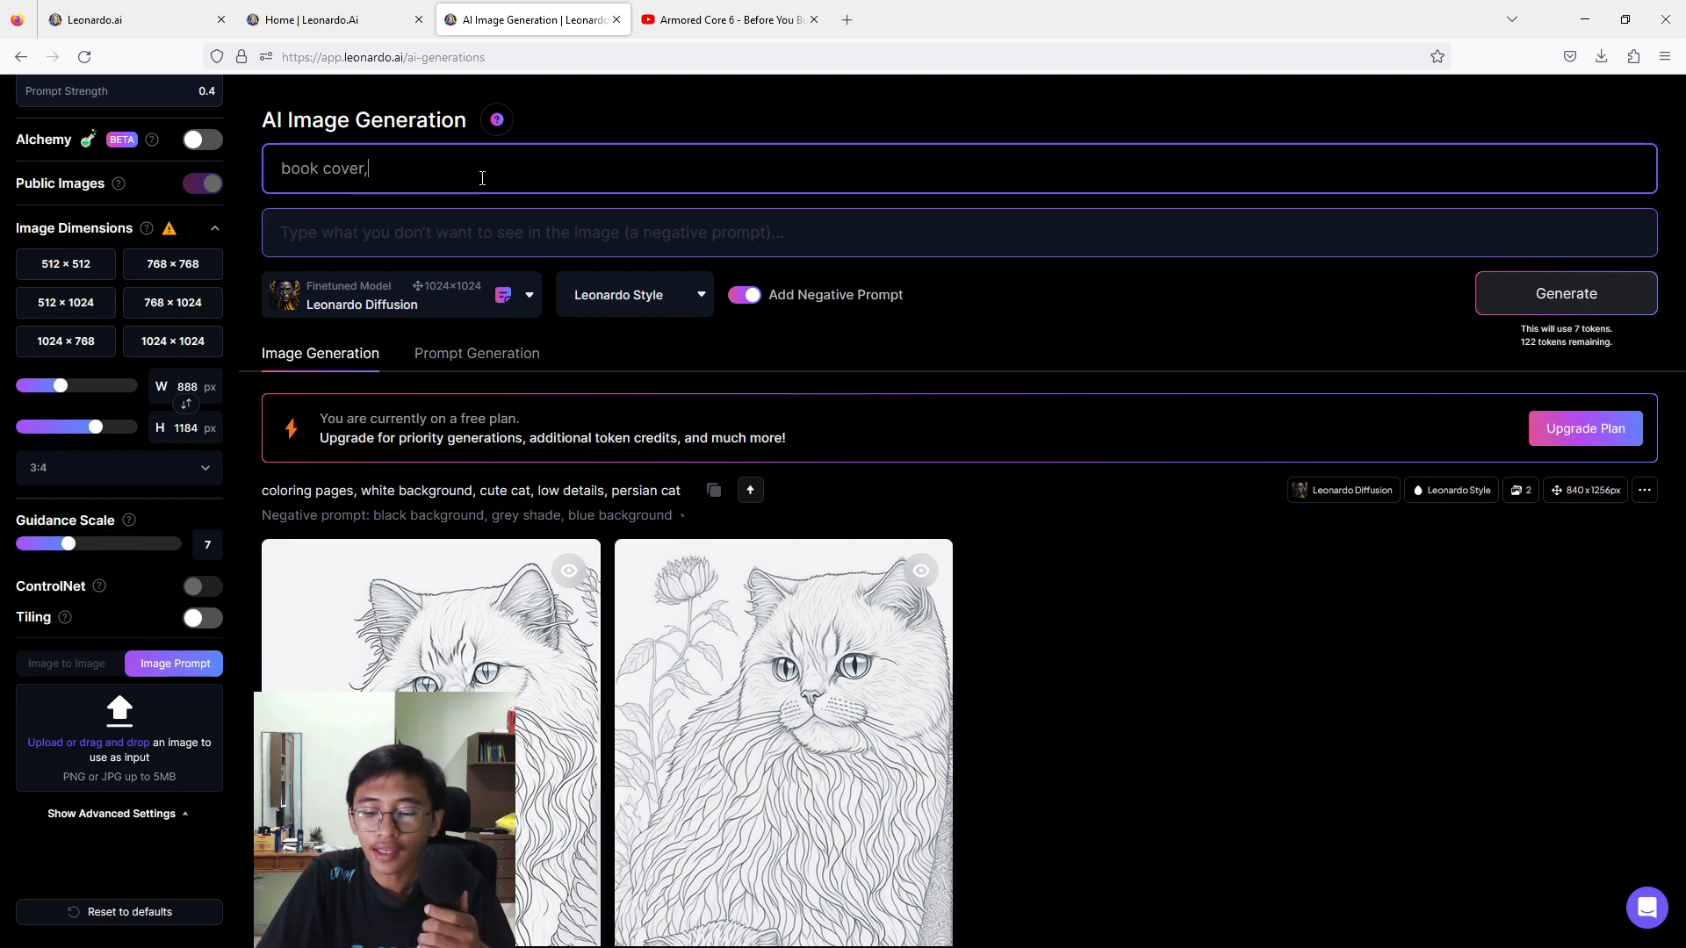
text(, c)
text(cu)
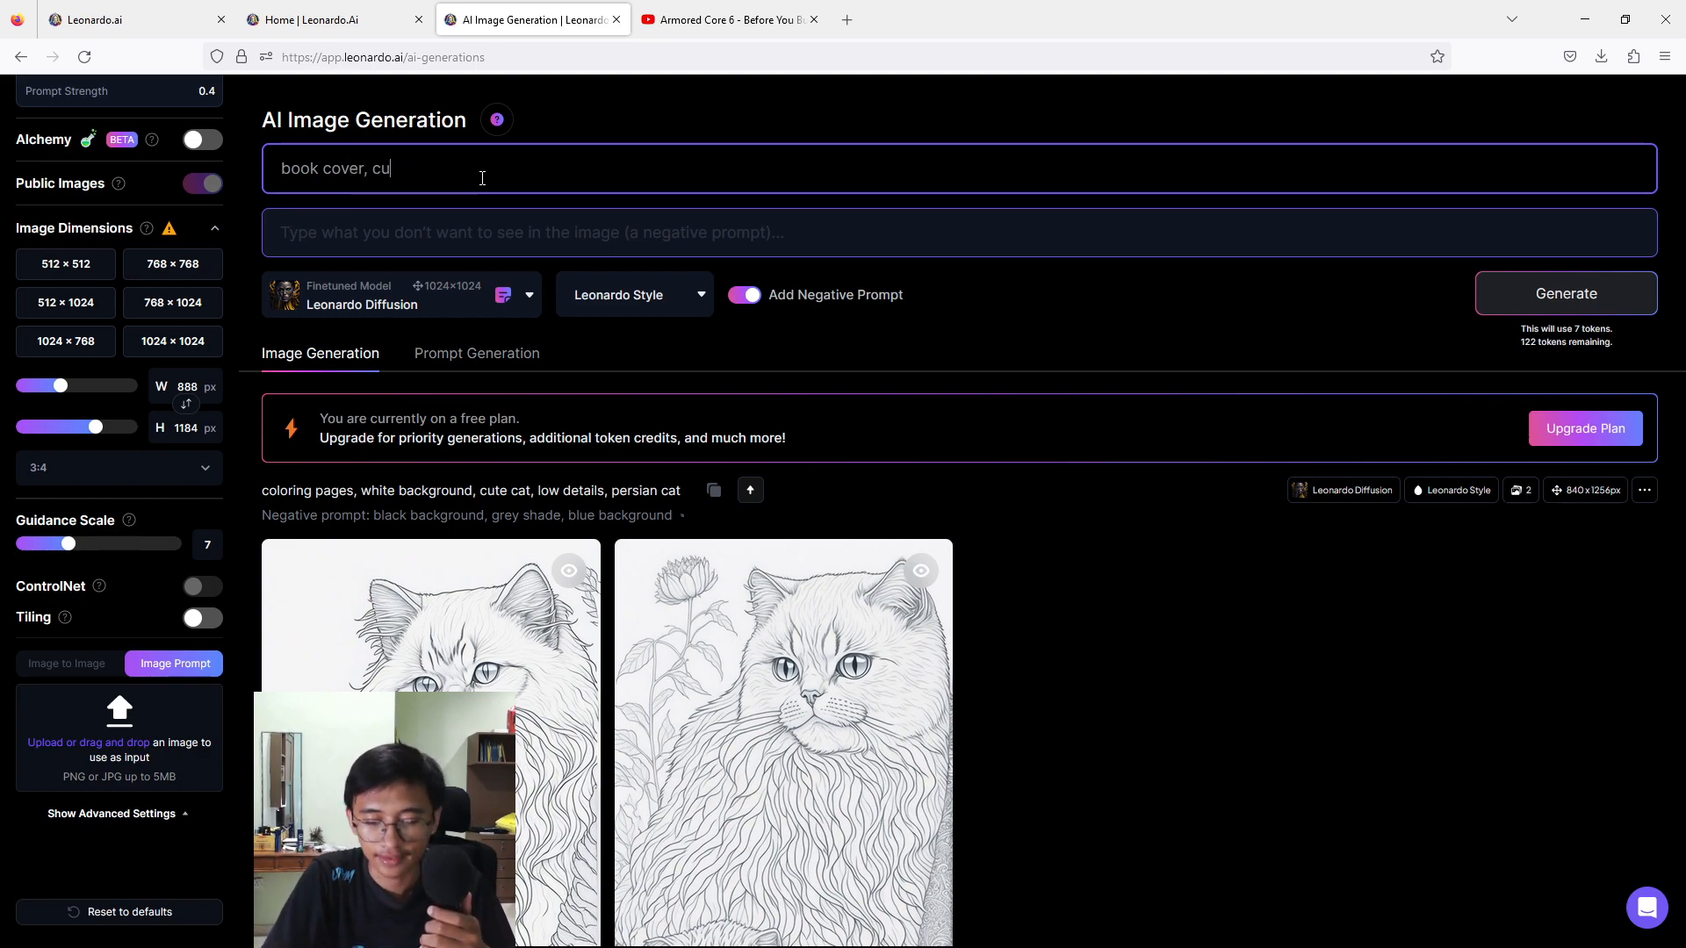
text(te cat)
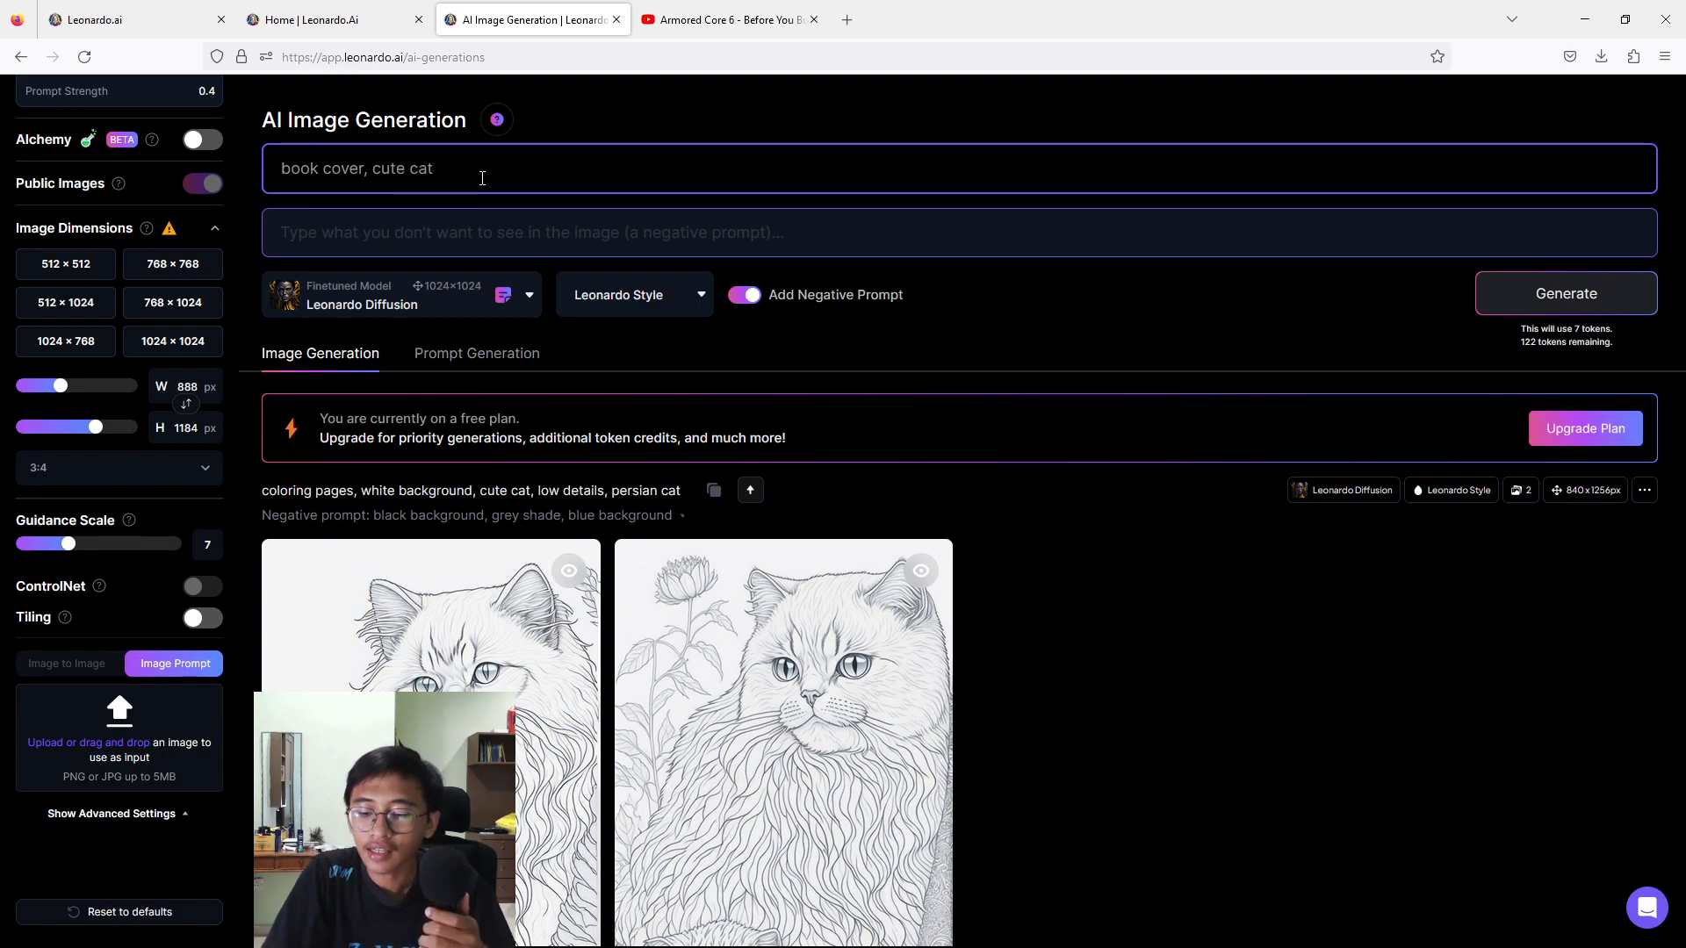
text(, floral, b)
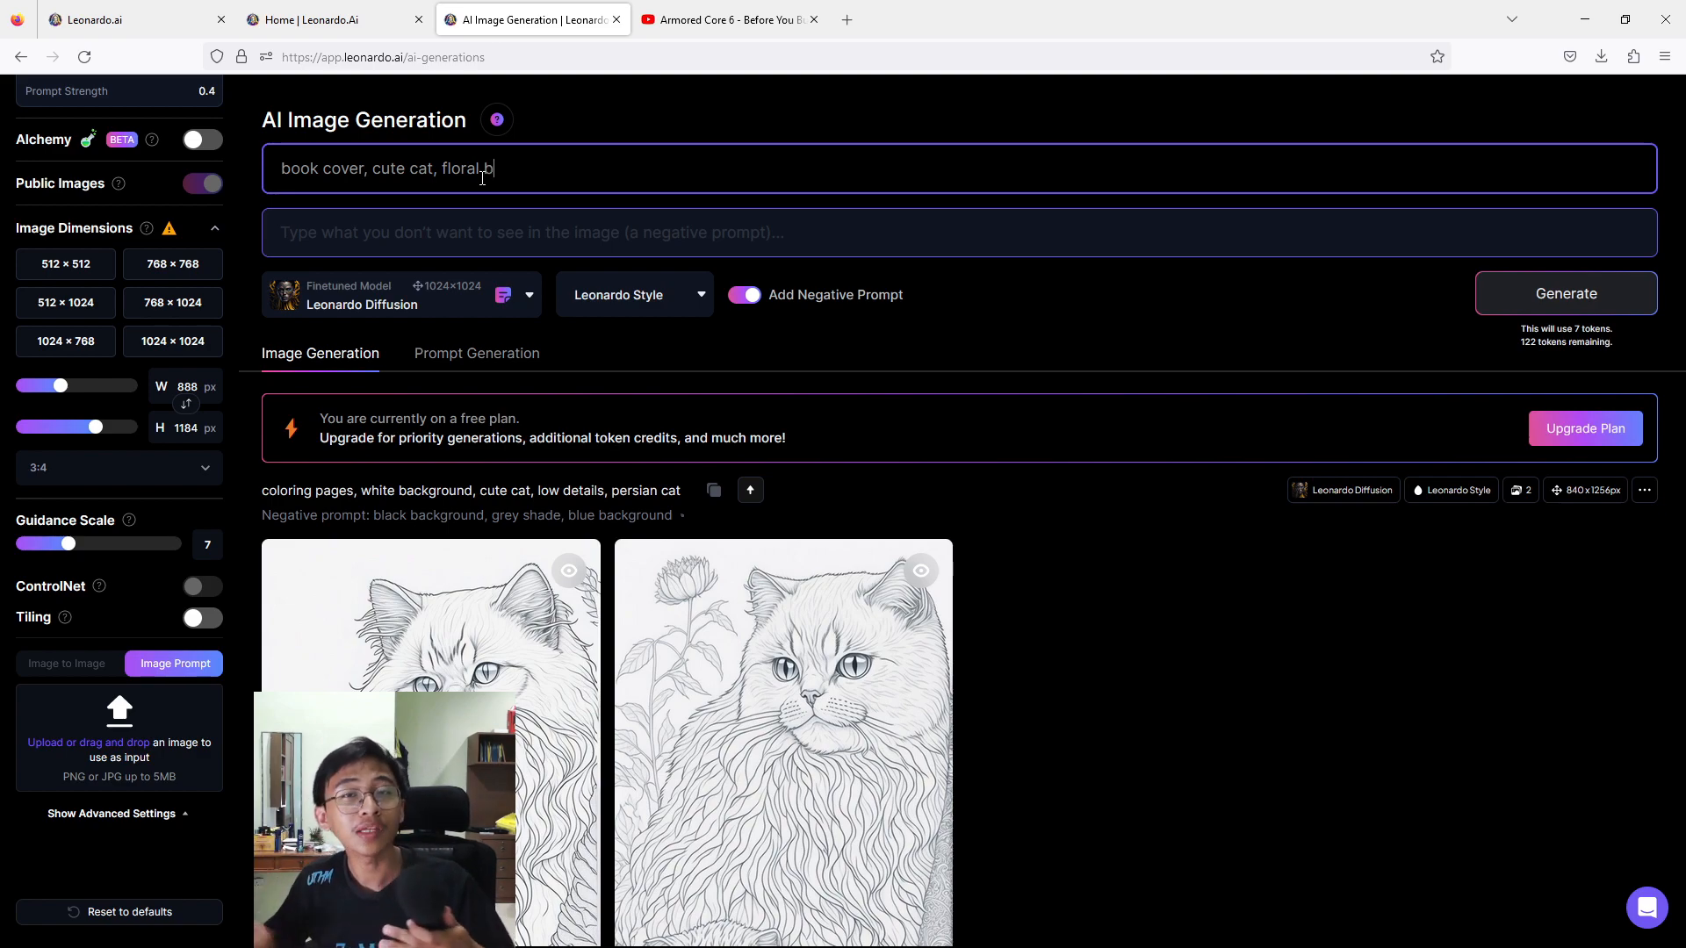
text(ackground,)
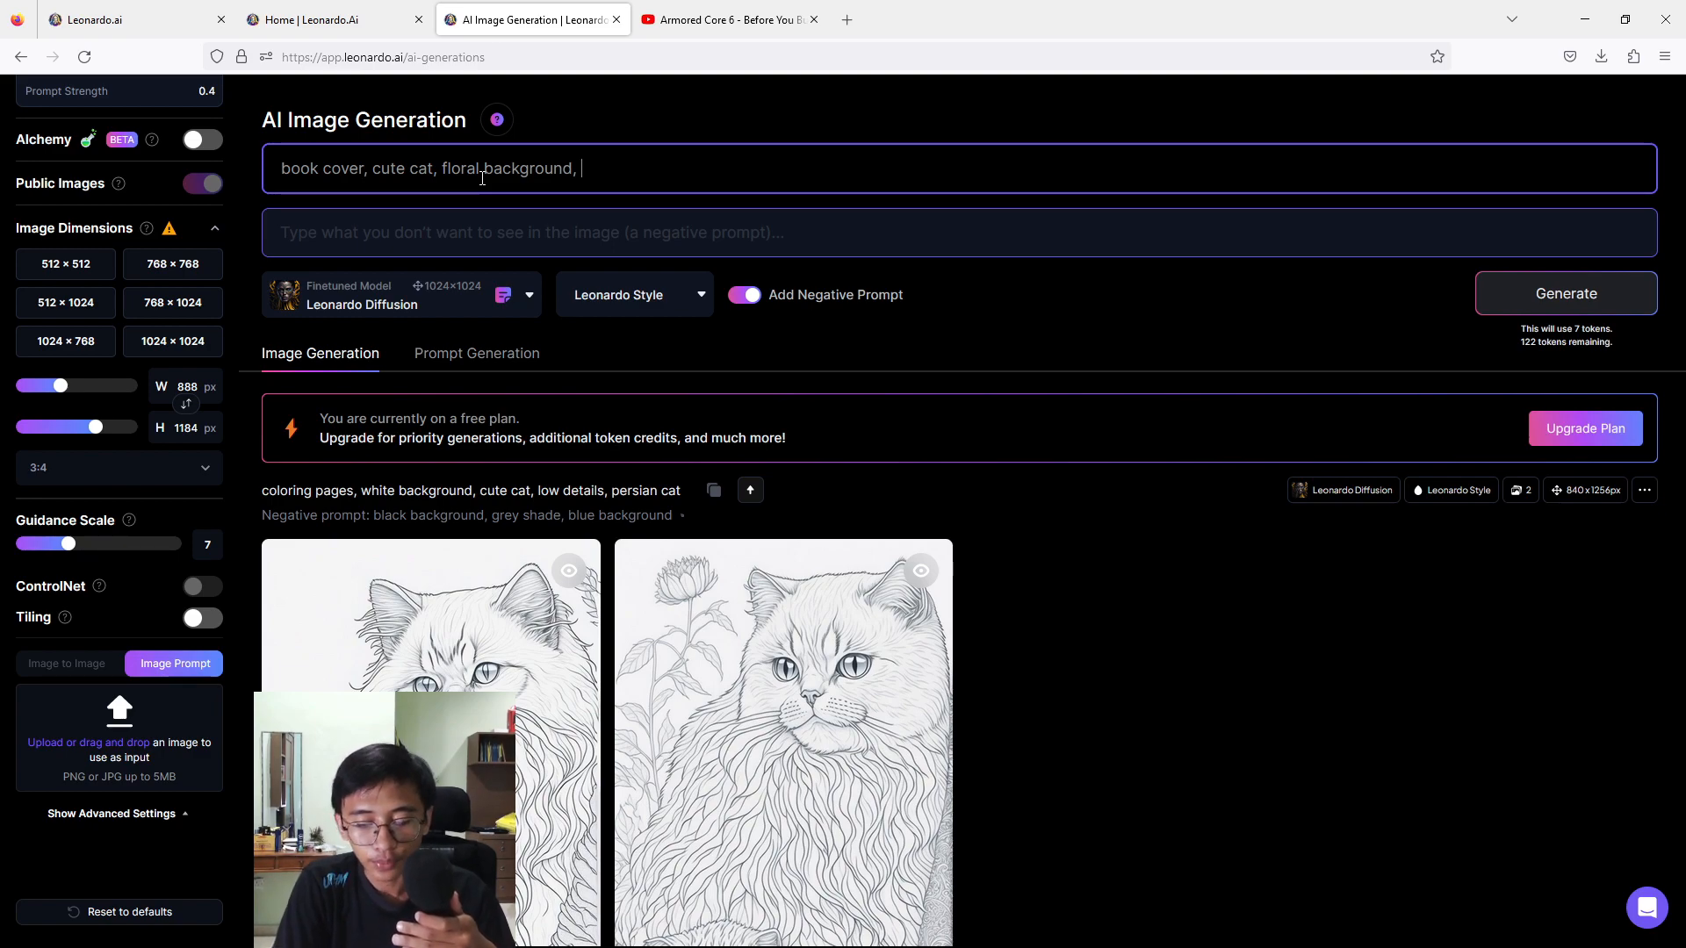
text( vi)
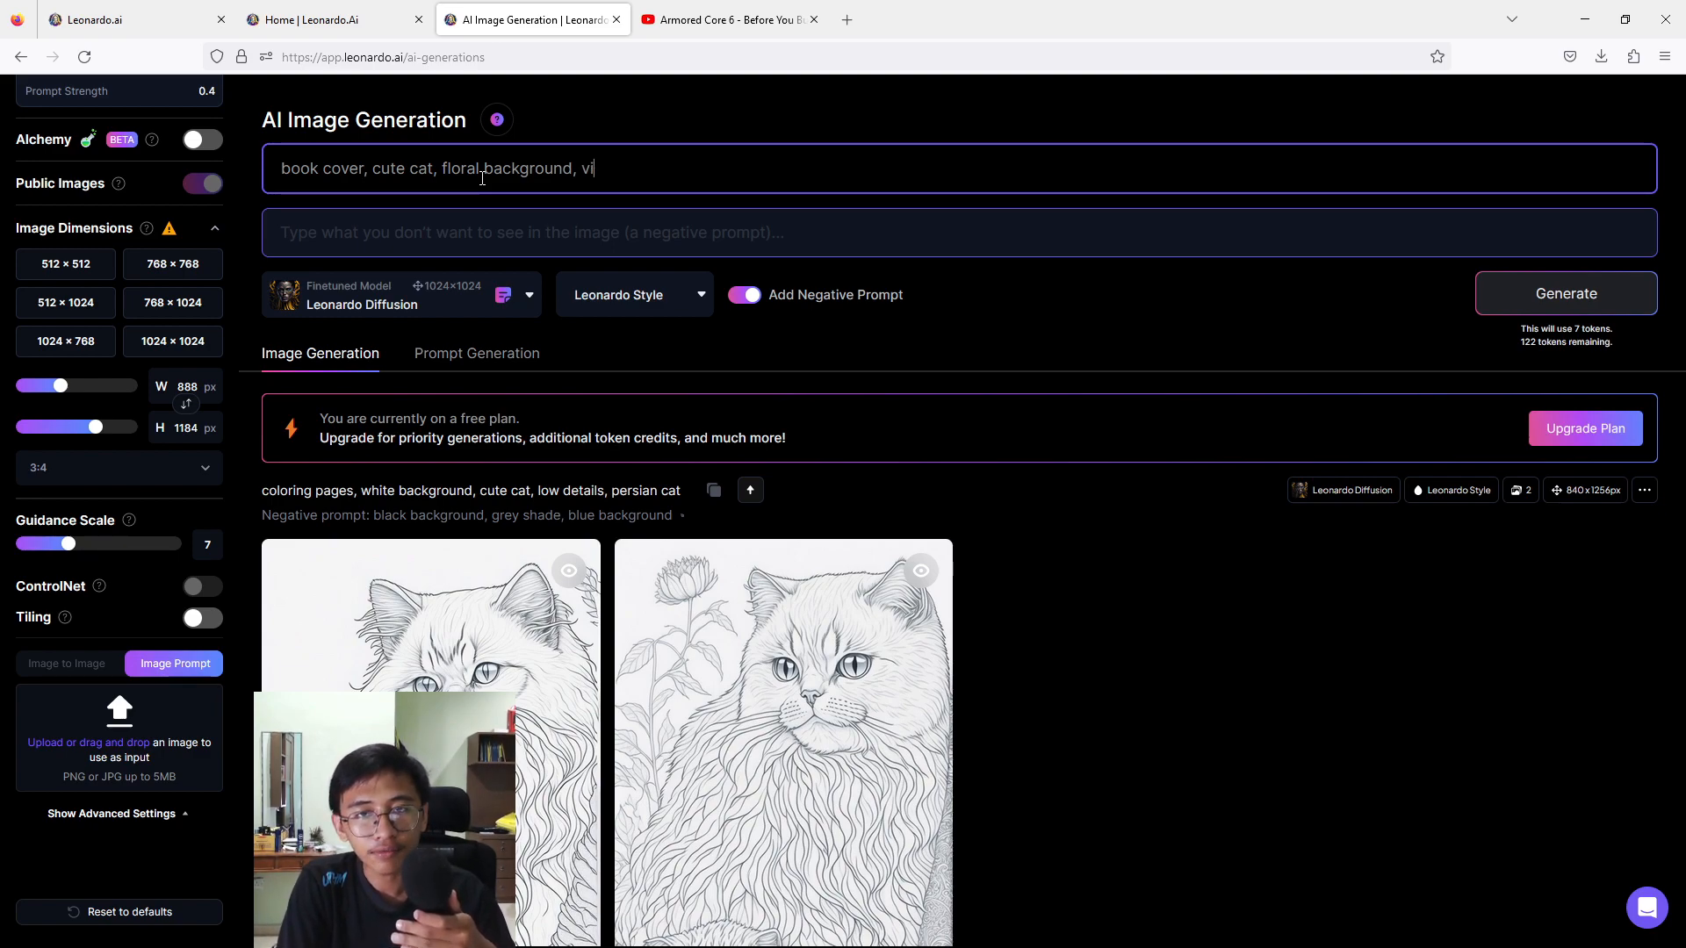
text(vid )
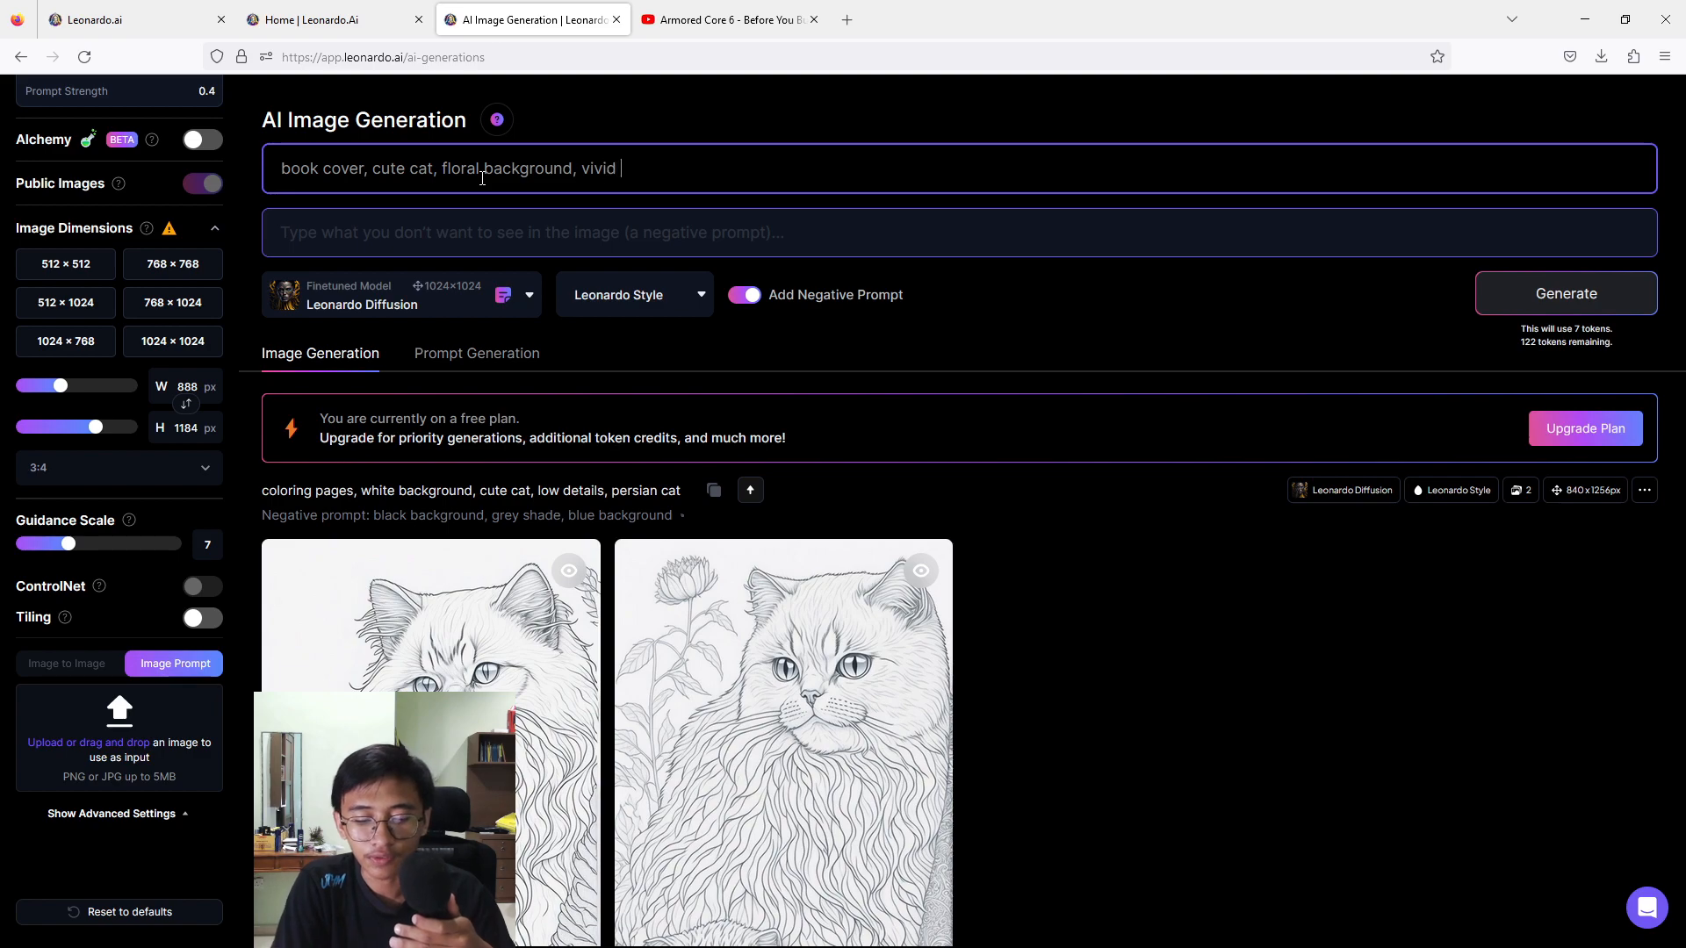
text(colour)
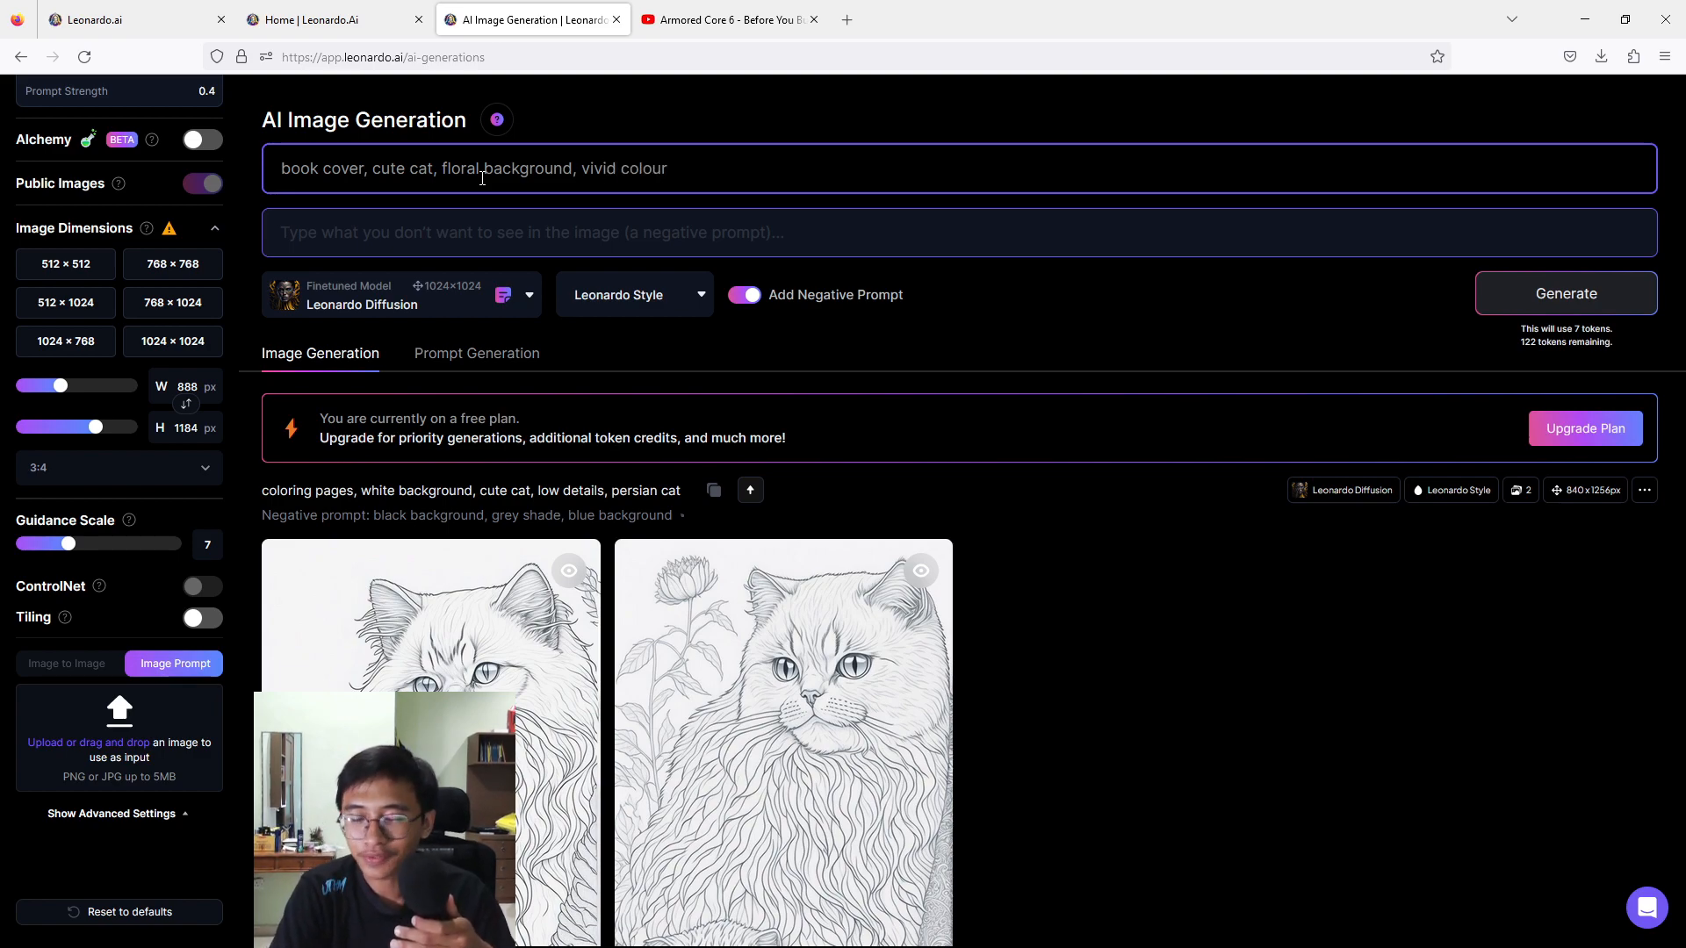
text(,)
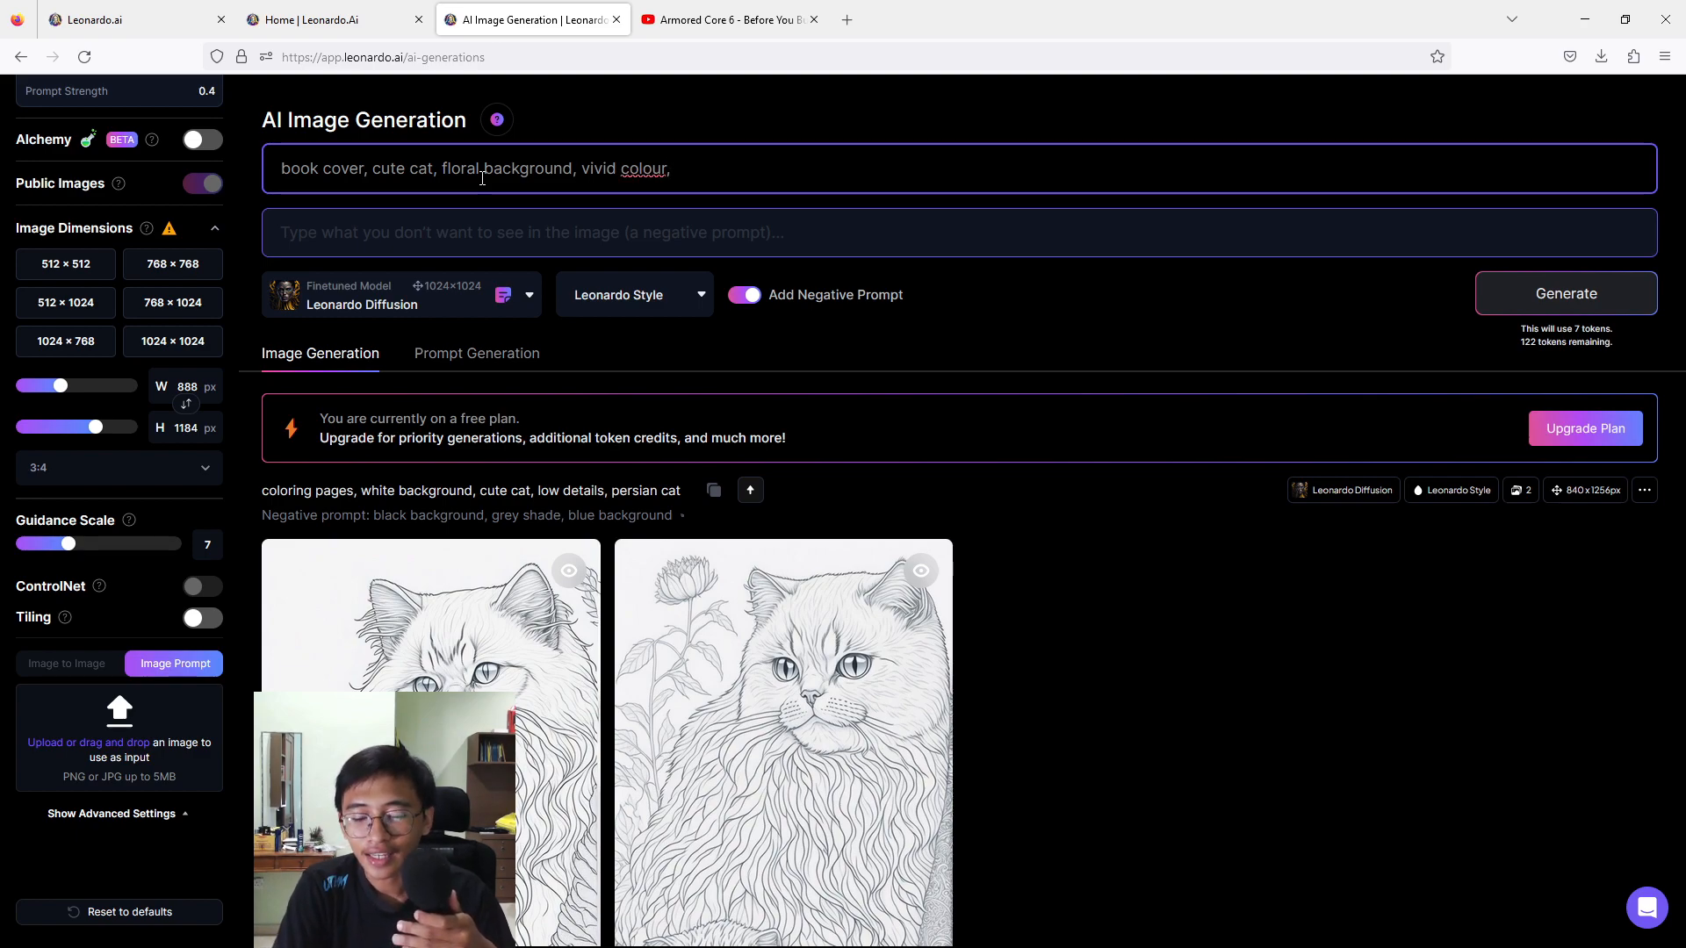
text( low details)
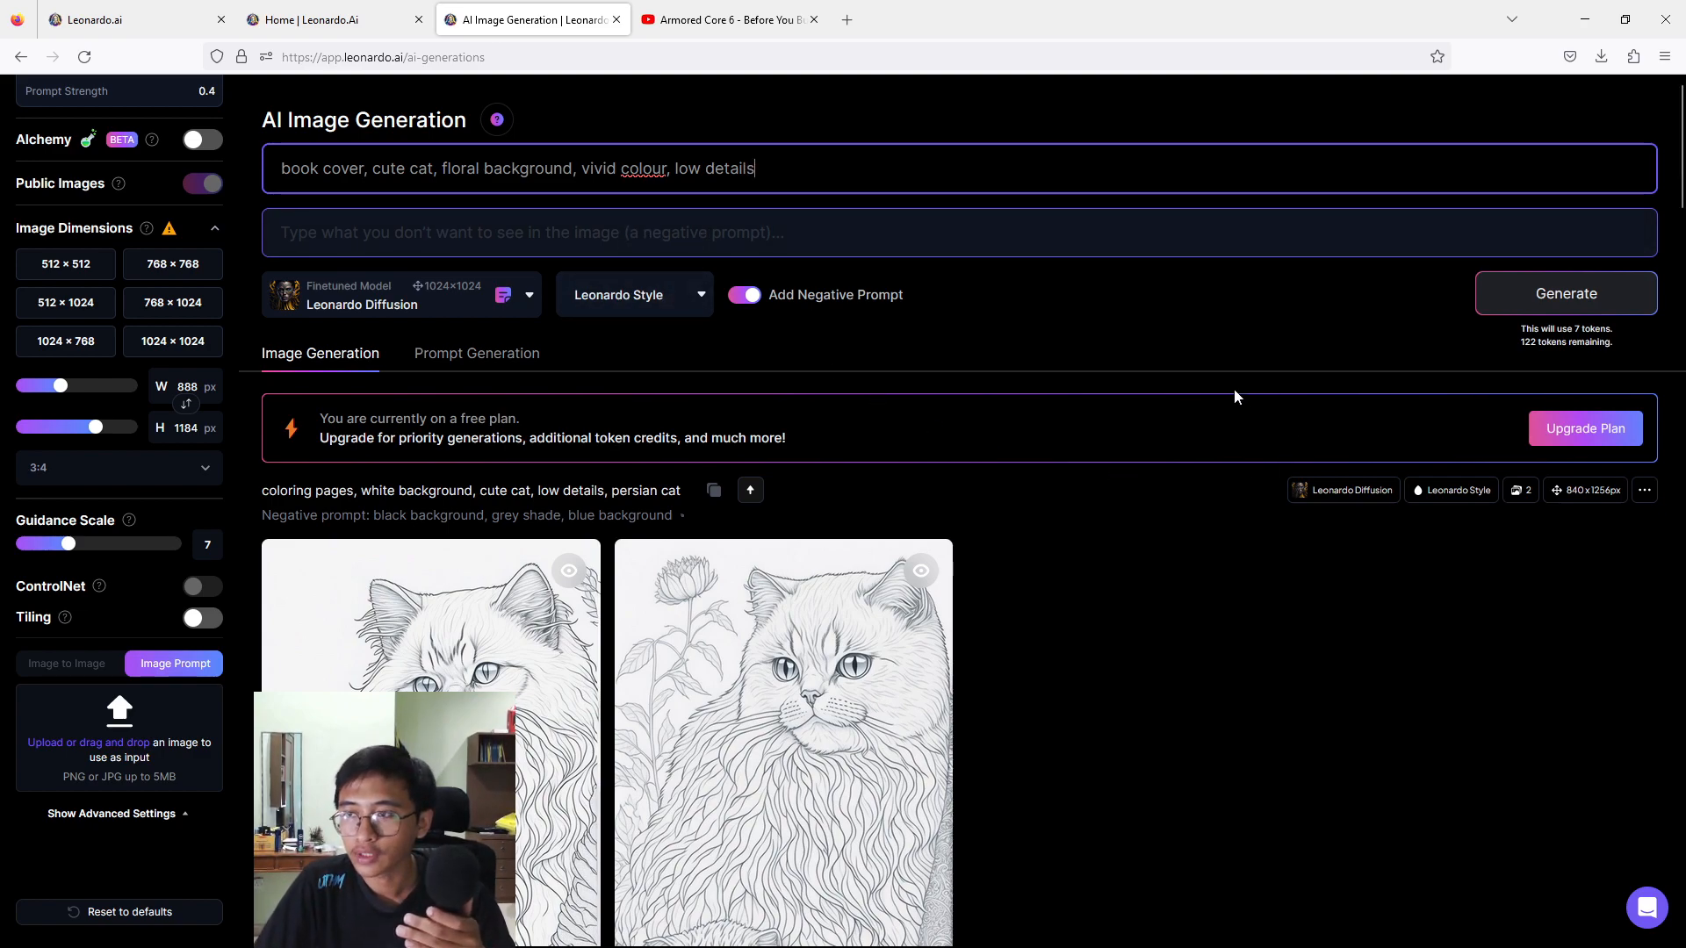
click(1564, 302)
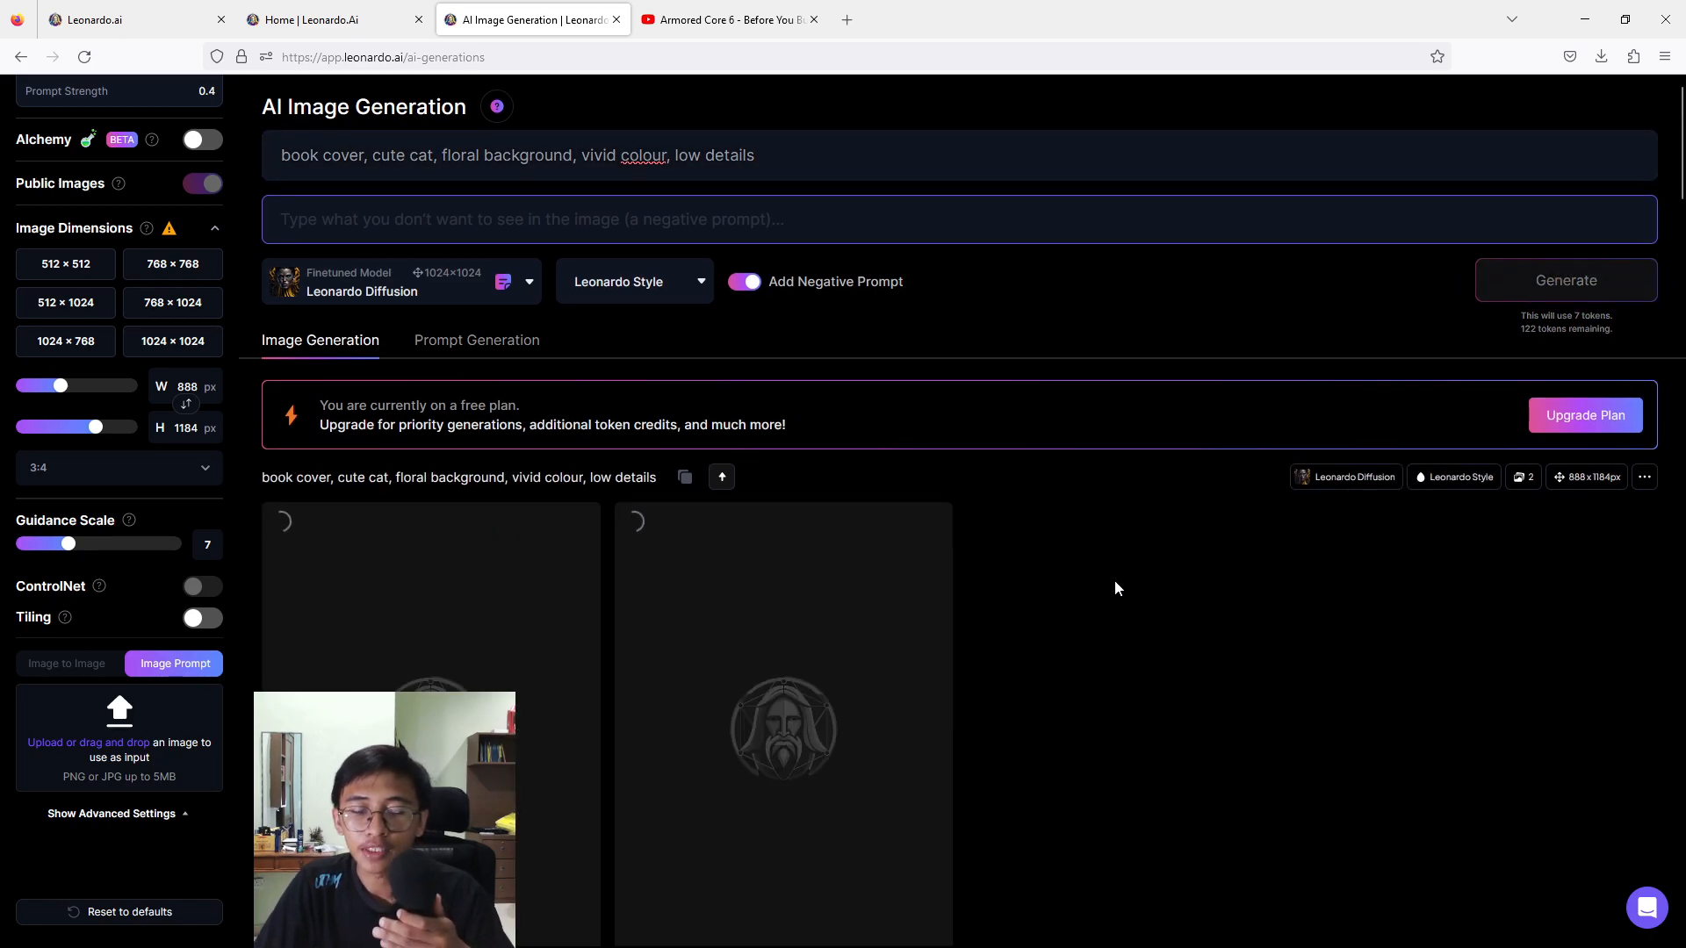
View both generated book cover images enlarged, then return to the generation history.
scroll(1112, 580, down, 2)
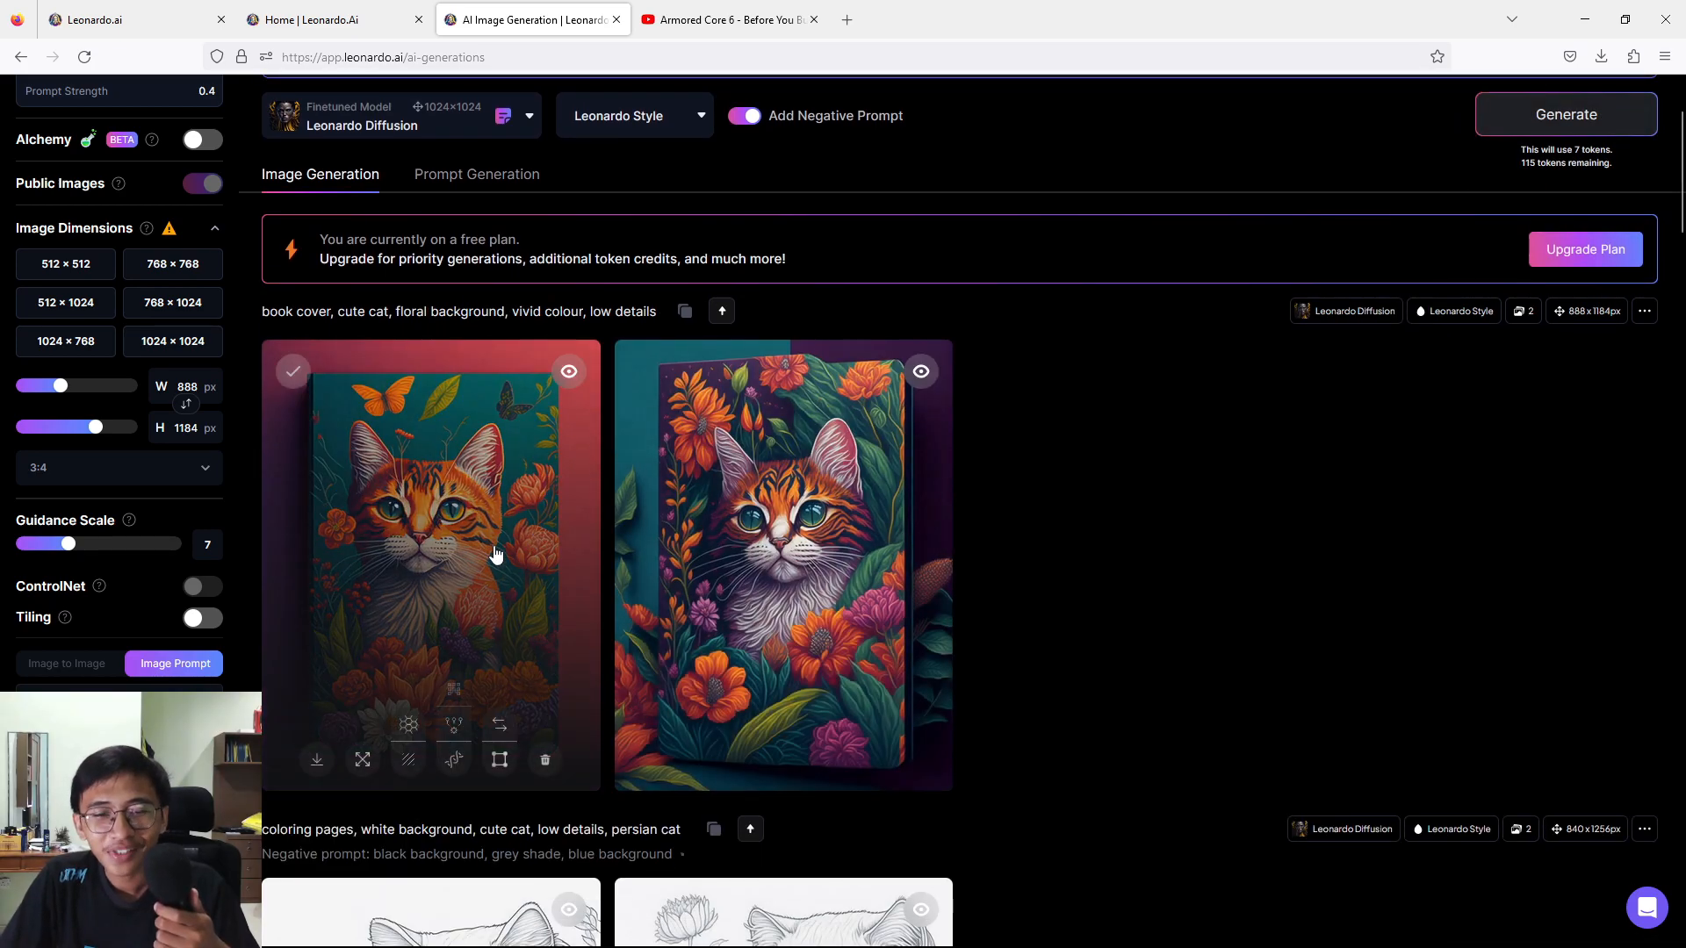
click(489, 553)
click(1165, 511)
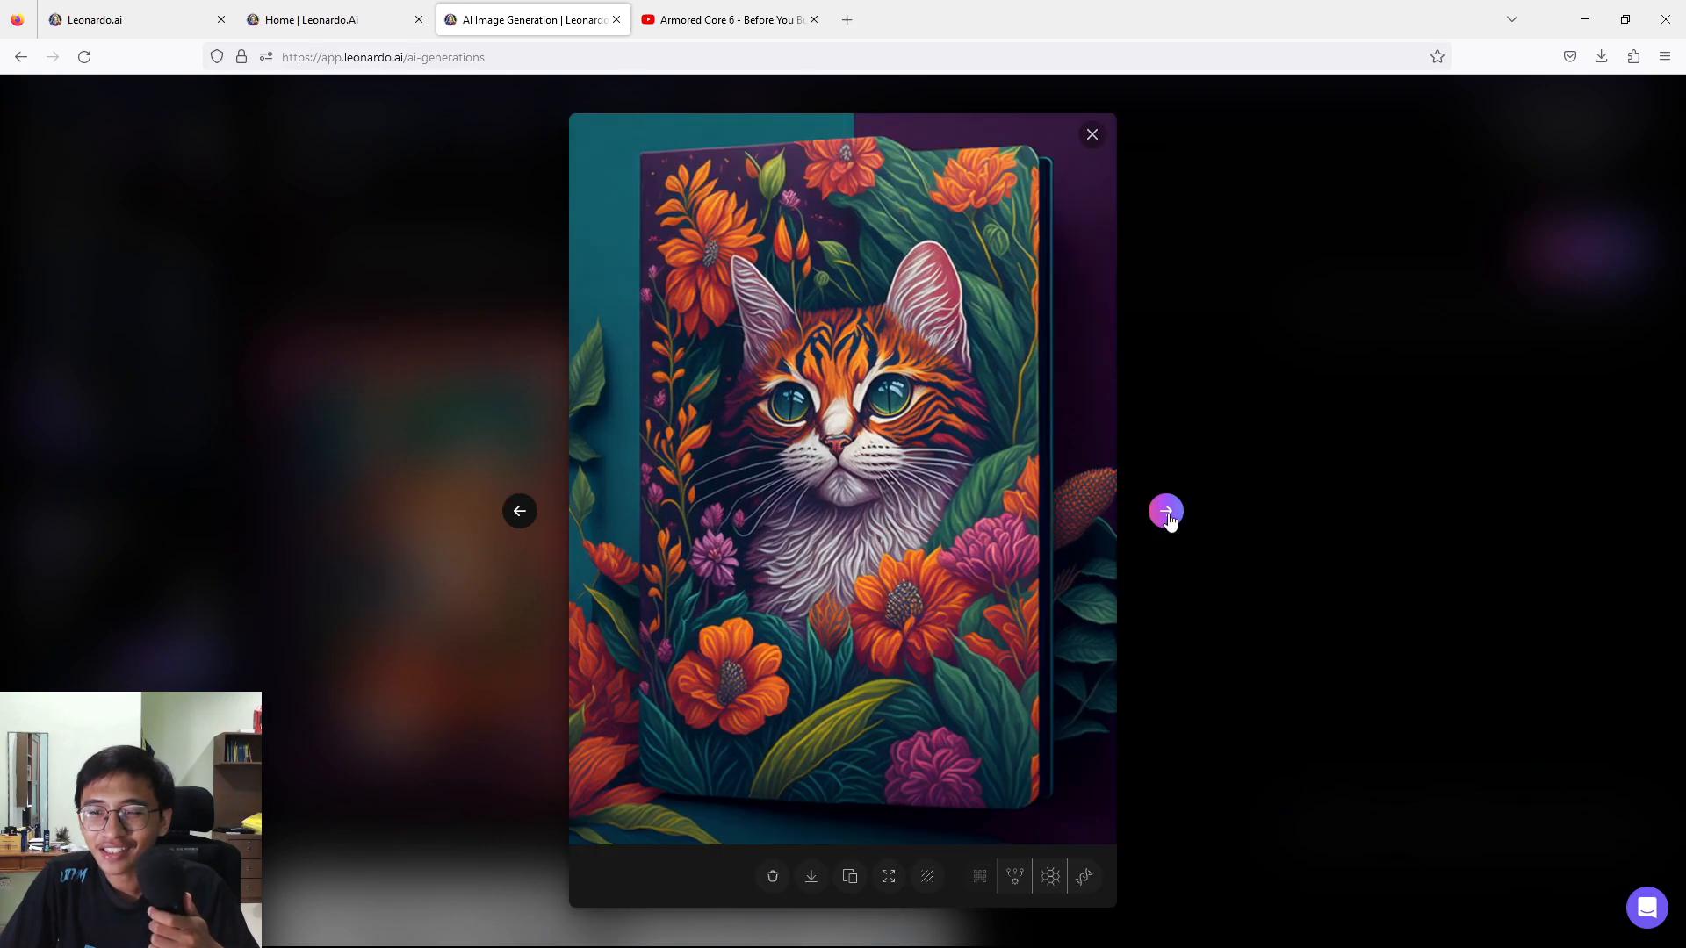
click(1092, 134)
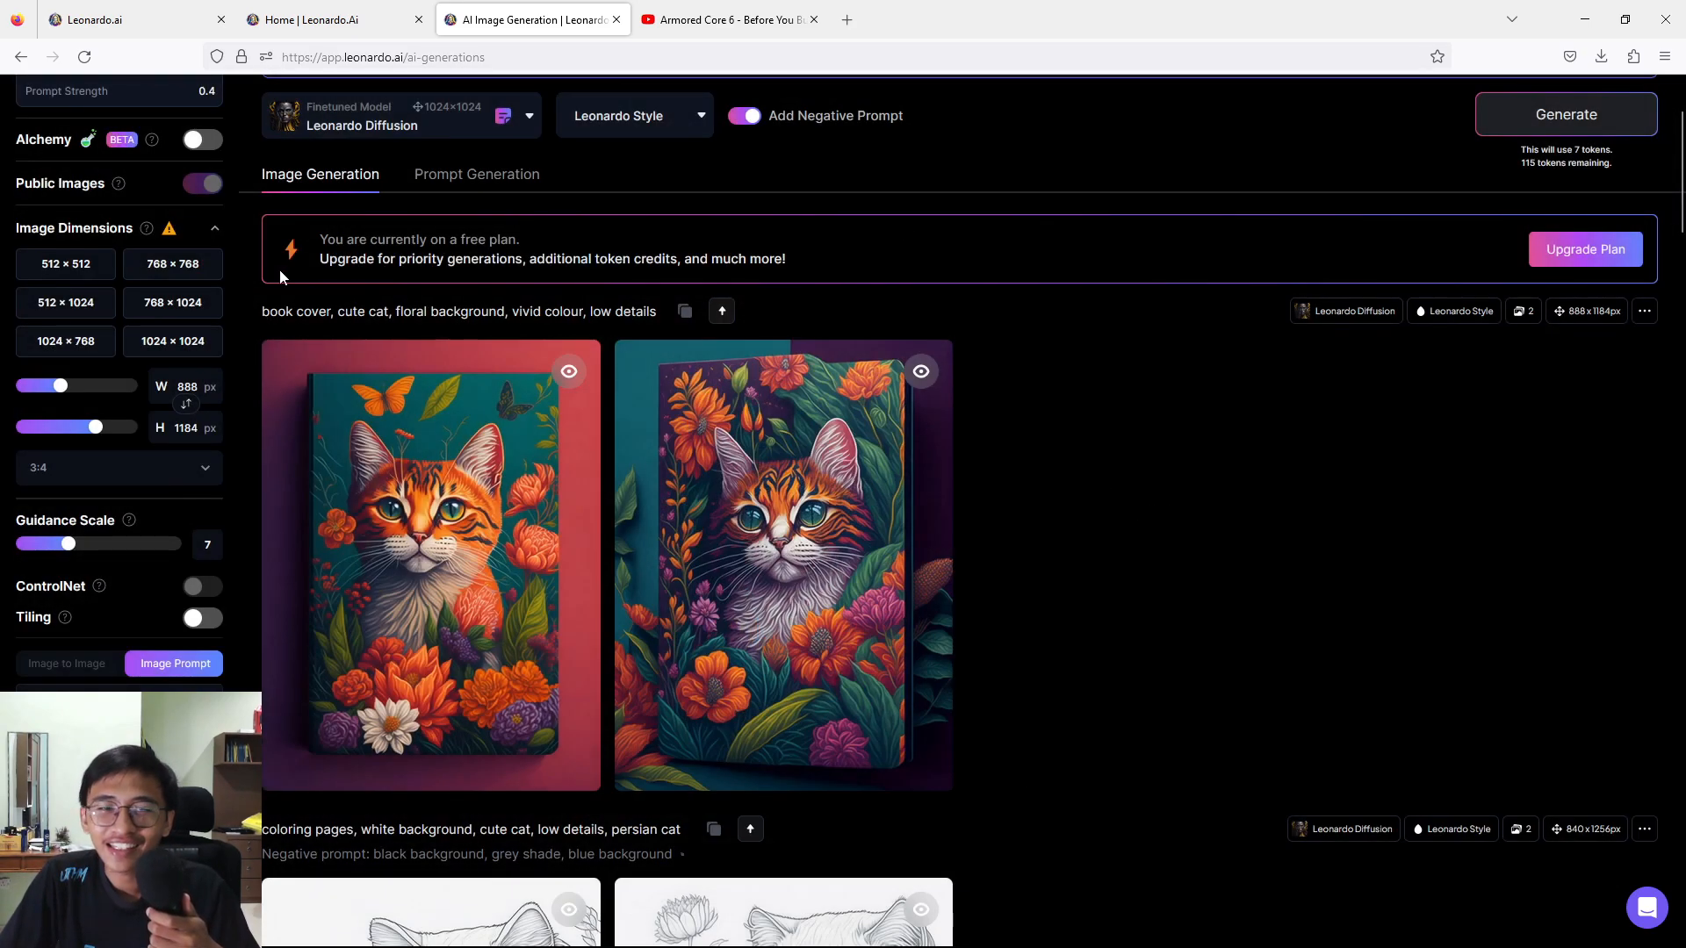
Remove "book cover," from the start of the prompt and generate the images again.
scroll(373, 228, up, 2)
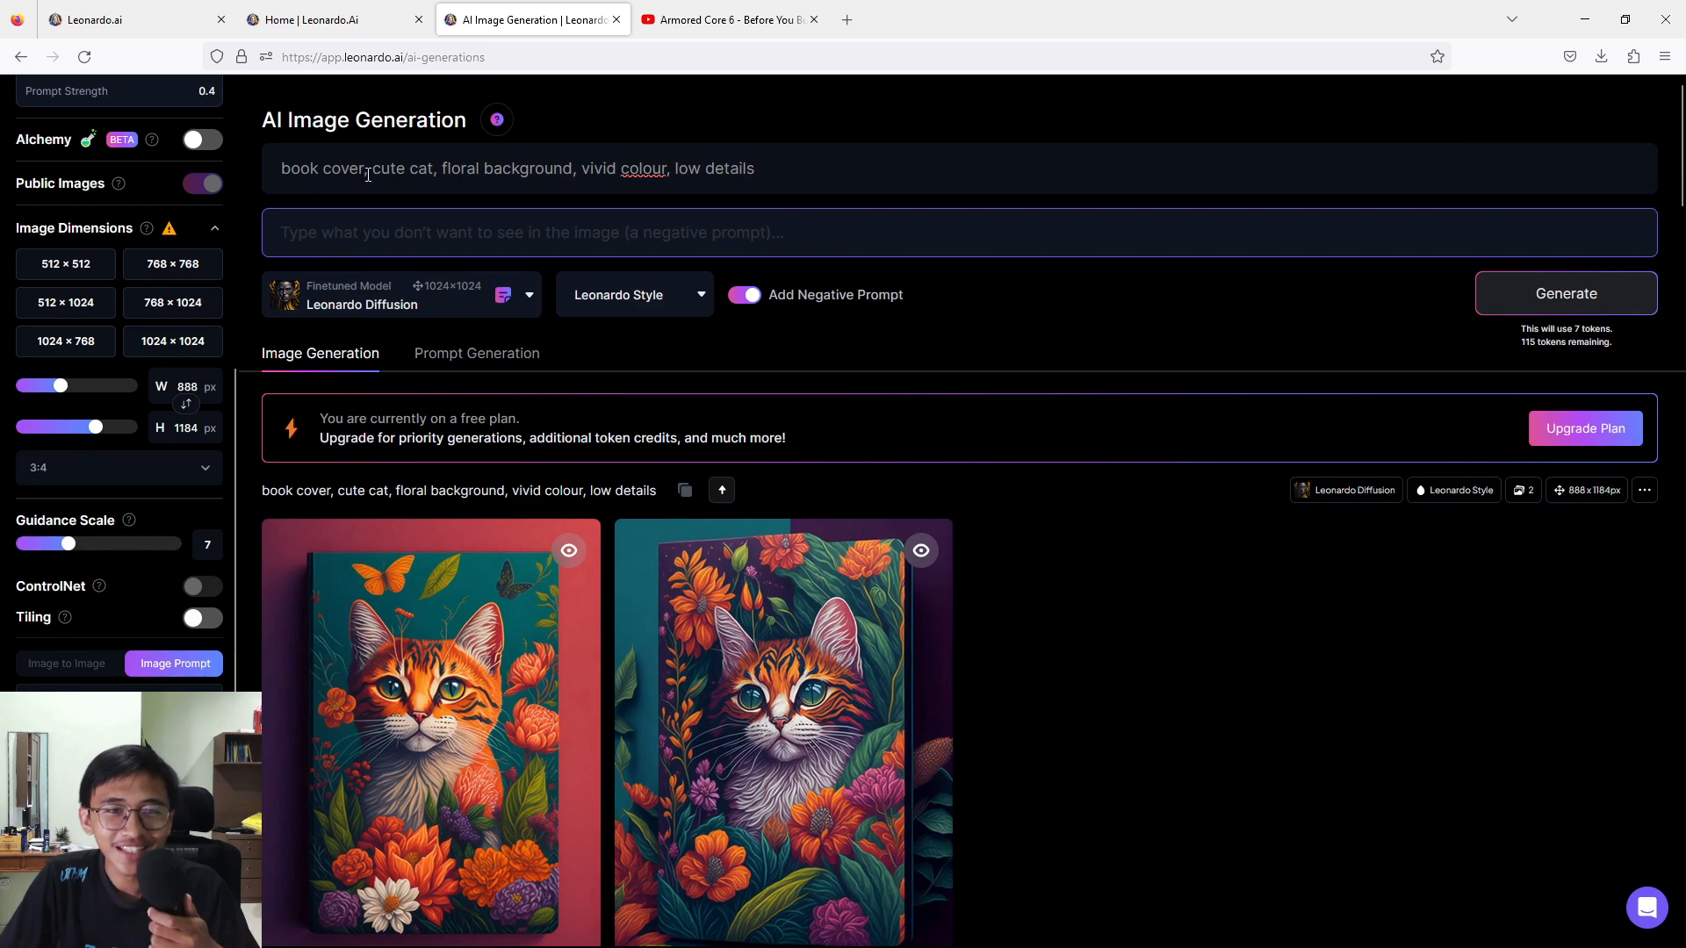
drag(372, 172, 265, 162)
key(BackSpace)
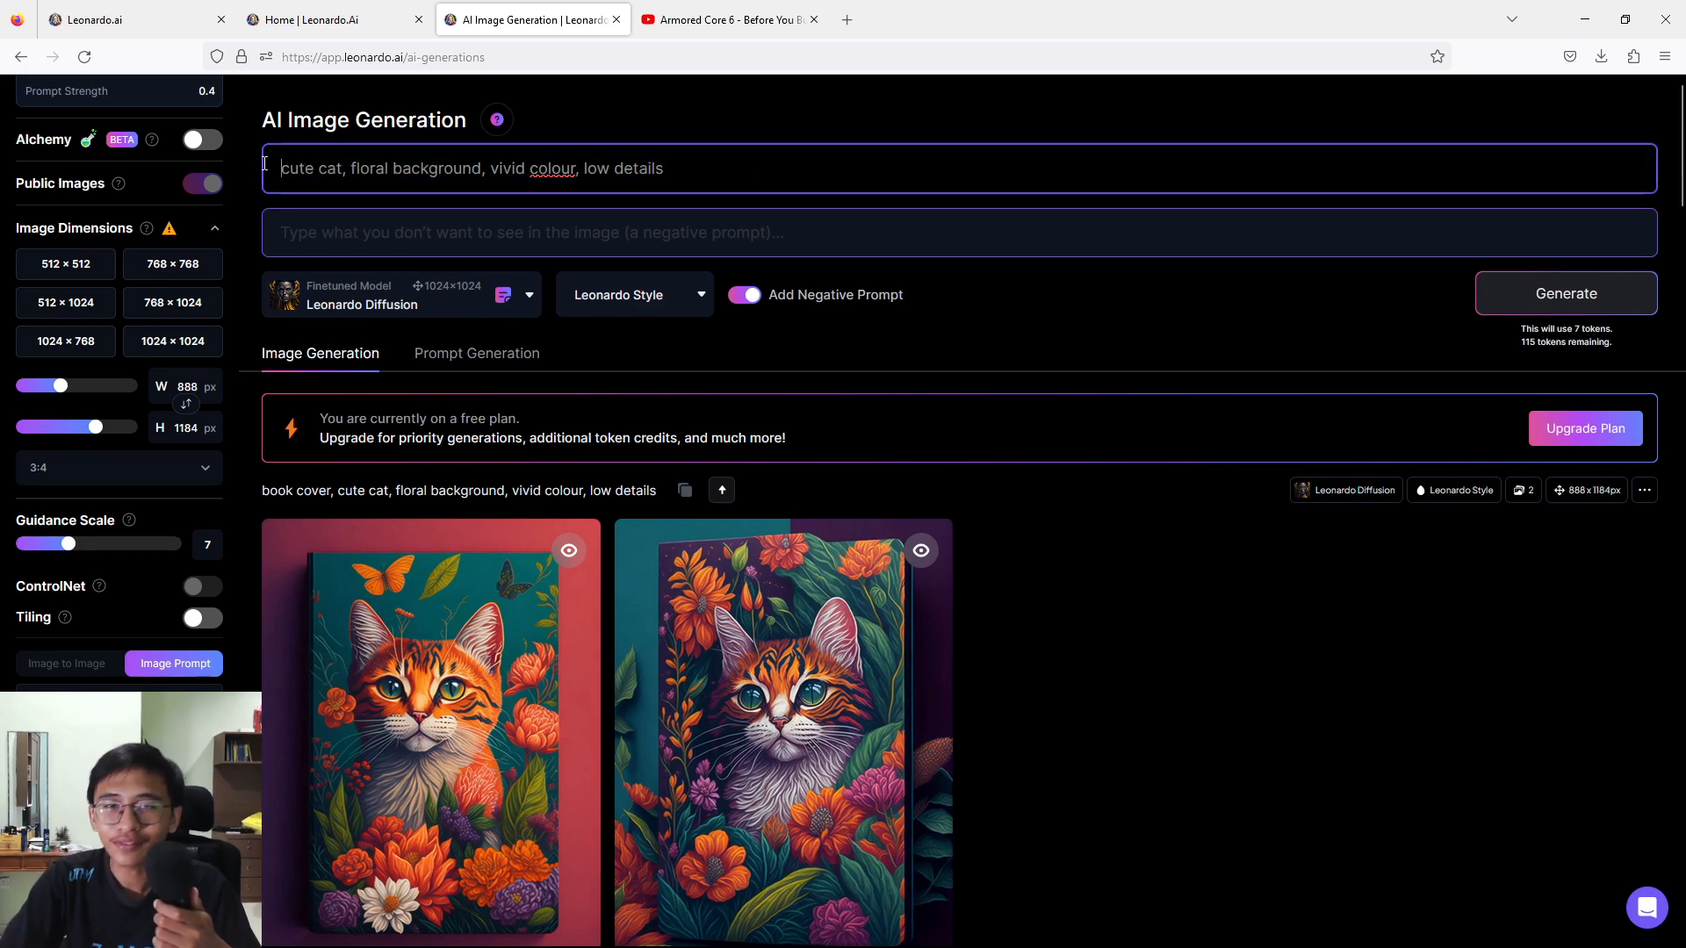
scroll(1430, 538, down, 1)
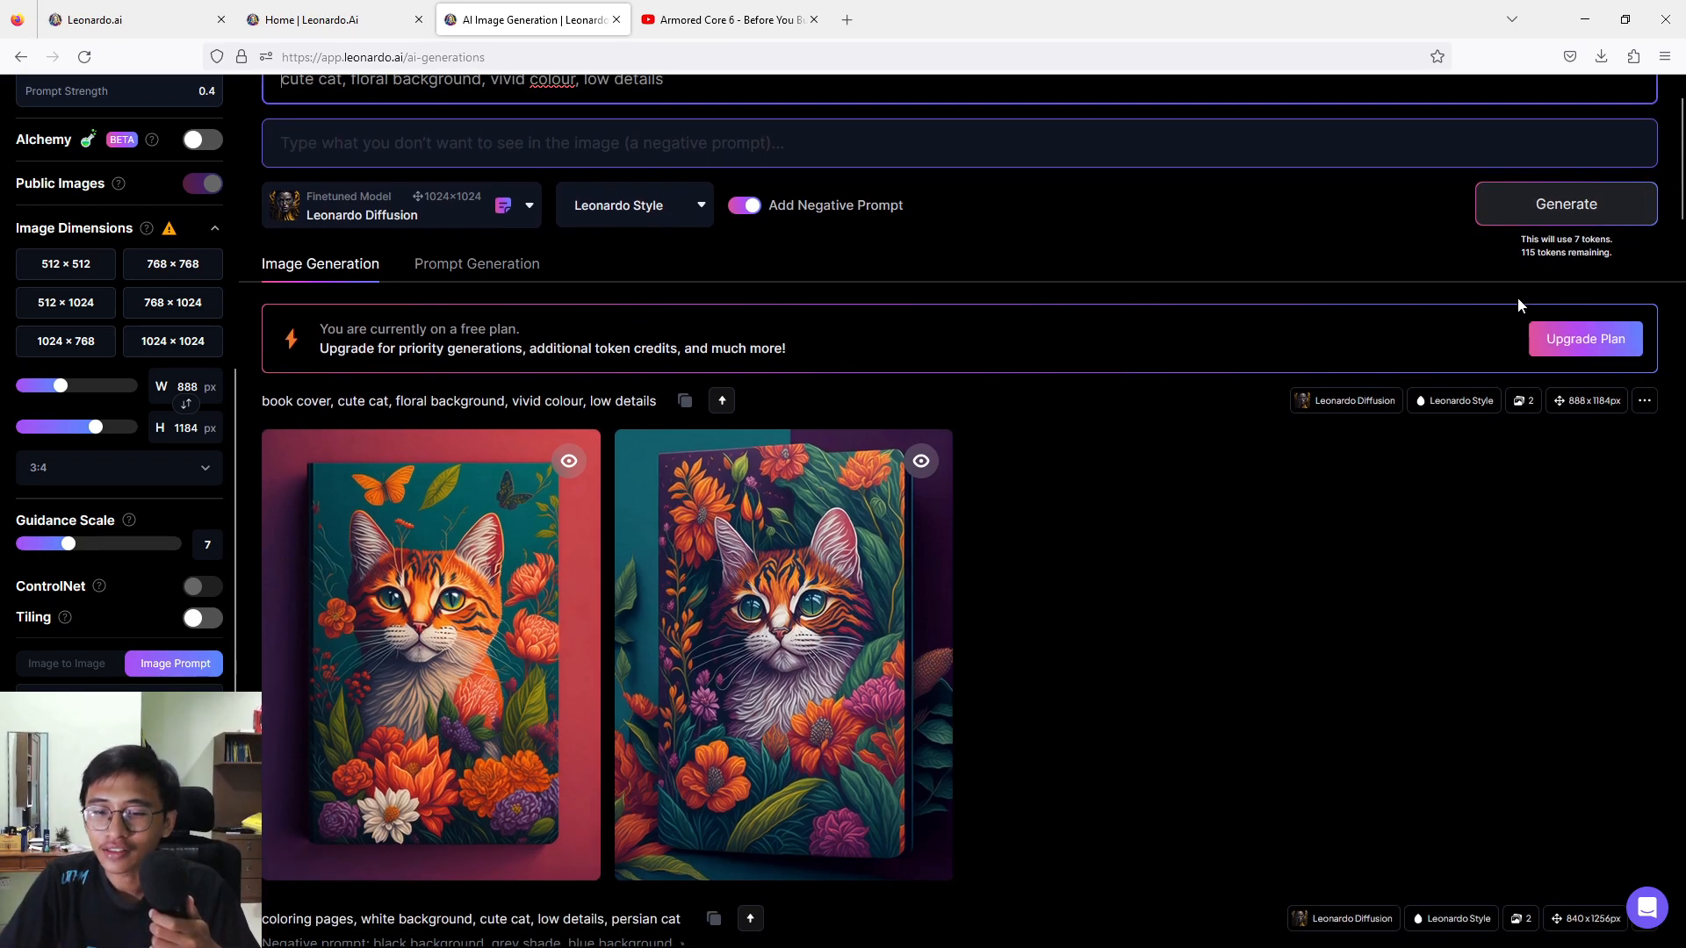
click(1529, 205)
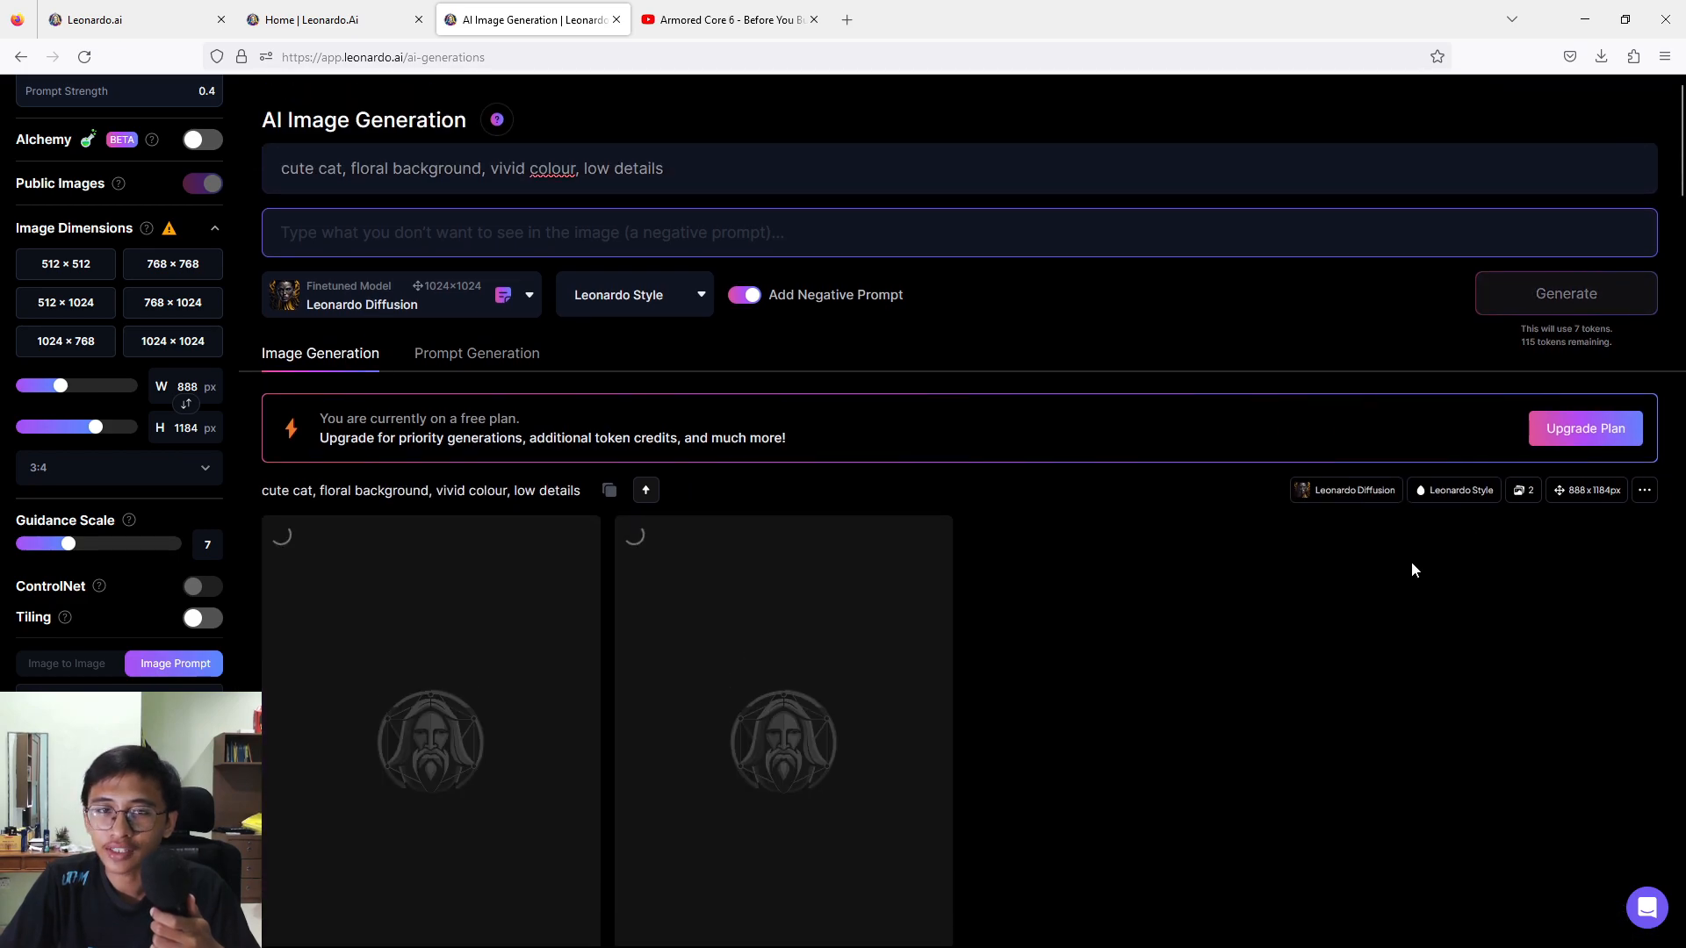
View both generated "vivid colour" cat images enlarged, then return to the generation history.
scroll(1410, 561, down, 2)
scroll(1409, 570, down, 2)
scroll(1410, 570, up, 2)
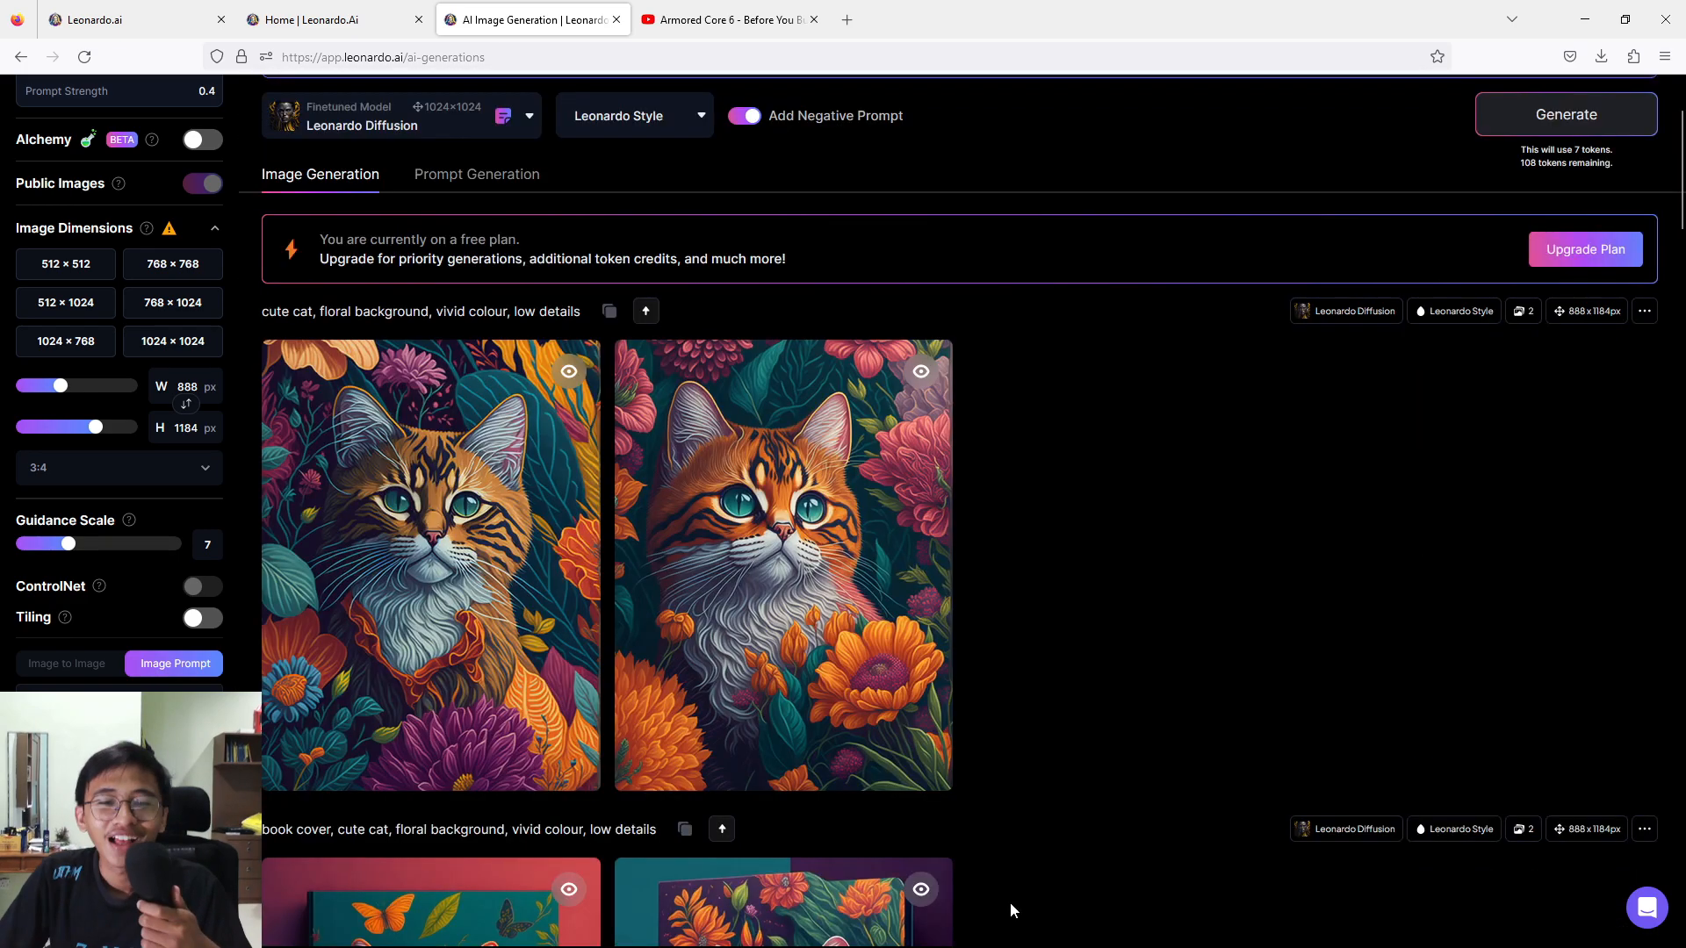
click(507, 631)
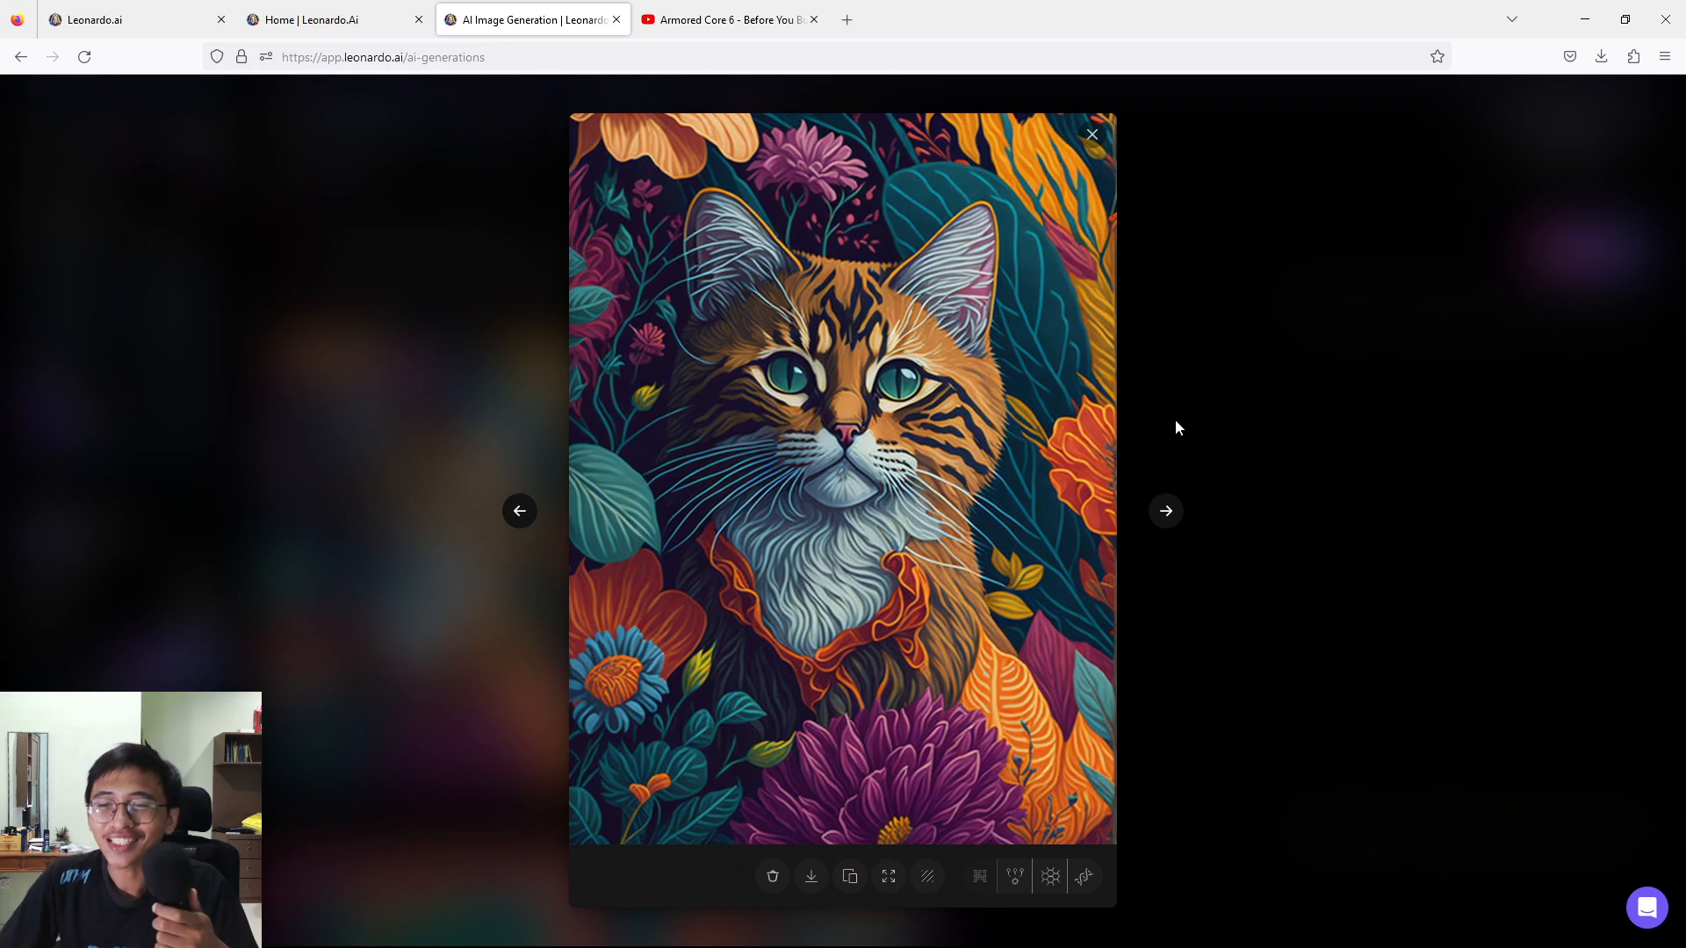
click(1166, 510)
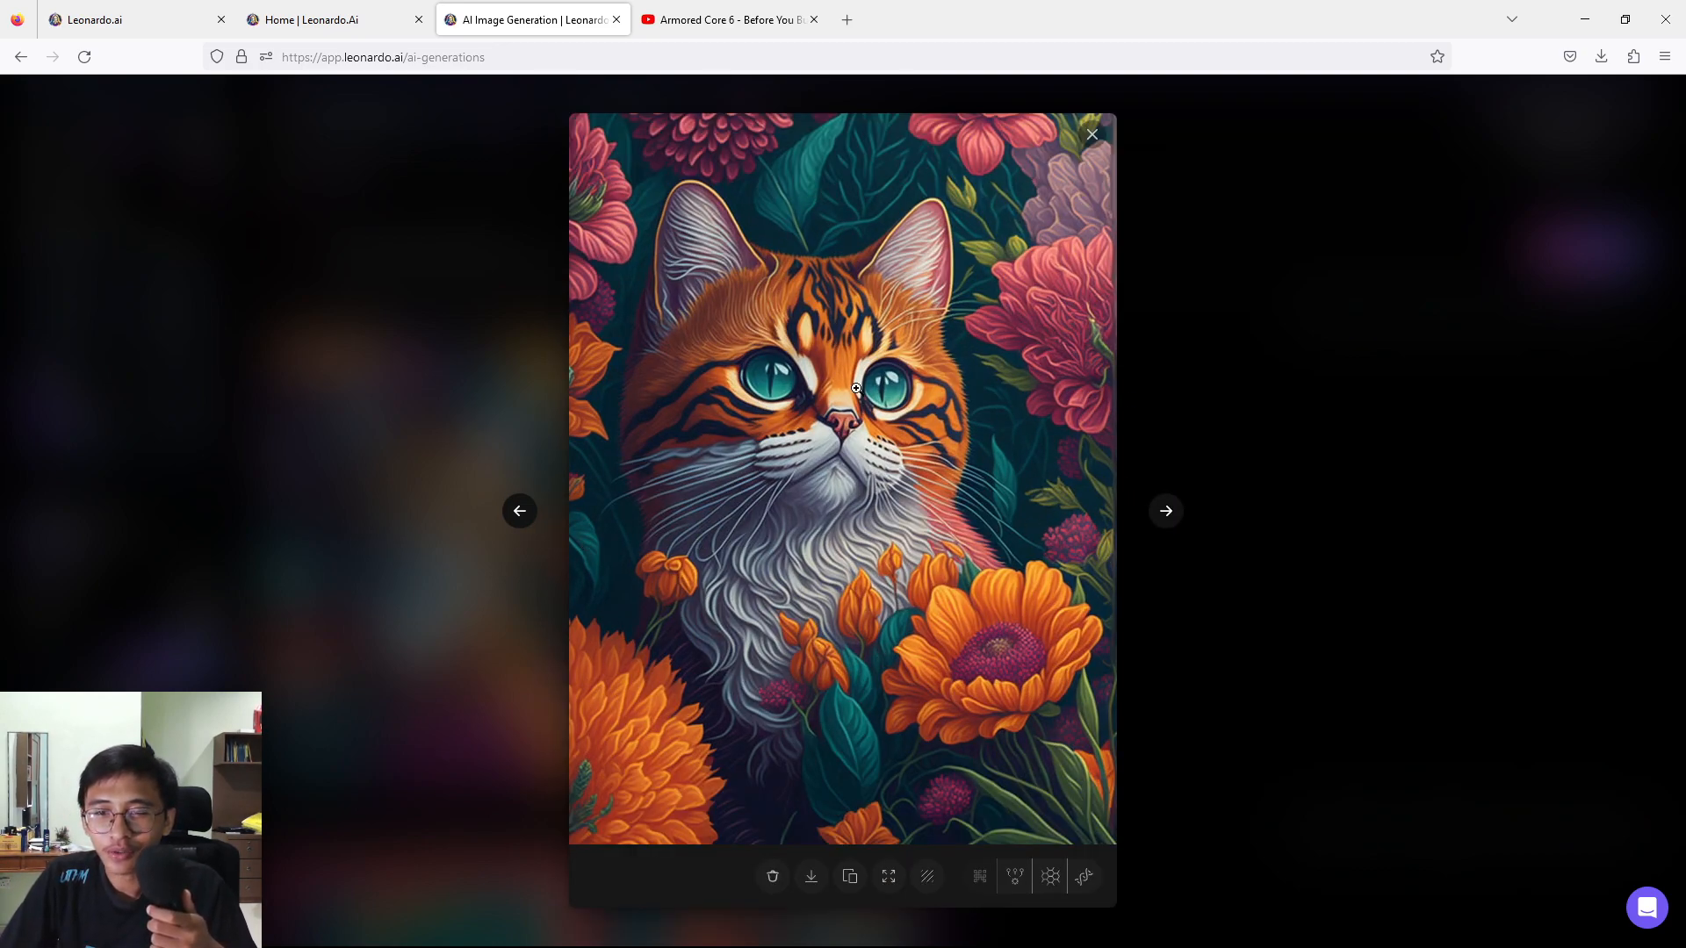
click(1372, 254)
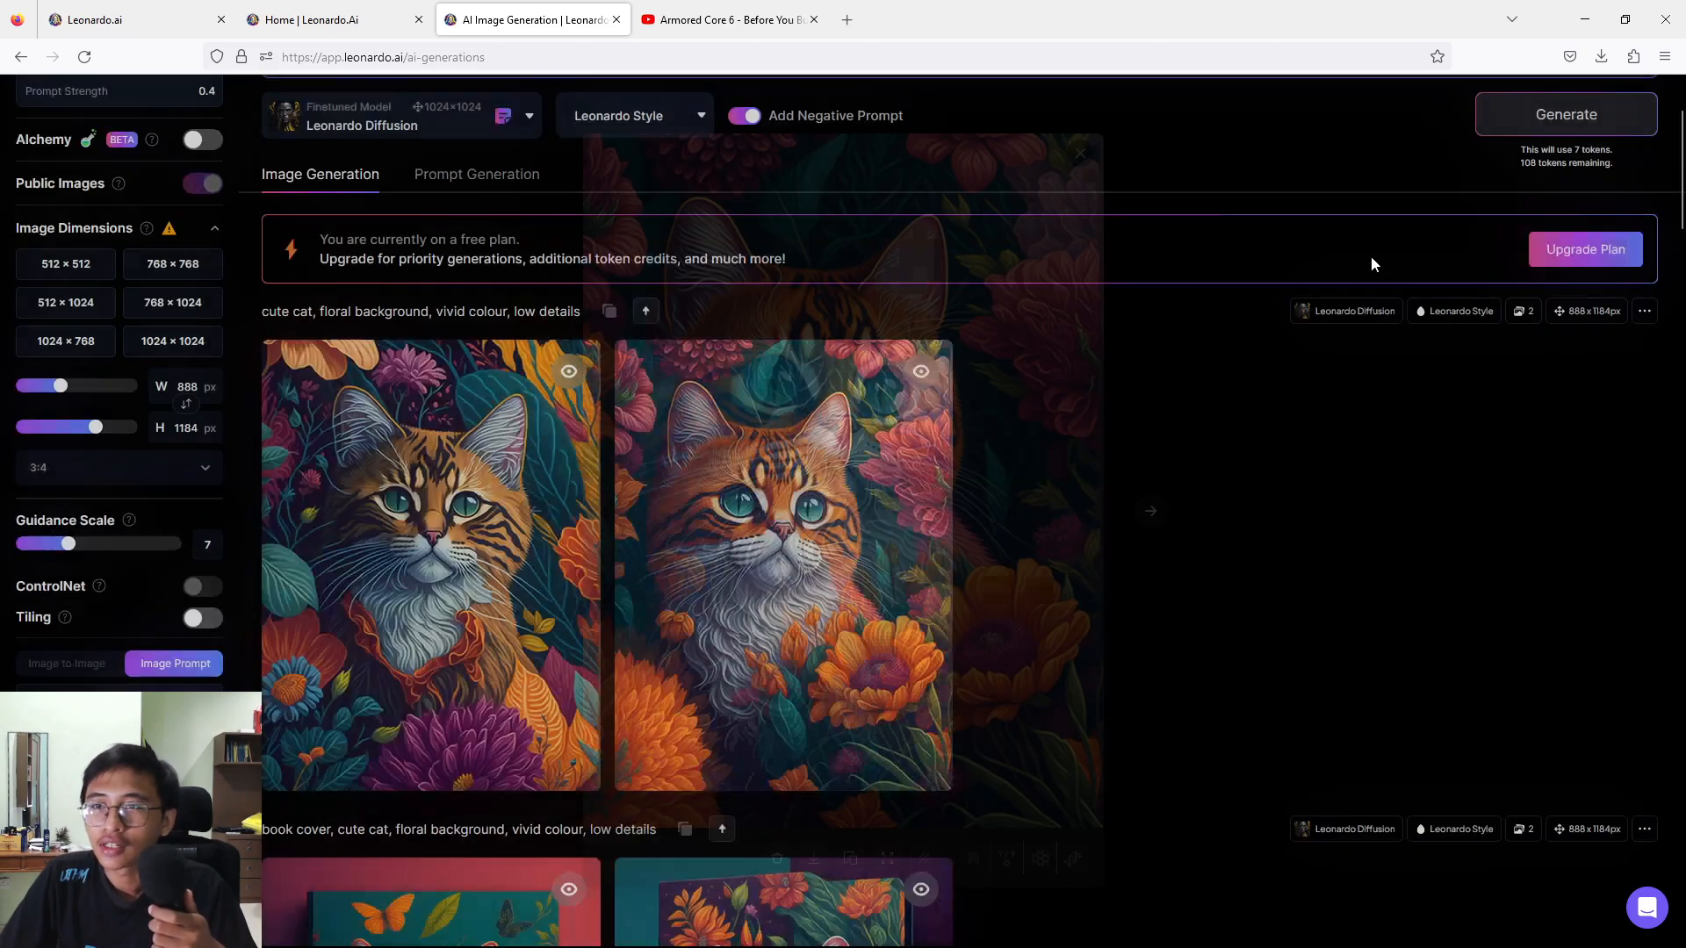
mouse_move(700, 538)
Replace "vivid" with "vibrant" in the prompt and generate the images again.
scroll(446, 146, up, 2)
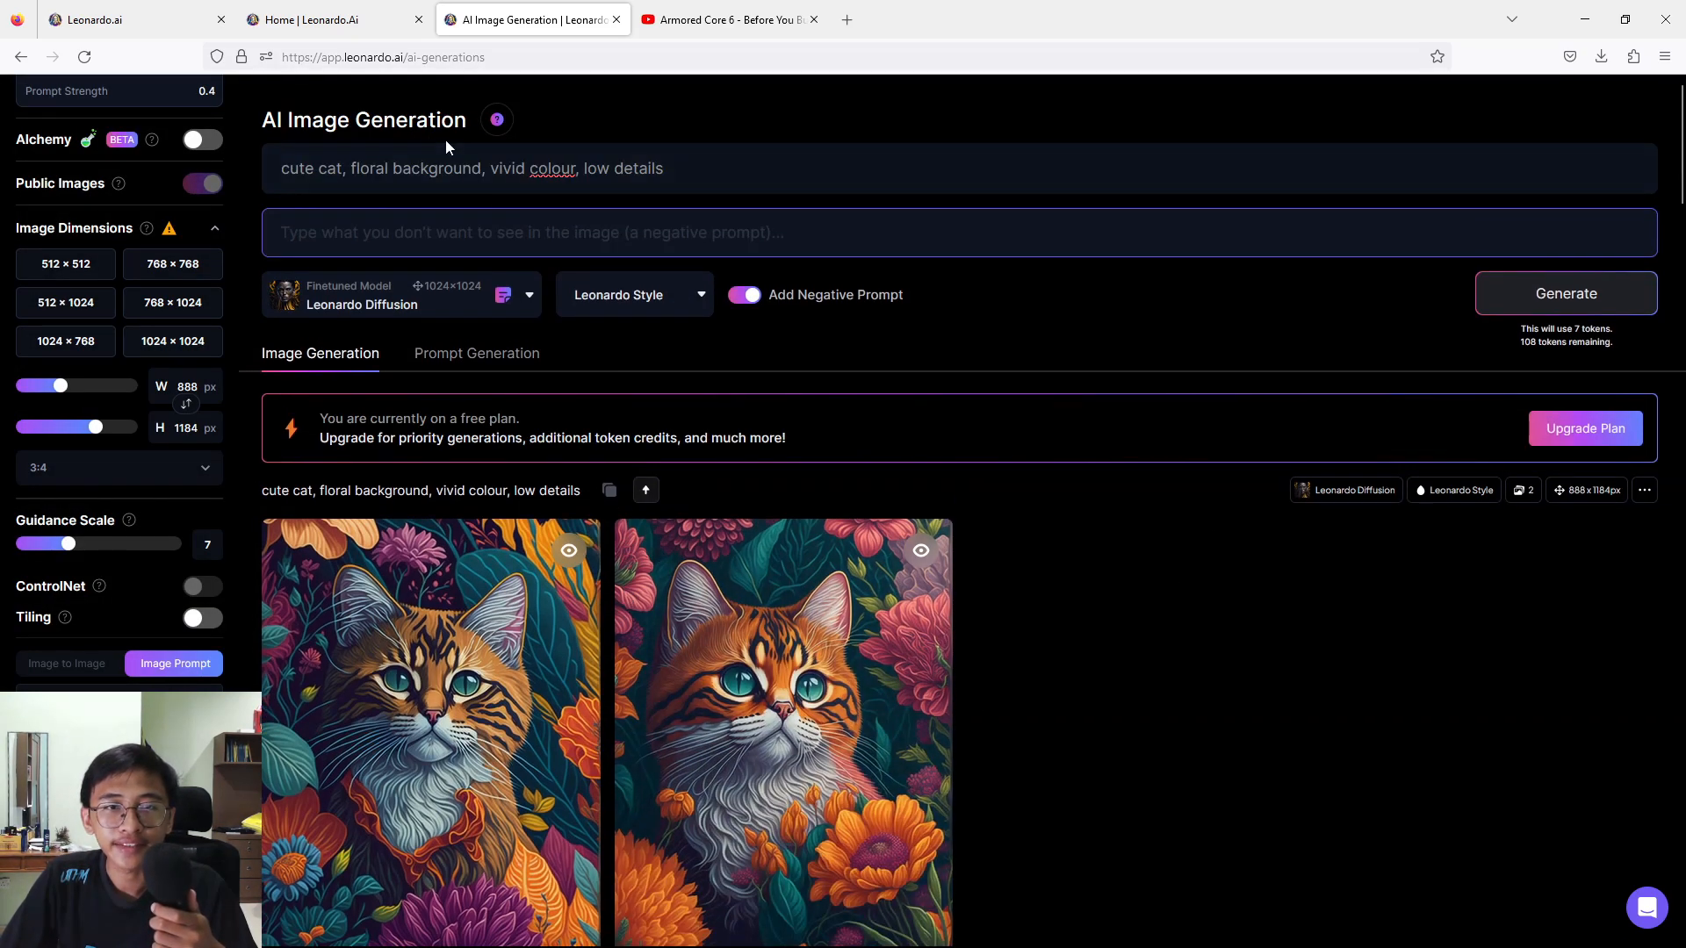
drag(528, 169, 507, 170)
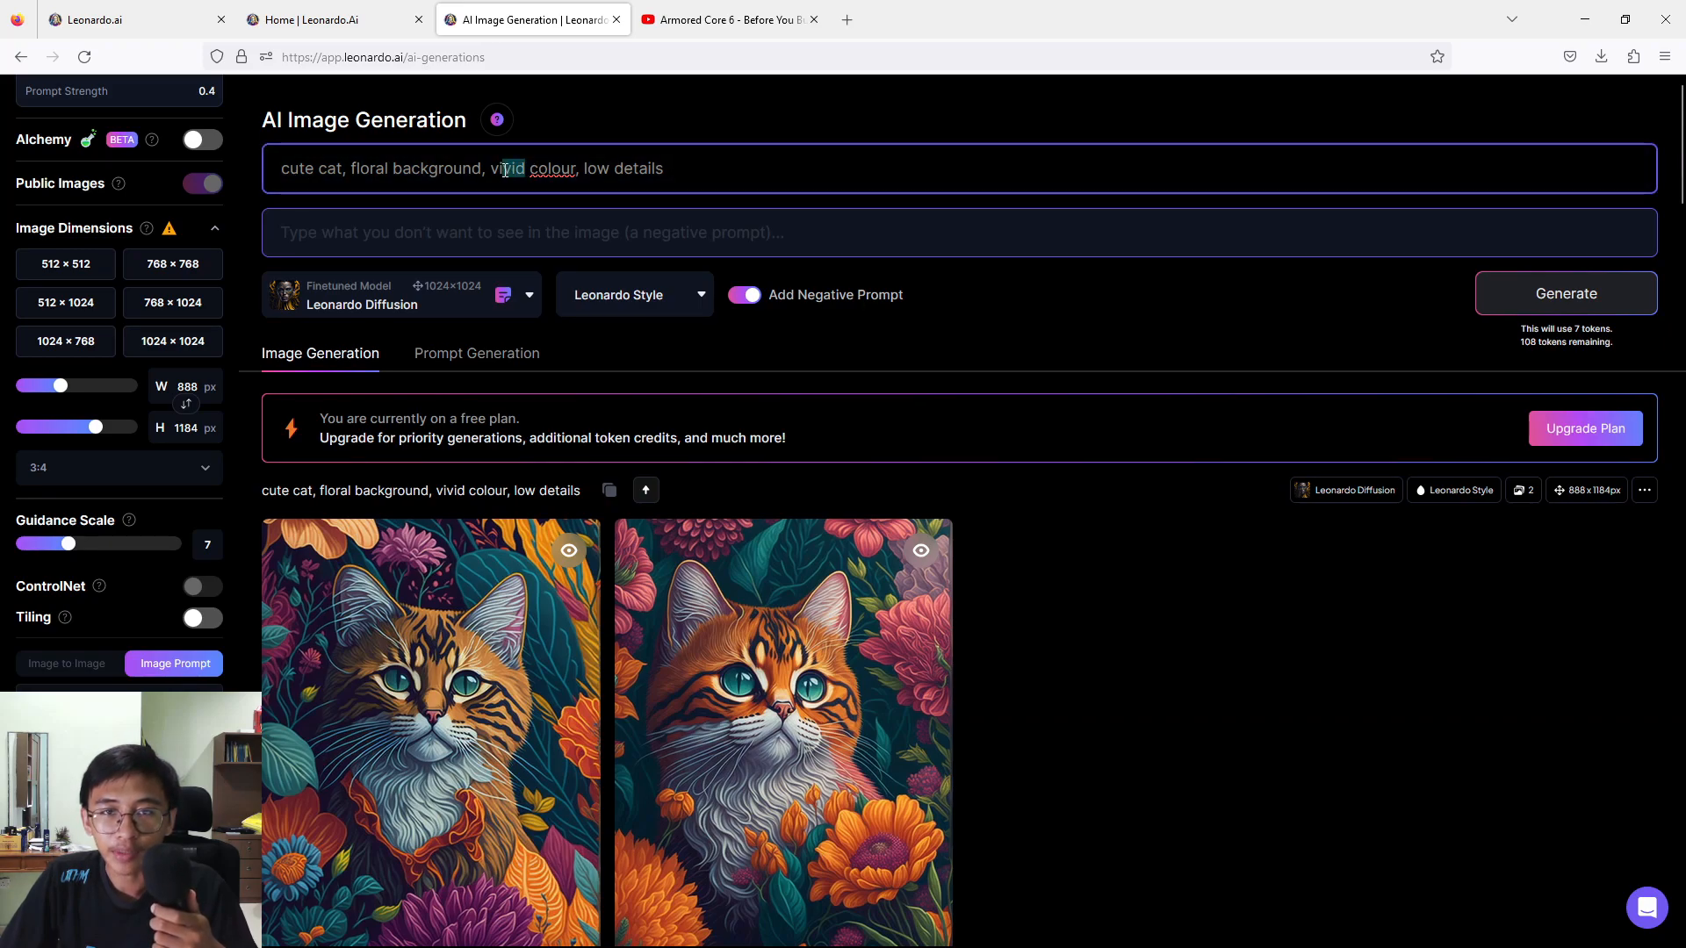
text(brant)
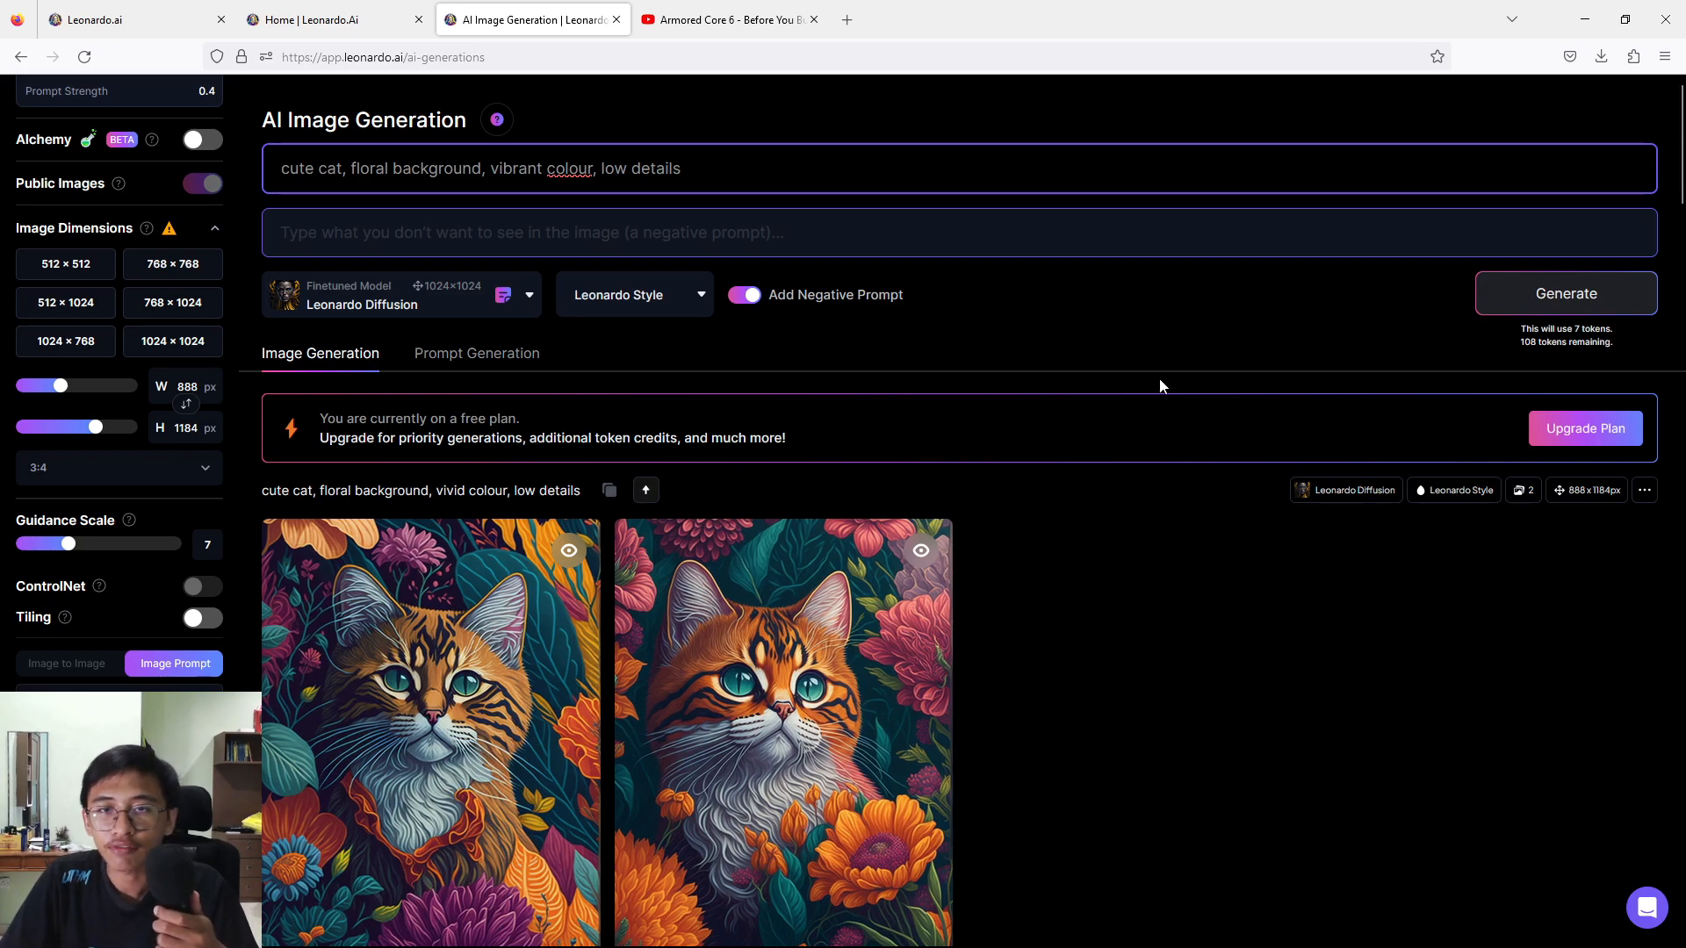
scroll(1089, 615, down, 3)
scroll(1171, 562, up, 3)
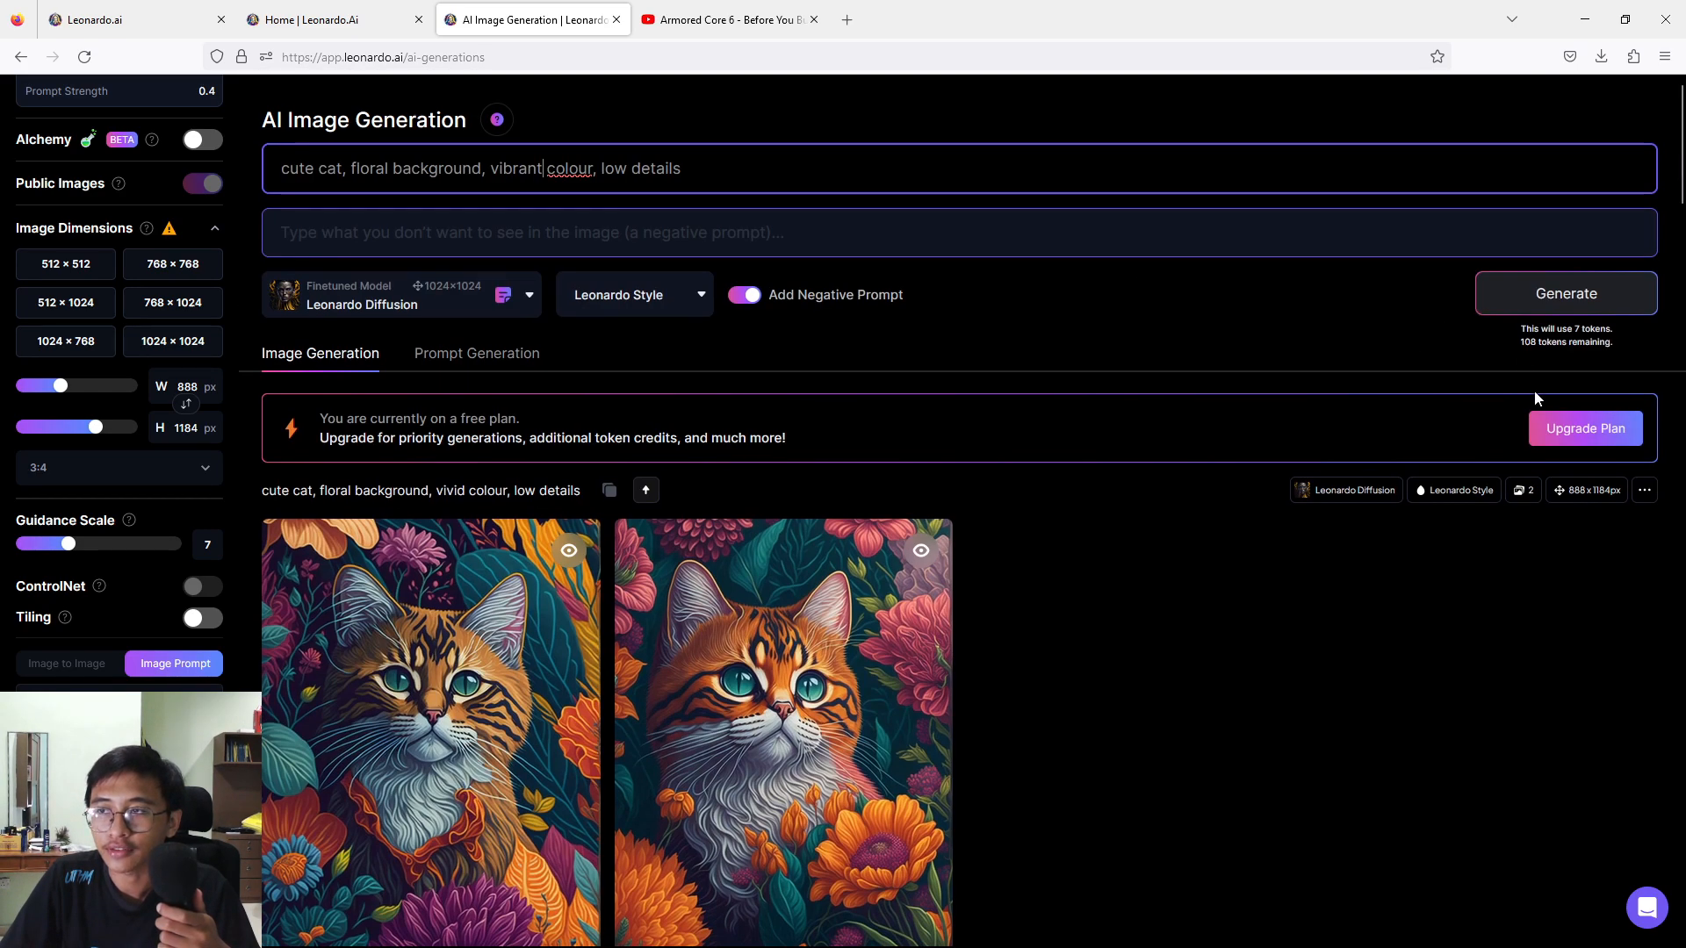
click(1599, 301)
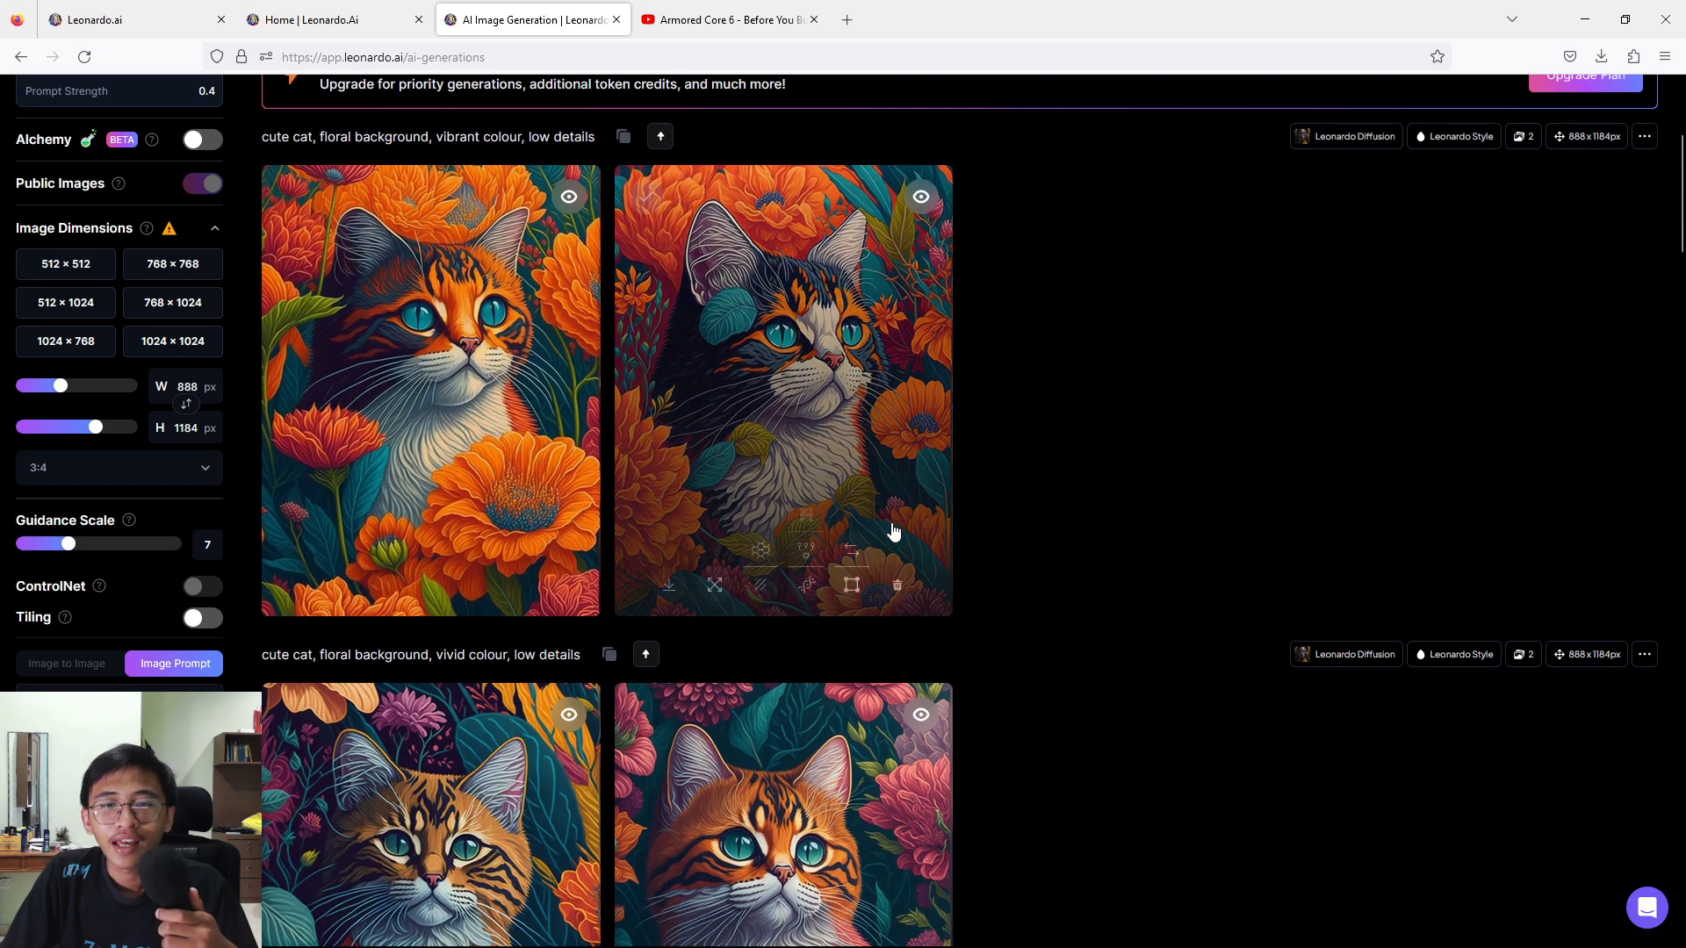
View both generated "vibrant colour" cat images enlarged, then close the preview.
scroll(892, 535, up, 1)
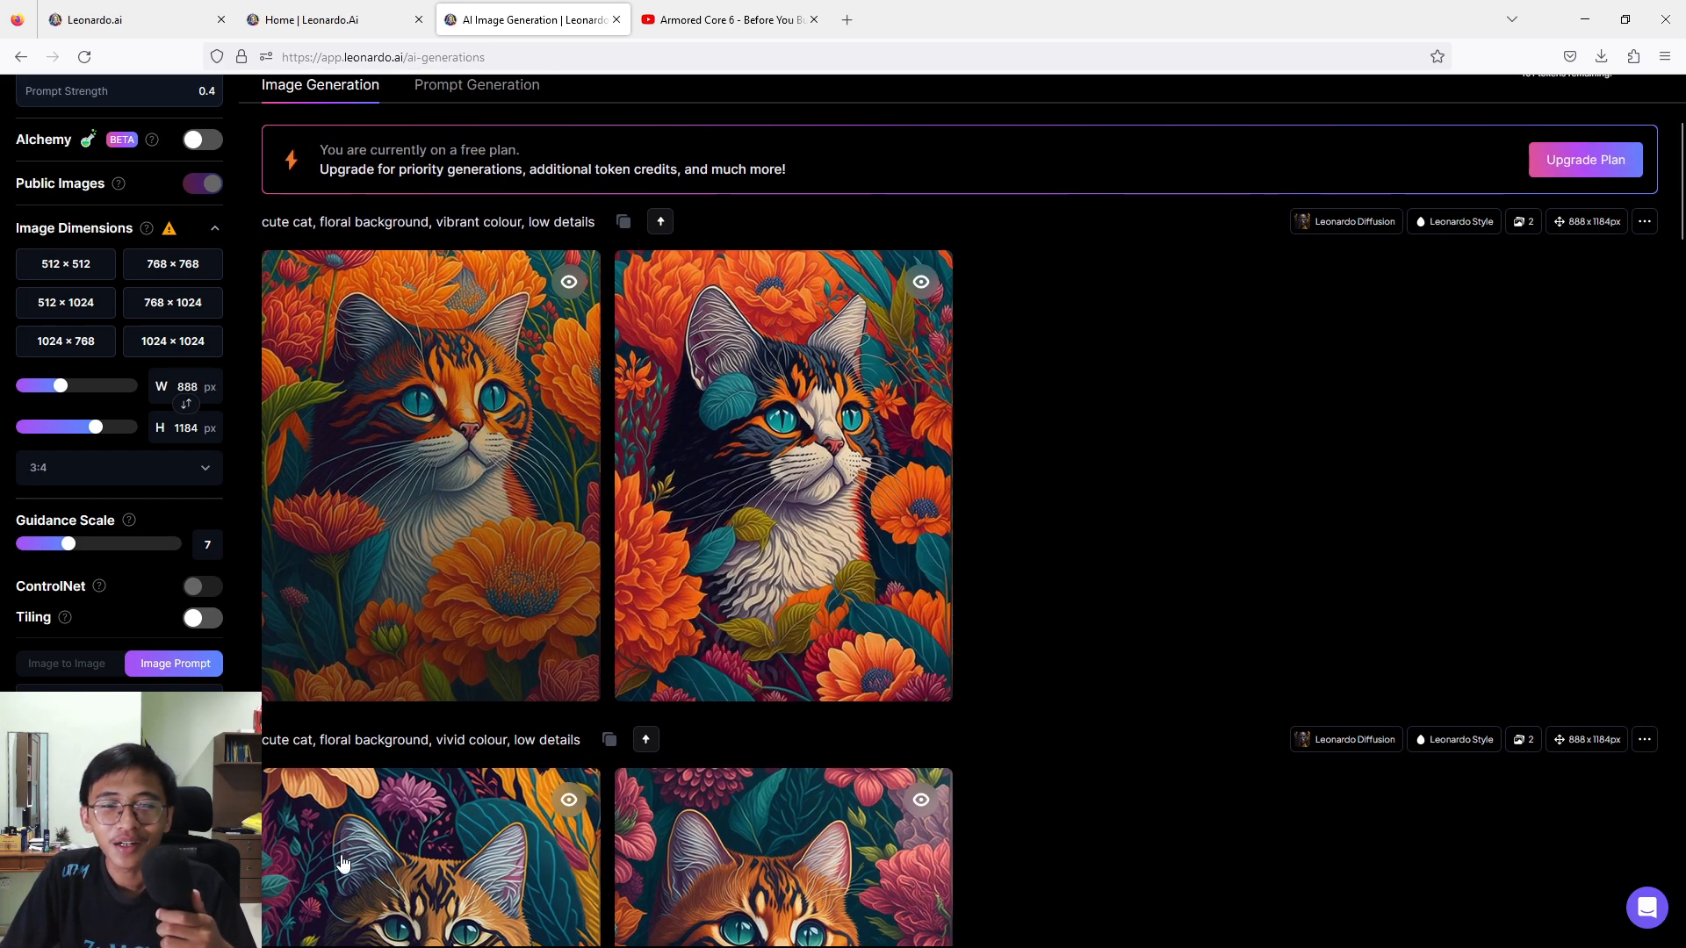
click(472, 499)
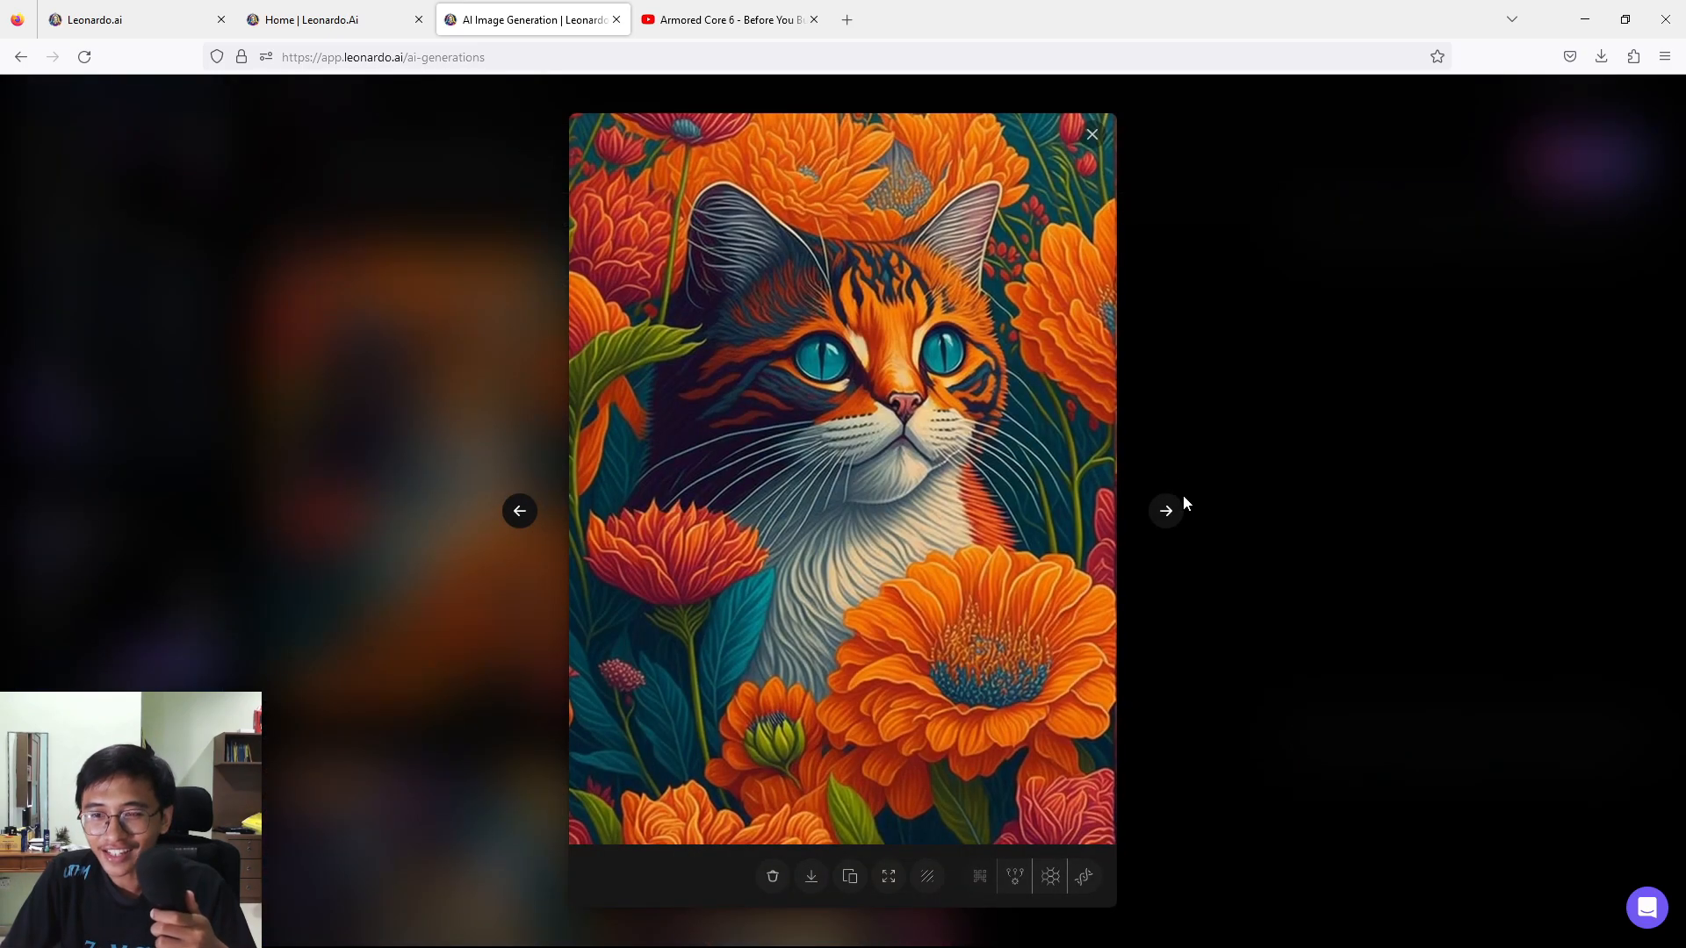
click(1168, 512)
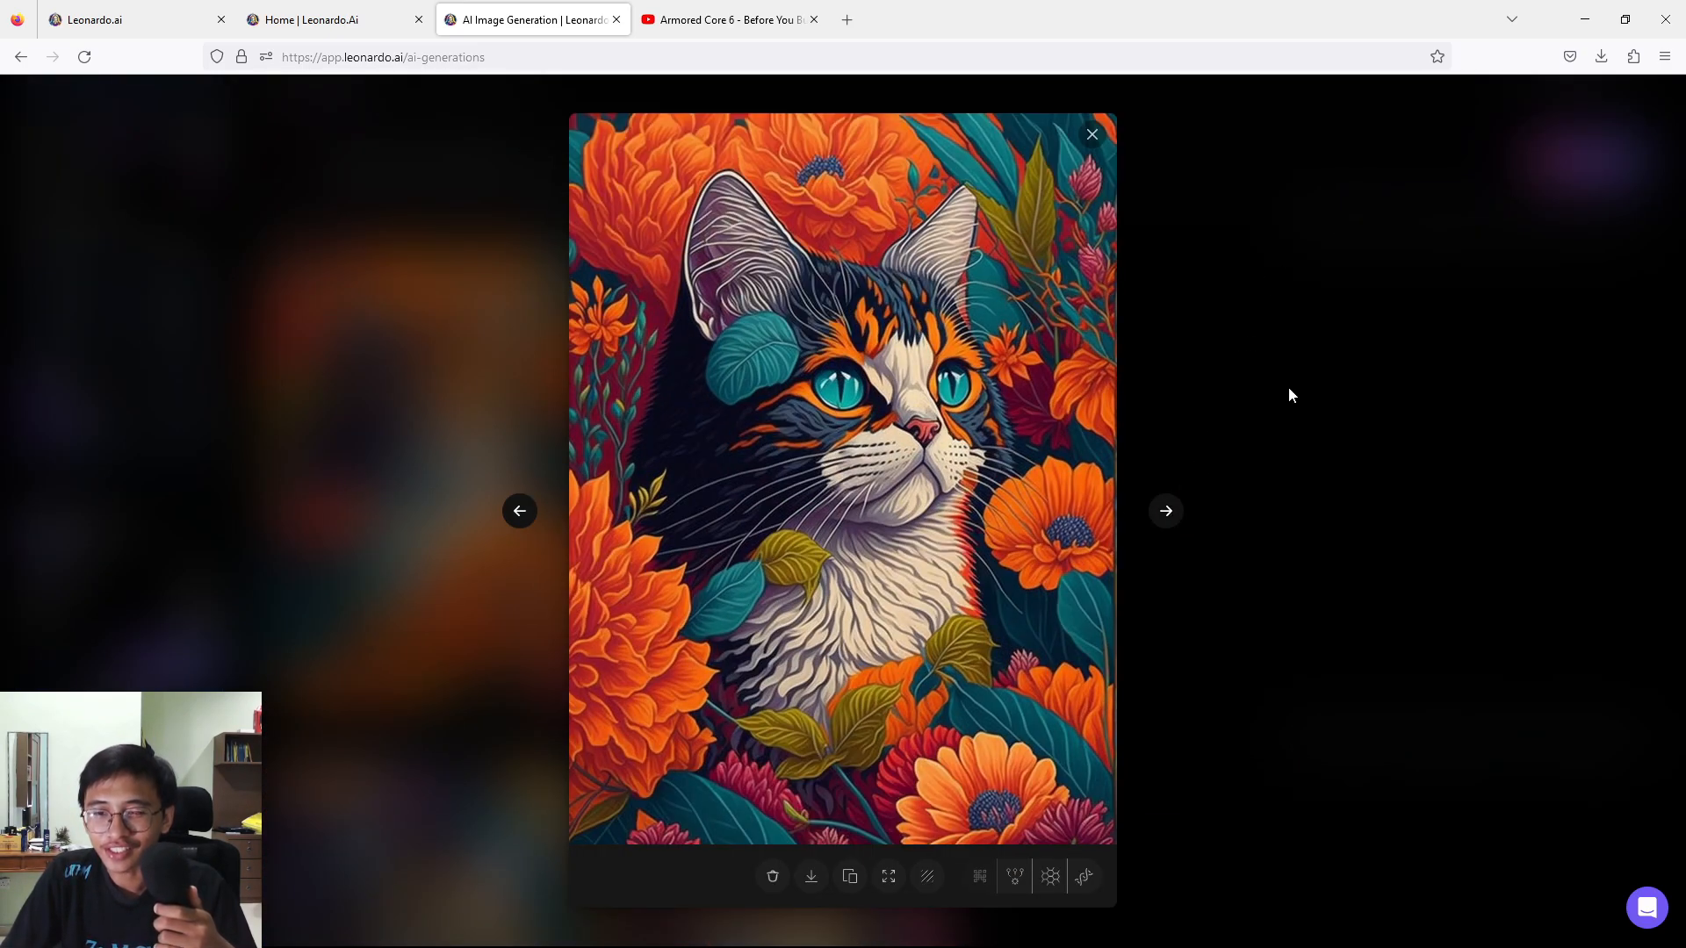
click(1289, 388)
Compare the vibrant and vivid colour cat images in the generation history, and open the first vibrant one.
scroll(742, 566, down, 5)
scroll(503, 590, up, 2)
scroll(546, 337, up, 3)
scroll(546, 351, down, 3)
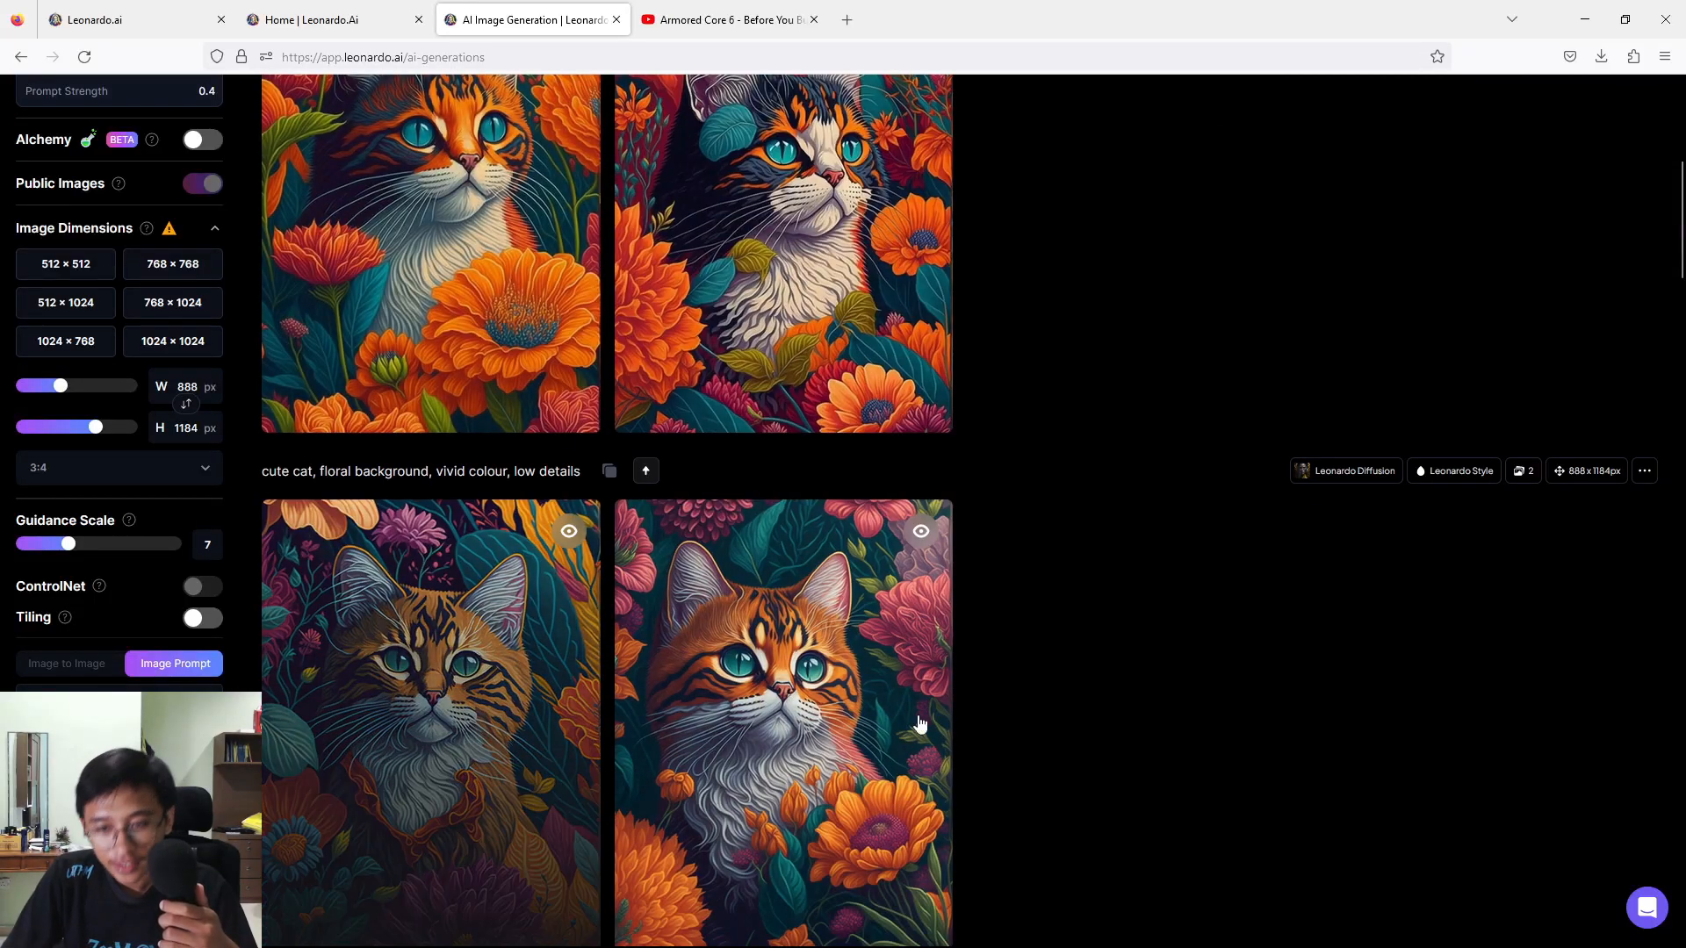
scroll(704, 331, up, 2)
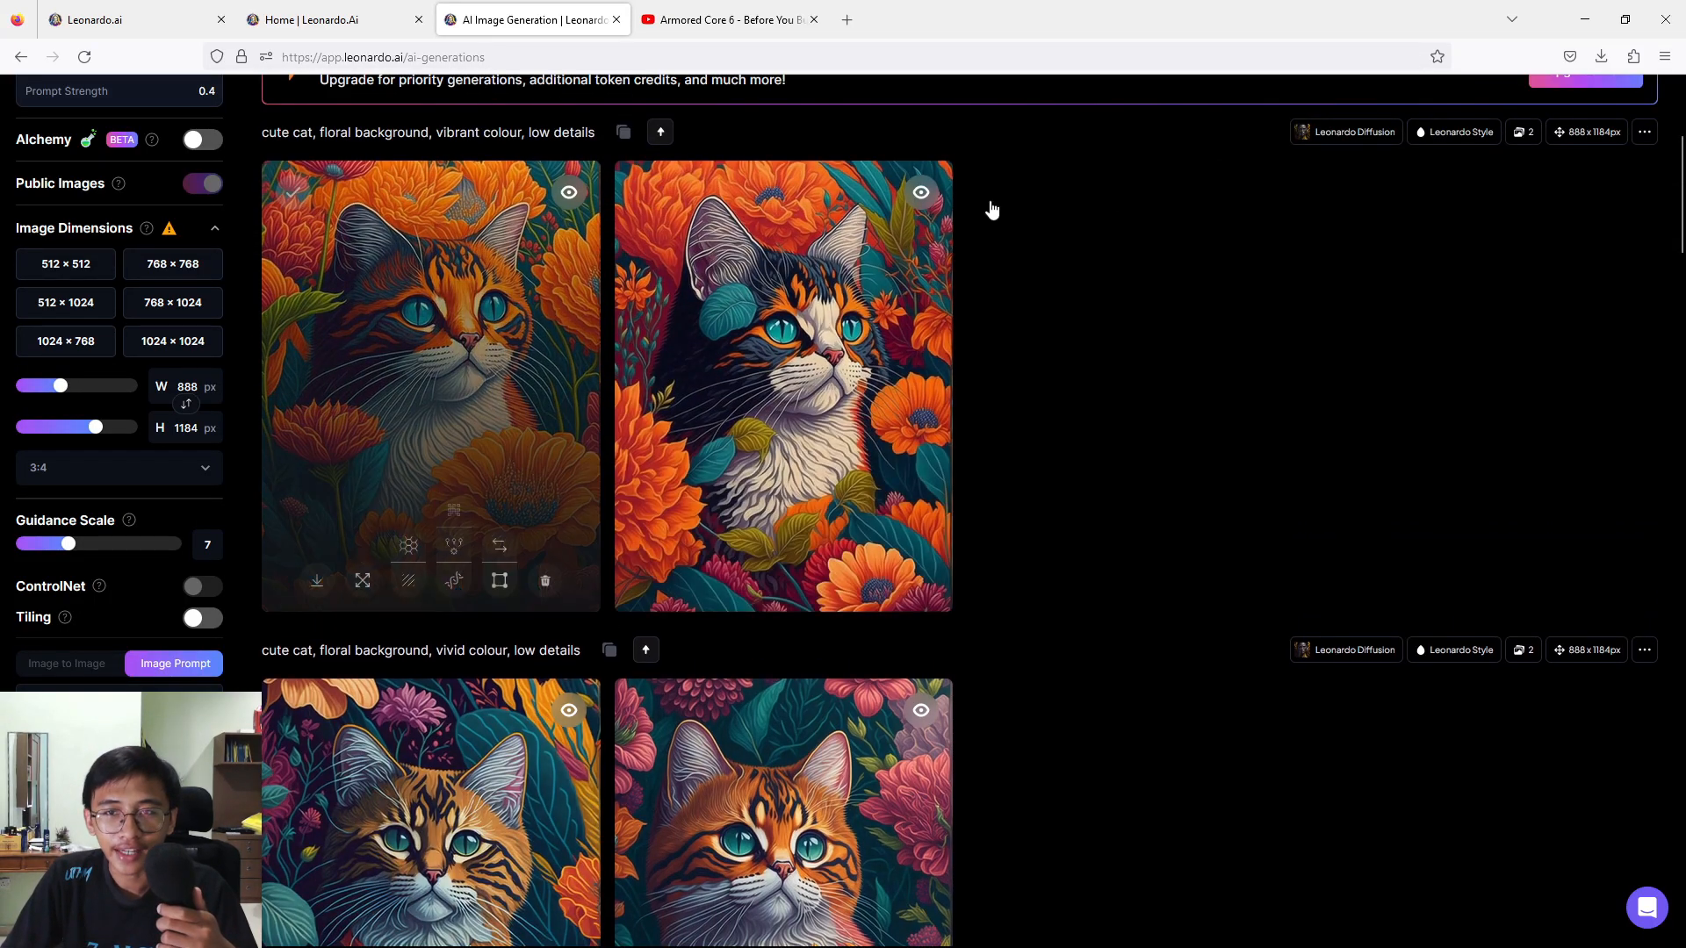
scroll(723, 614, down, 2)
scroll(724, 378, up, 1)
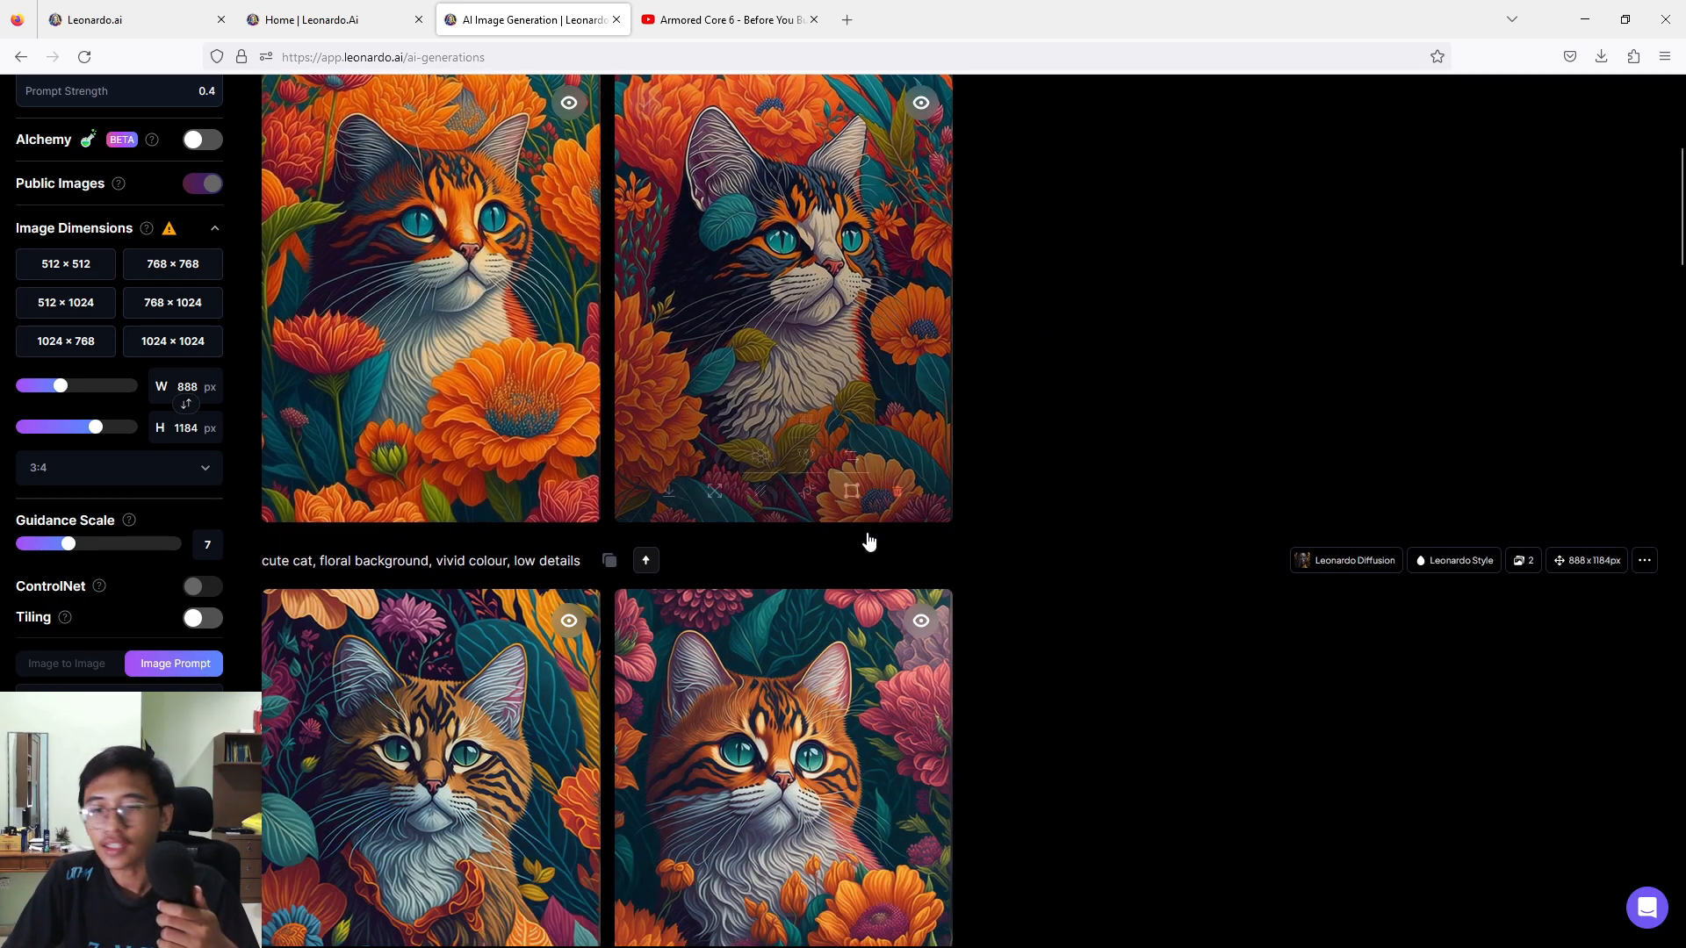
scroll(869, 562, down, 2)
scroll(553, 508, up, 3)
scroll(457, 578, up, 2)
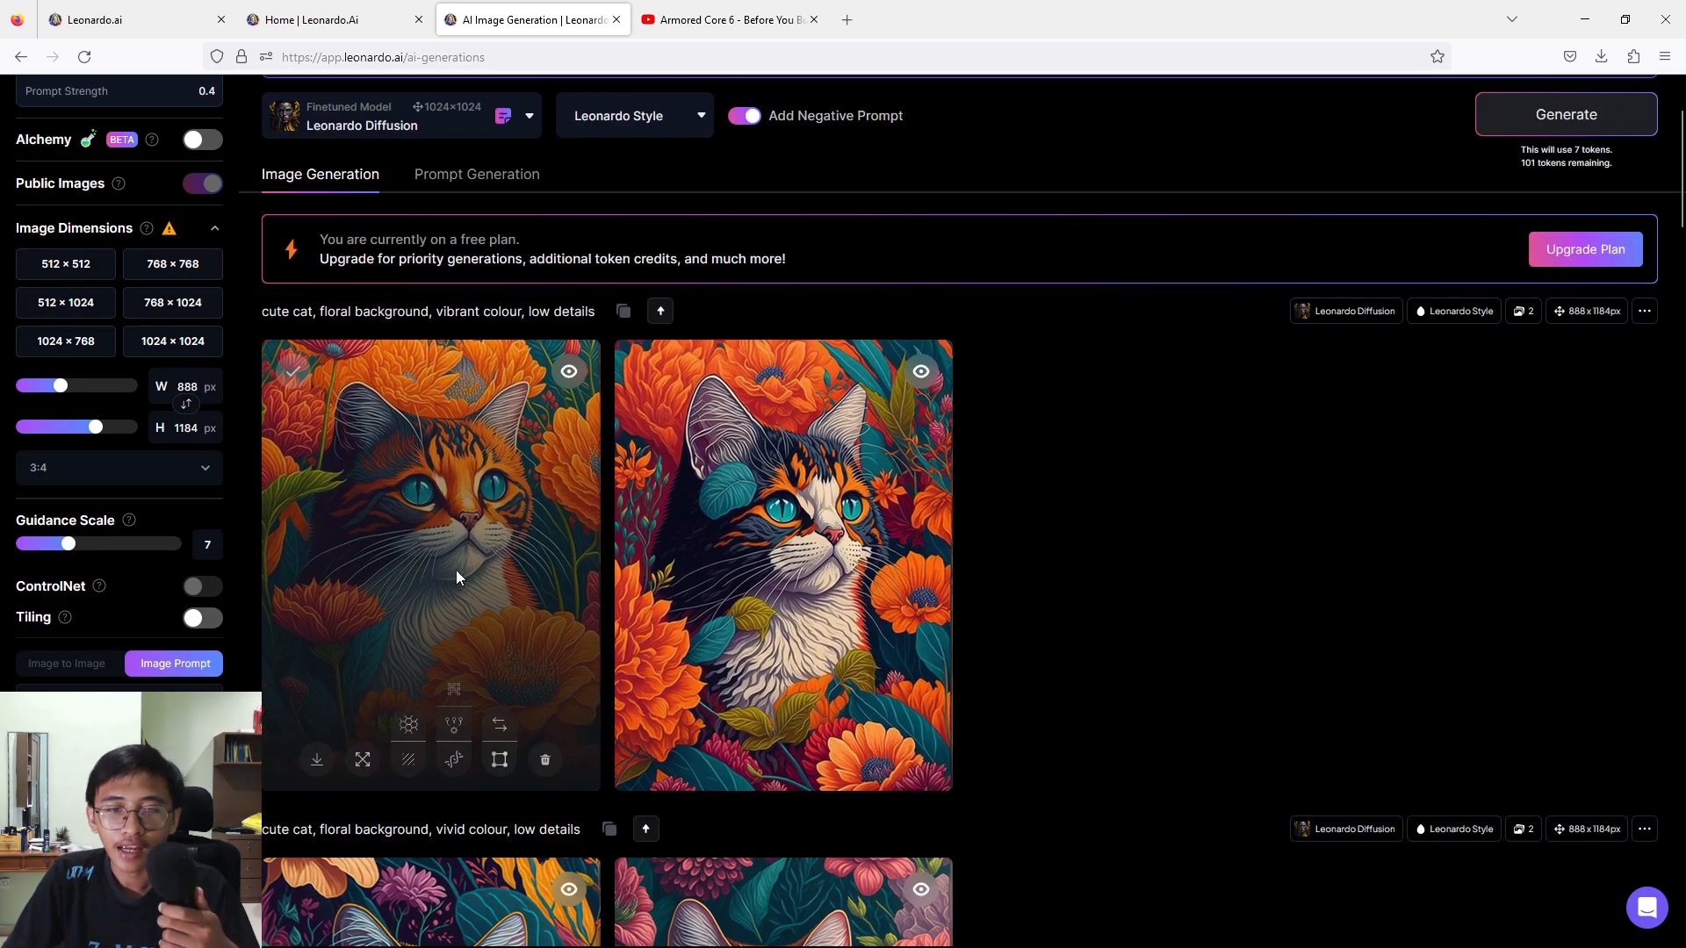
click(457, 578)
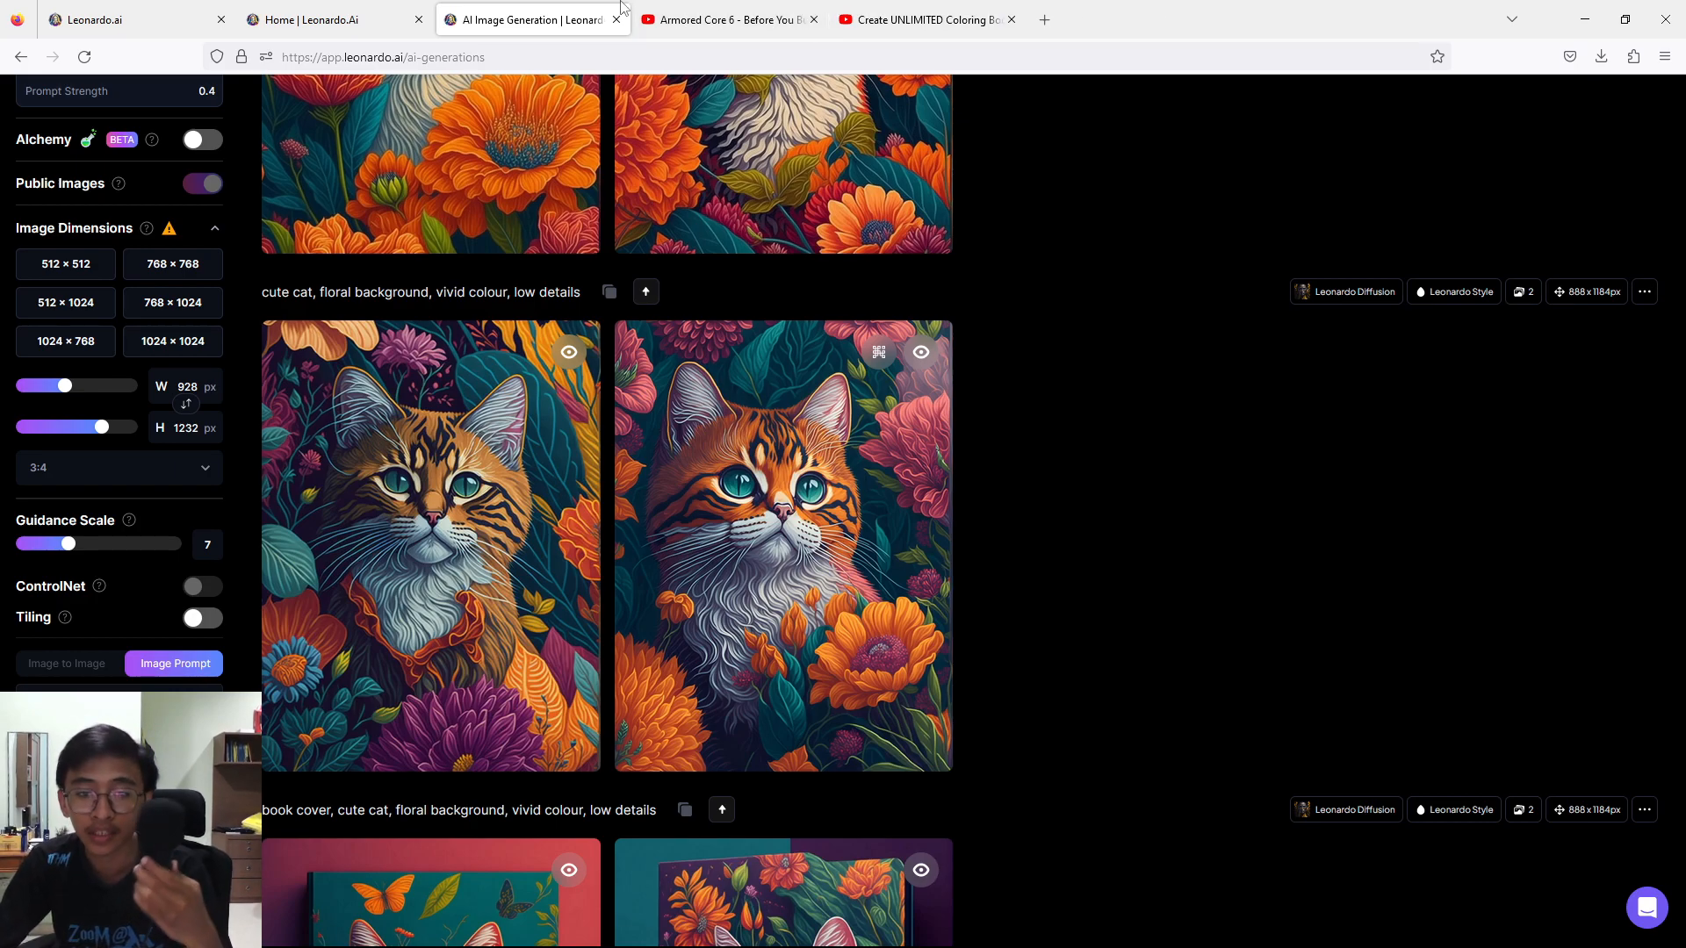
Create an alternate upscaled version of the first "vivid colour" cat image.
click(497, 523)
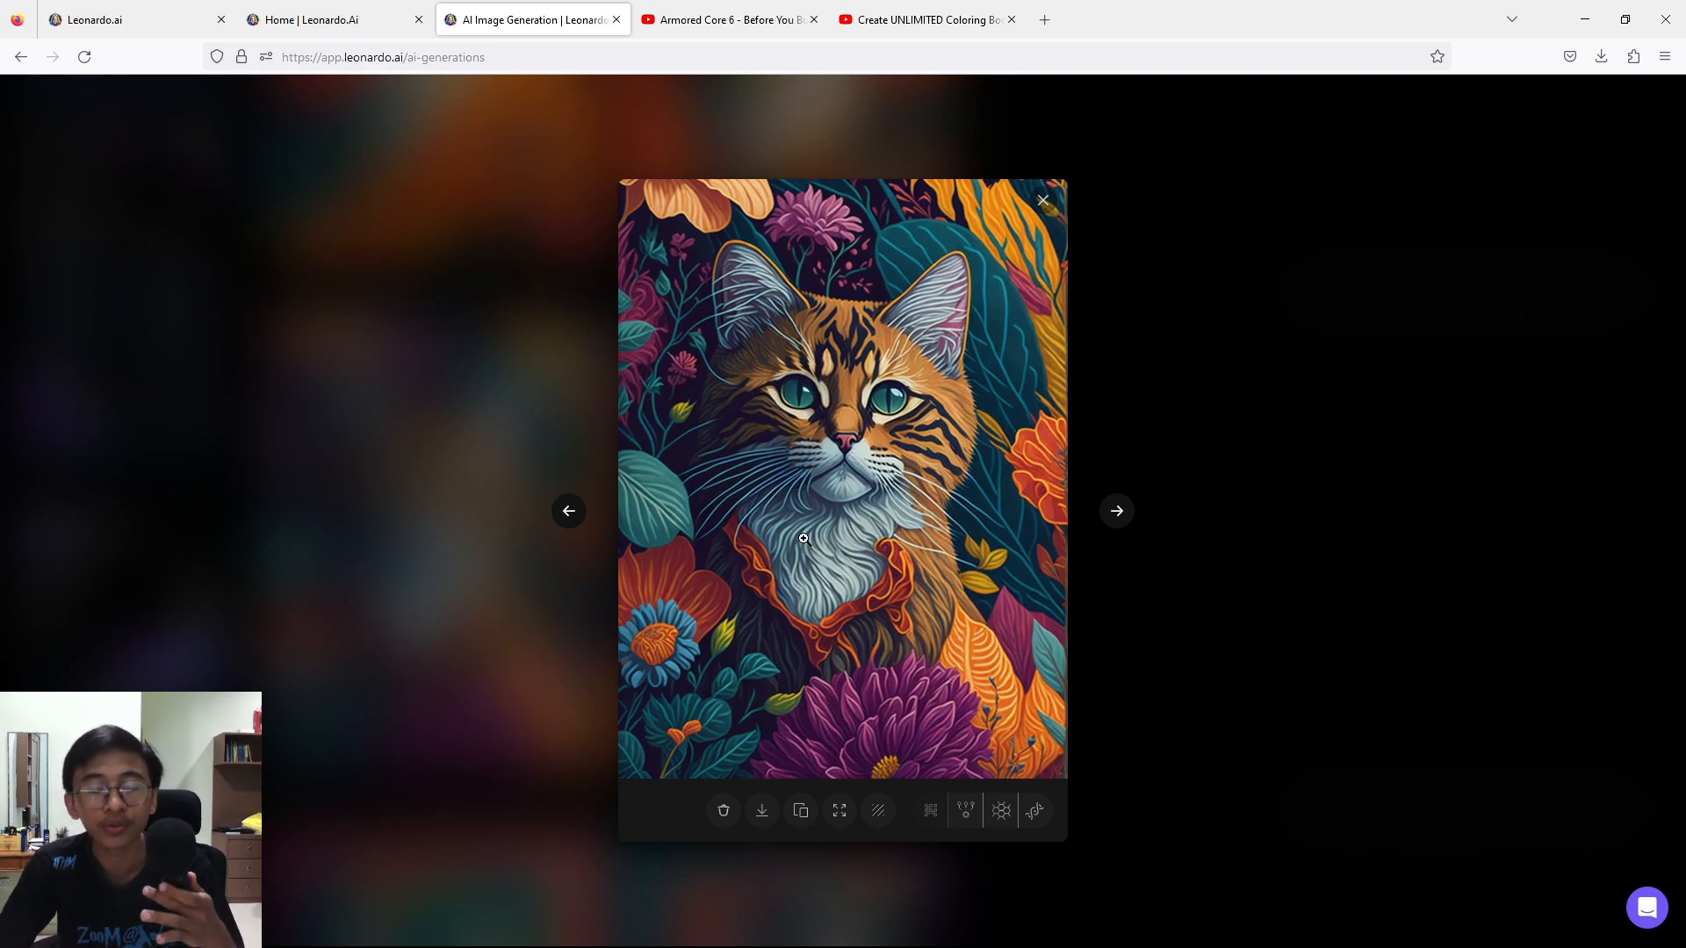
click(965, 816)
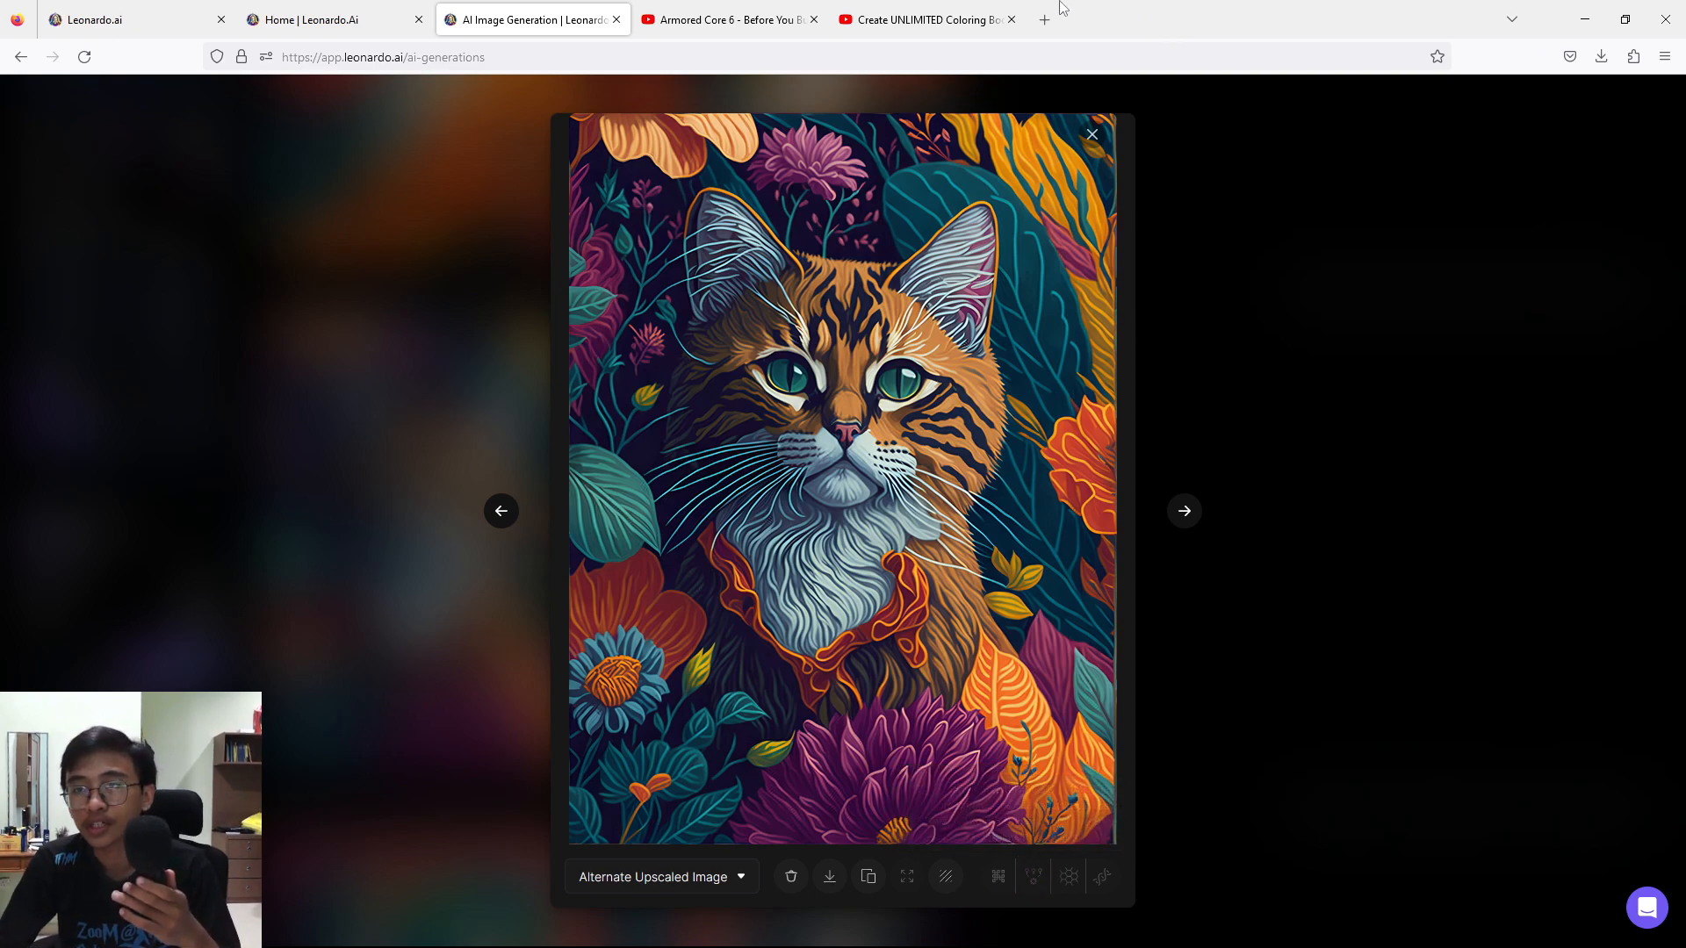
Open upscale.media in a new tab and upload the image Leonardo_Diffusion_cute_cat_floral_background_vibrant_colour_l_1.
click(1045, 19)
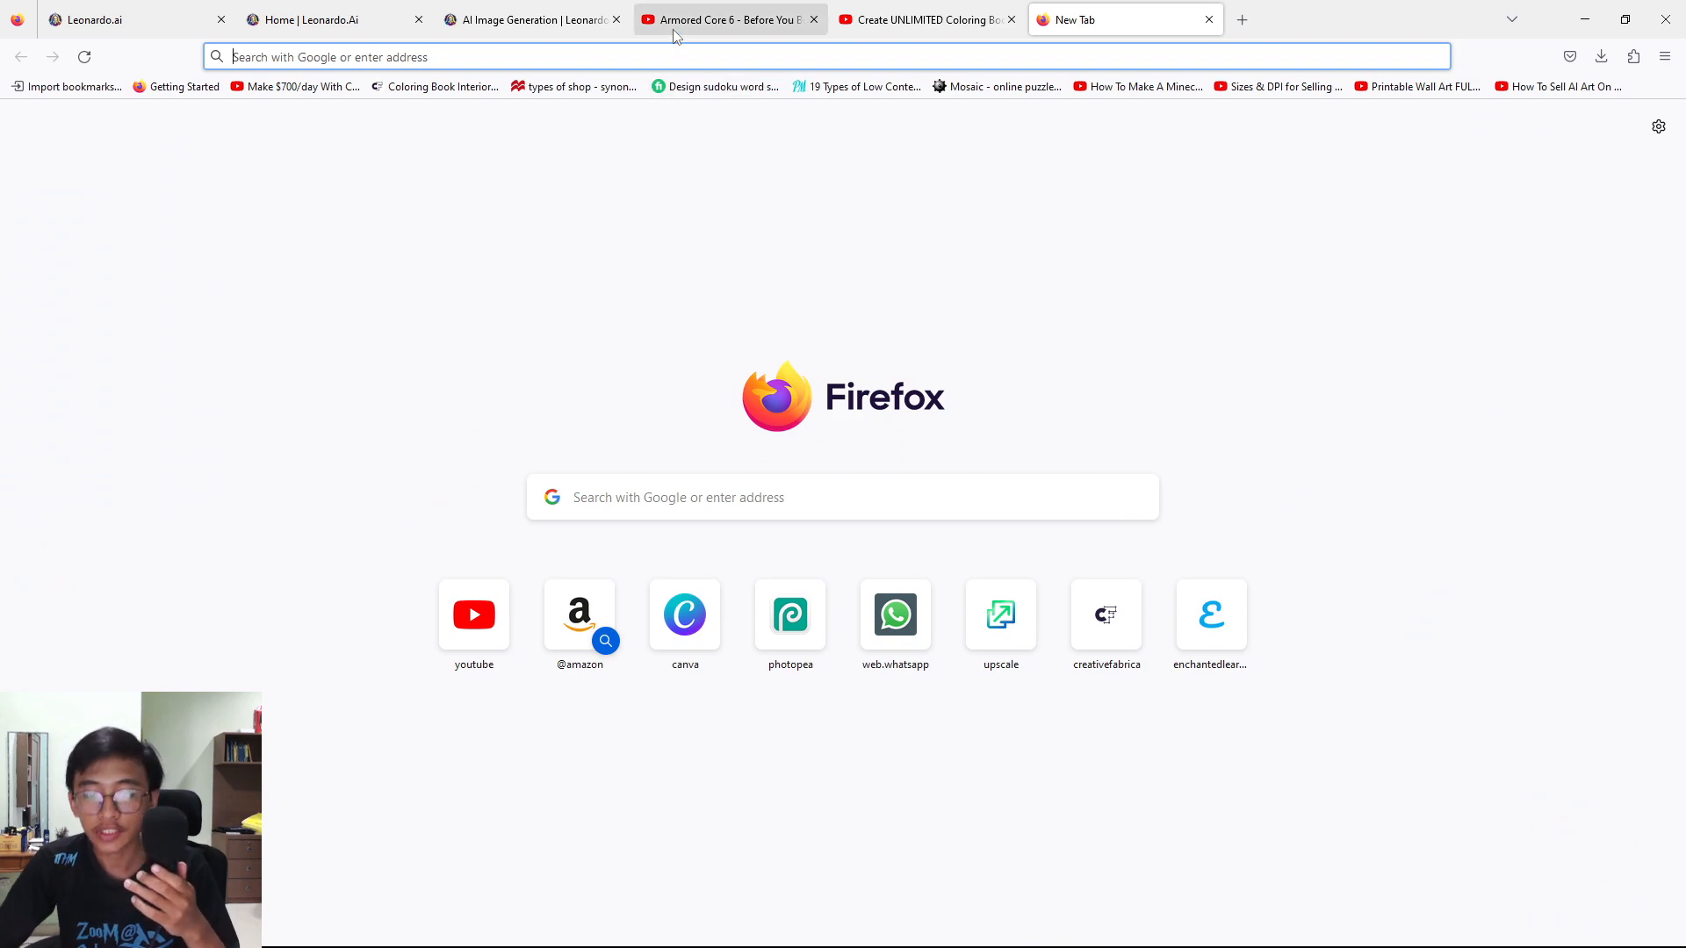
text(upscale.medi)
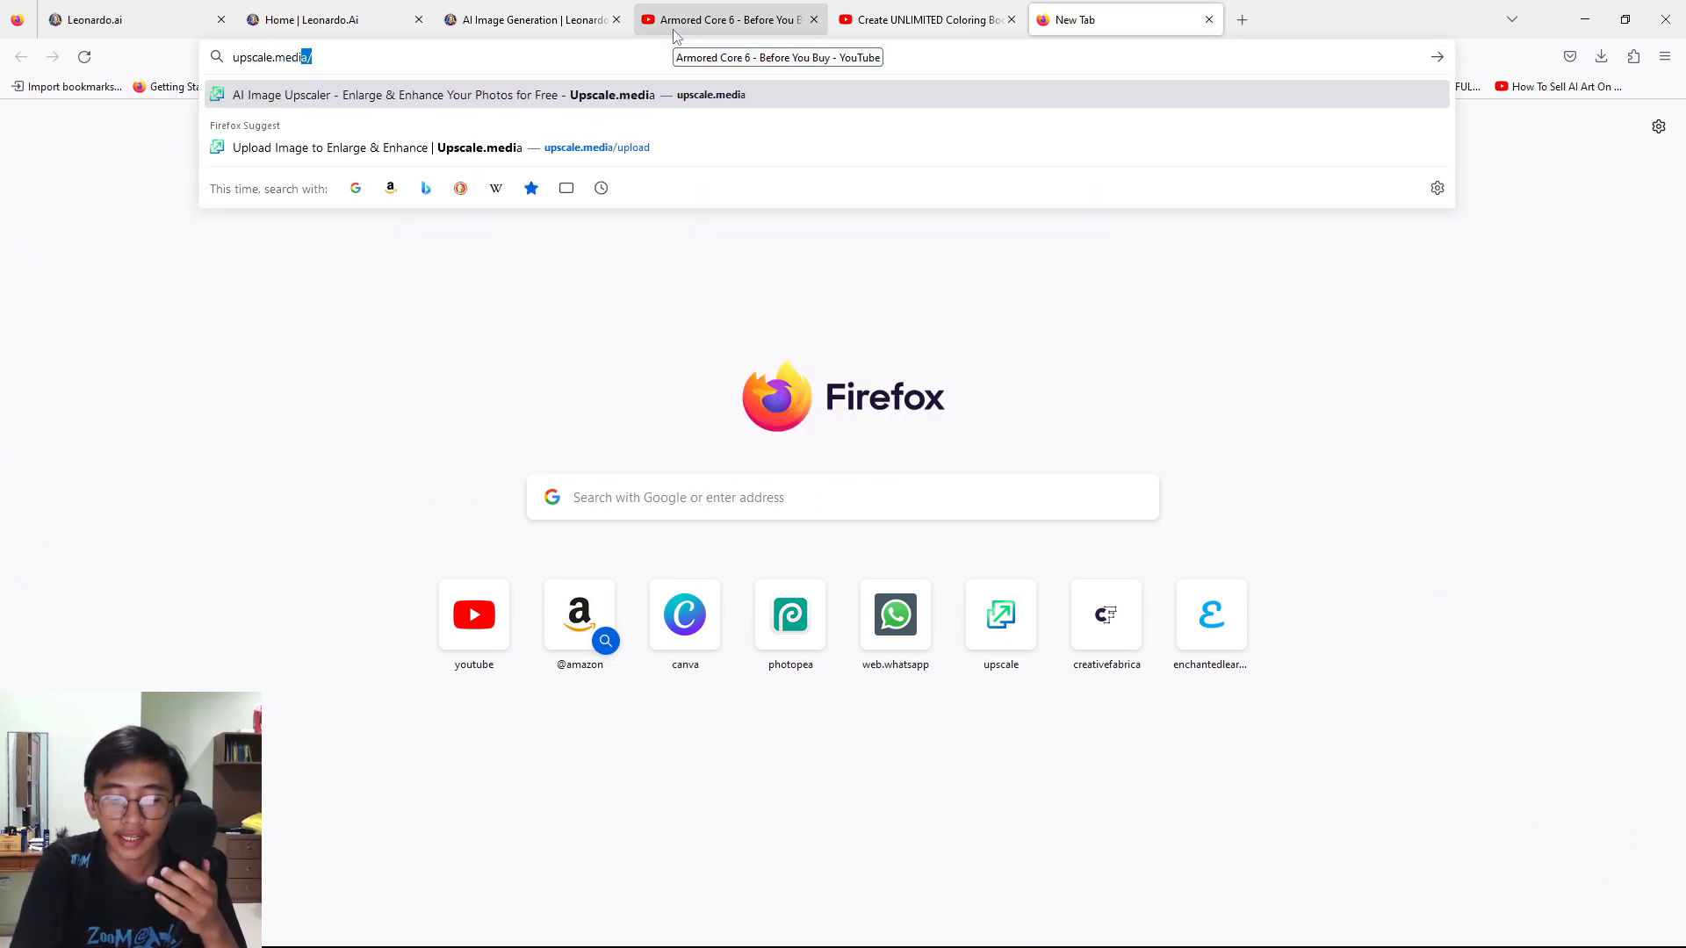
key(Return)
click(546, 557)
click(313, 224)
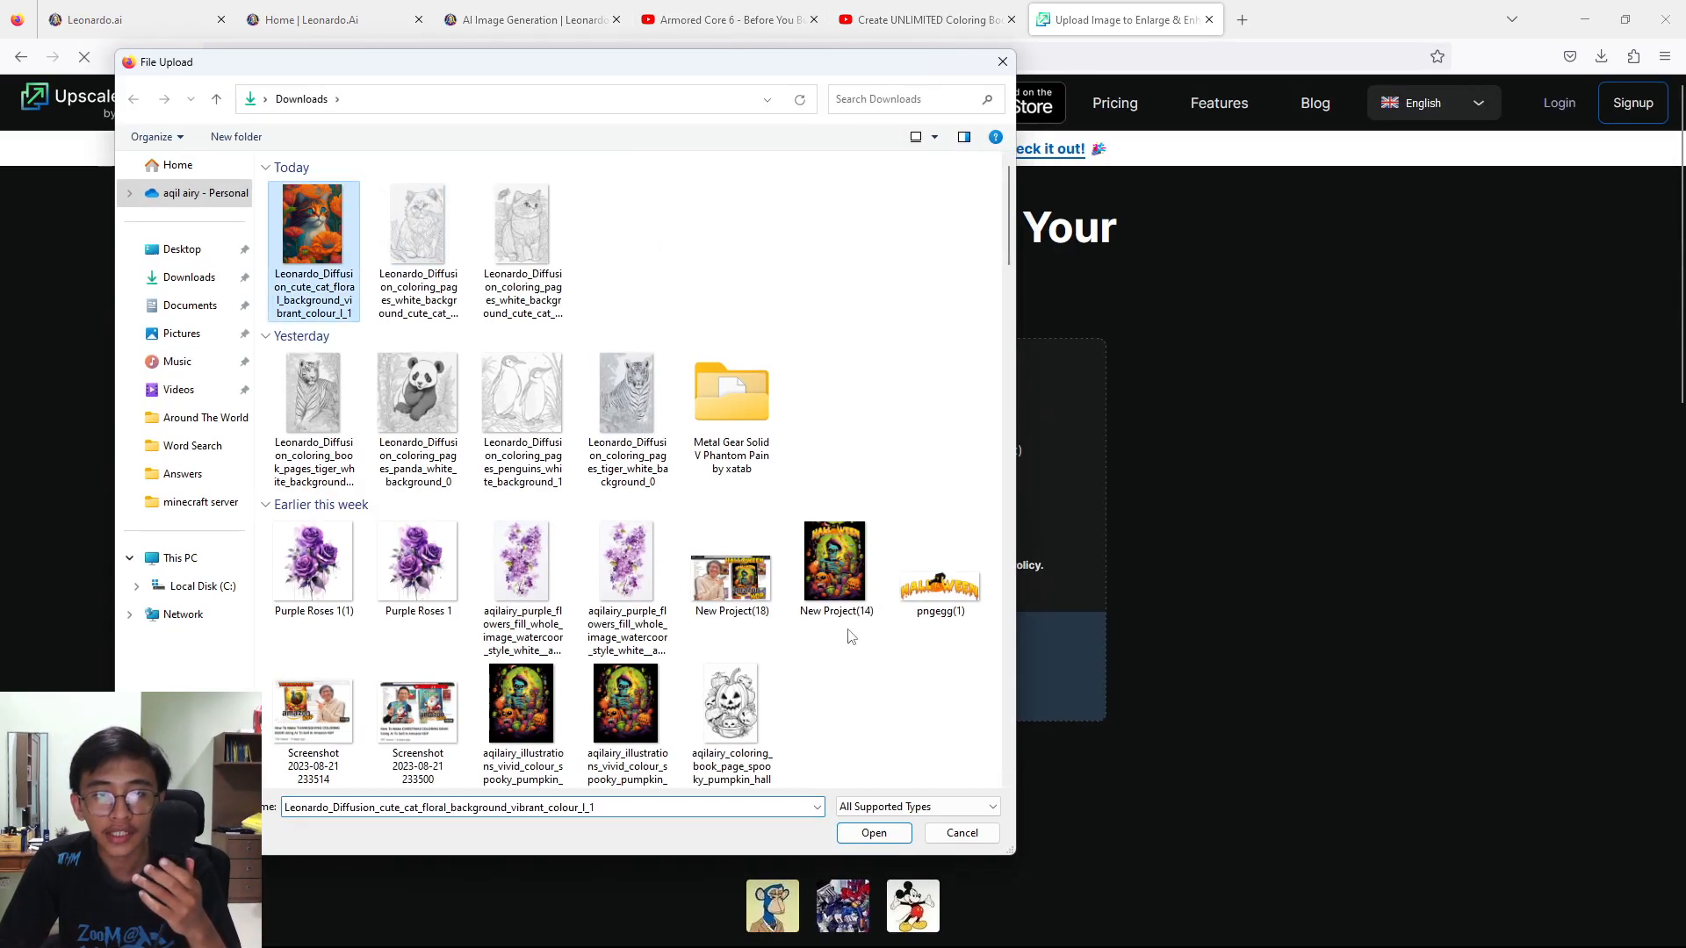
click(873, 832)
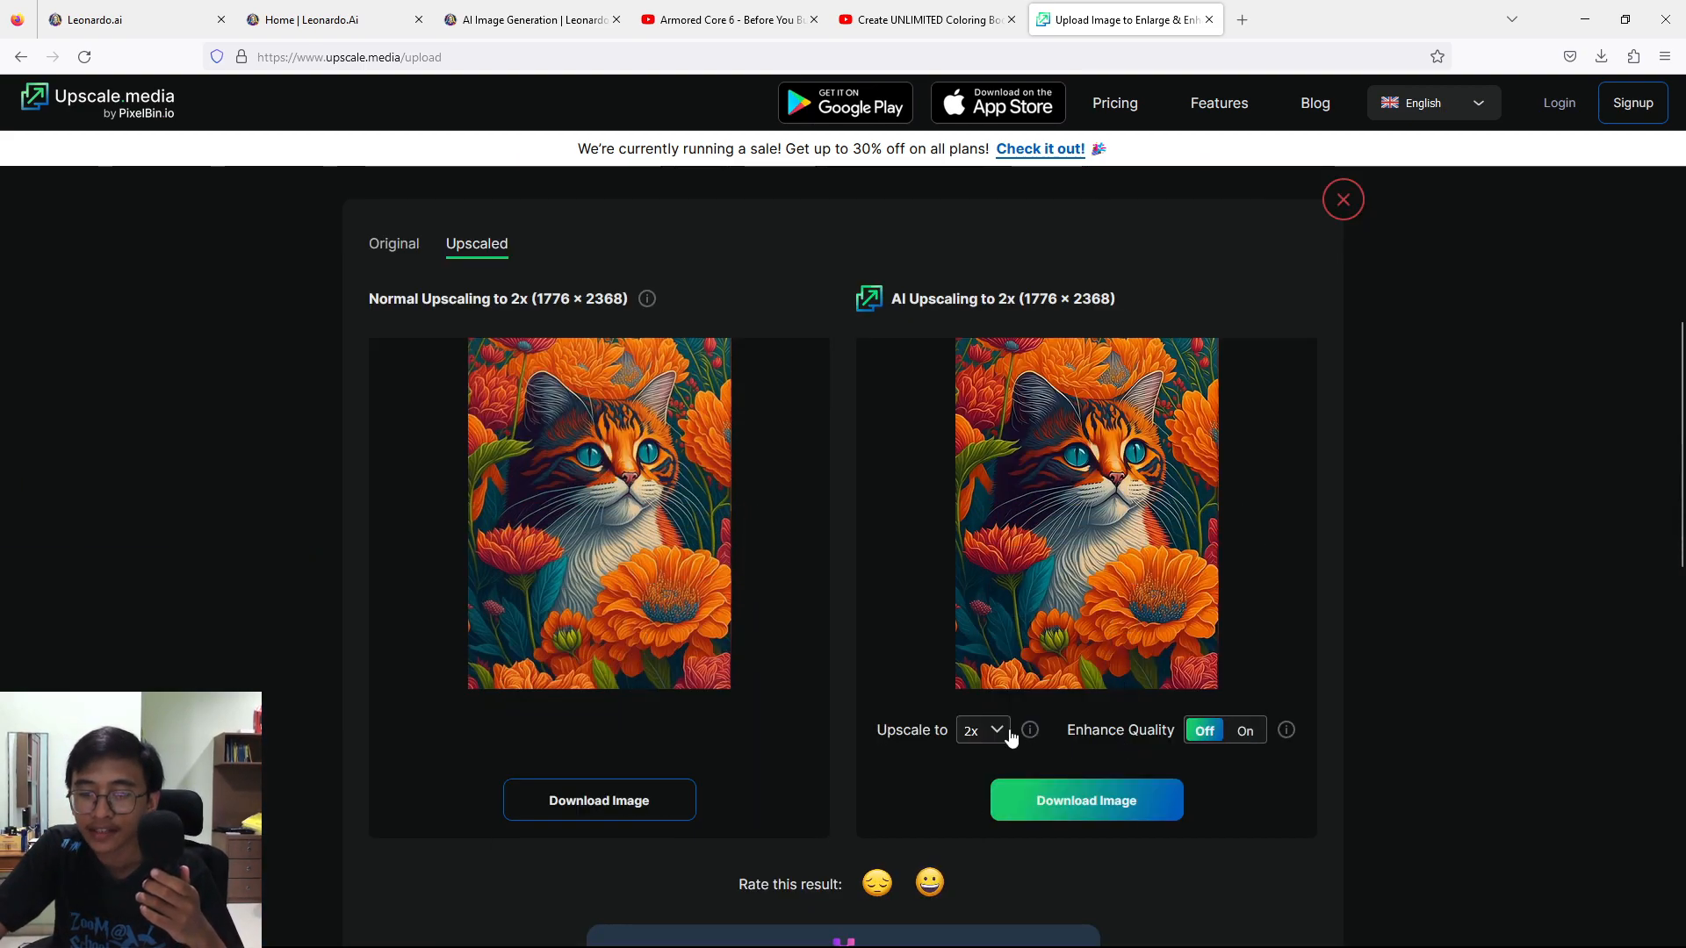
Set the AI upscaling to 2x with Enhance Quality on, and download the AI-upscaled image.
click(997, 732)
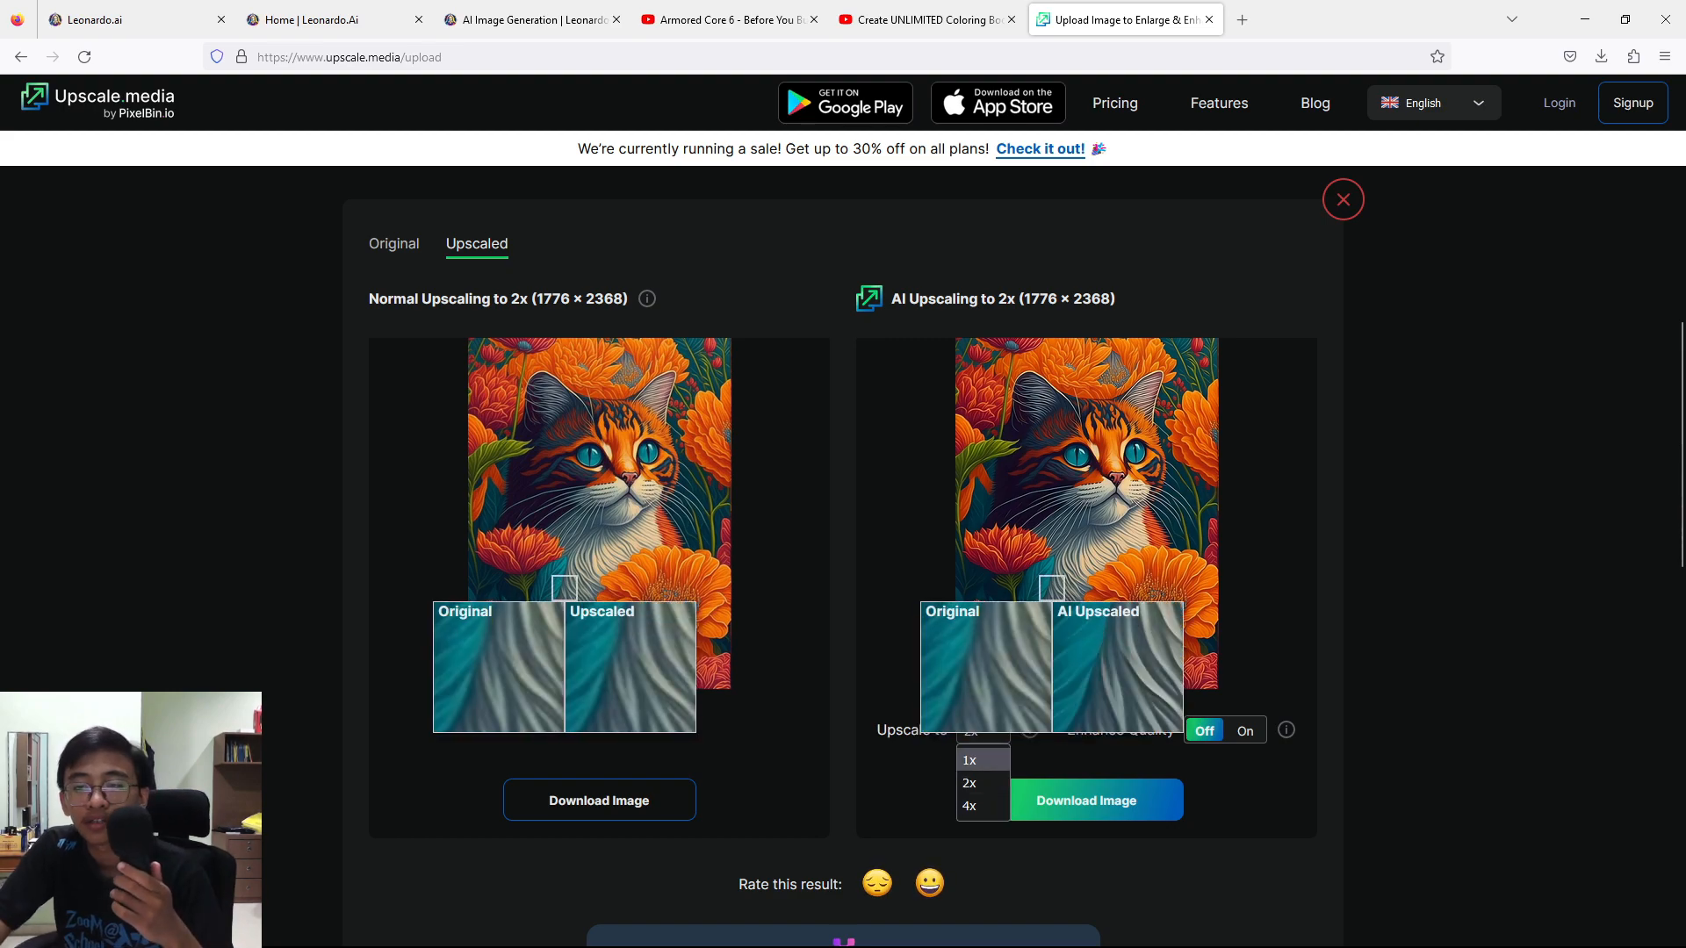
click(995, 782)
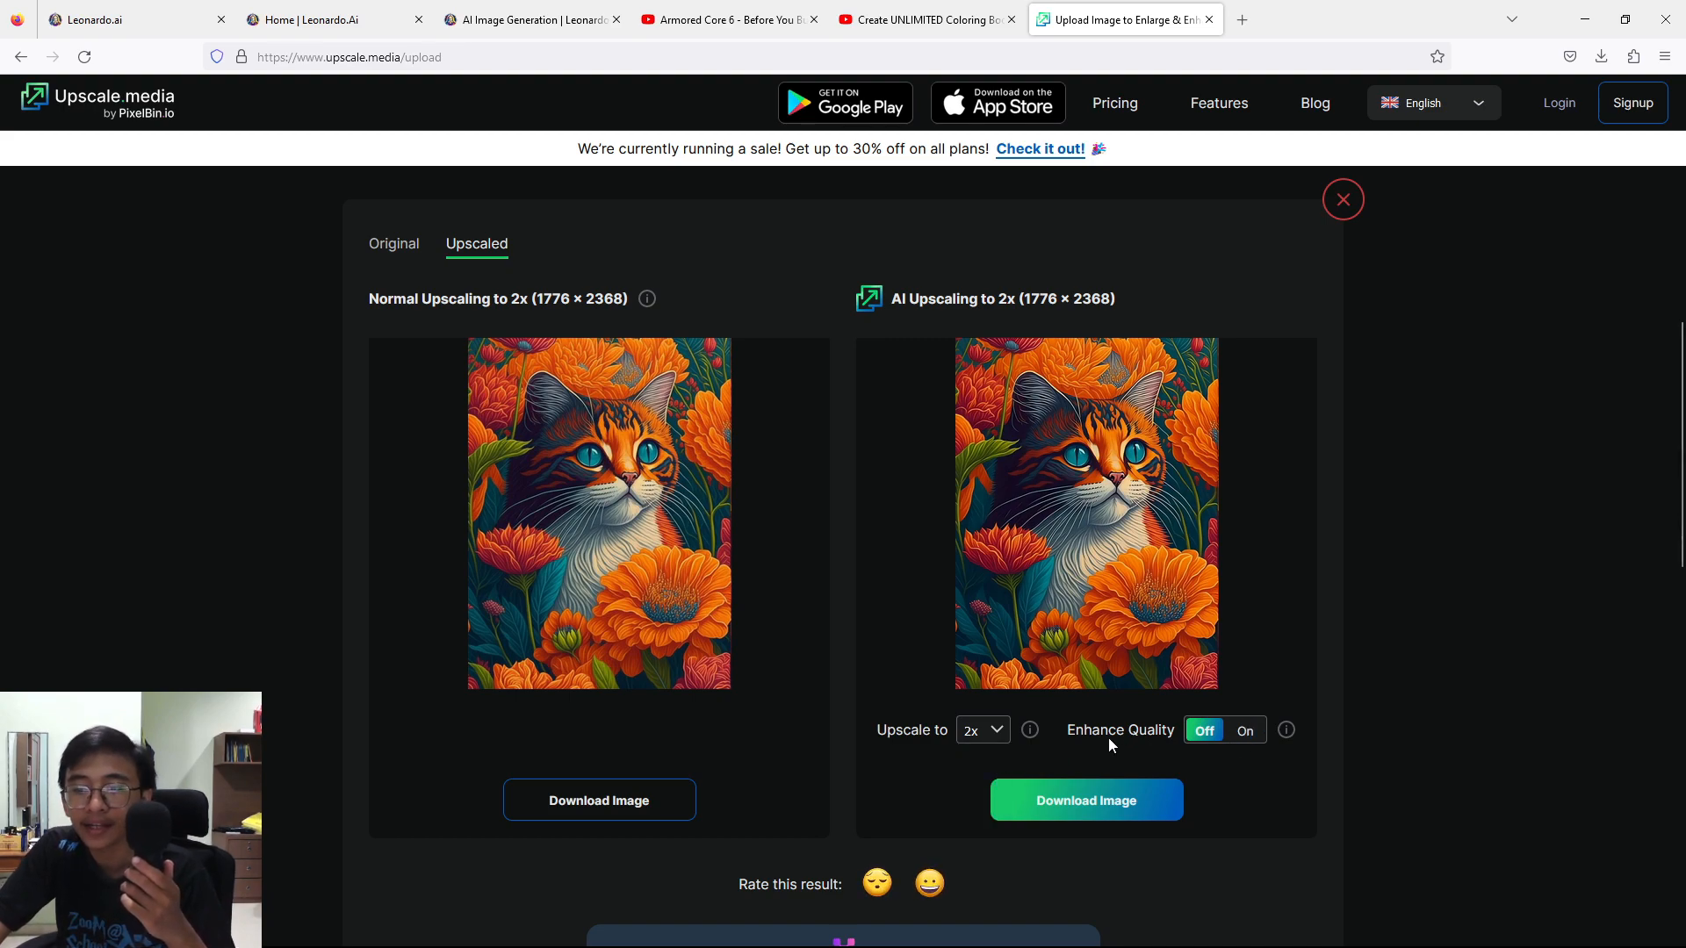
click(1251, 731)
scroll(1025, 713, down, 1)
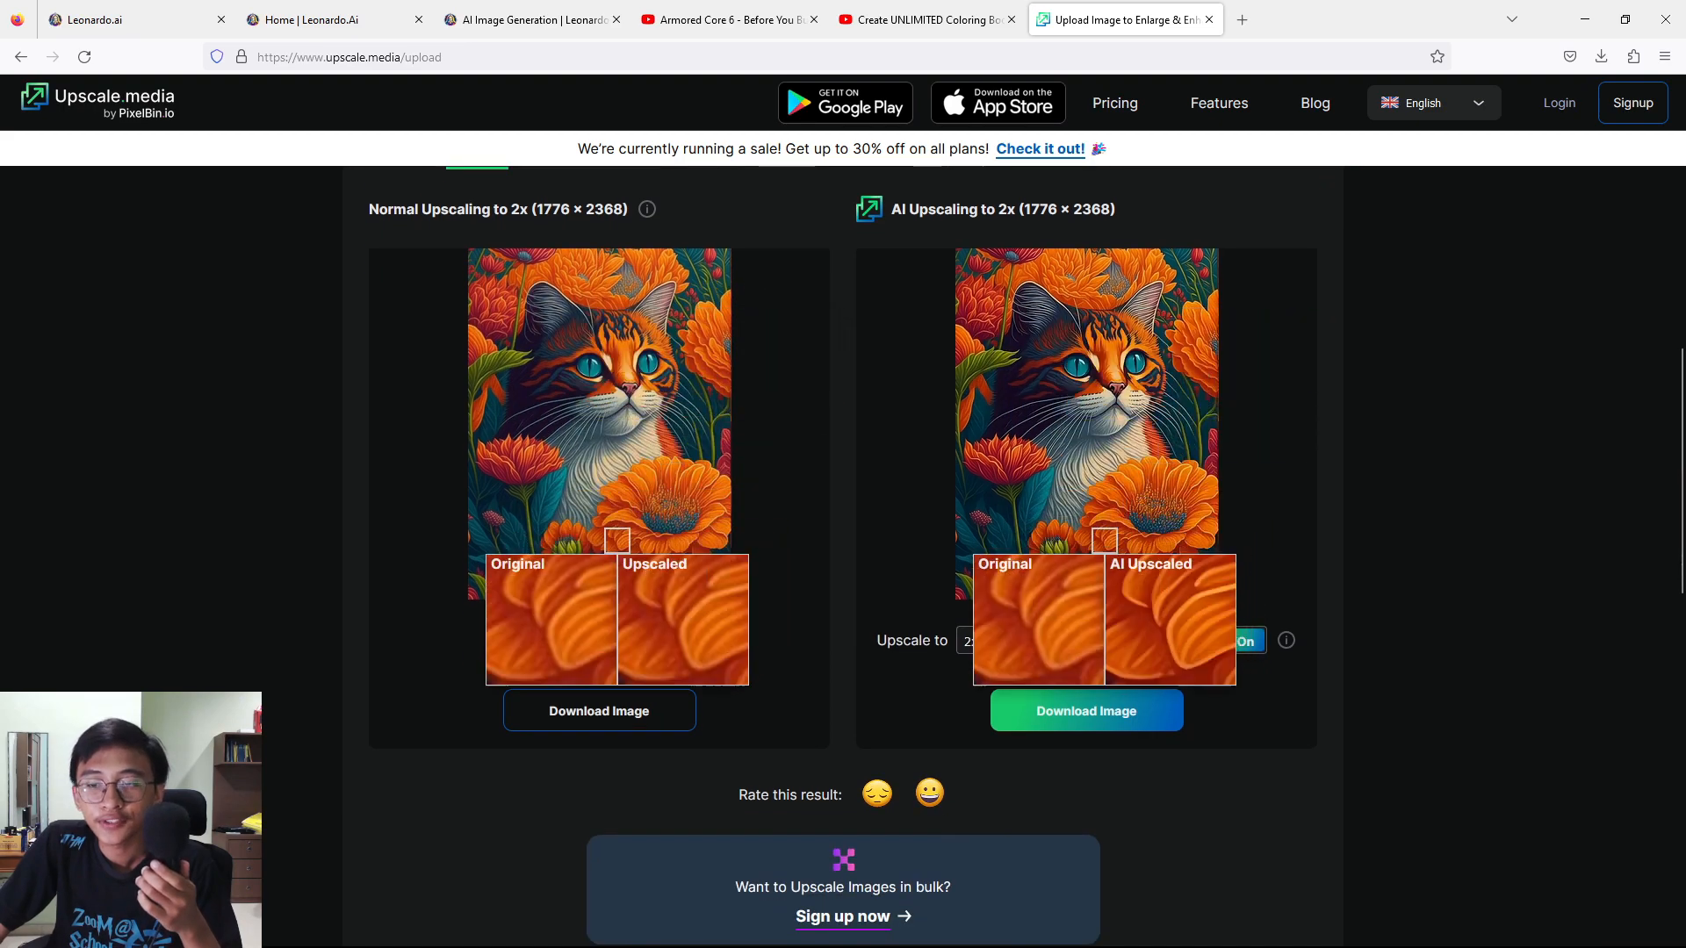
click(1026, 713)
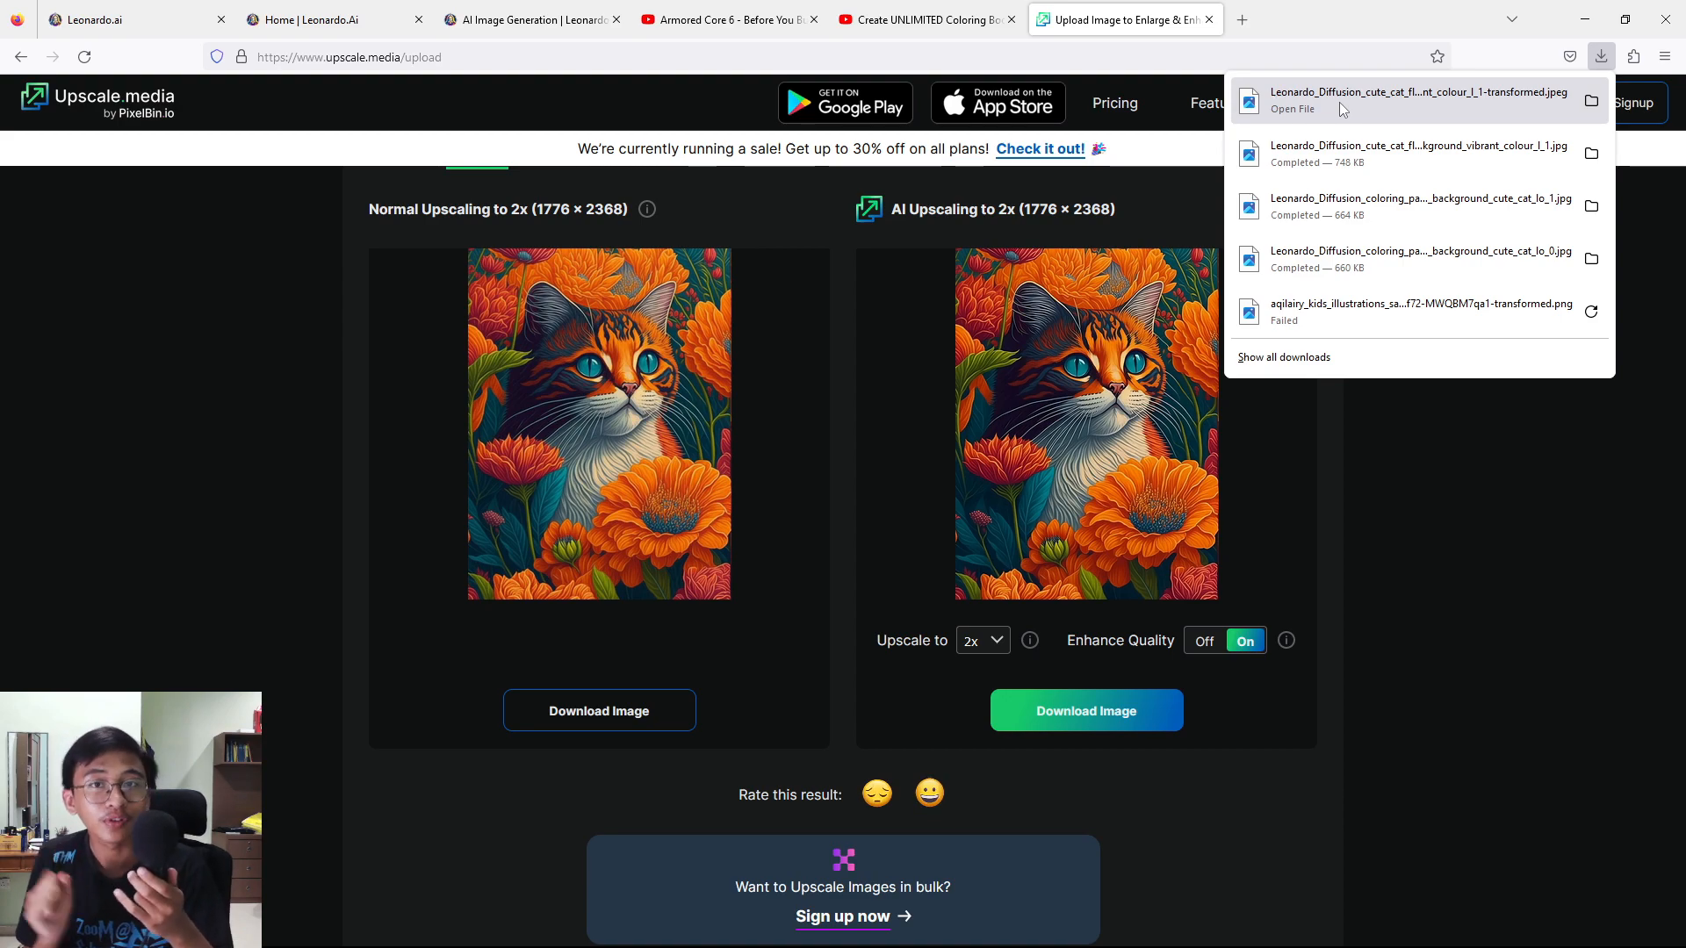
Open Canva in a new tab and create a custom-size design 8.5 in wide and 11 in high.
click(1256, 14)
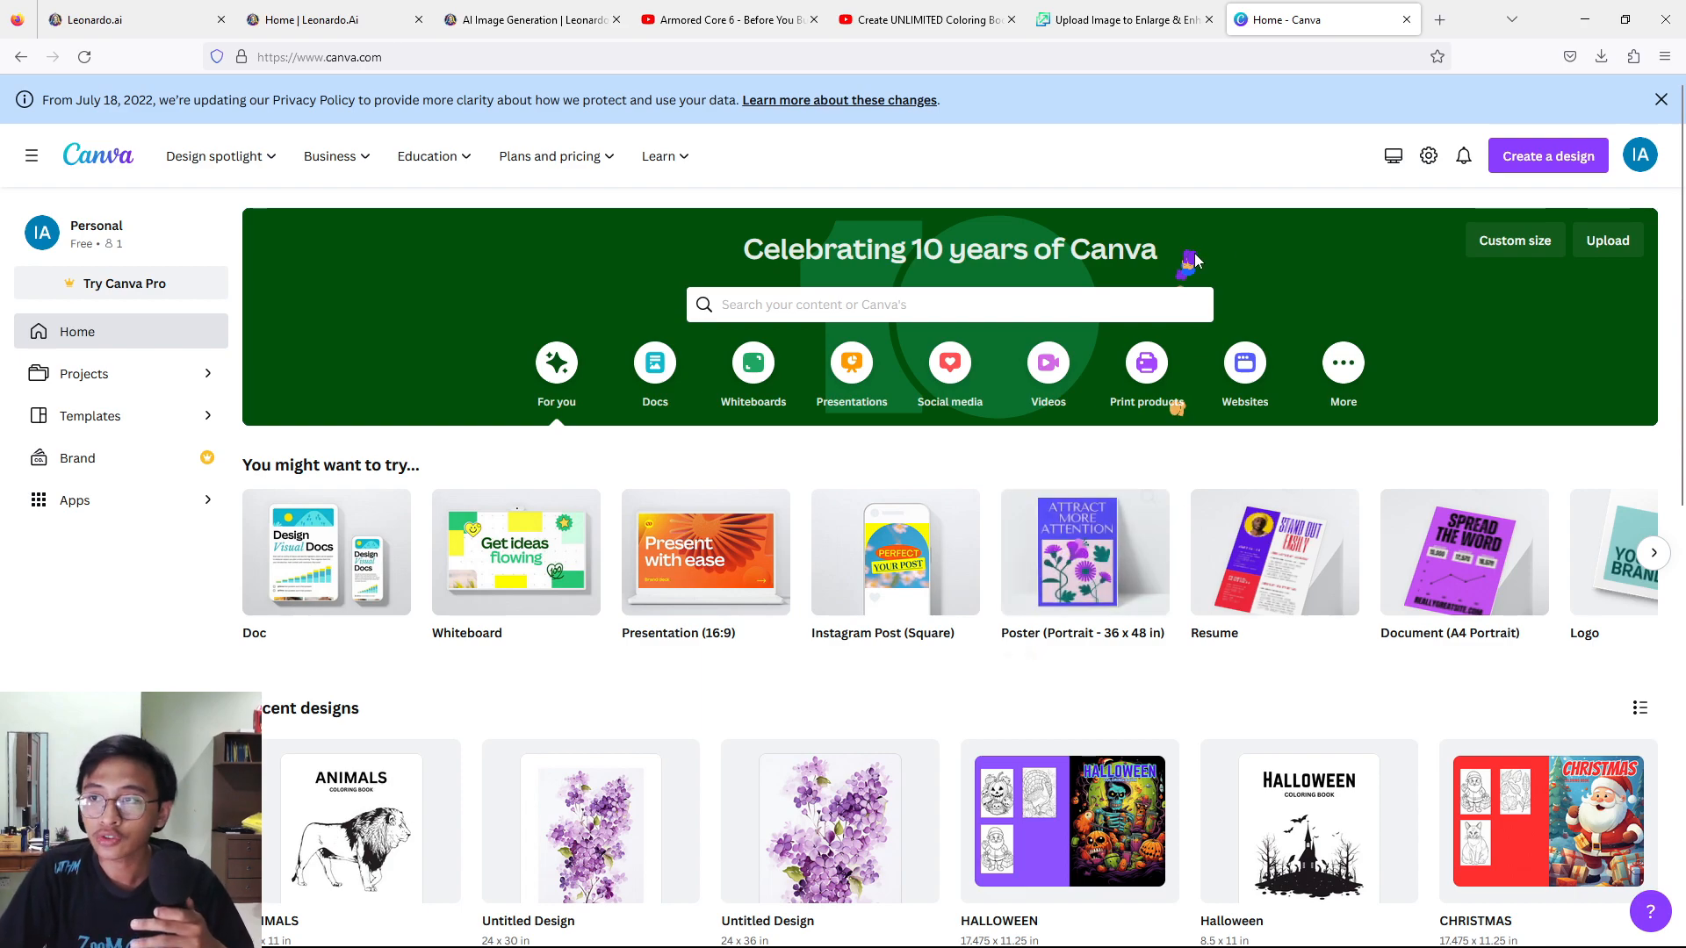
click(1563, 161)
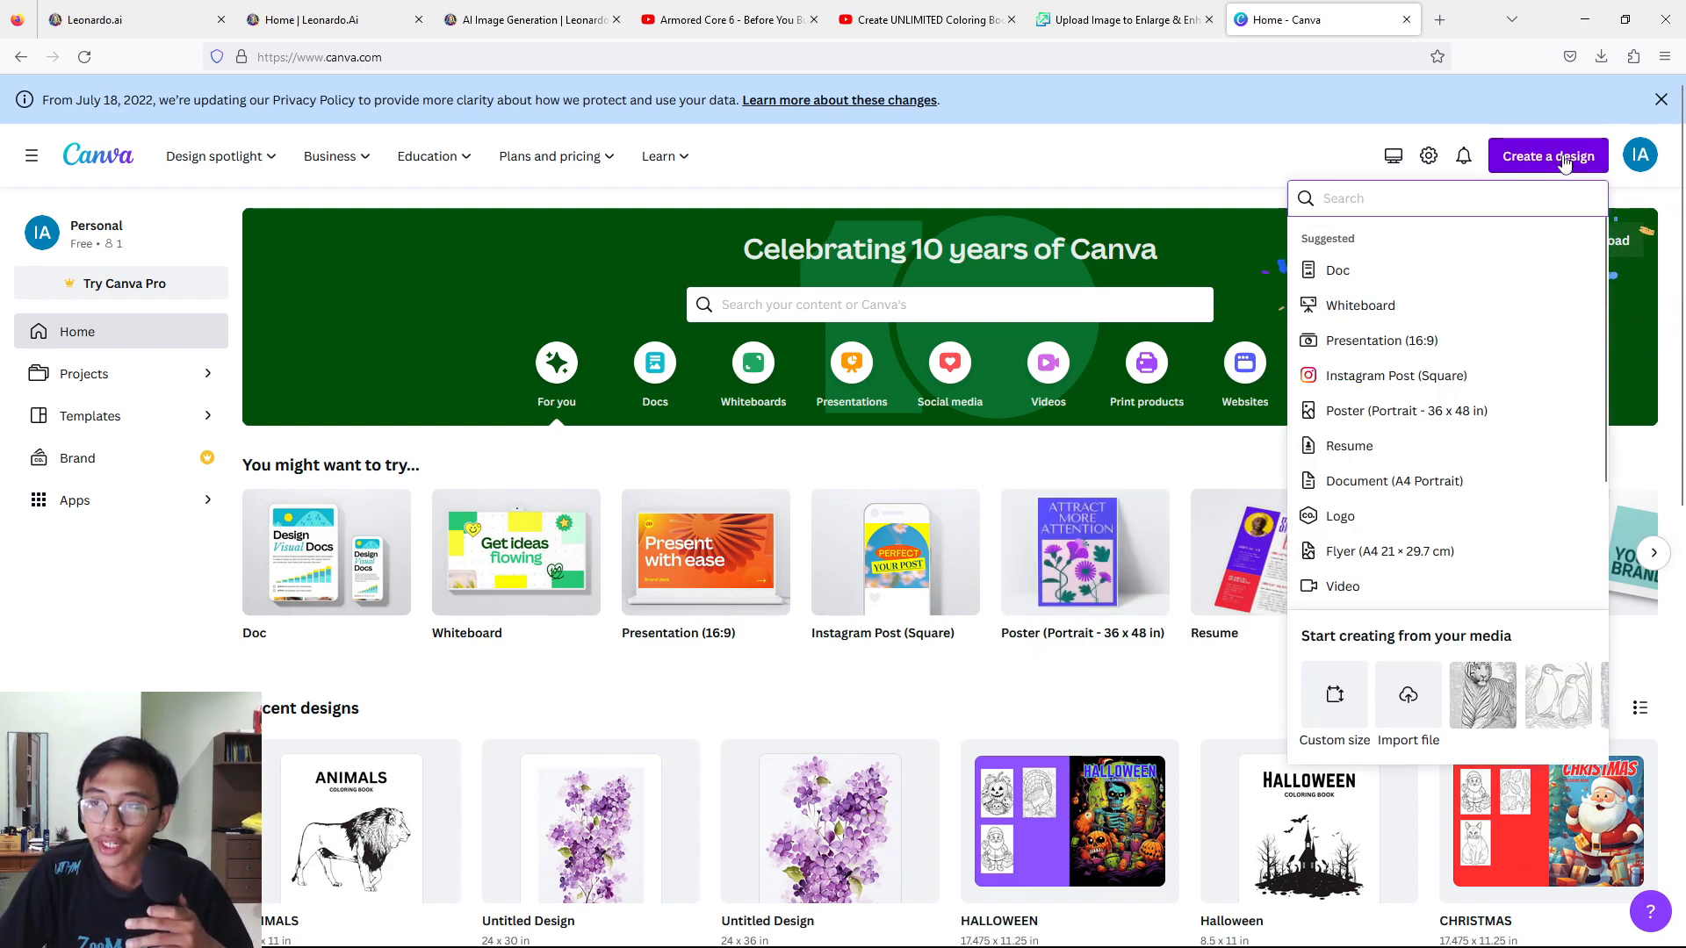
click(1334, 694)
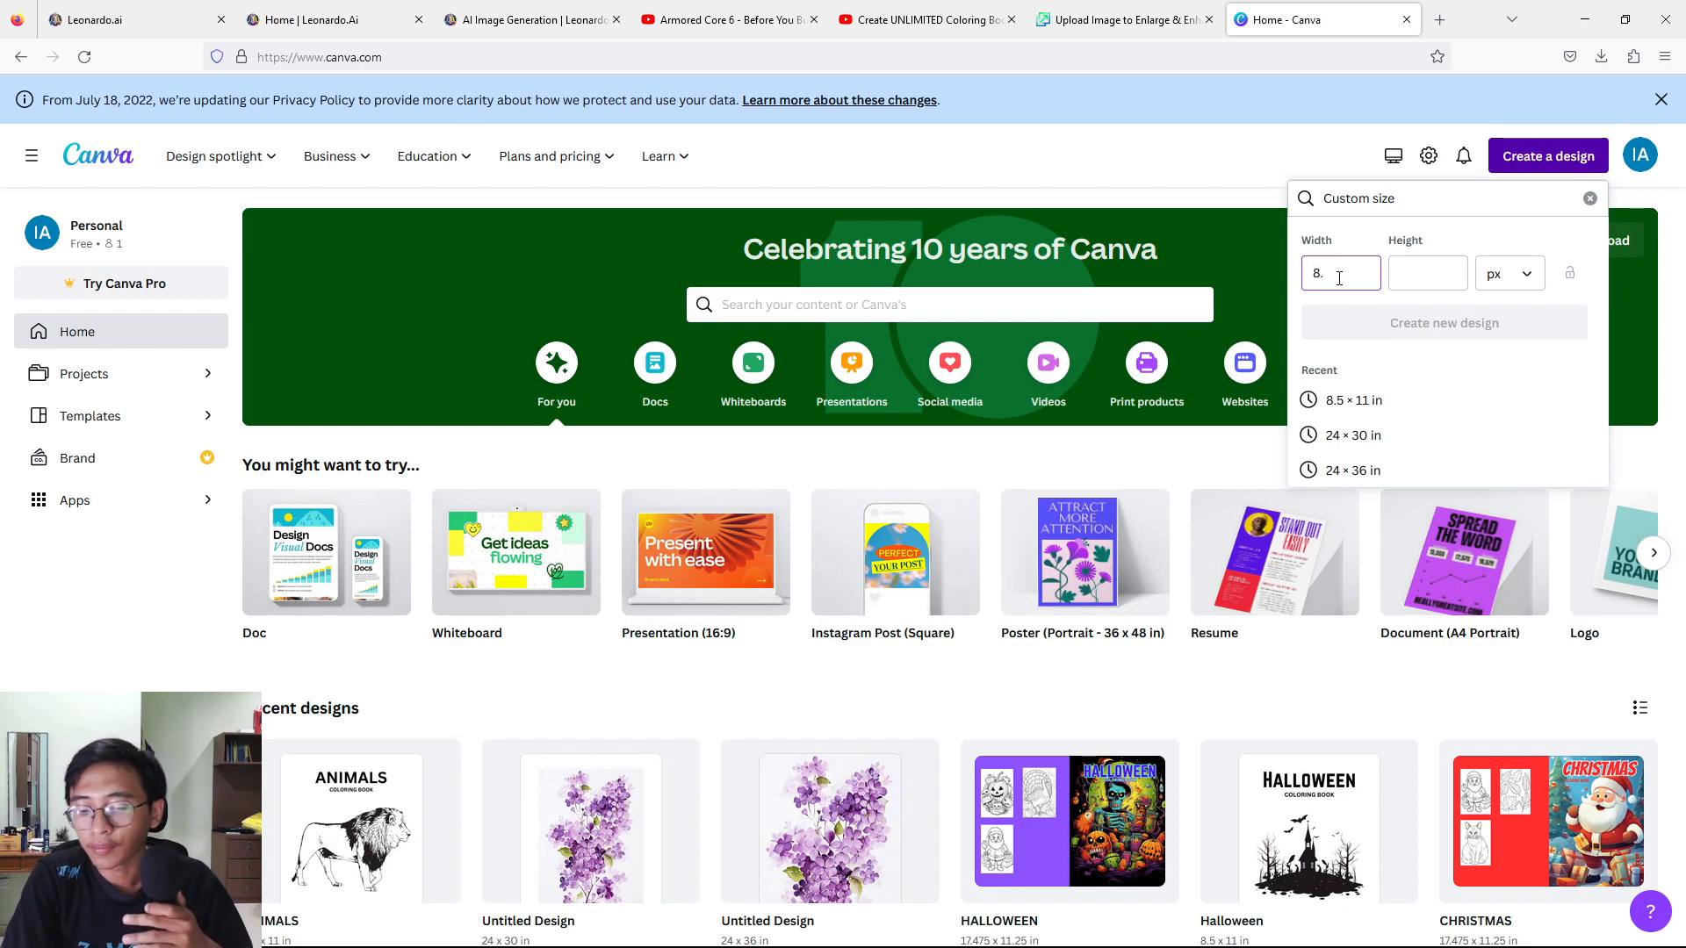
click(1509, 273)
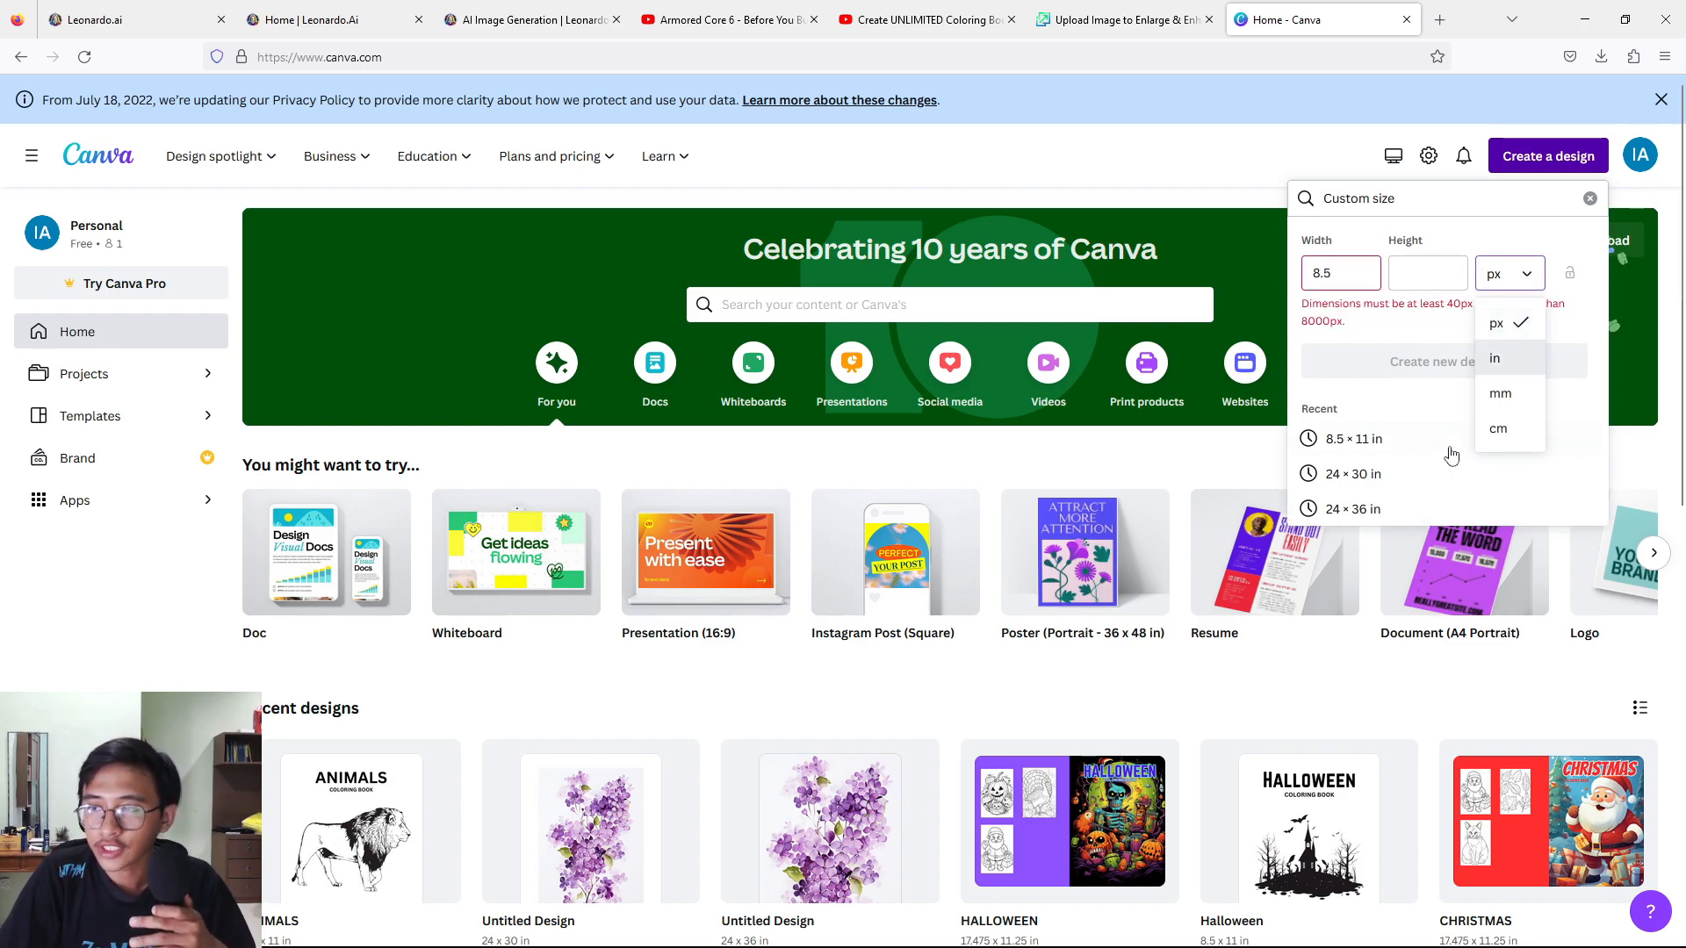
click(1502, 359)
drag(1362, 276, 1080, 259)
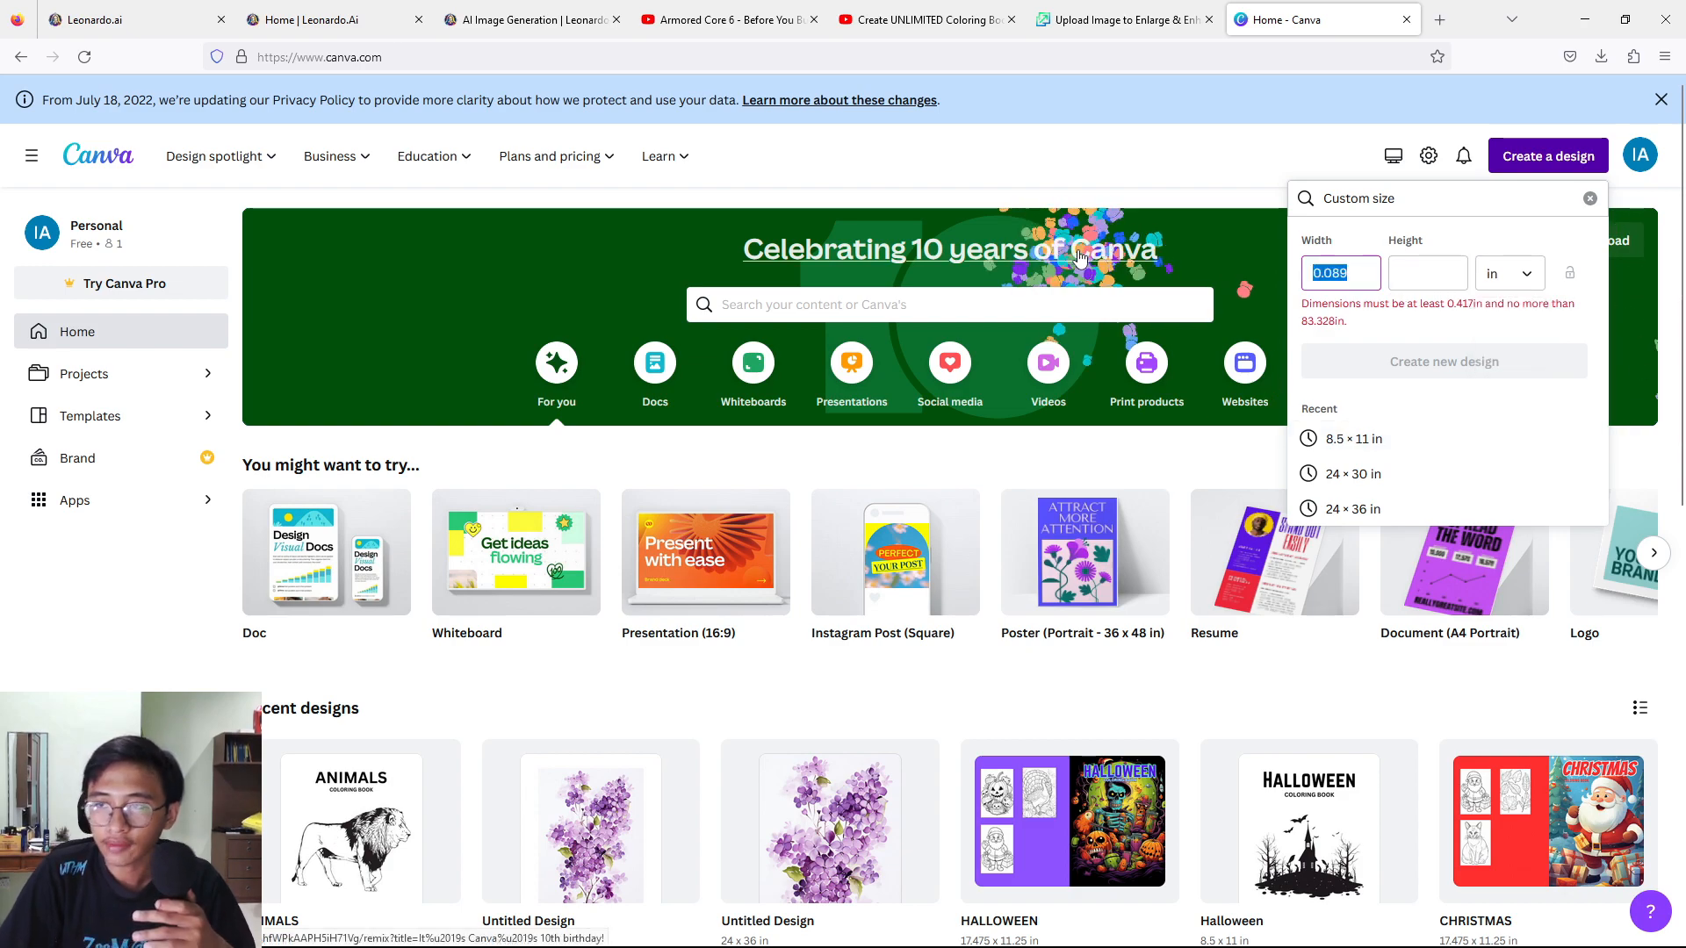
text(8.5)
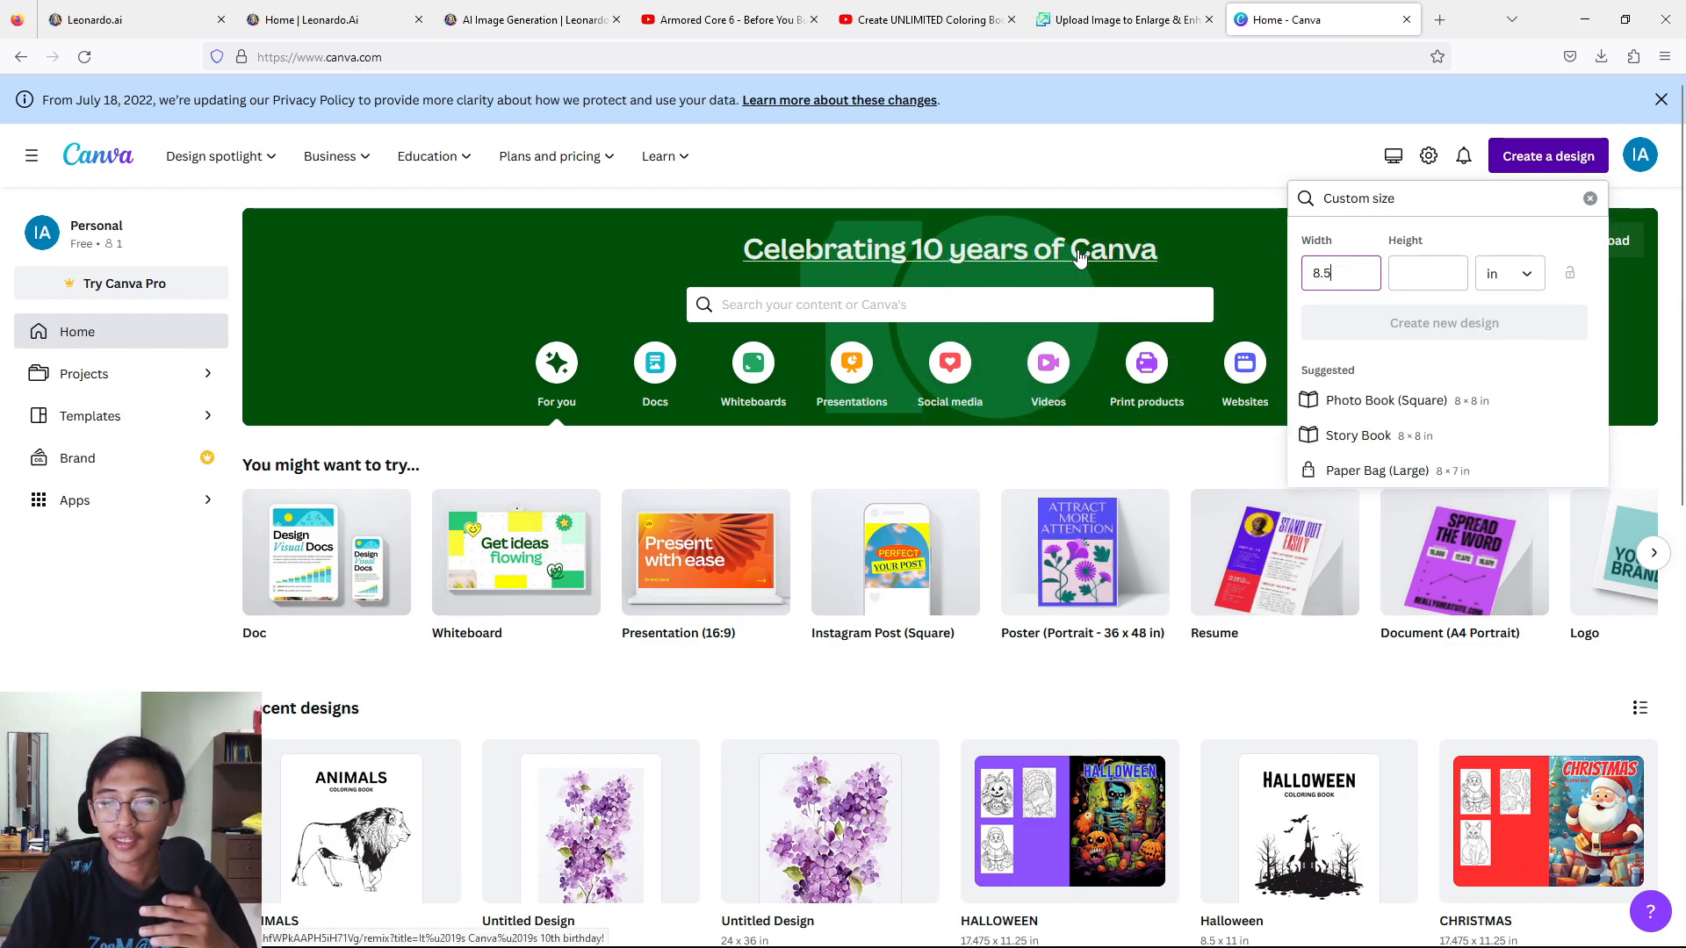
click(1454, 263)
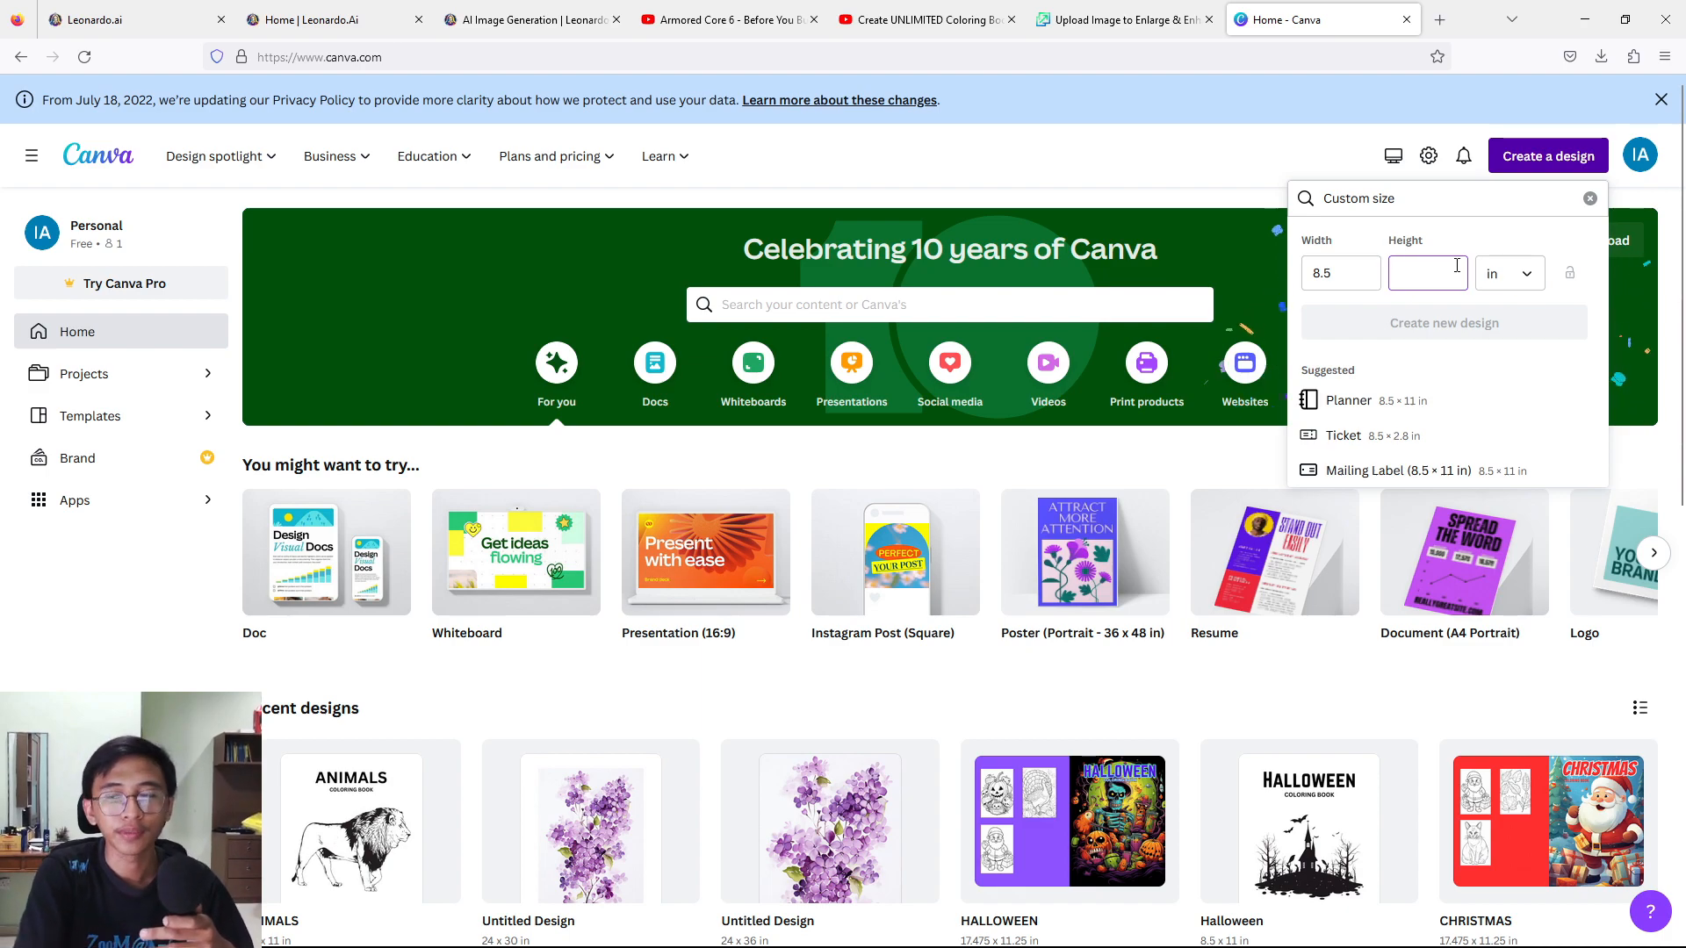
text(11)
click(1457, 323)
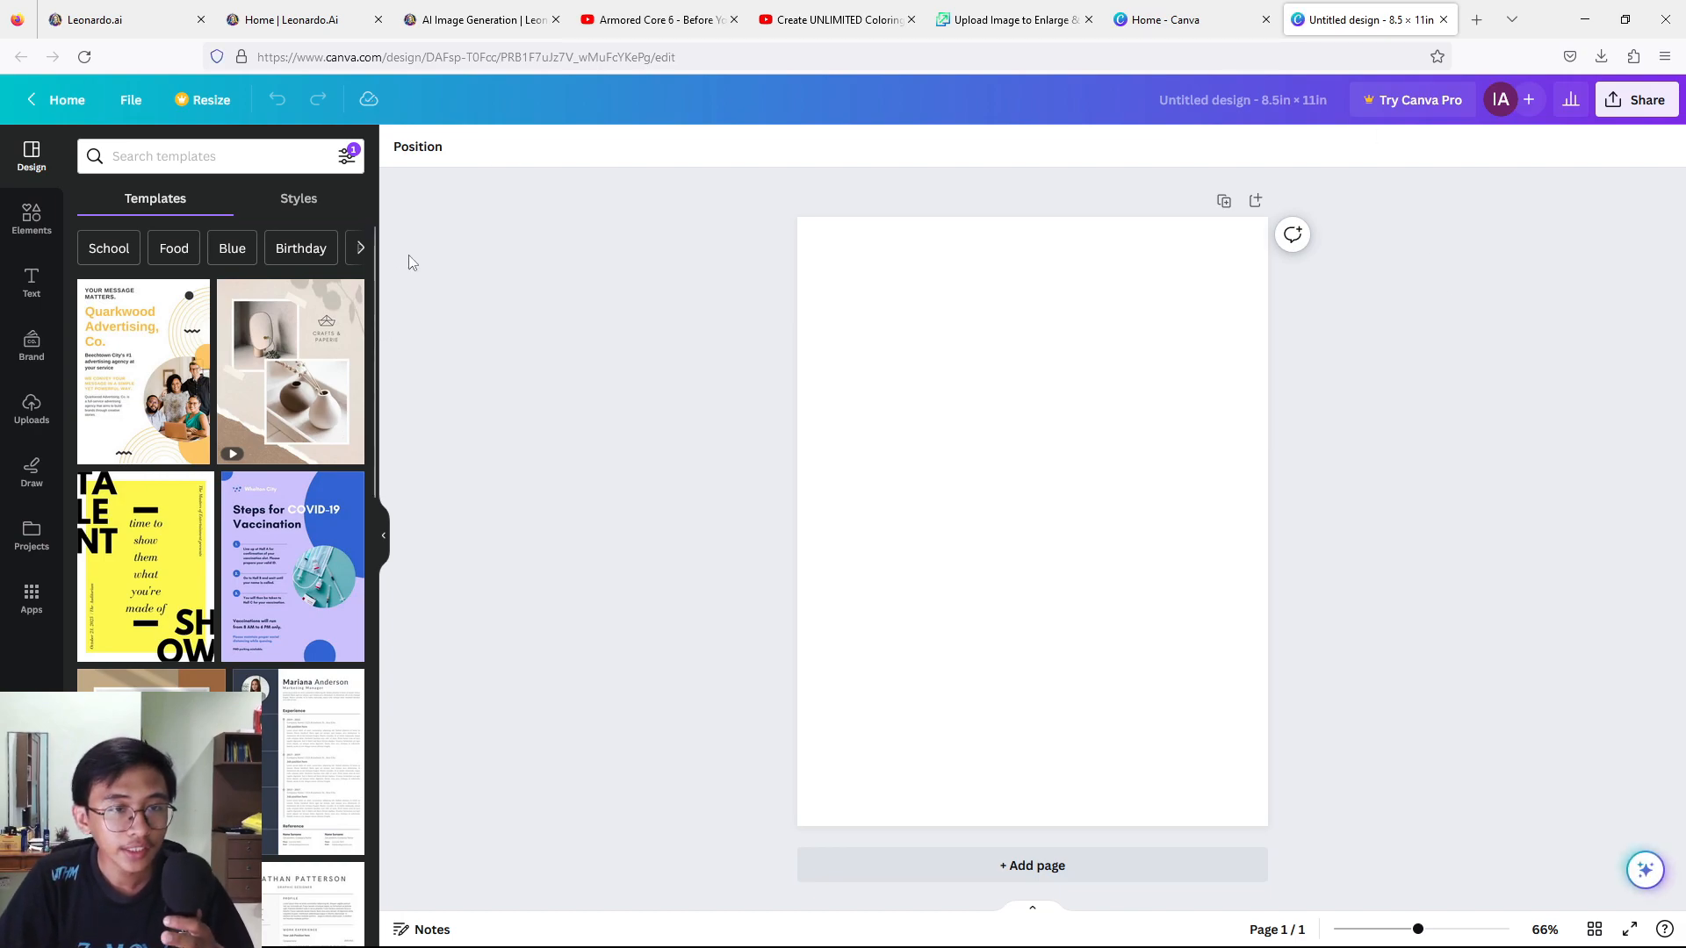
Add a heading reading "CAT" and place it centred near the top of the page.
click(29, 413)
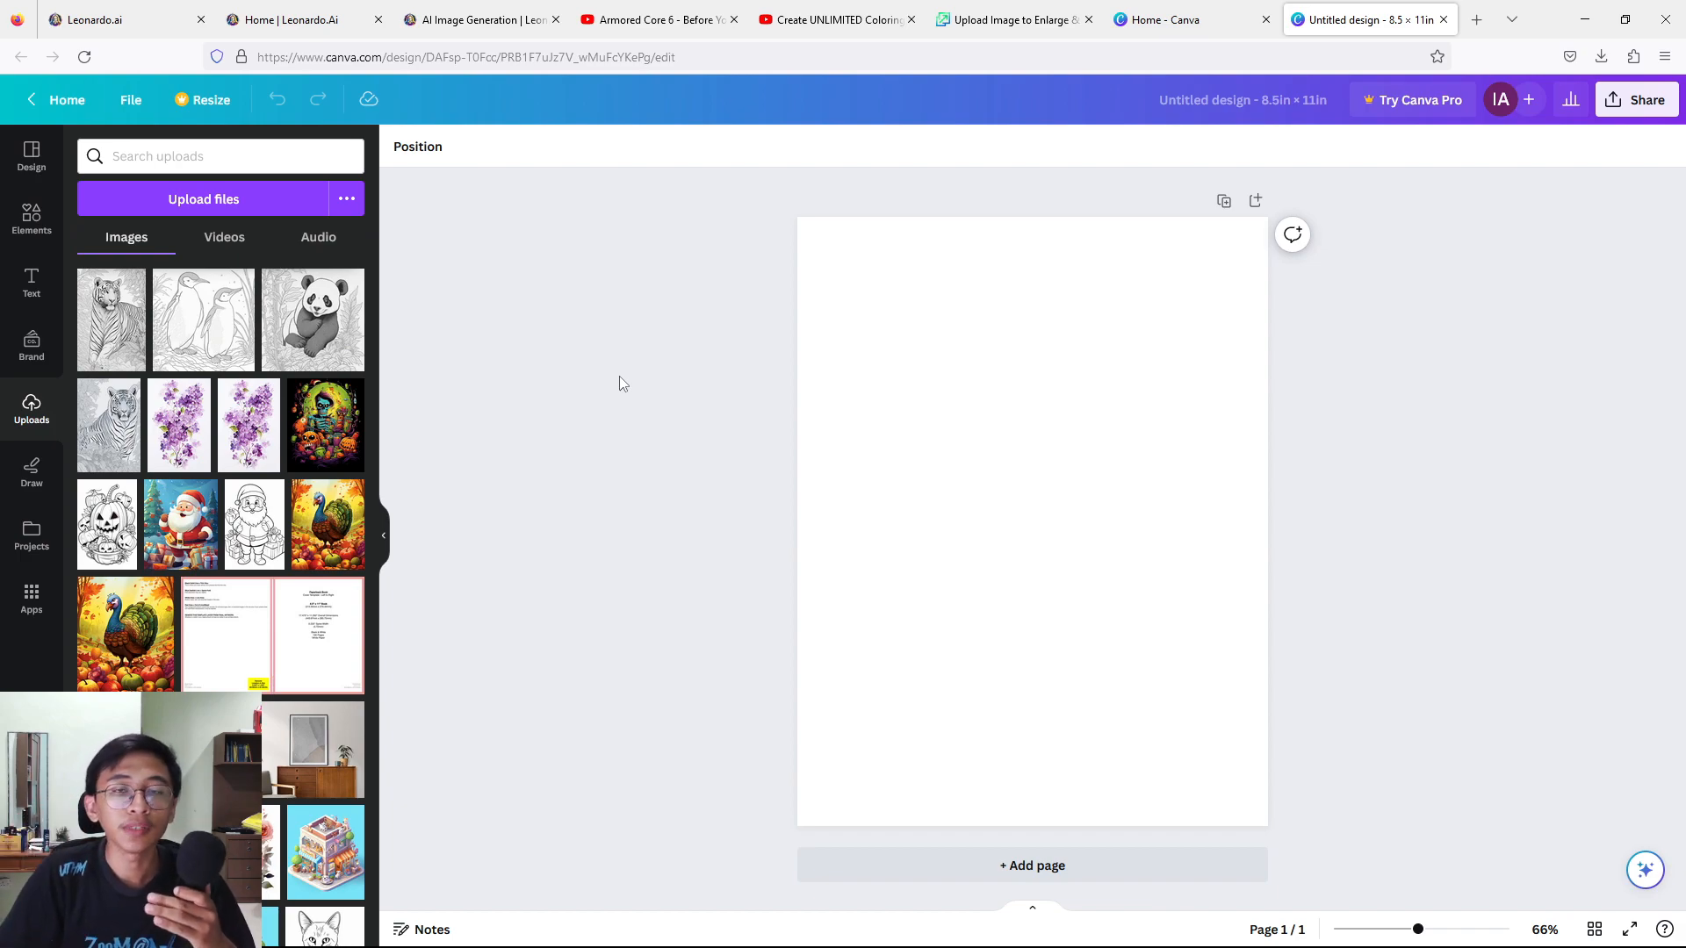
click(31, 283)
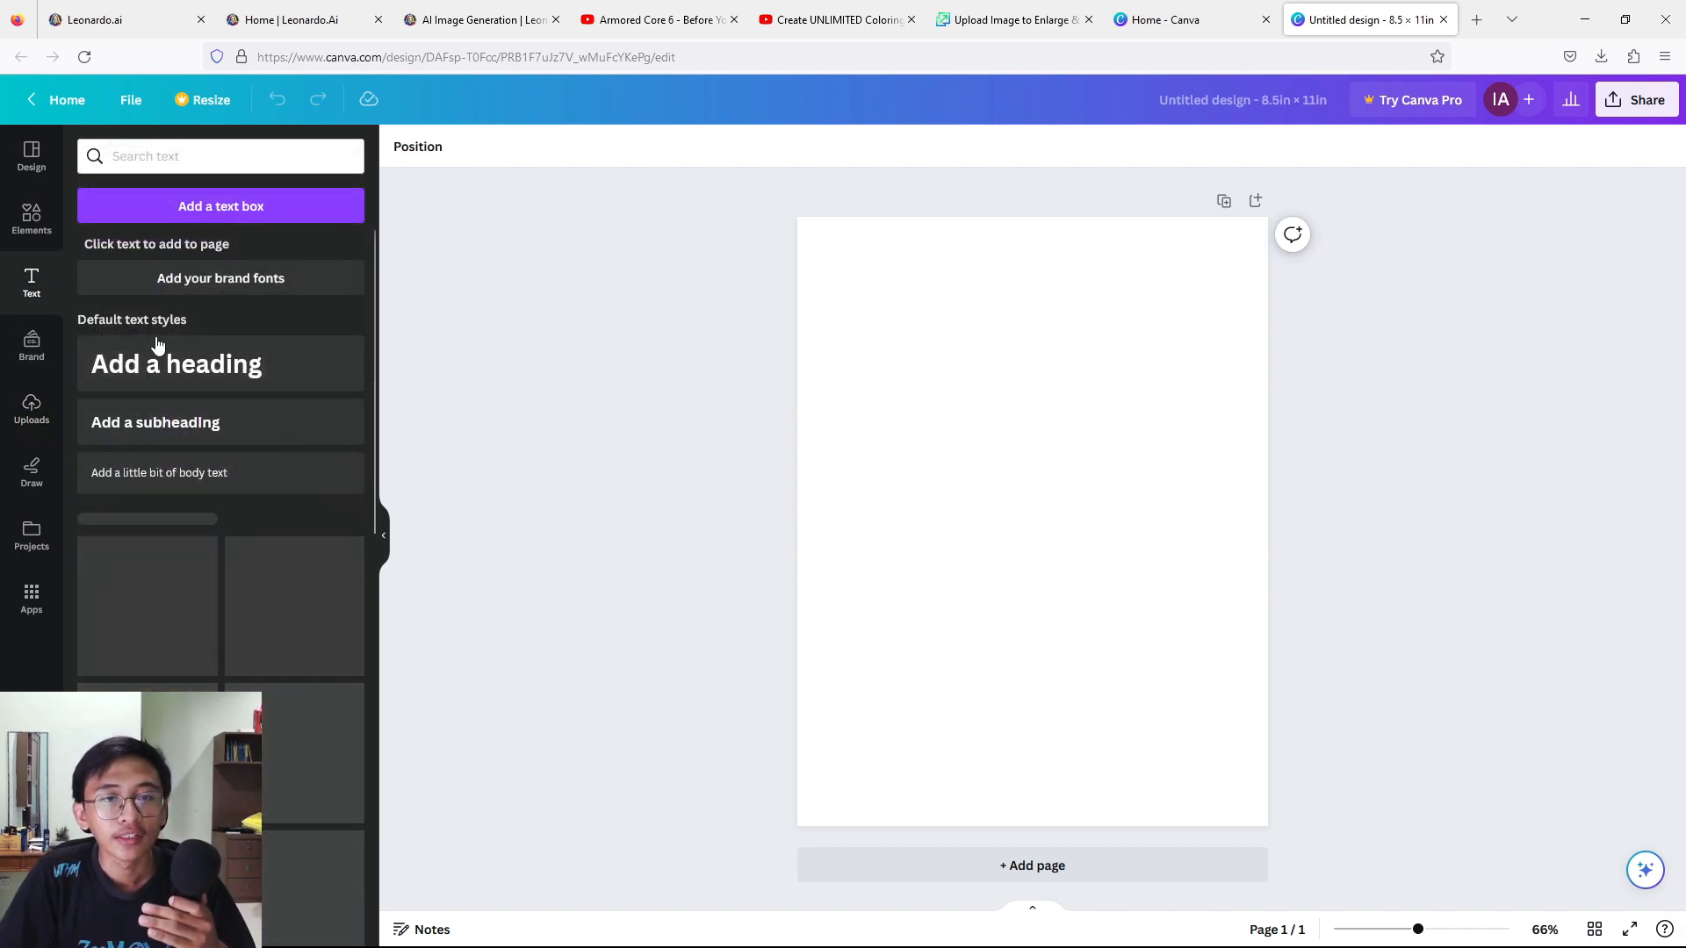
click(211, 380)
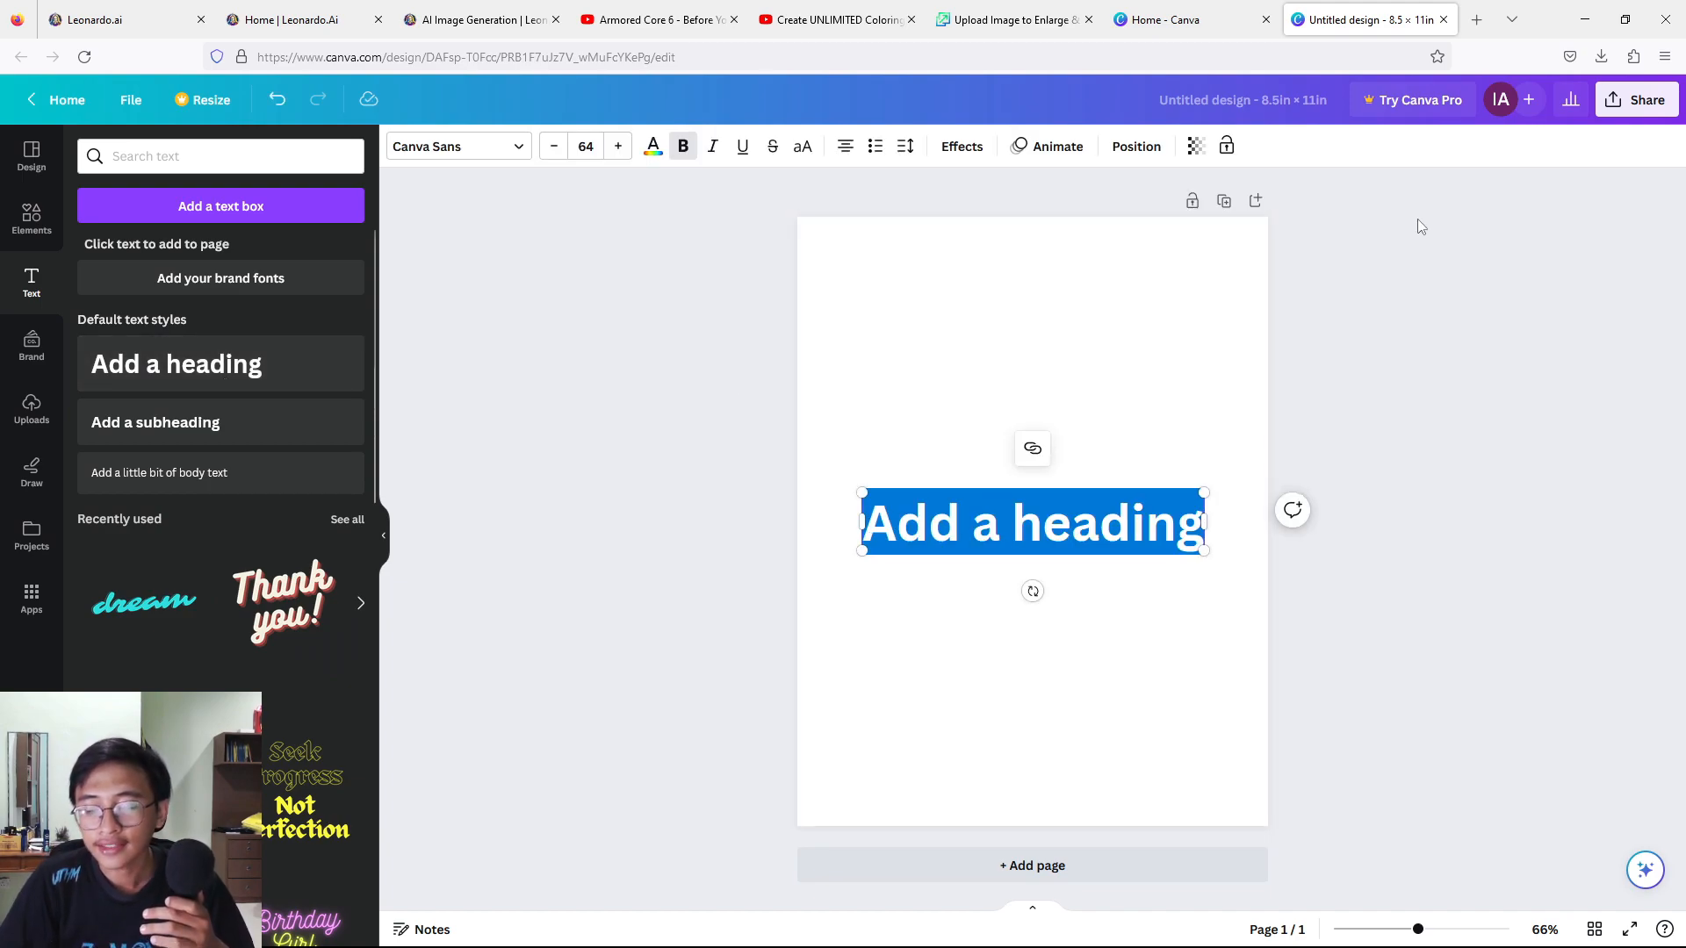
text(C)
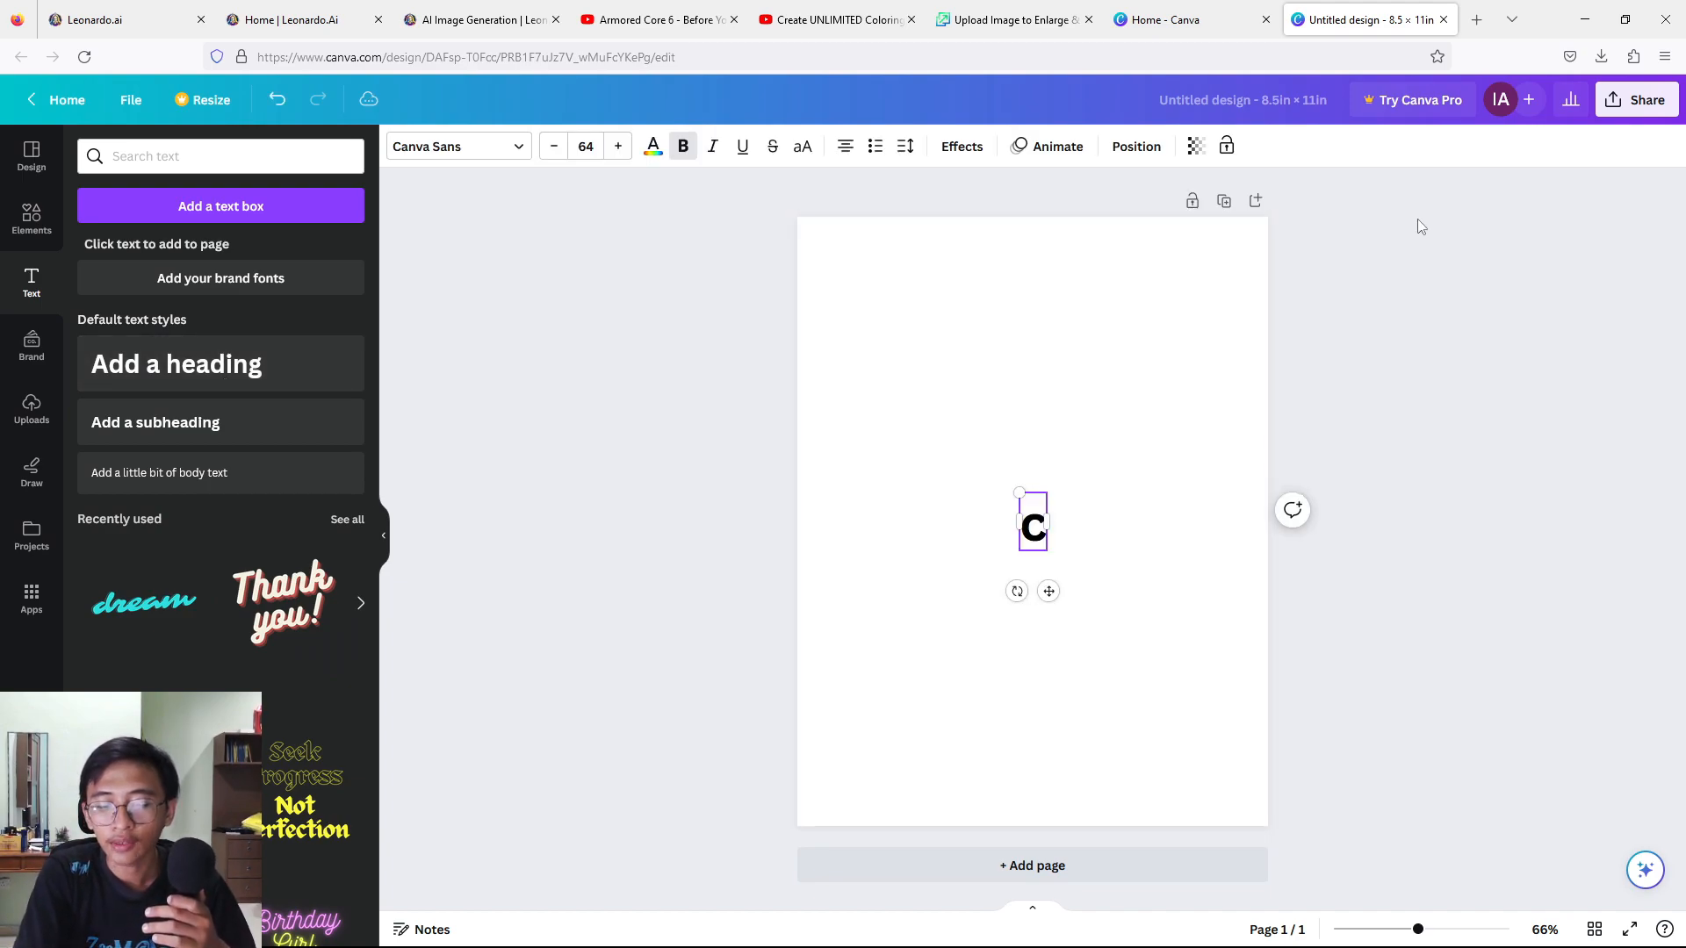
key(BackSpace)
text(CAT)
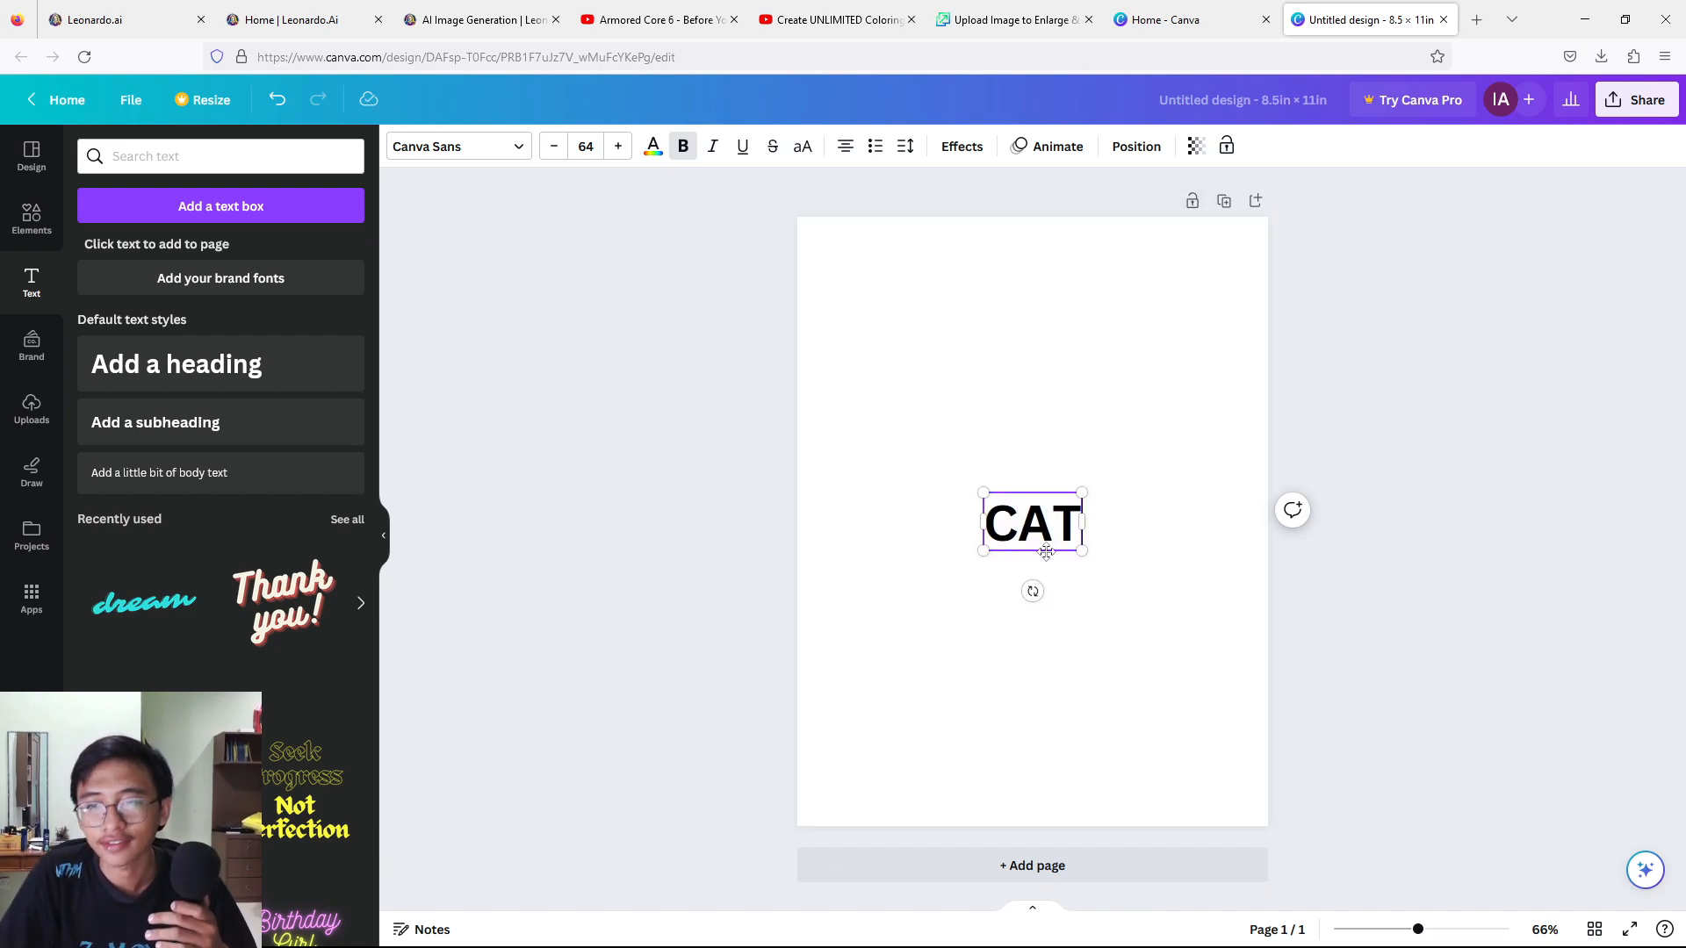
drag(1056, 553, 1055, 325)
click(1417, 174)
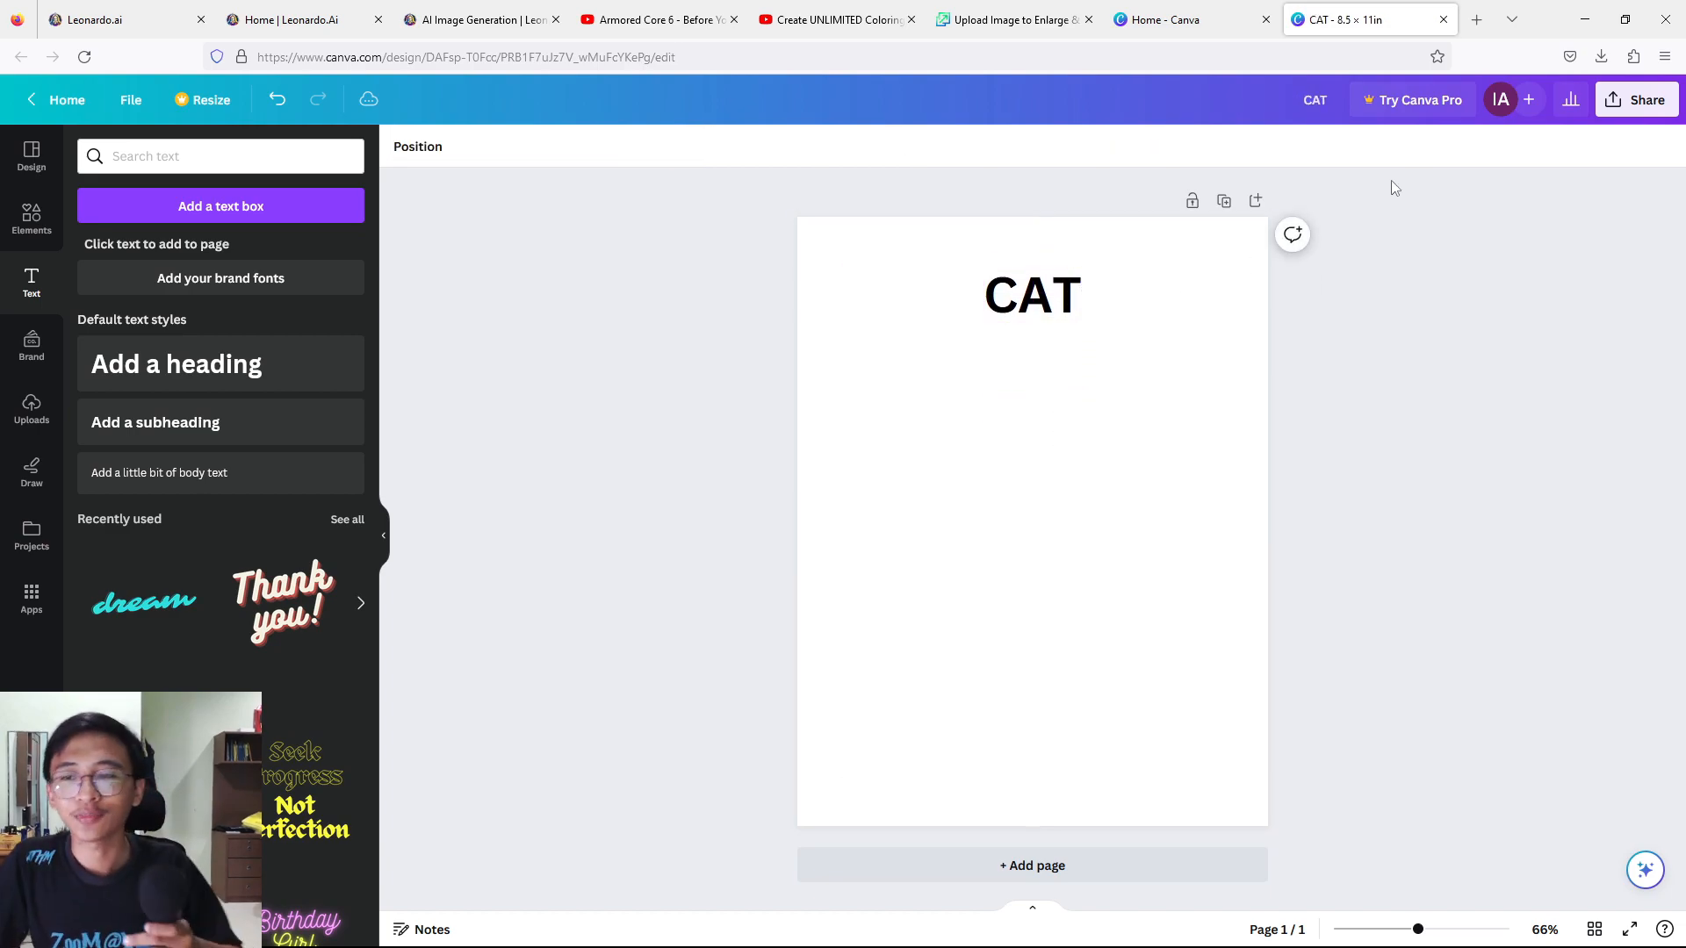
Add a second heading reading "COLORING BOOK" to the page.
click(309, 370)
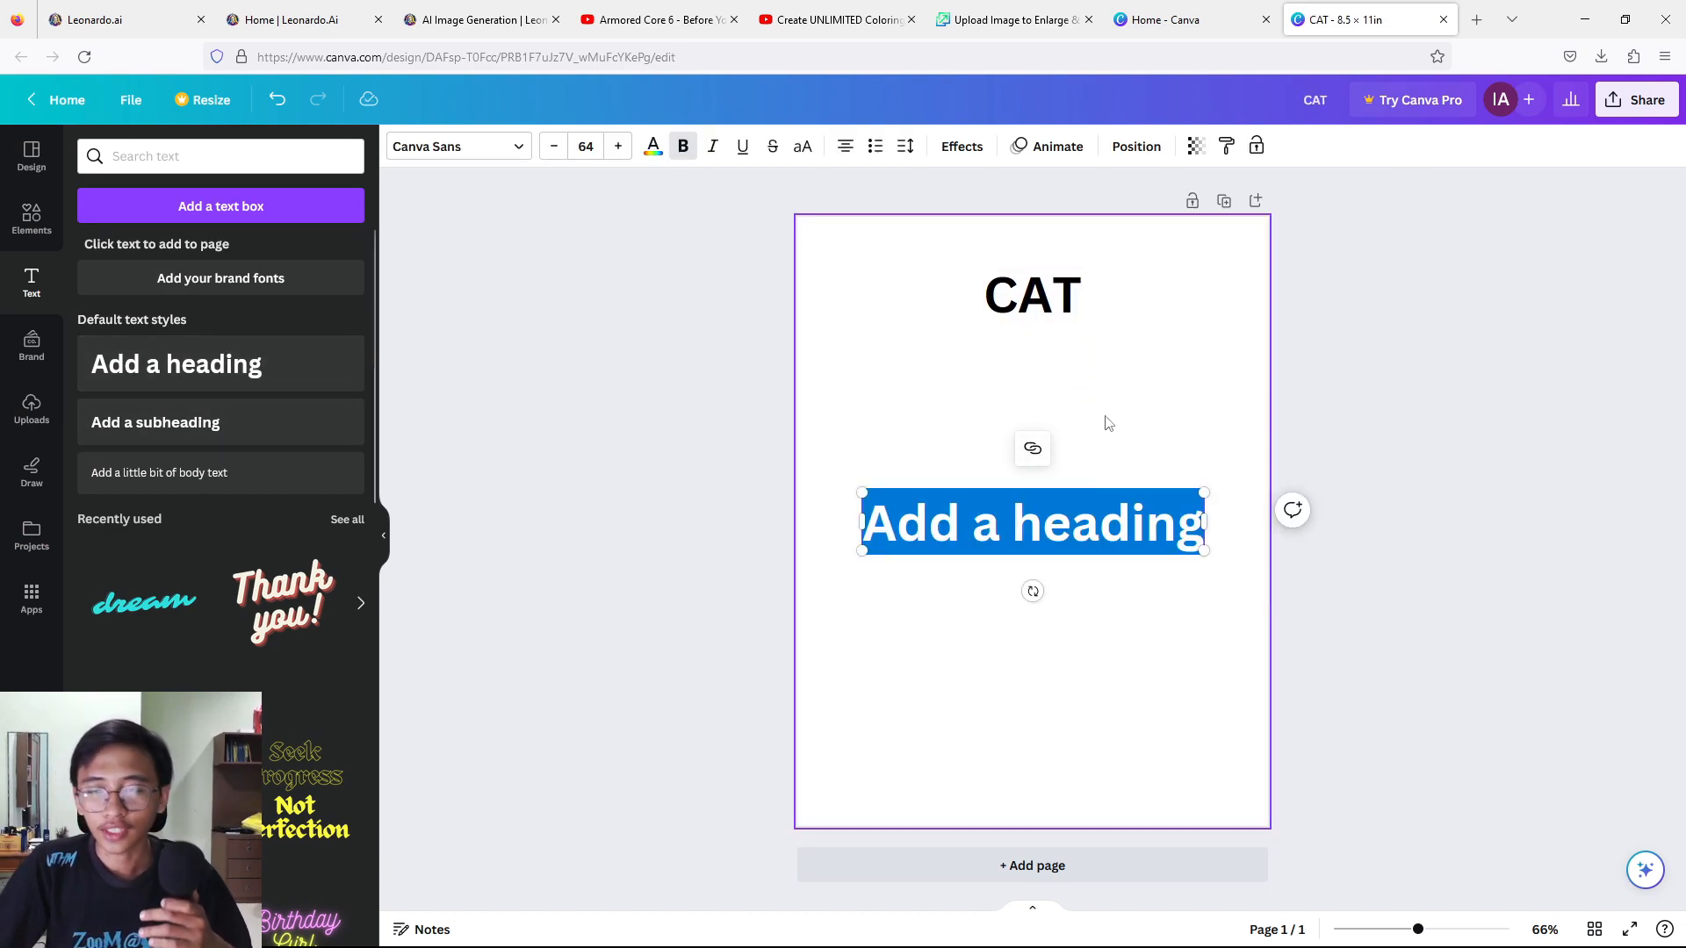
text(COLORI)
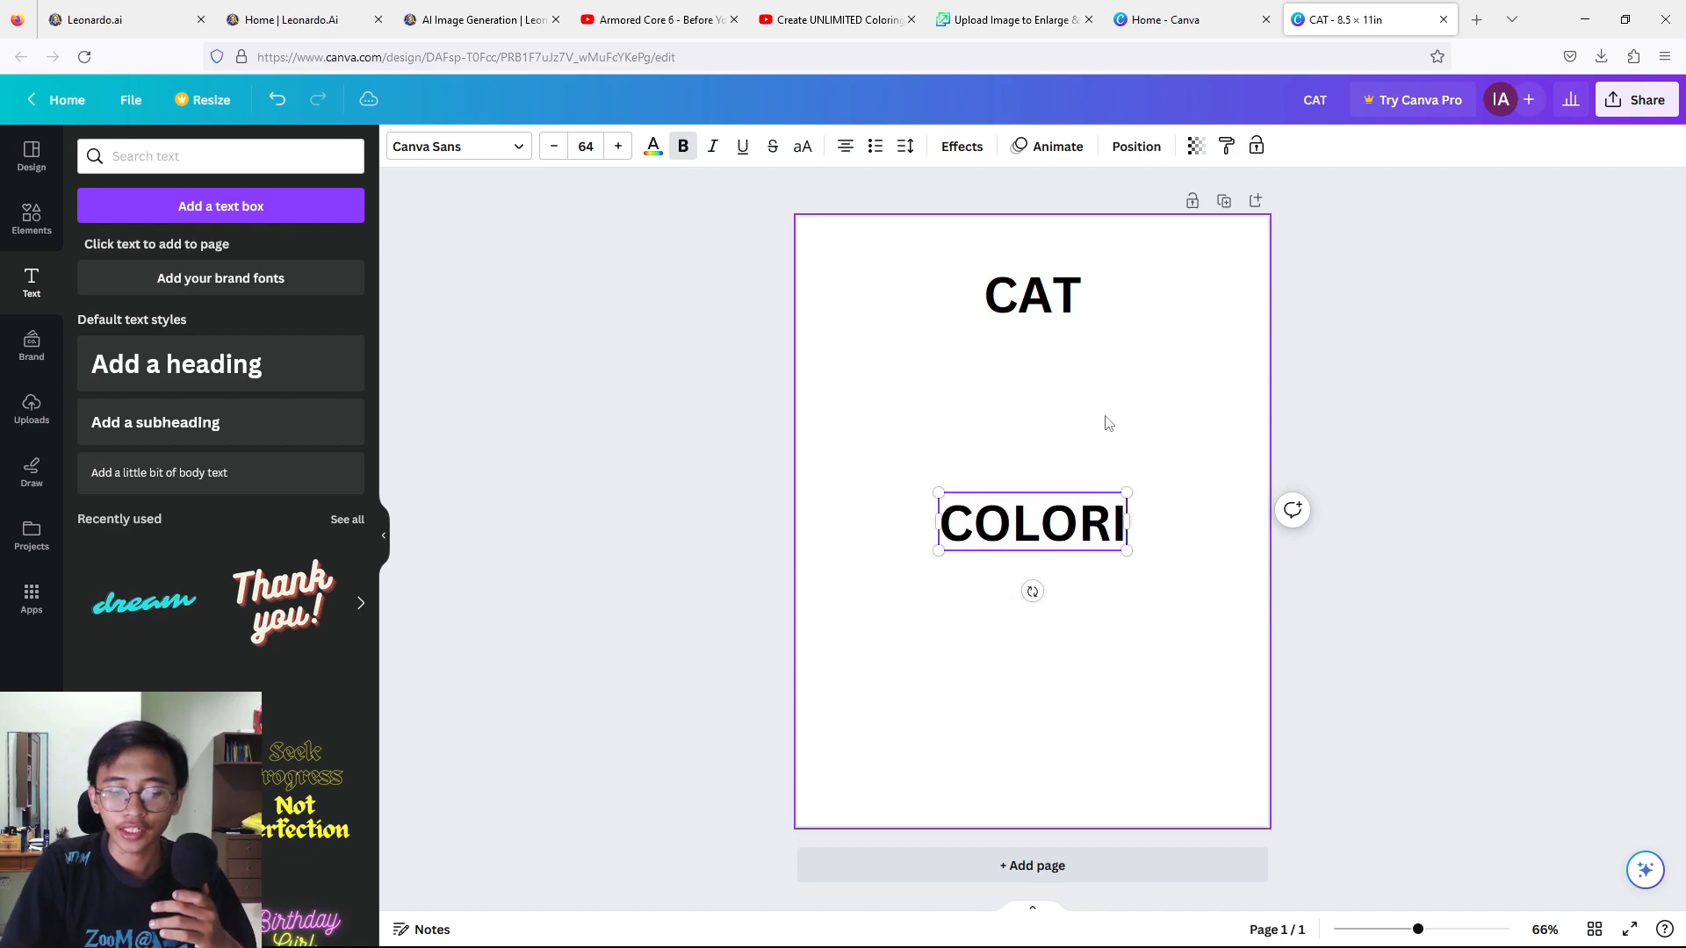
text(NG BOOK)
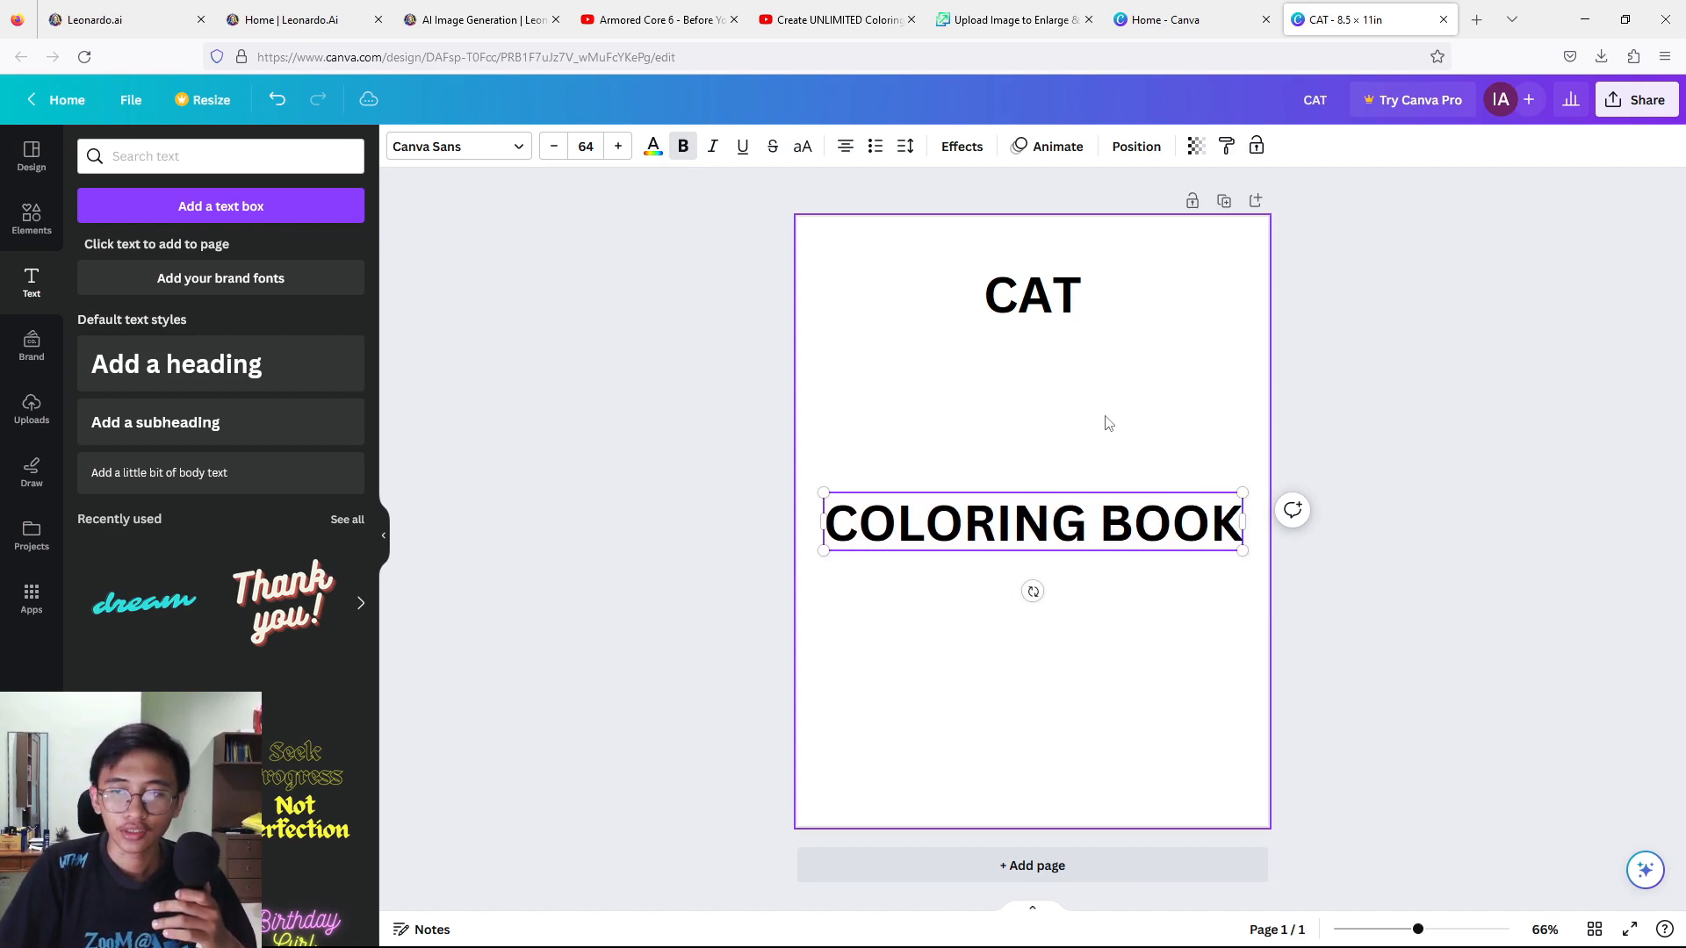
Set the "COLORING BOOK" text to size 32 and position it centred directly beneath the "CAT" heading.
drag(832, 524, 1240, 524)
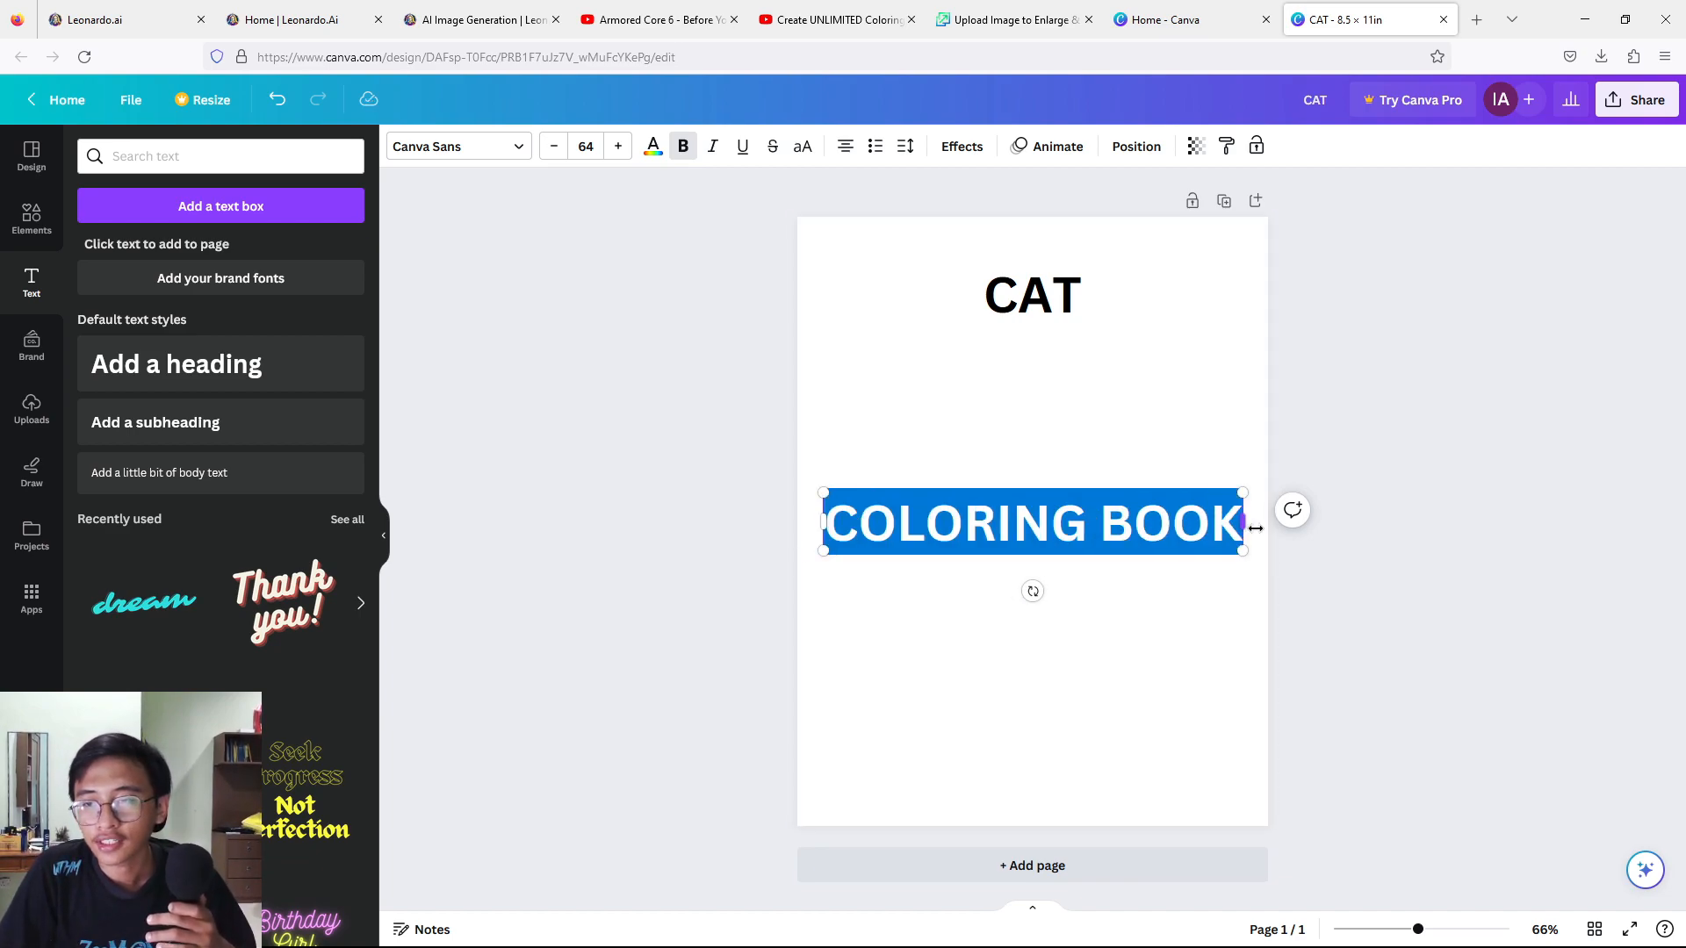
click(586, 146)
click(588, 254)
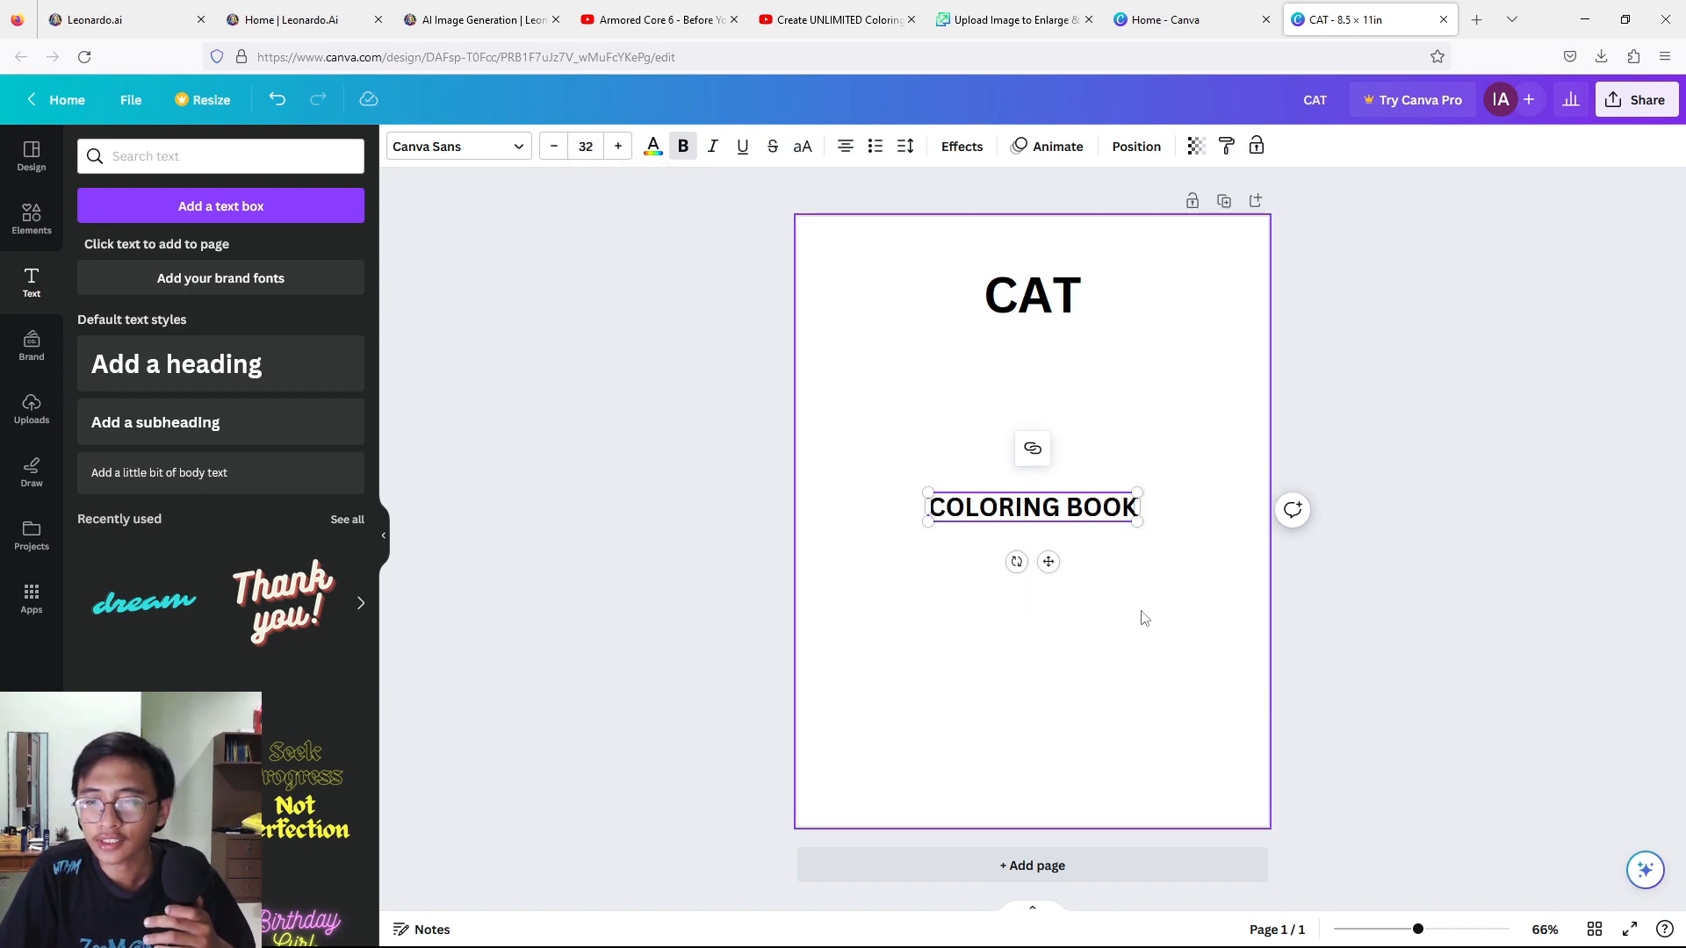
drag(1051, 562, 1053, 402)
click(1539, 355)
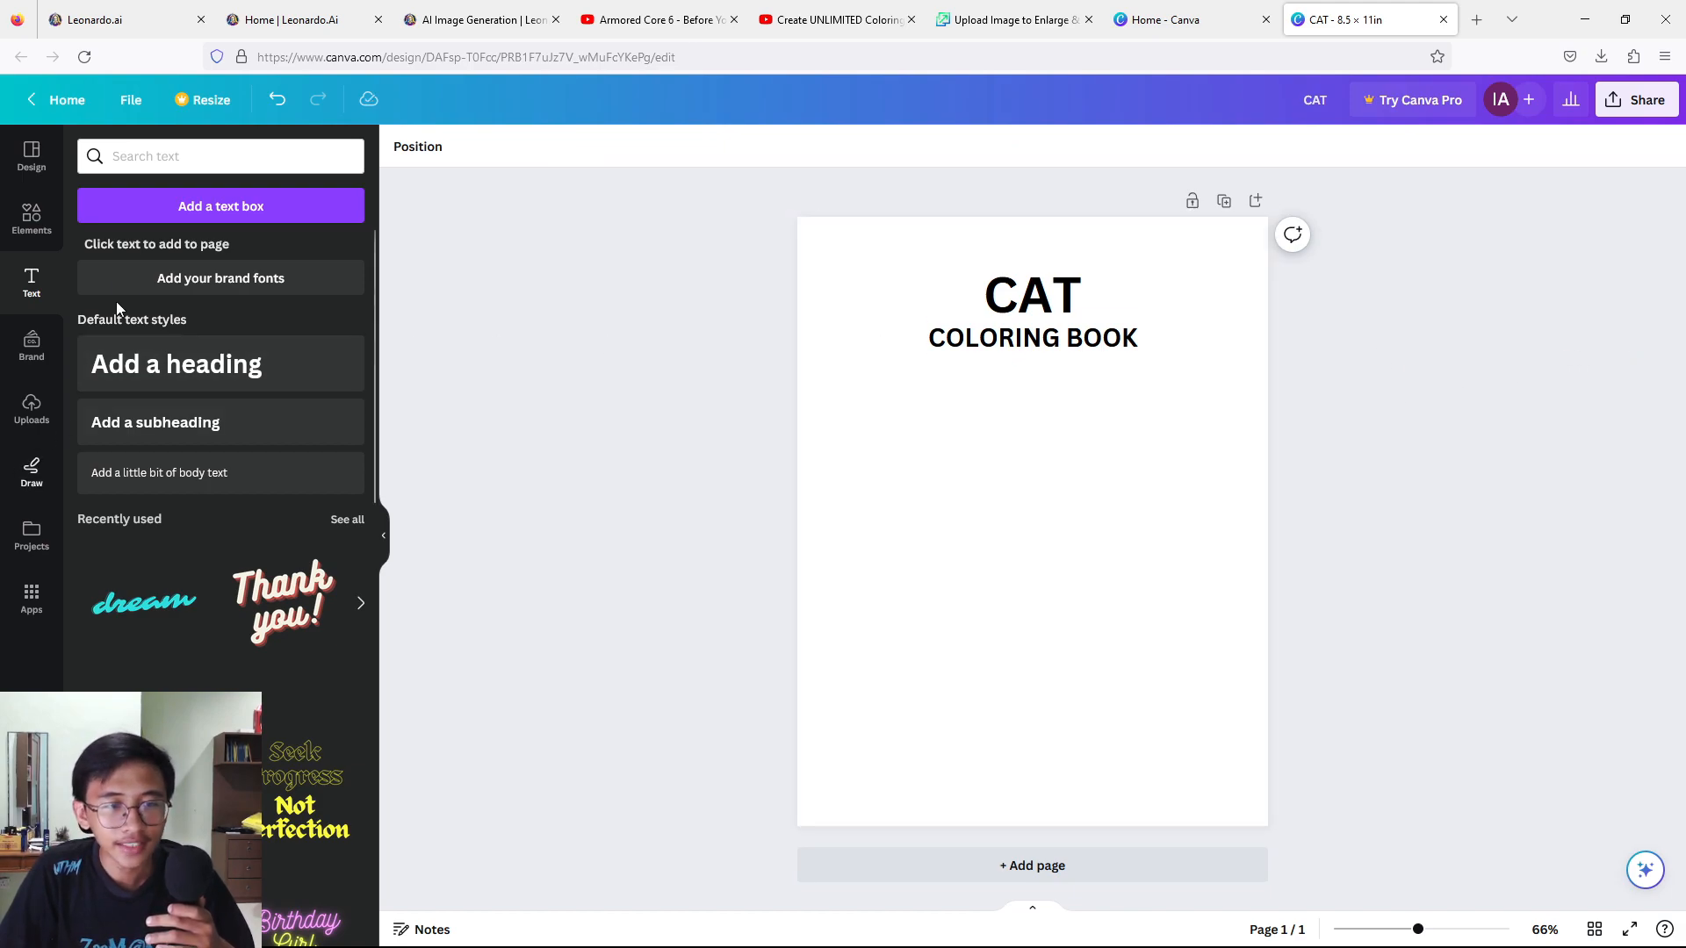
Search the elements library for CATS and show all of the graphics results.
click(34, 219)
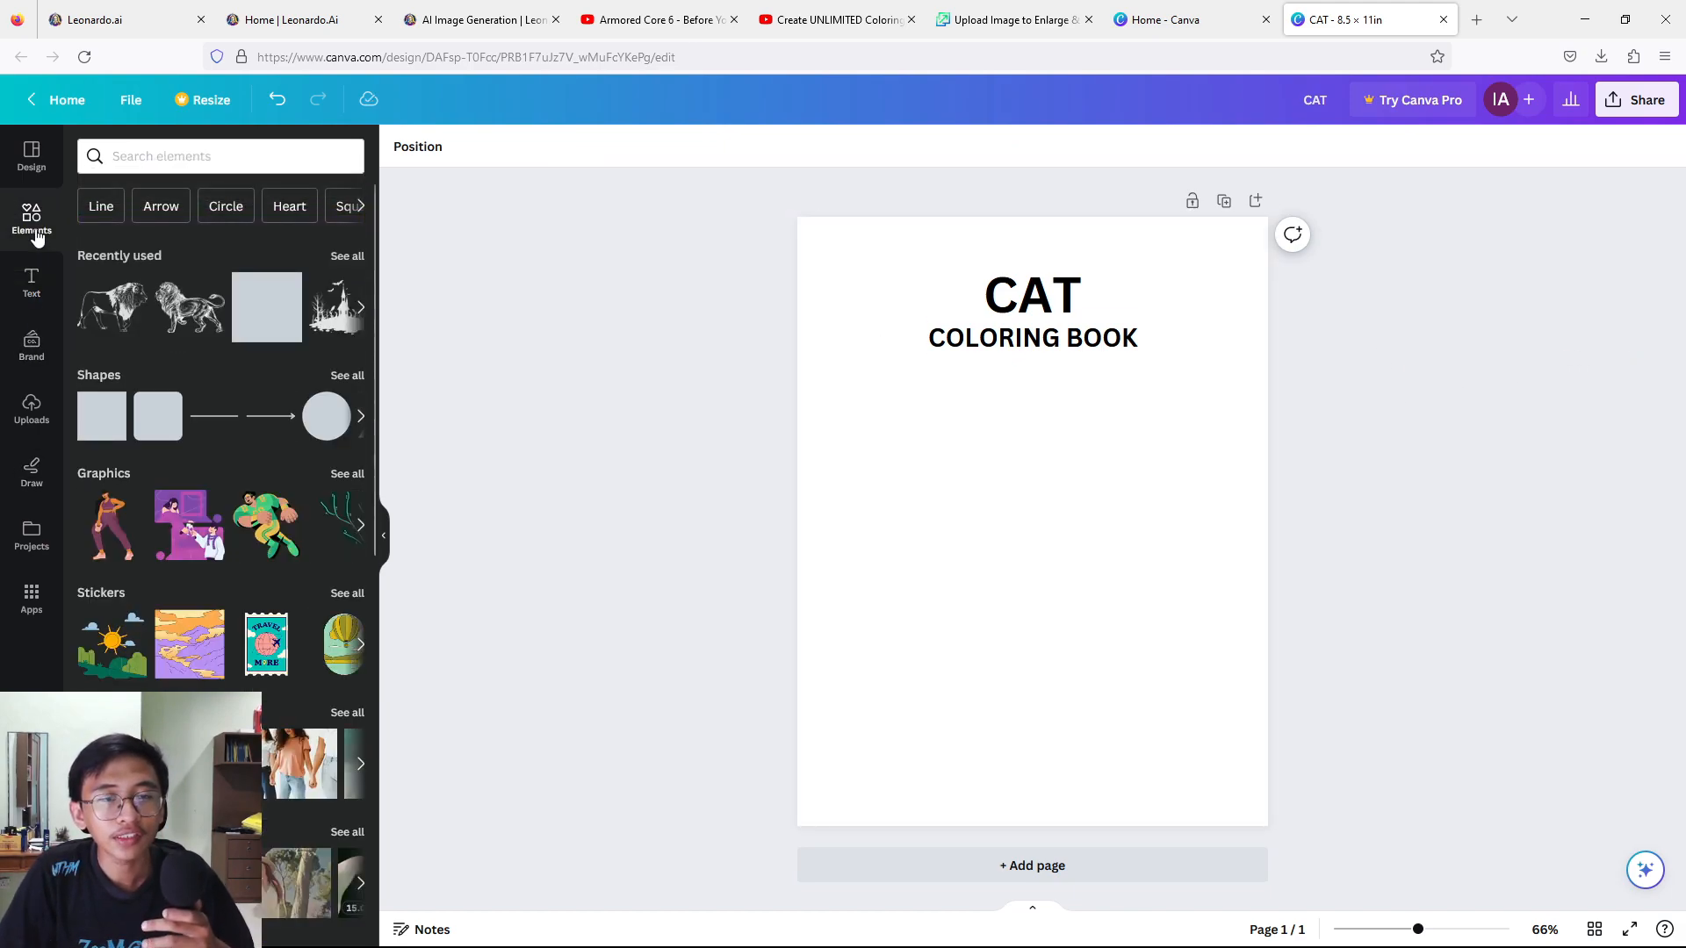
click(156, 167)
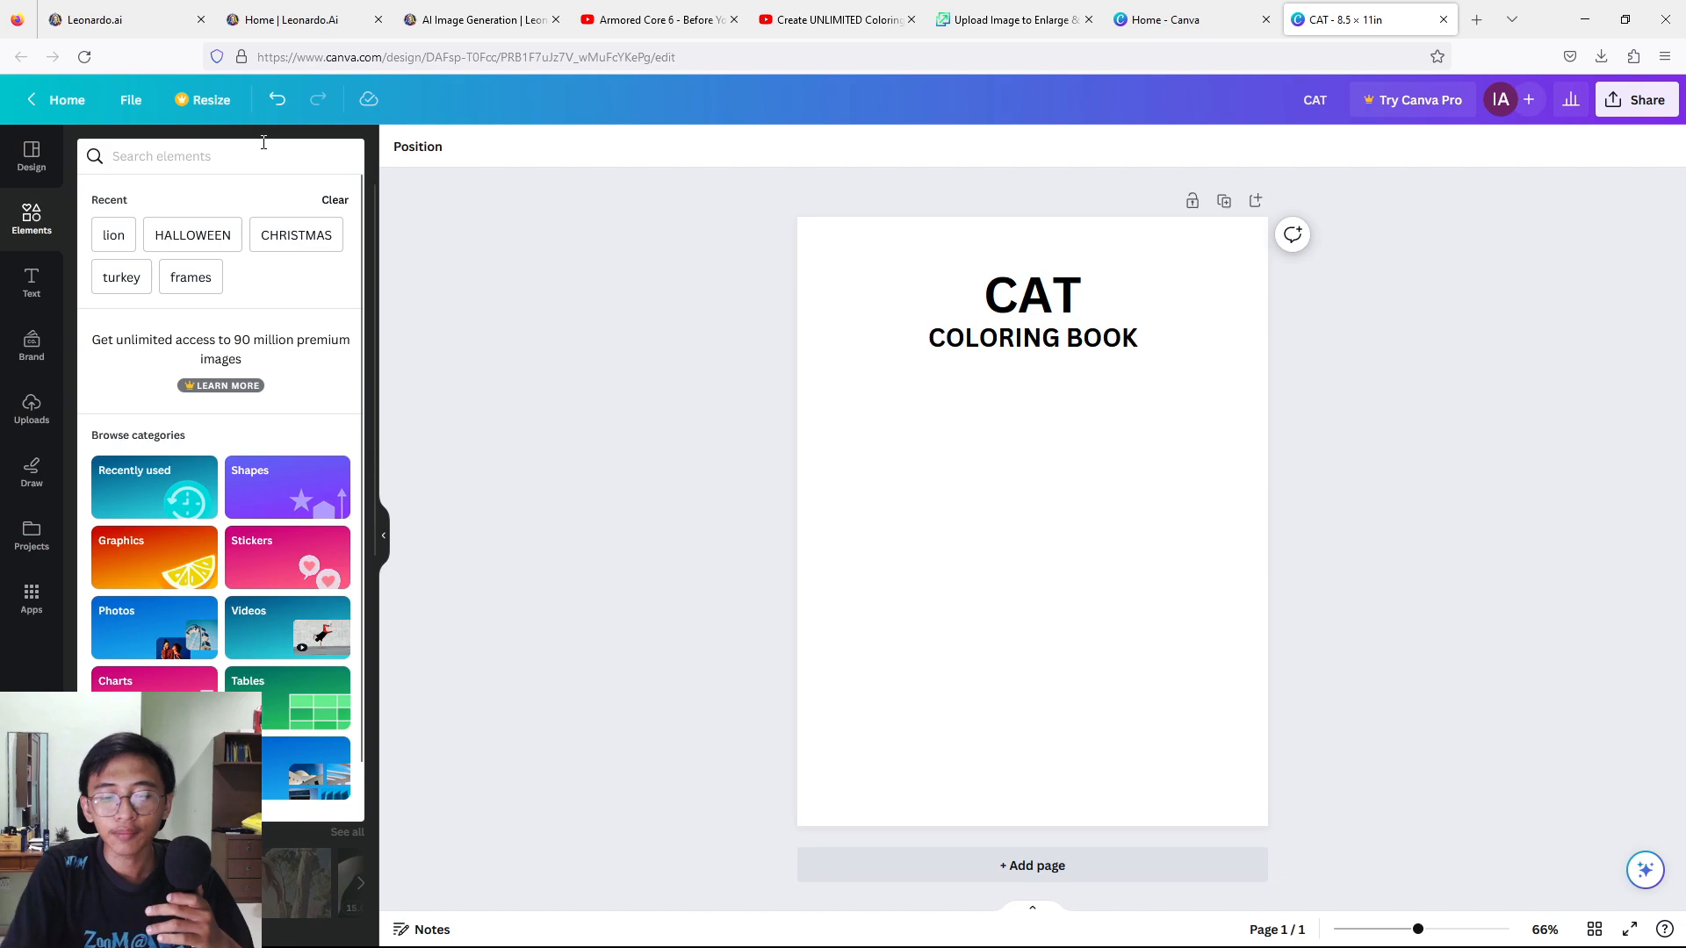
text(CATS)
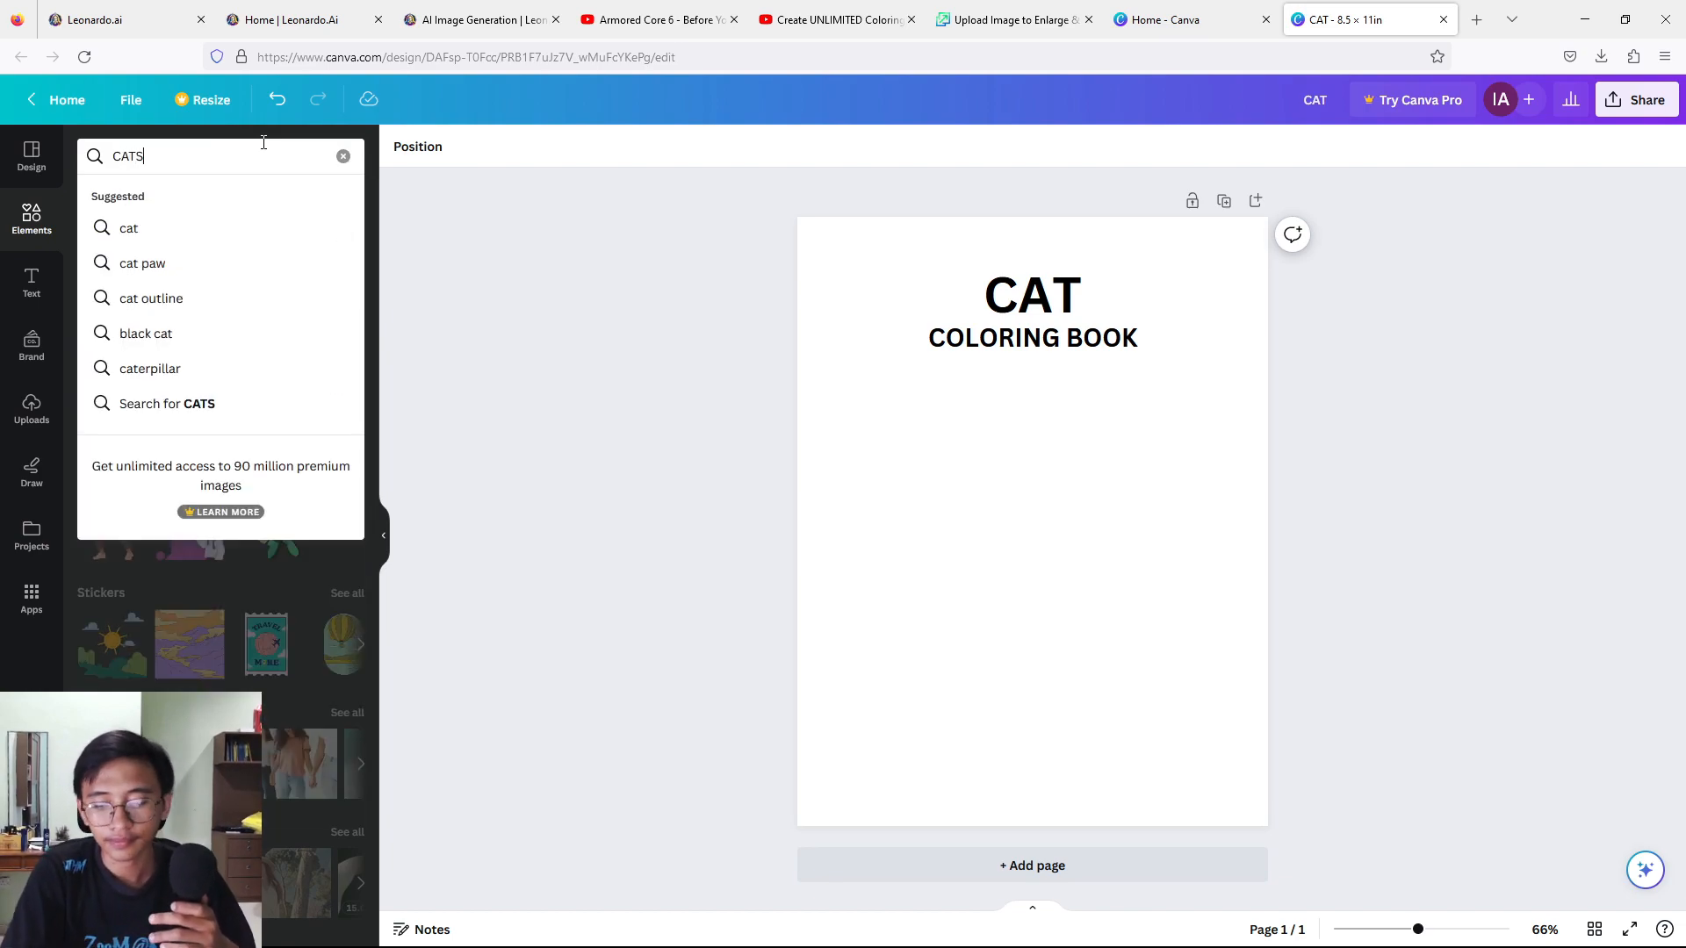
key(Return)
click(347, 299)
Add the black line-art sitting cat graphic, enlarge it and centre it below the "COLORING BOOK" text.
scroll(227, 605, down, 2)
scroll(226, 606, down, 5)
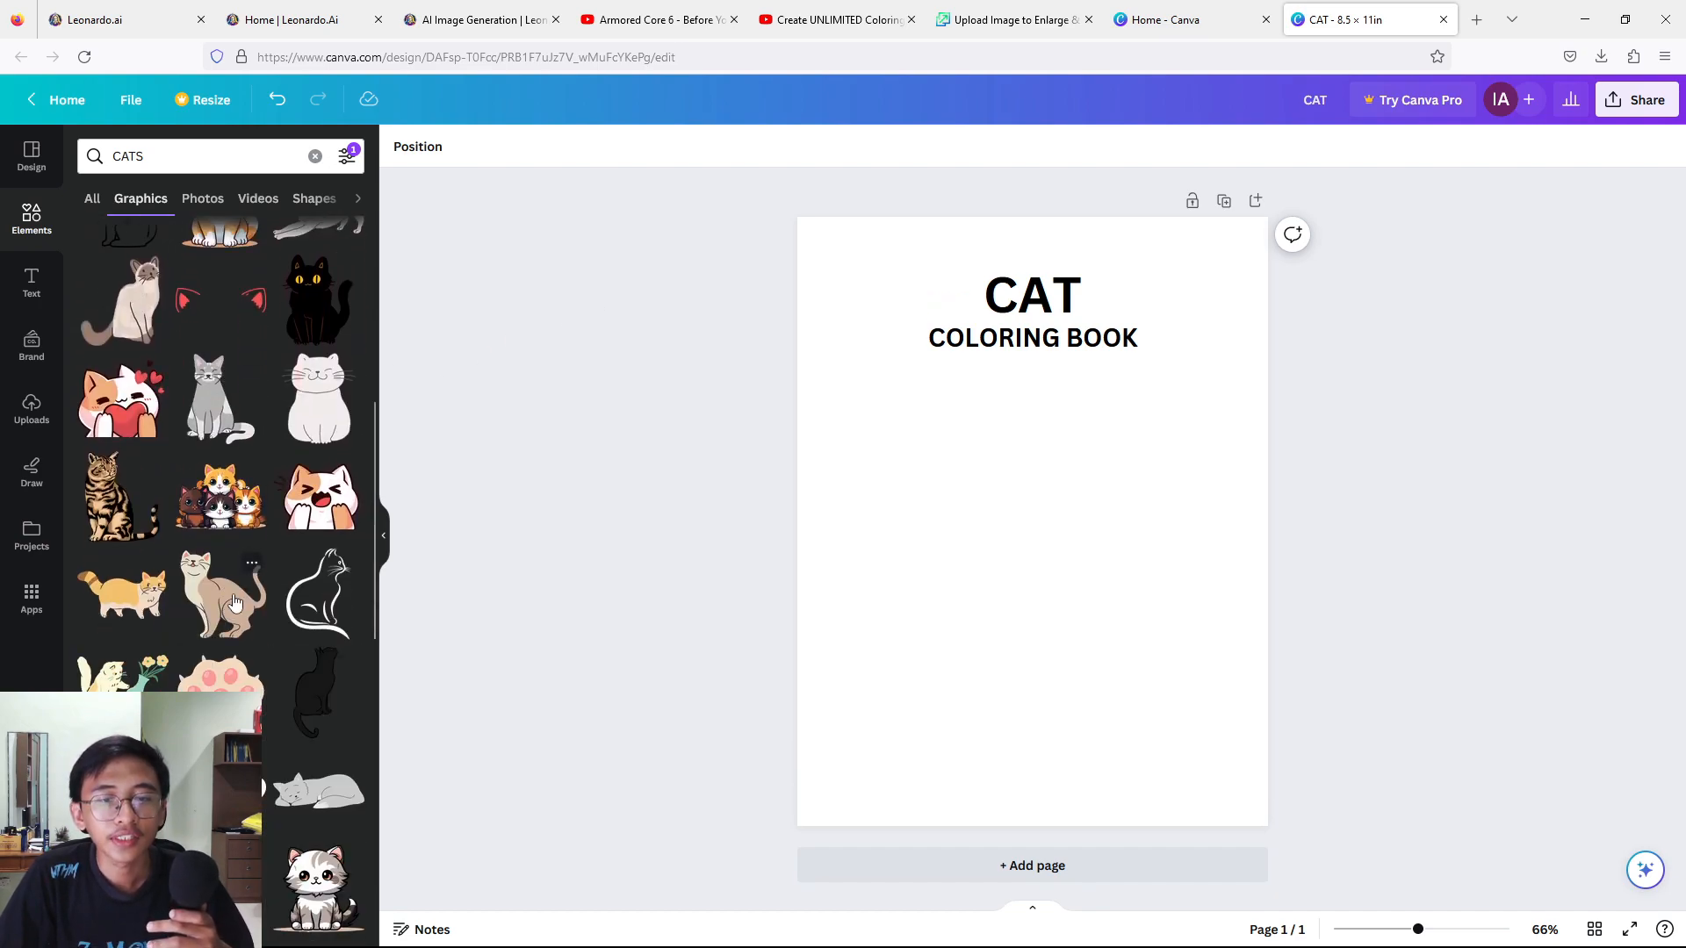
scroll(234, 602, down, 1)
scroll(321, 450, down, 3)
scroll(320, 451, up, 3)
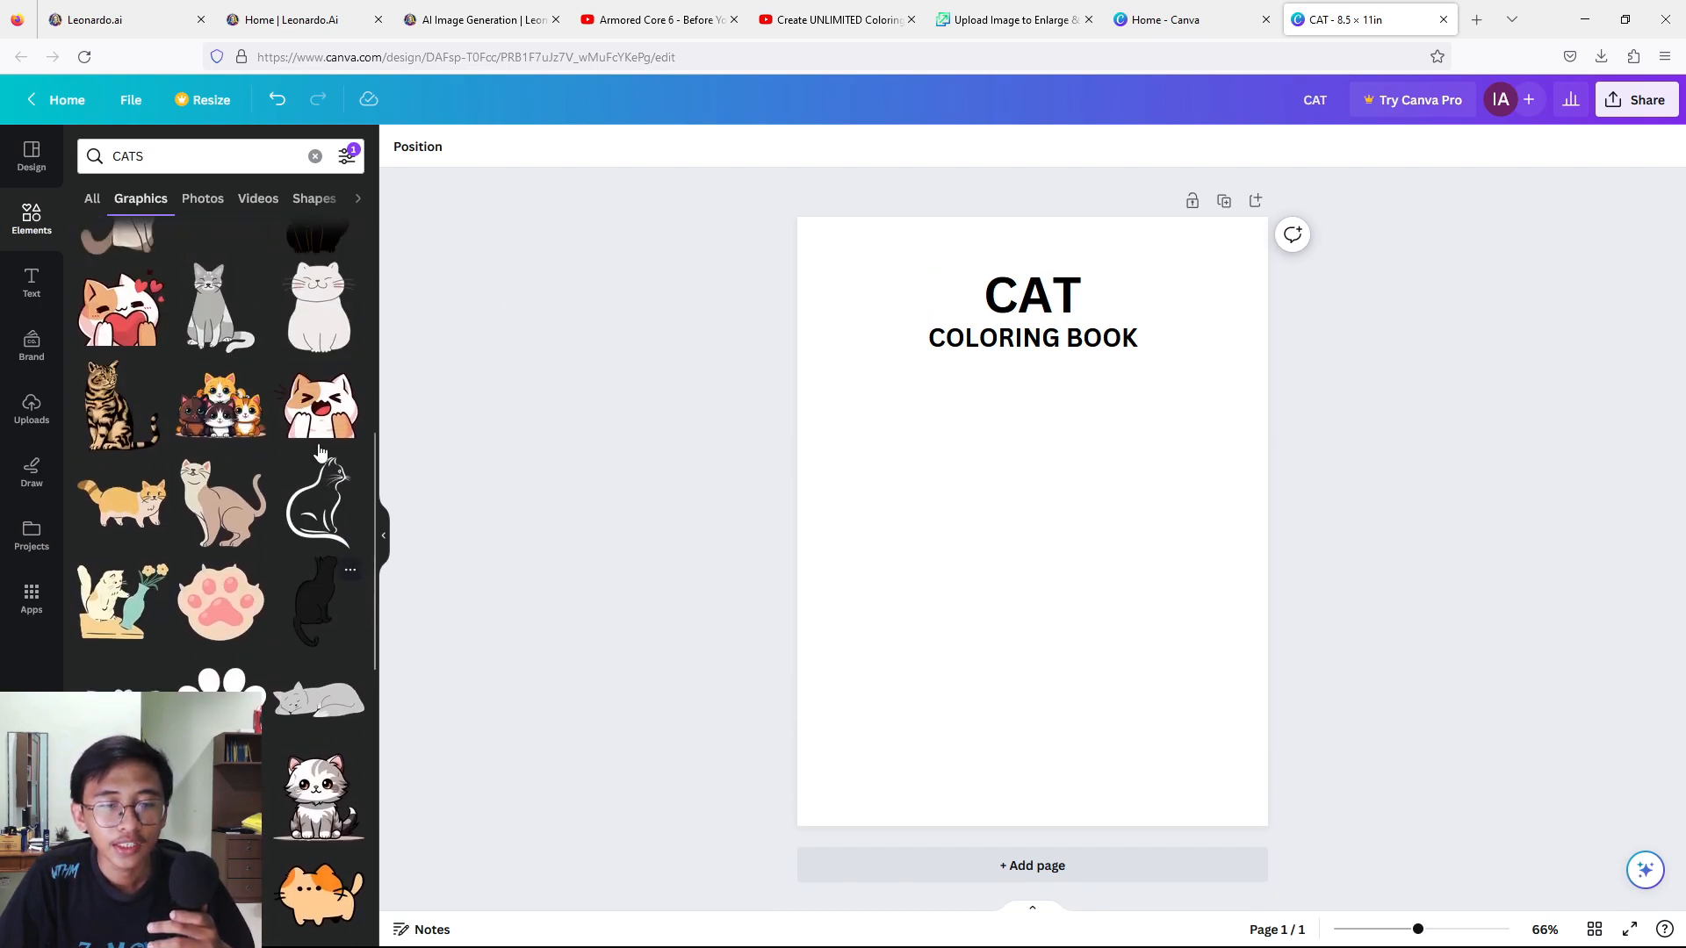
scroll(321, 451, up, 1)
click(303, 630)
drag(1043, 566, 989, 493)
mouse_move(1050, 637)
mouse_down()
mouse_move(1123, 736)
mouse_move(1054, 615)
mouse_up()
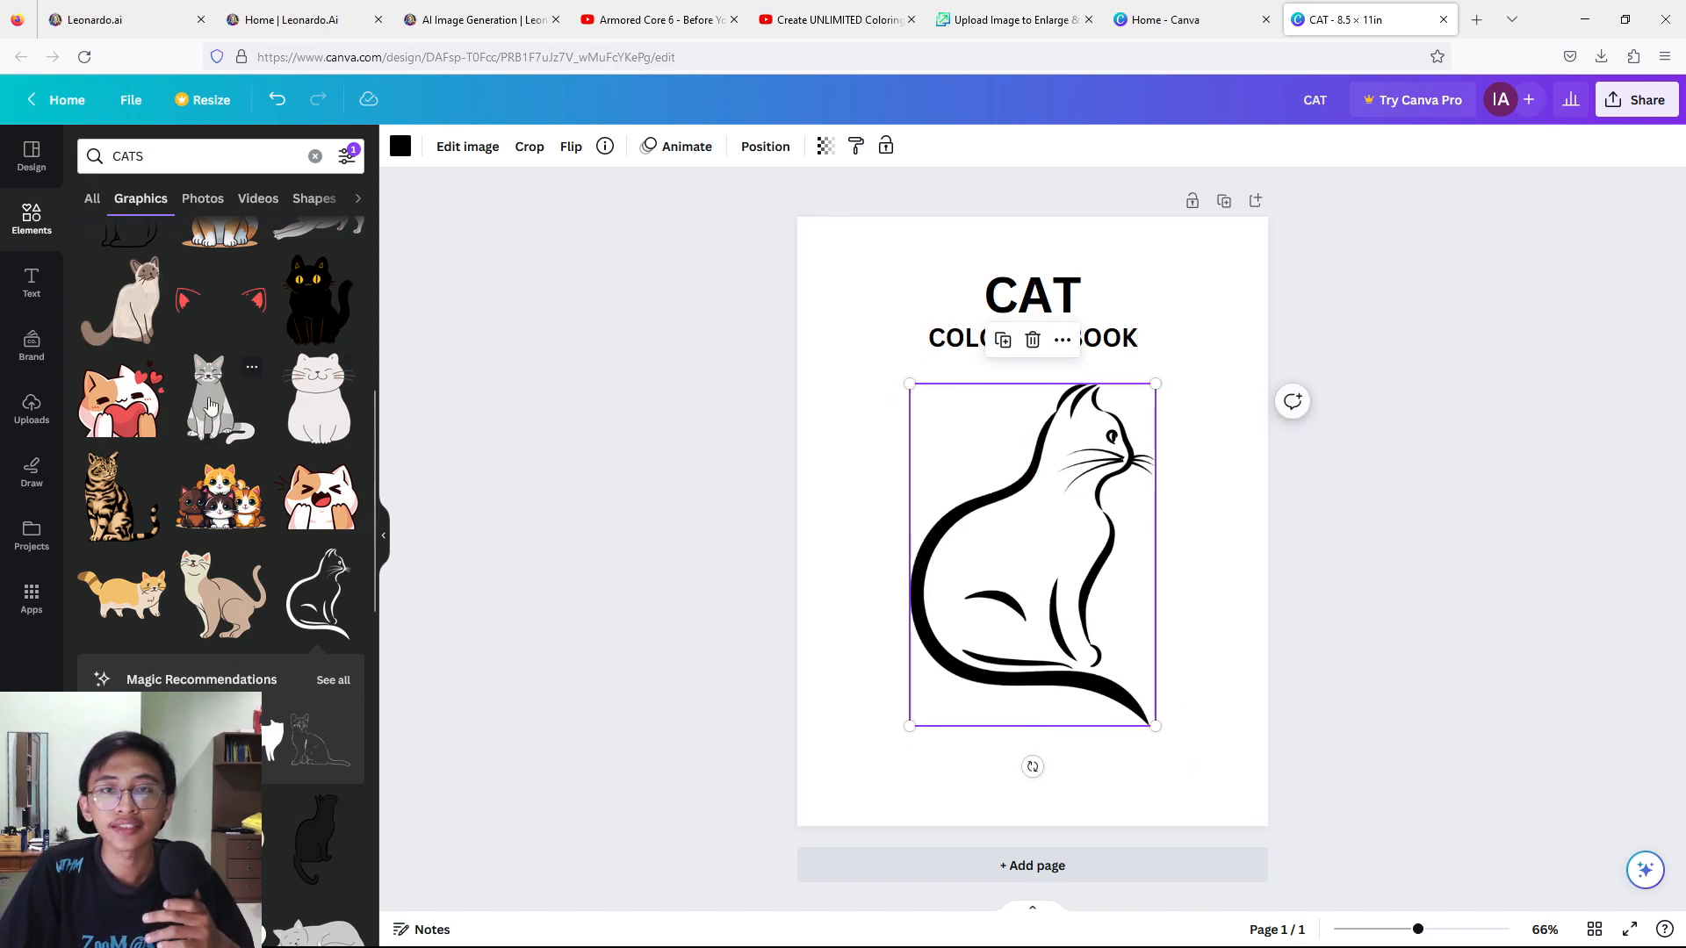
click(1528, 395)
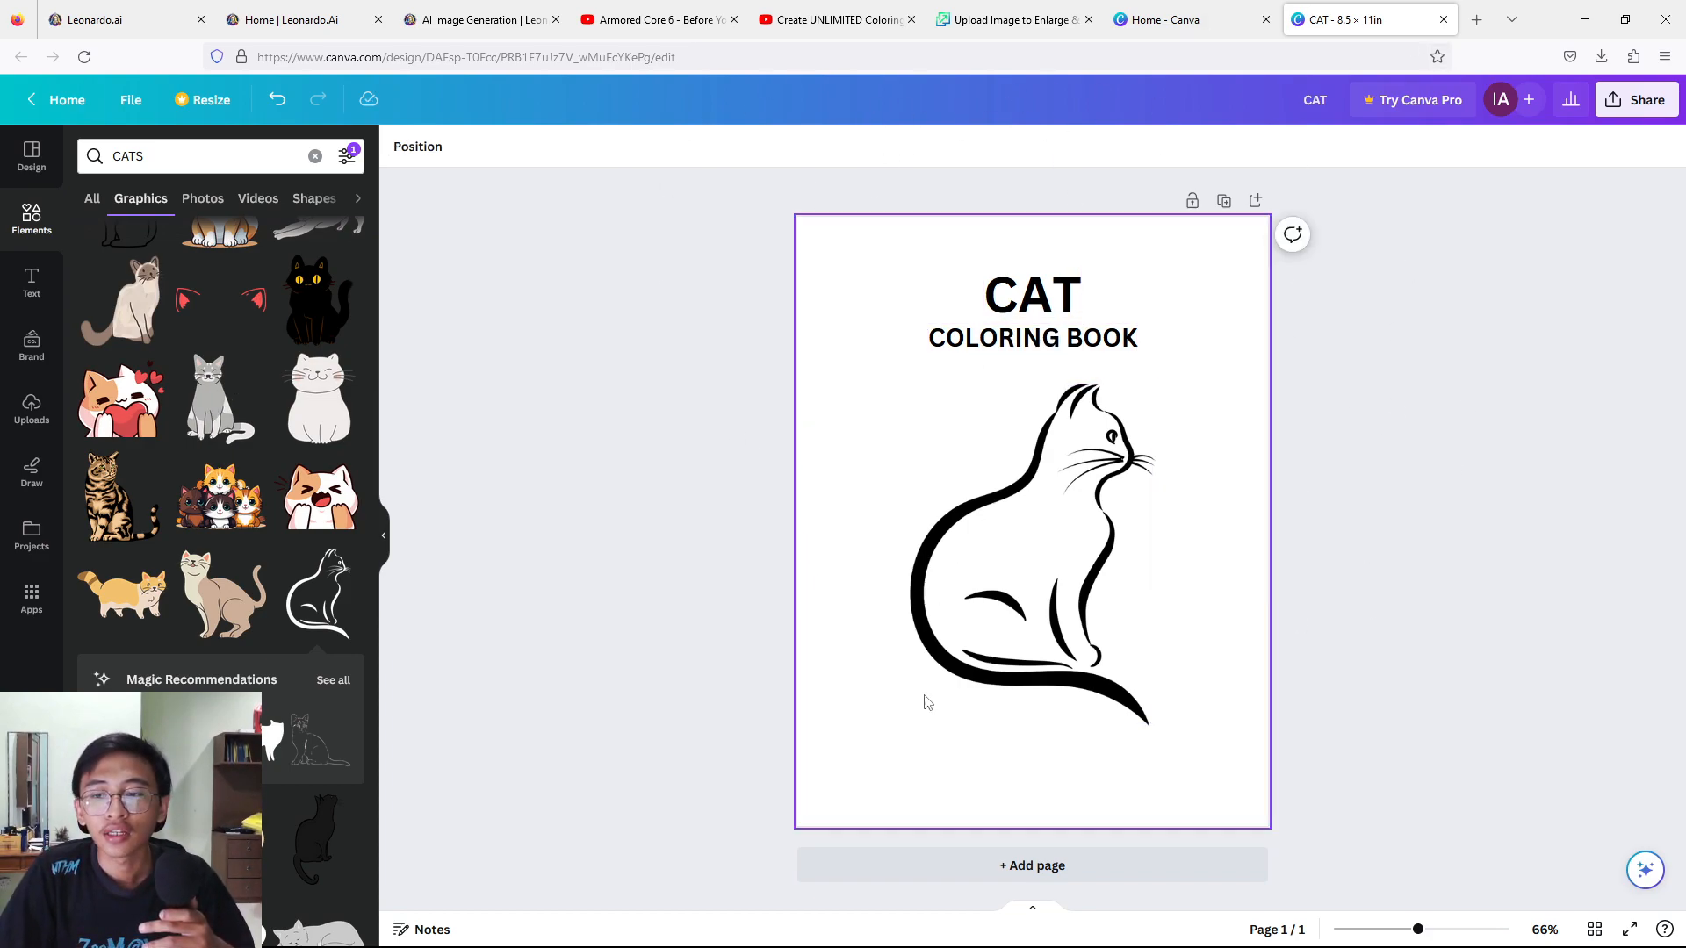
Add two blank pages after the title page and upload the two cat coloring images to the design's uploads.
click(1255, 201)
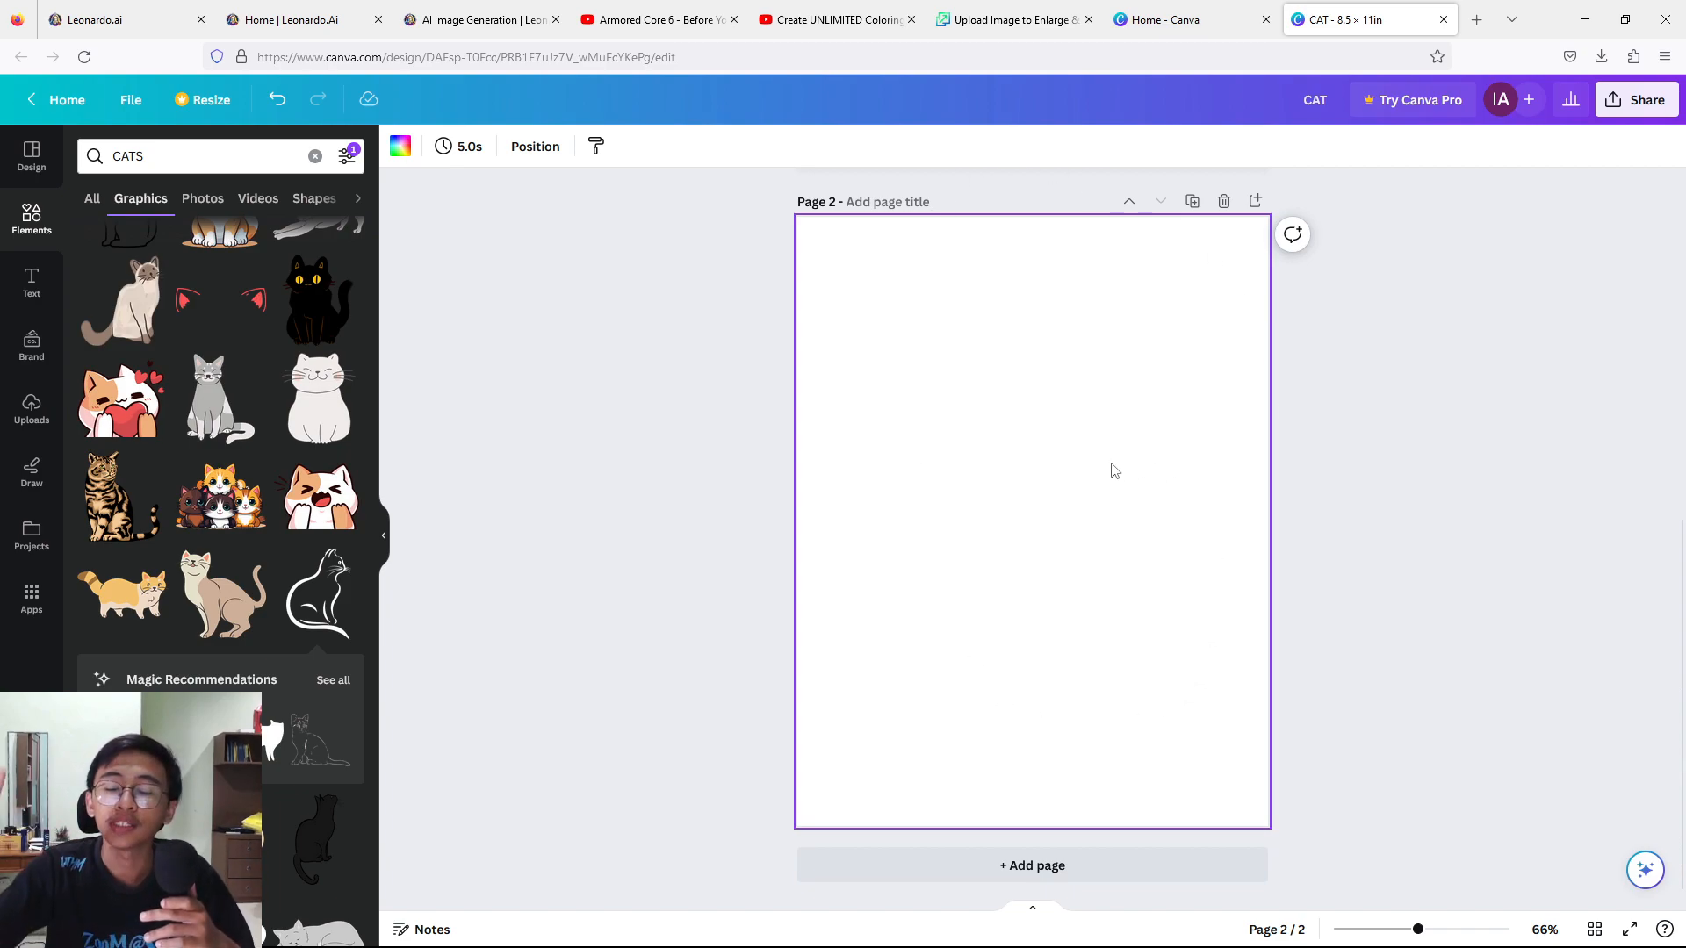
click(1256, 204)
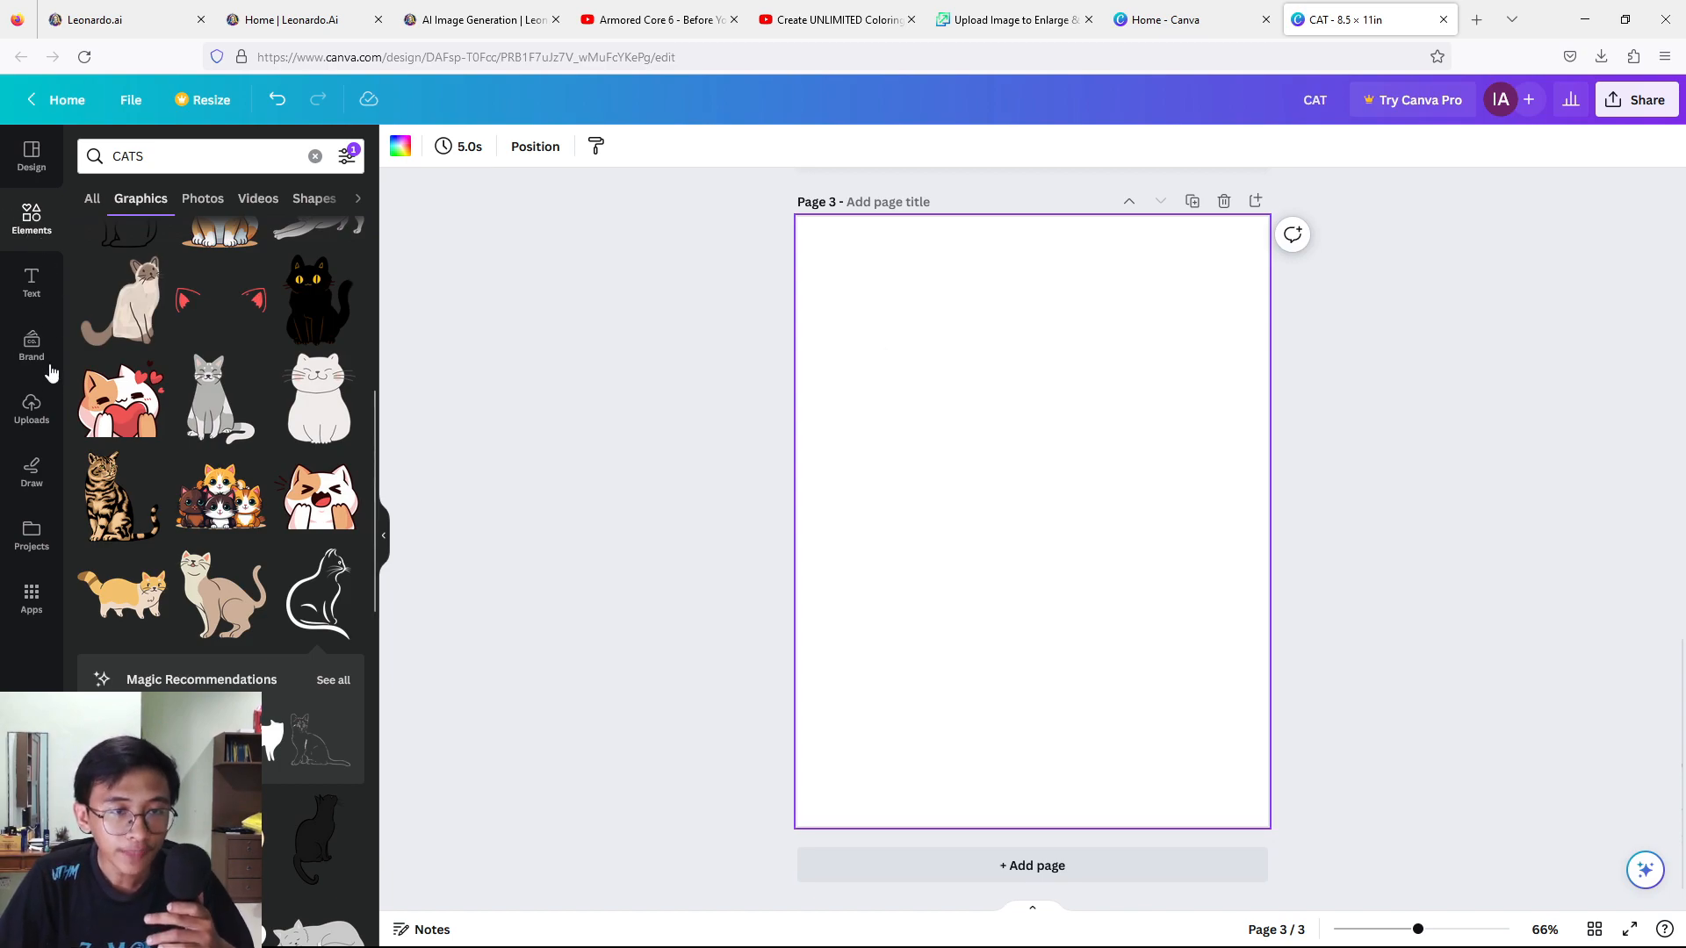
click(32, 407)
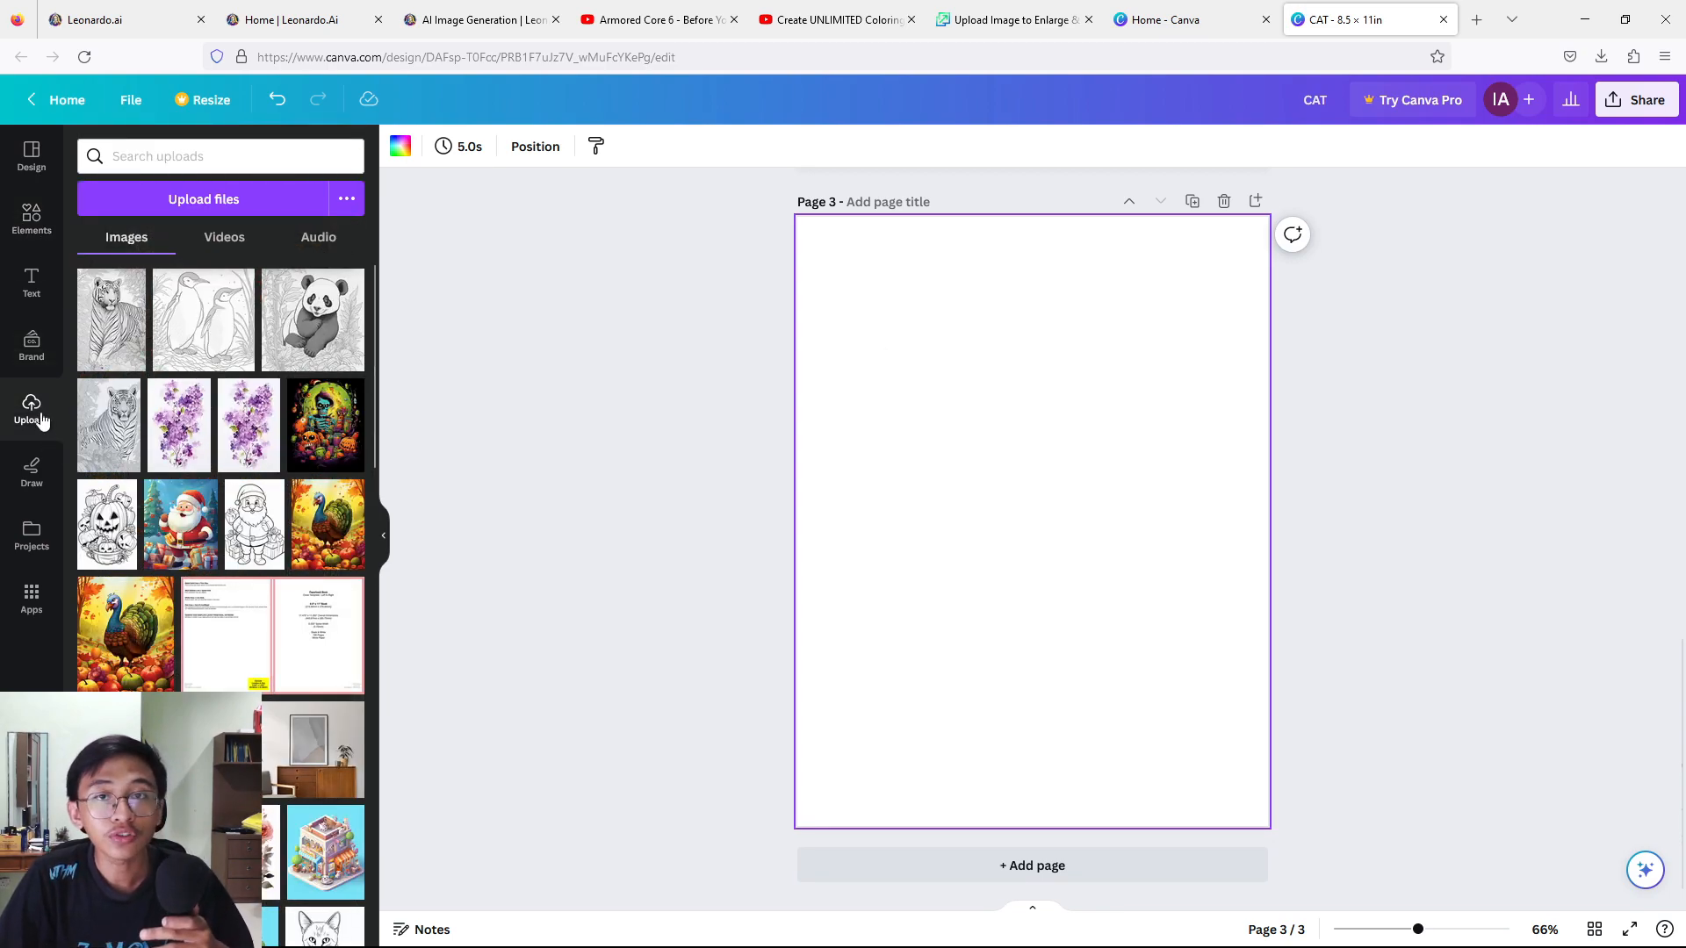
click(228, 202)
drag(786, 223, 491, 244)
click(874, 833)
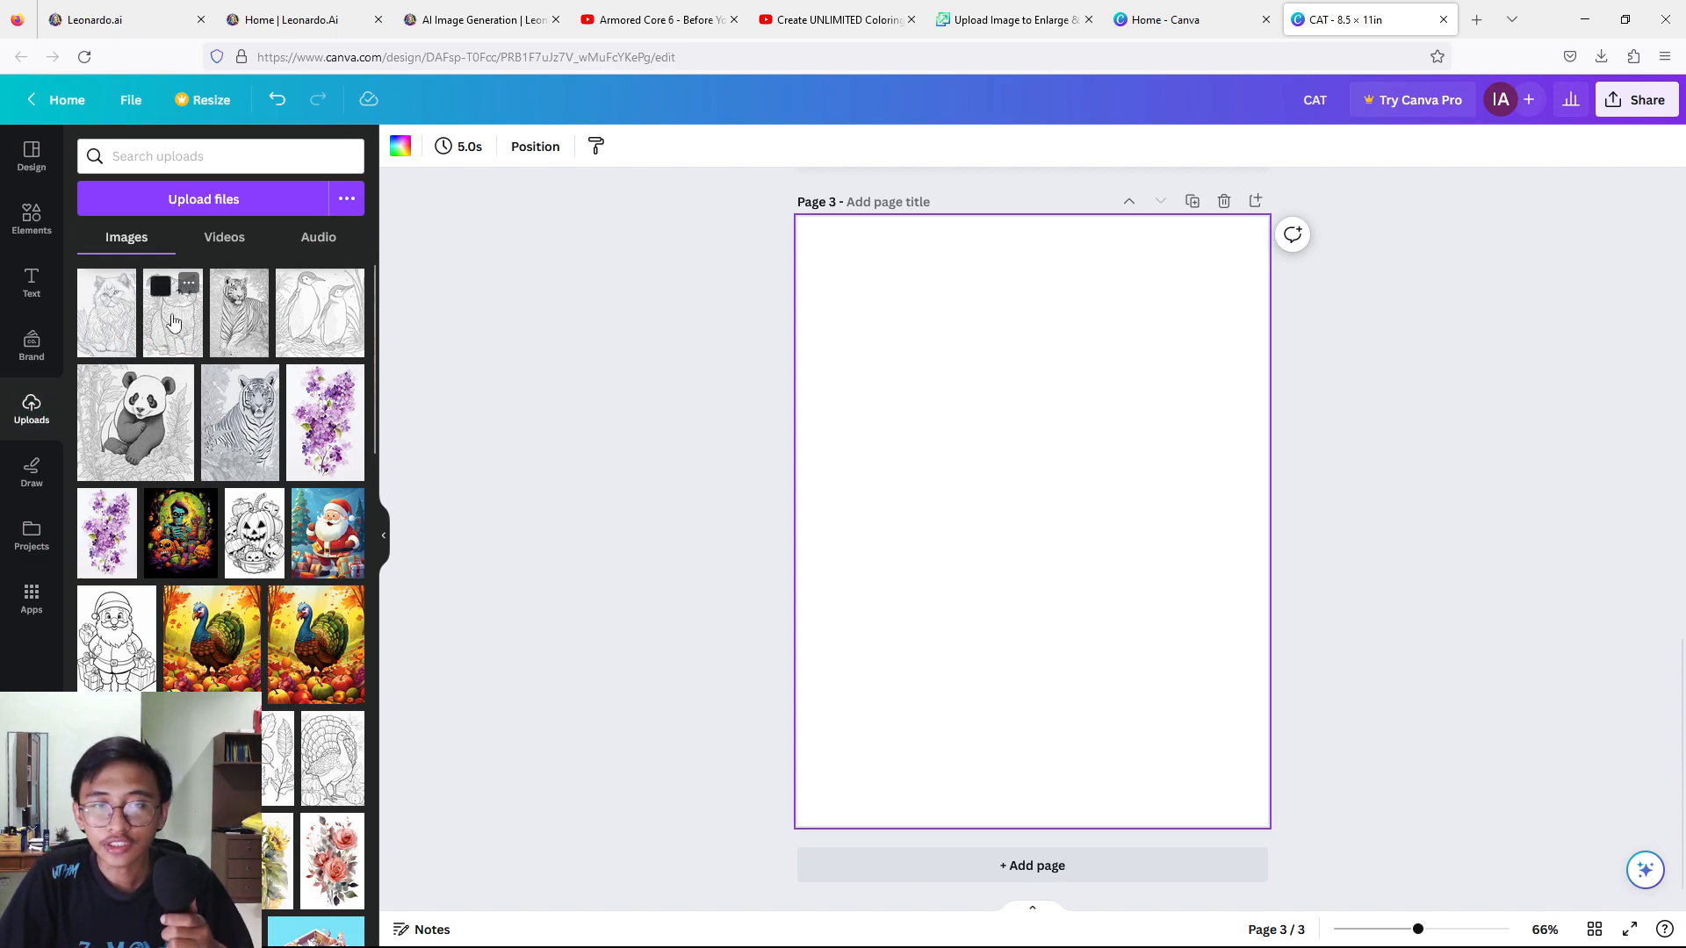
Place the uploaded coloring image of the cat beside a flower on page 3, enlarging it around the page centre.
drag(1012, 518, 992, 463)
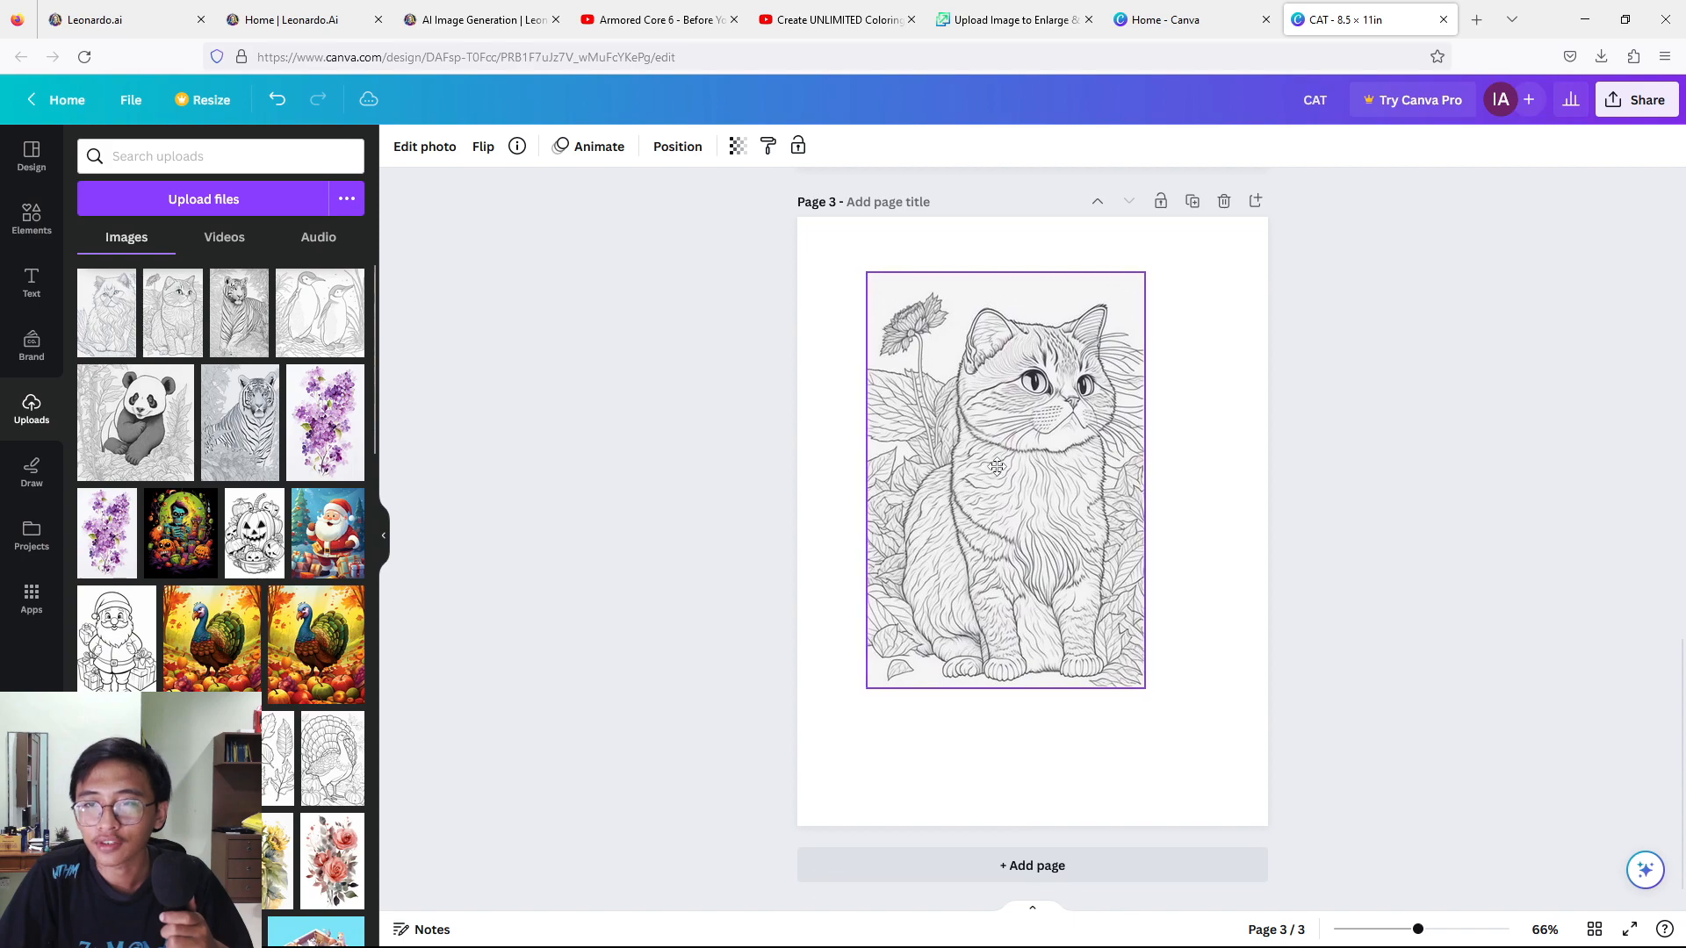
drag(1176, 753, 1169, 742)
mouse_move(1053, 560)
mouse_down()
mouse_move(1030, 550)
mouse_move(1063, 576)
mouse_up()
click(766, 302)
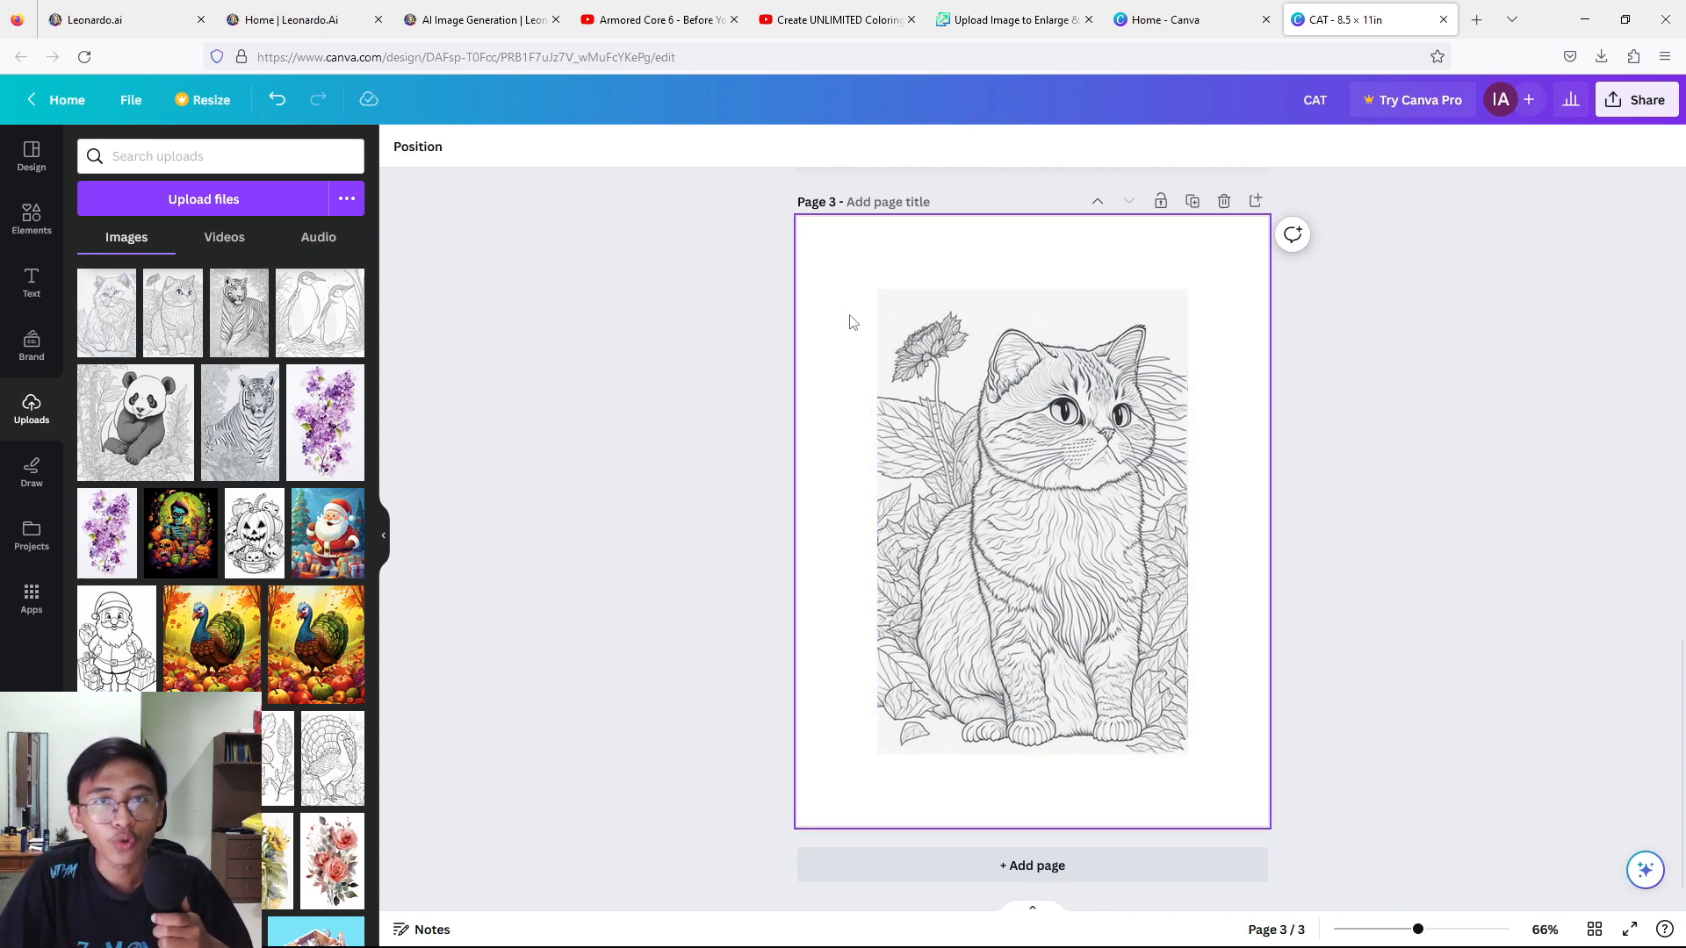
click(830, 278)
click(904, 316)
click(661, 280)
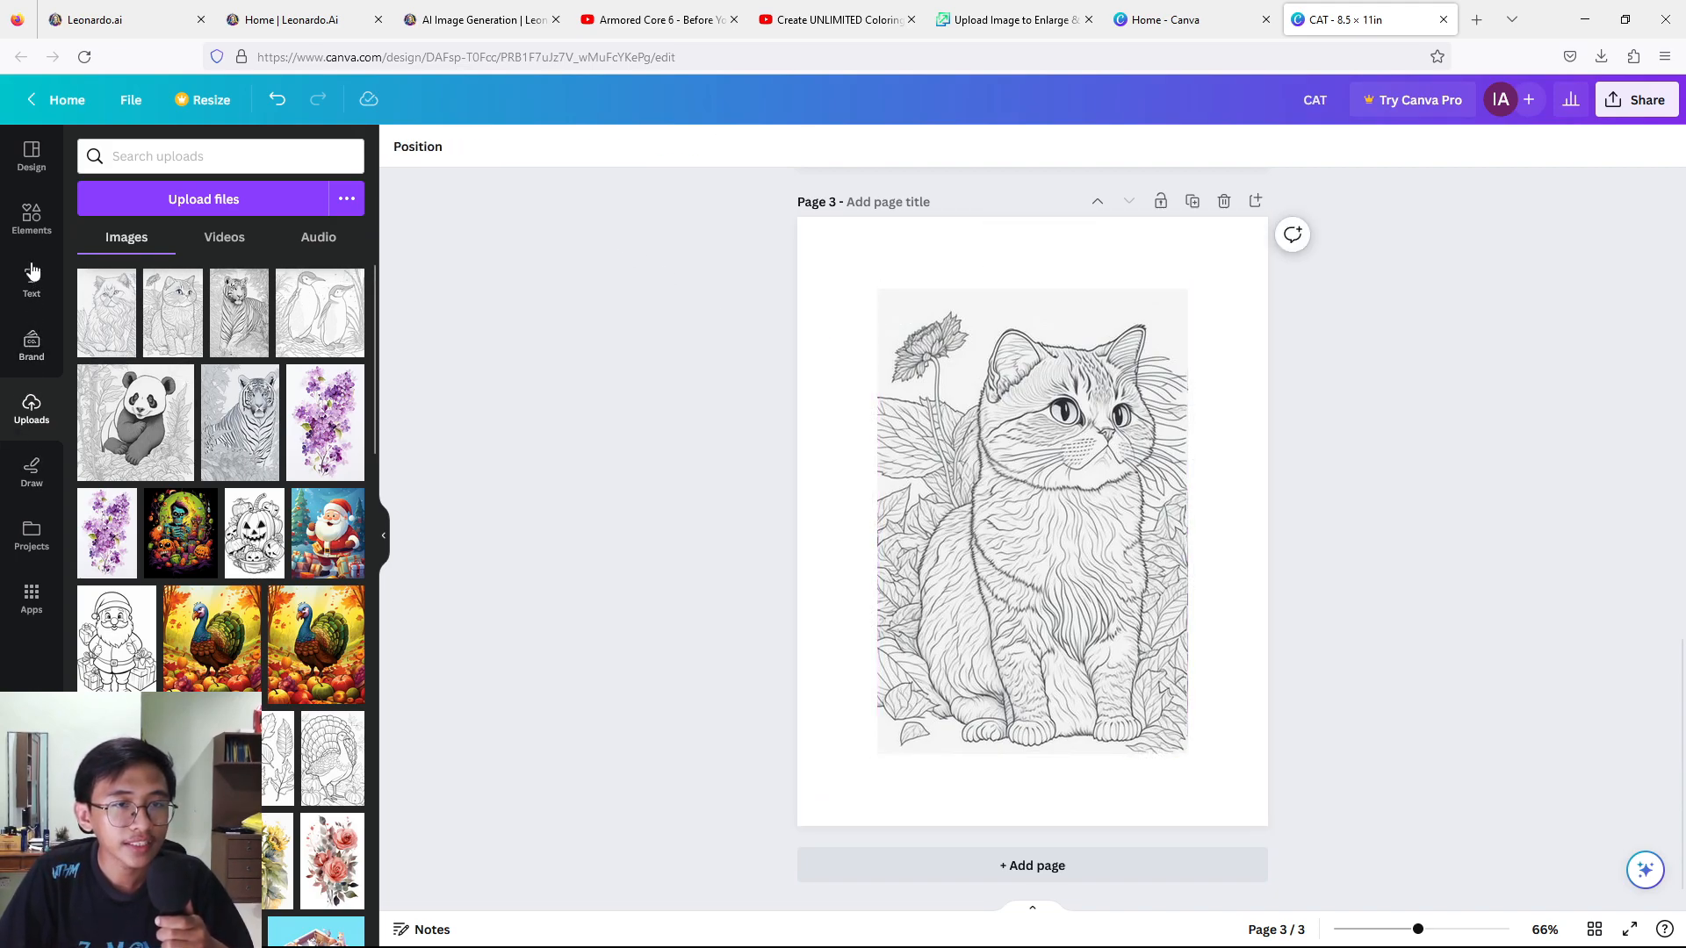
Add a square shape at the cat image's upper-left corner on page 3 and send it to the back.
click(32, 218)
scroll(234, 460, up, 6)
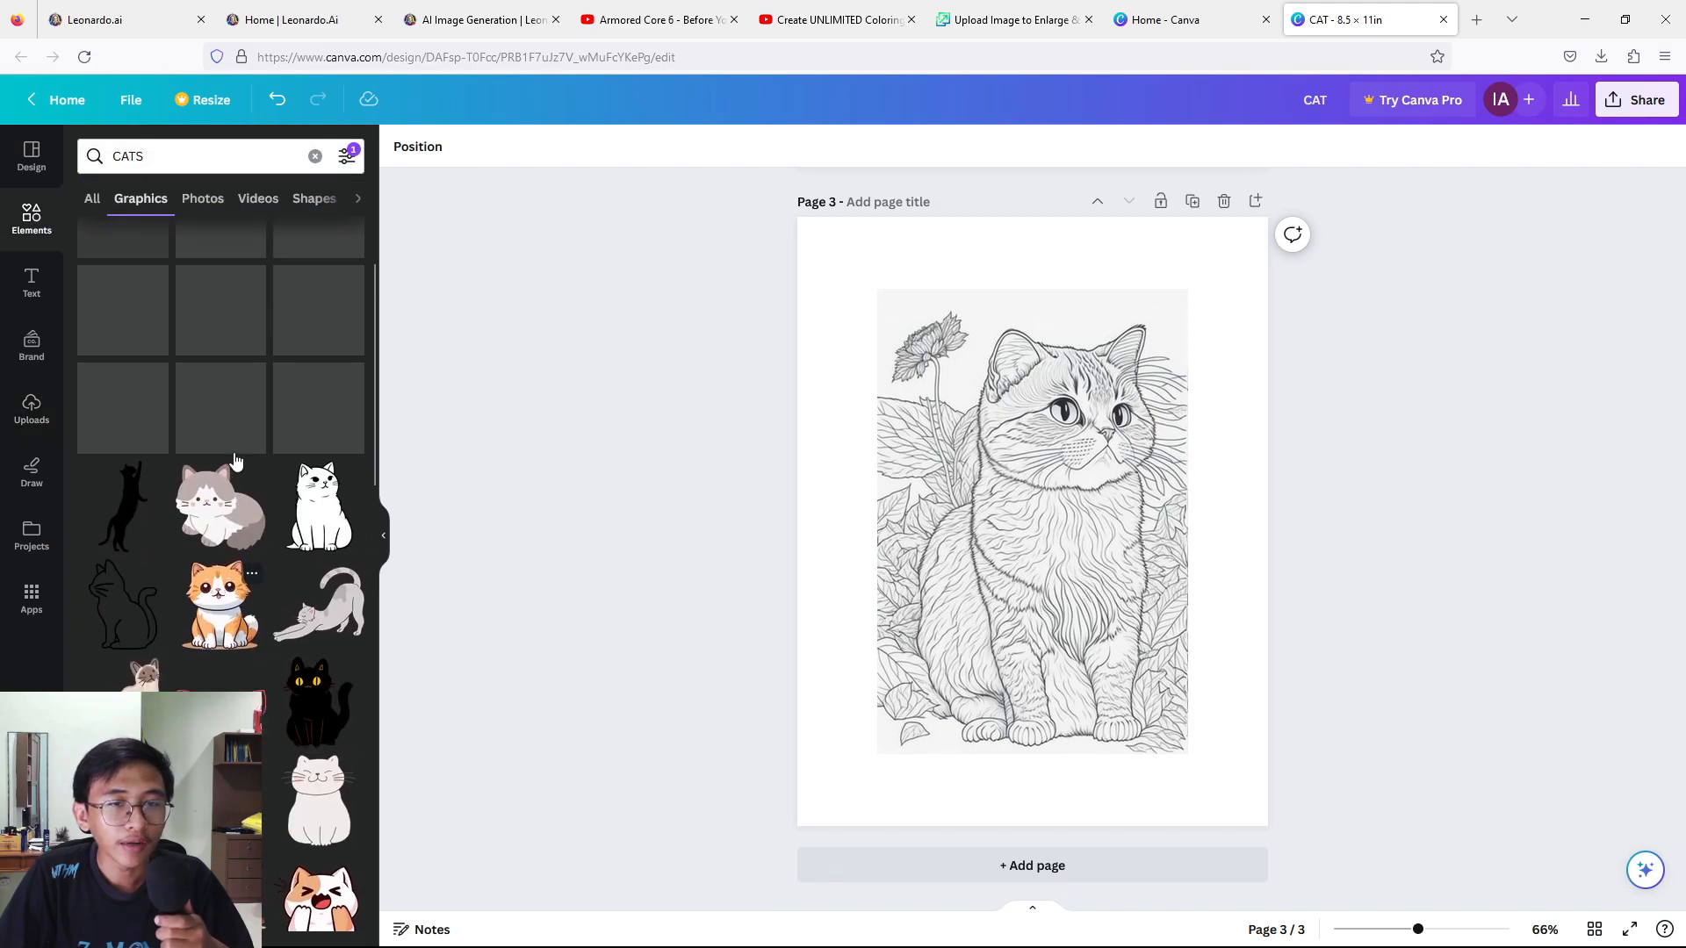
click(314, 155)
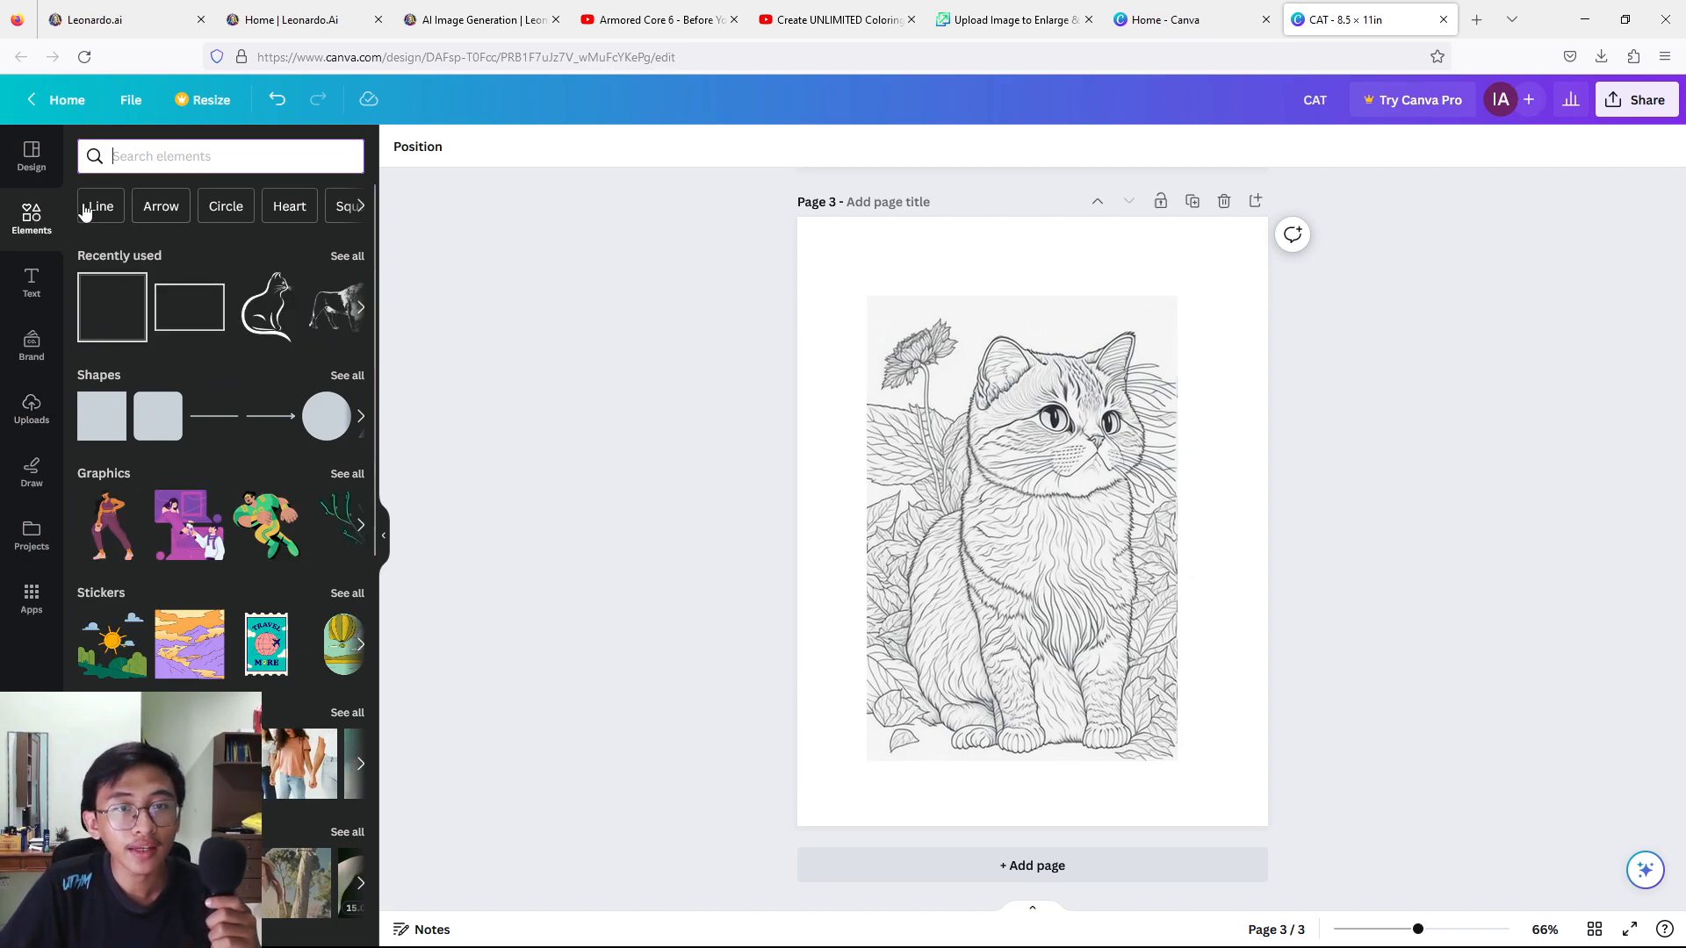
click(102, 417)
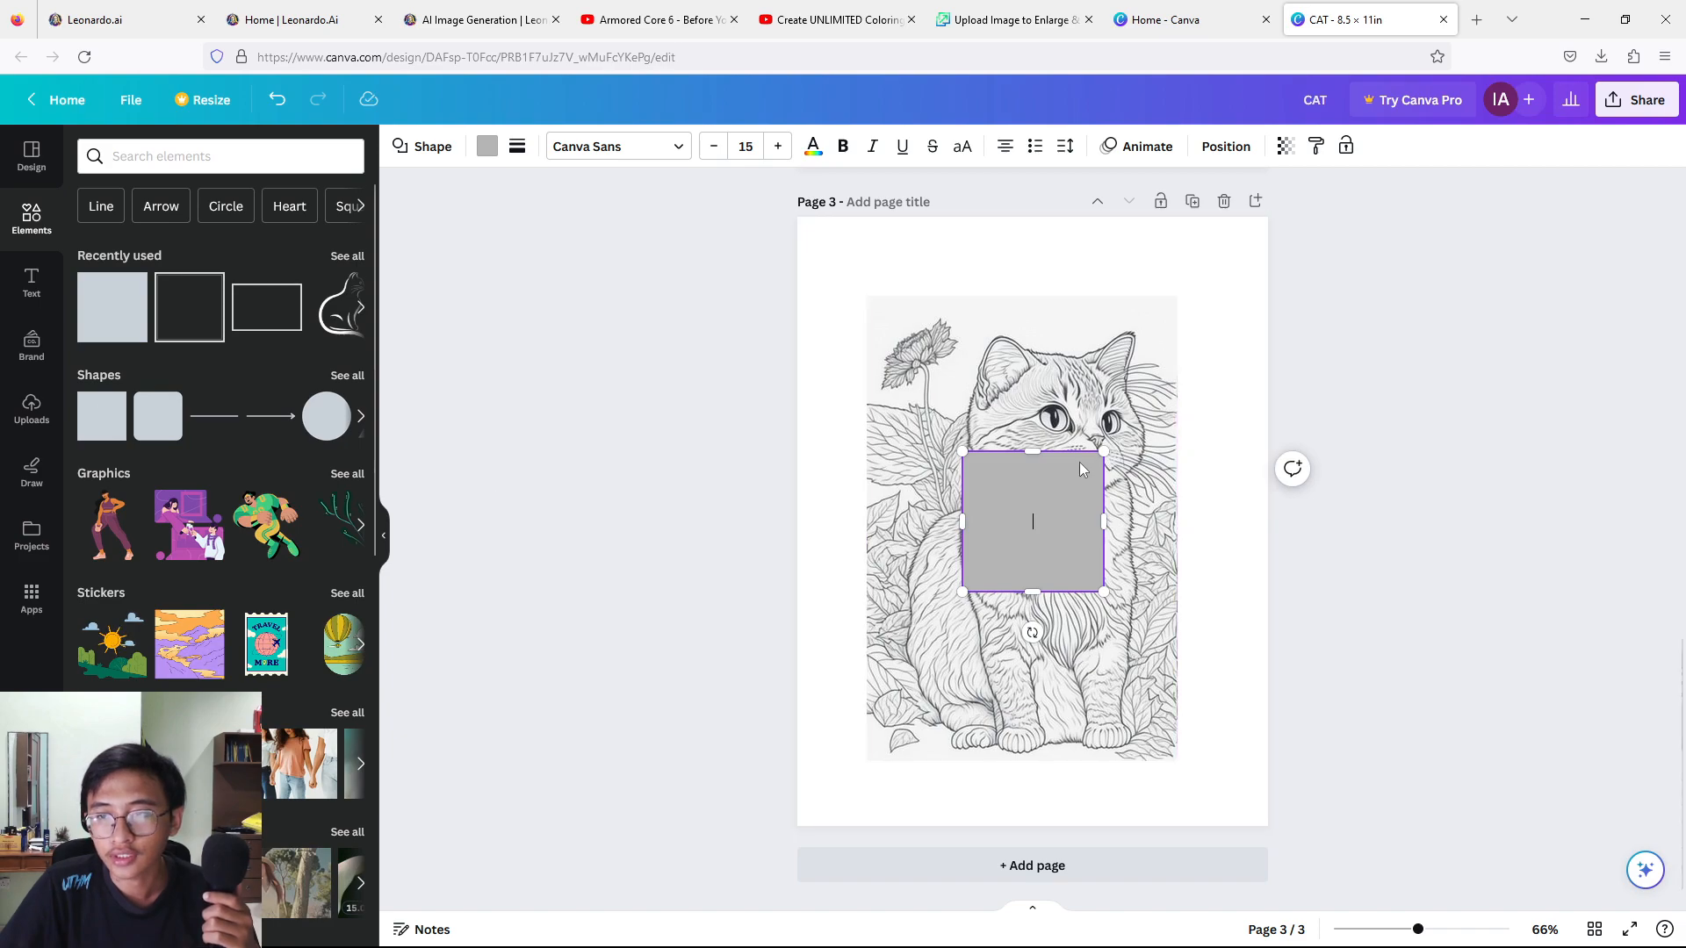
drag(1077, 590, 959, 392)
right_click(962, 362)
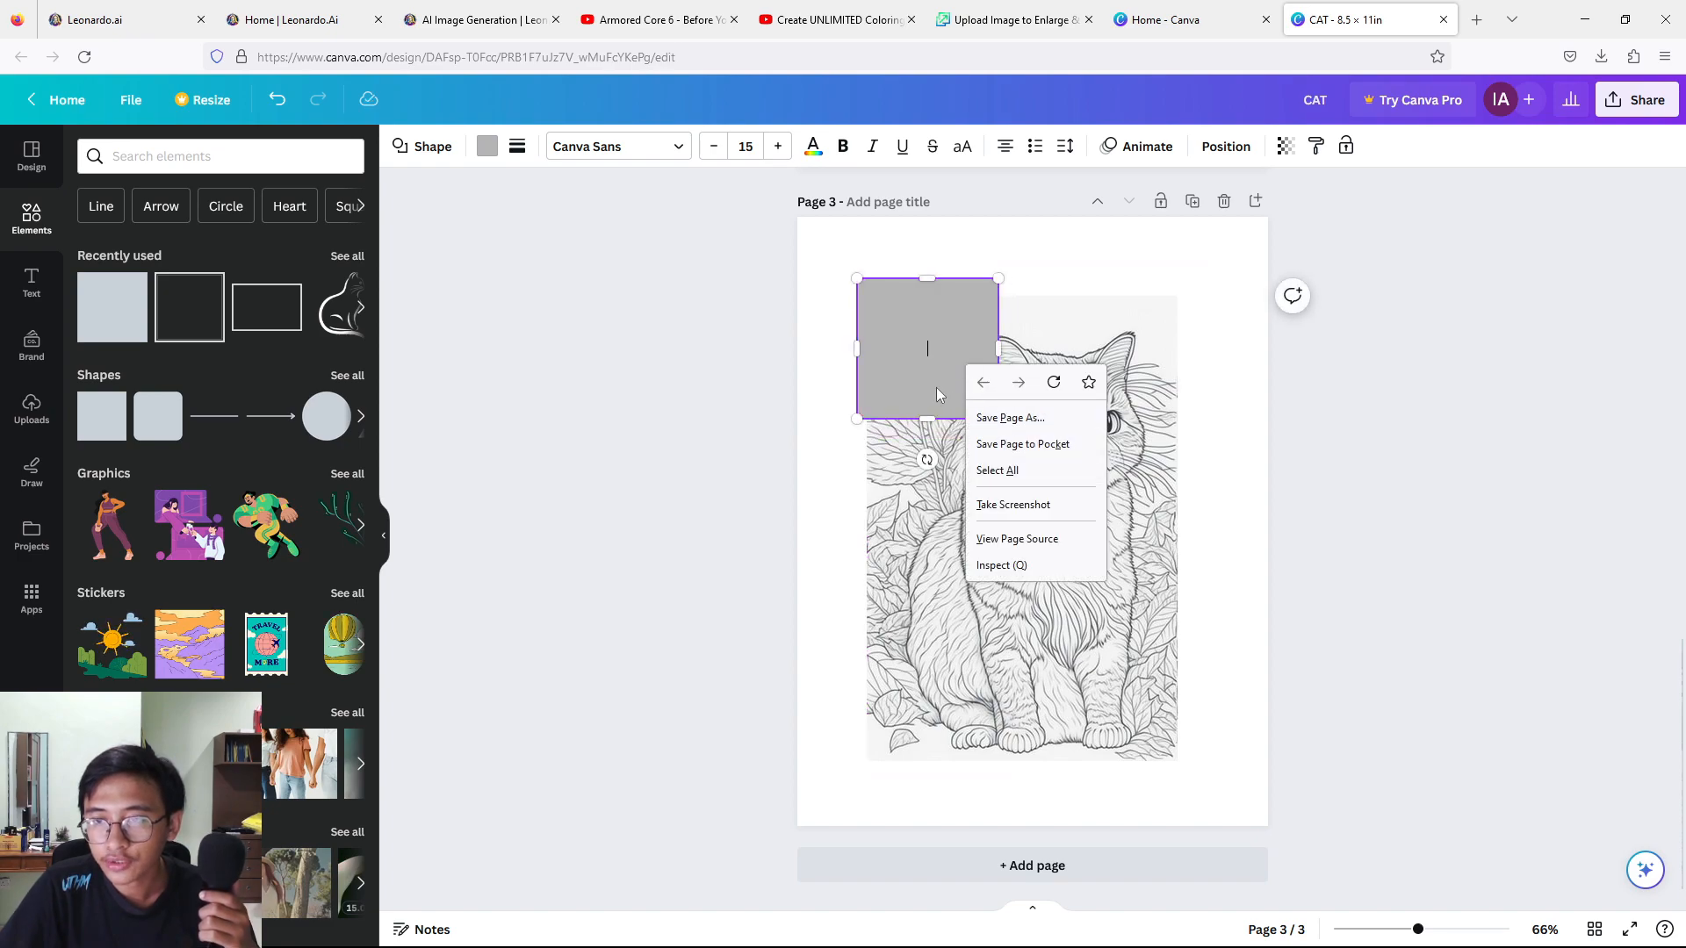
right_click(925, 332)
right_click(928, 324)
right_click(929, 324)
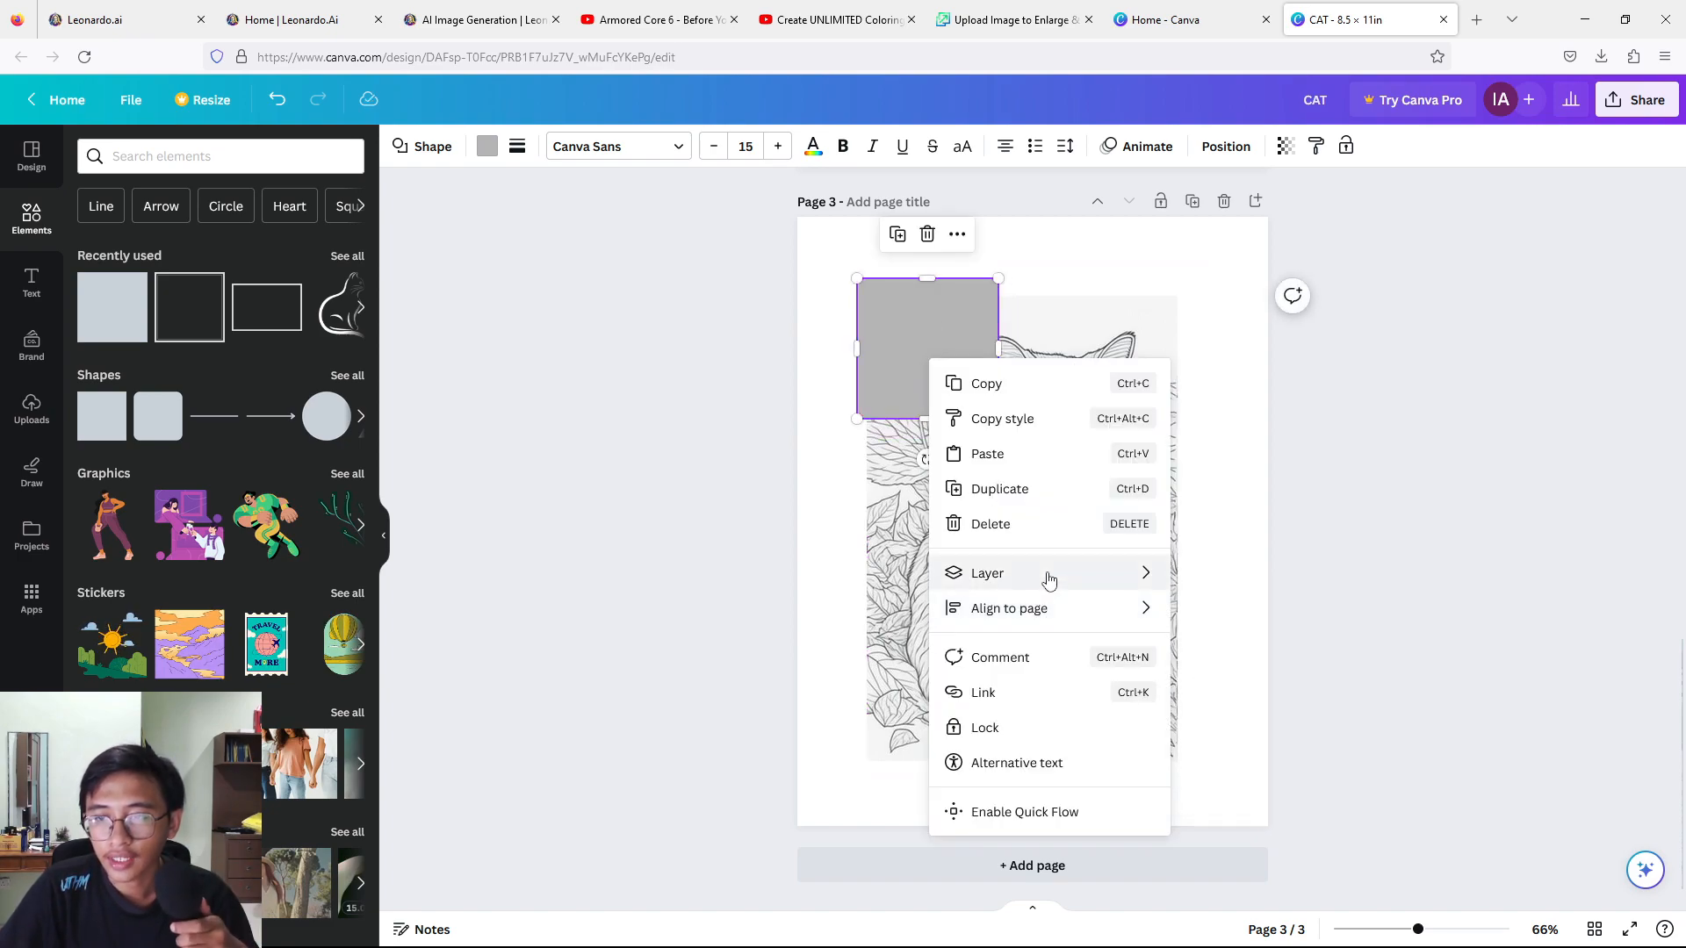
mouse_move(1066, 576)
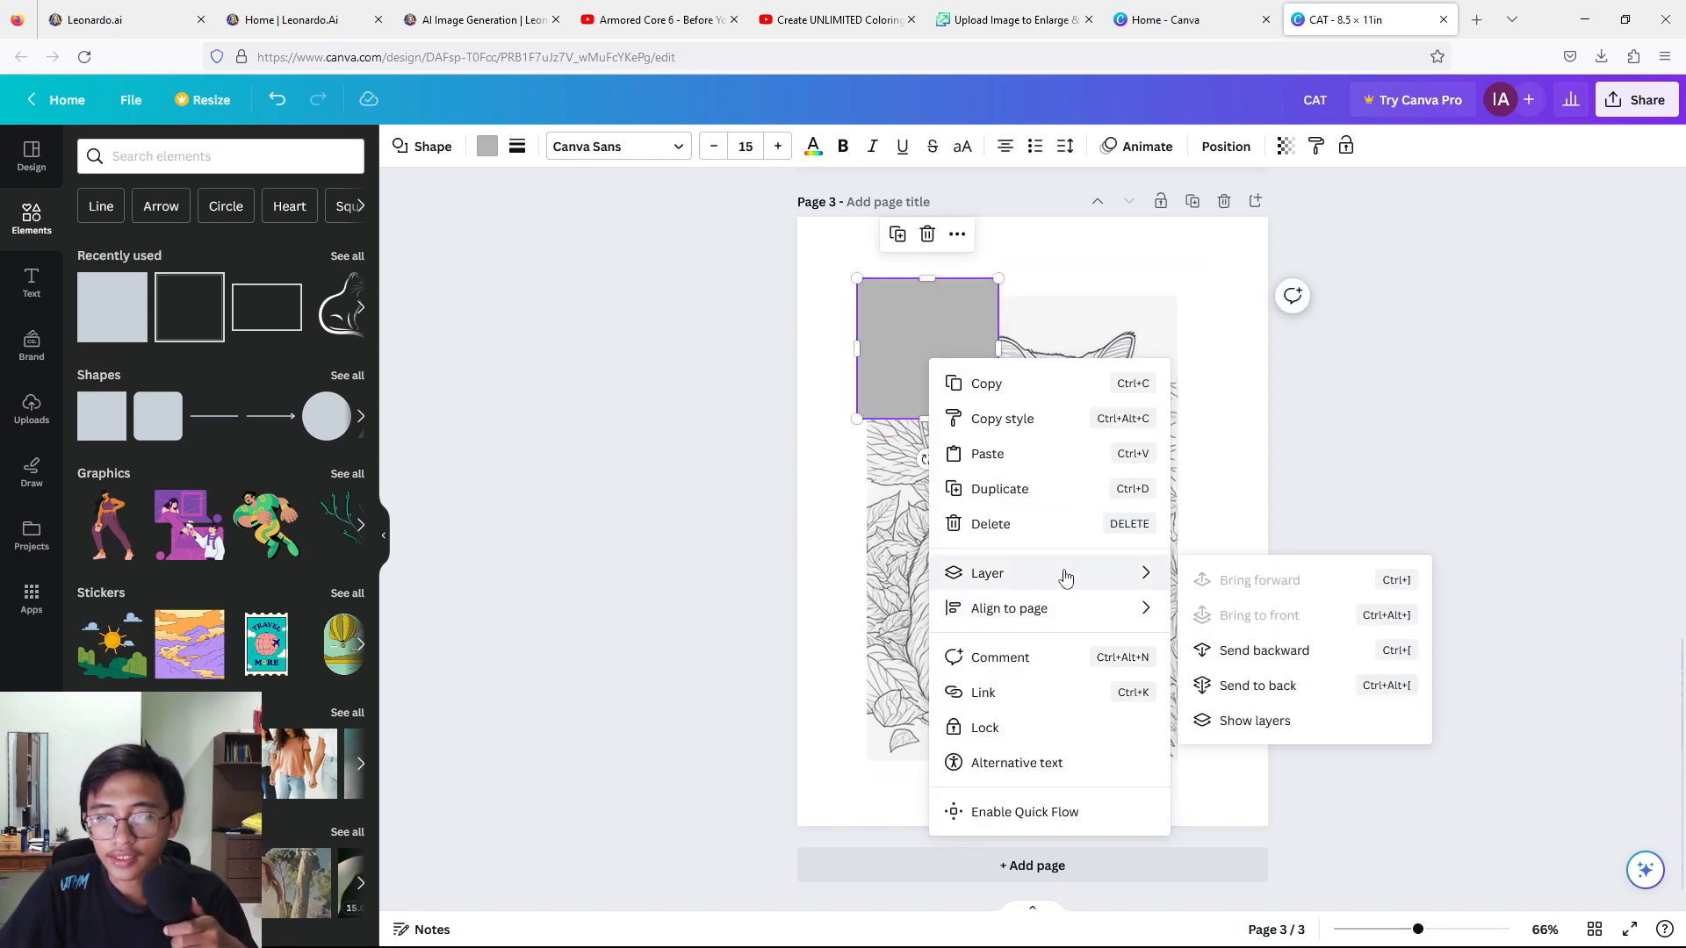
click(1277, 686)
Stretch the gray shape around the cat image and adjust both so it forms an even border on all sides.
drag(997, 416, 1191, 762)
drag(1110, 615, 1112, 608)
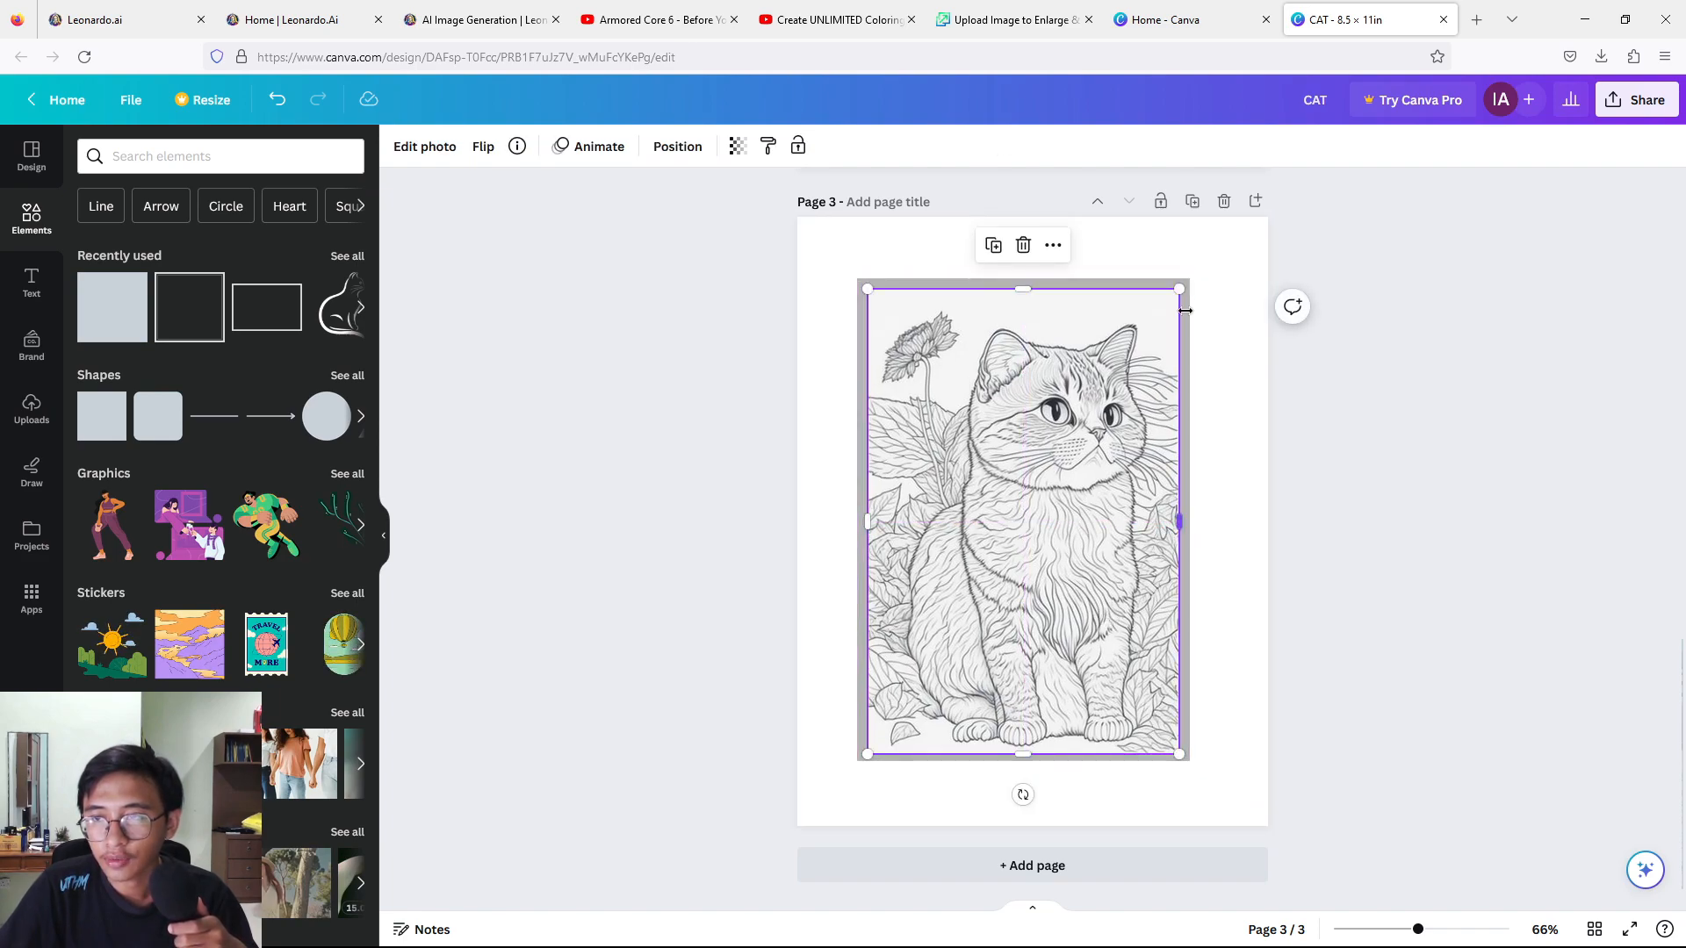
click(1192, 324)
click(1187, 331)
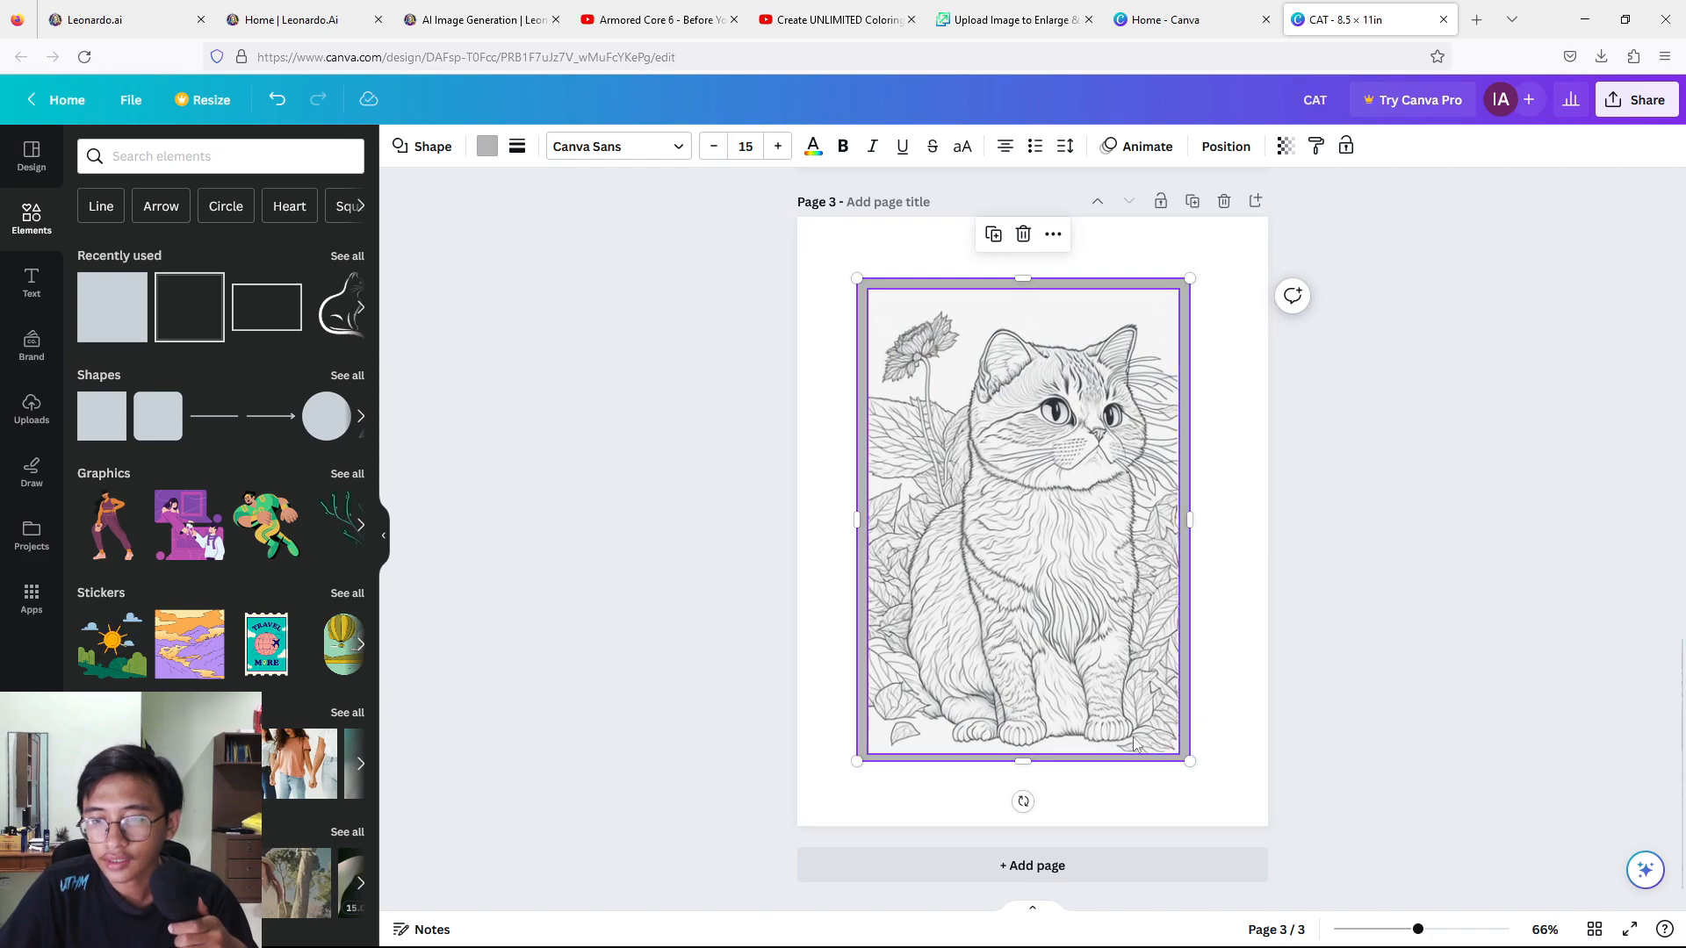
drag(1189, 762, 1189, 767)
click(1430, 485)
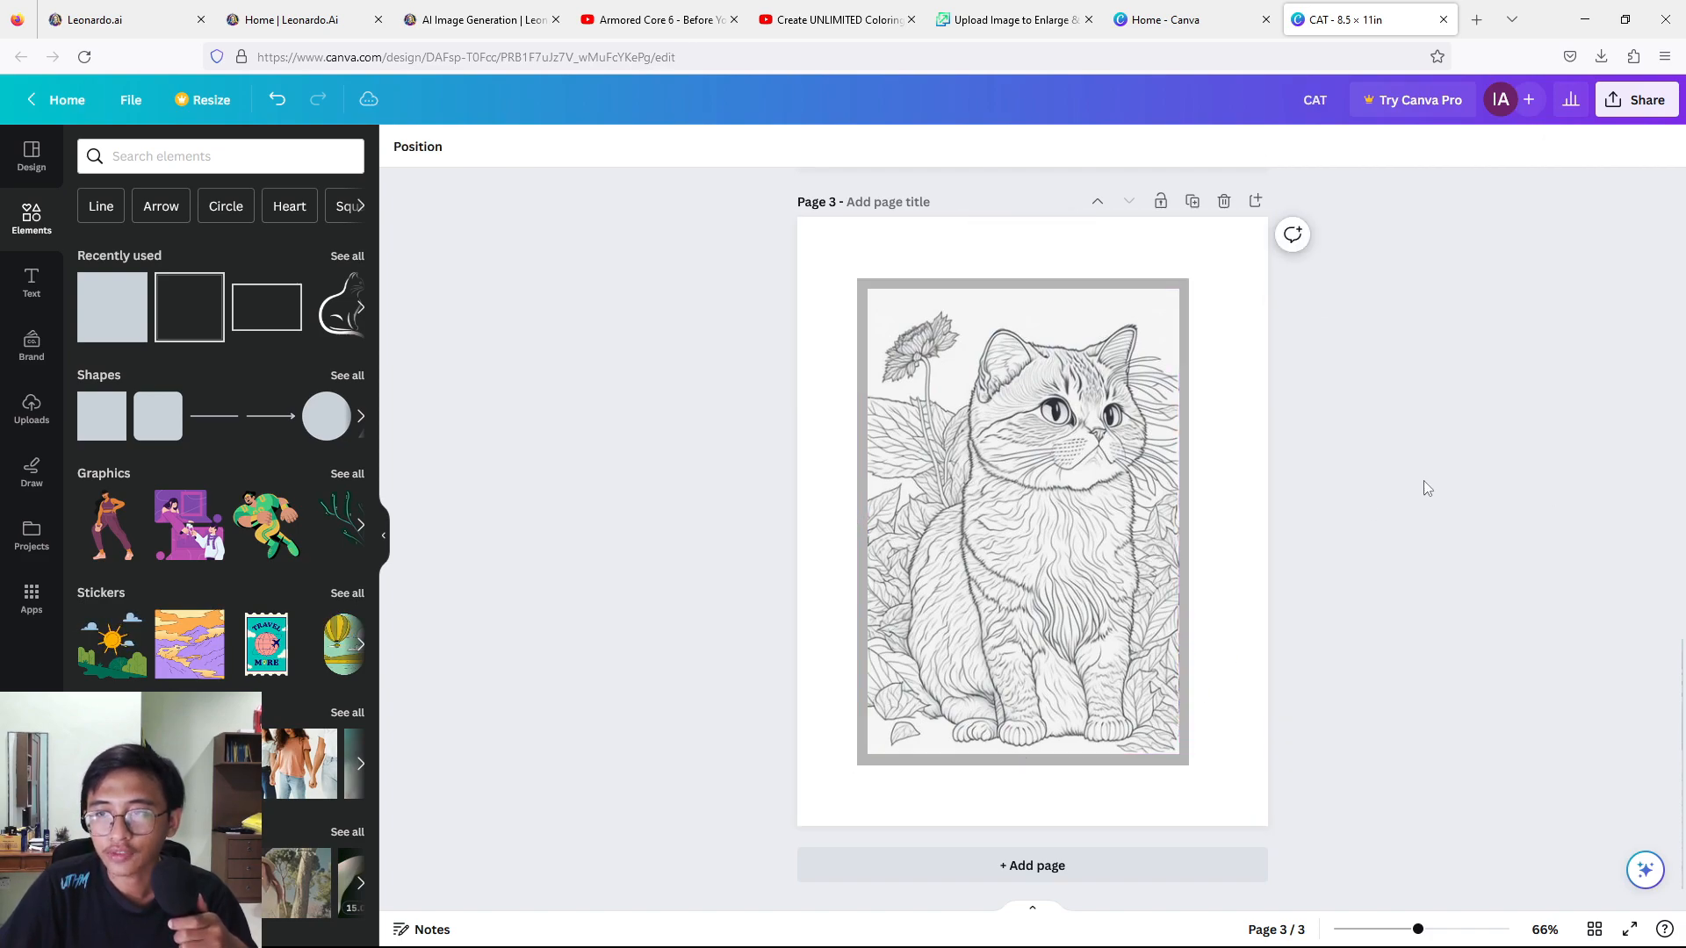
Change the gray border shape around the cat image on page 3 to black.
click(899, 281)
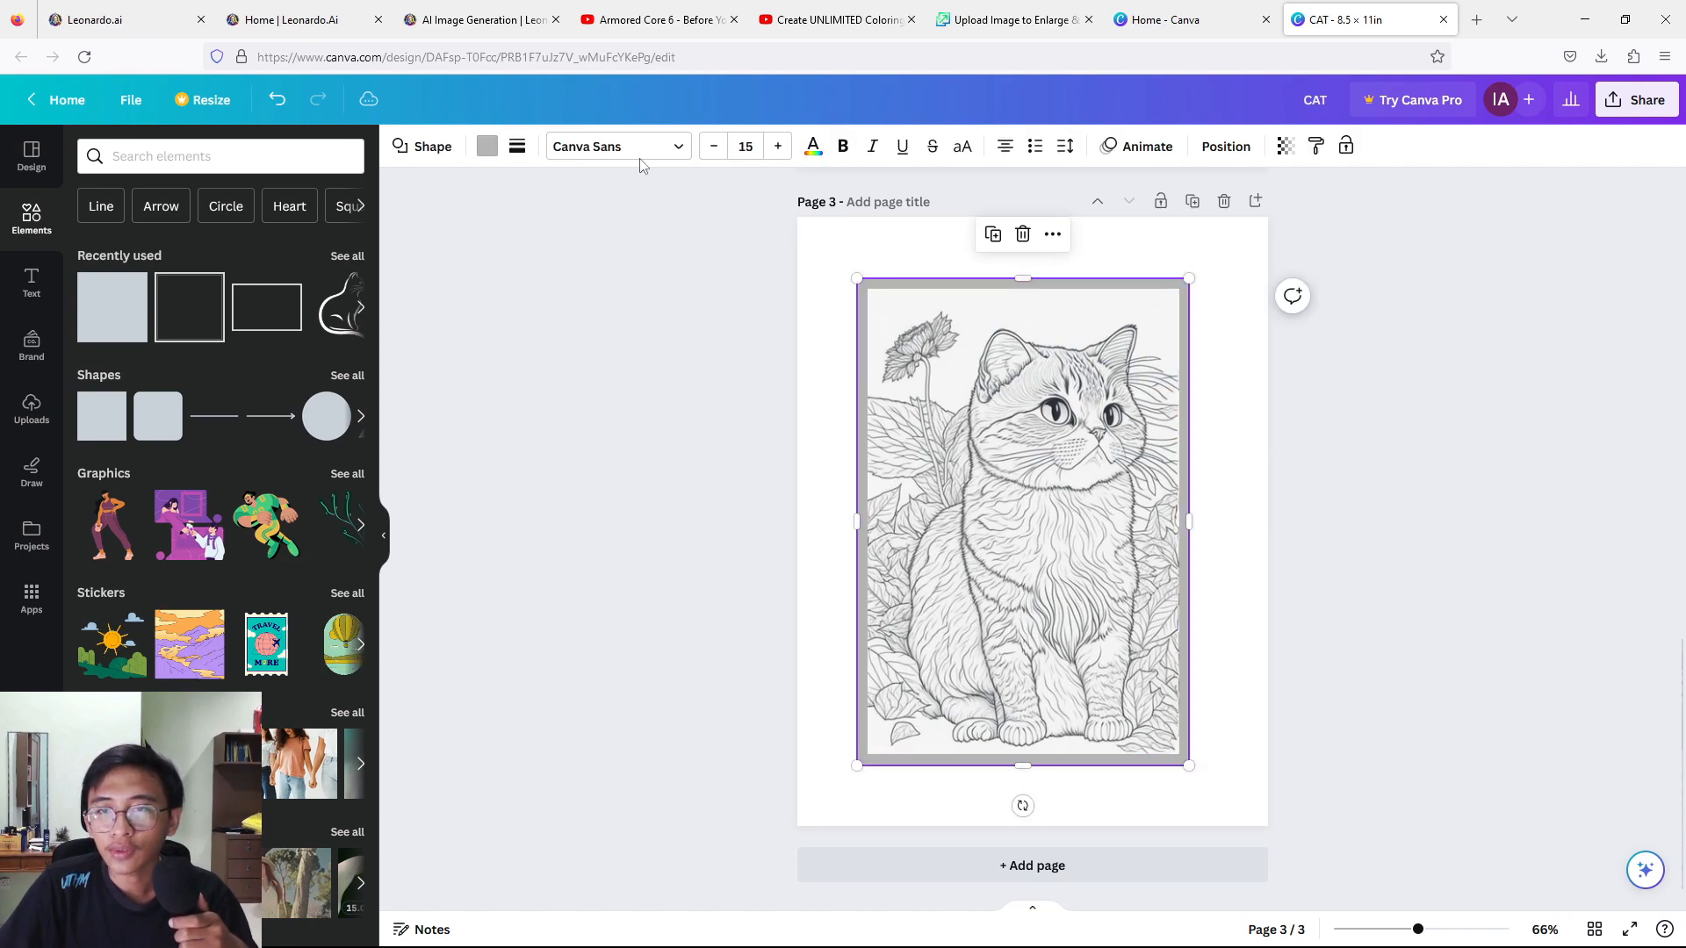
click(487, 146)
click(198, 252)
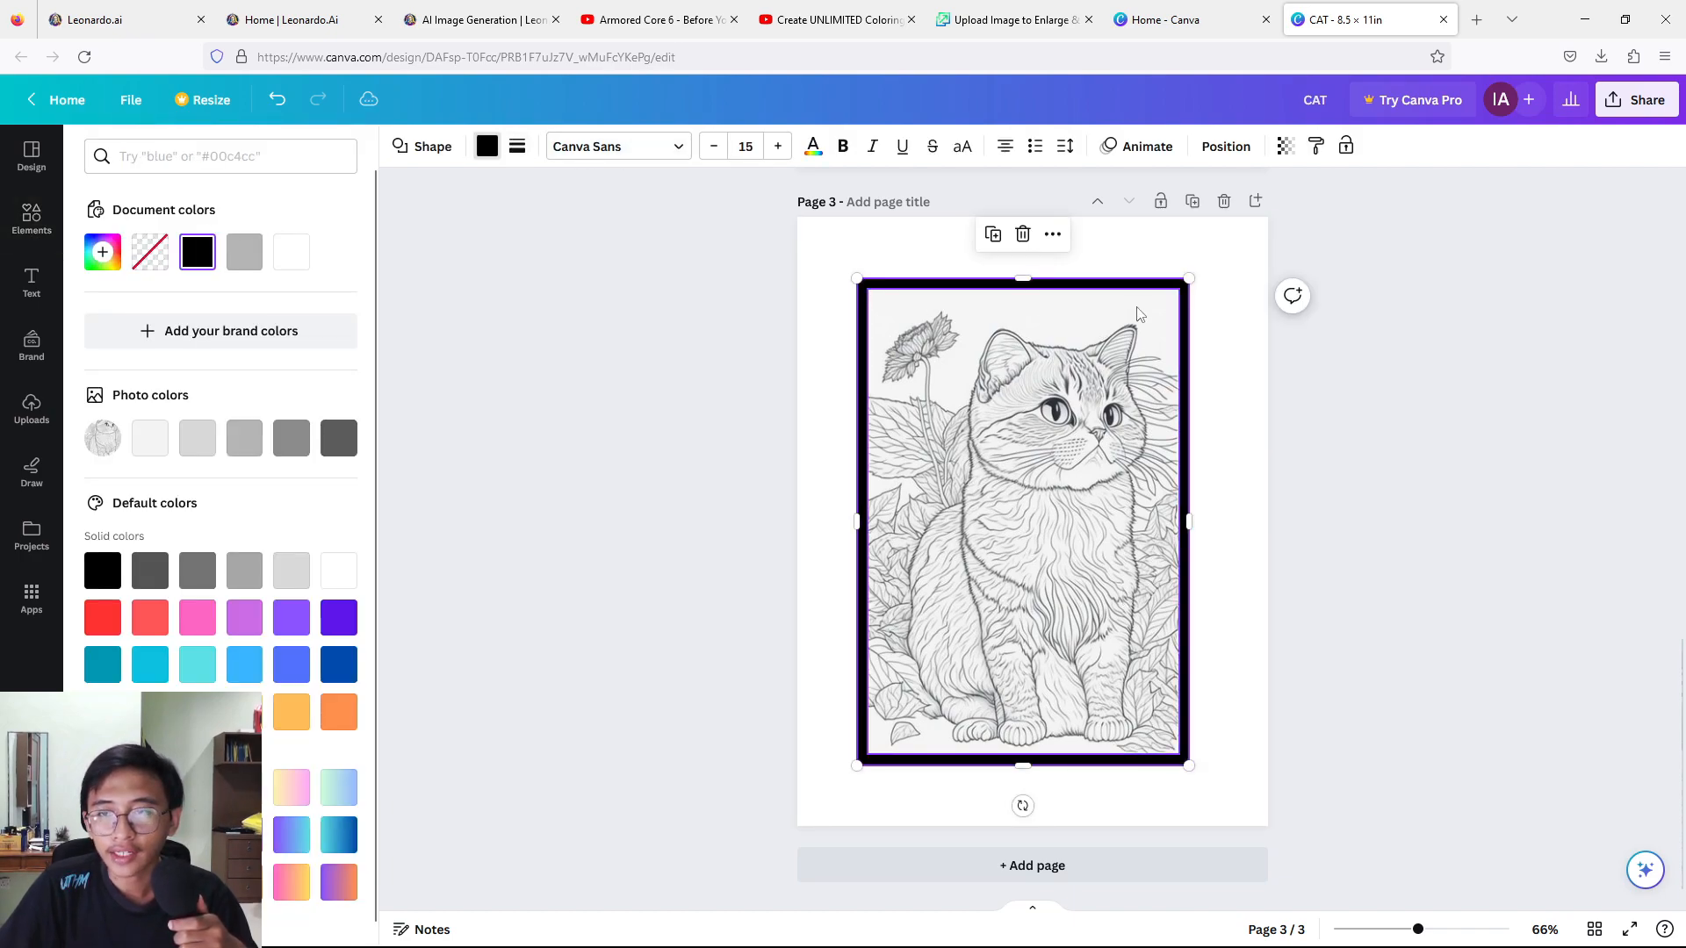
click(1398, 416)
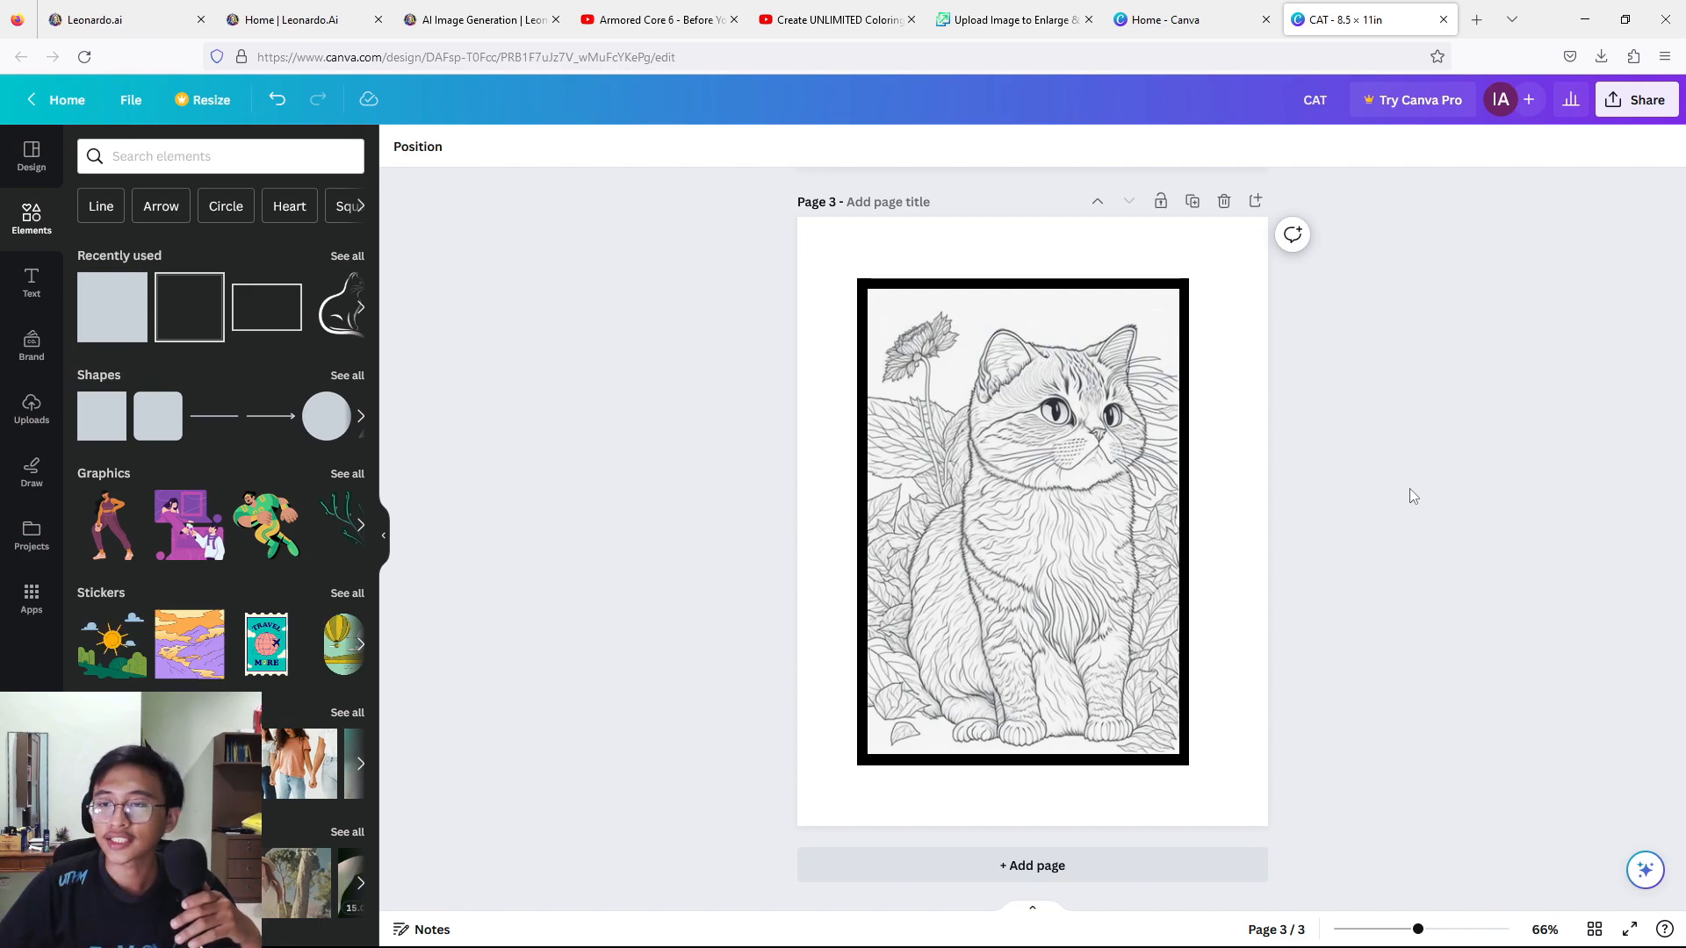
Remove the cat image from page 3 and duplicate the black-rectangle page twice.
click(1044, 555)
key(Delete)
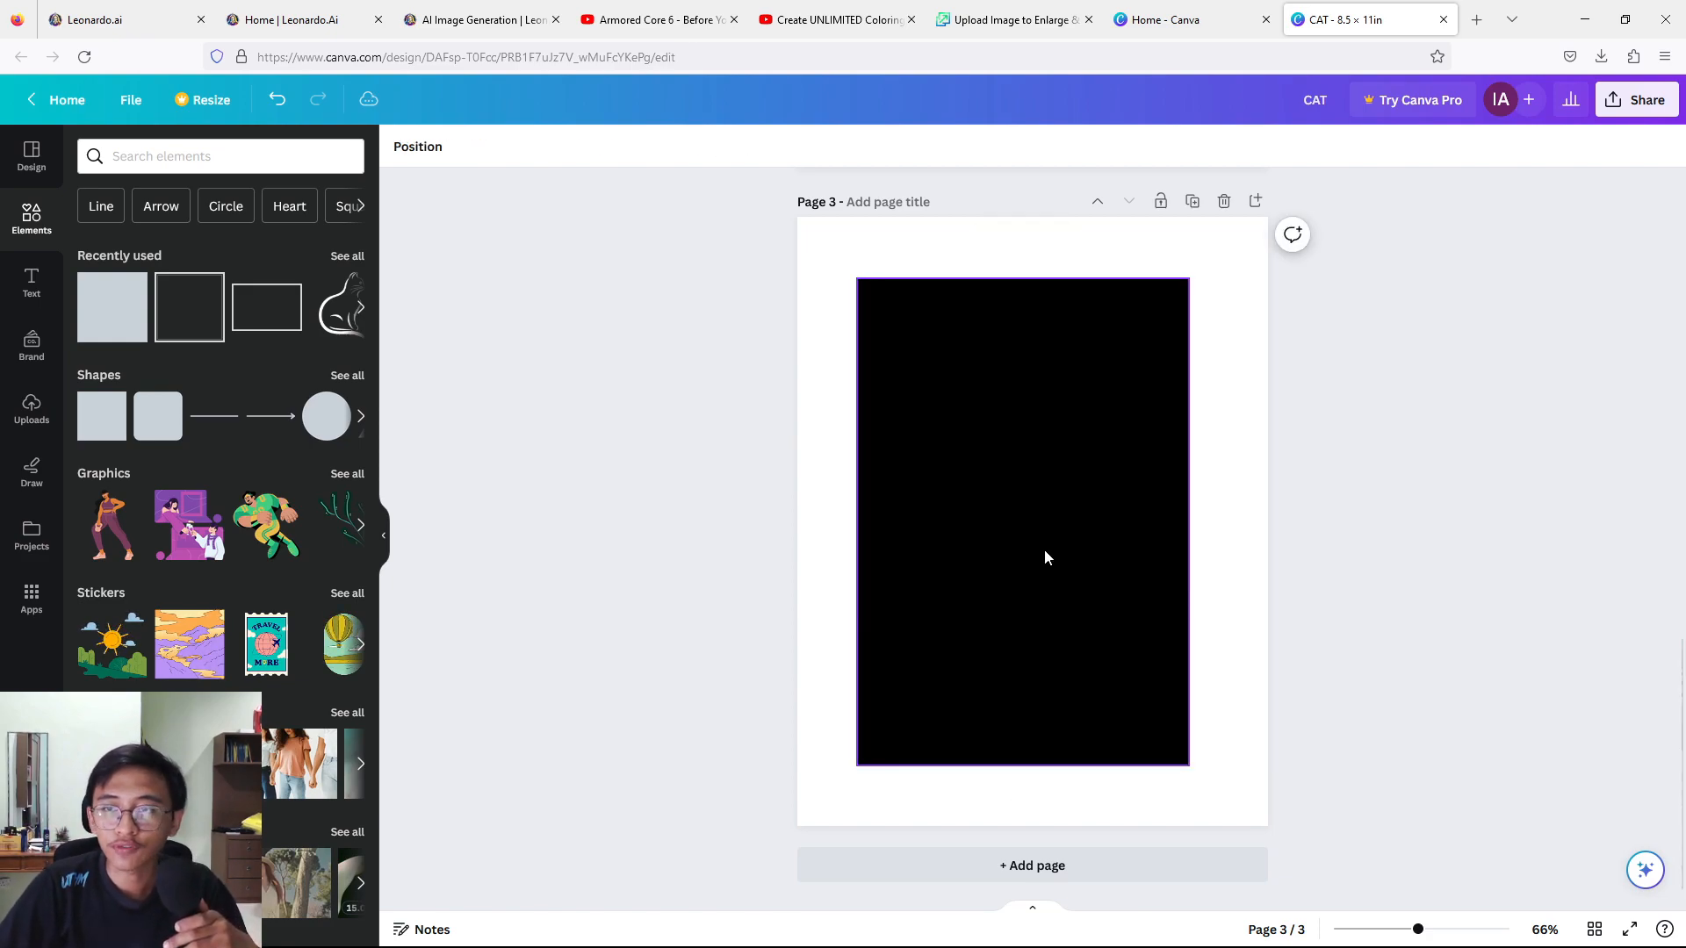
click(1193, 203)
click(1191, 202)
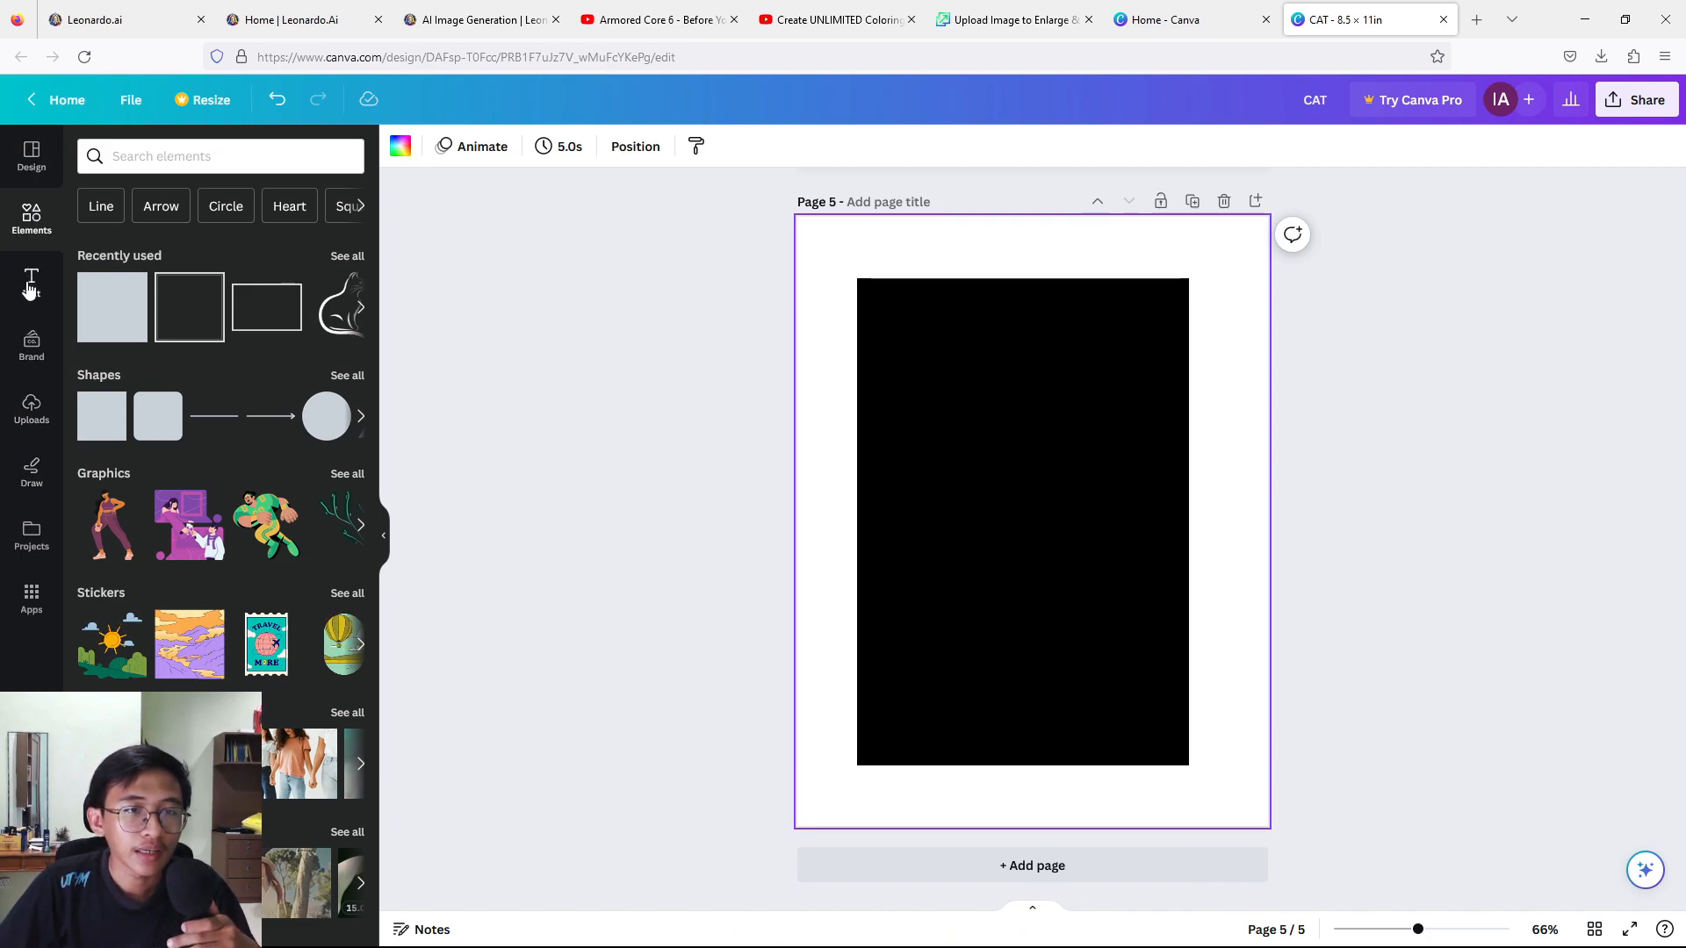
Place the uploaded long-haired cat image on page 5 and enlarge it to leave an even black border.
click(31, 406)
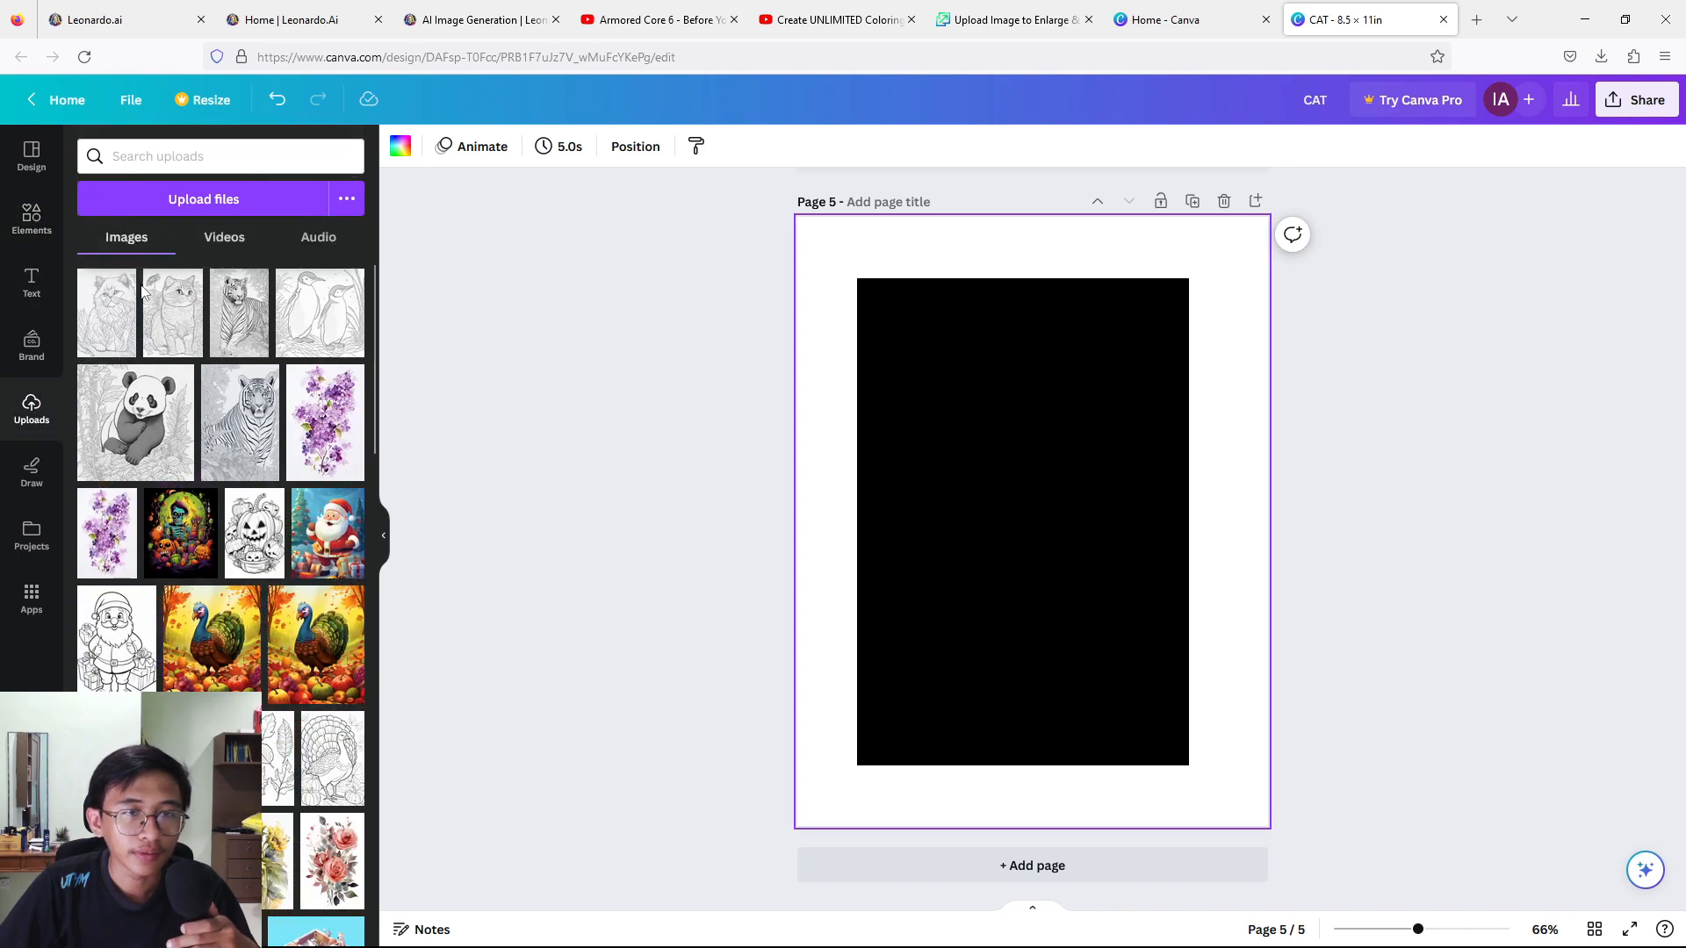
click(103, 314)
drag(1000, 457, 972, 424)
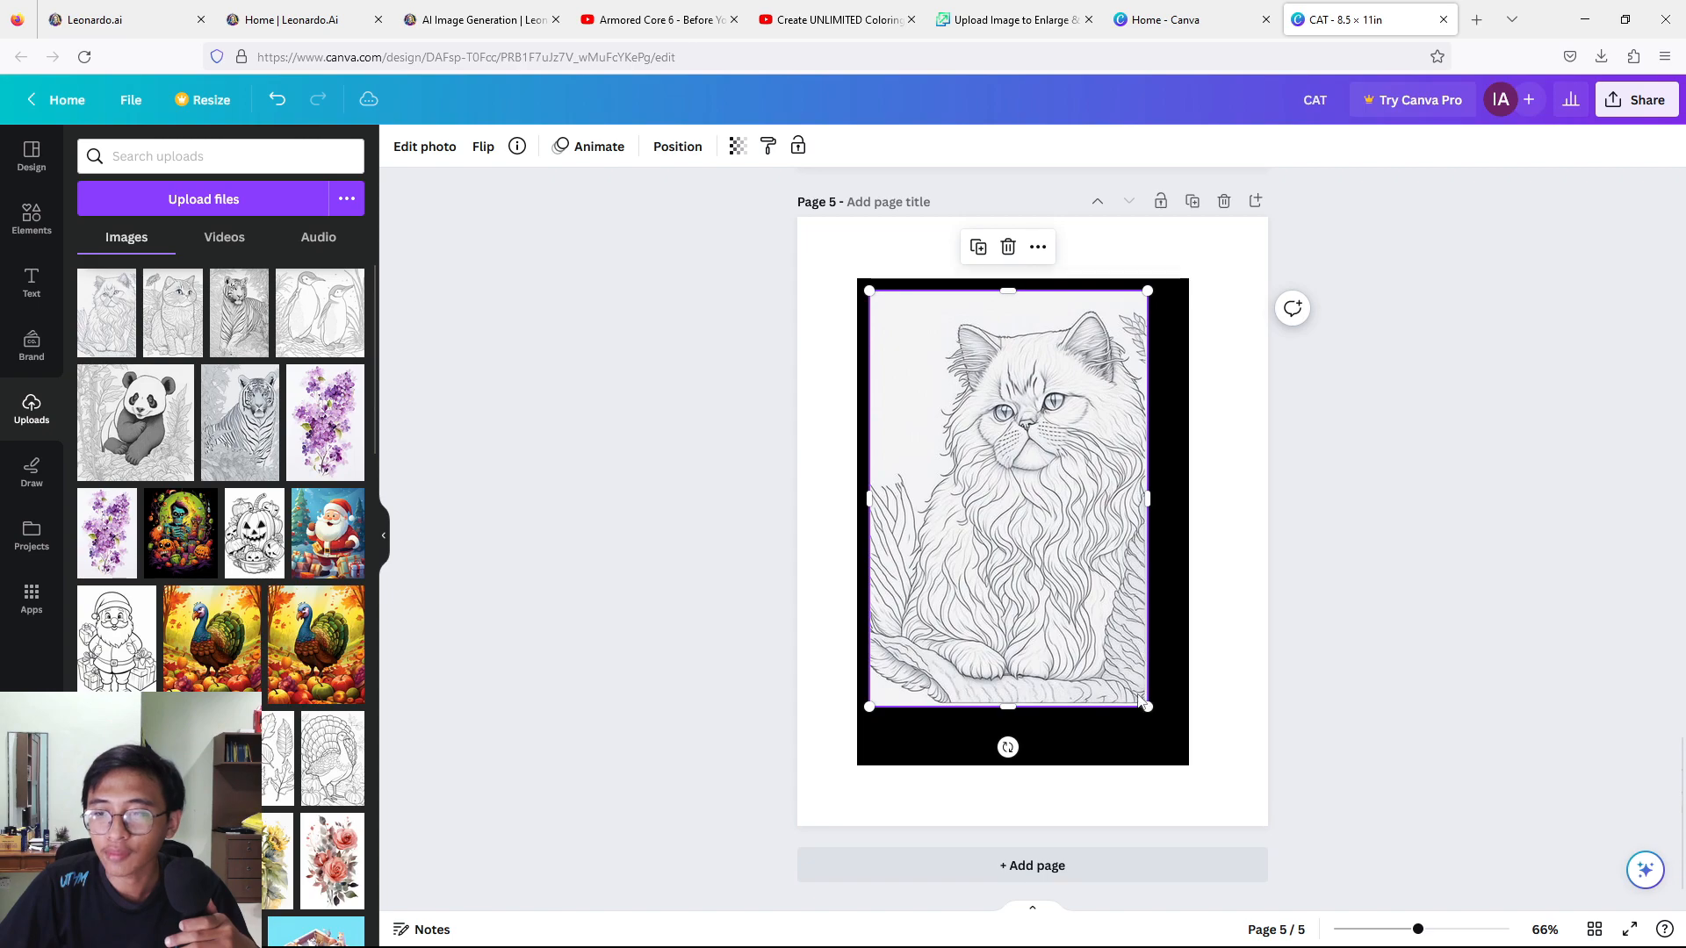
drag(1140, 699, 1166, 757)
click(1401, 553)
Delete the black rectangle from page 4, leaving a blank page between the two coloring pages.
scroll(1402, 553, up, 5)
click(1104, 377)
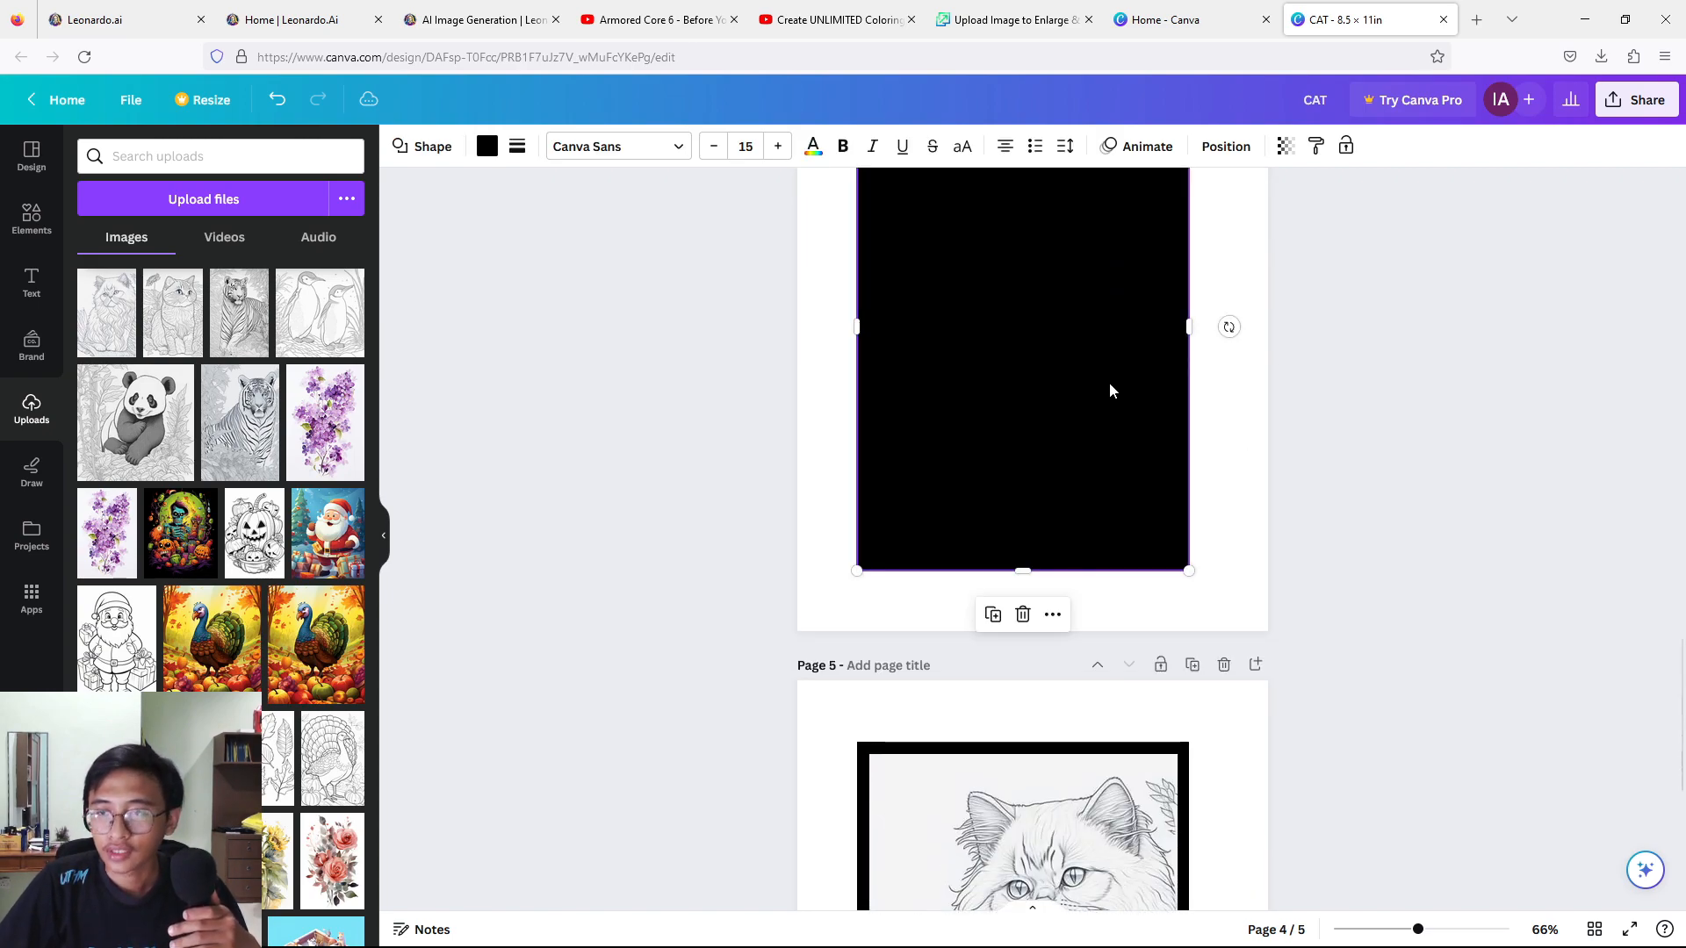
scroll(1520, 545, up, 10)
scroll(1411, 545, down, 8)
scroll(1057, 645, down, 3)
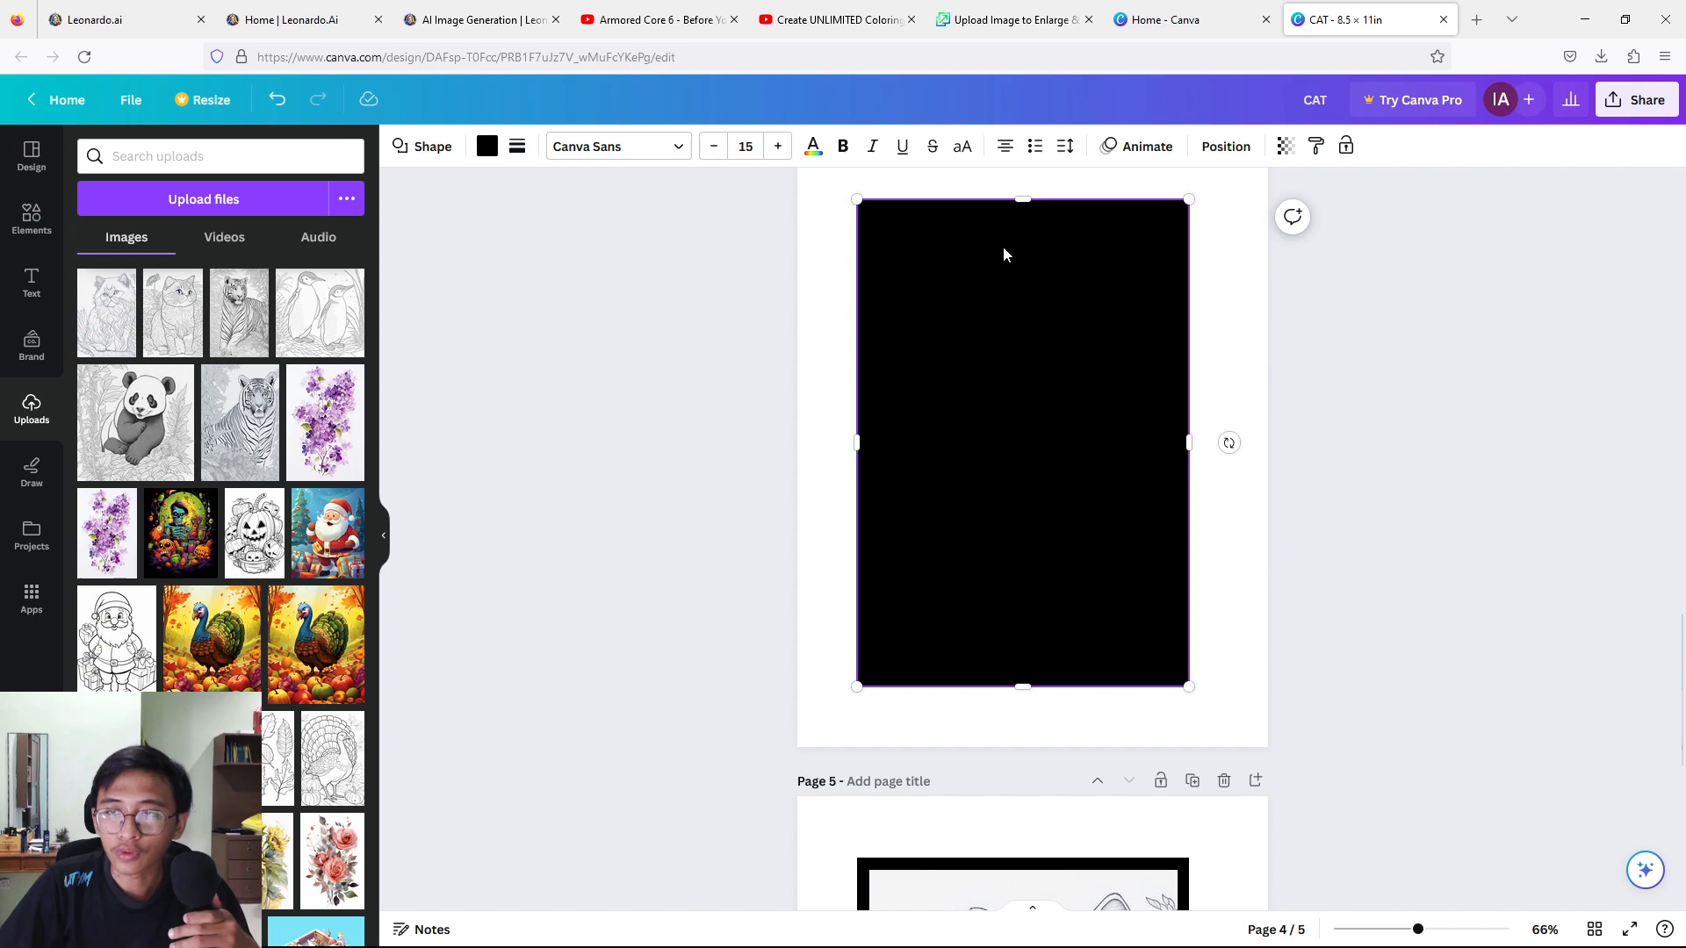
scroll(1043, 432, up, 2)
right_click(1025, 439)
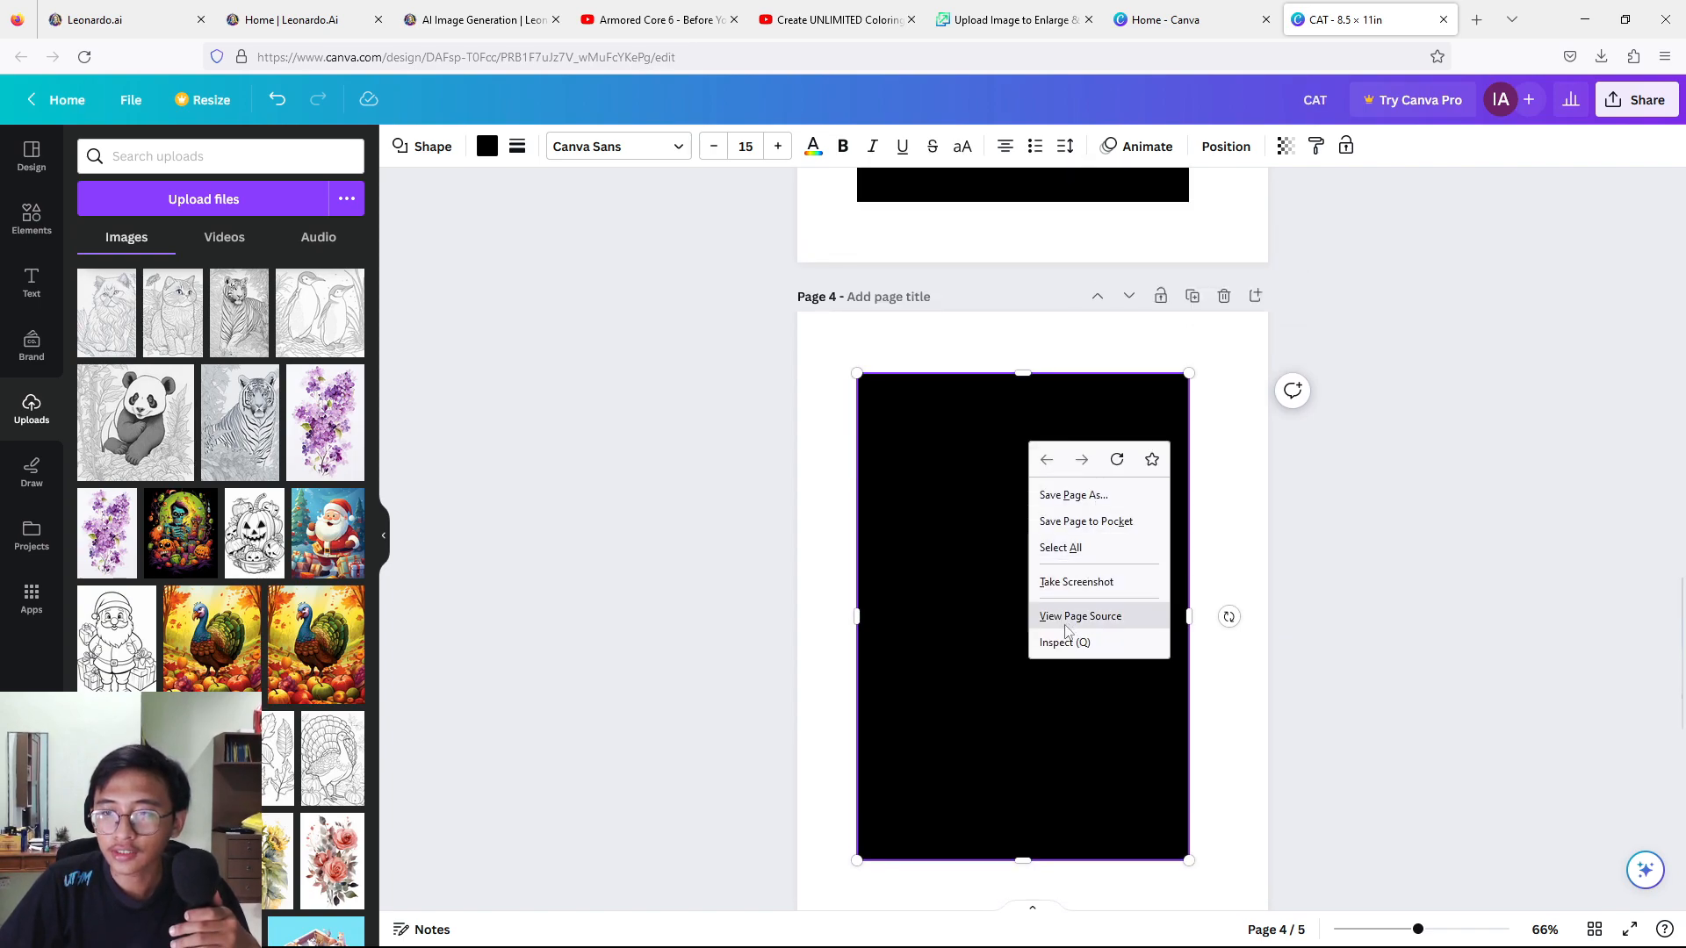
click(1015, 549)
click(1194, 488)
right_click(1091, 496)
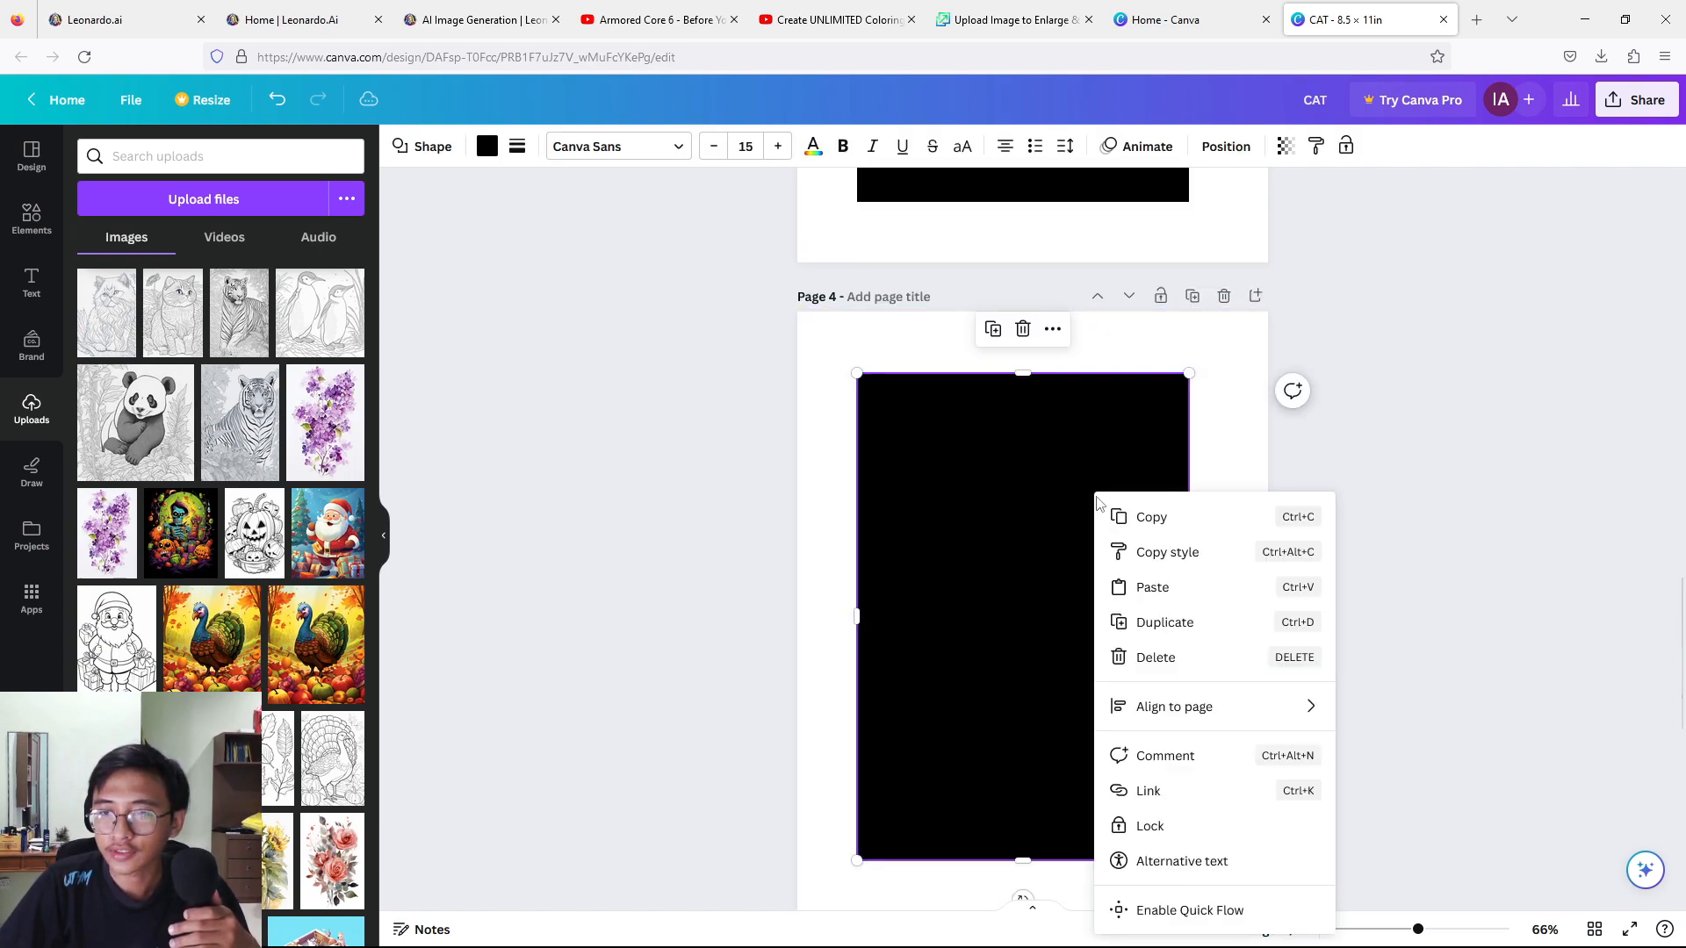
click(1150, 657)
Place the uploaded image of the cat beside a flower on page 3, enlarging it within the black border.
scroll(1150, 660, up, 9)
click(1001, 714)
click(172, 312)
scroll(878, 511, down, 3)
drag(1019, 491, 995, 471)
drag(1148, 666, 1176, 713)
Download all pages of the coloring book design as a PDF Print file.
scroll(1450, 472, up, 15)
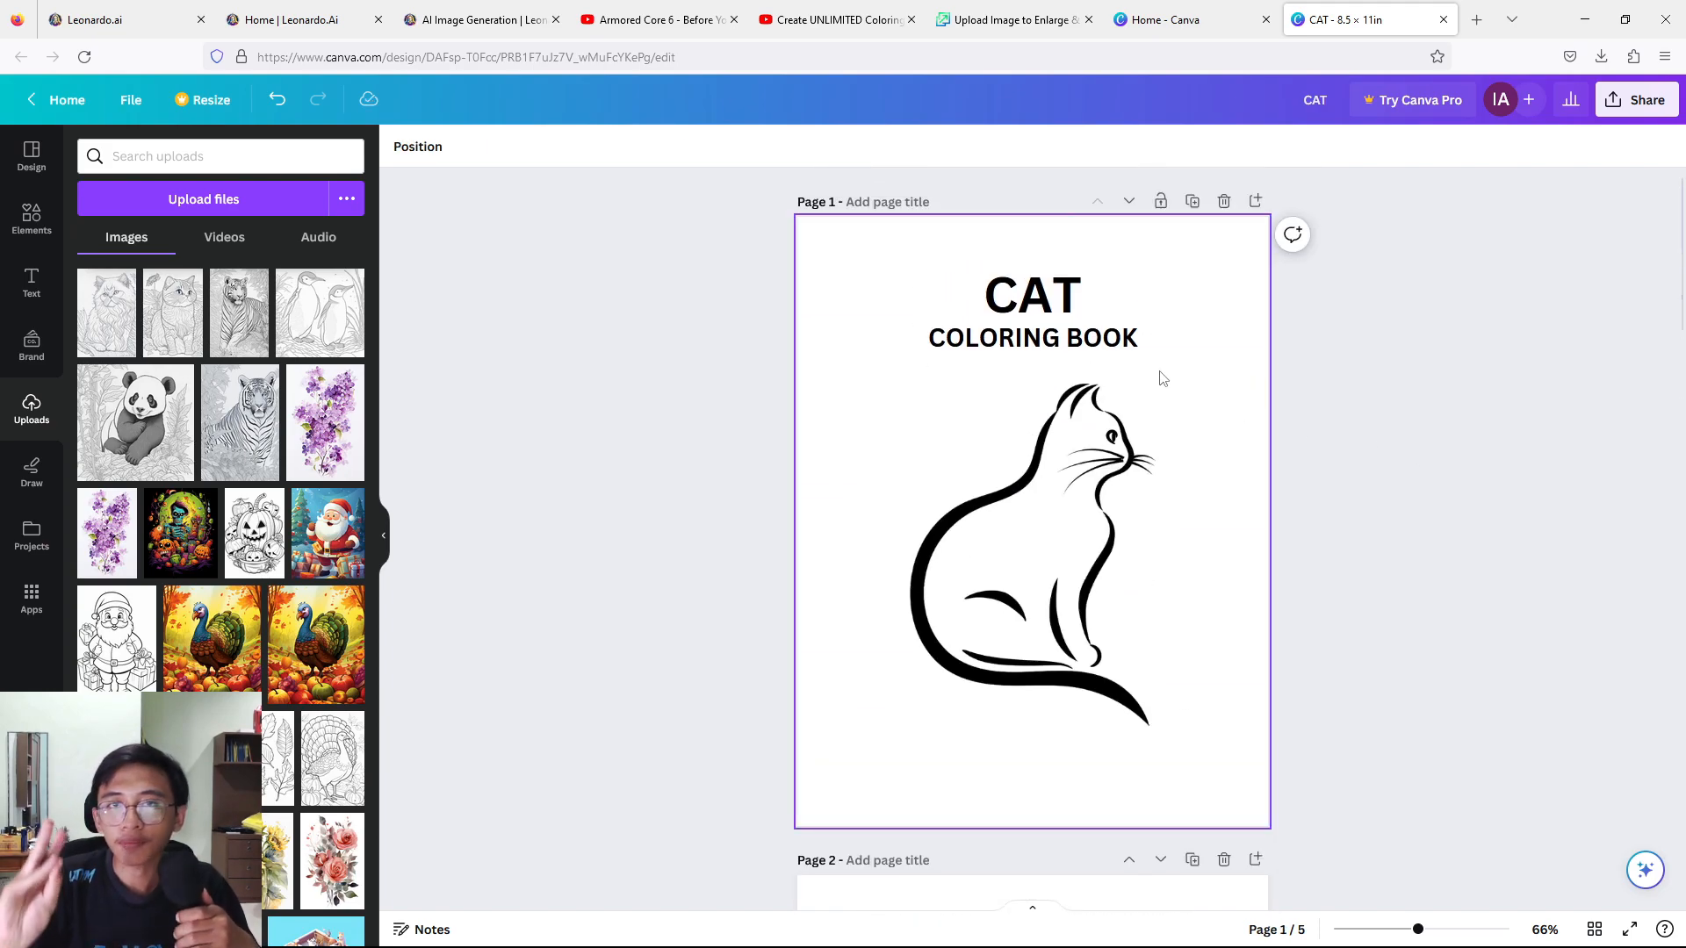
scroll(1109, 452, down, 8)
scroll(969, 569, down, 10)
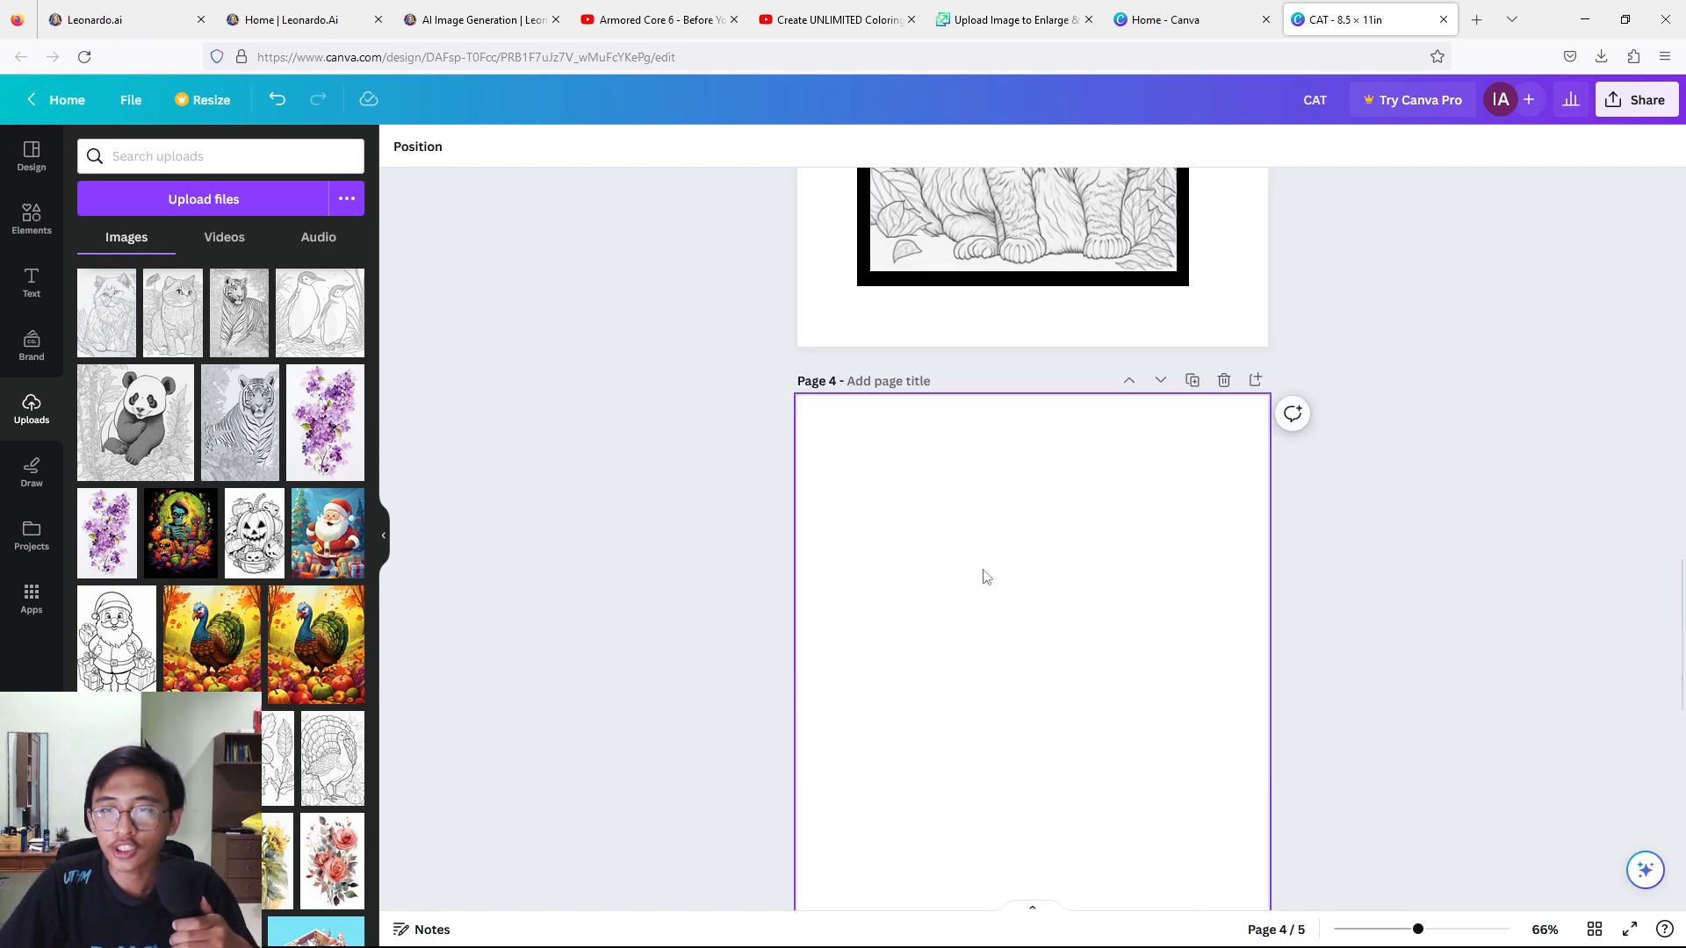
scroll(1014, 524, down, 10)
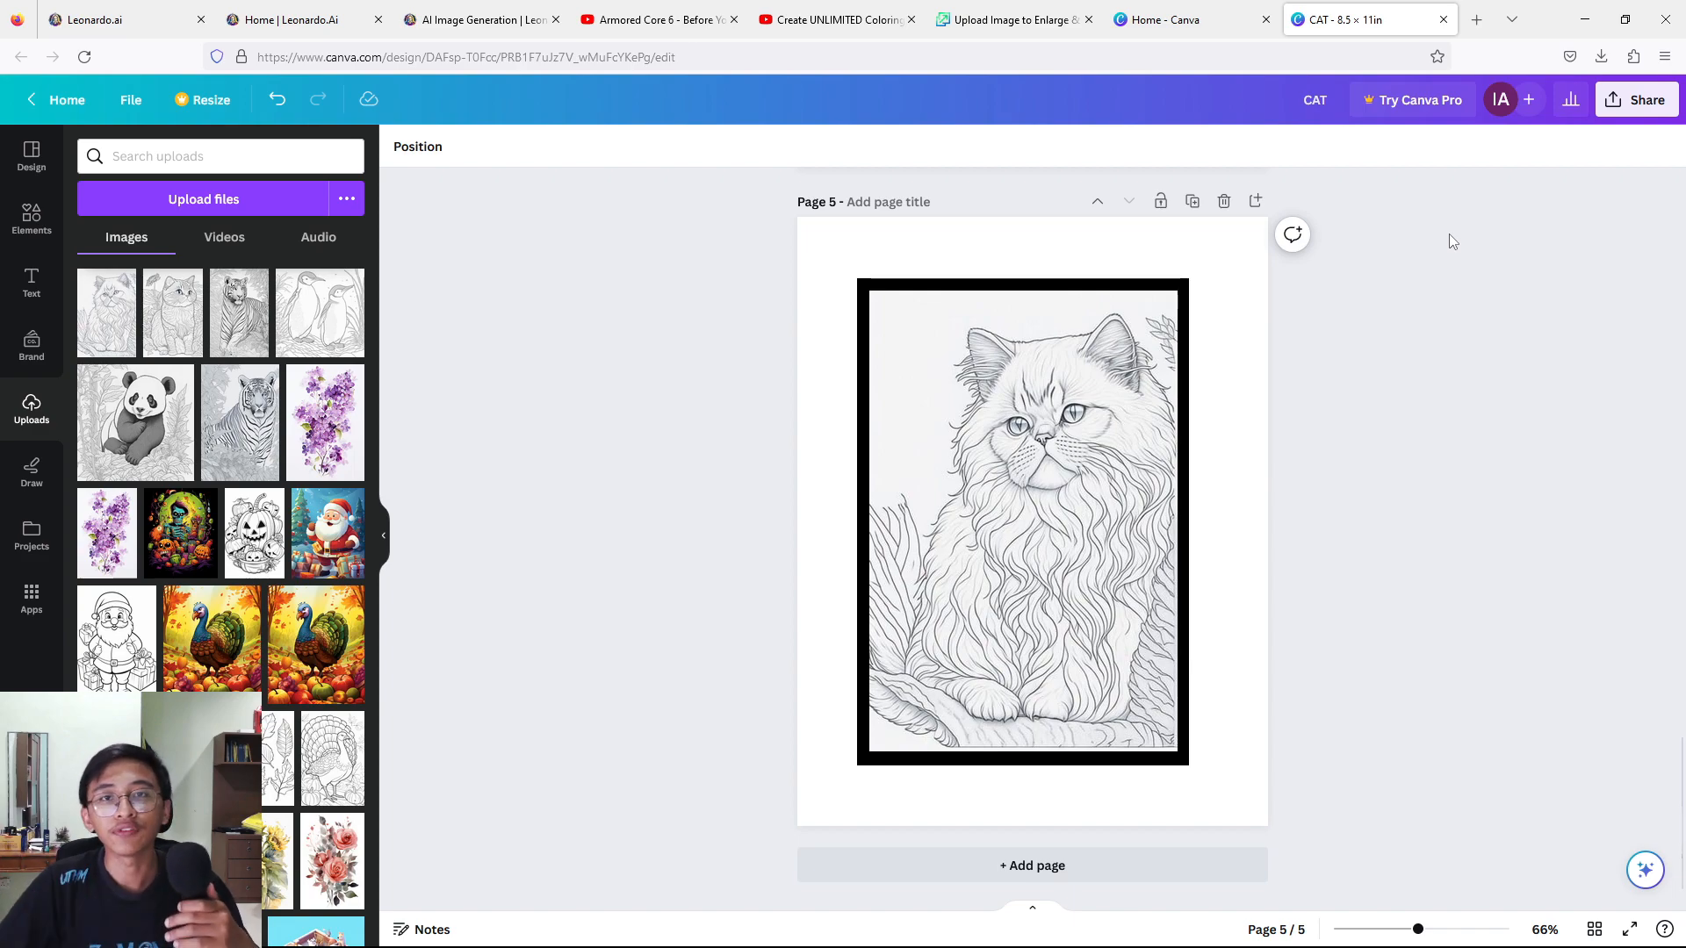
click(1632, 115)
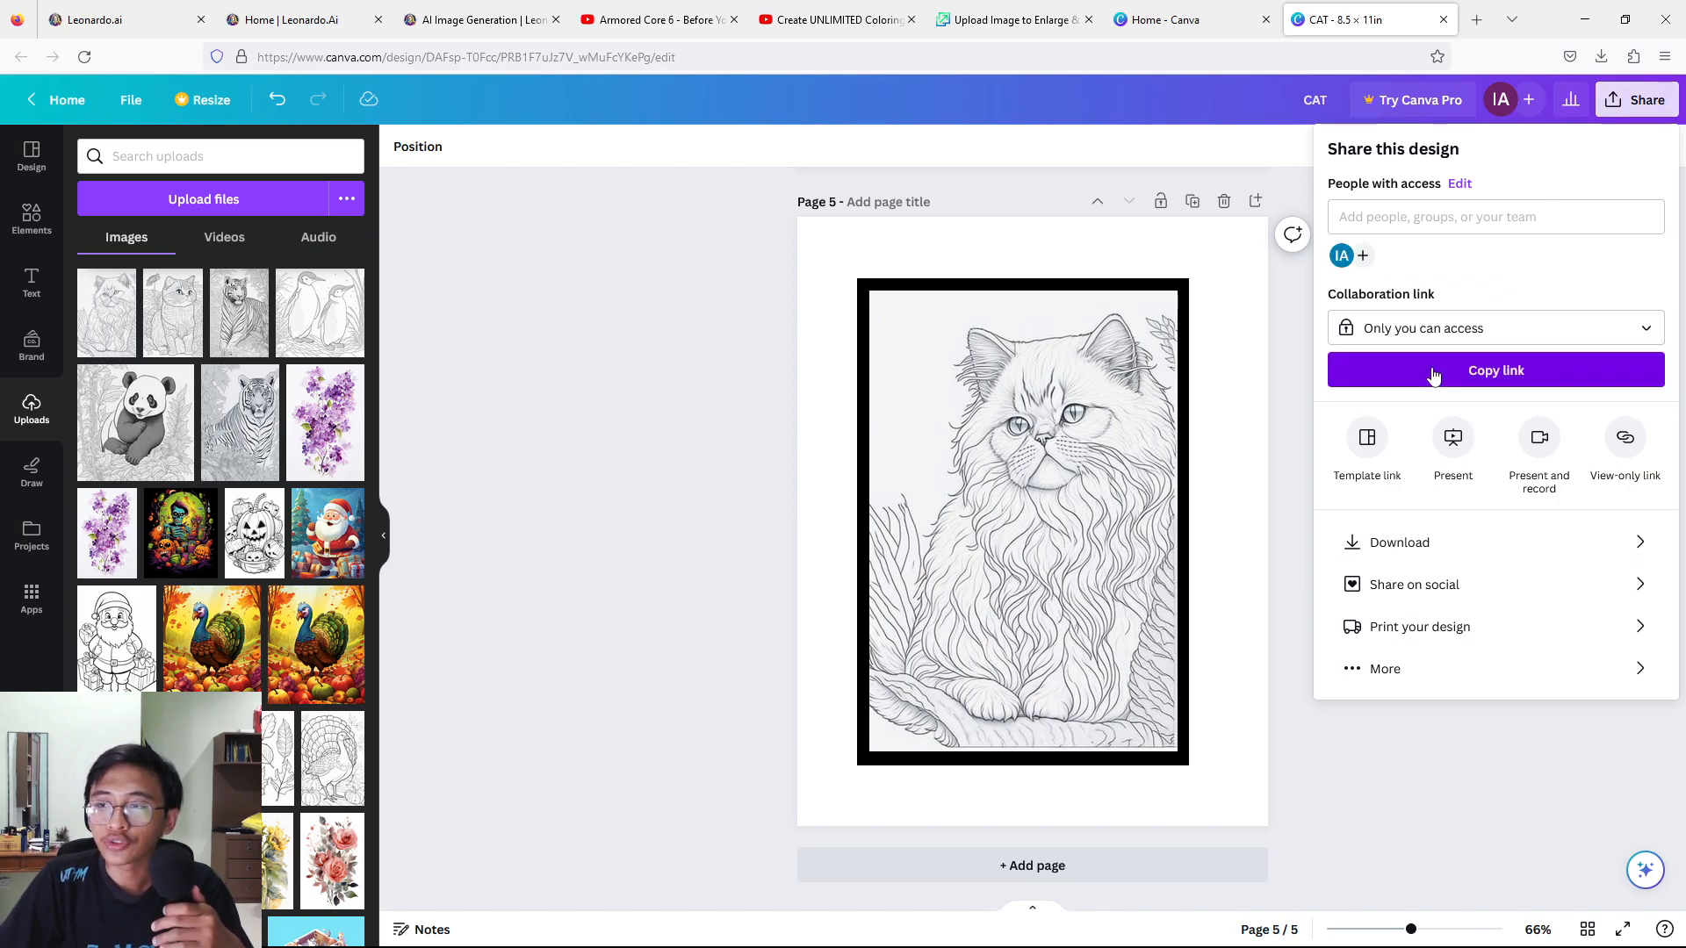
click(1378, 543)
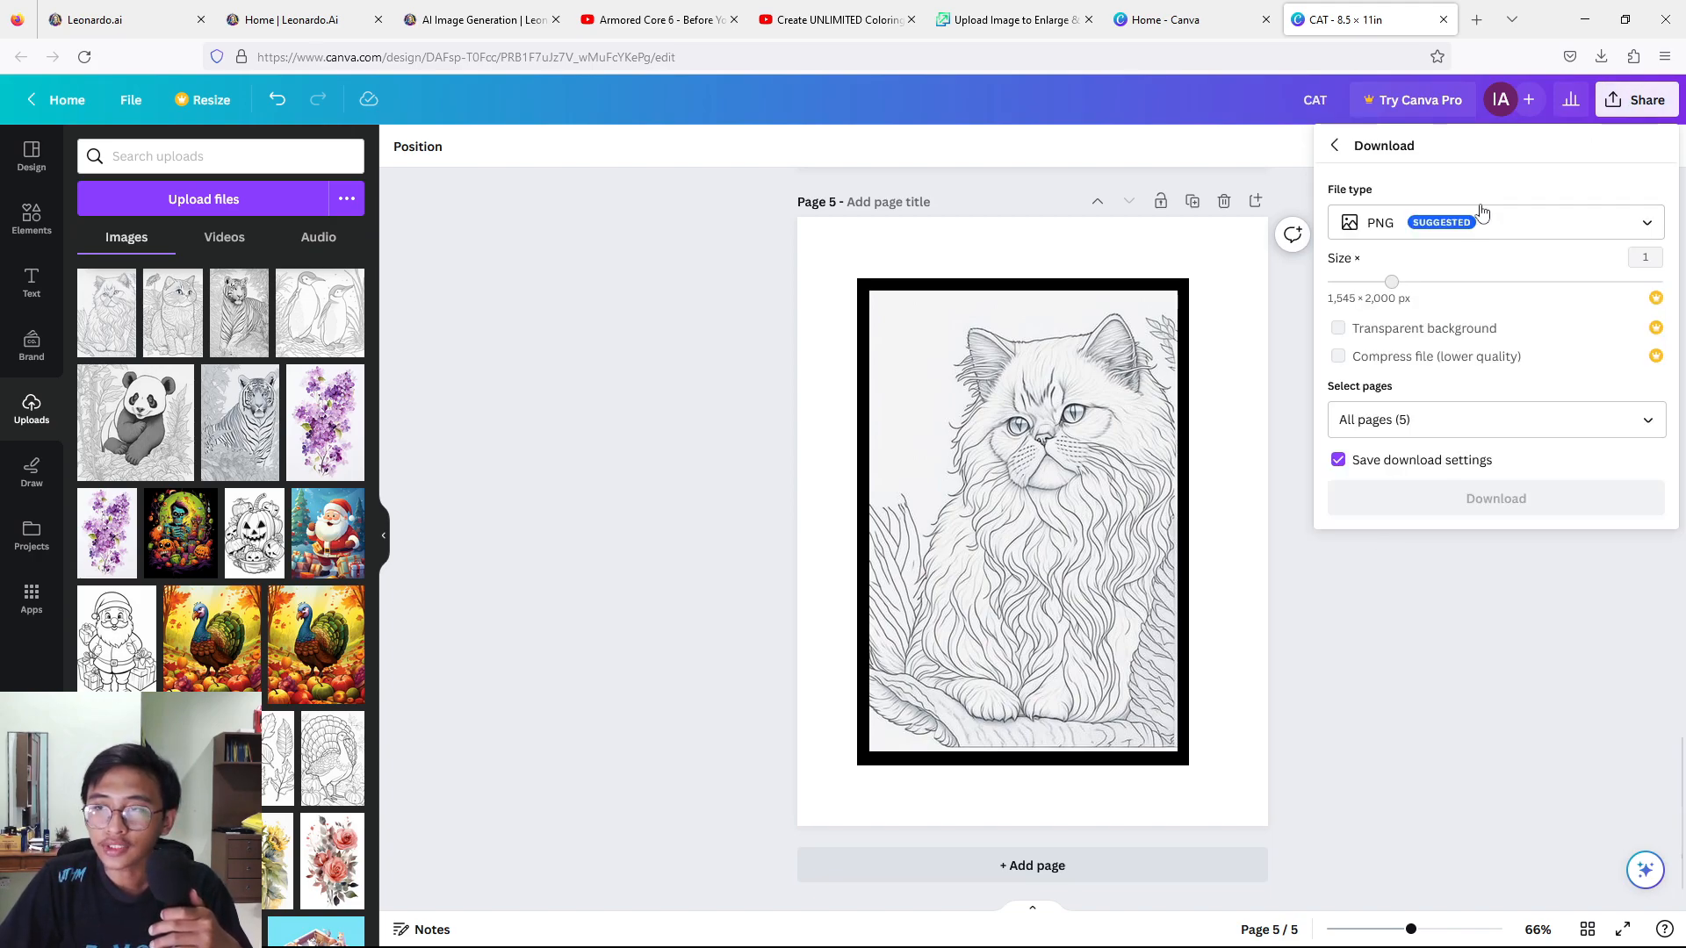
click(1489, 224)
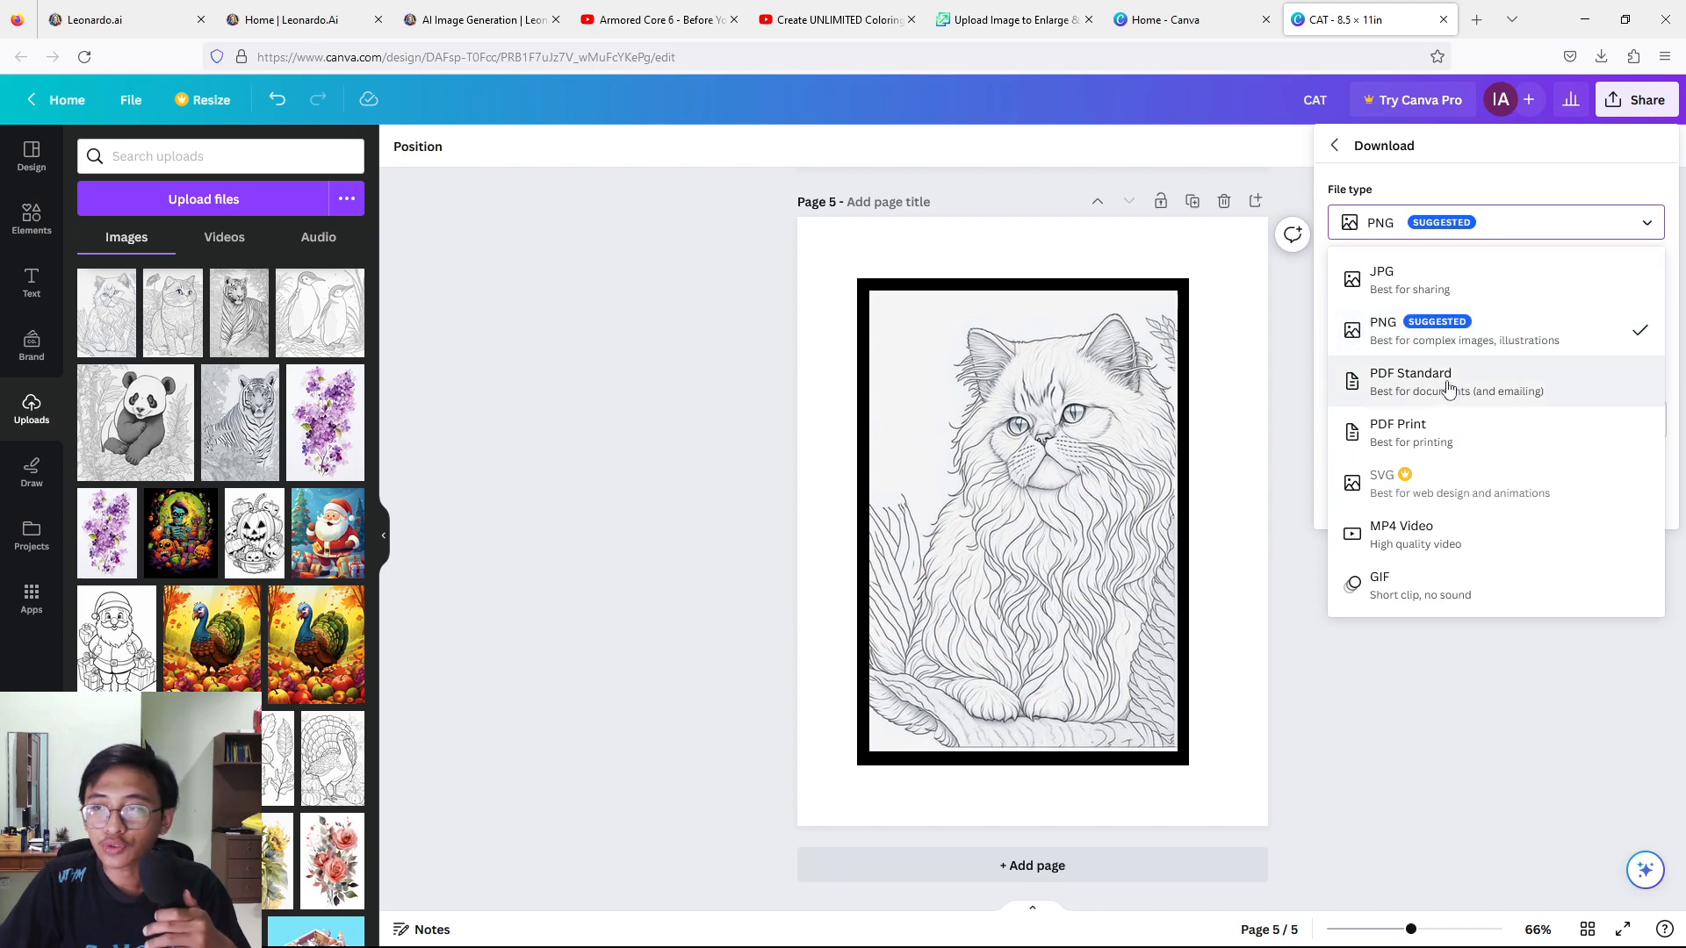
click(1437, 439)
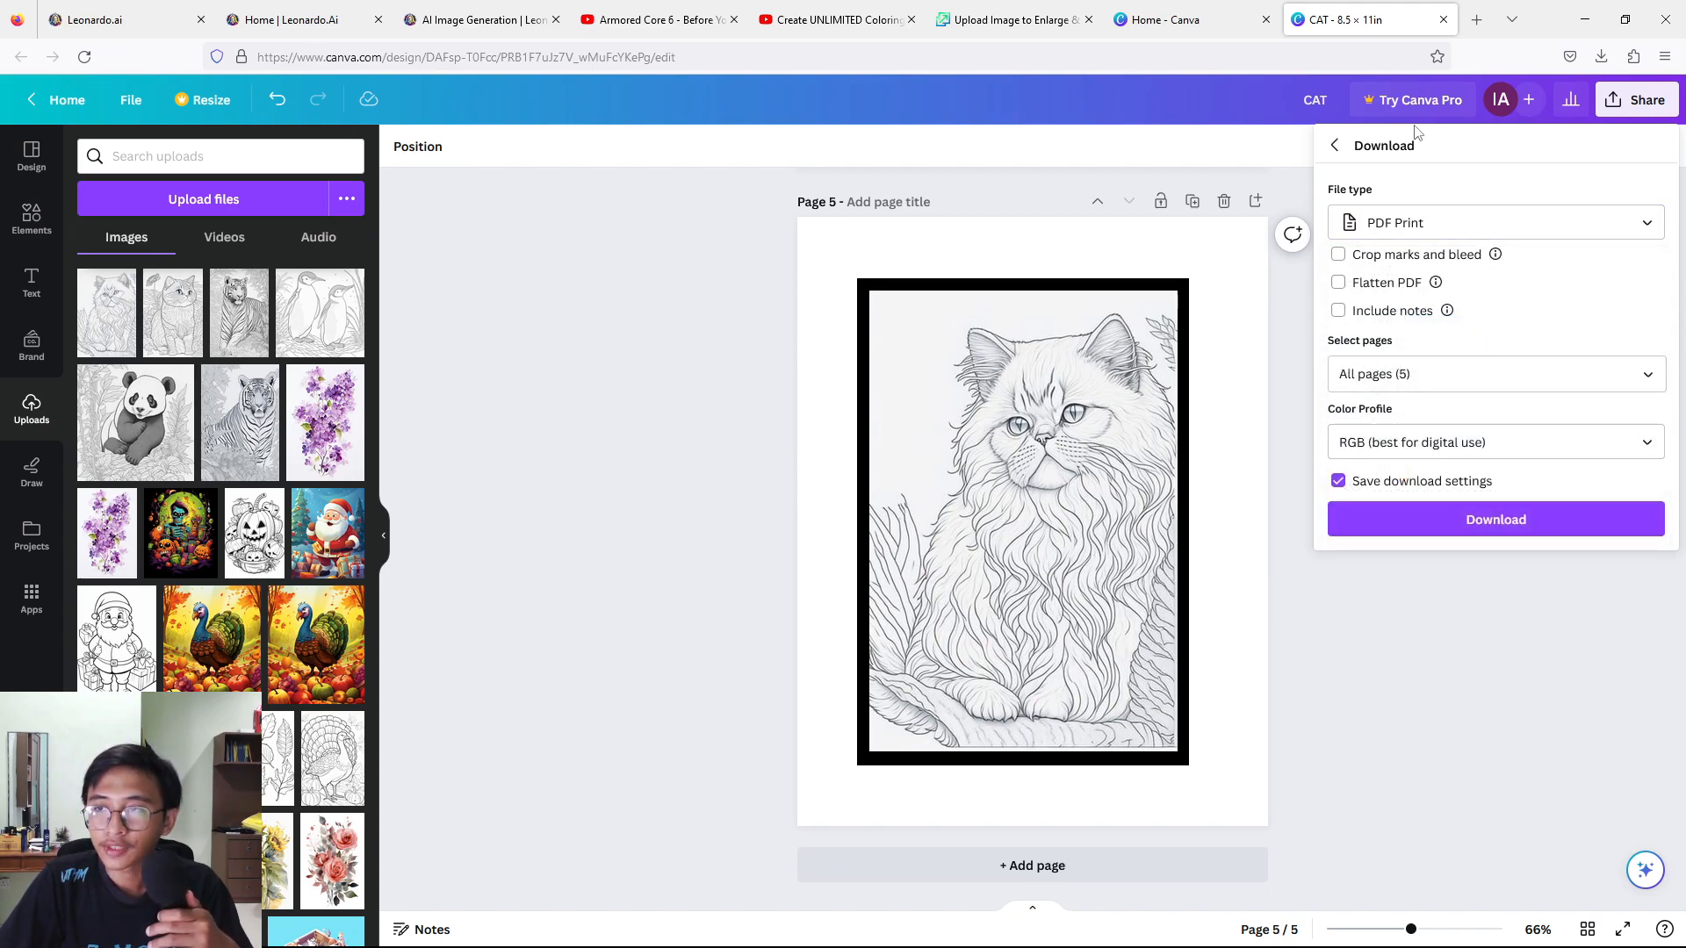
click(1375, 520)
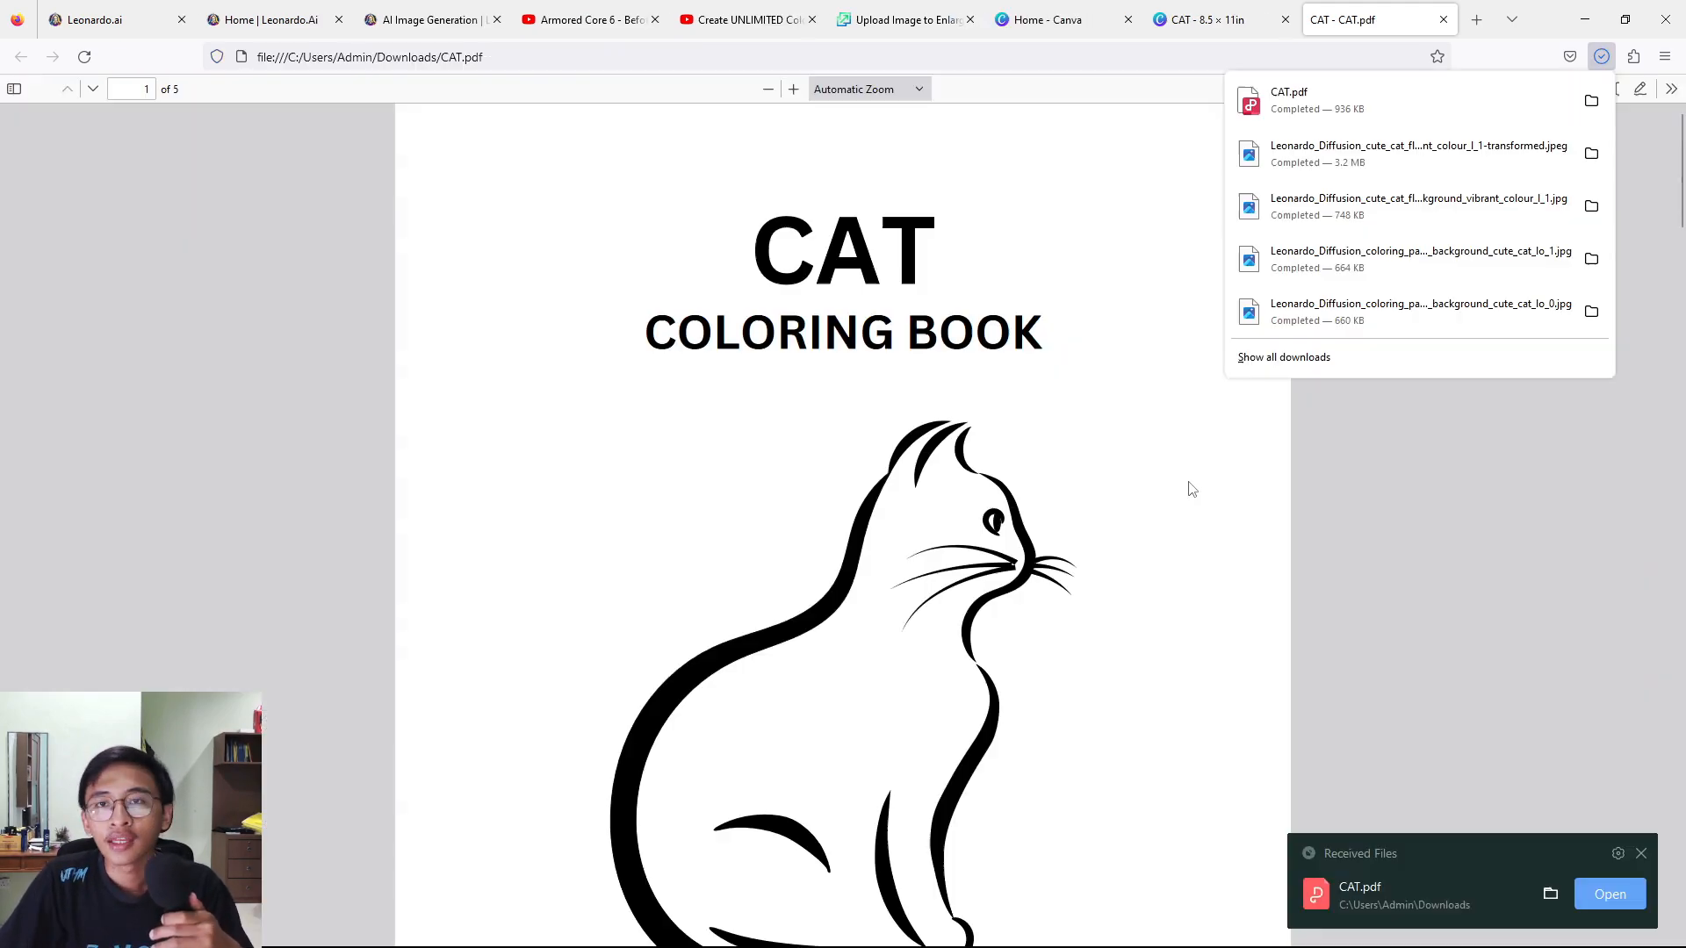
Look through the pages of the downloaded CAT.pdf to check the layout of the interior.
scroll(1287, 590, down, 15)
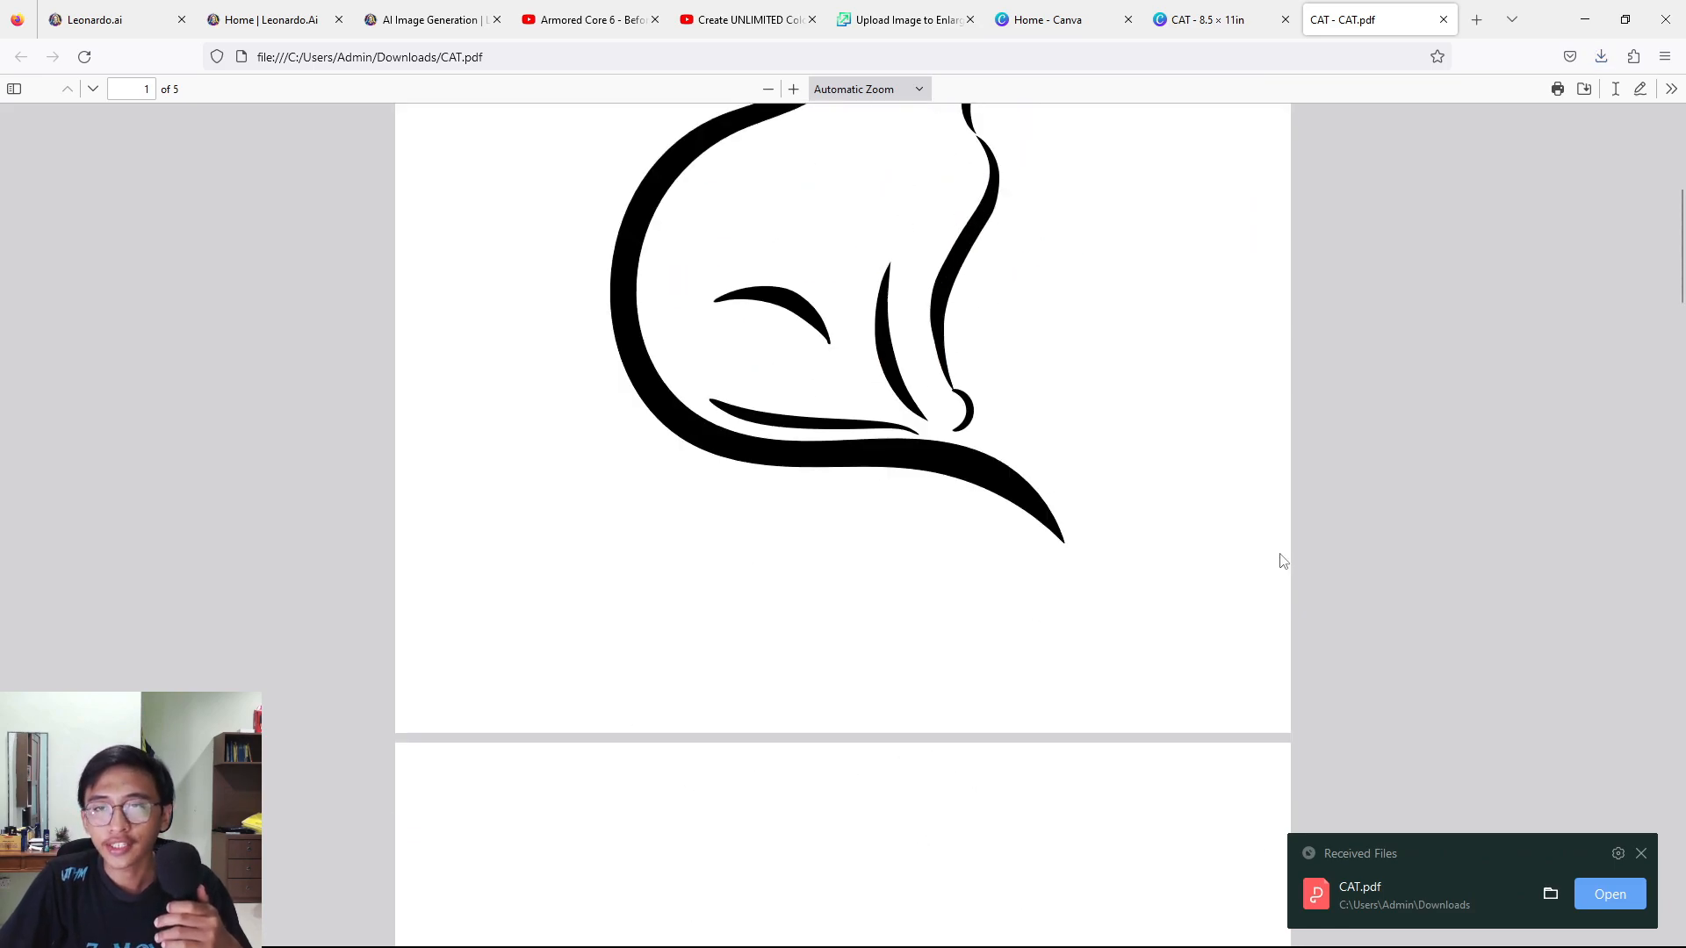
scroll(1223, 565, down, 20)
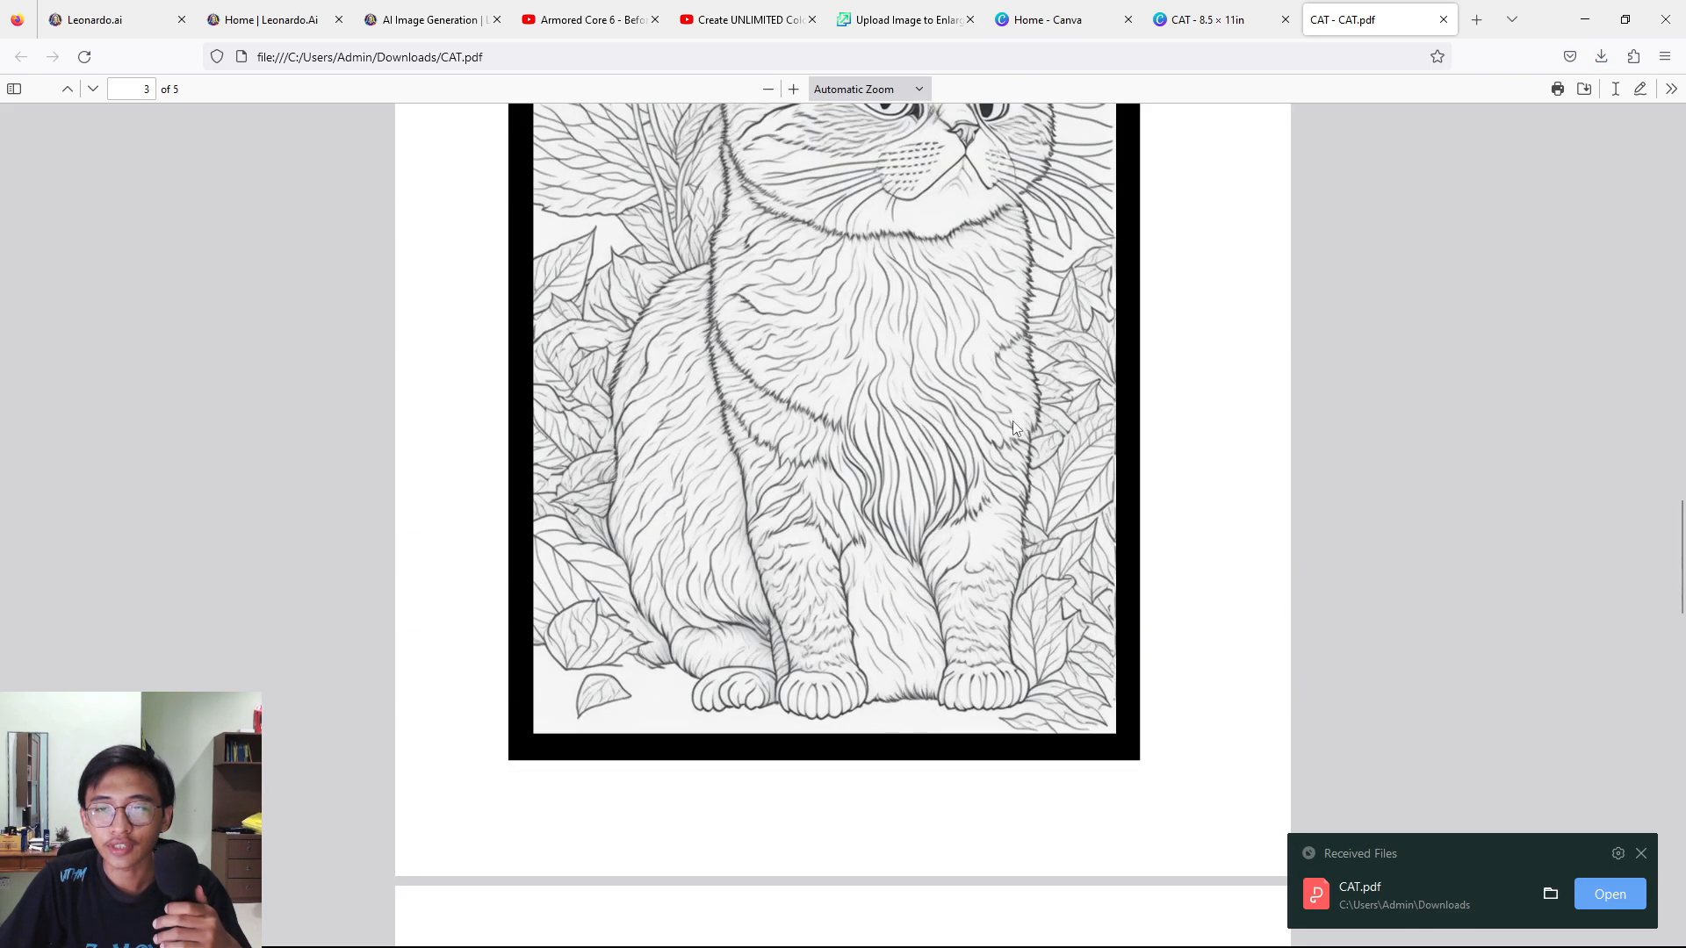
scroll(987, 437, down, 10)
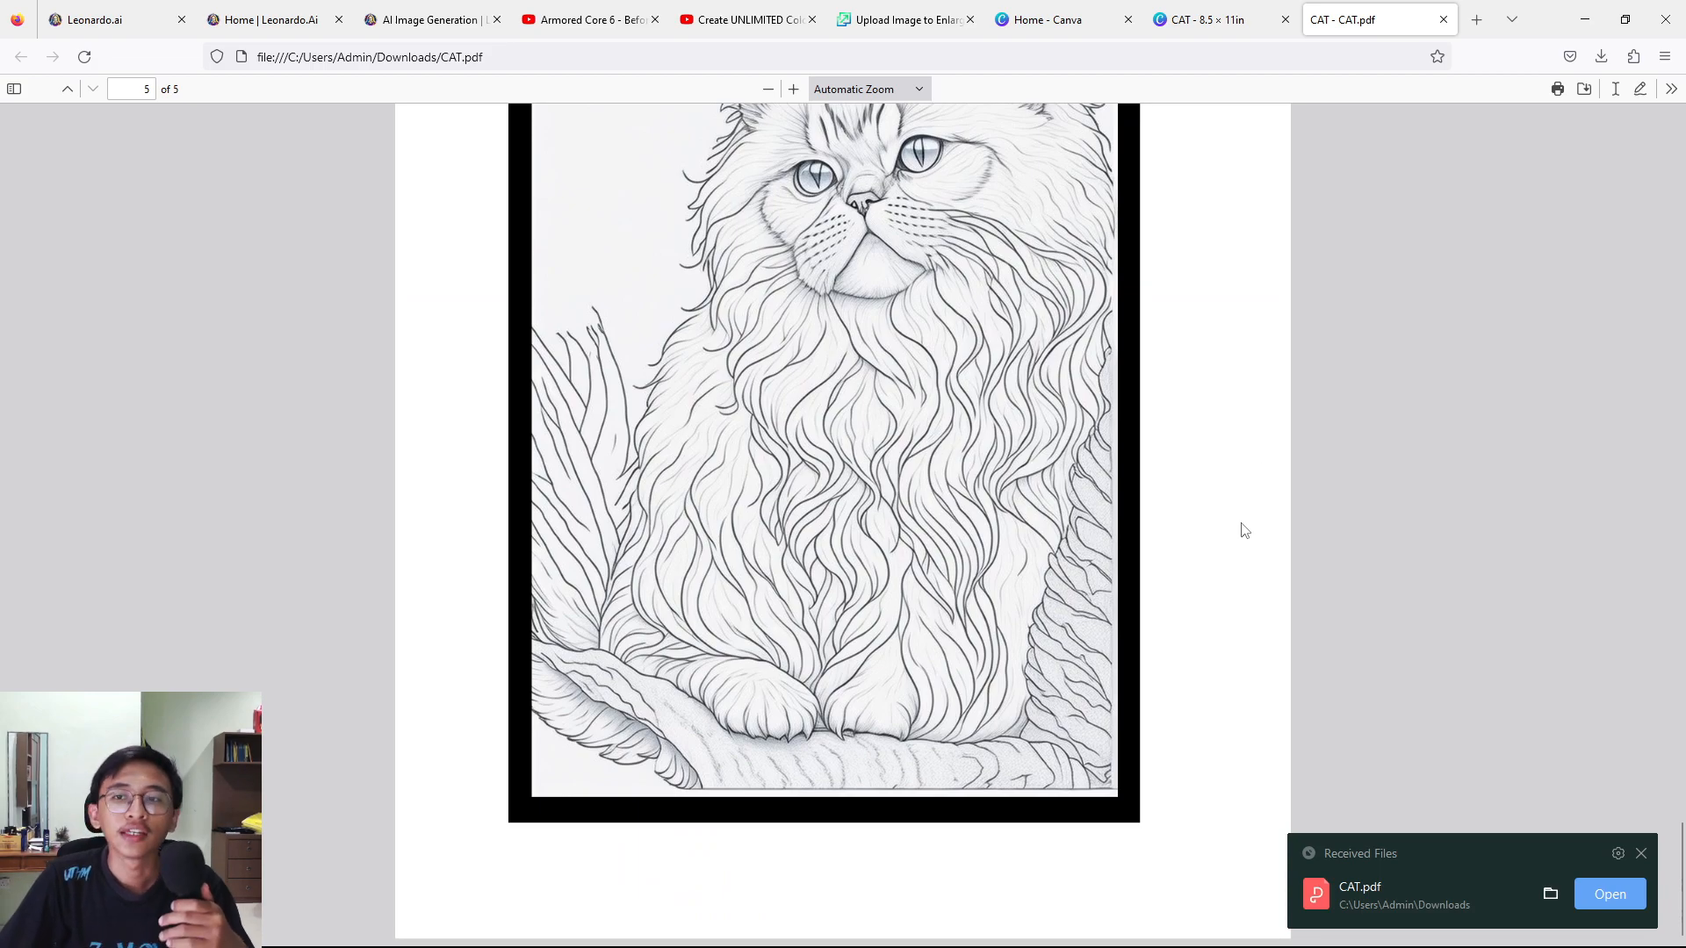
scroll(1245, 528, up, 10)
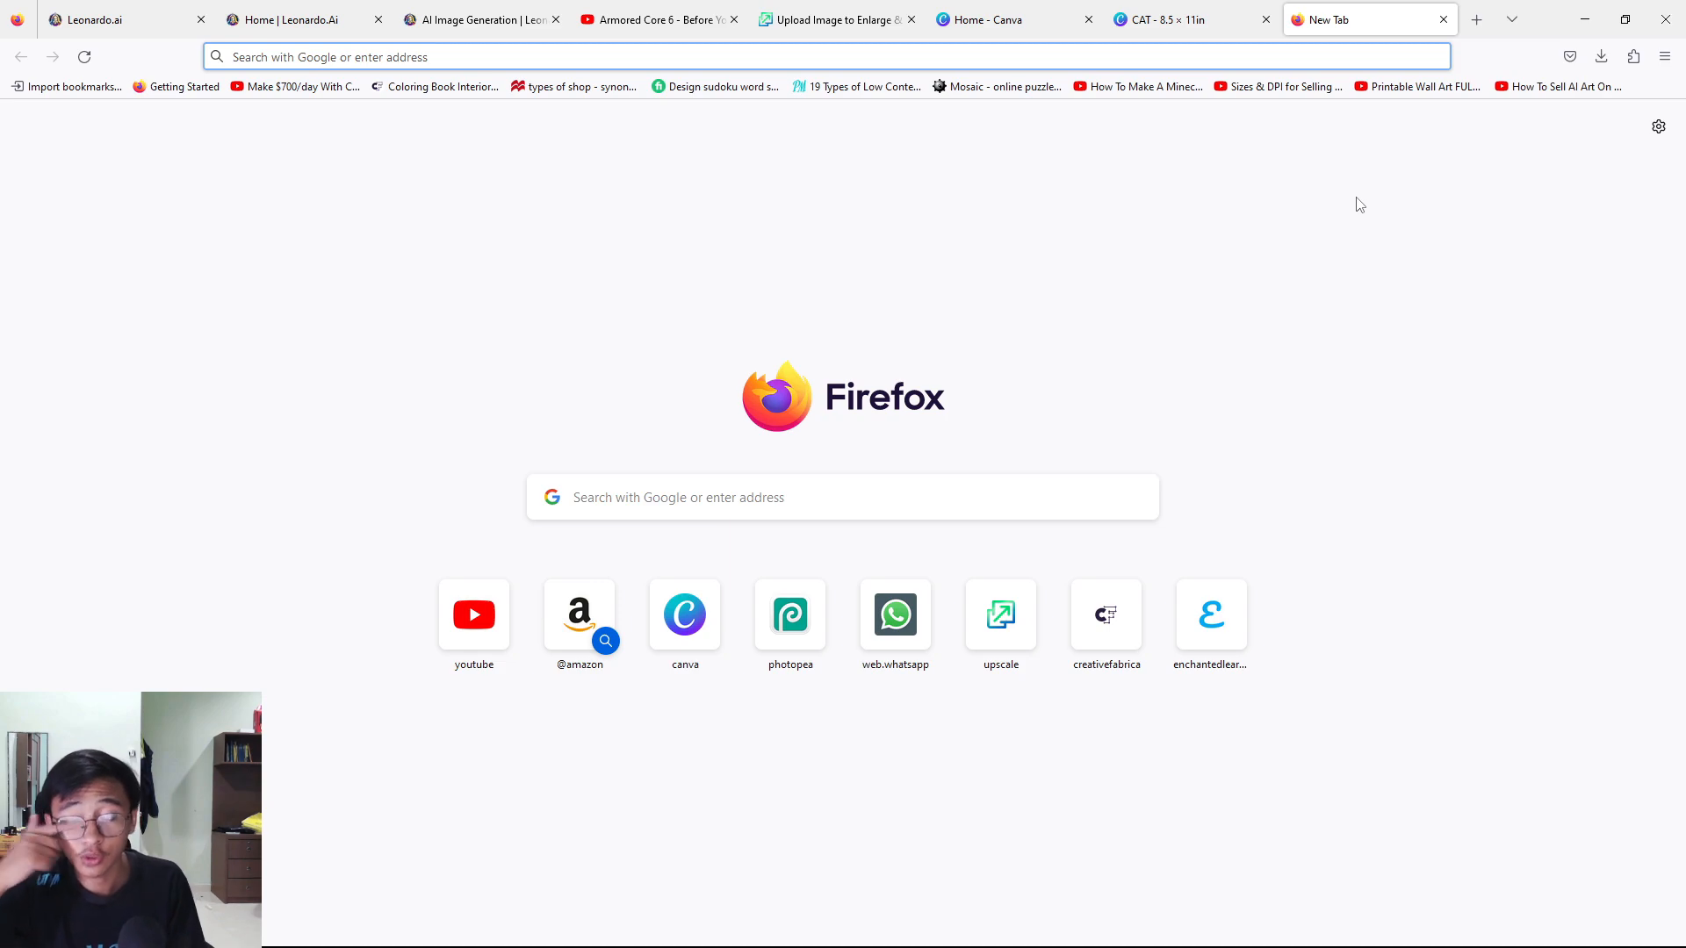
Search the web for "KDP COVER CALCULATOR" and open Amazon Kindle Direct Publishing's cover calculator page.
click(651, 497)
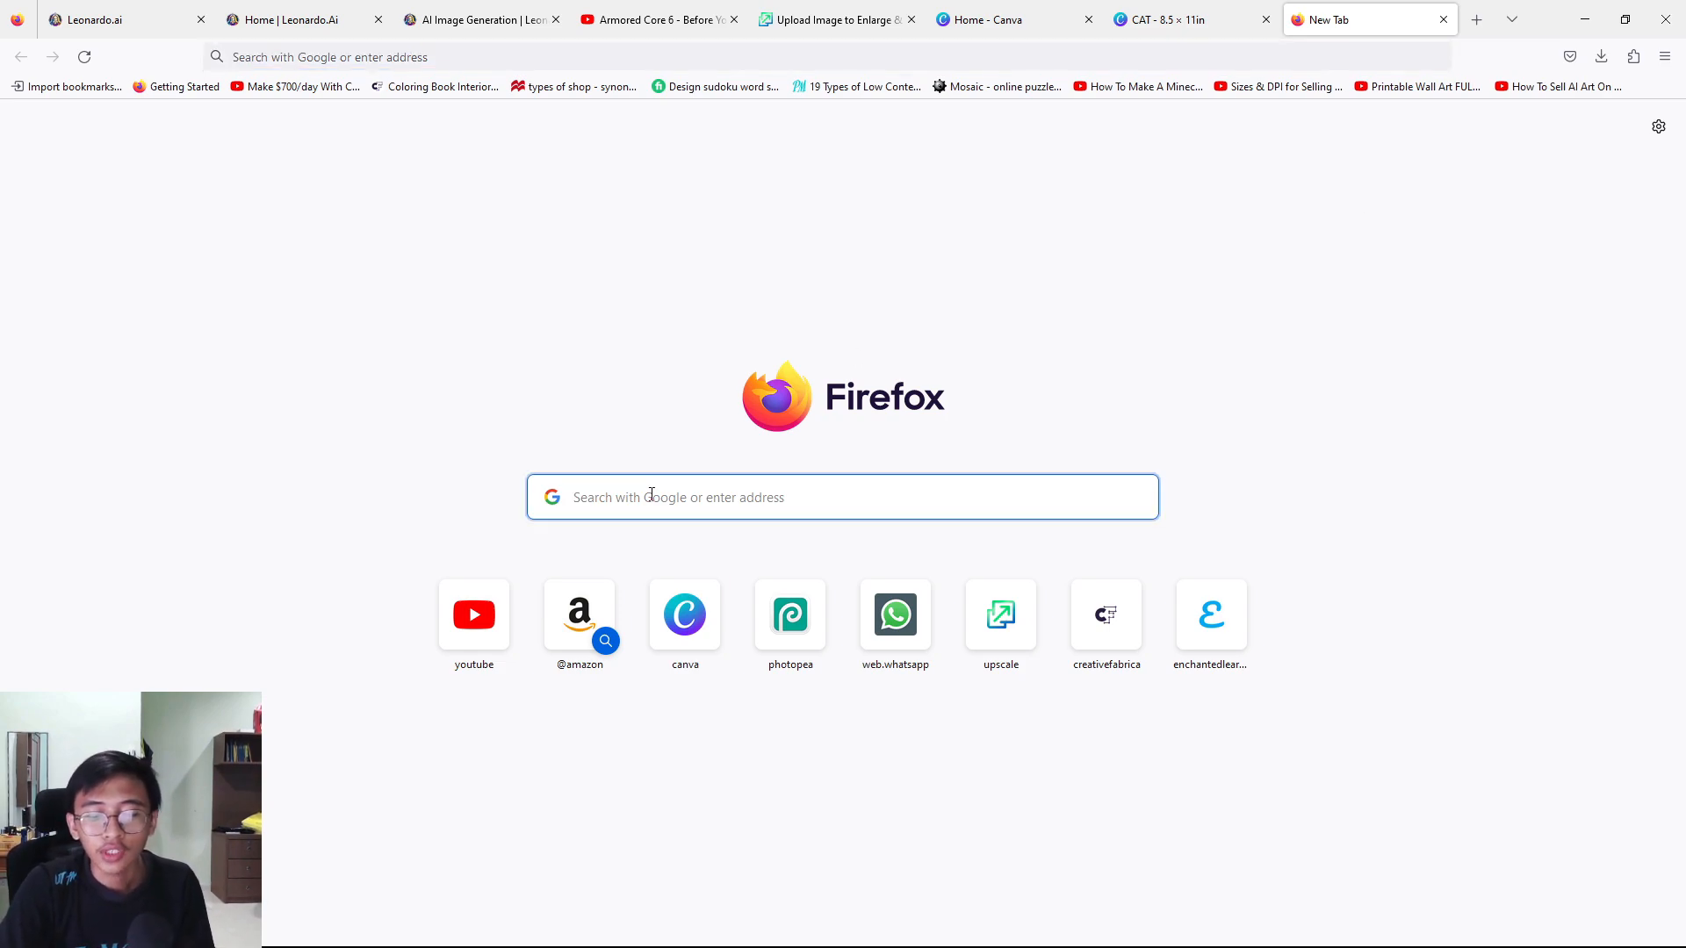
text(KDP )
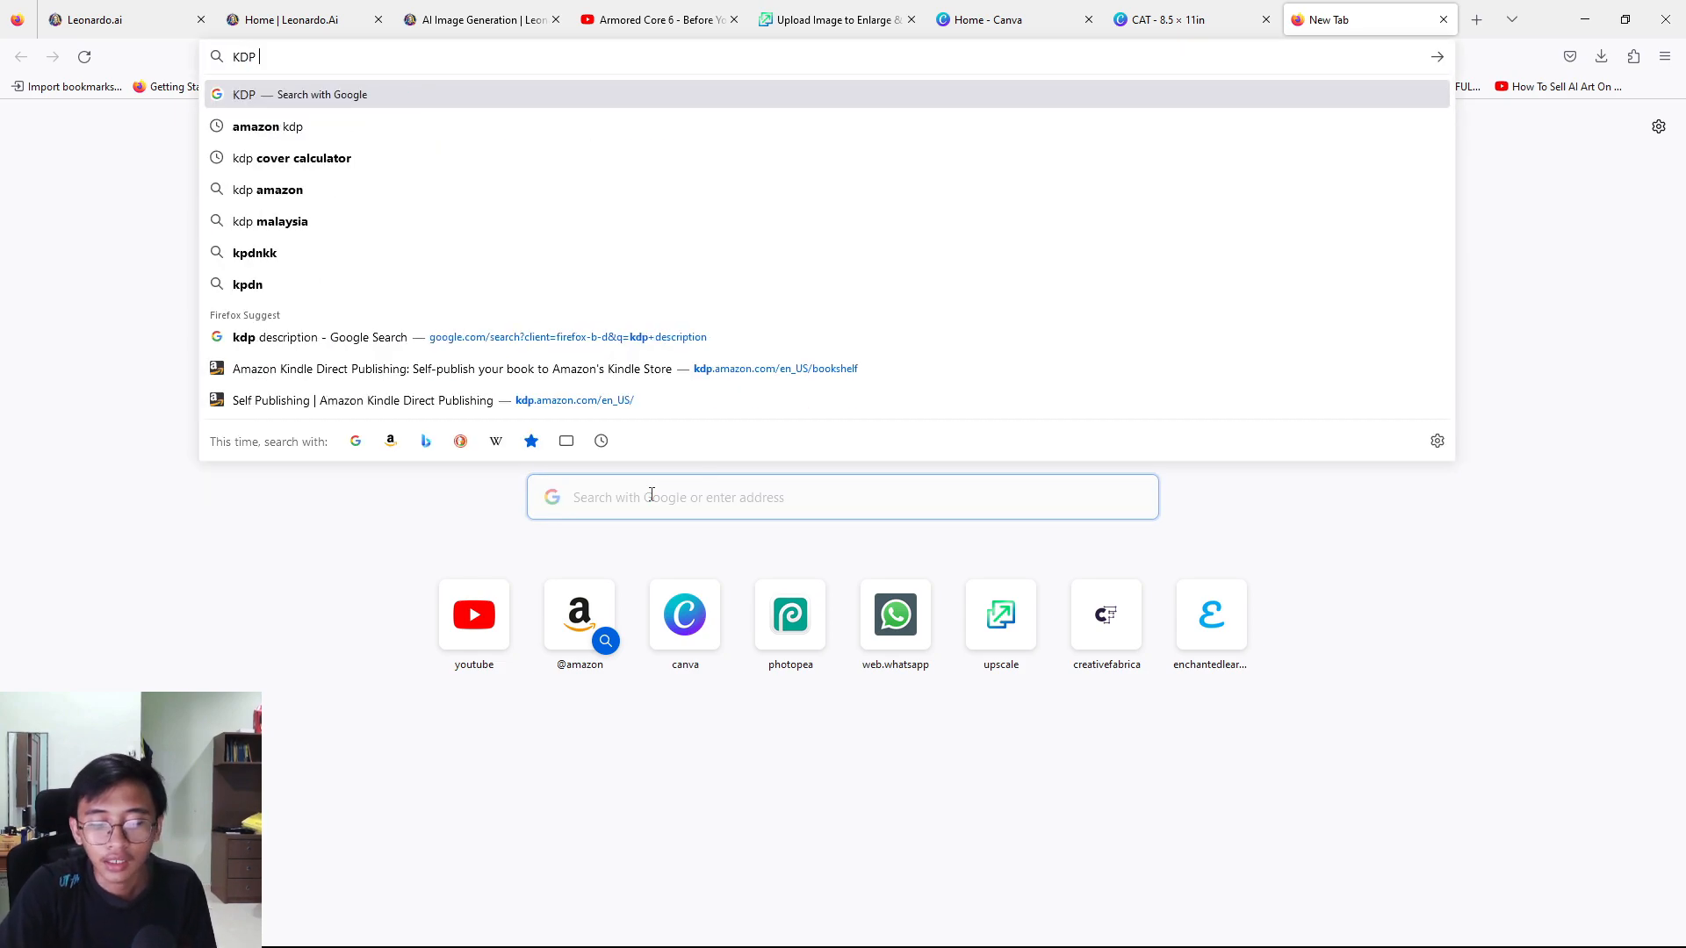
text(COVER C)
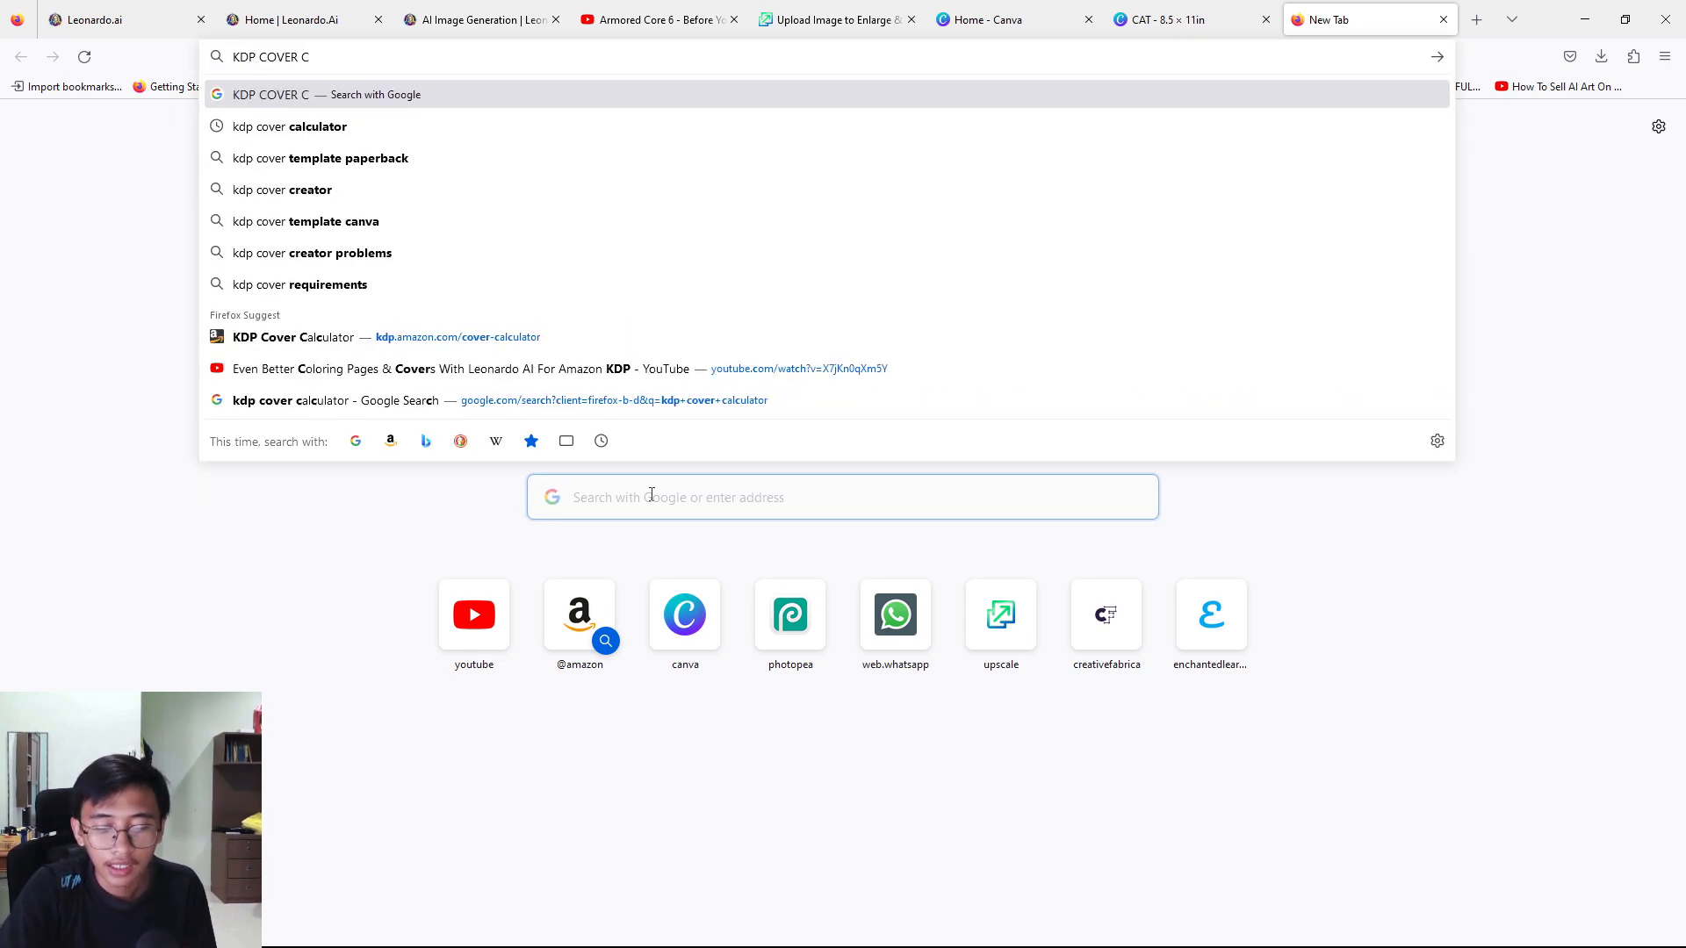
text(ALCULA)
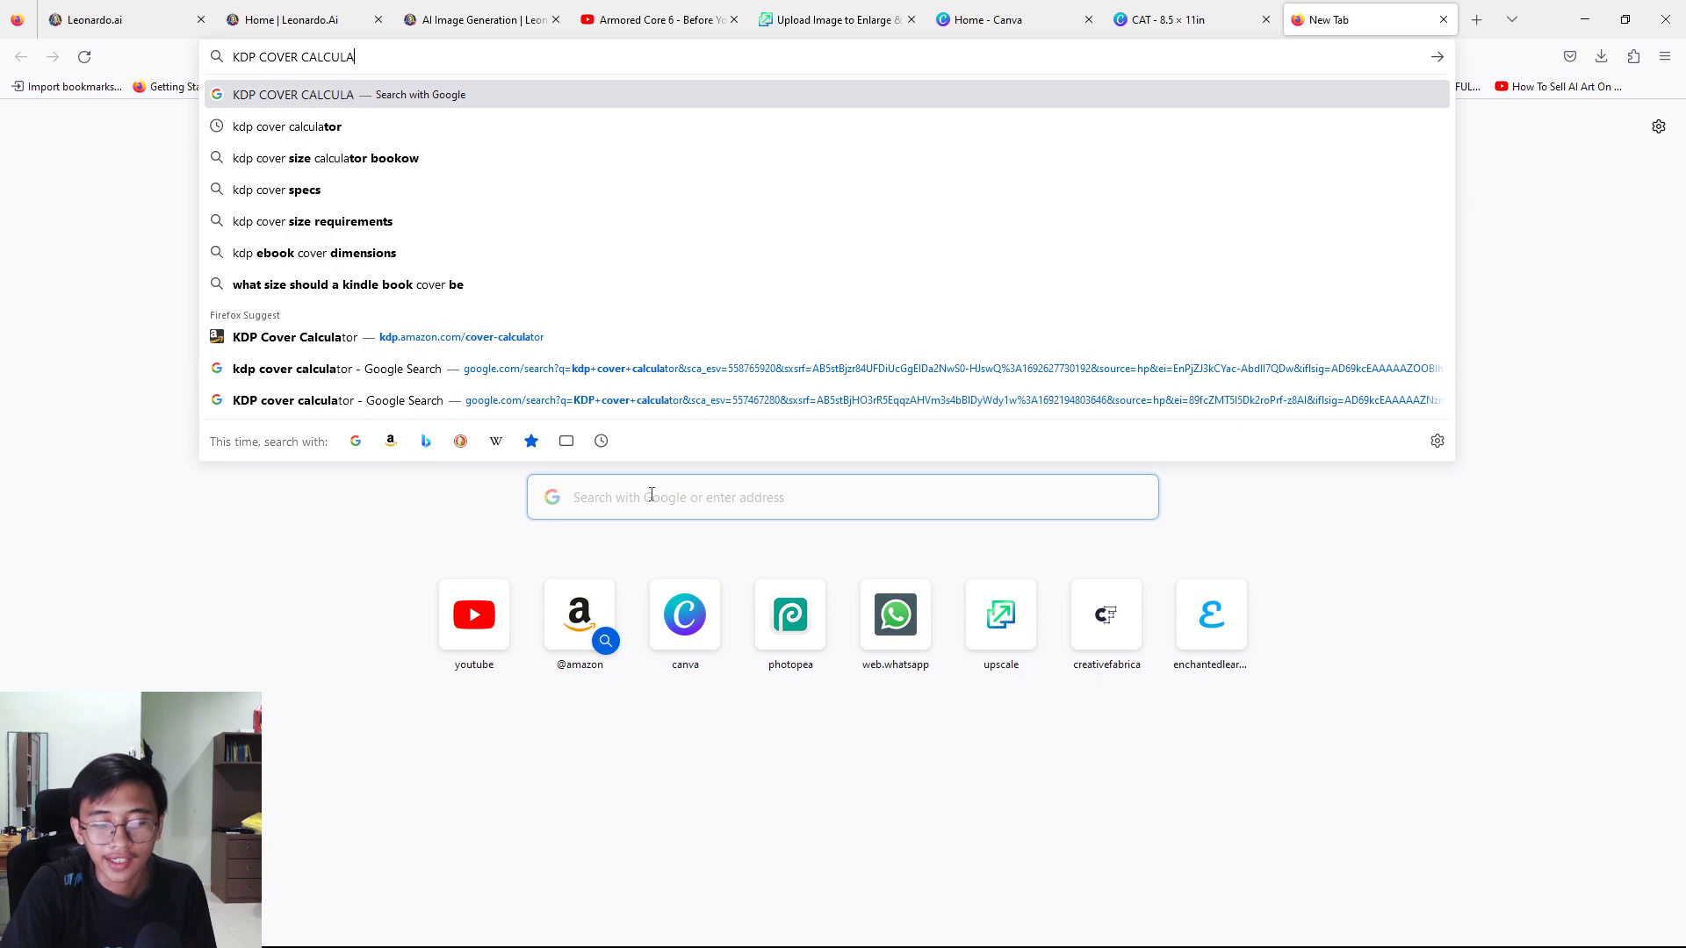
text(TOR)
key(Return)
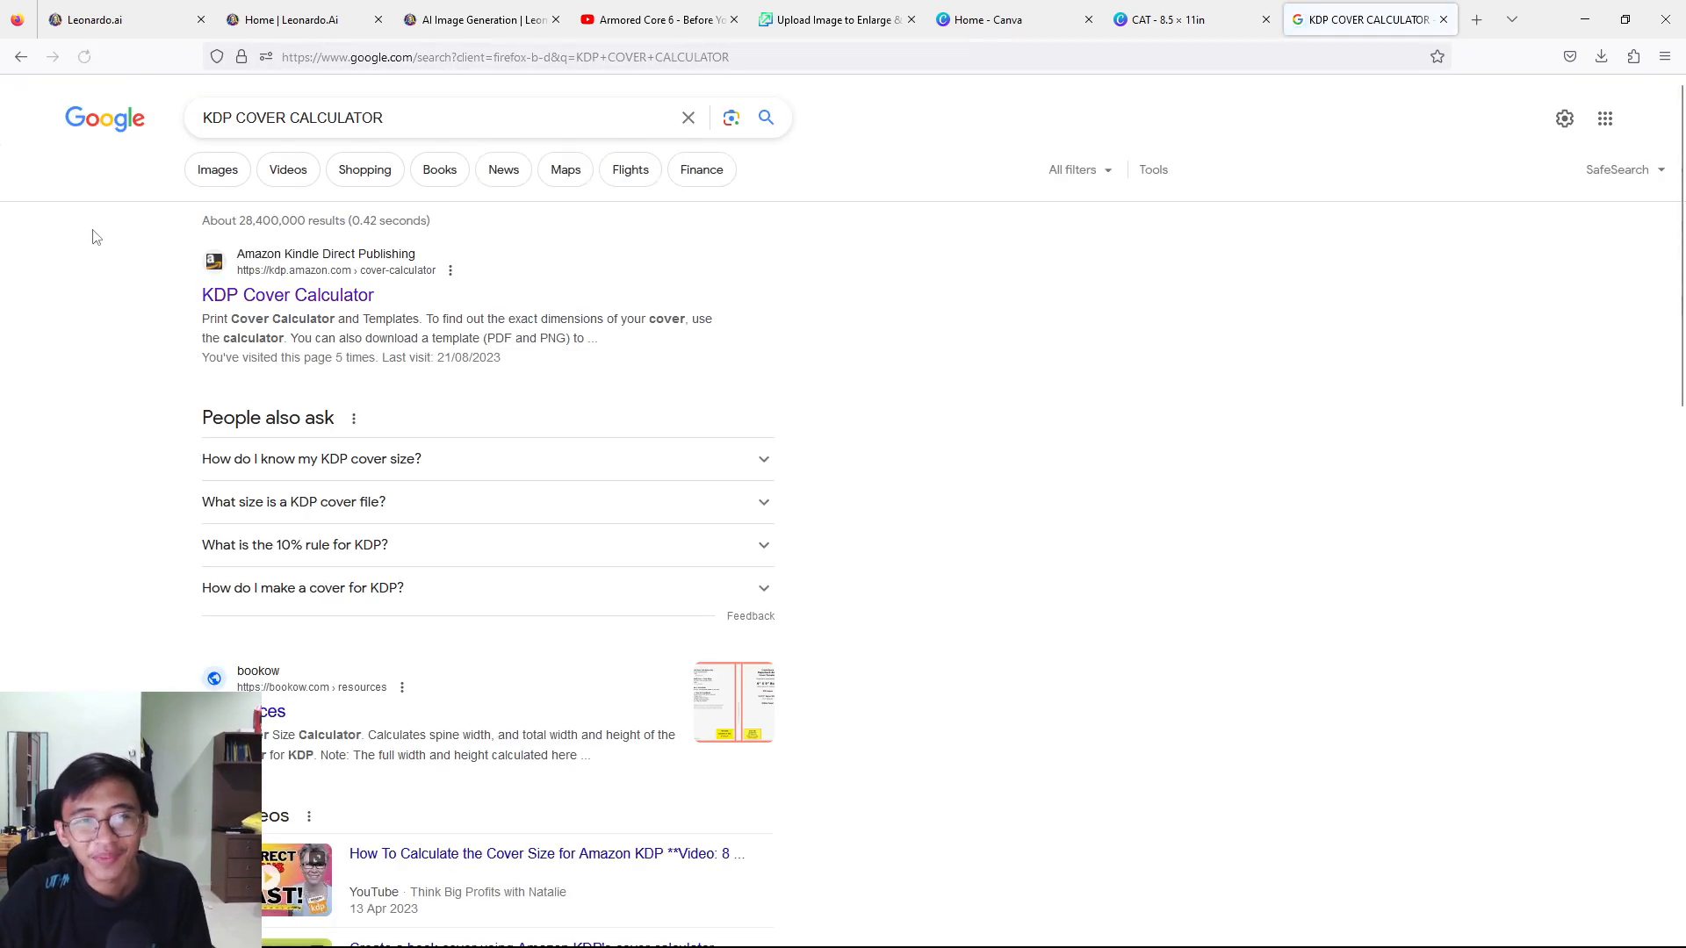
click(261, 296)
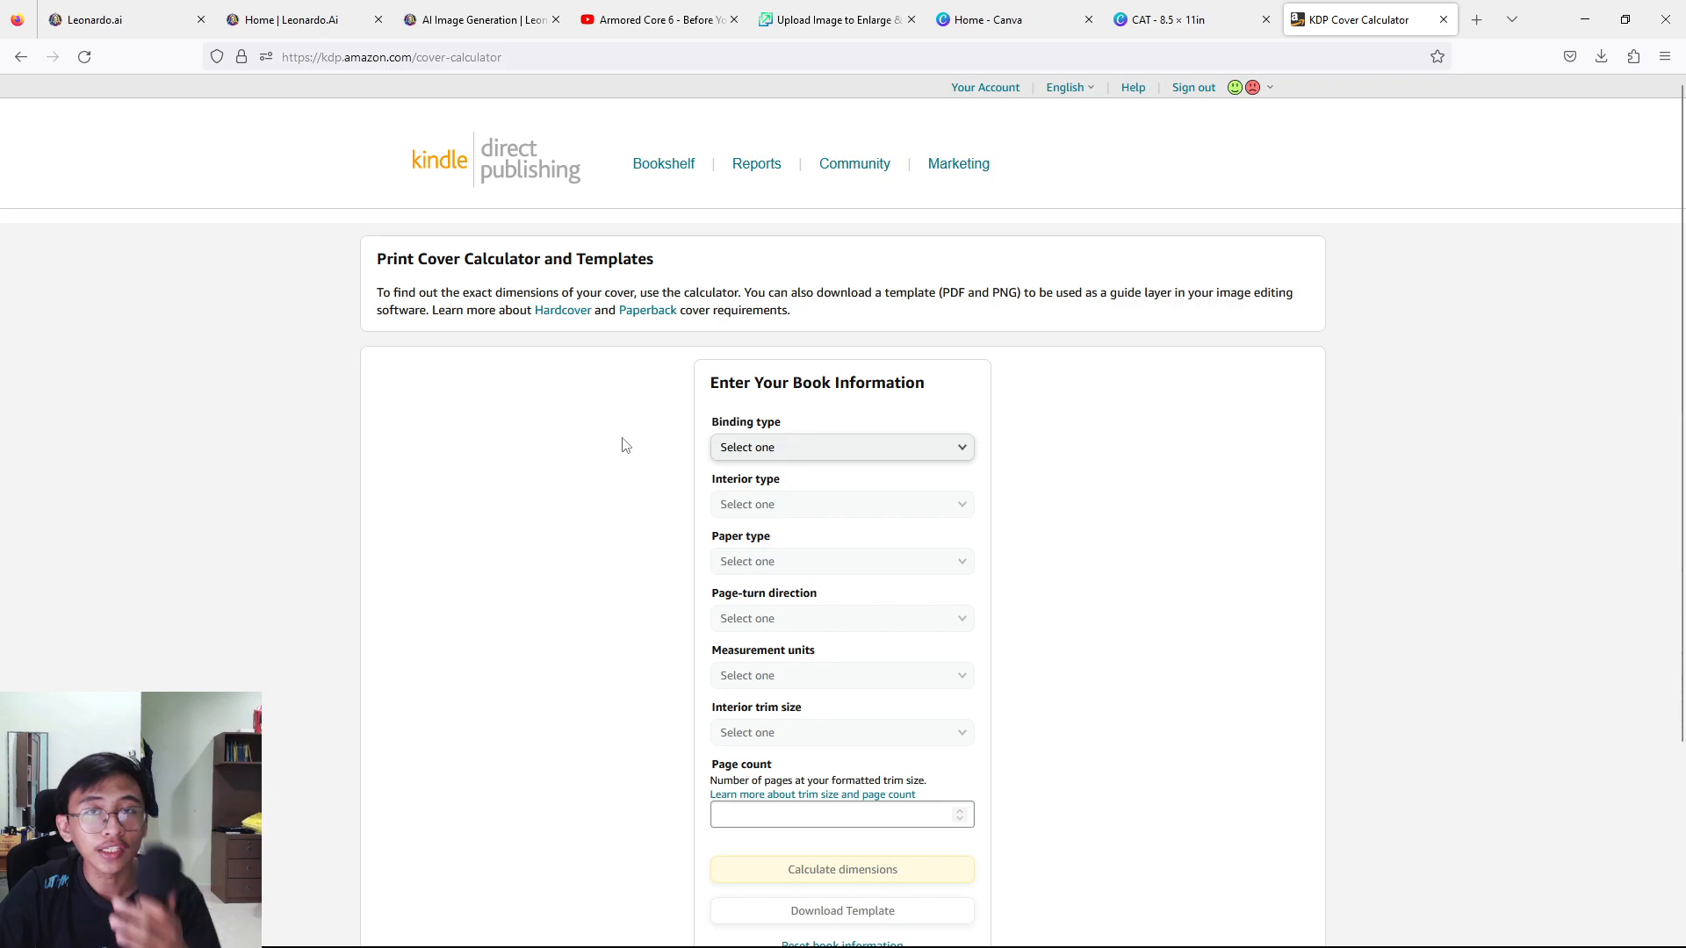
Set the book information to Paperback binding, Black & white interior, White paper and Left to Right page-turn direction.
click(805, 448)
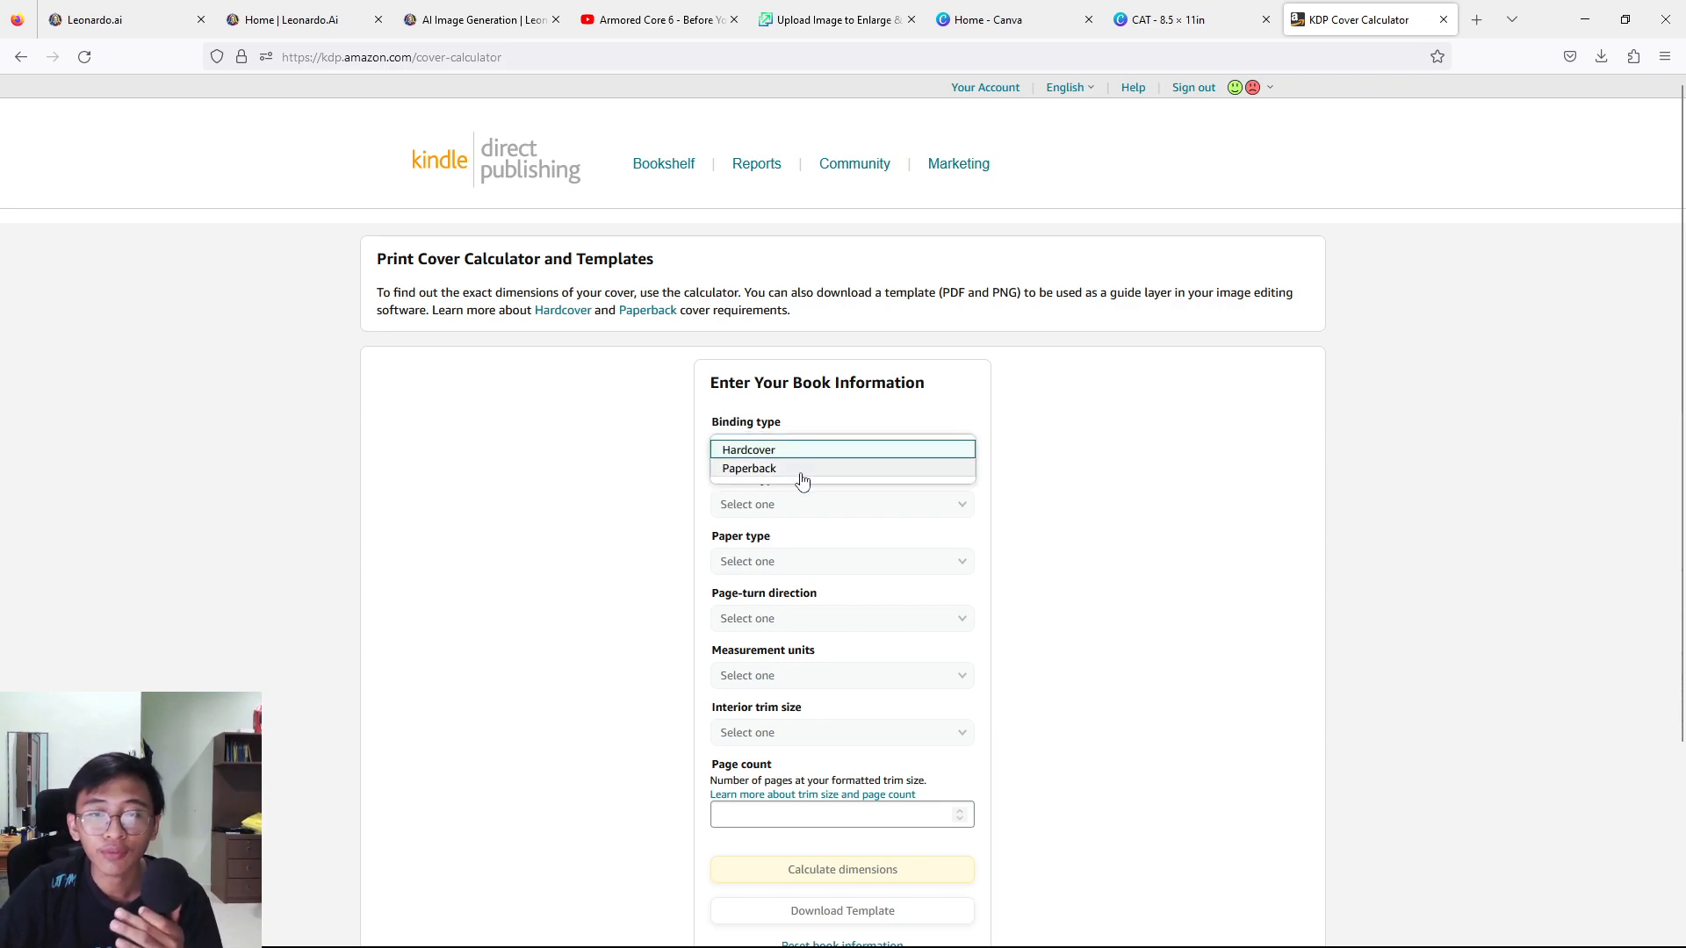
click(802, 469)
click(805, 507)
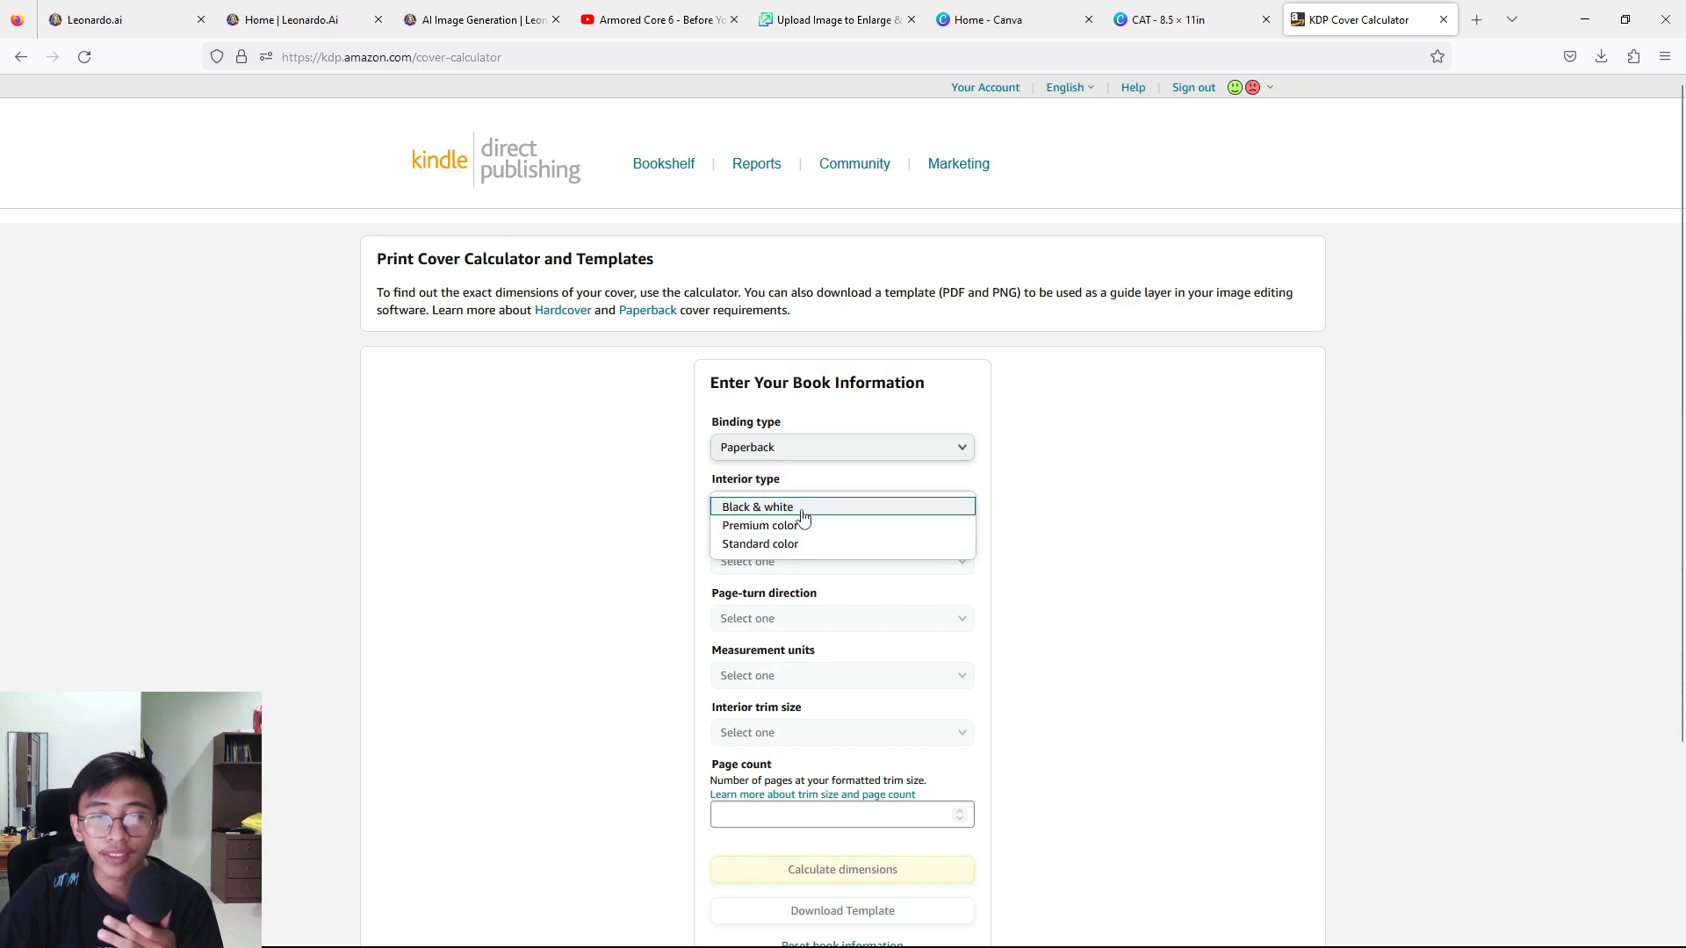
click(801, 508)
click(804, 561)
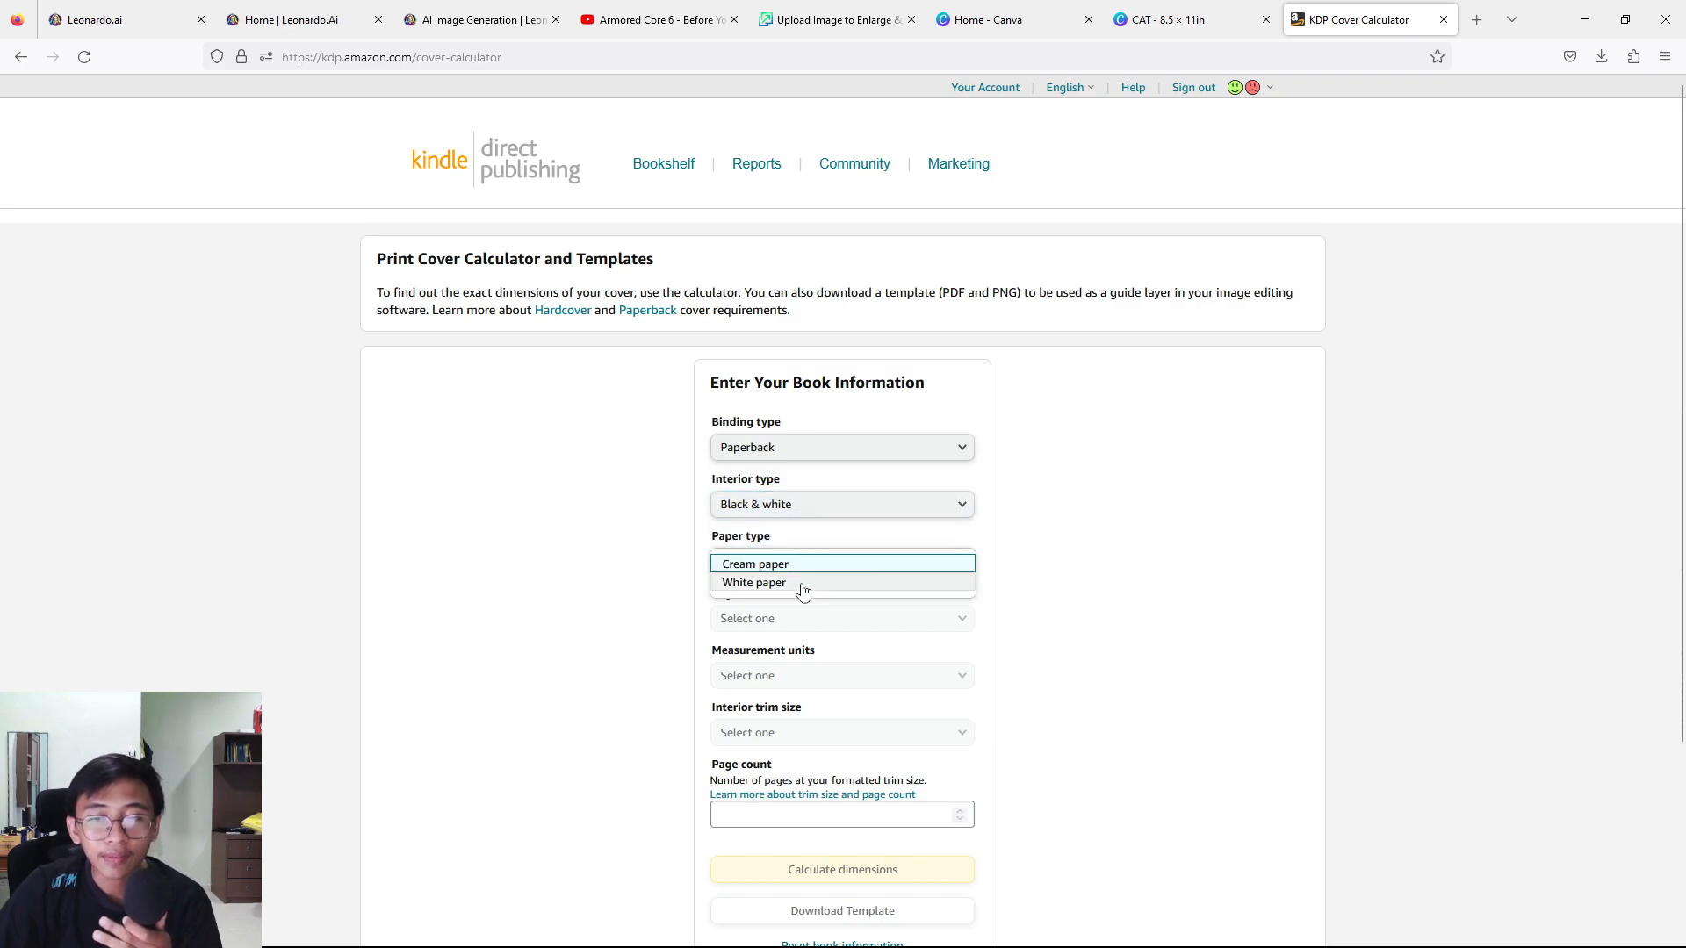
click(801, 585)
click(801, 618)
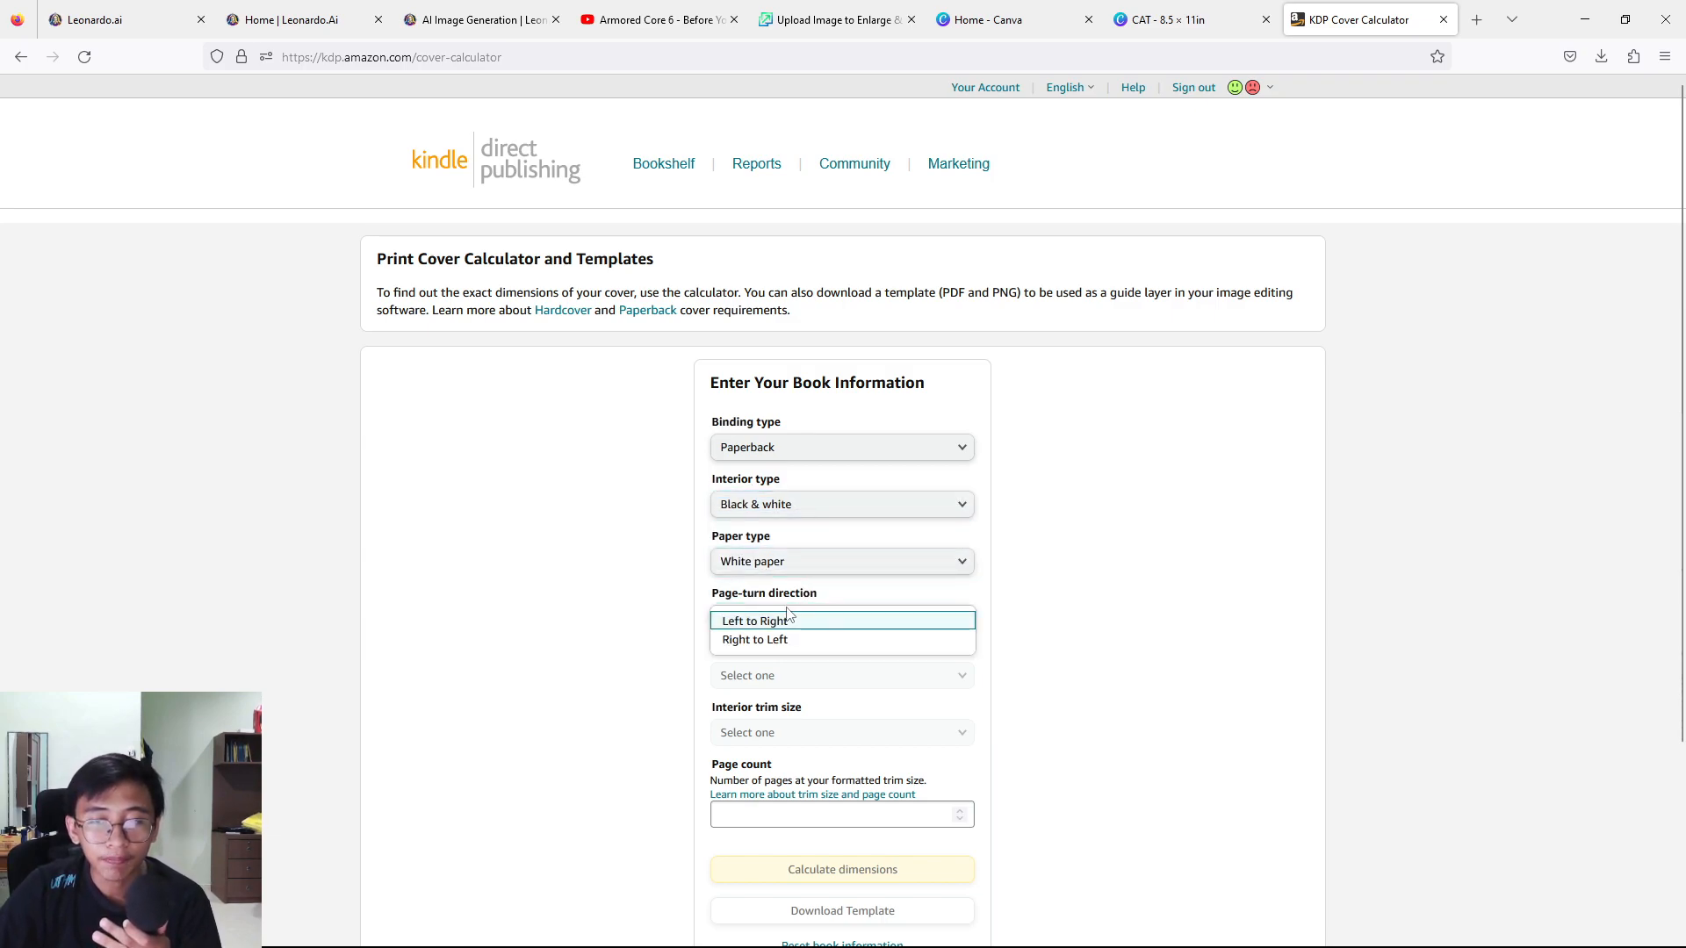
click(780, 623)
Set the measurement units to Inches and the interior trim size to 8.5 x 11 in.
click(783, 676)
click(787, 683)
scroll(807, 615, down, 3)
click(869, 490)
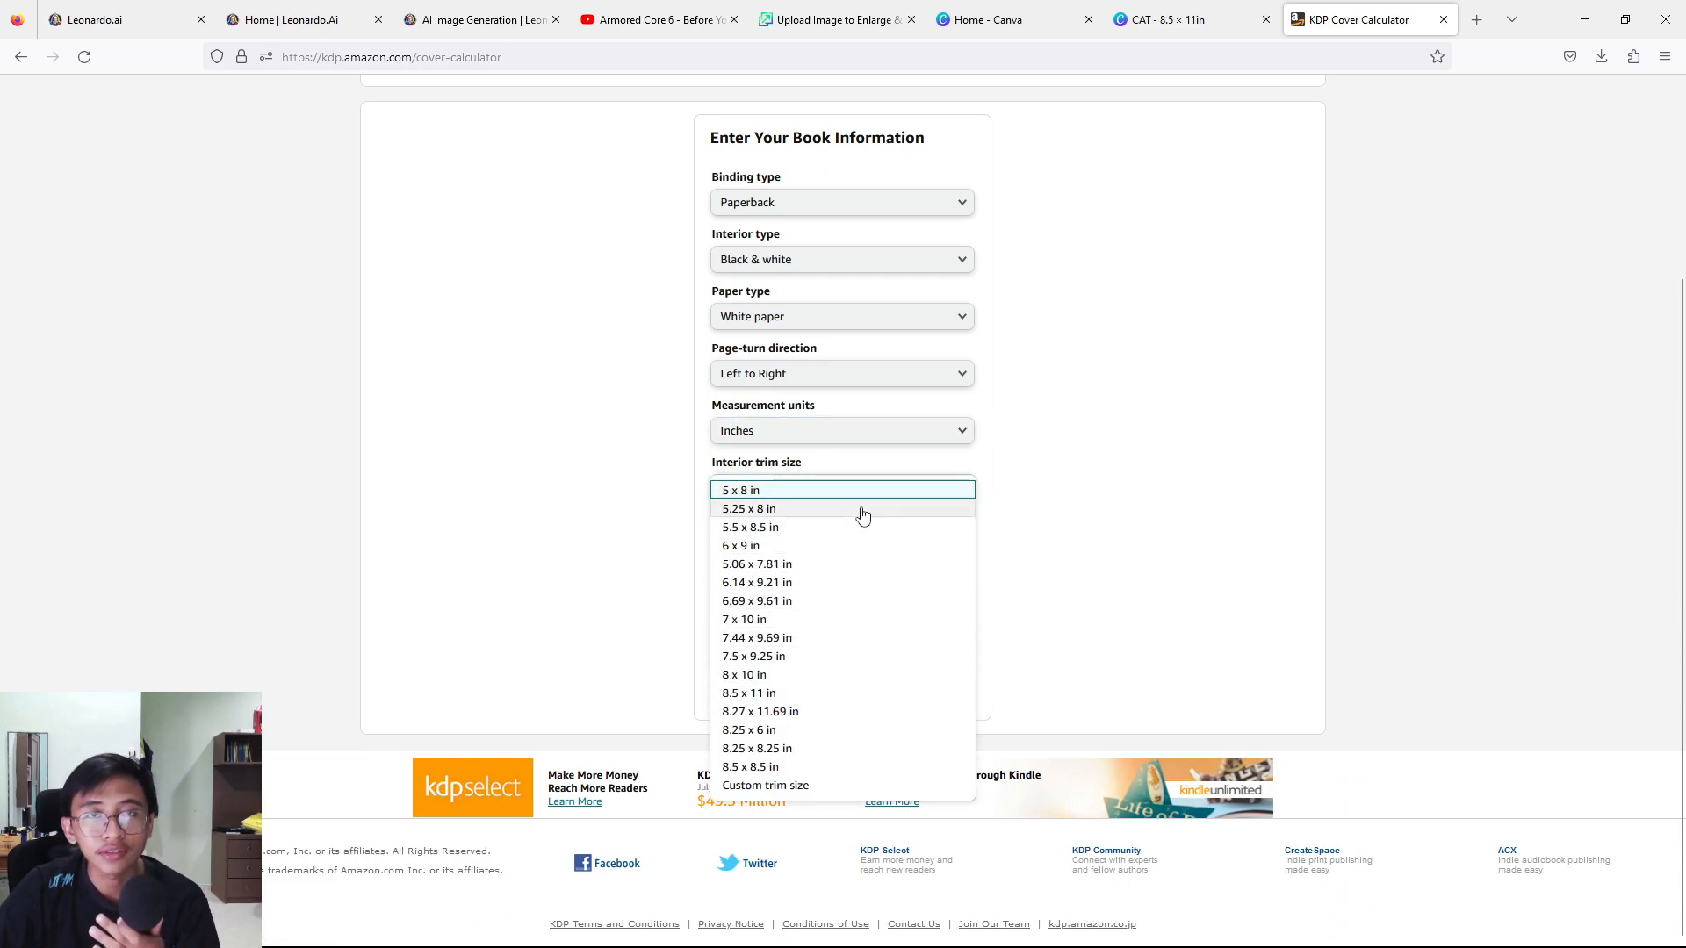
click(747, 697)
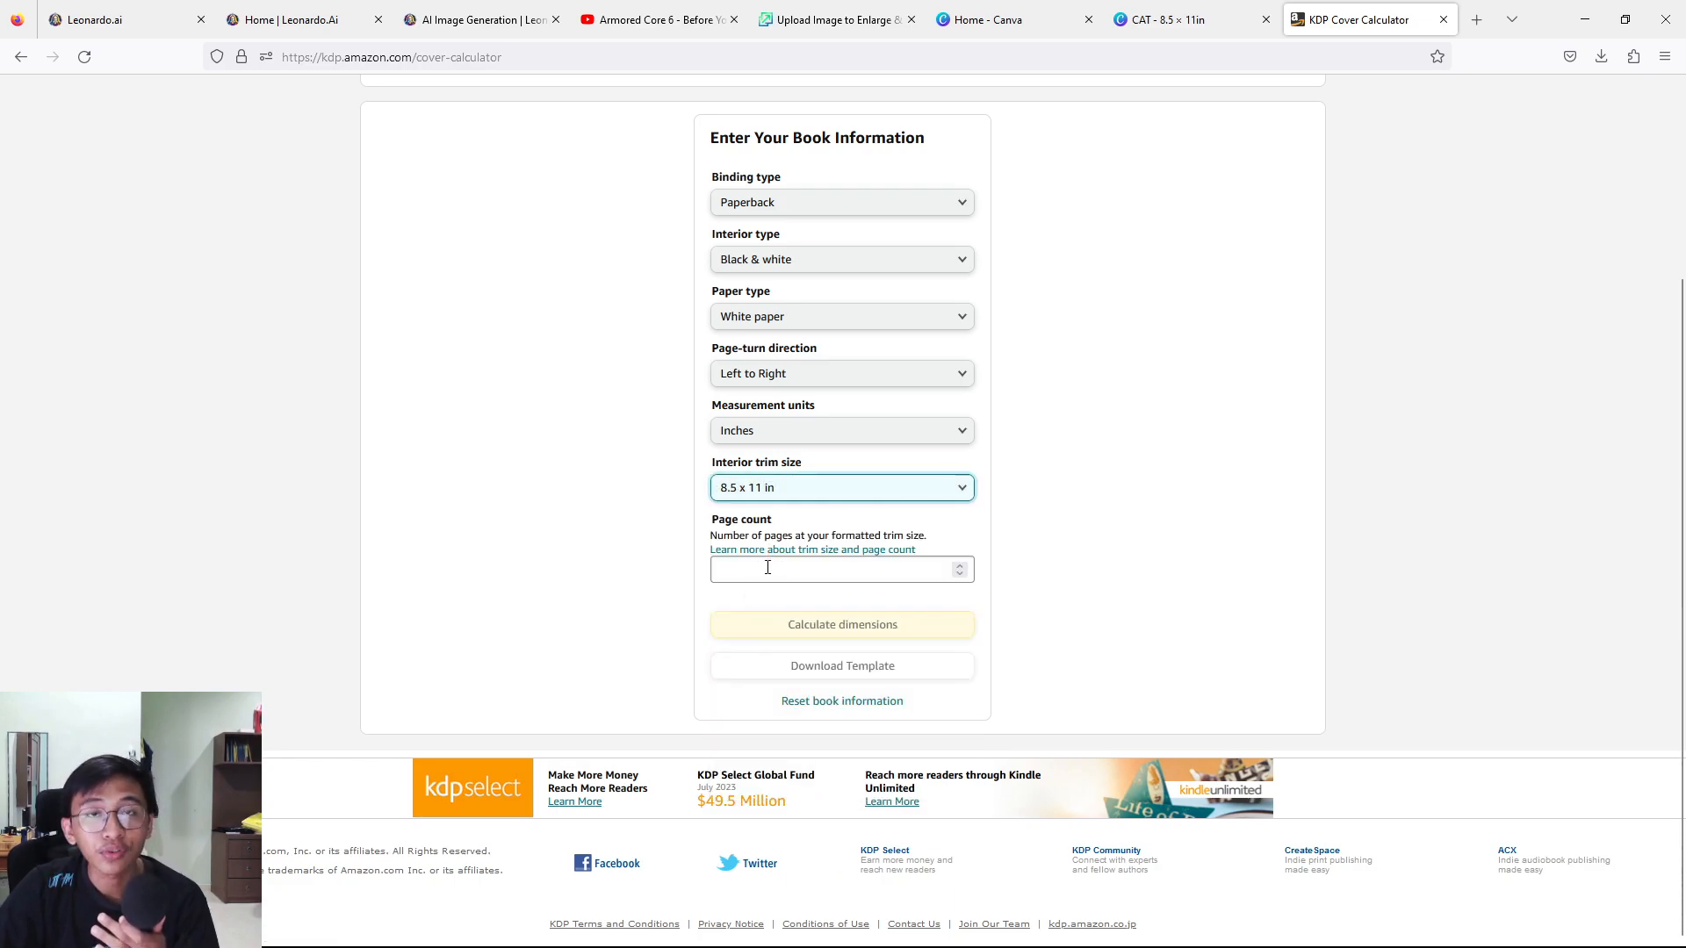
Set the page count to 100 and calculate the cover dimensions.
click(768, 568)
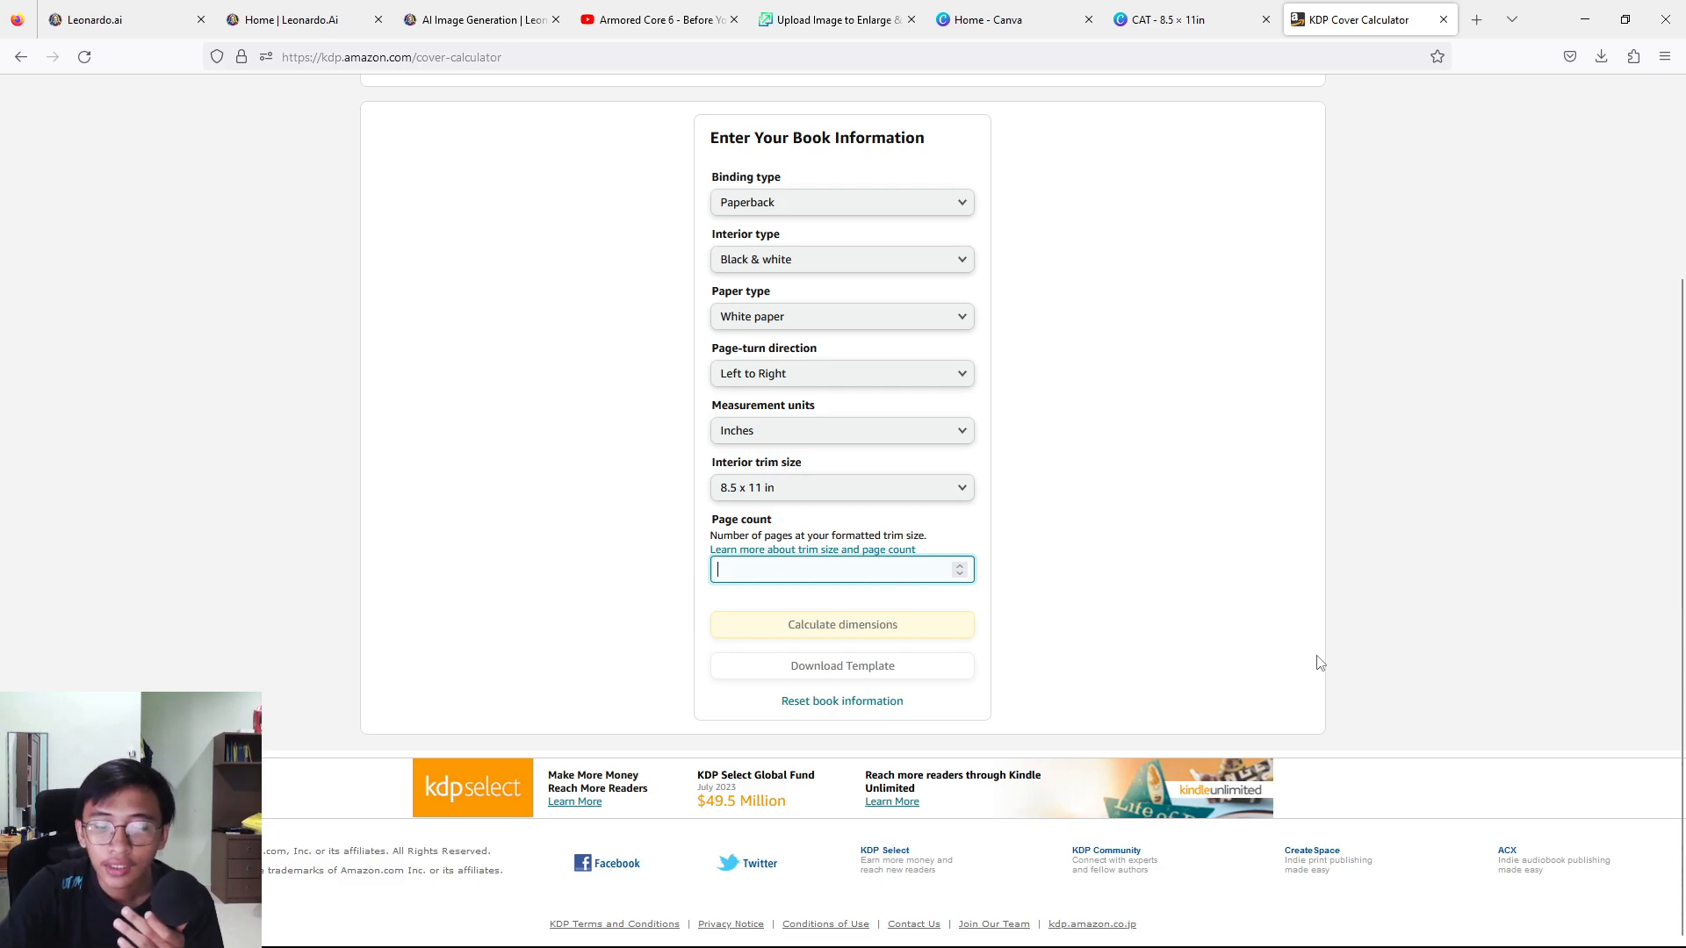
text(100)
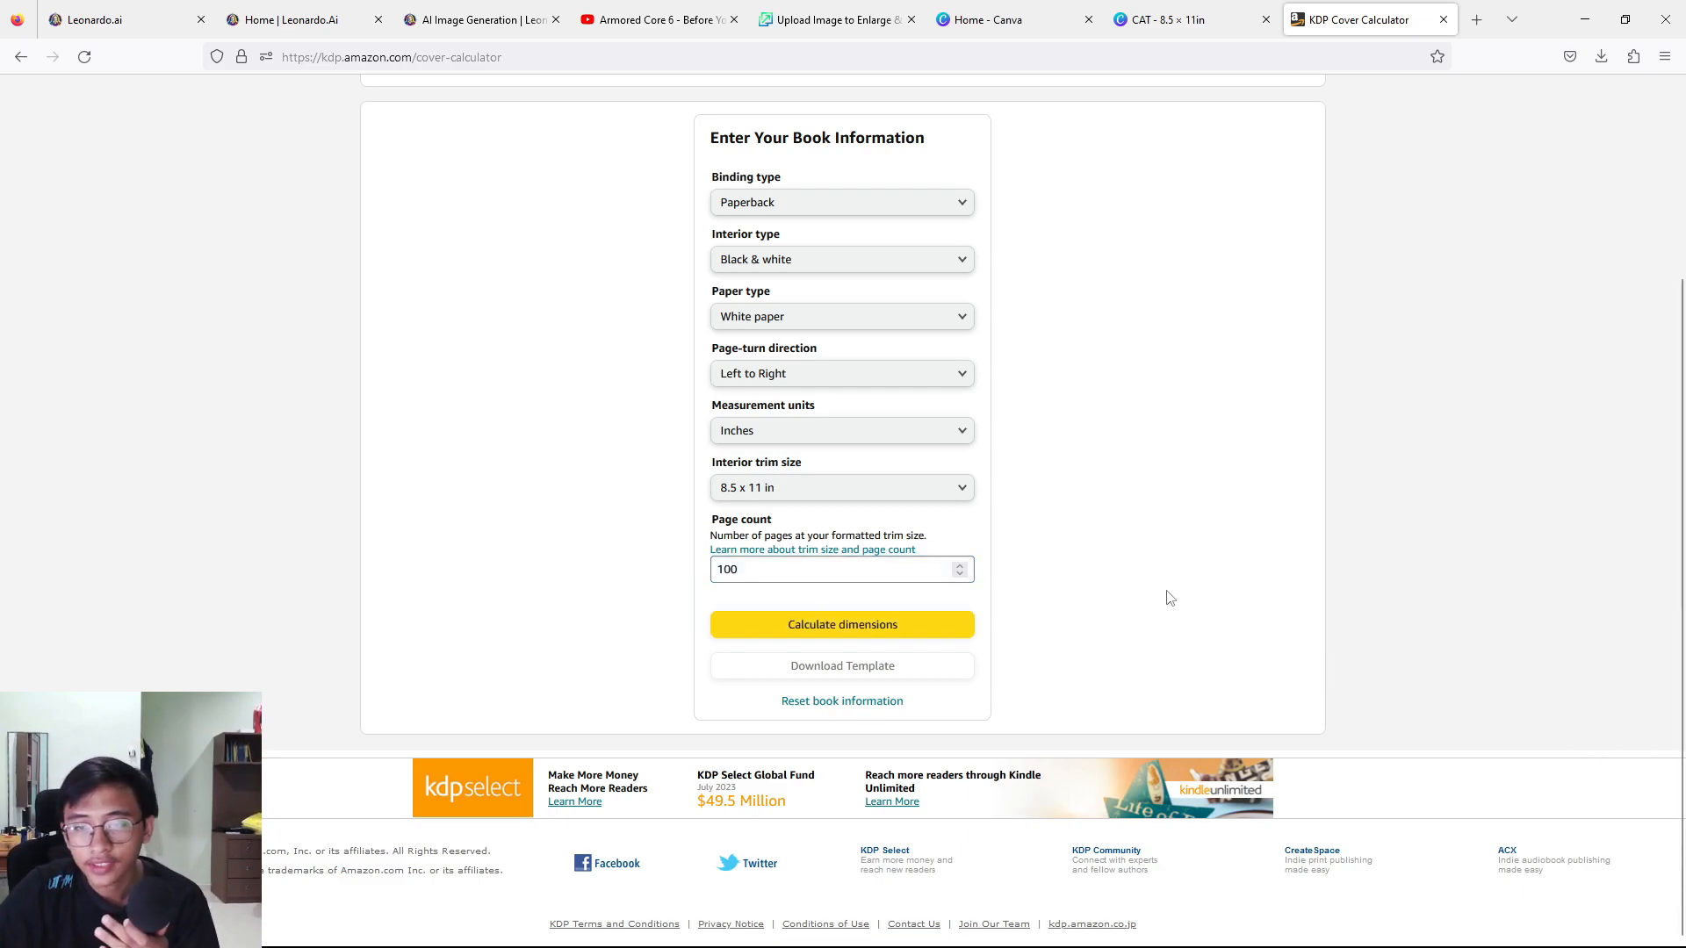
click(915, 630)
scroll(956, 652, up, 4)
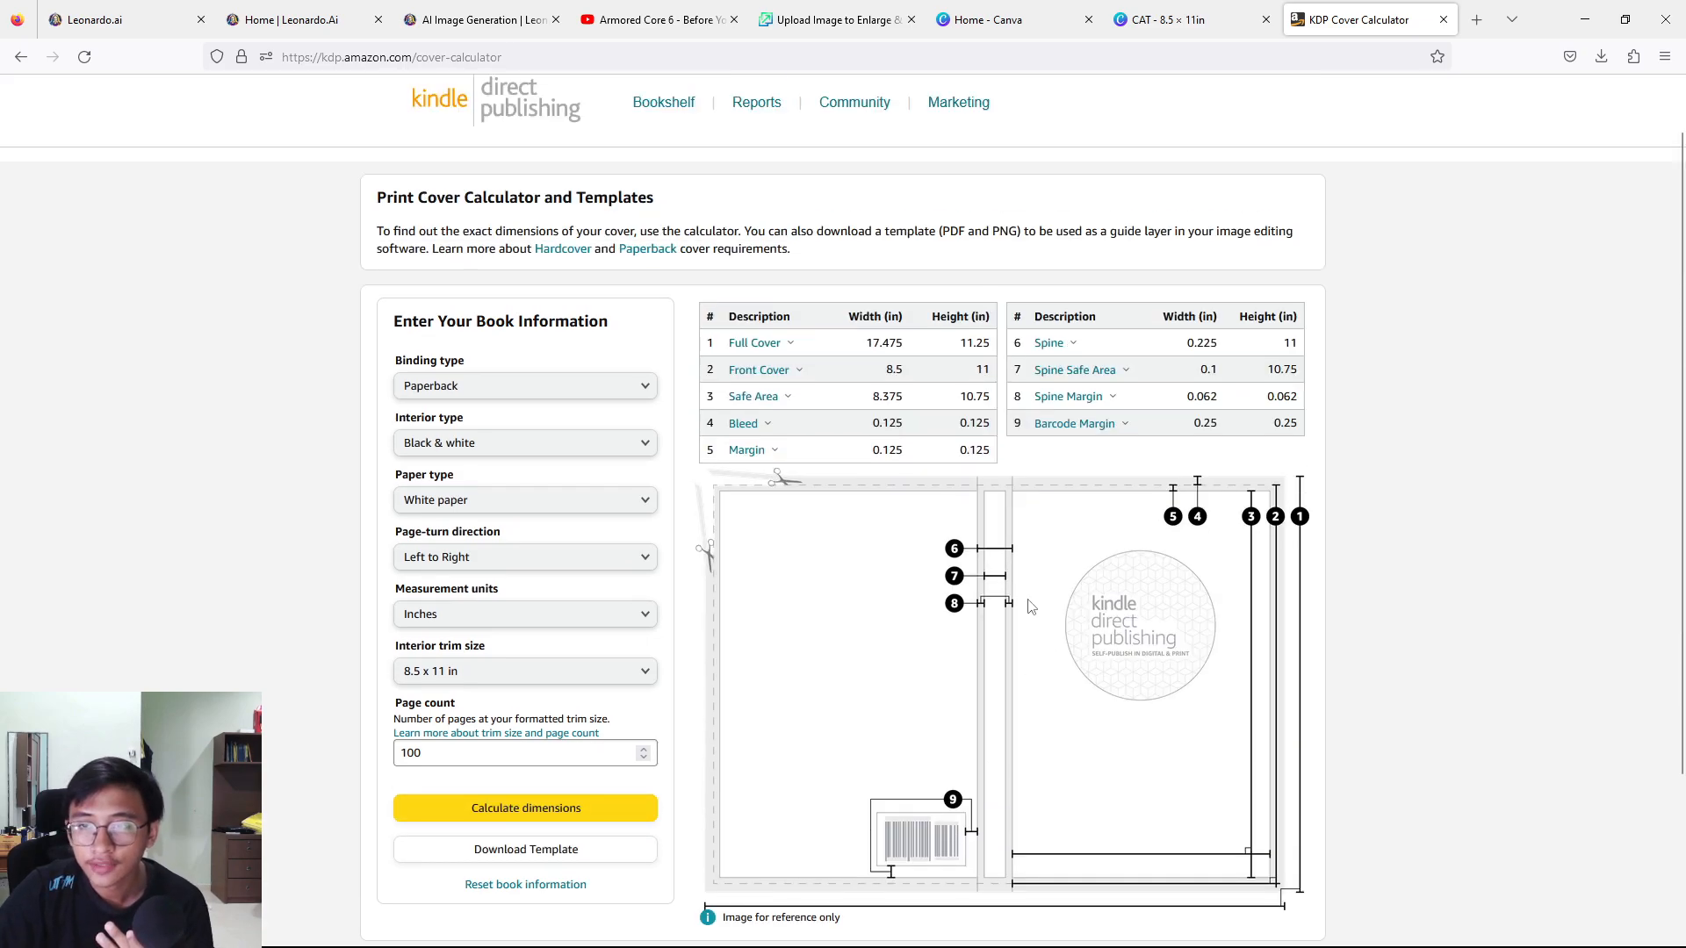
Download the cover template and open its PNG file from the downloaded archive.
scroll(711, 519, down, 3)
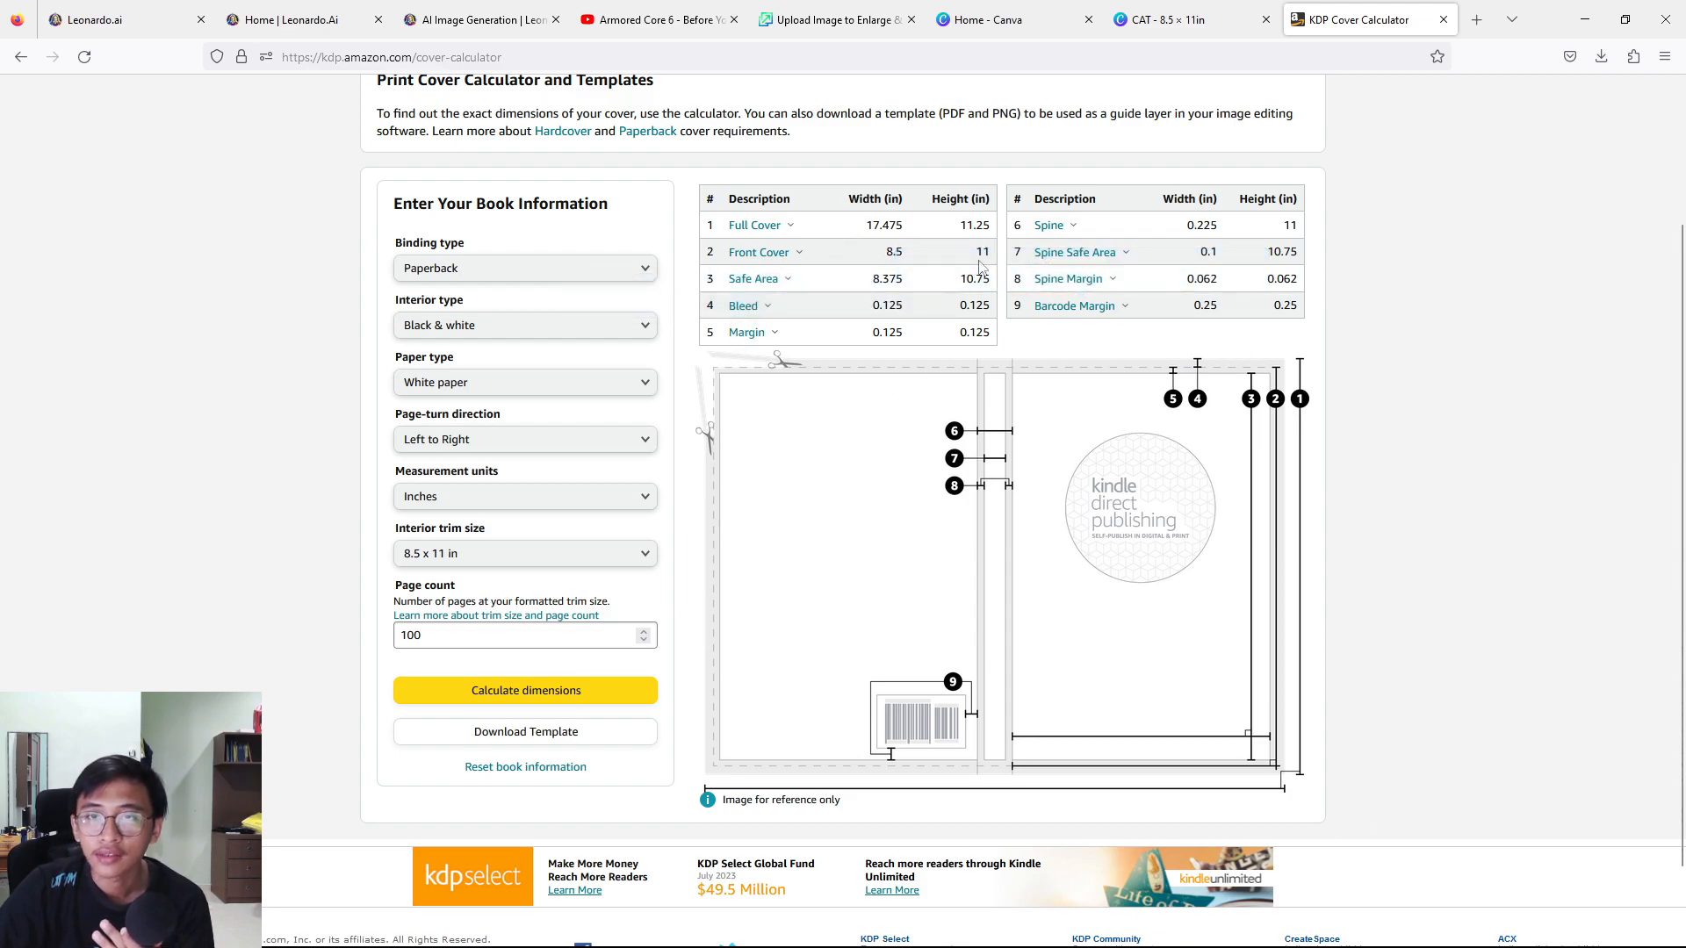
click(533, 744)
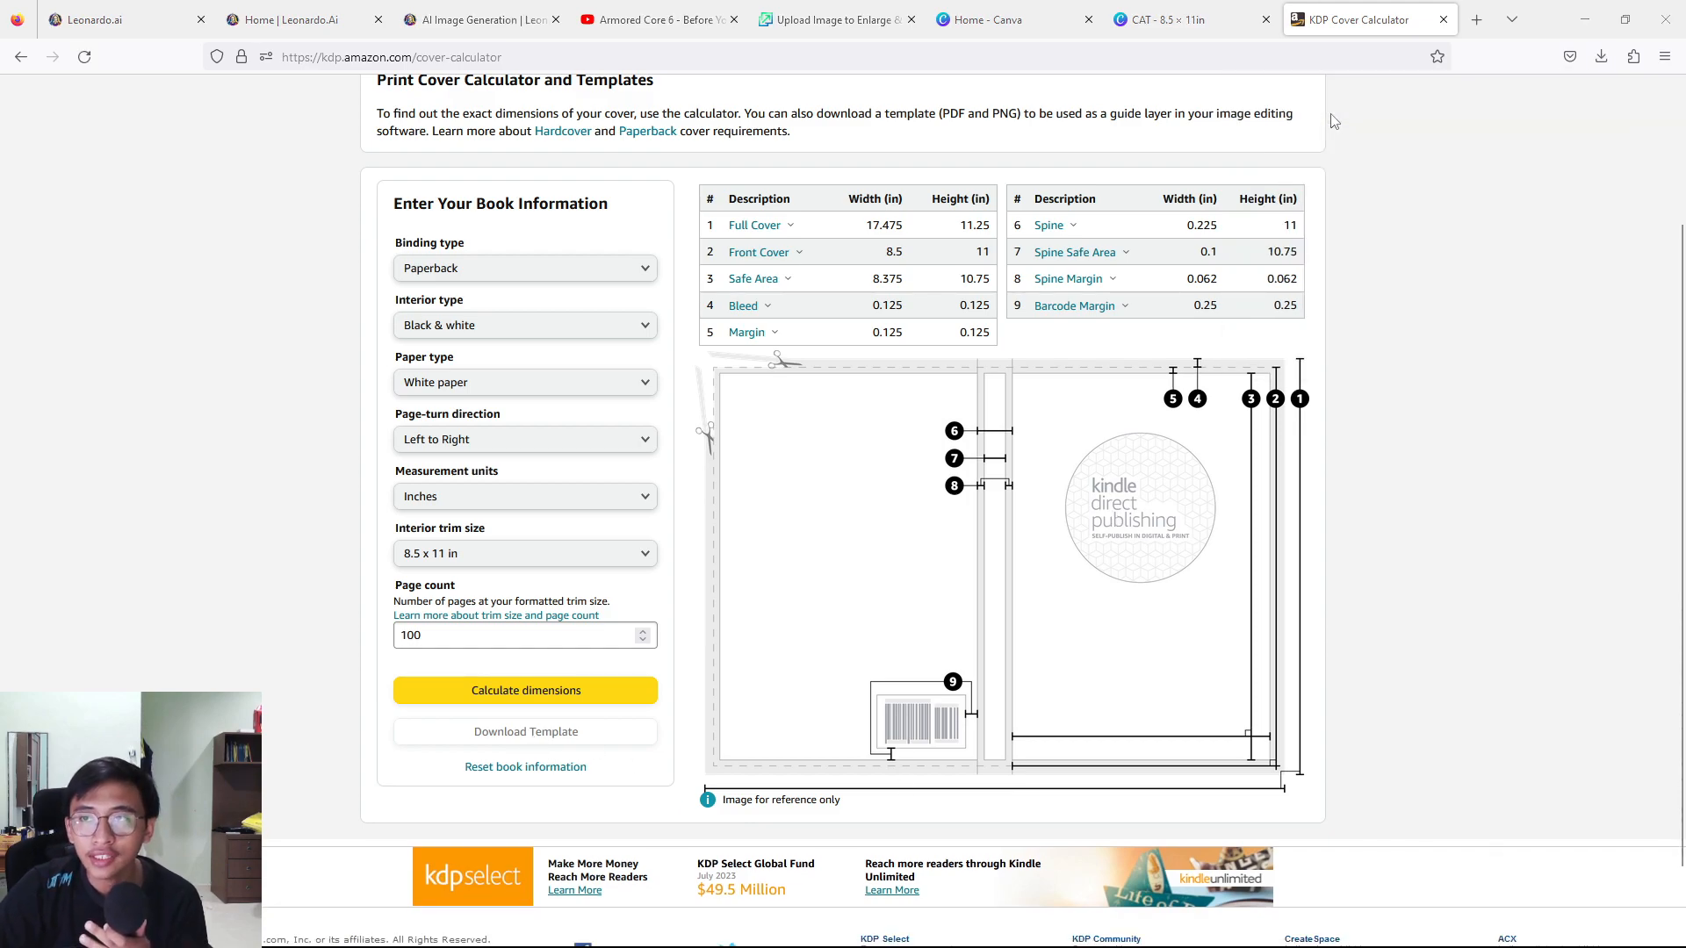
click(755, 334)
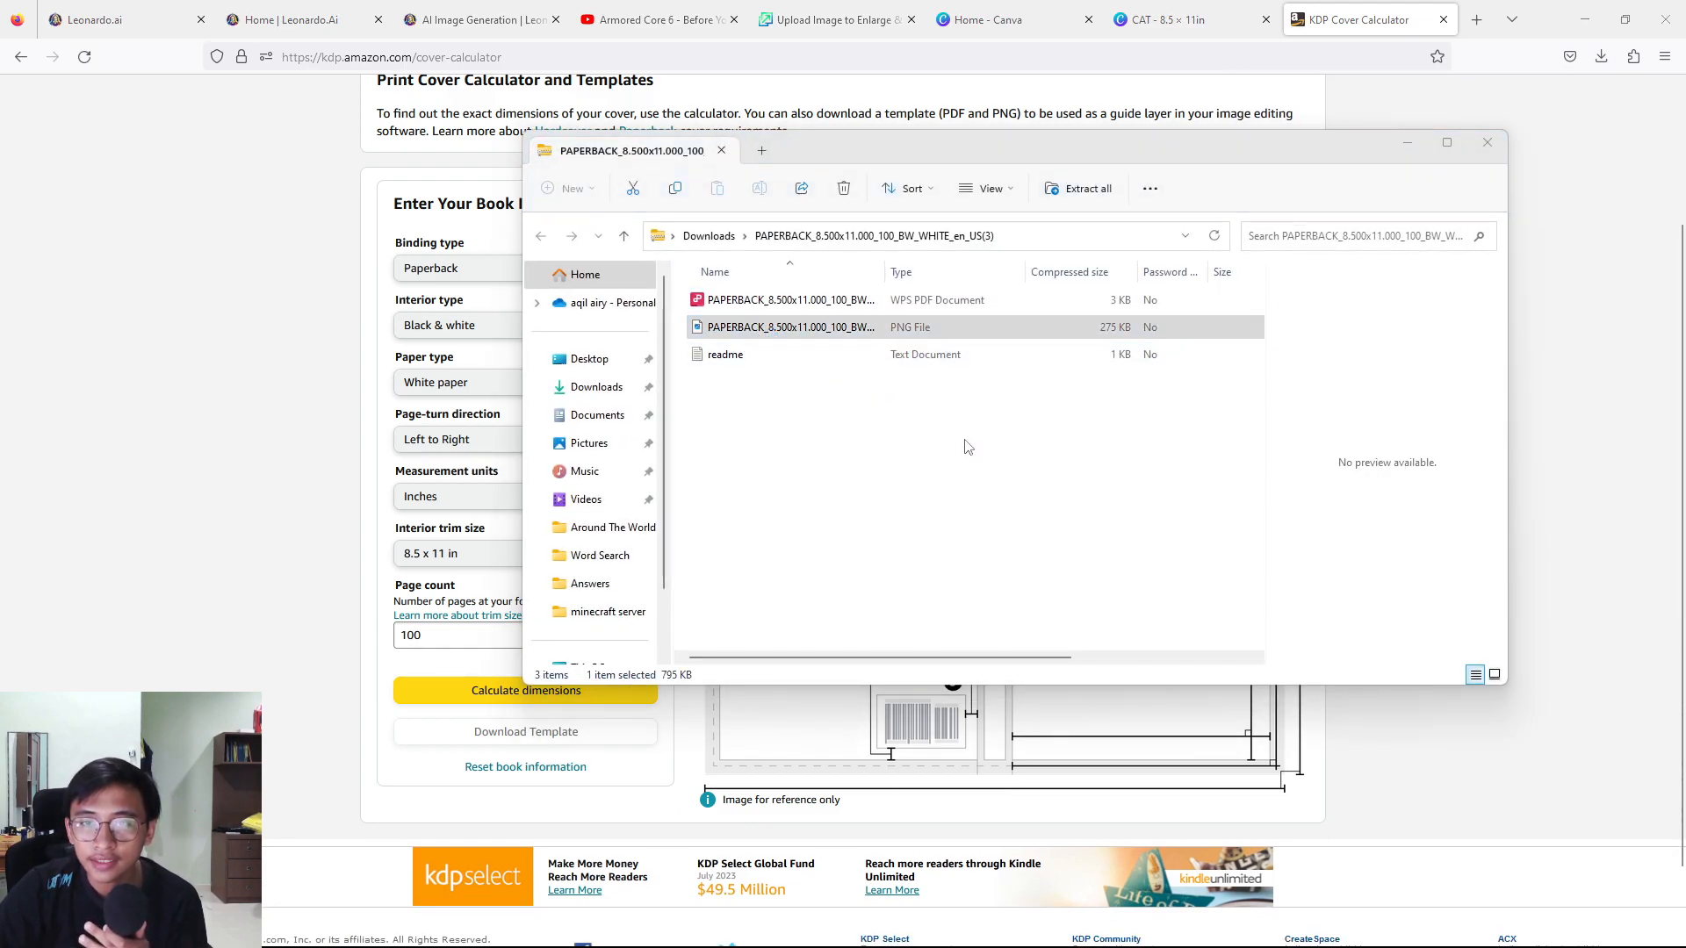
key(Return)
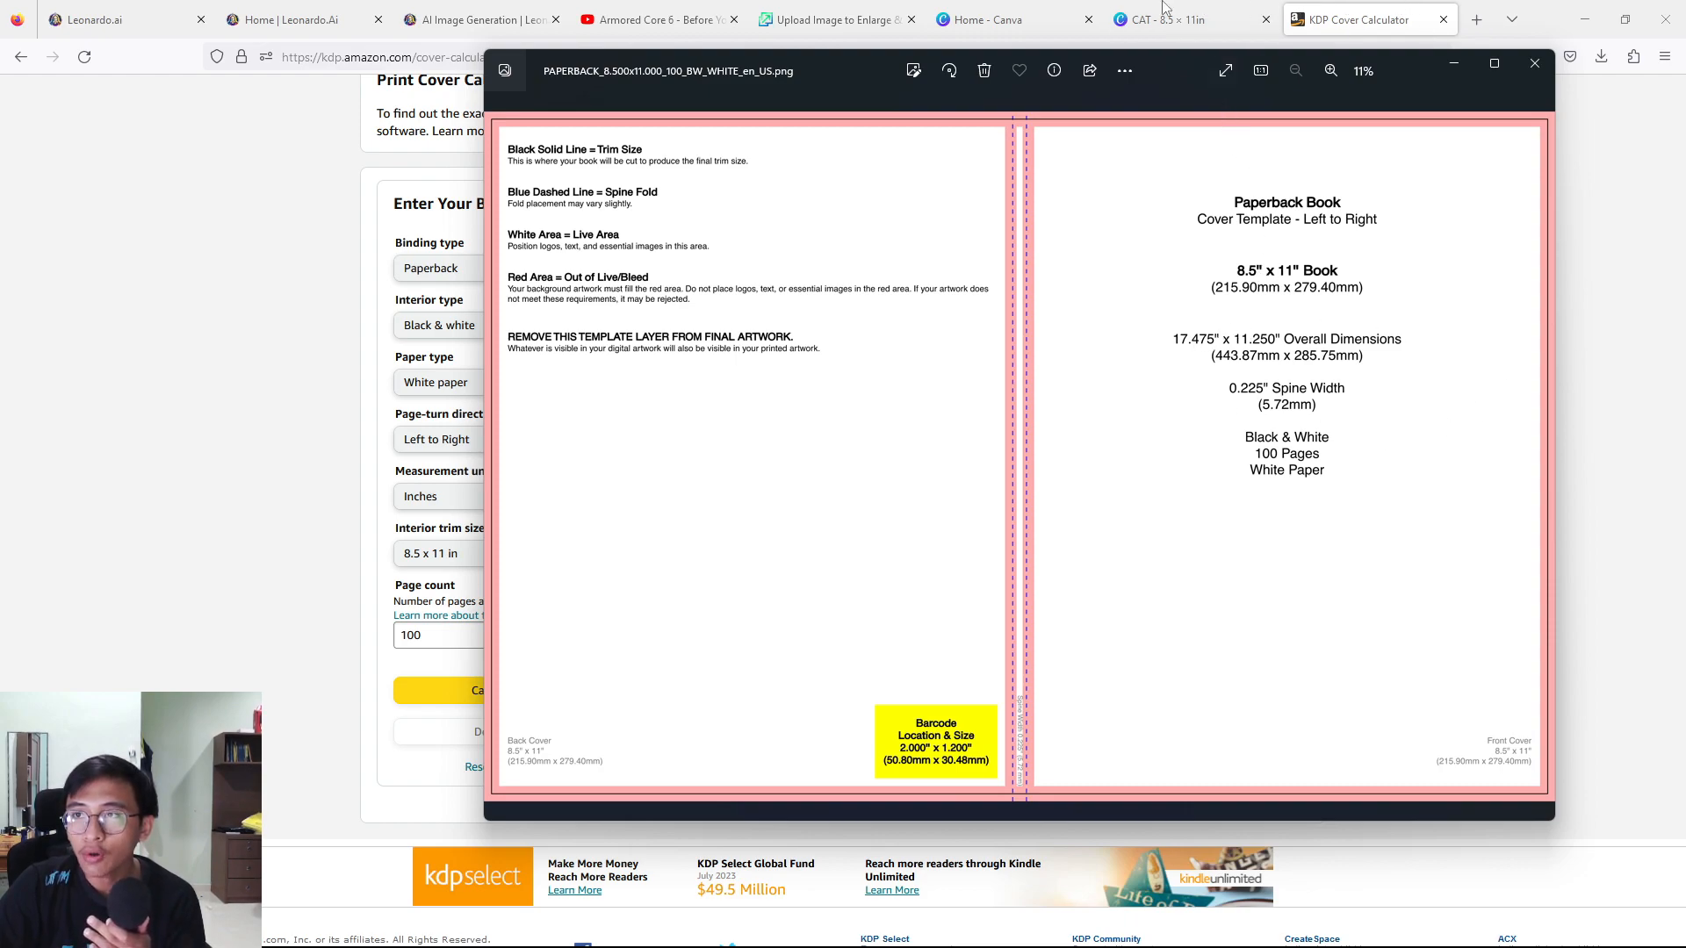
Switch to Canva's home page, start a custom-size design in inches and set its width to 17.475 from the template.
click(993, 19)
click(1281, 143)
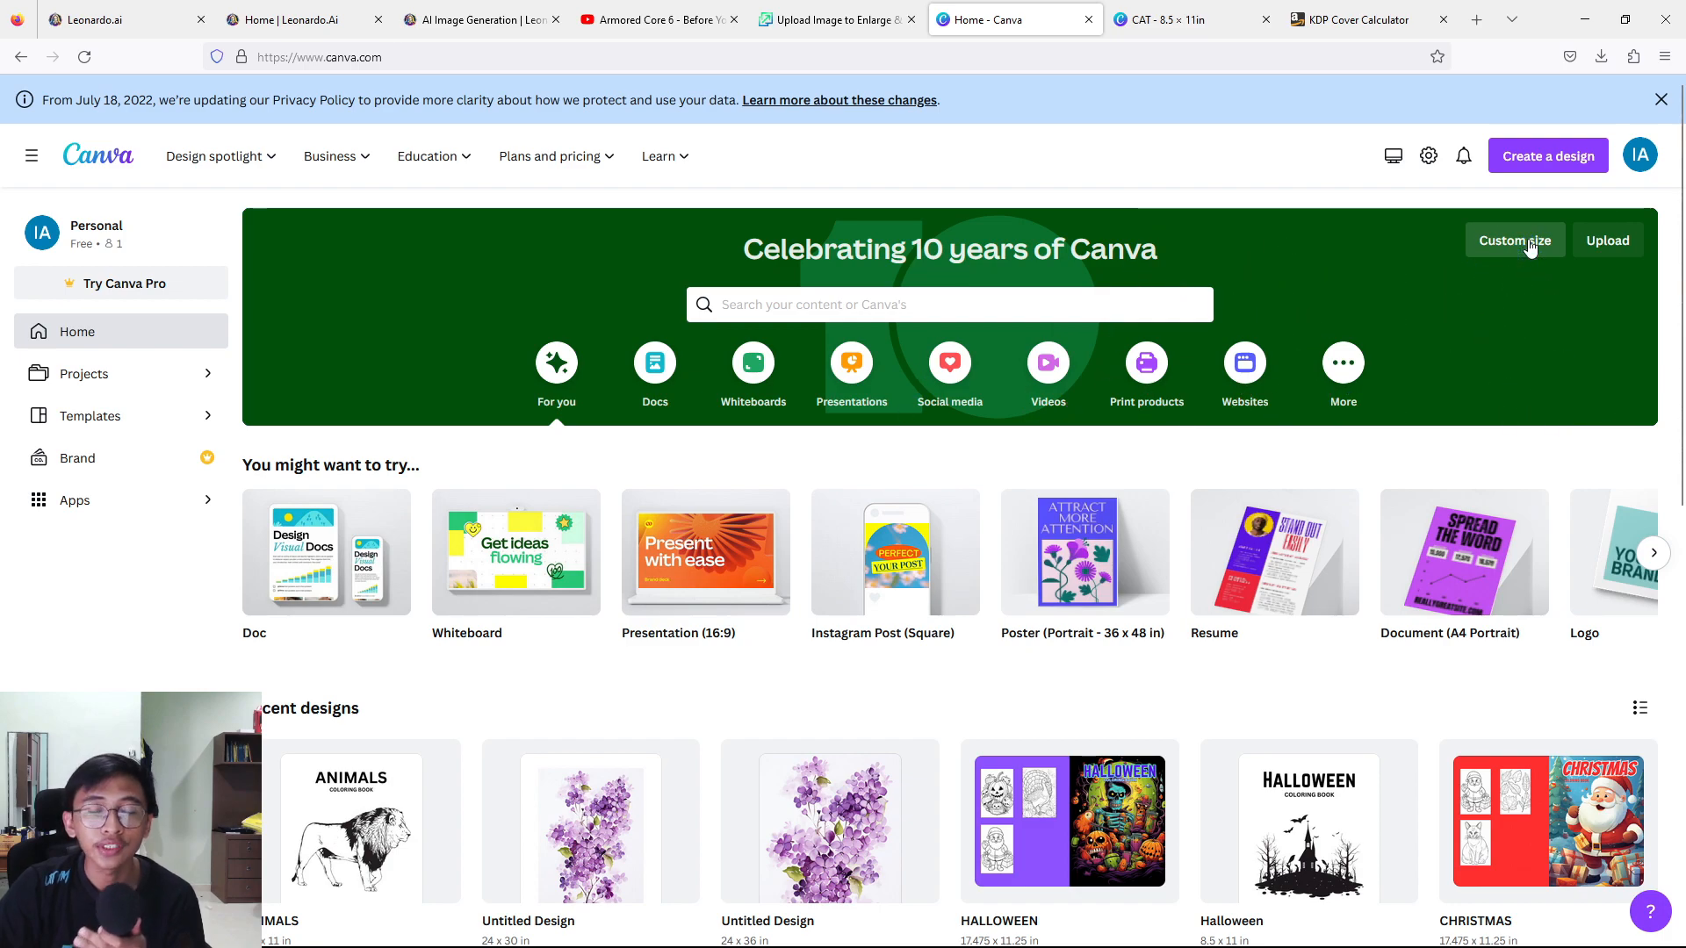
click(1542, 160)
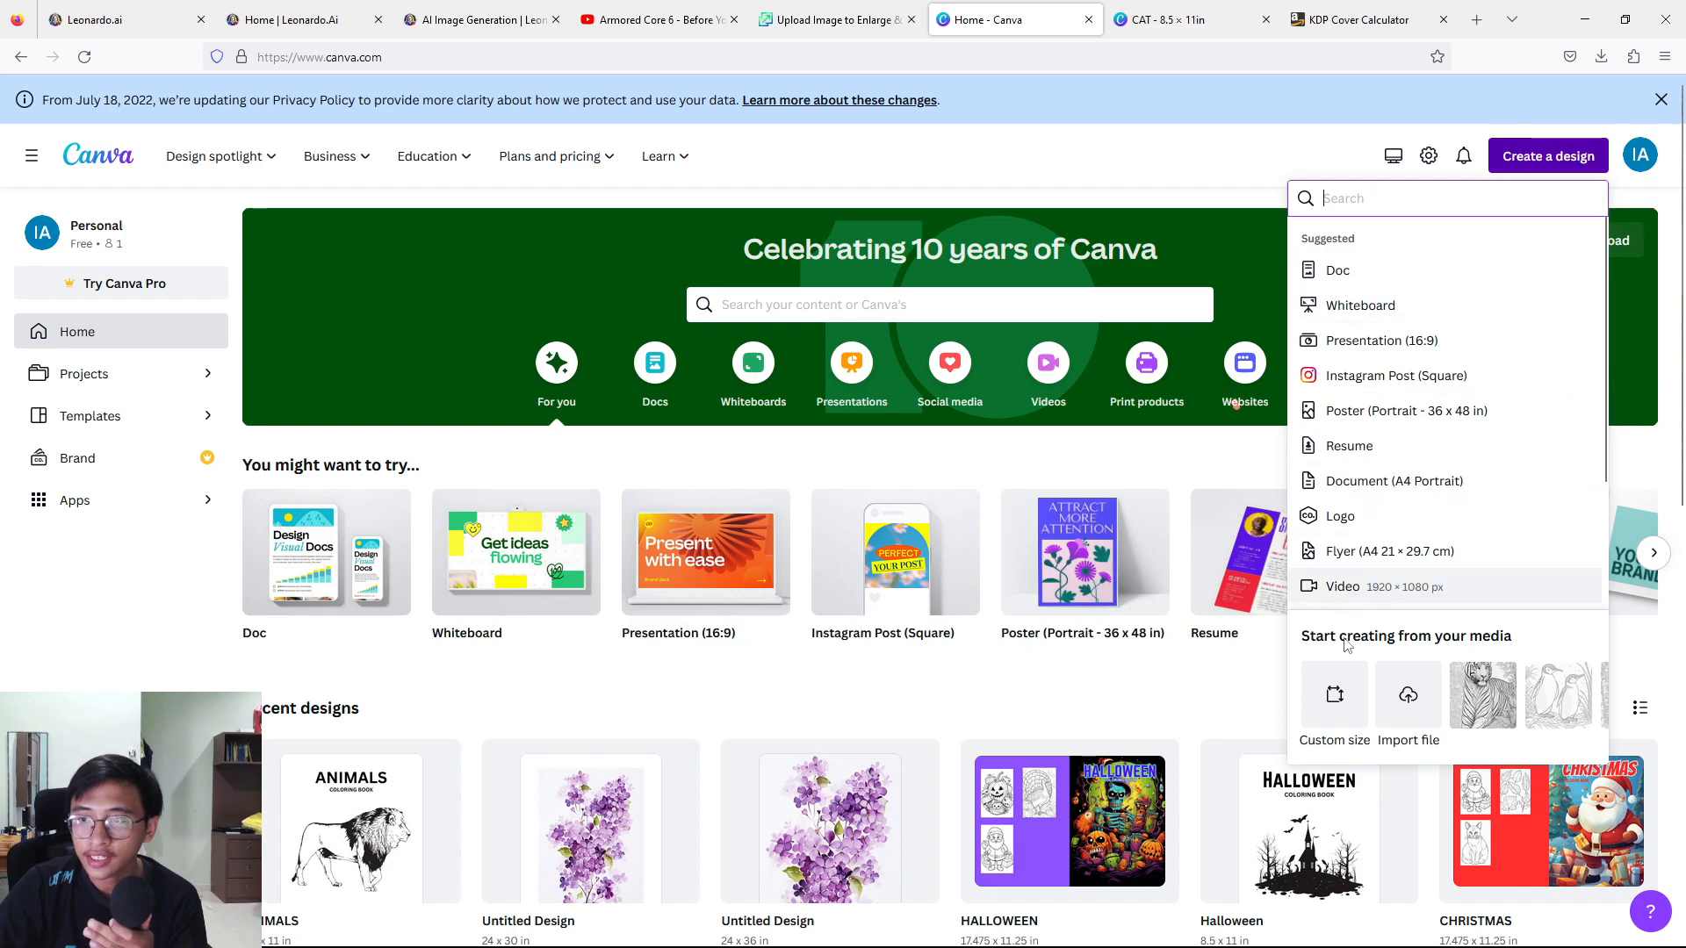
click(1336, 695)
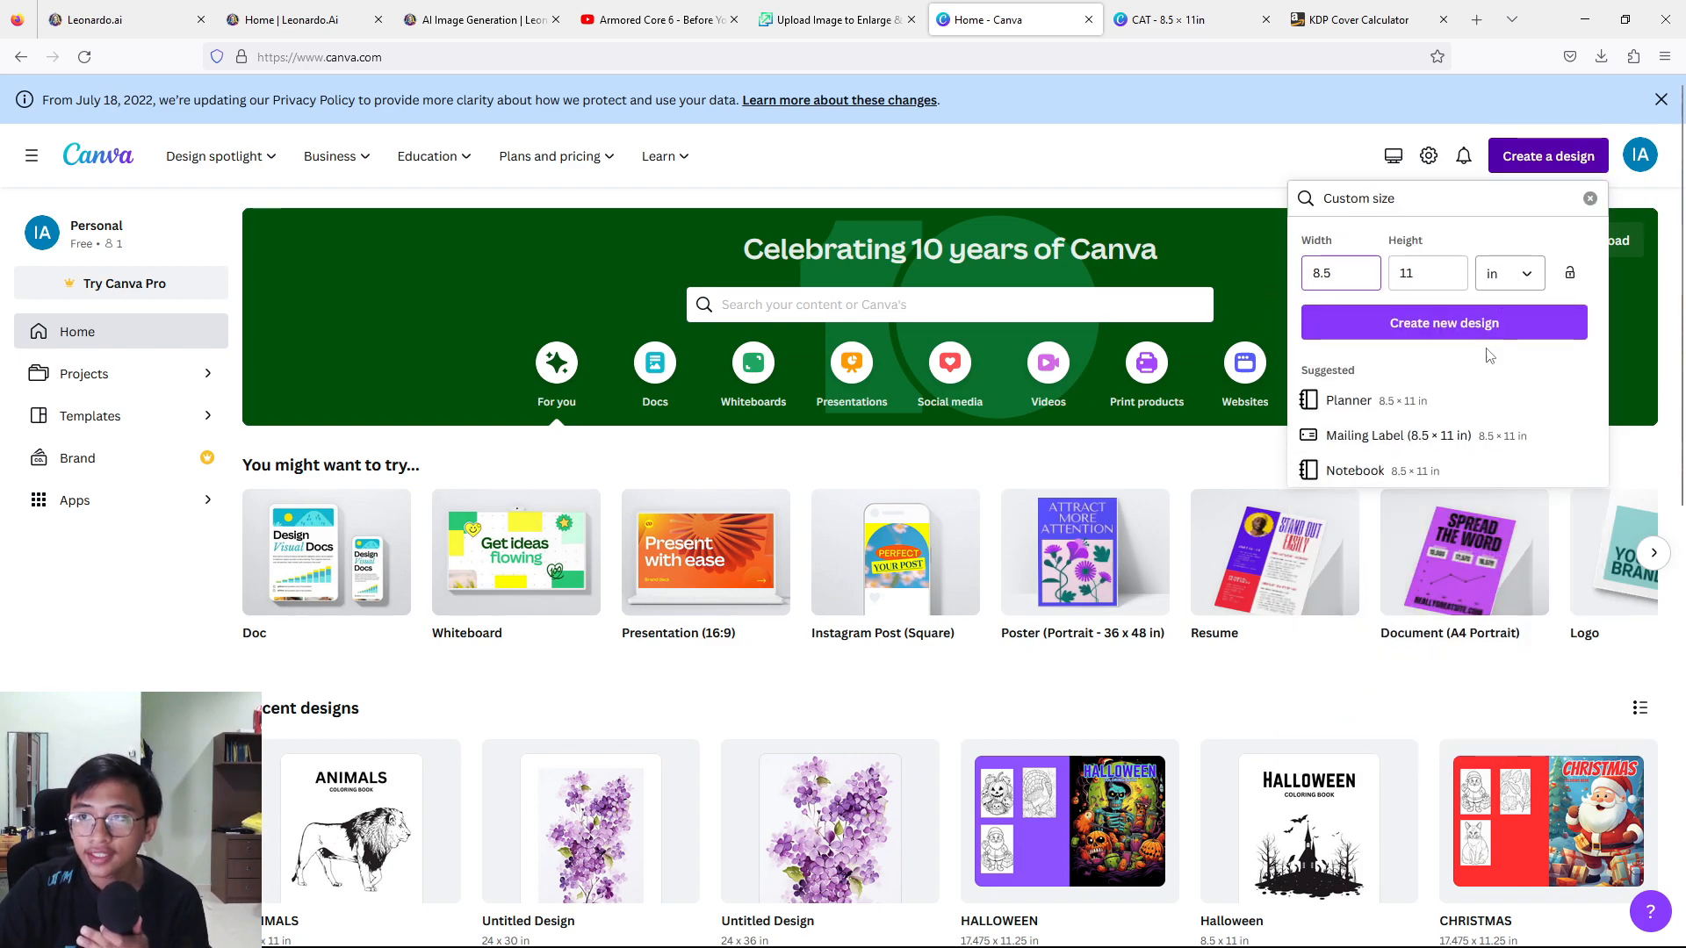
click(1520, 281)
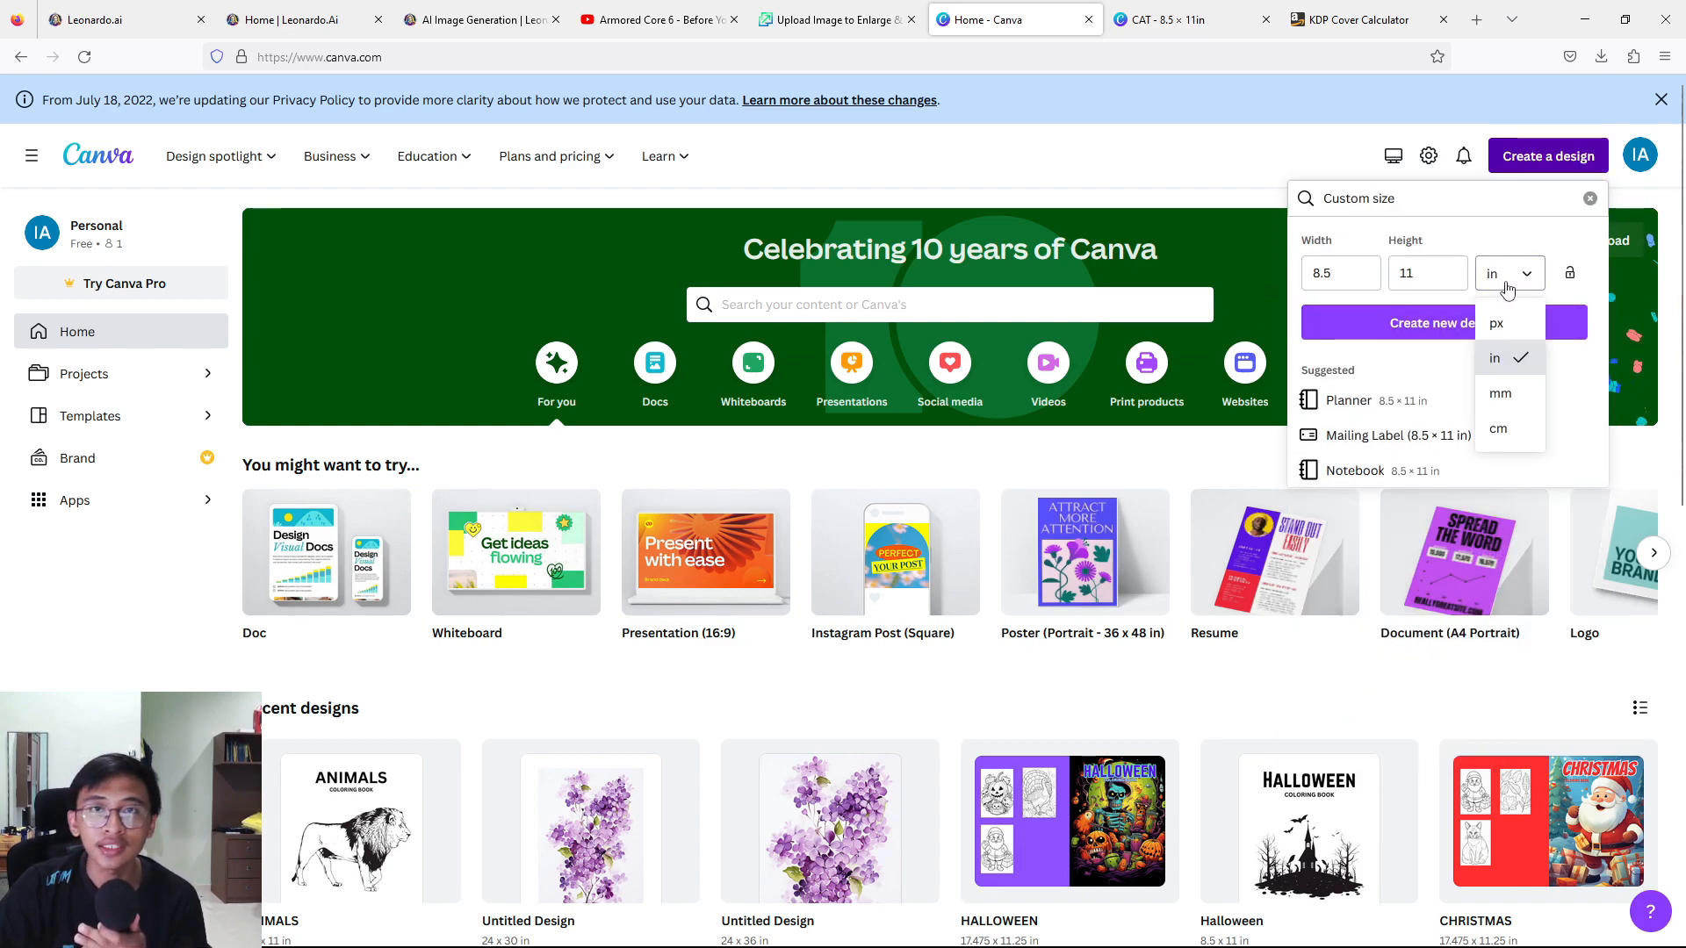
click(1459, 293)
drag(1264, 280, 1234, 285)
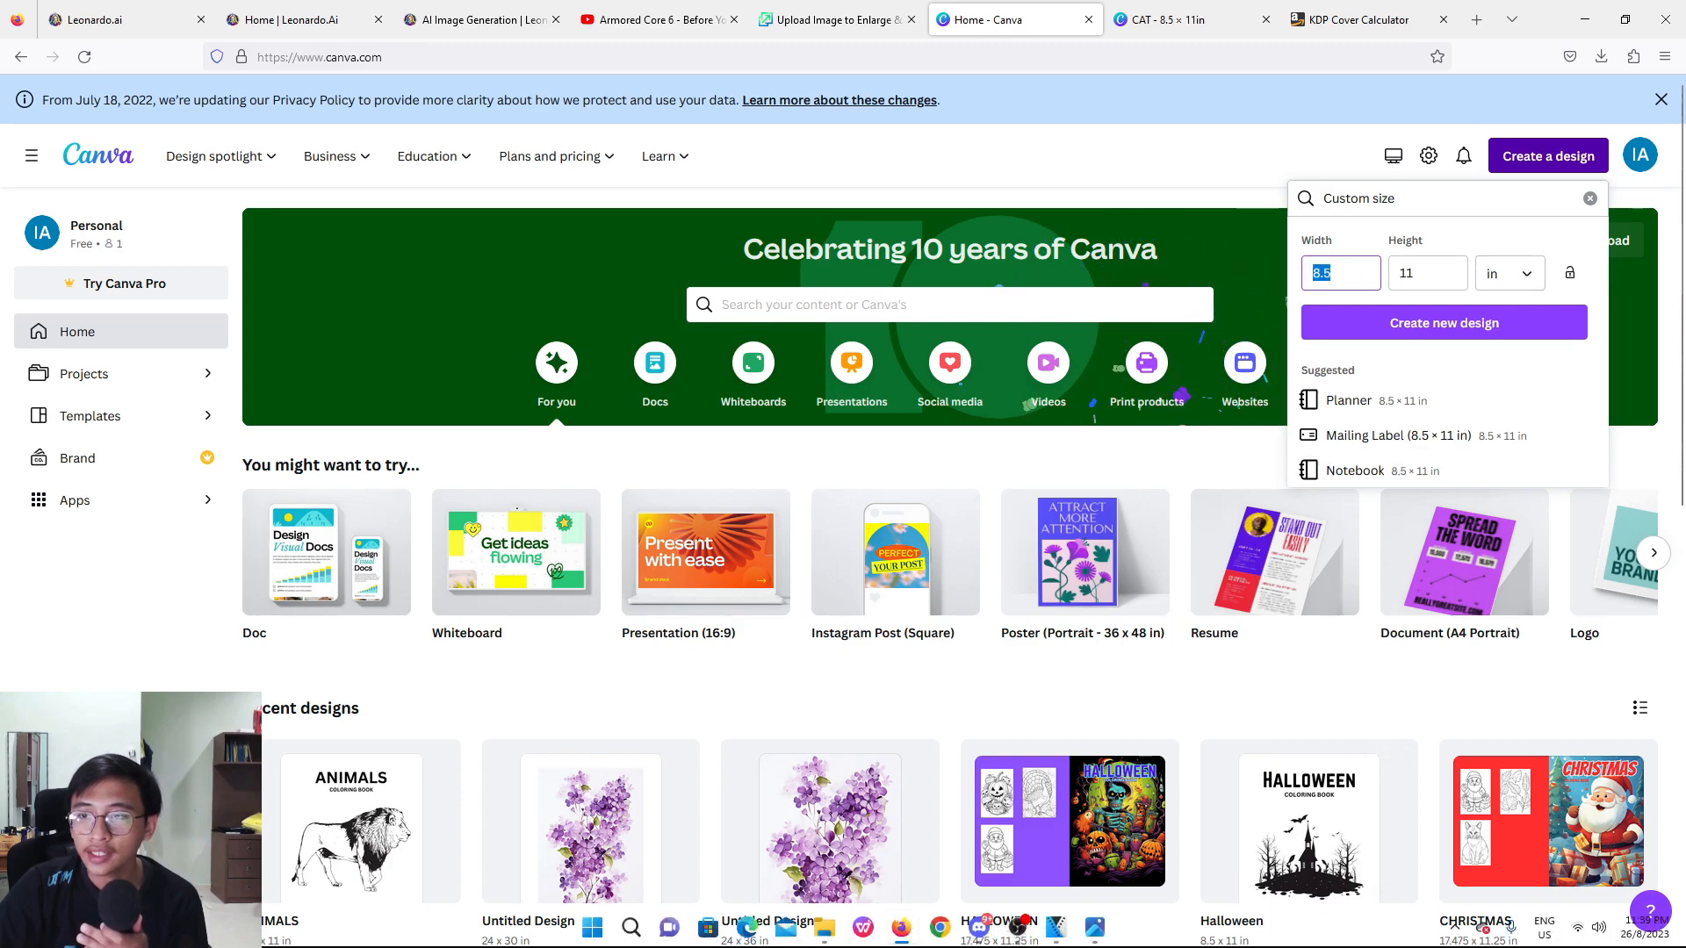
click(1108, 927)
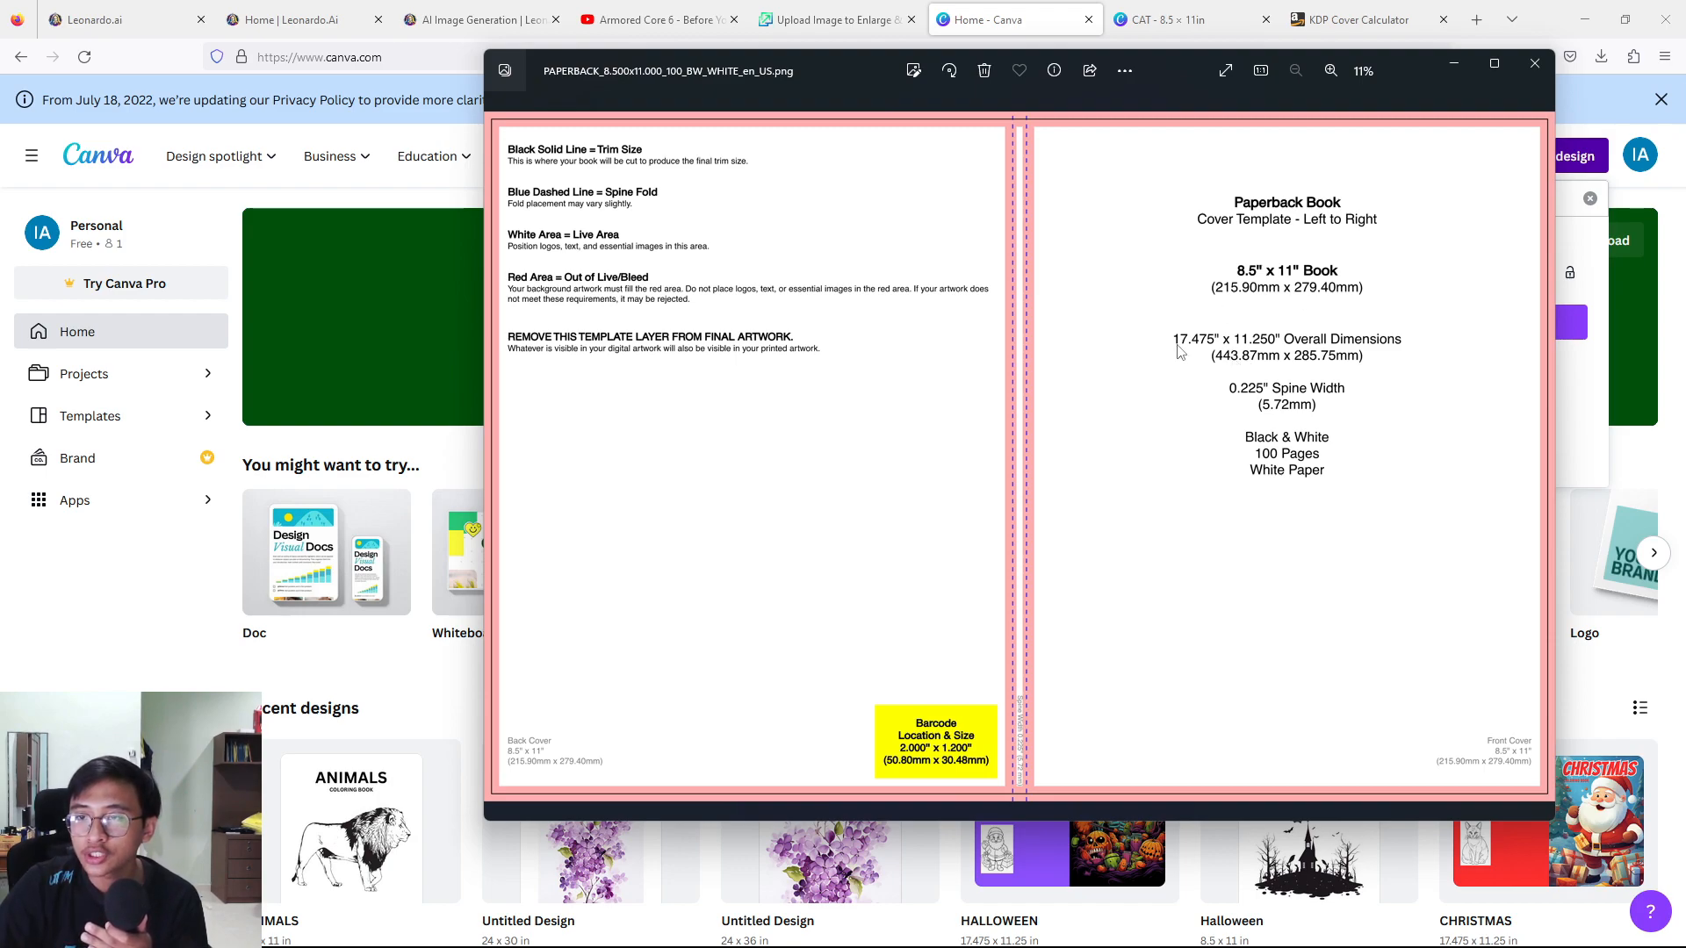
click(1453, 64)
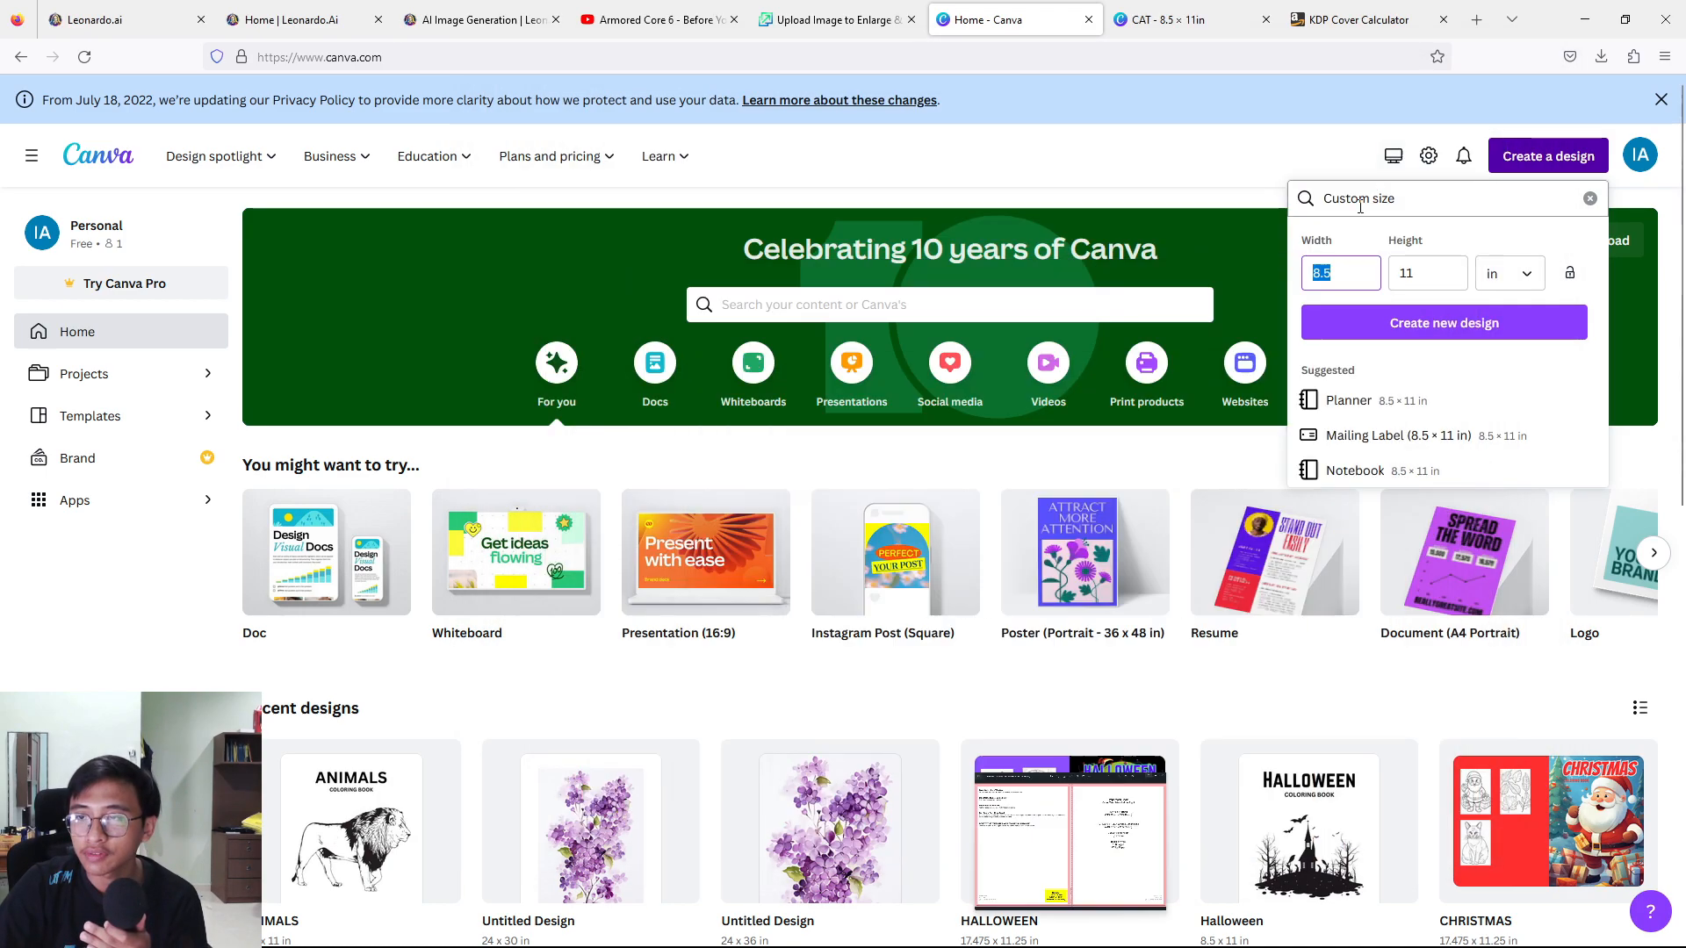
text(.475)
Set the custom design's height to 11.25 in and create the new design.
click(1434, 271)
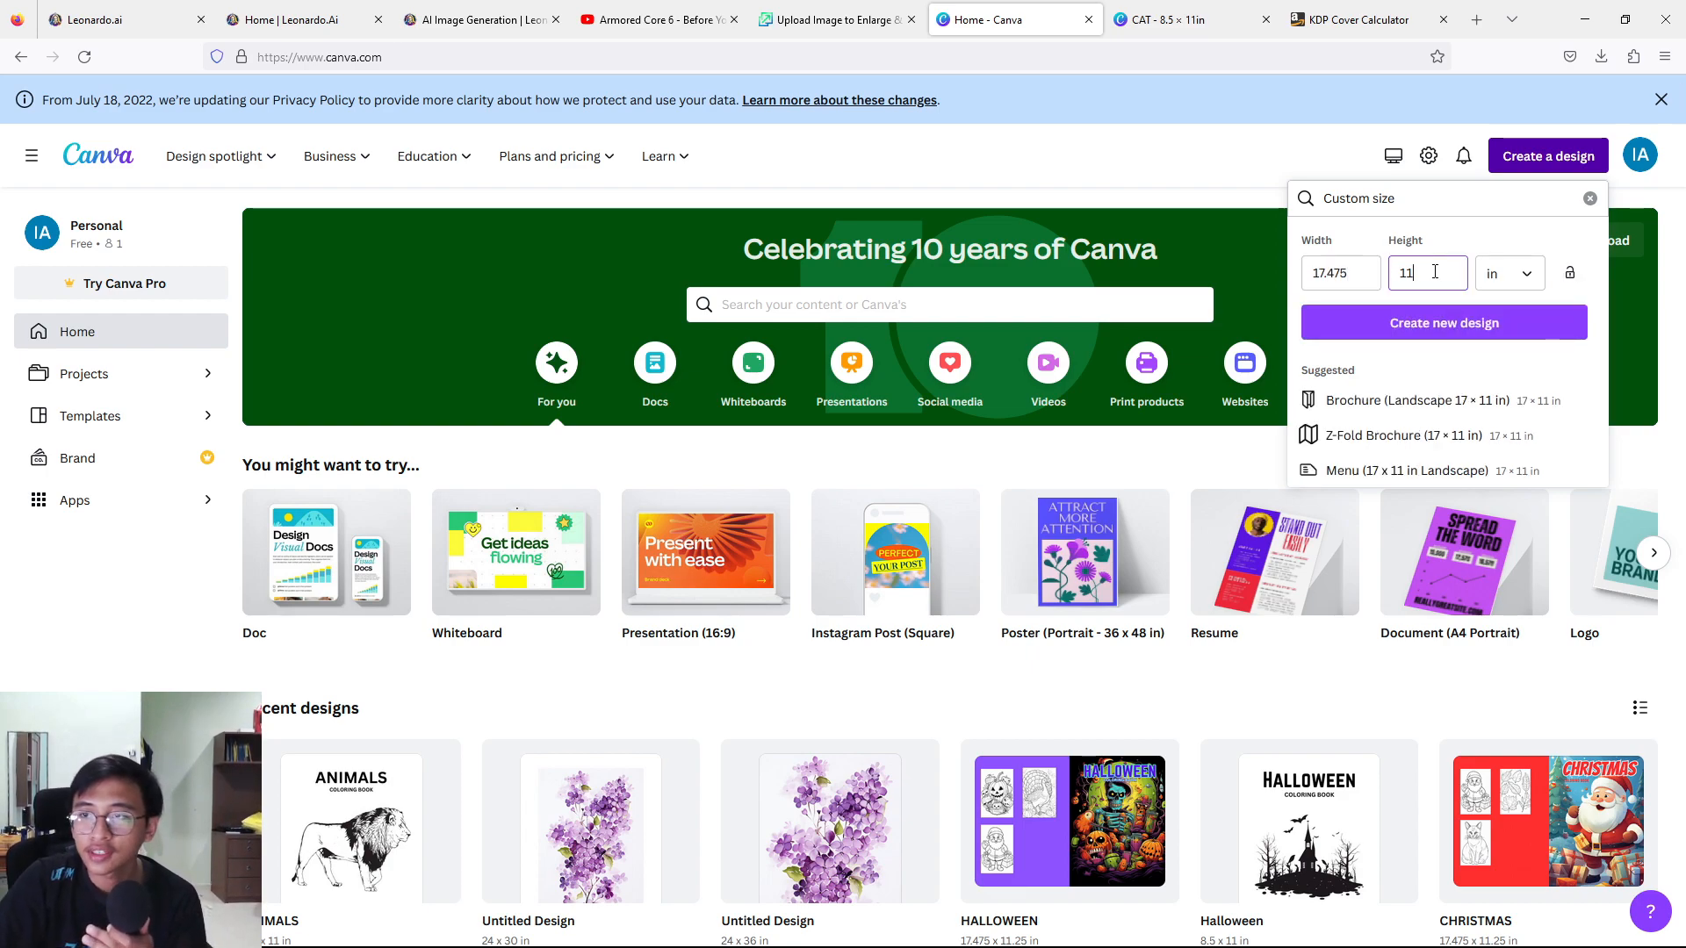
drag(1434, 271, 1392, 273)
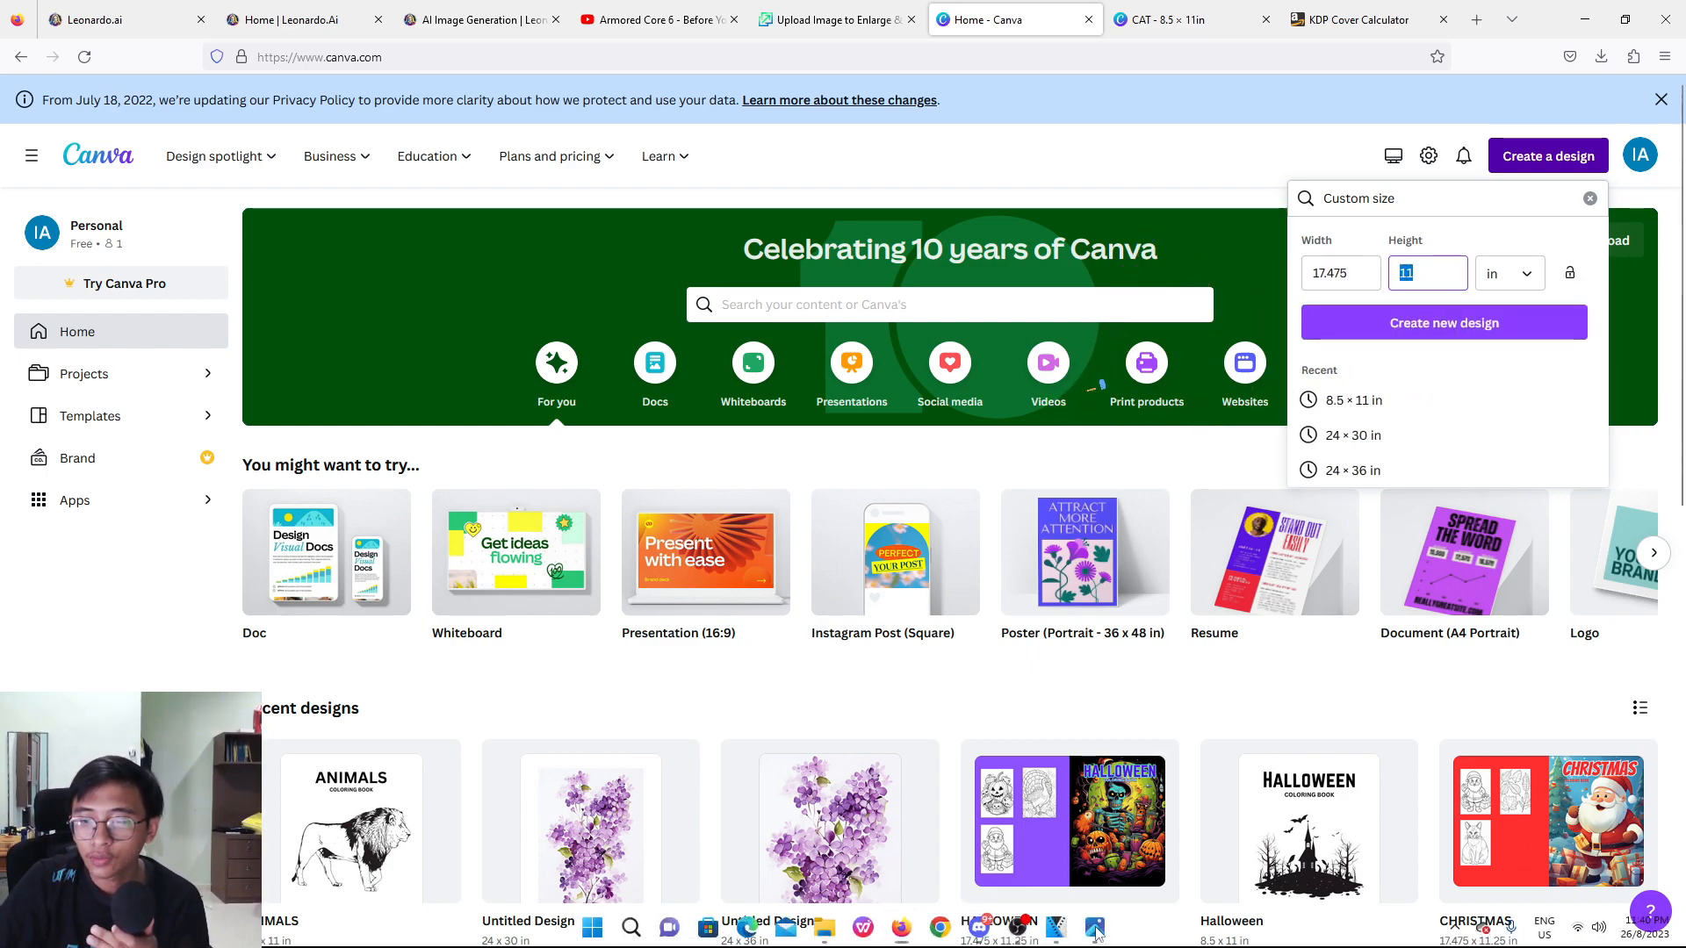
click(1096, 931)
click(1096, 933)
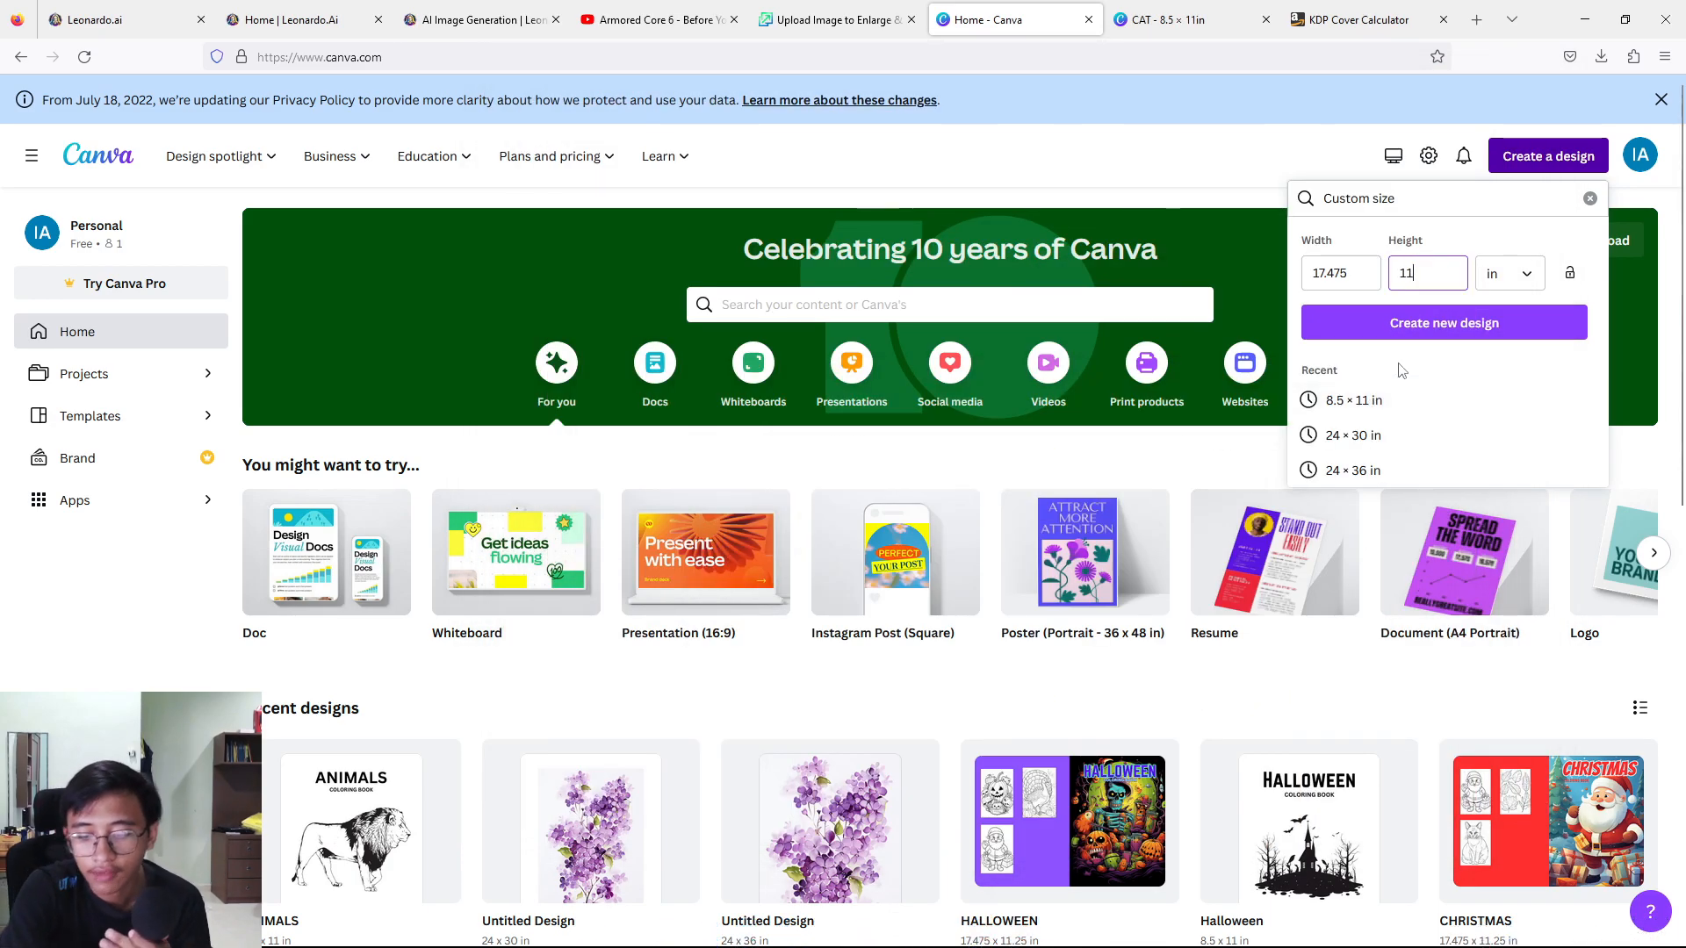
text(.25)
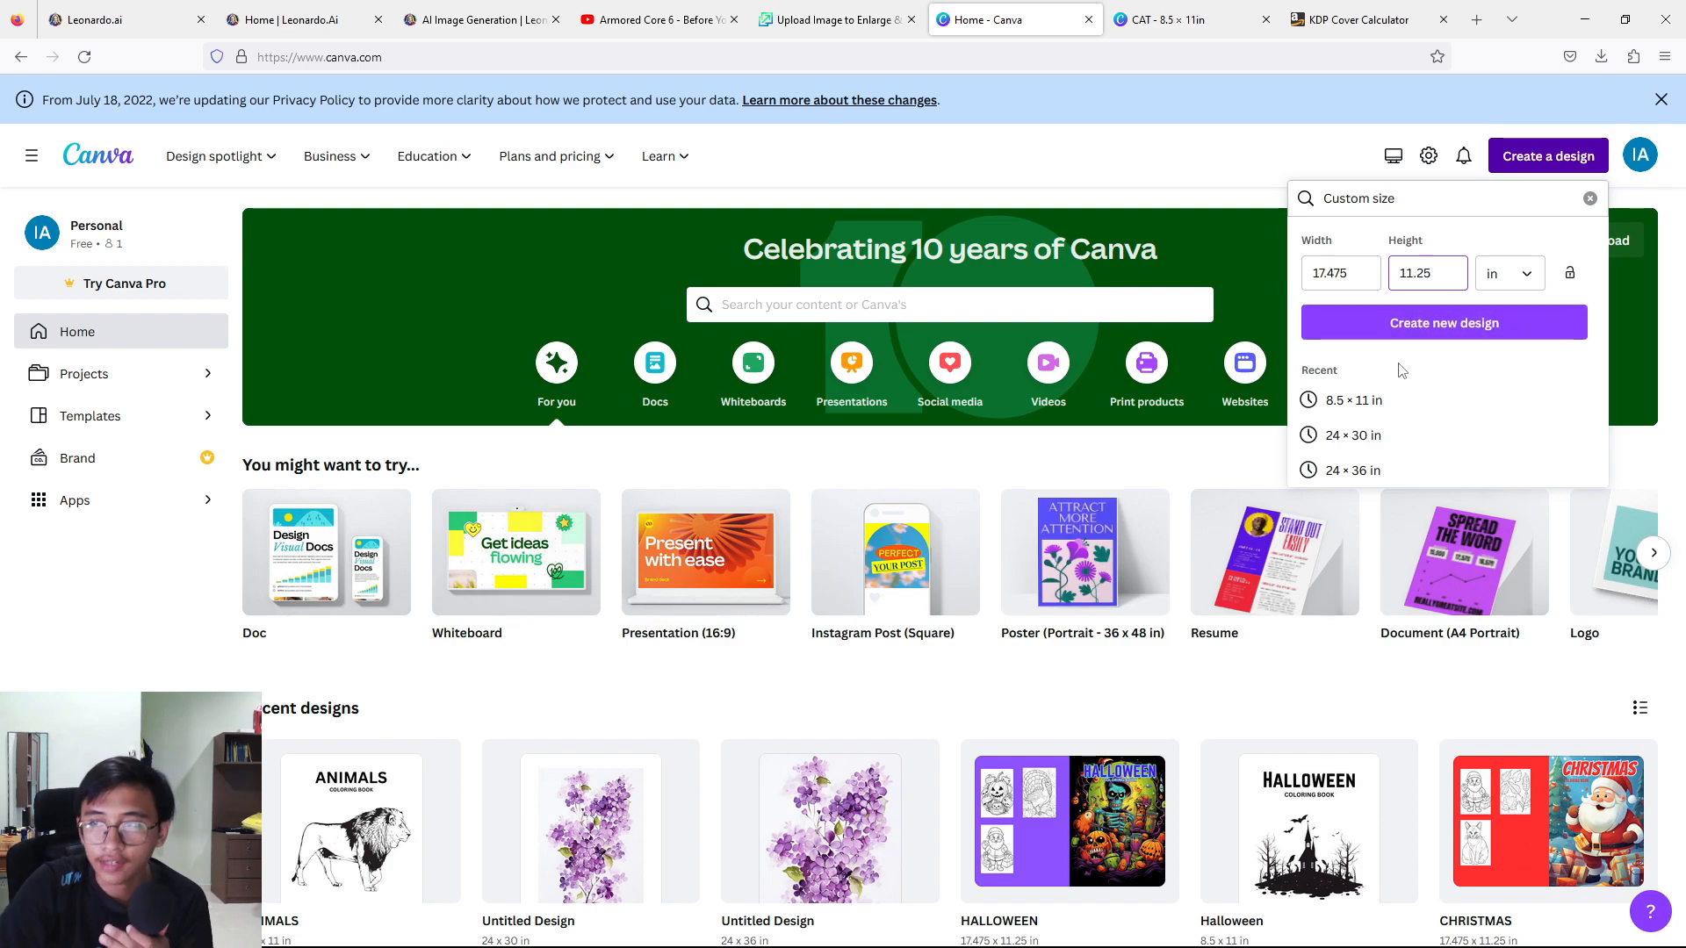
click(1424, 336)
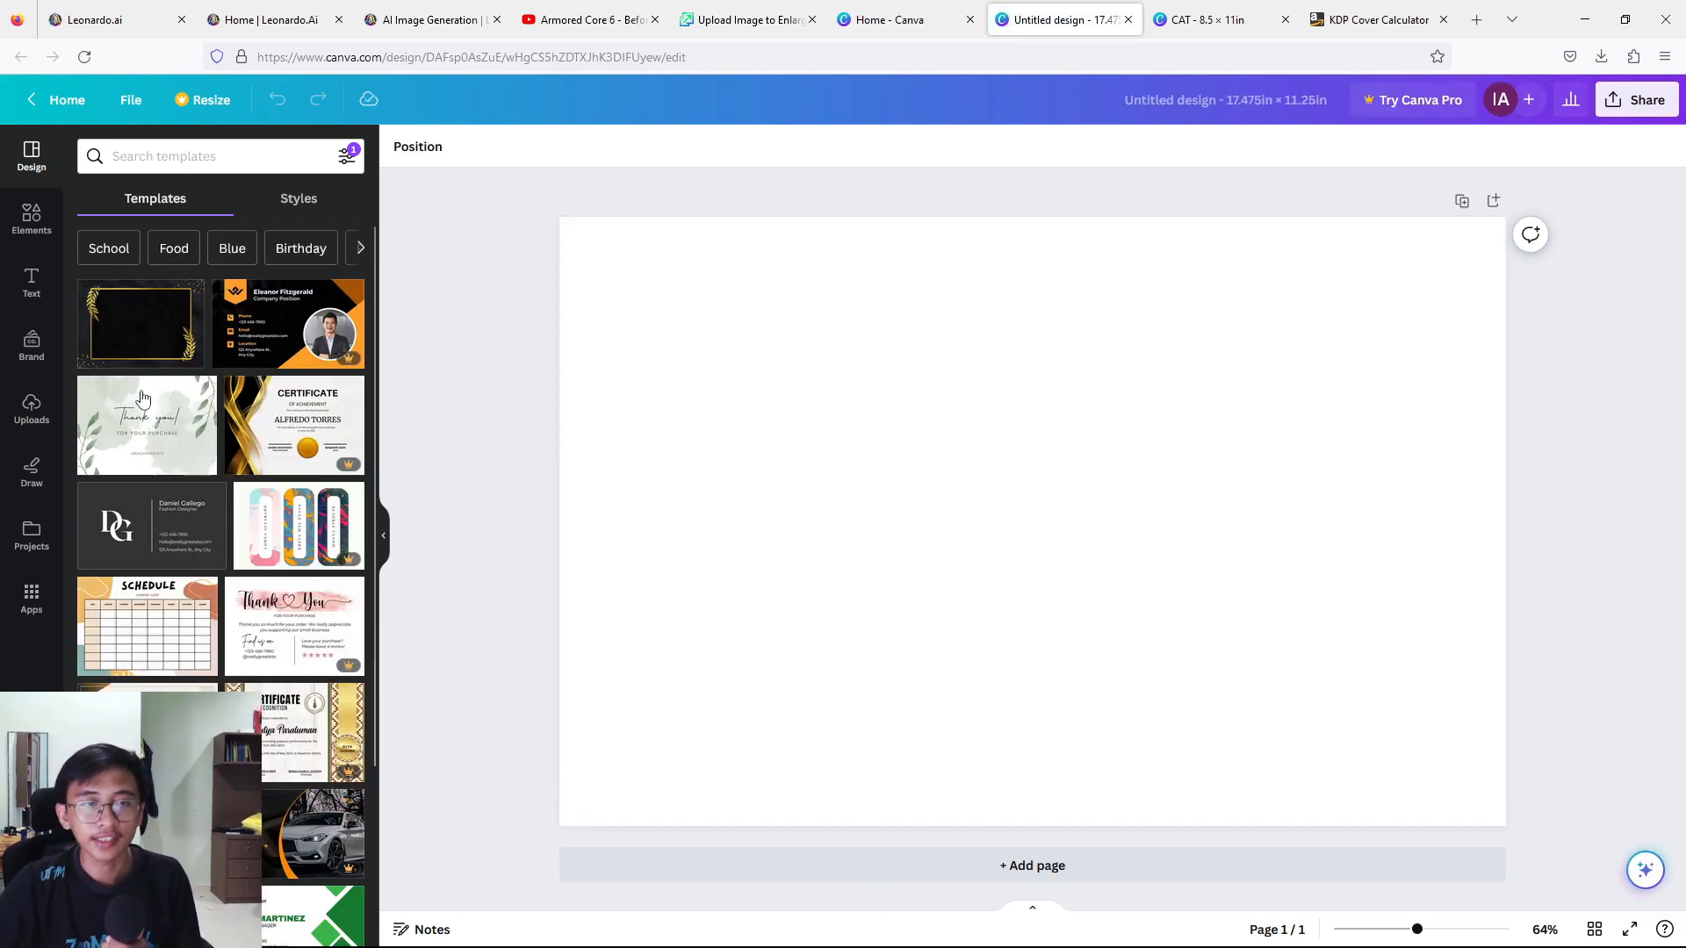
Copy the KDP cover template image into the blank page and enlarge it to fill the whole design.
click(31, 408)
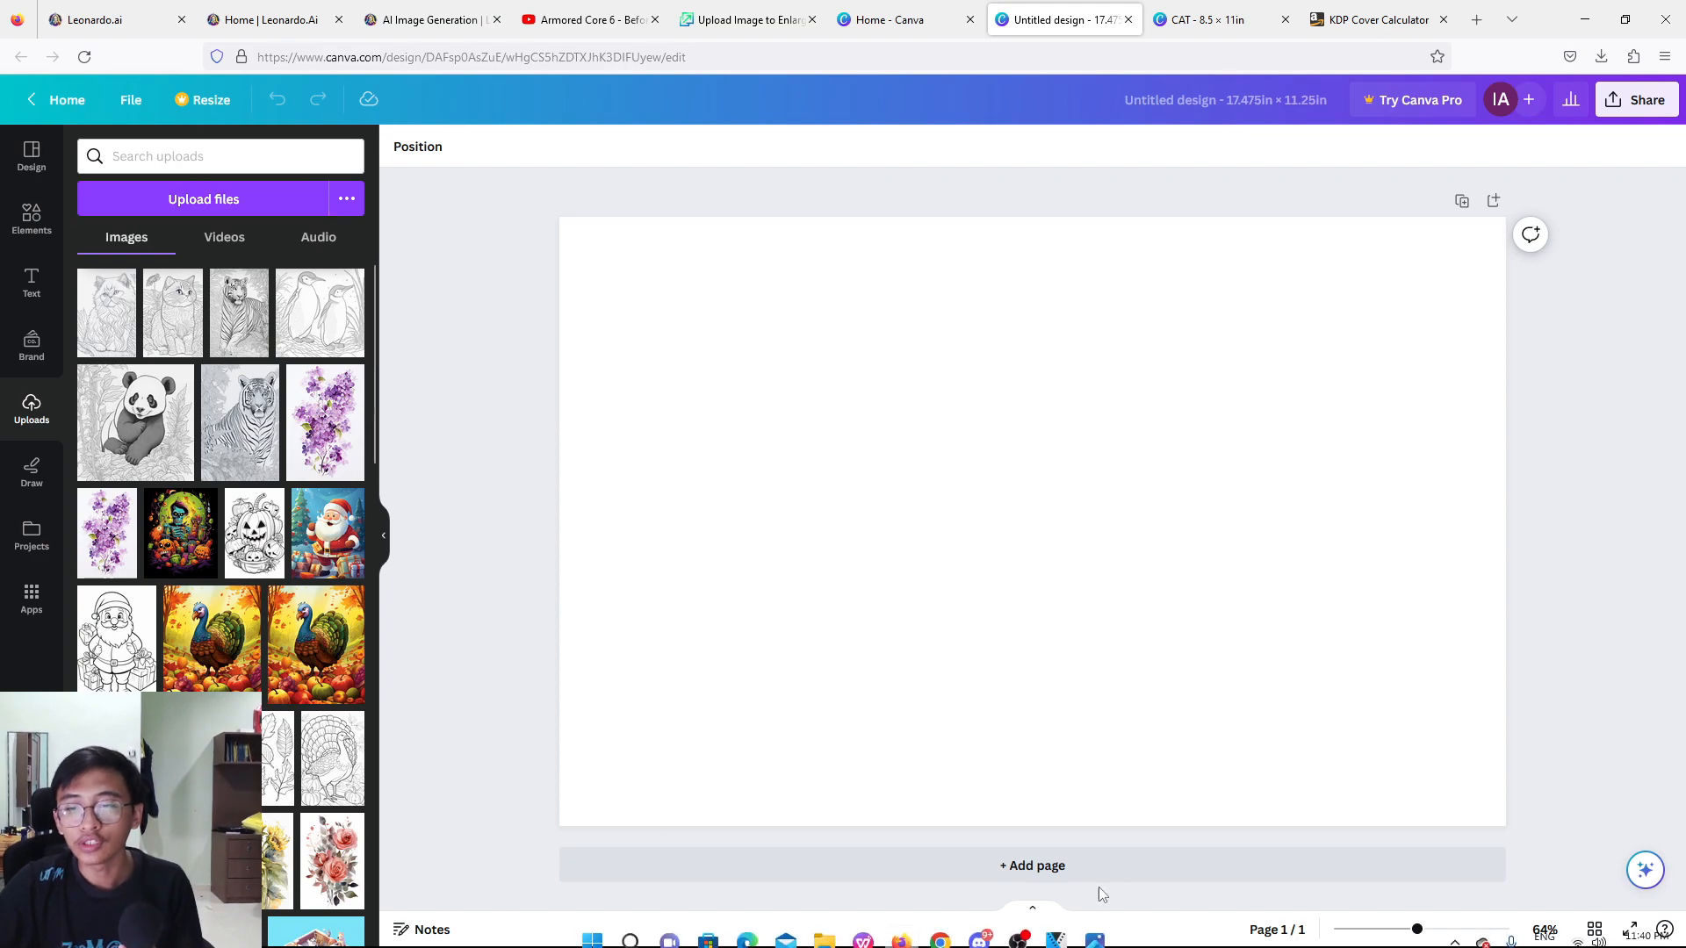
click(1094, 931)
click(364, 463)
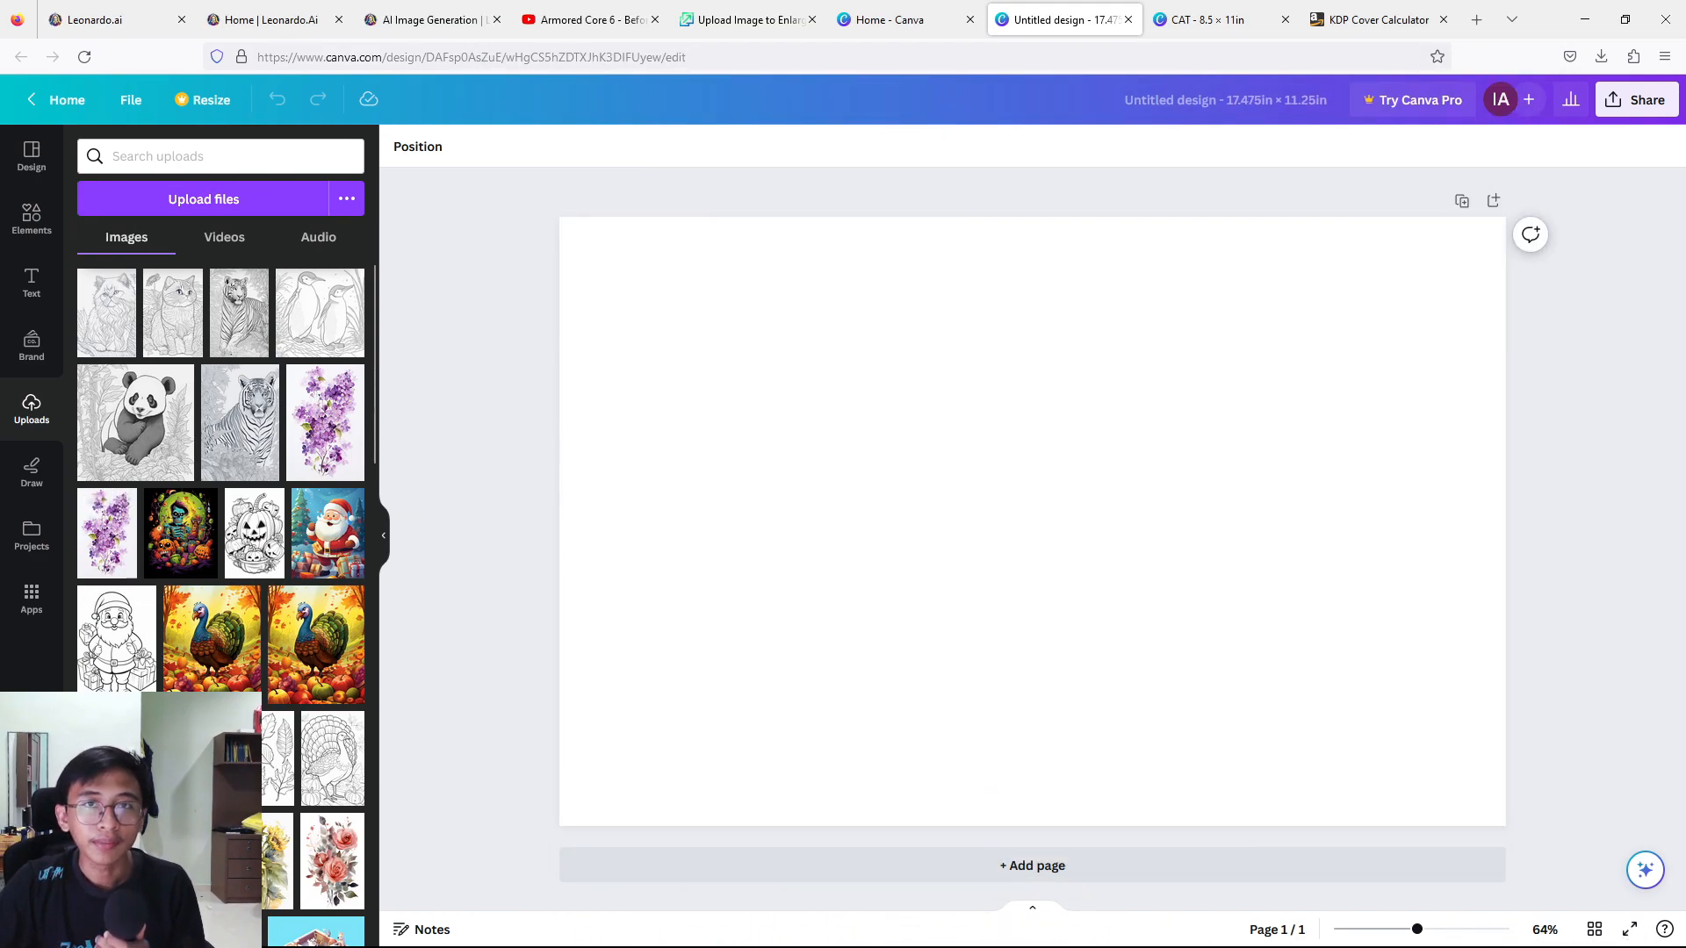
key(ctrl+v)
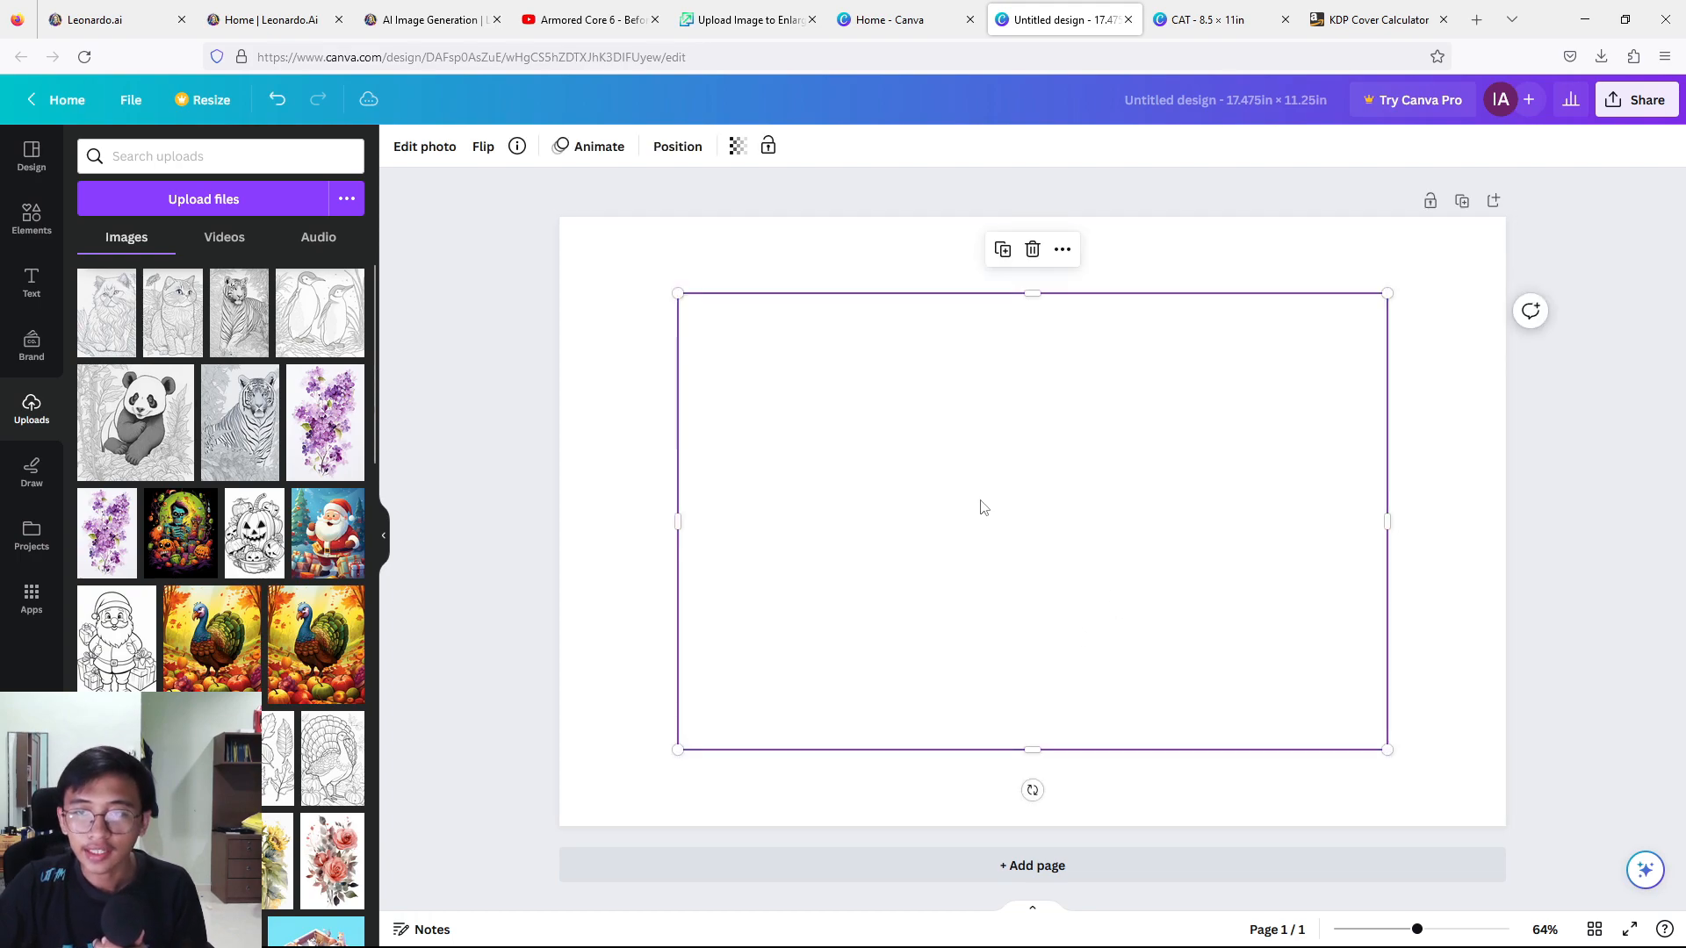
drag(978, 556, 855, 506)
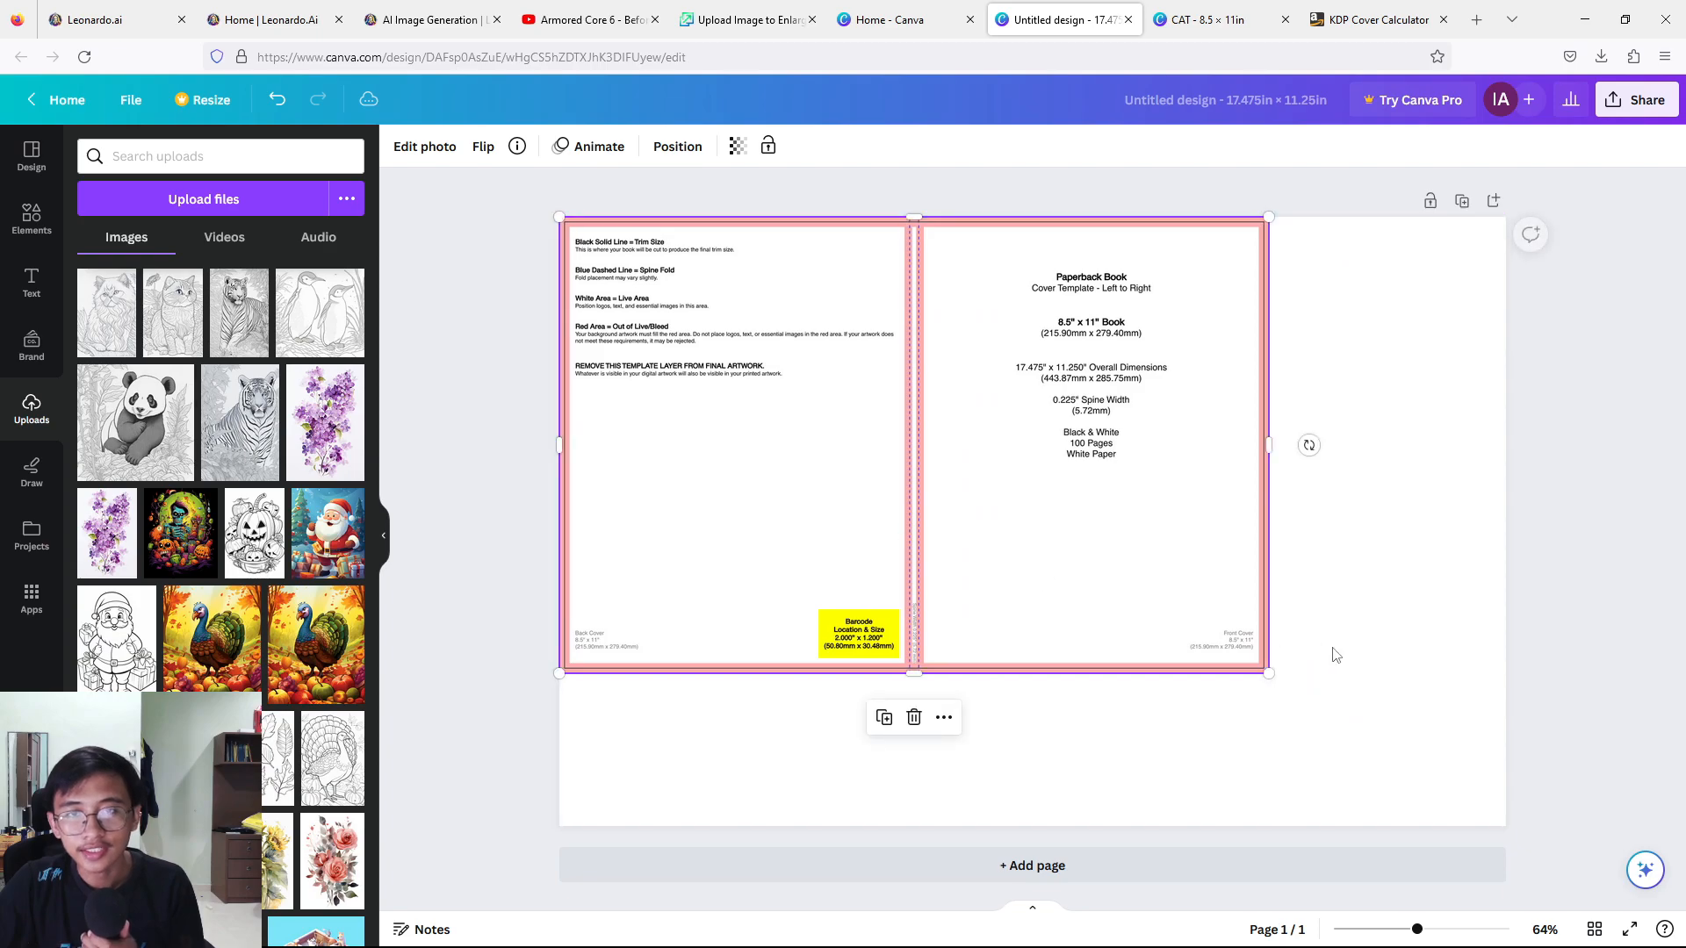
drag(1269, 672, 1530, 826)
click(1557, 687)
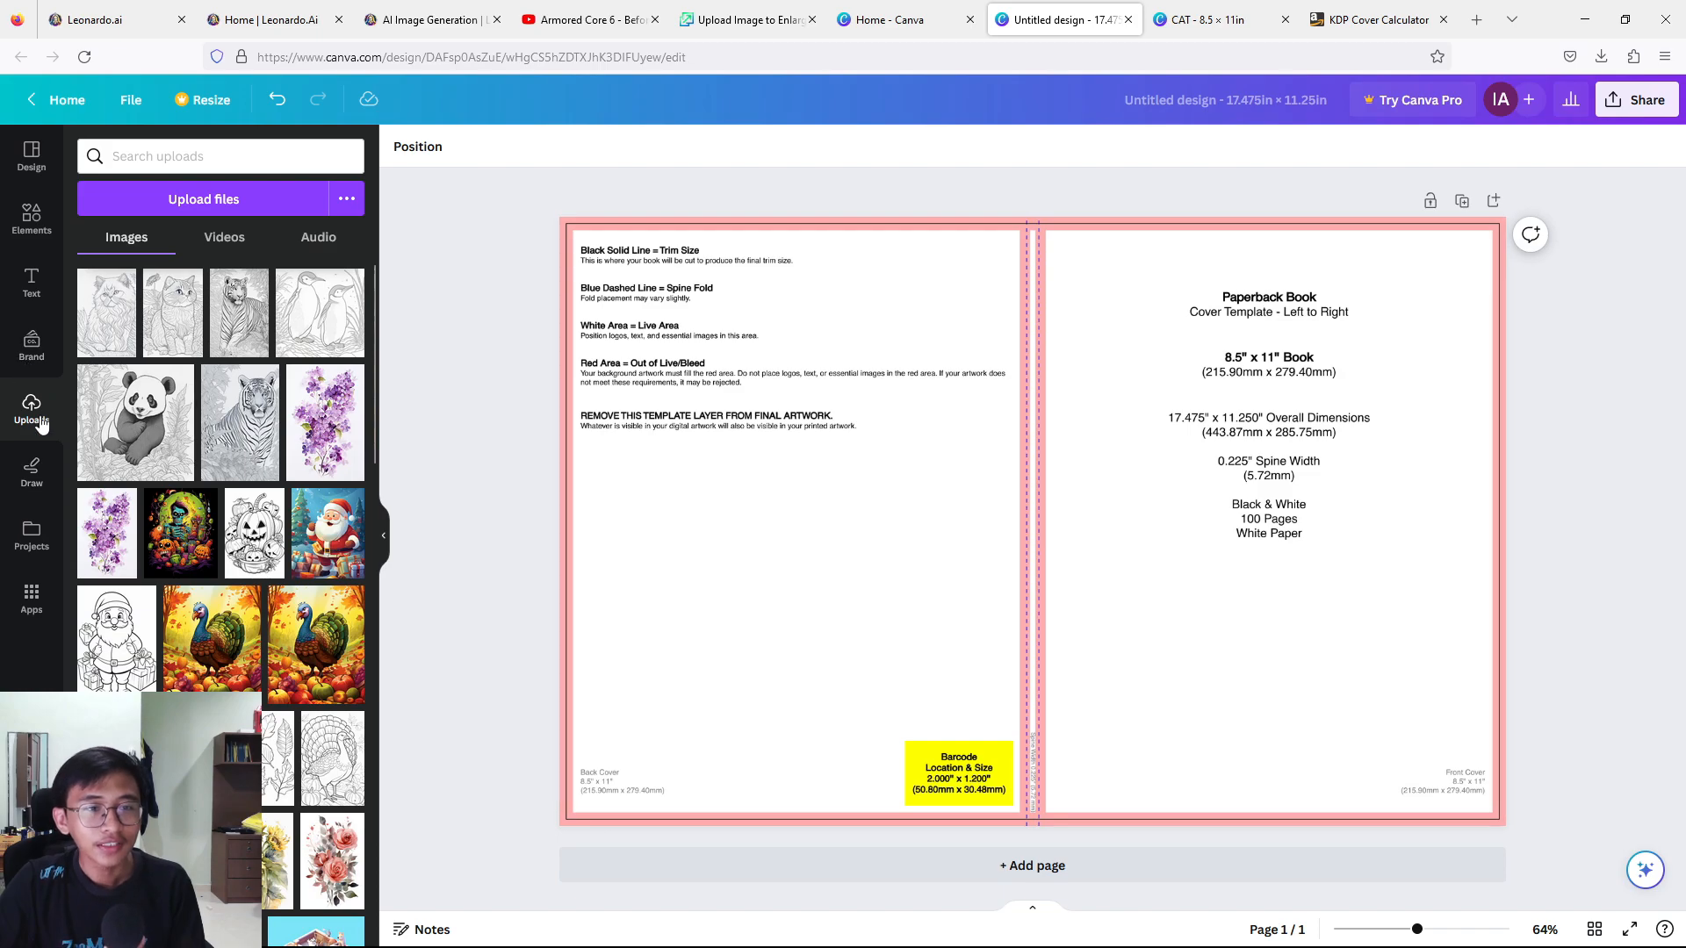
Upload the transformed colour cat image with the floral background and place it on the front cover beside the spine.
click(171, 201)
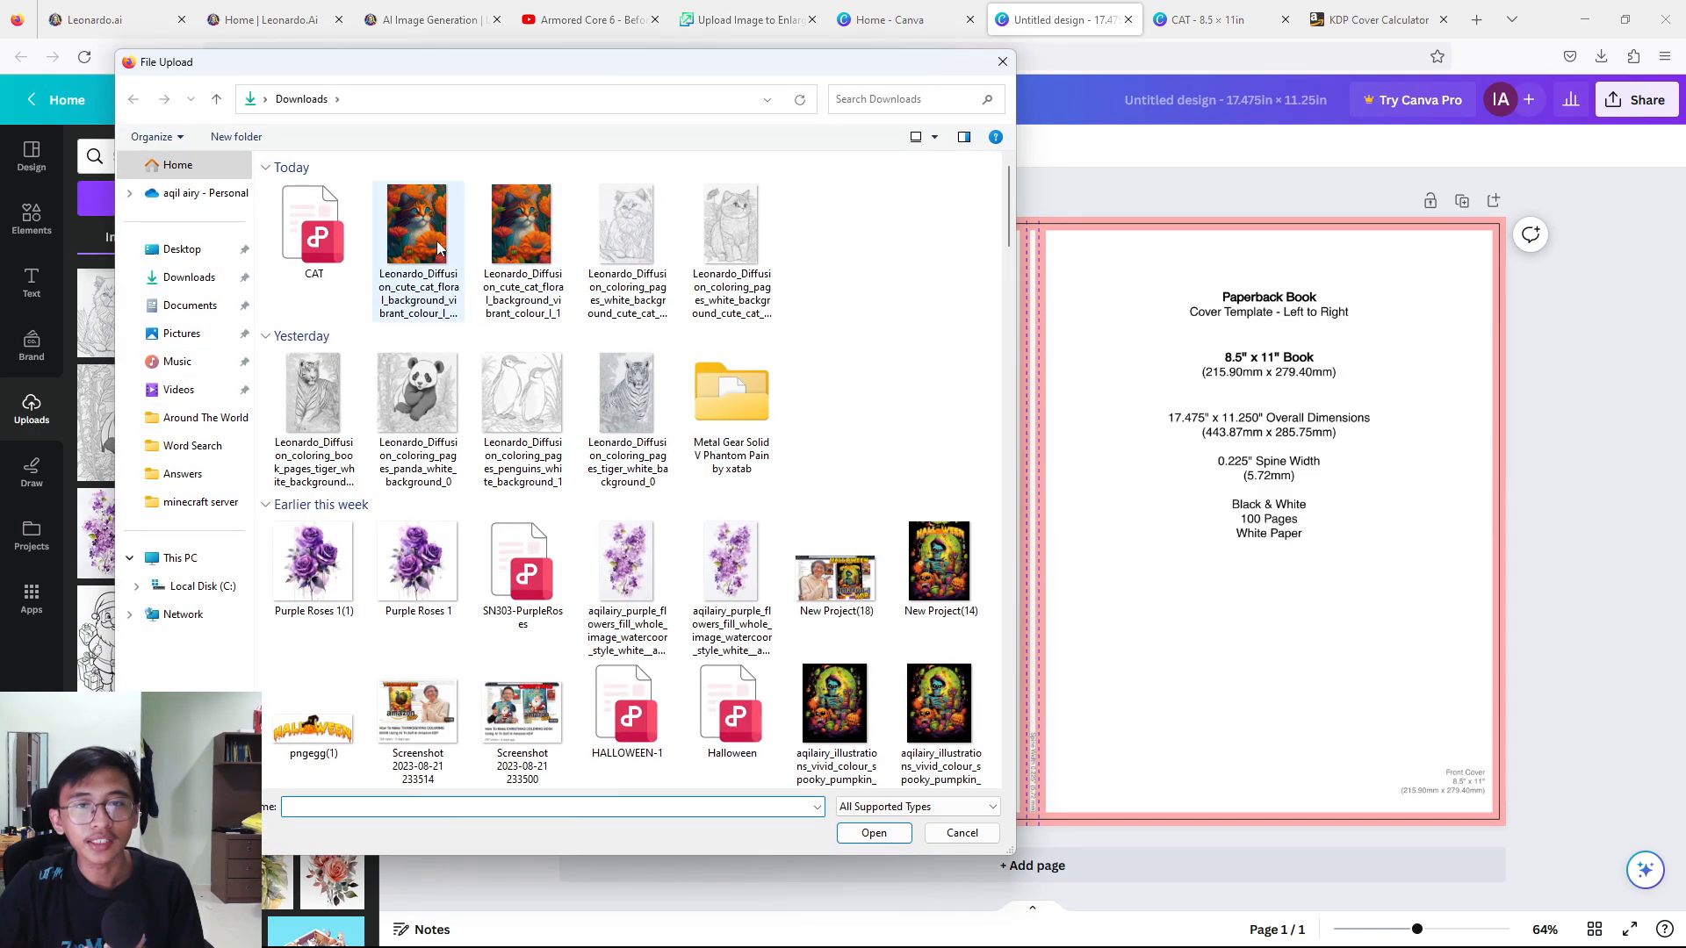
click(878, 839)
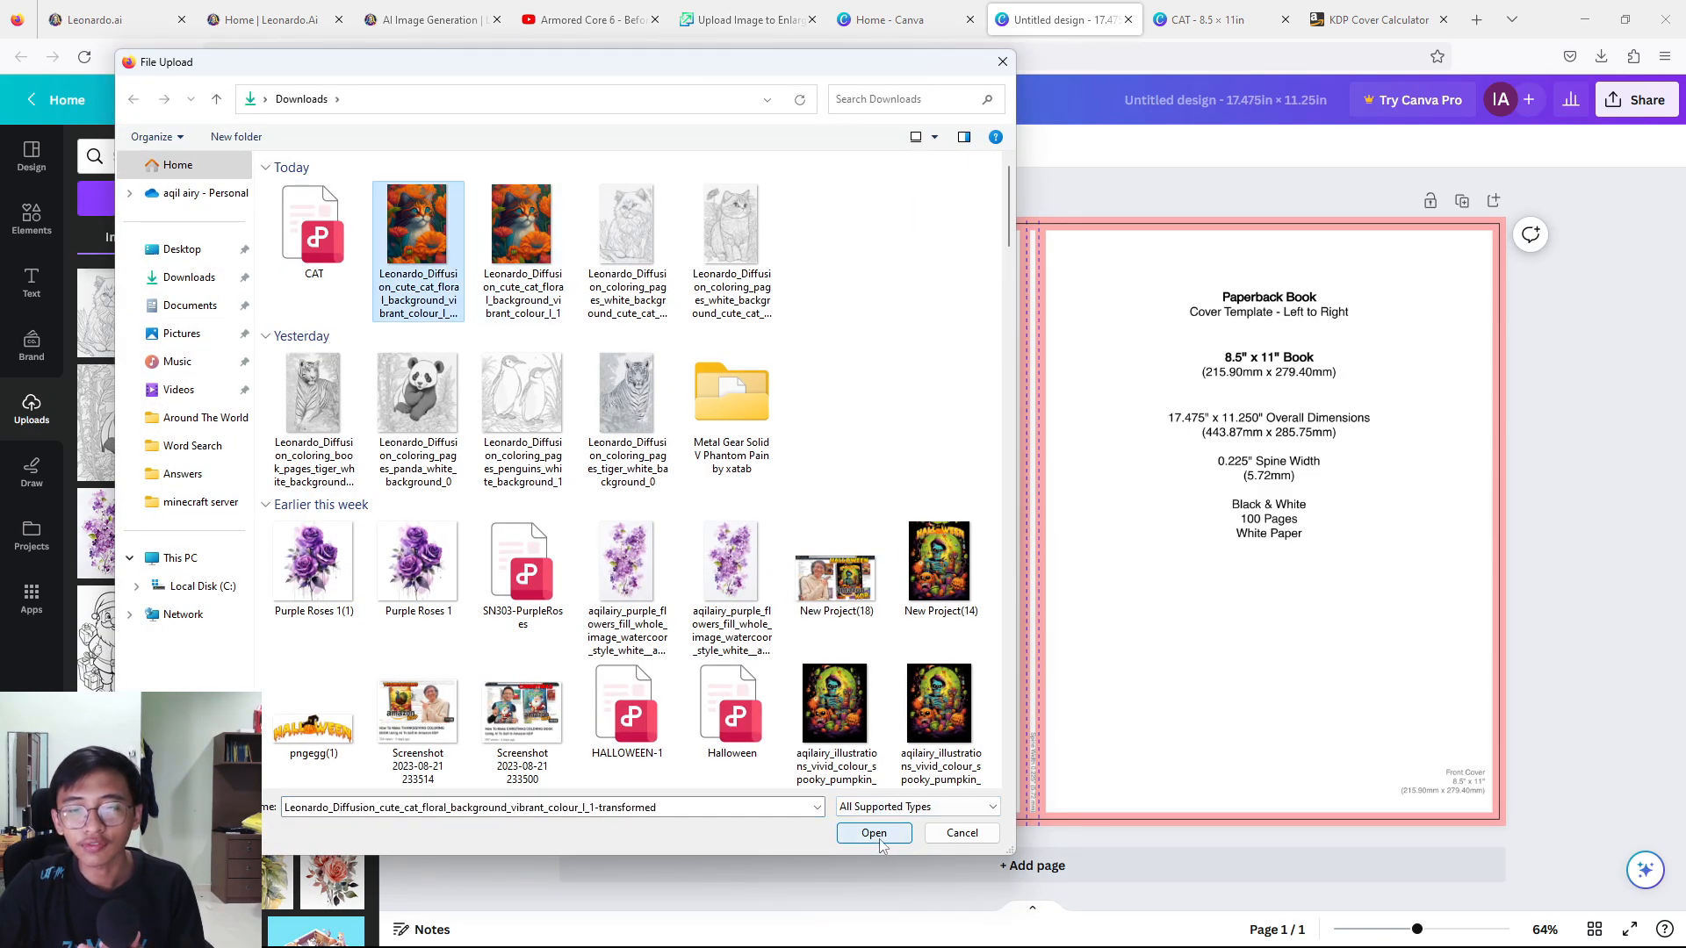
drag(994, 583, 1169, 506)
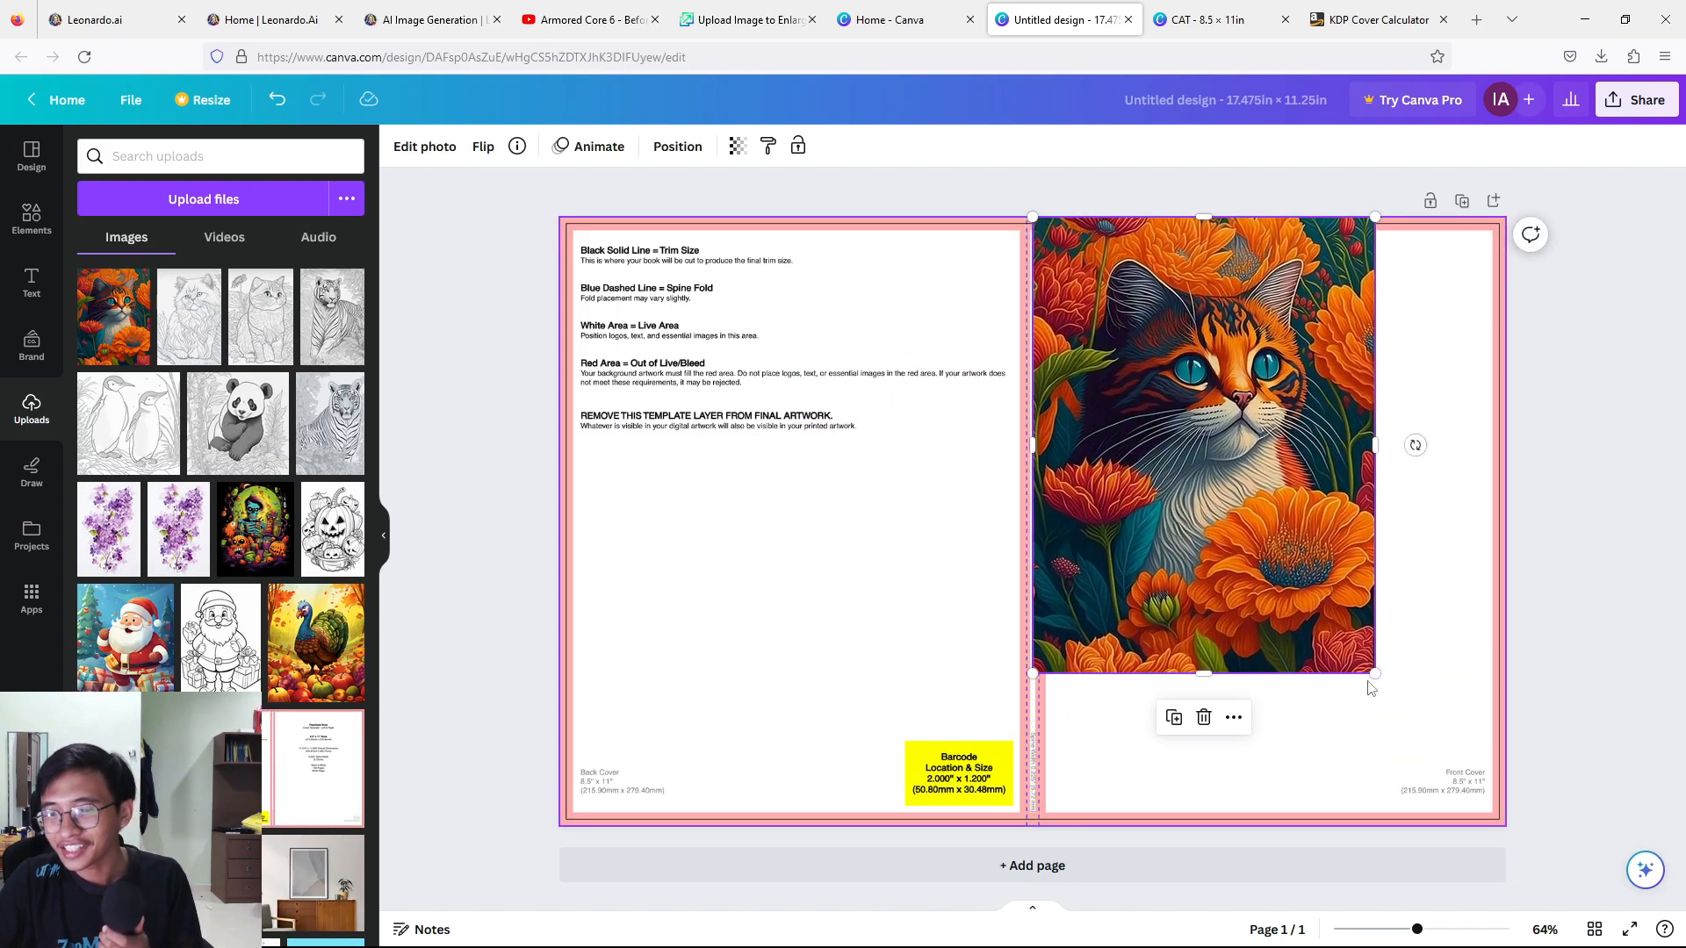
Try resizing the cat image and moving it onto the back cover.
drag(1371, 678, 1542, 822)
drag(1405, 752, 1129, 729)
drag(1225, 207, 957, 350)
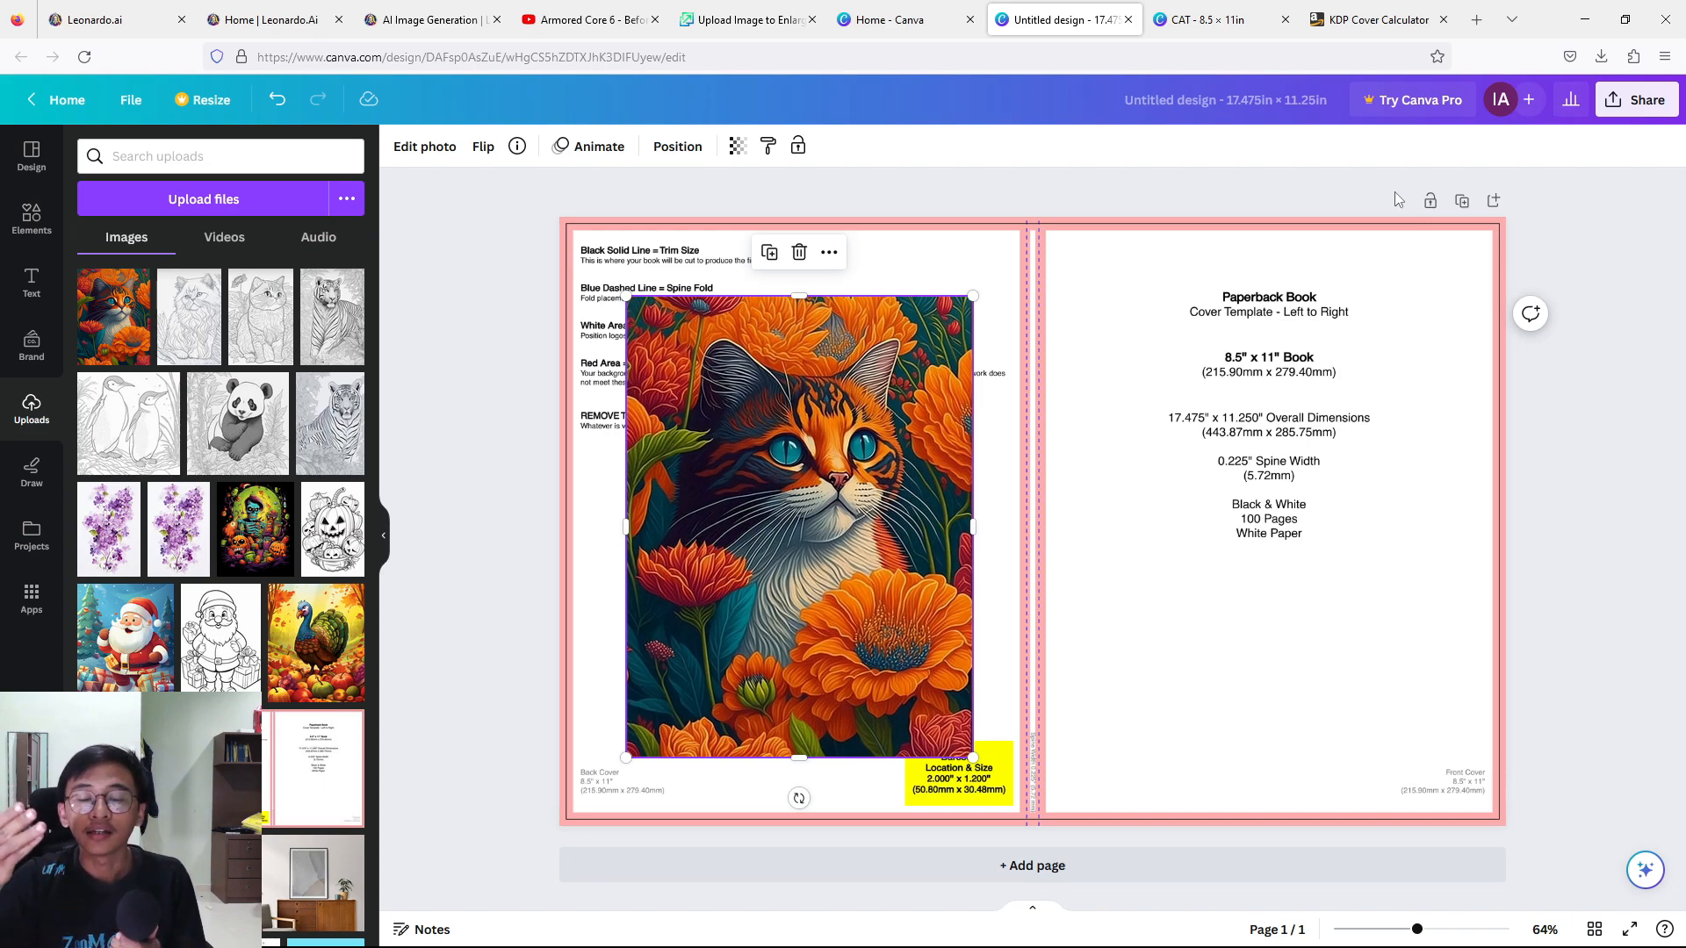
Move the cat image back to the front cover, align it with the spine's centre and enlarge it to fill that half.
drag(762, 329, 1177, 273)
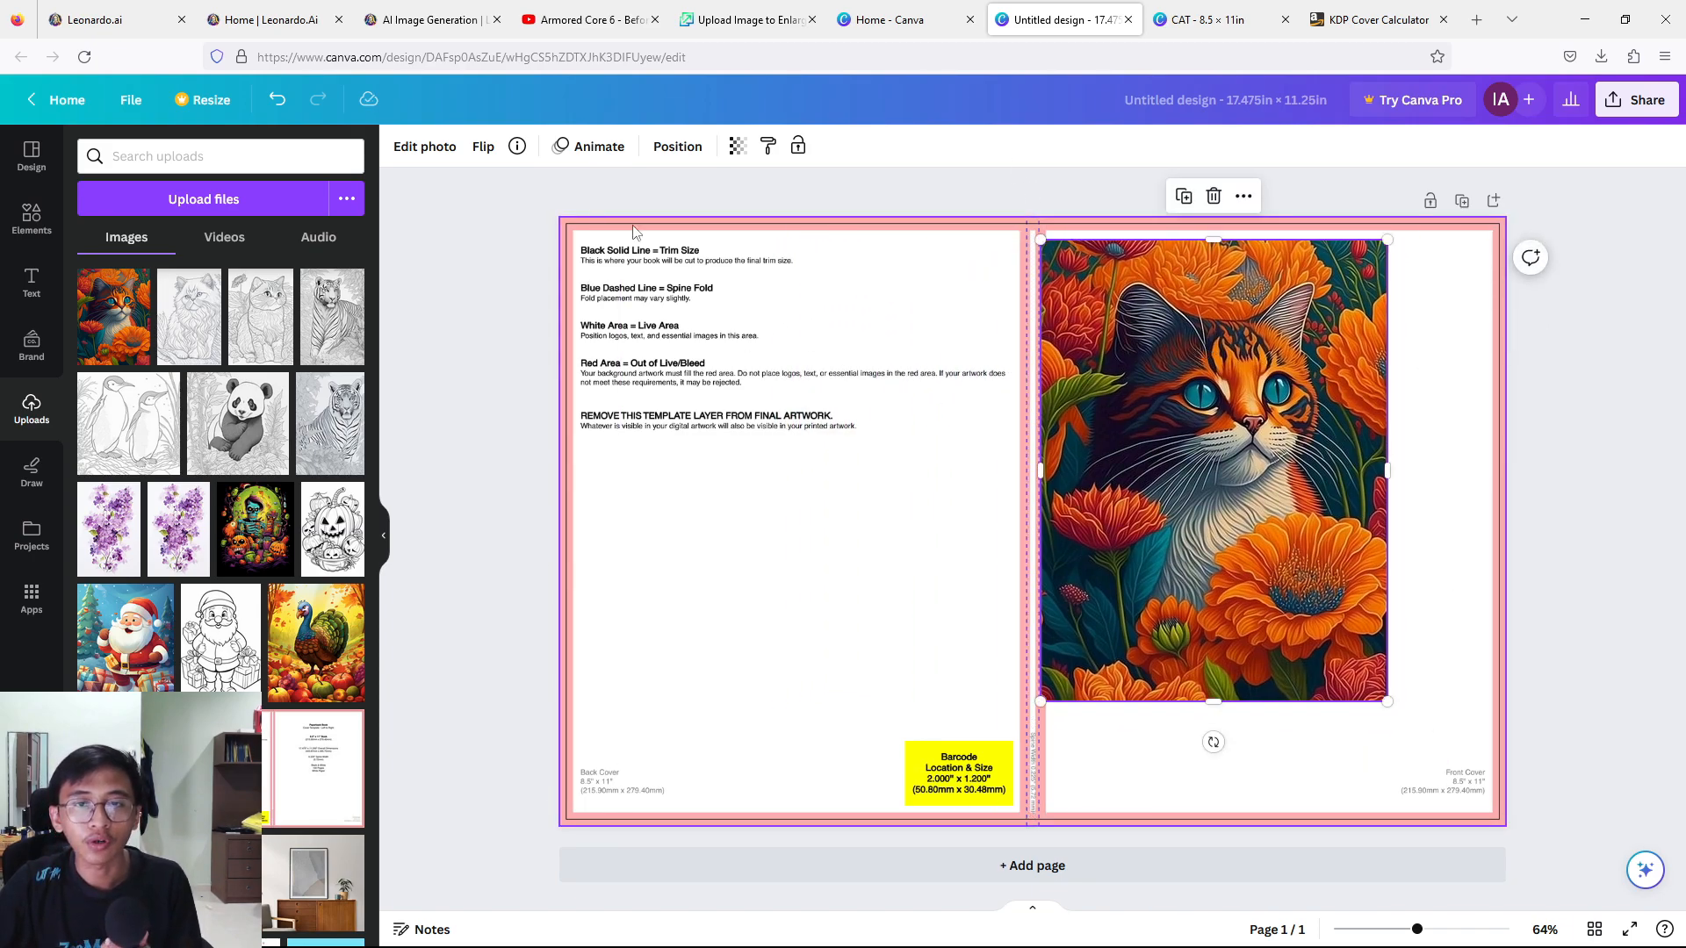
drag(1217, 516, 1212, 477)
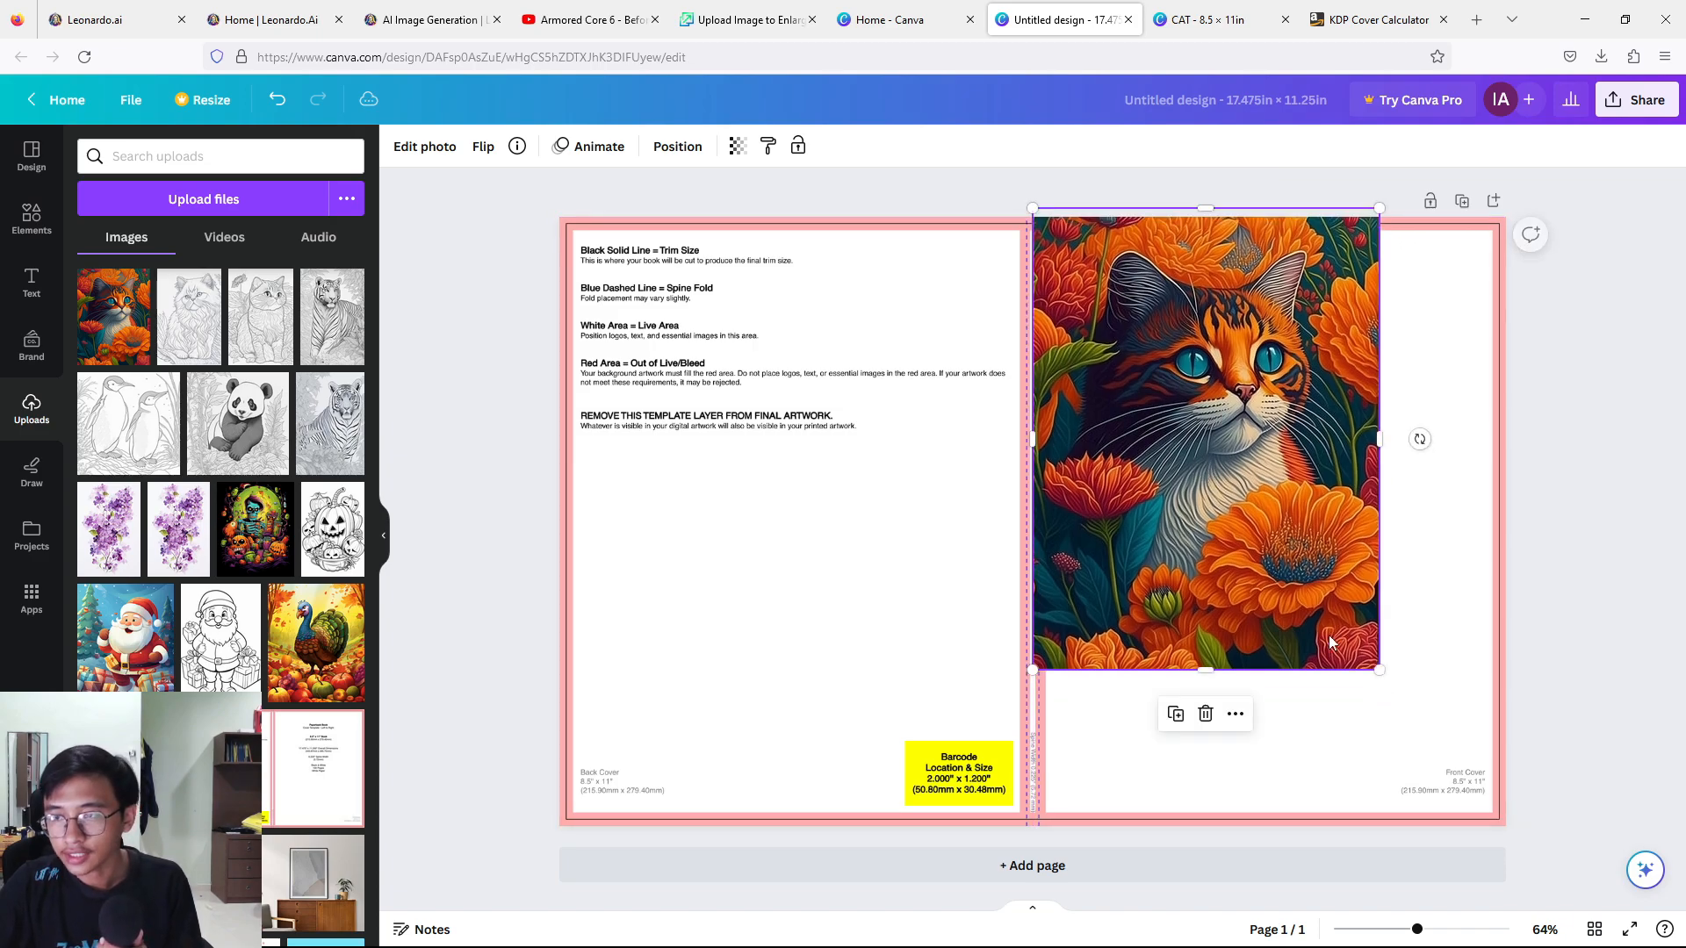
drag(1394, 689, 1515, 847)
drag(1334, 717, 1291, 694)
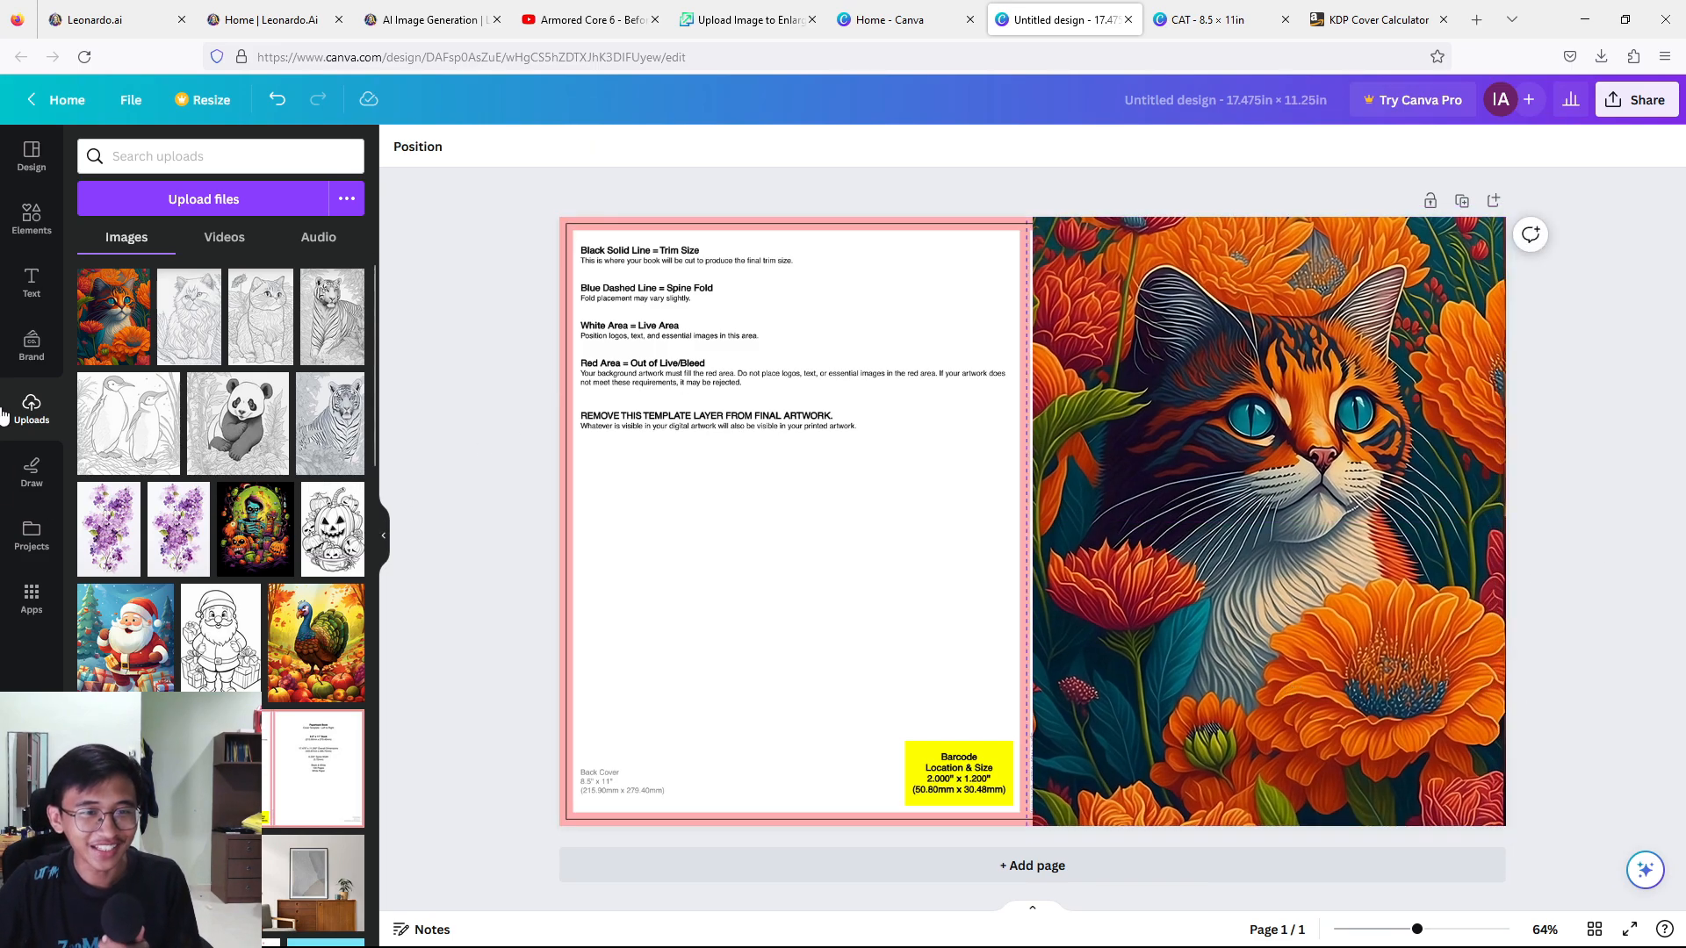
Add a square shape and stretch it over the entire back cover up to the cat image.
click(29, 215)
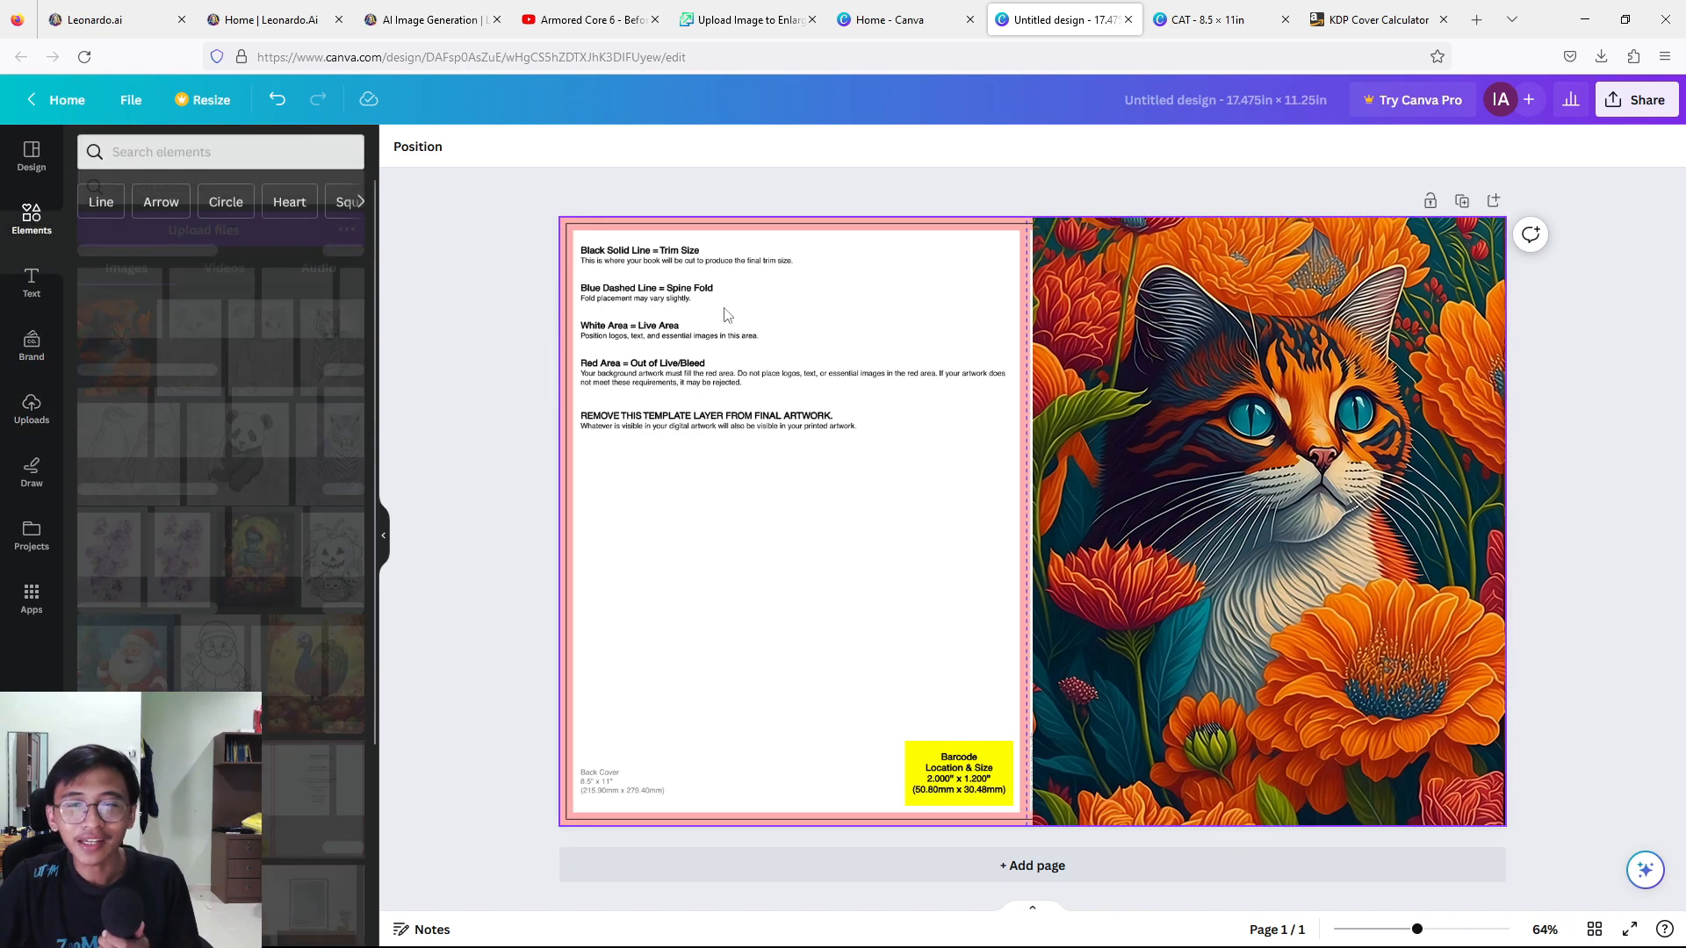
click(101, 423)
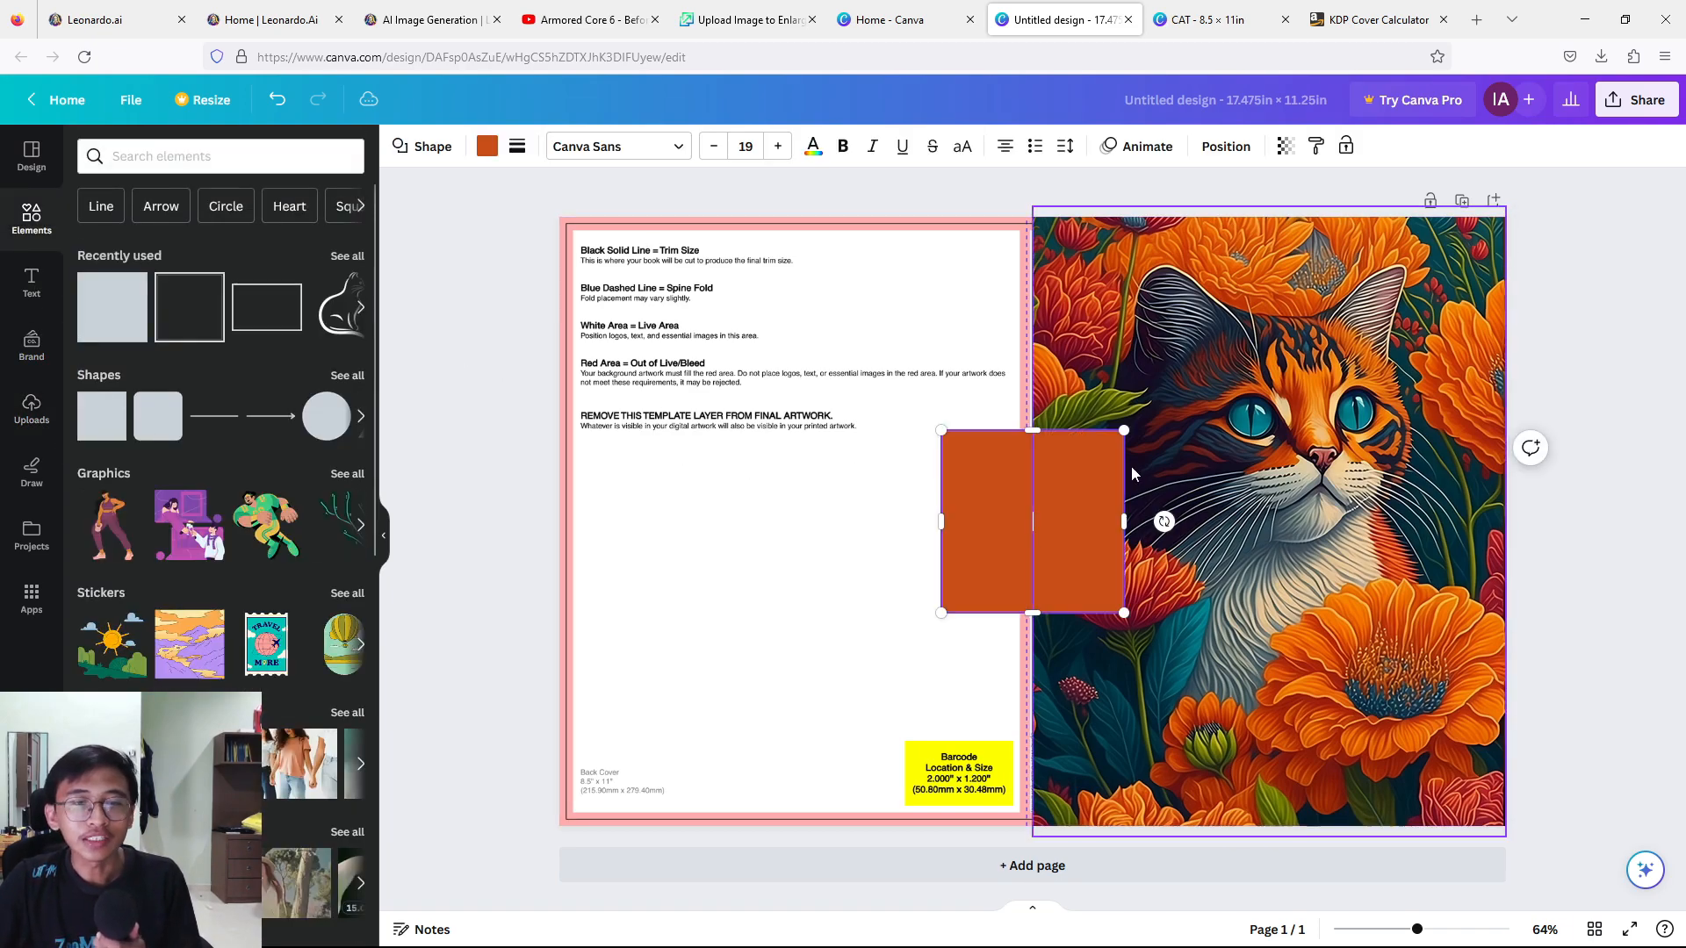
drag(1063, 560, 683, 342)
drag(742, 398, 1032, 826)
click(1589, 312)
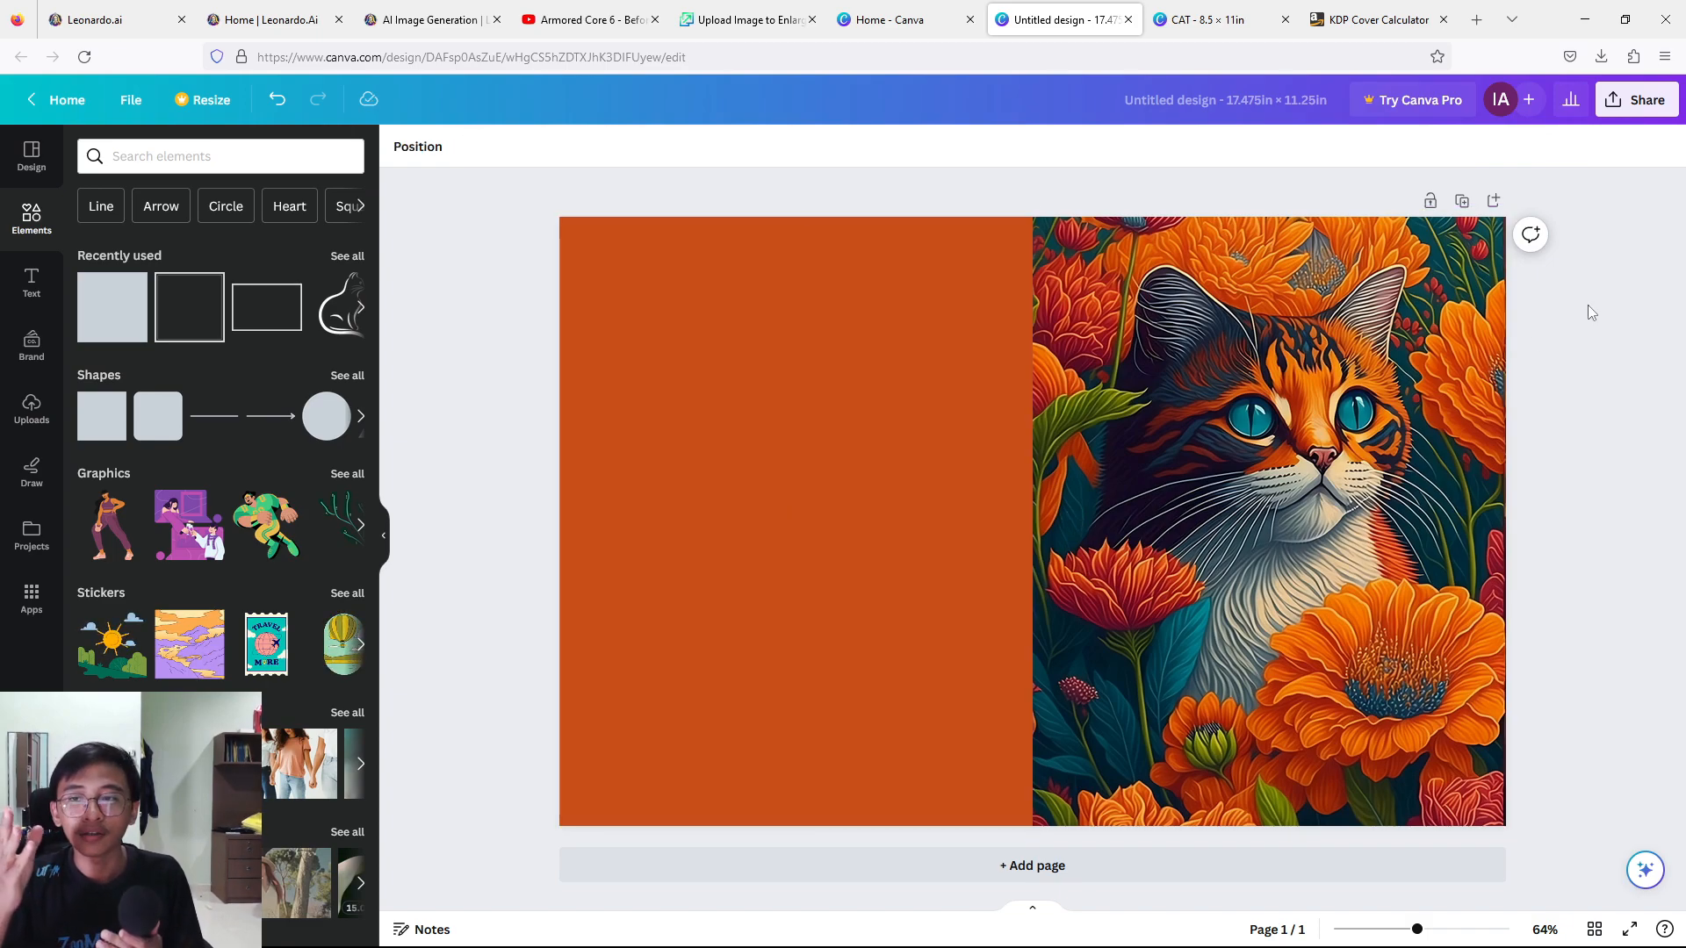
Lower the transparency value of the front-cover cat image to 22 and of the back-cover square to 11 to reveal the template.
click(1175, 435)
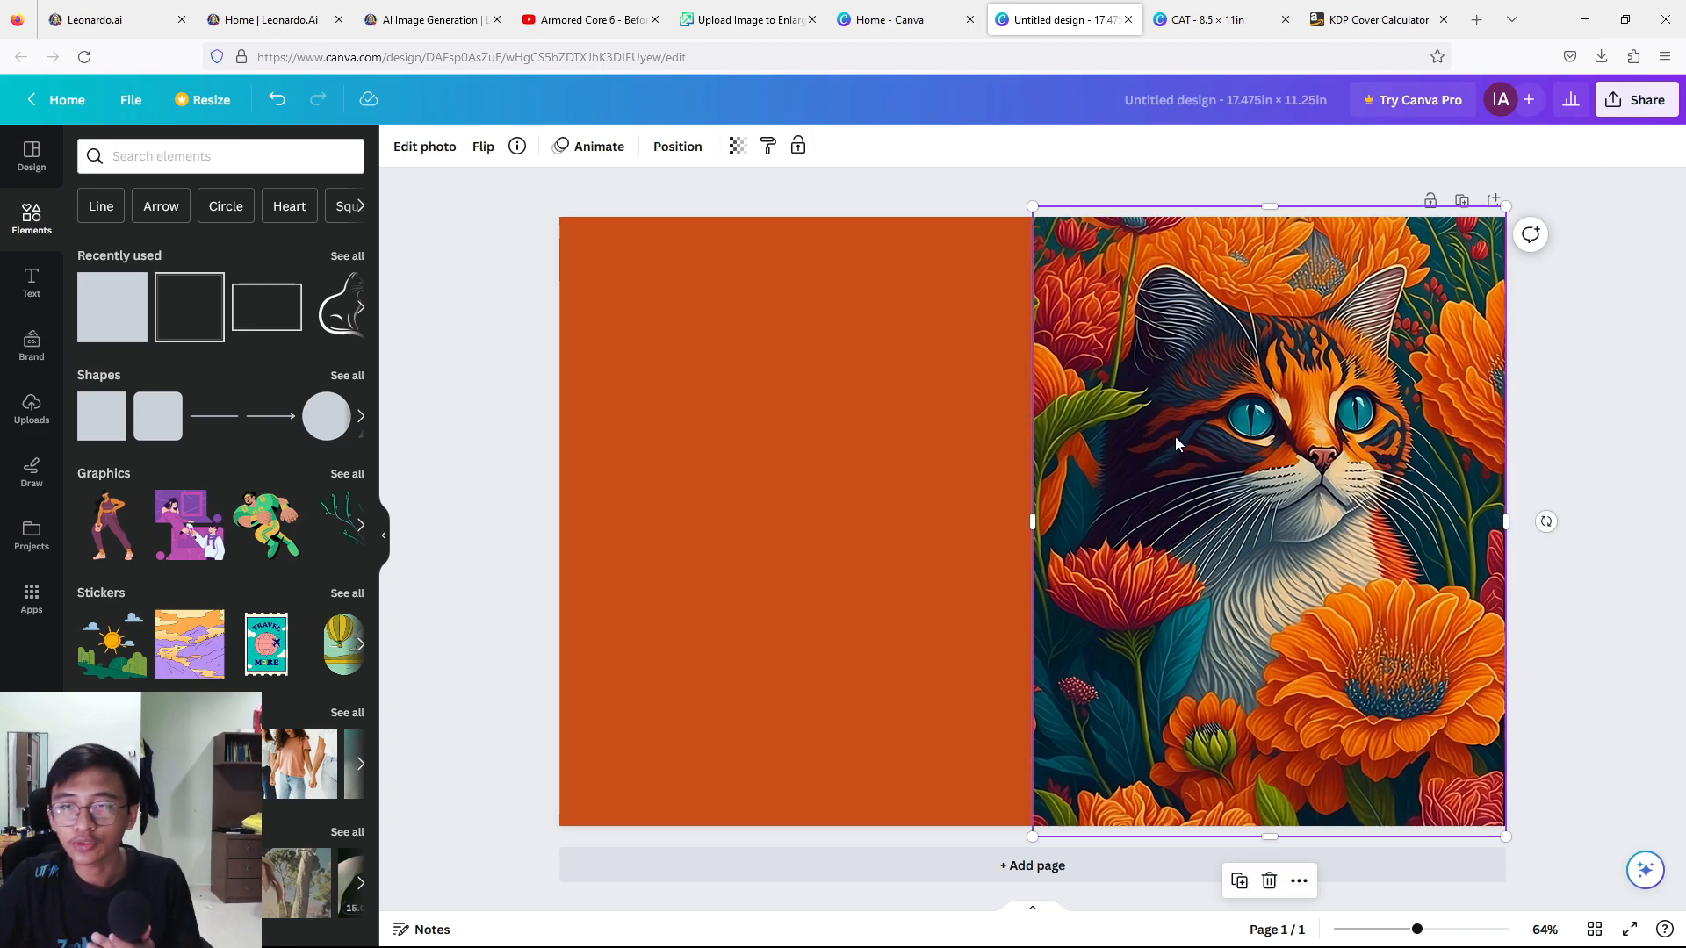
click(733, 149)
drag(680, 225, 606, 216)
click(827, 406)
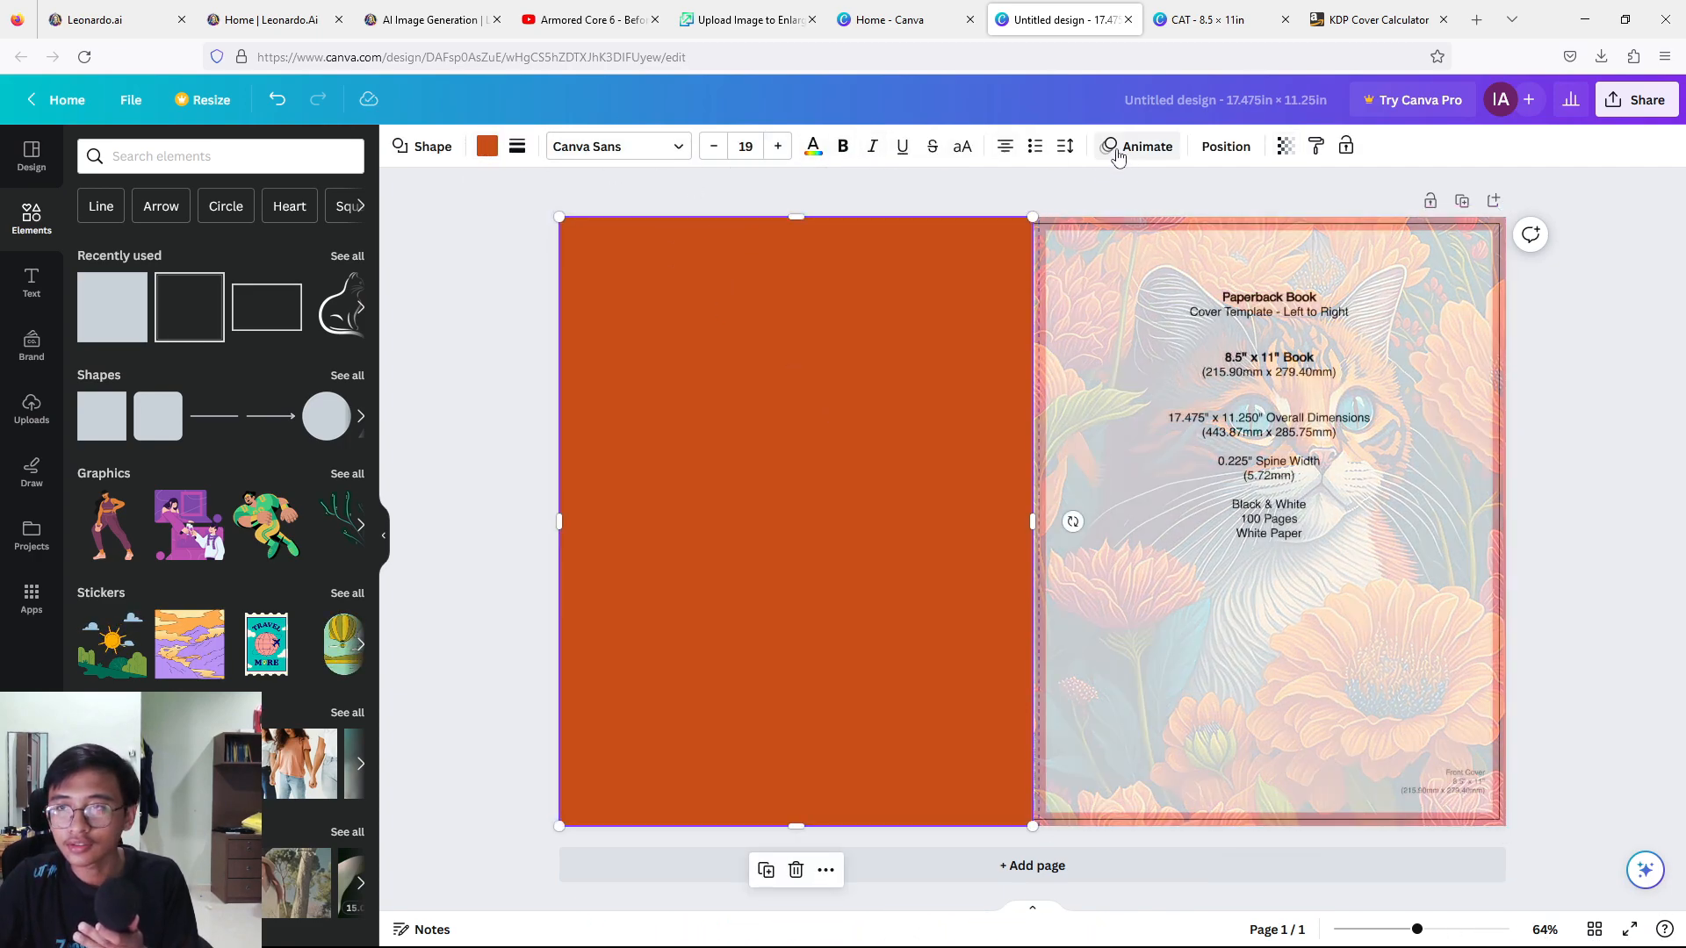
click(1282, 146)
drag(1195, 216, 1136, 216)
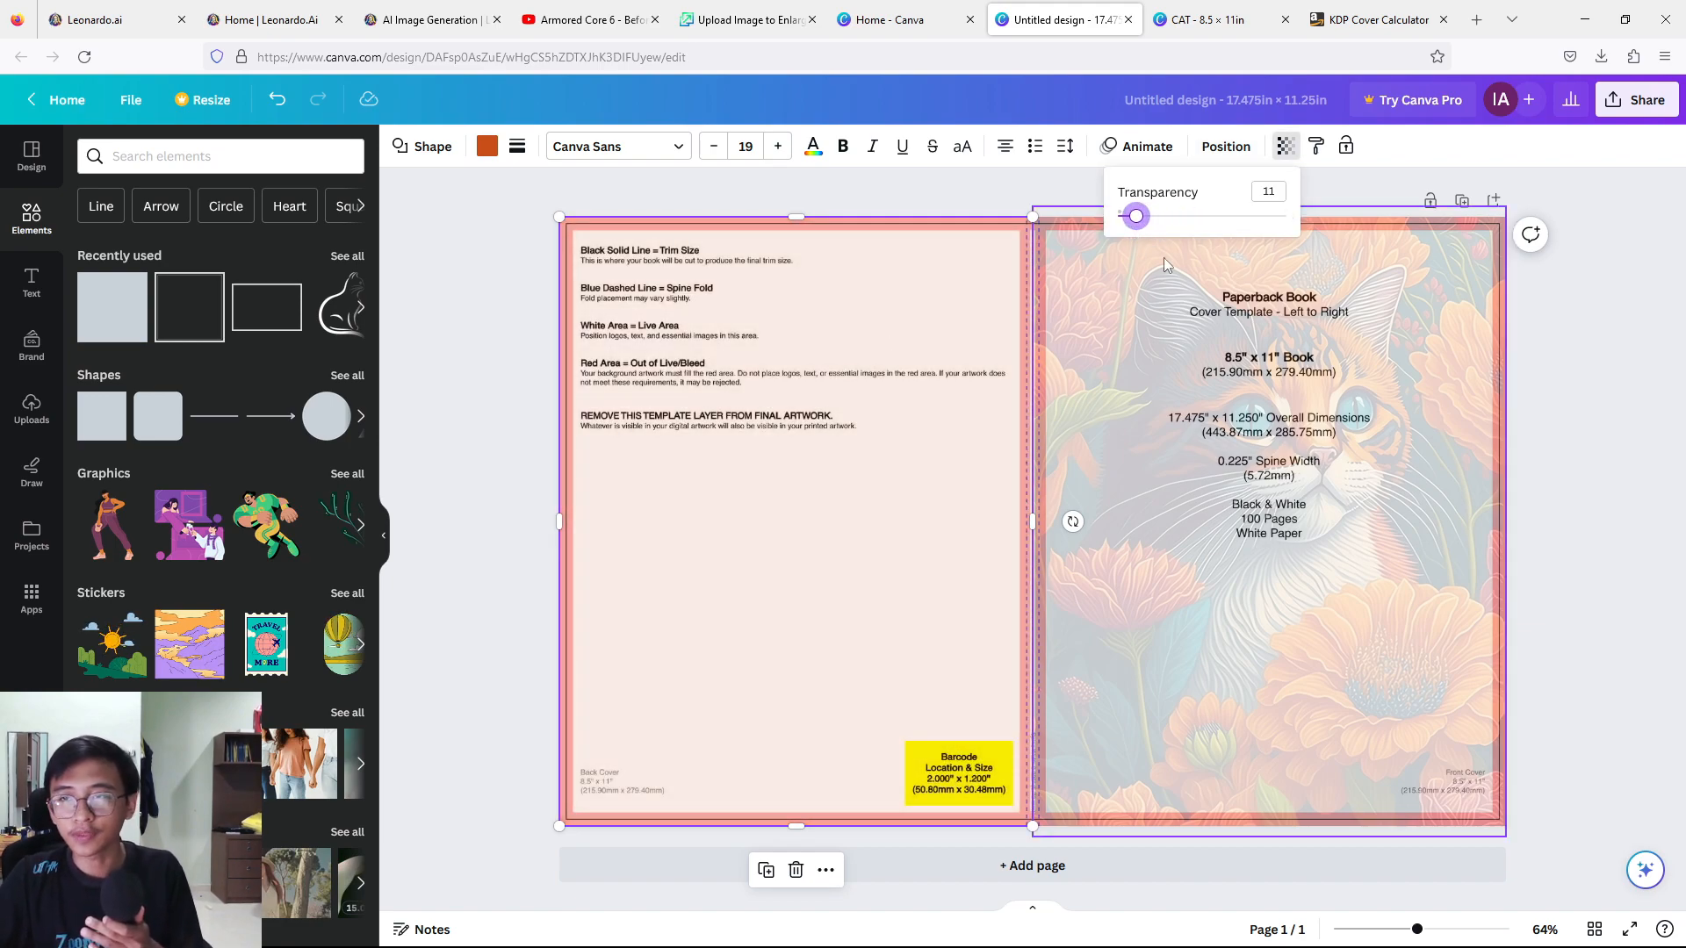
Restore the transparency value of the back-cover square and the cat image to 100.
drag(1136, 216, 1283, 216)
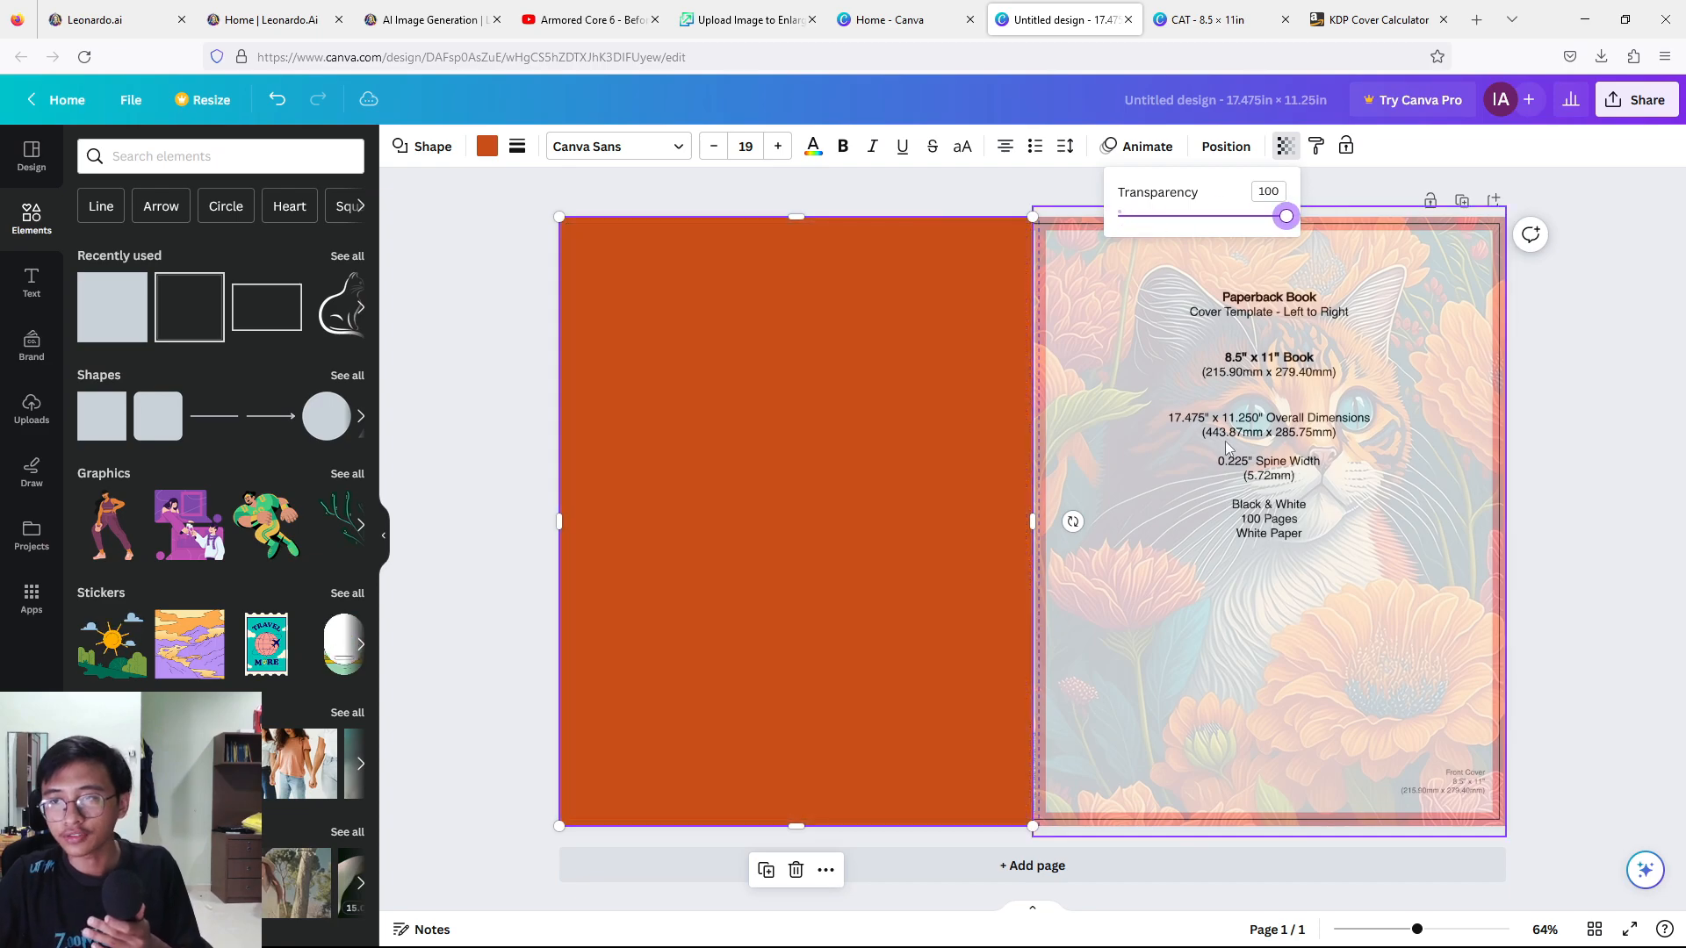
click(1225, 439)
click(738, 145)
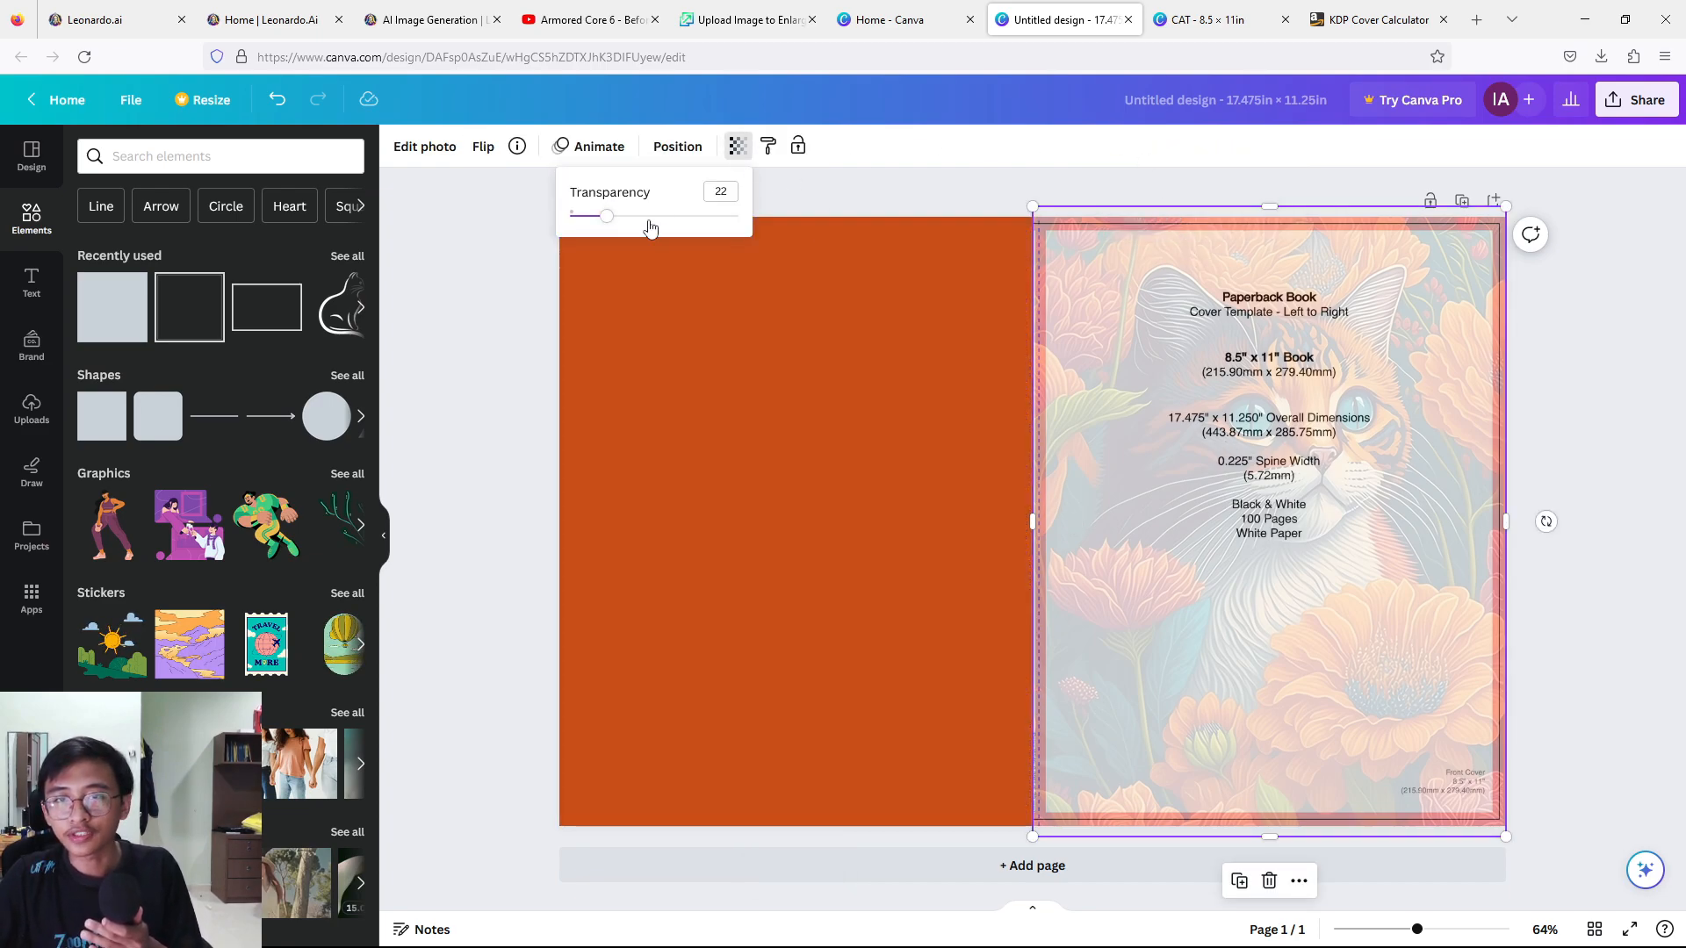
drag(590, 216, 738, 216)
click(1639, 413)
click(1624, 412)
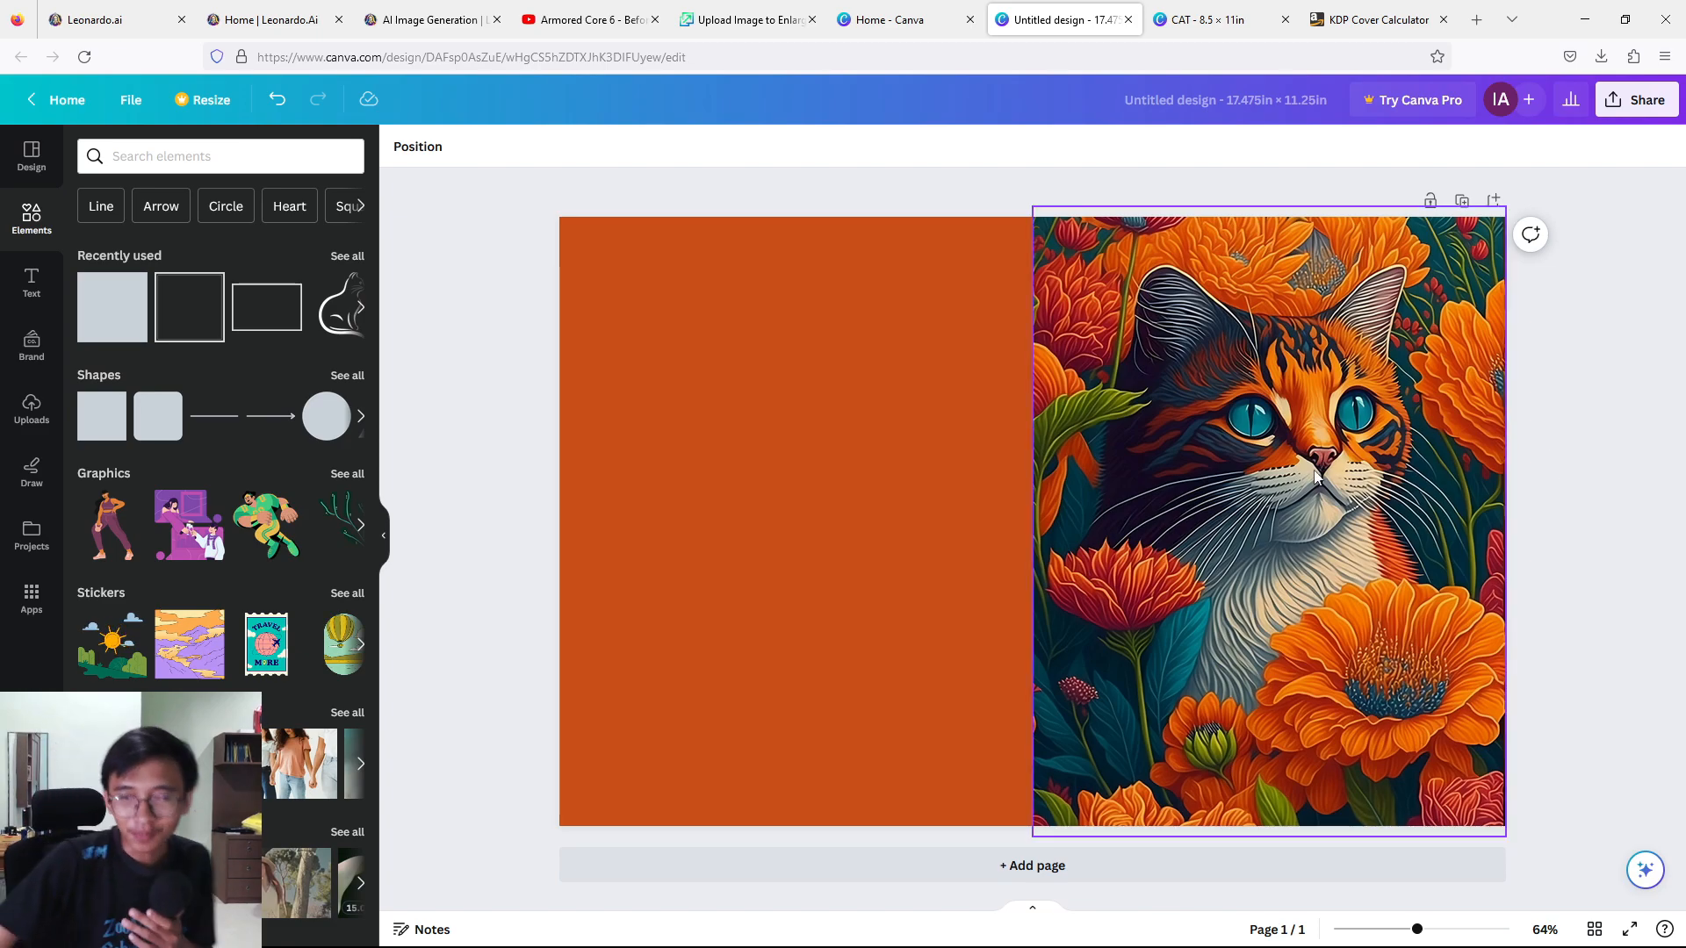
Add a "CAT" heading at the top of the front cover and style it in Anton, dark red with a white outline.
click(32, 283)
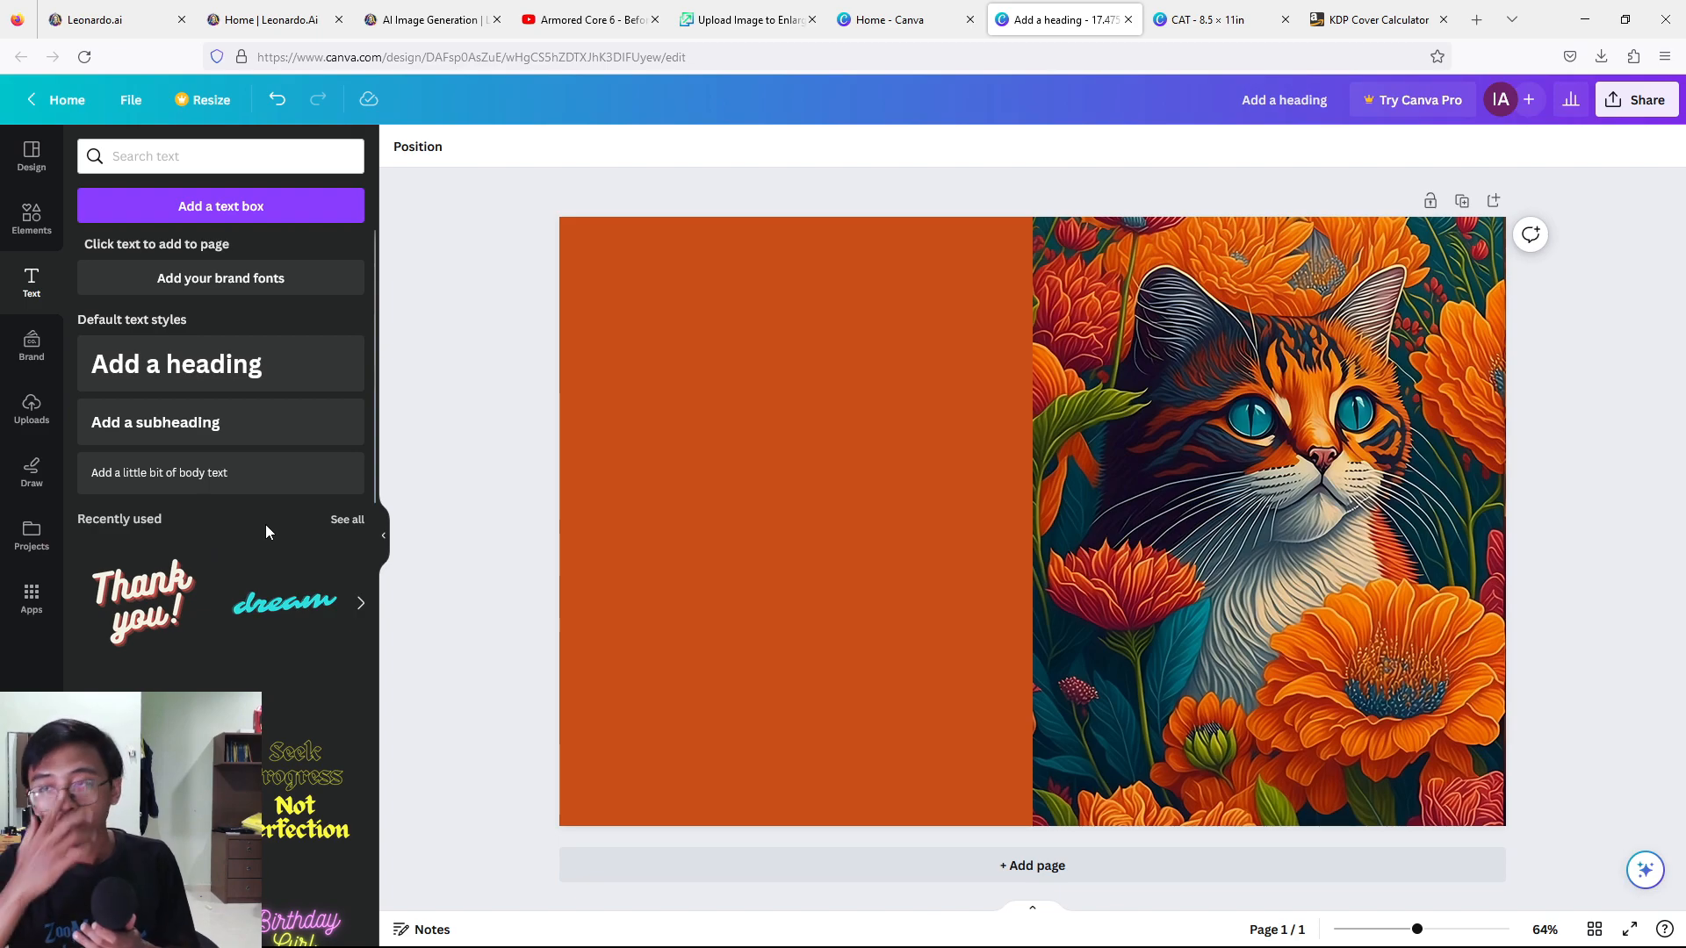
click(253, 371)
text(CAT)
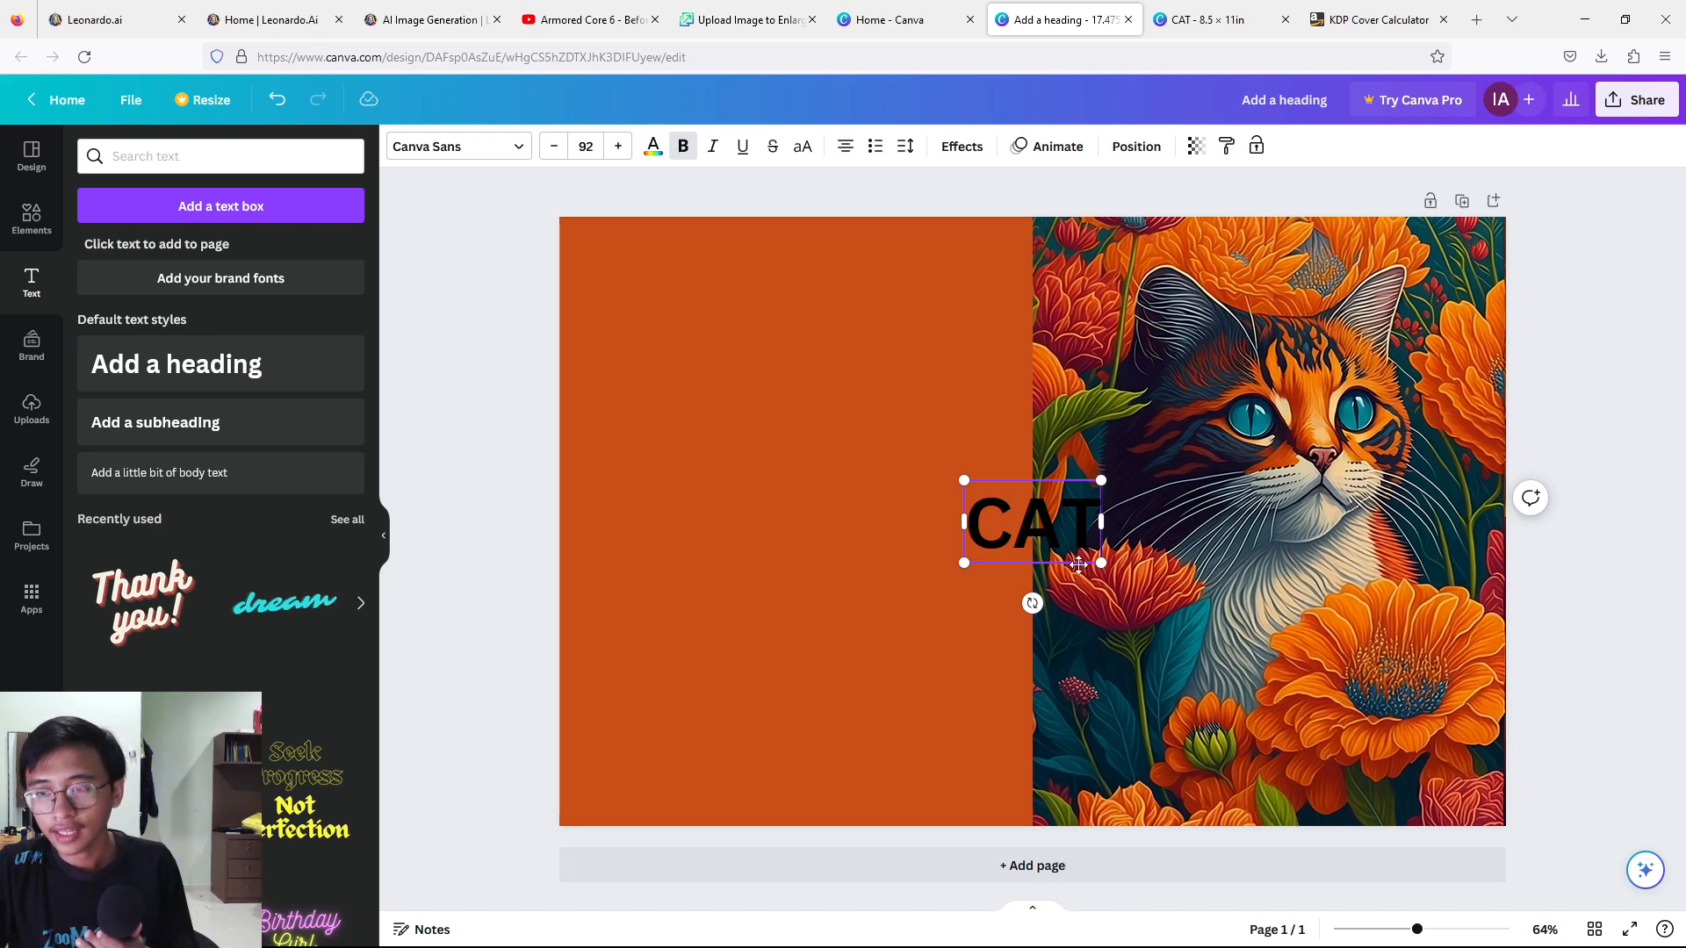
drag(1078, 565, 1309, 320)
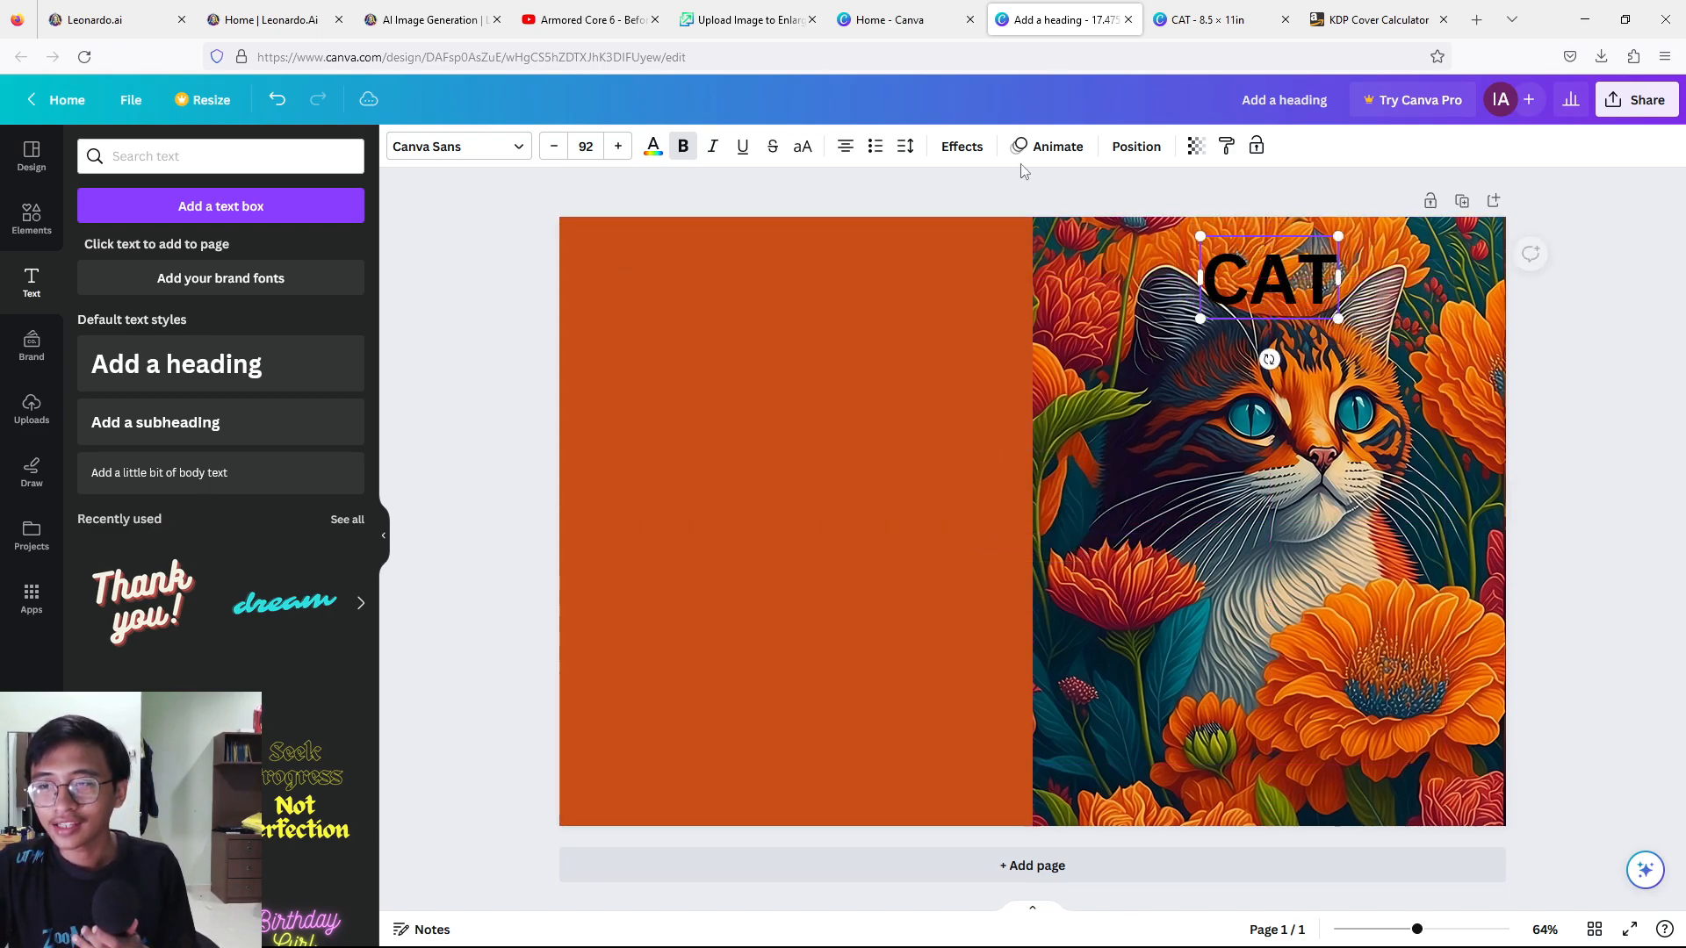
double_click(1223, 277)
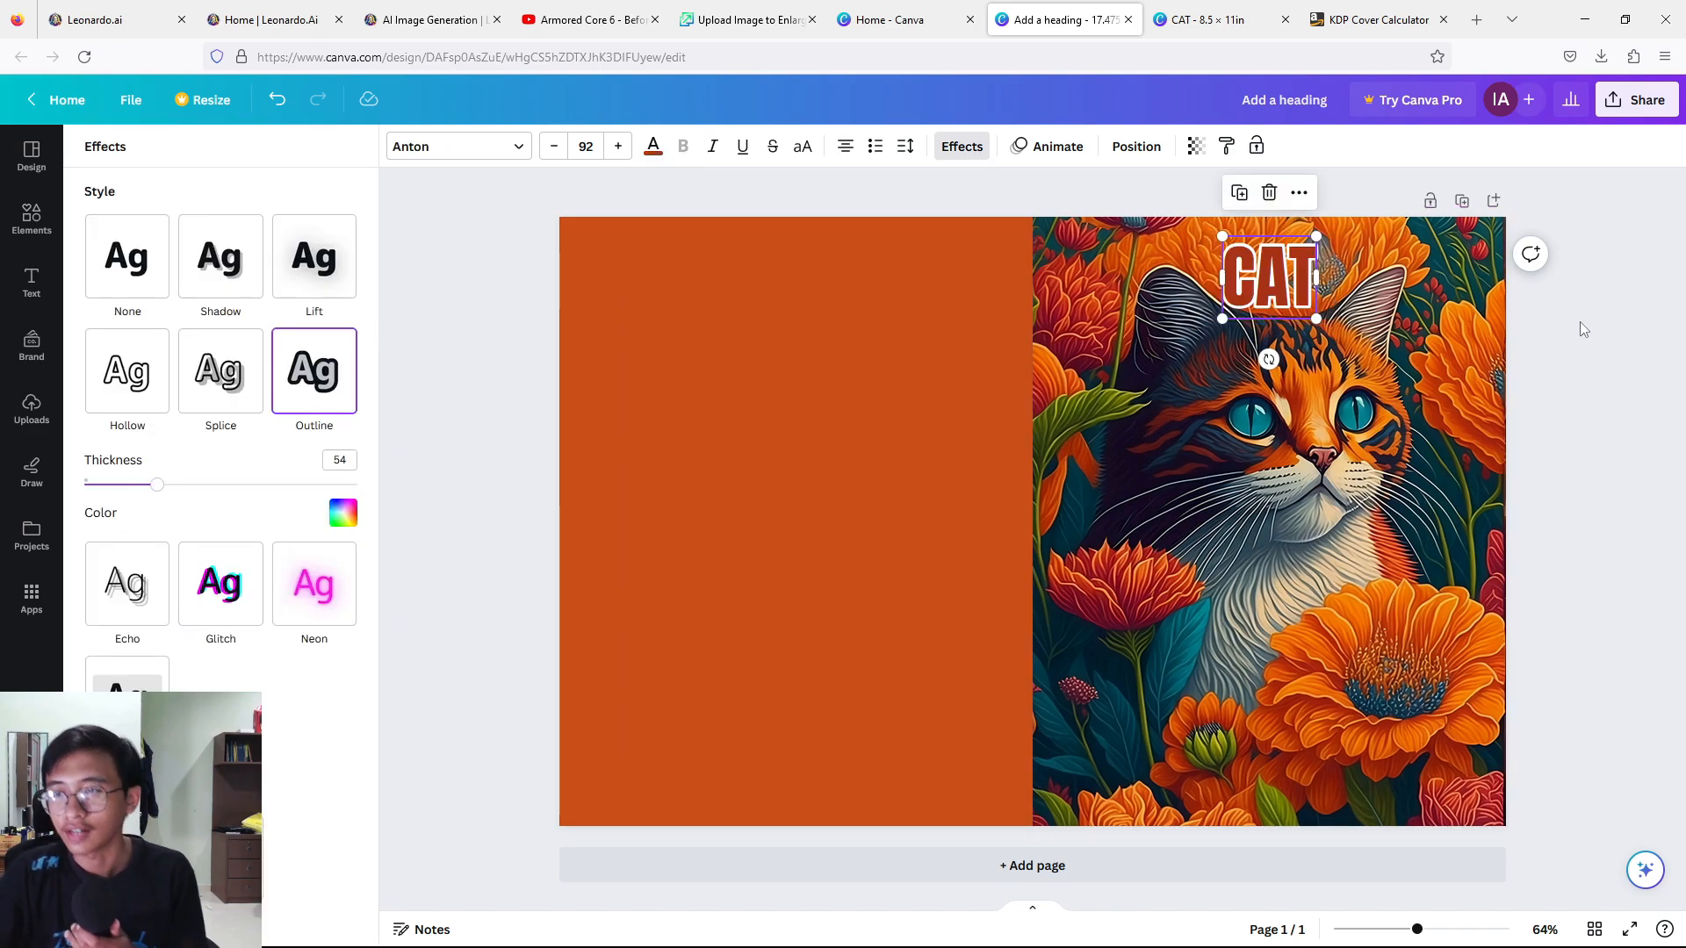
click(1578, 321)
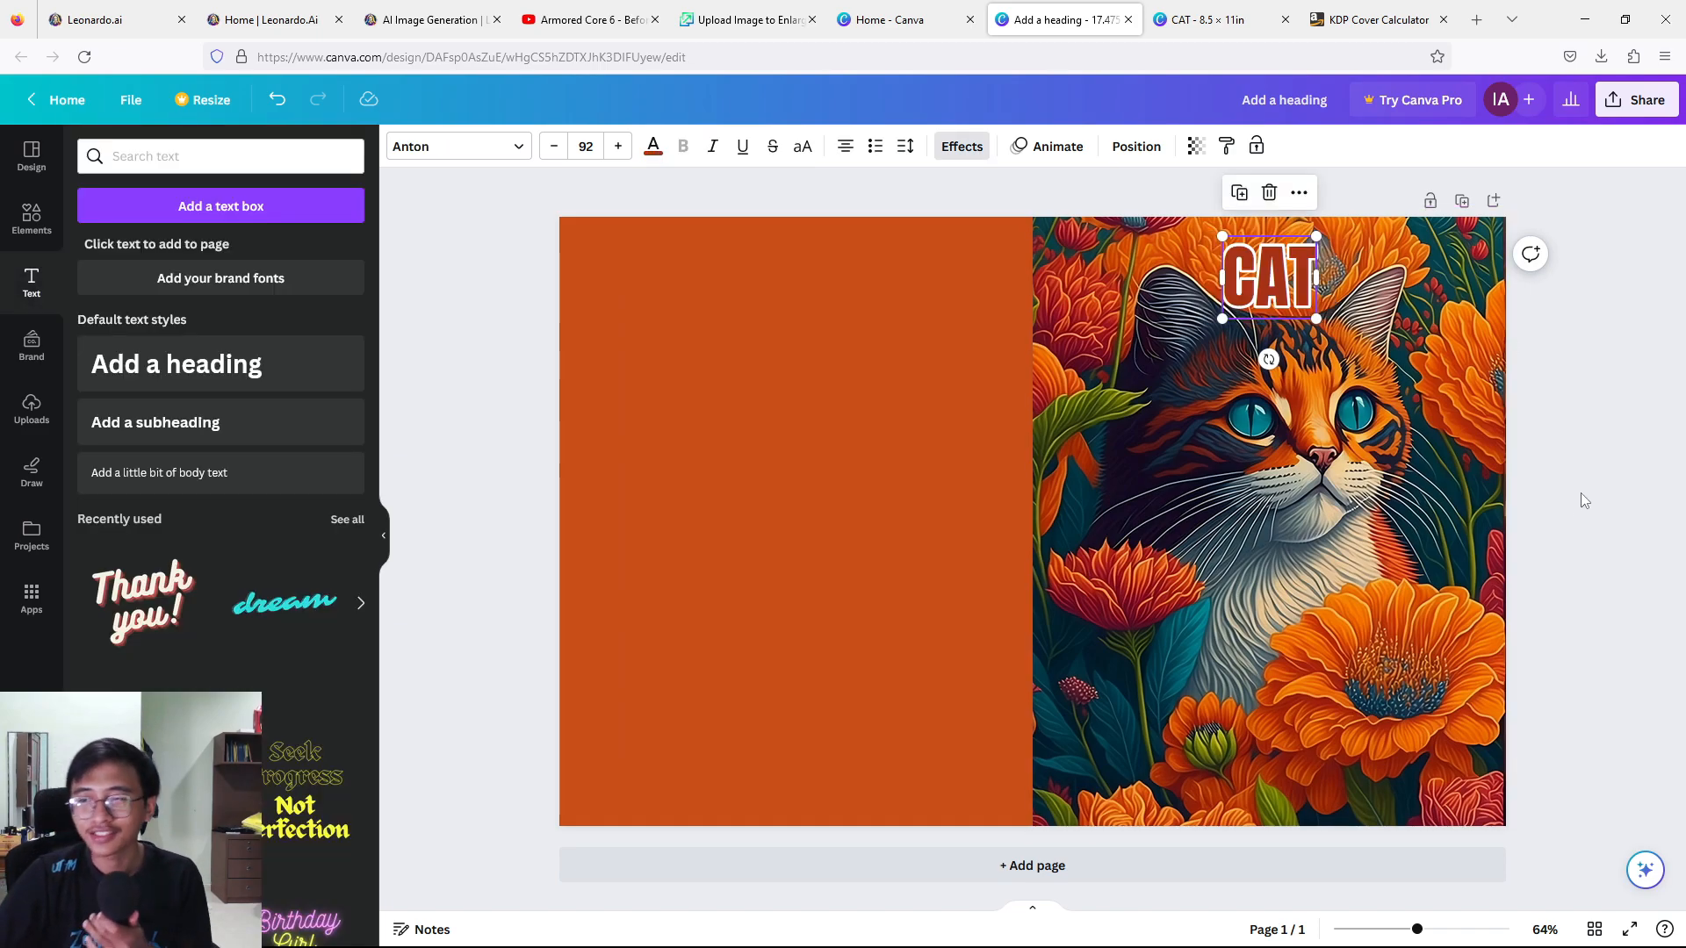
click(1581, 387)
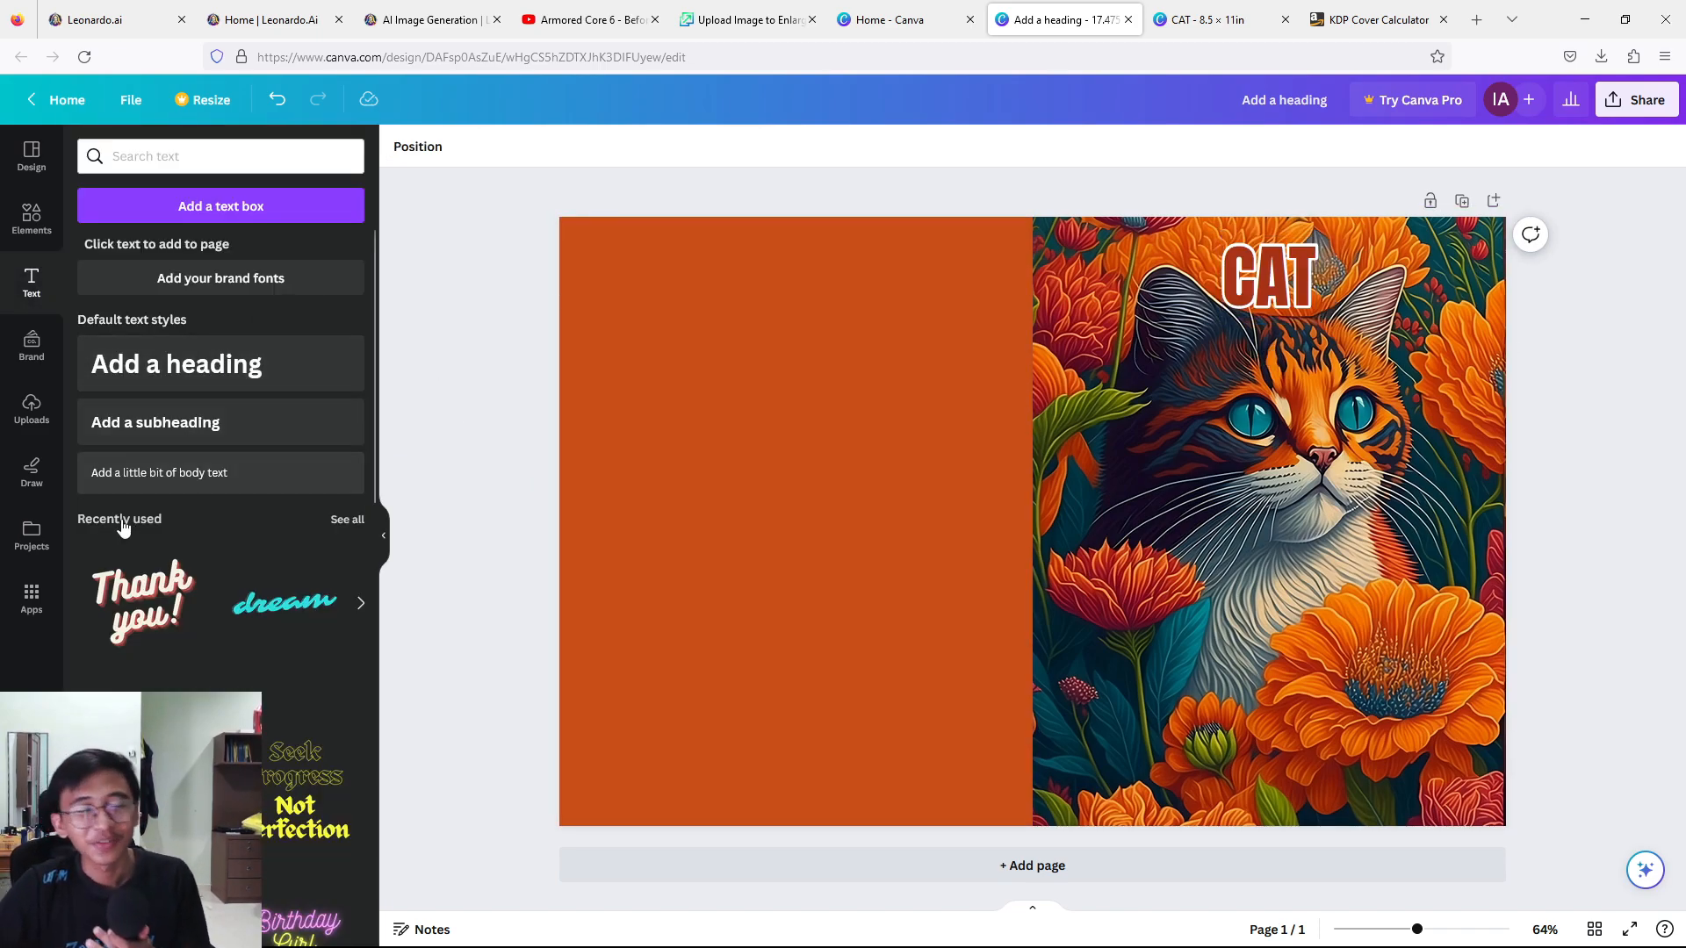
Add a smaller "COLORING BOOK" heading in dark red with a light outline, centred directly below the CAT title.
click(127, 371)
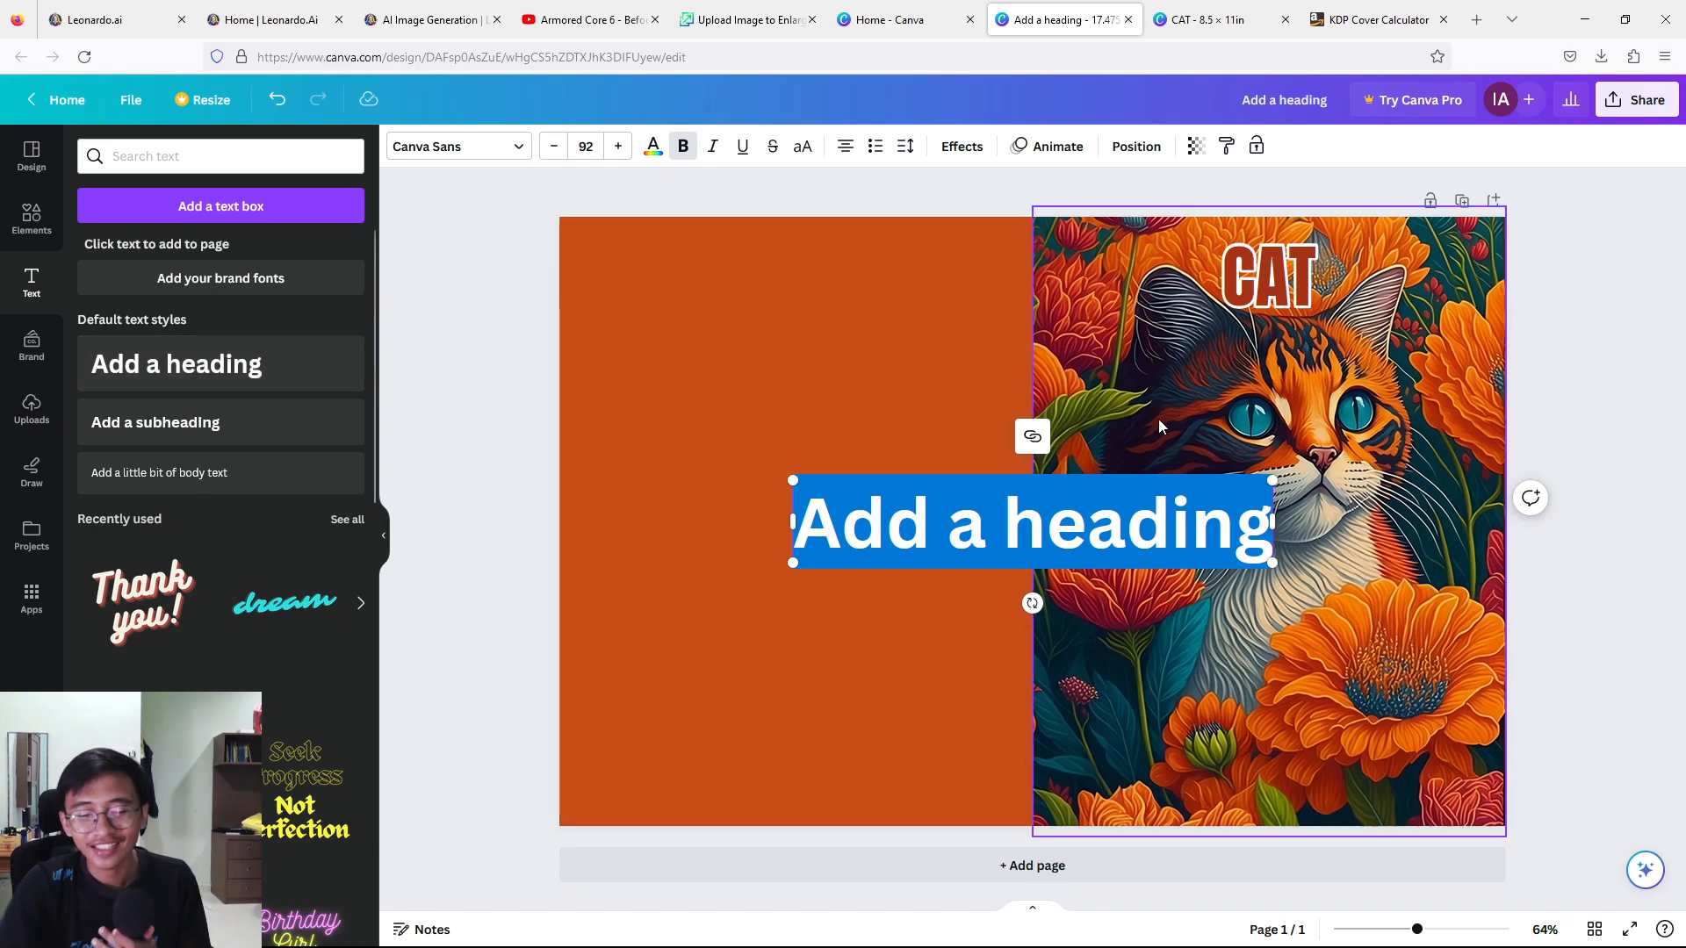
text(COLORING)
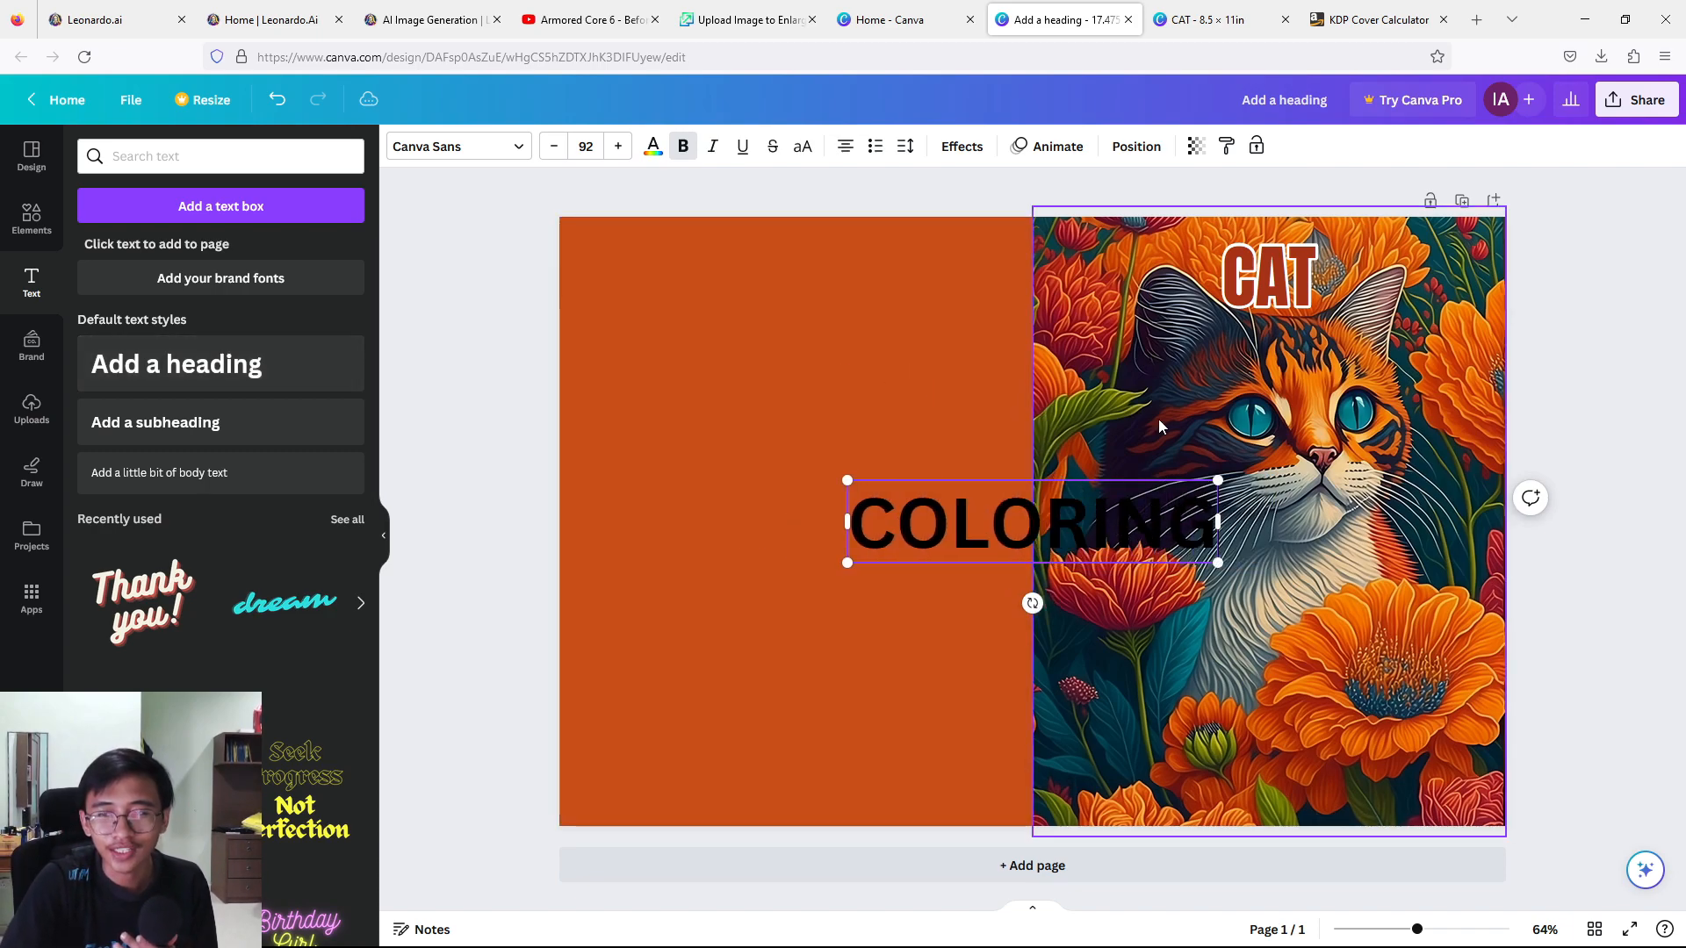
text( BOOK)
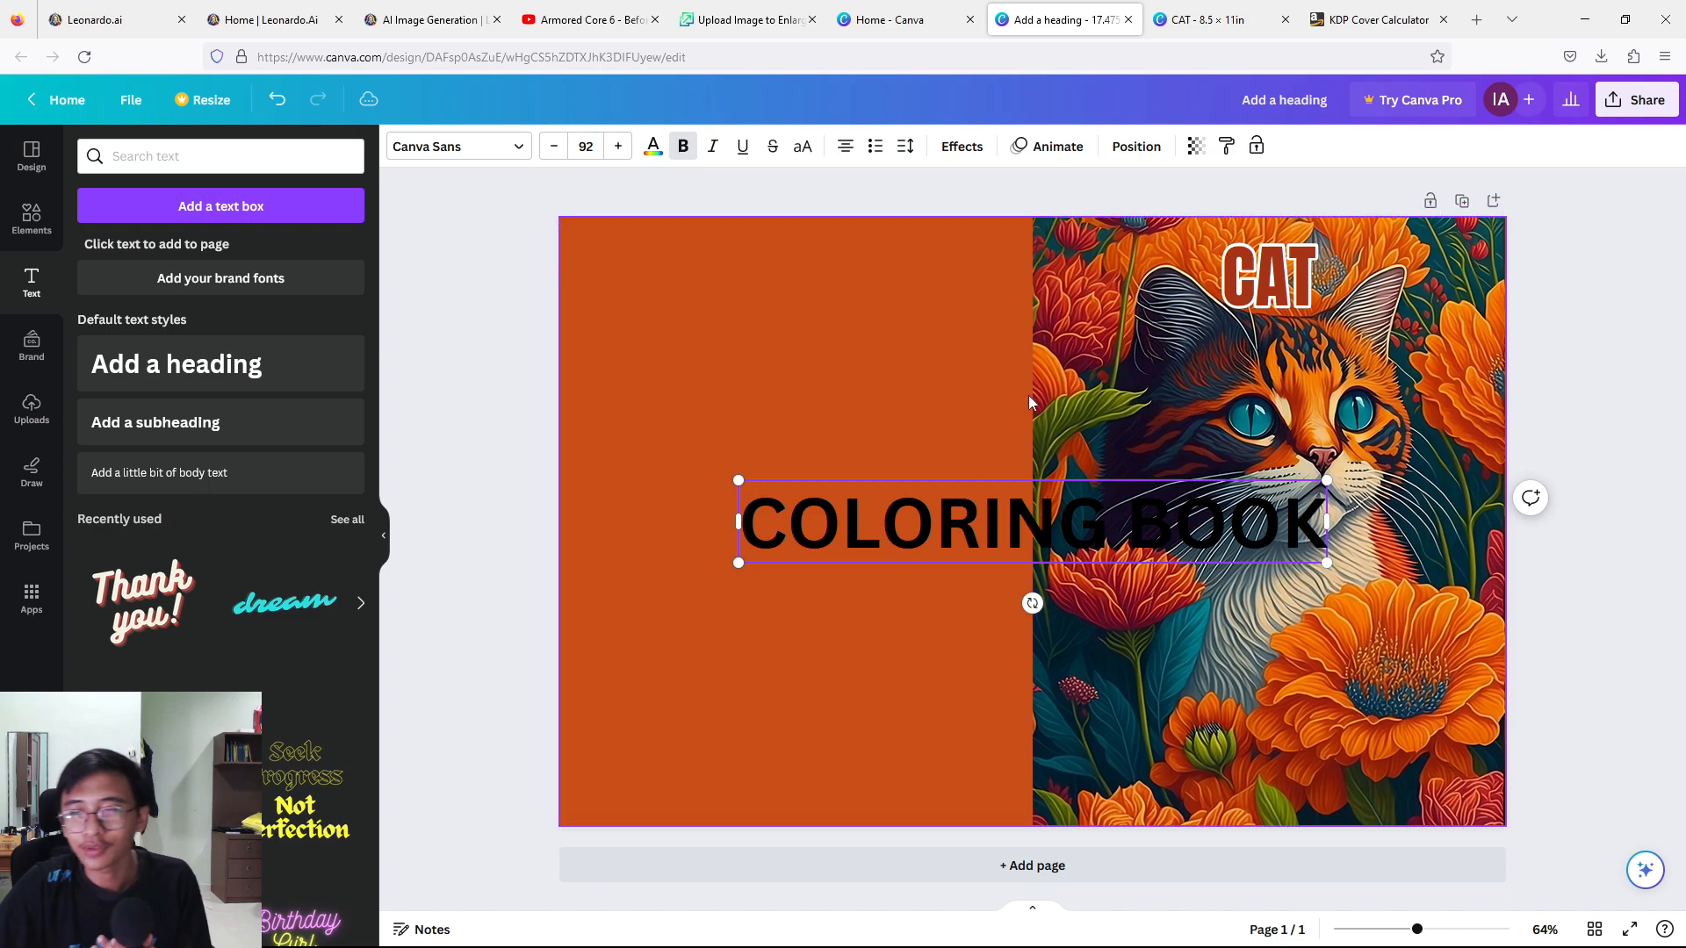
drag(729, 530, 786, 527)
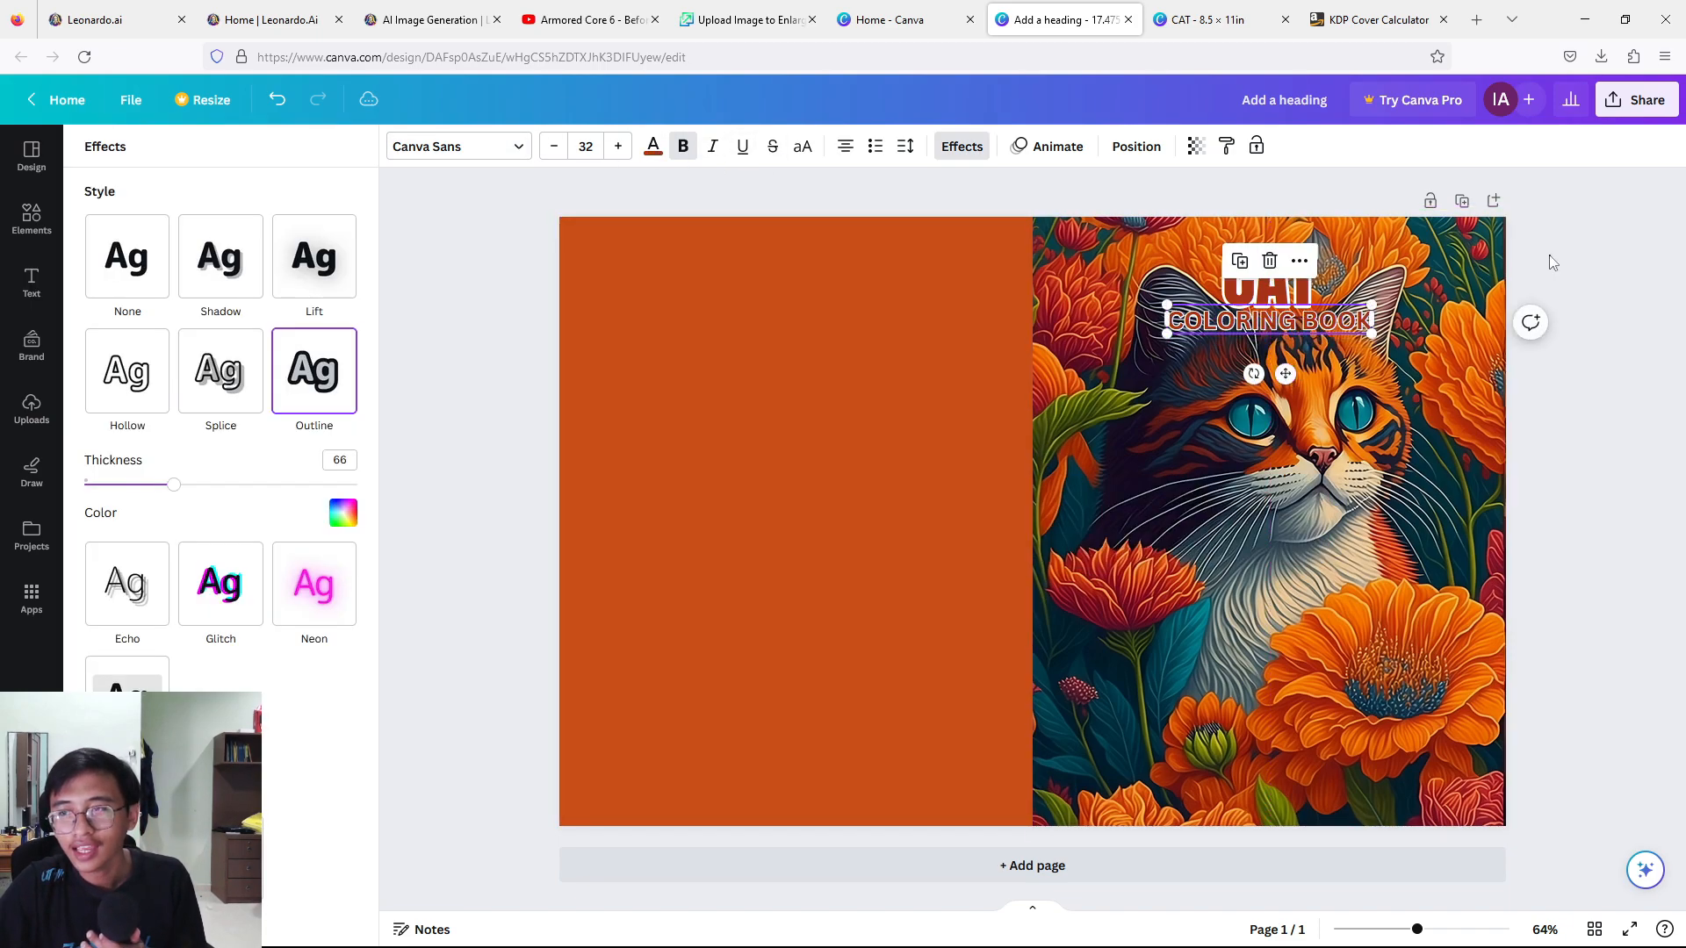
click(1550, 254)
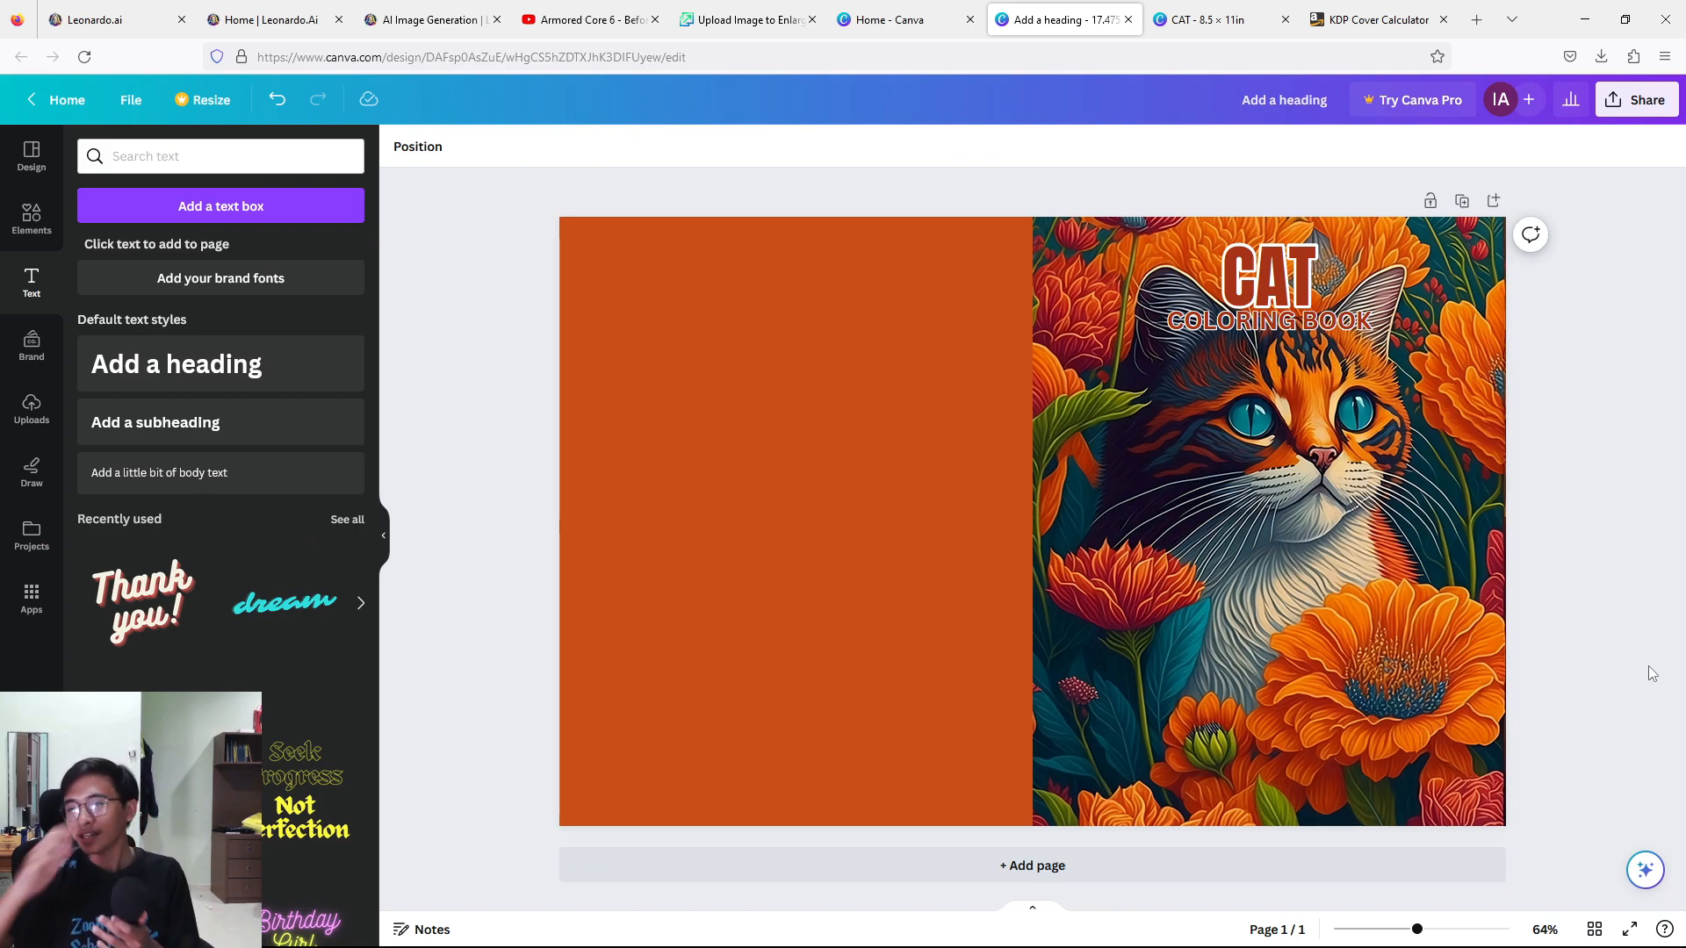
Move the CAT and COLORING BOOK headings down to the lower part of the front cover, over the flowers.
click(1248, 292)
drag(1248, 292, 1249, 662)
drag(1276, 338, 1271, 700)
click(1614, 486)
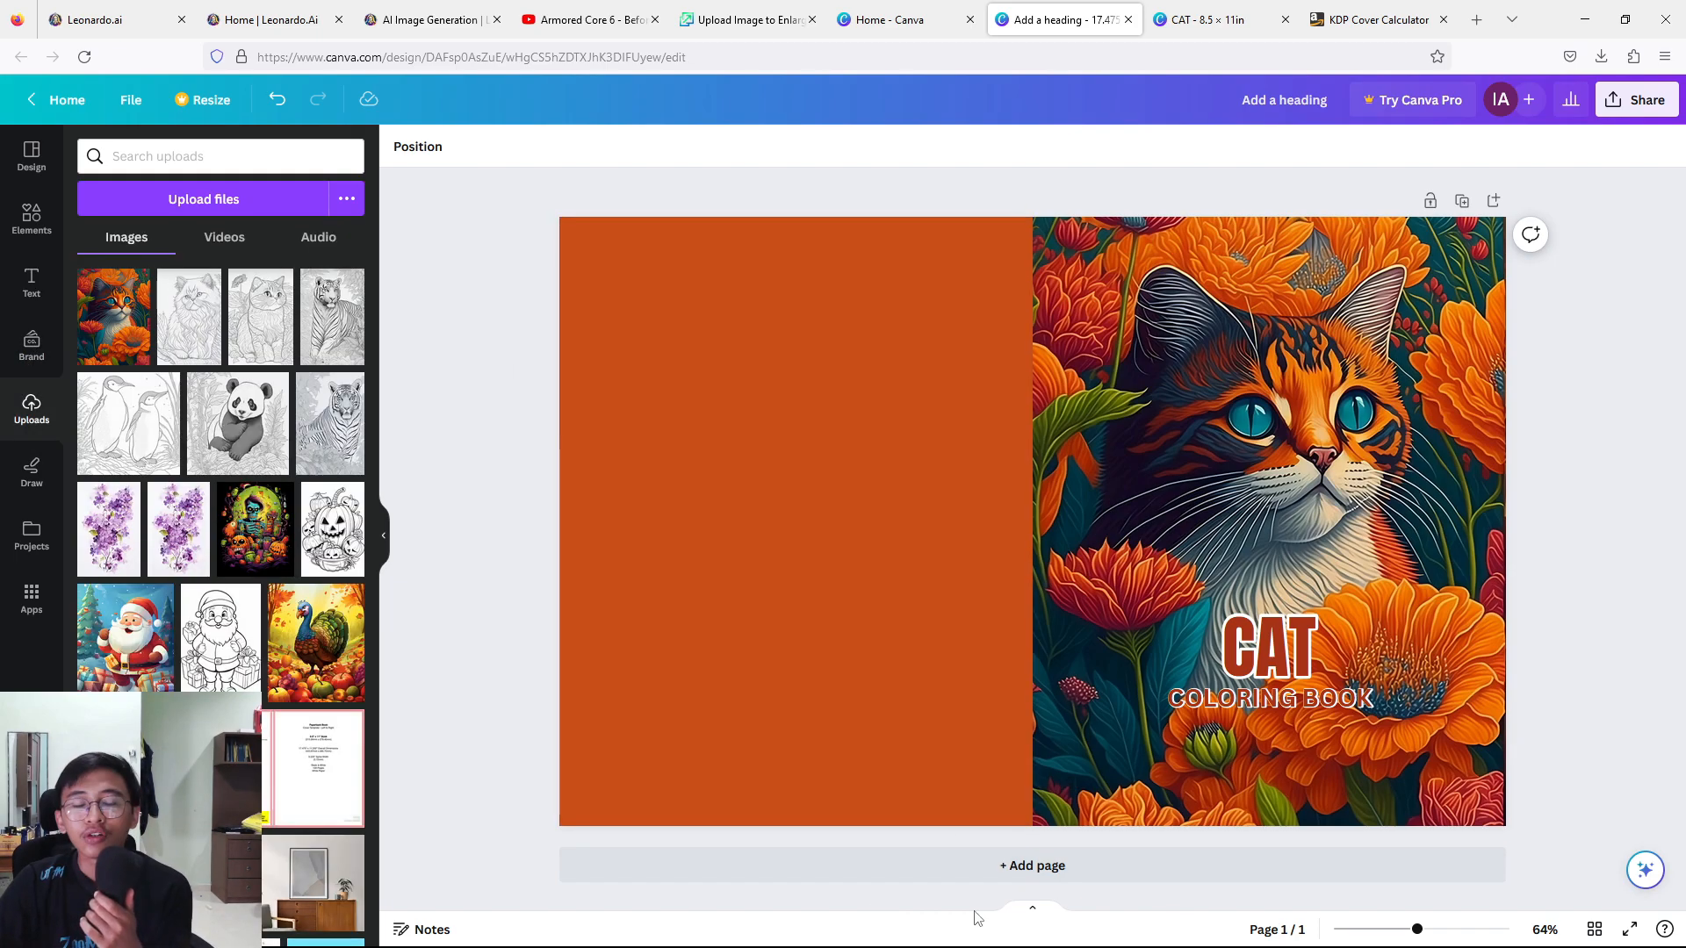
Place the uploaded short-haired cat line drawing on the back cover's upper left and shrink it to a thumbnail.
click(204, 302)
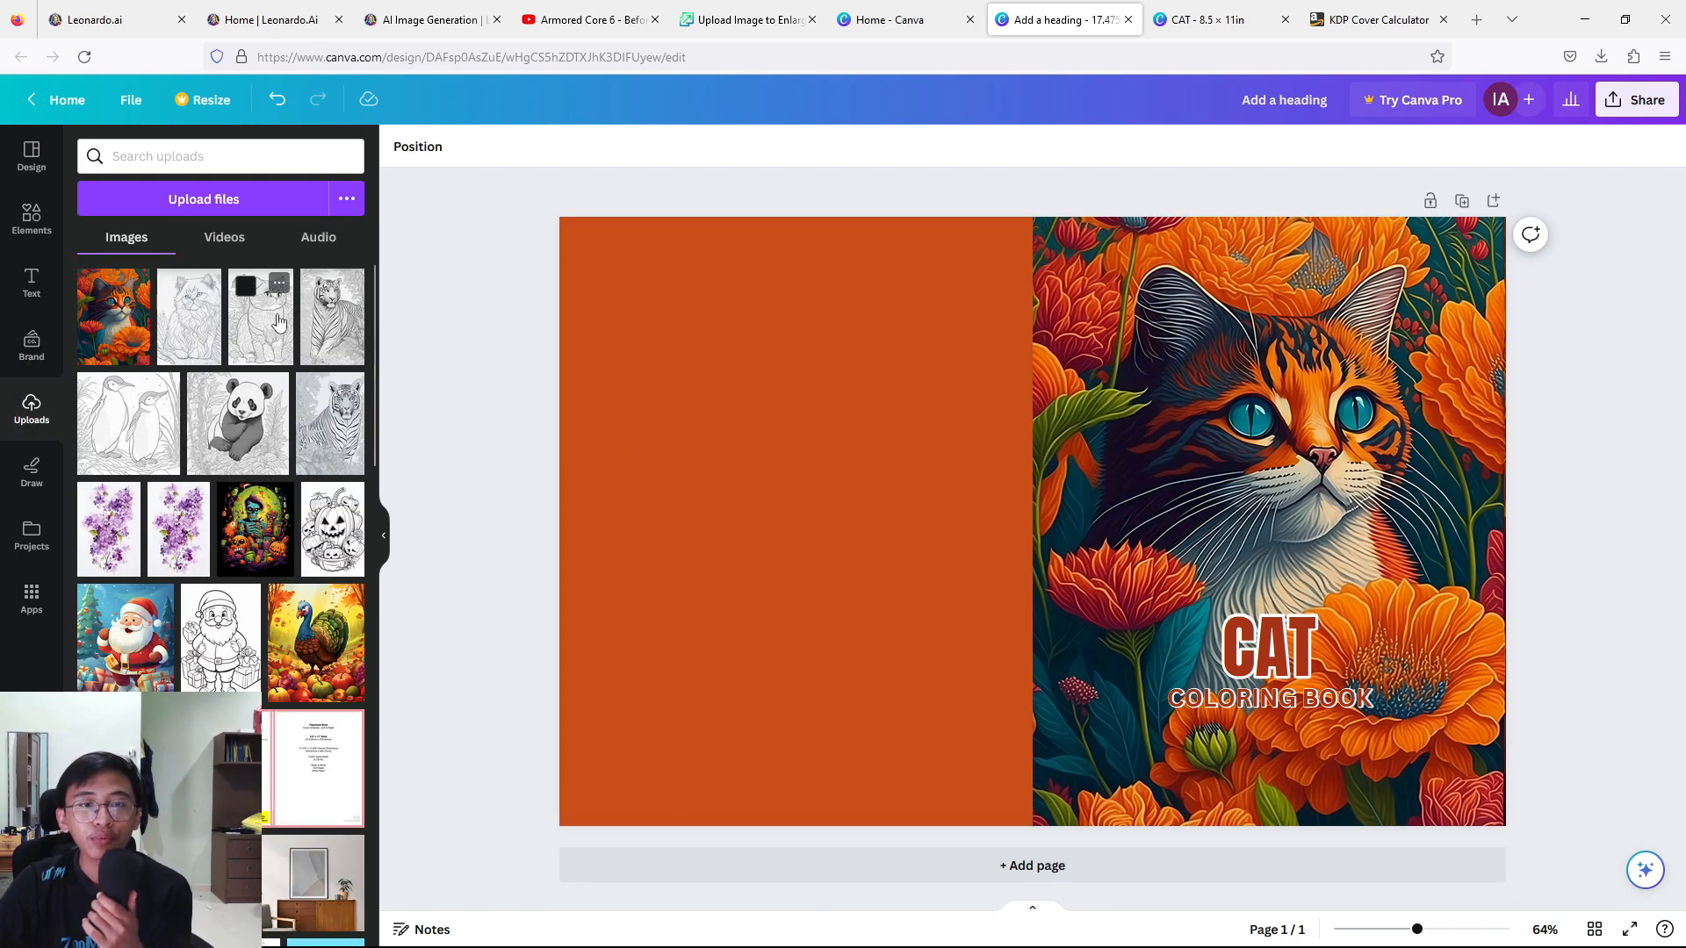
drag(1089, 570, 810, 573)
drag(888, 693, 753, 493)
drag(681, 395, 691, 395)
drag(757, 488, 753, 483)
Place the uploaded long-haired cat line drawing beside the first thumbnail and shrink it to a matching size.
click(188, 316)
drag(1105, 473, 998, 431)
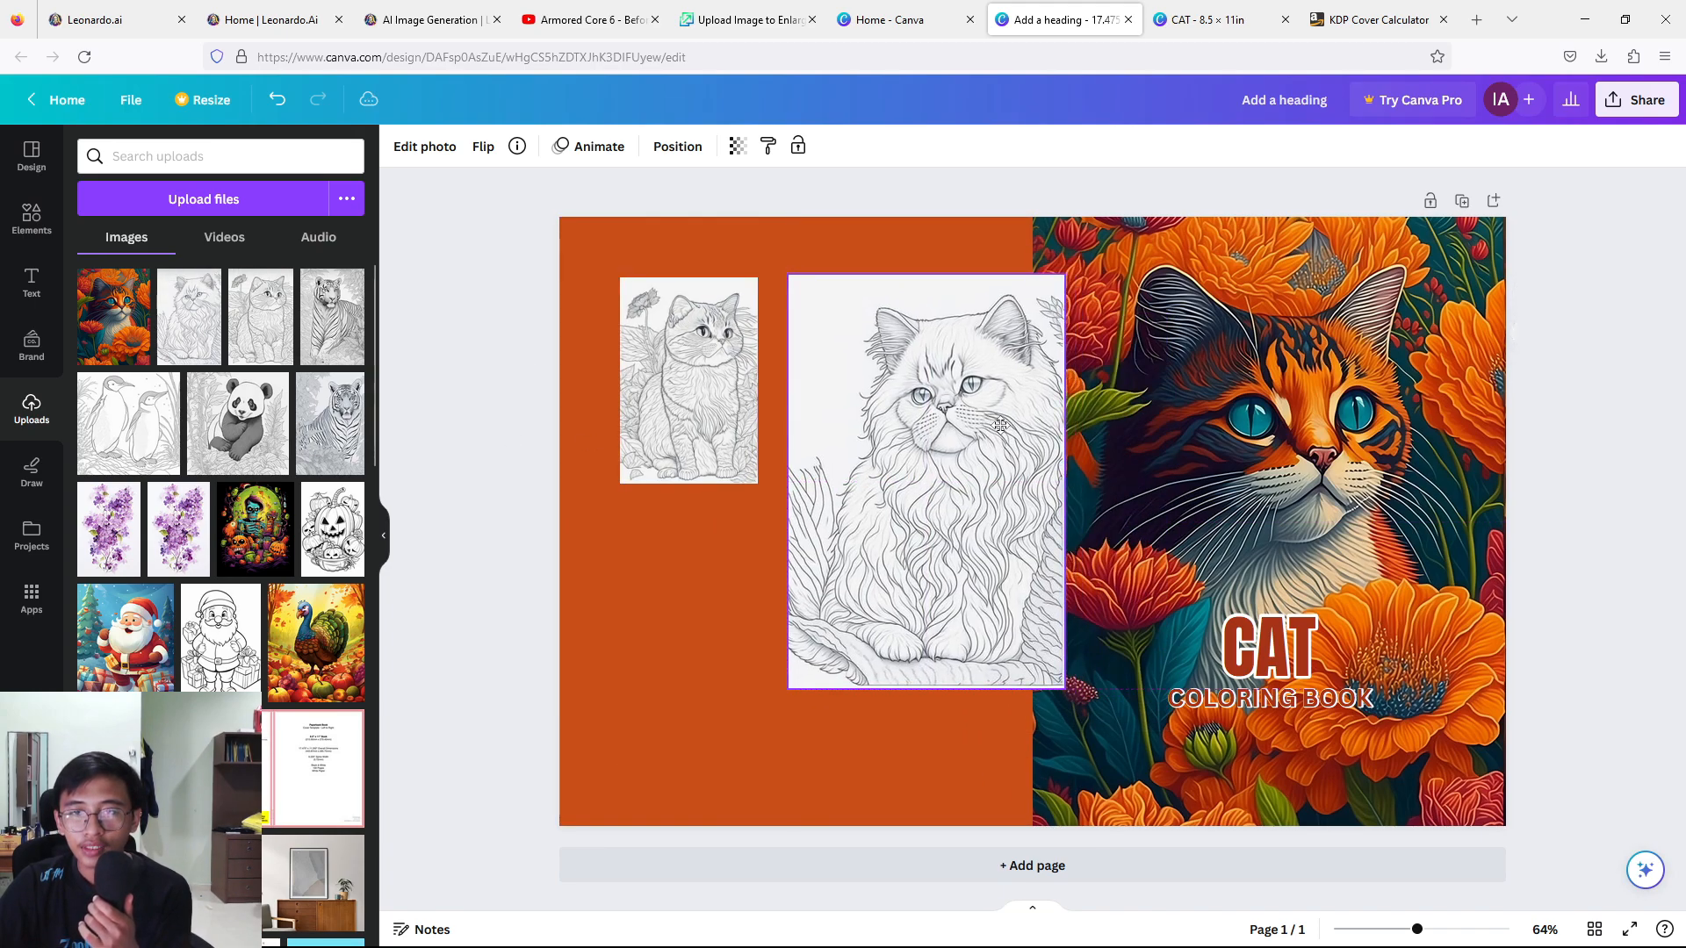
drag(1066, 690, 941, 486)
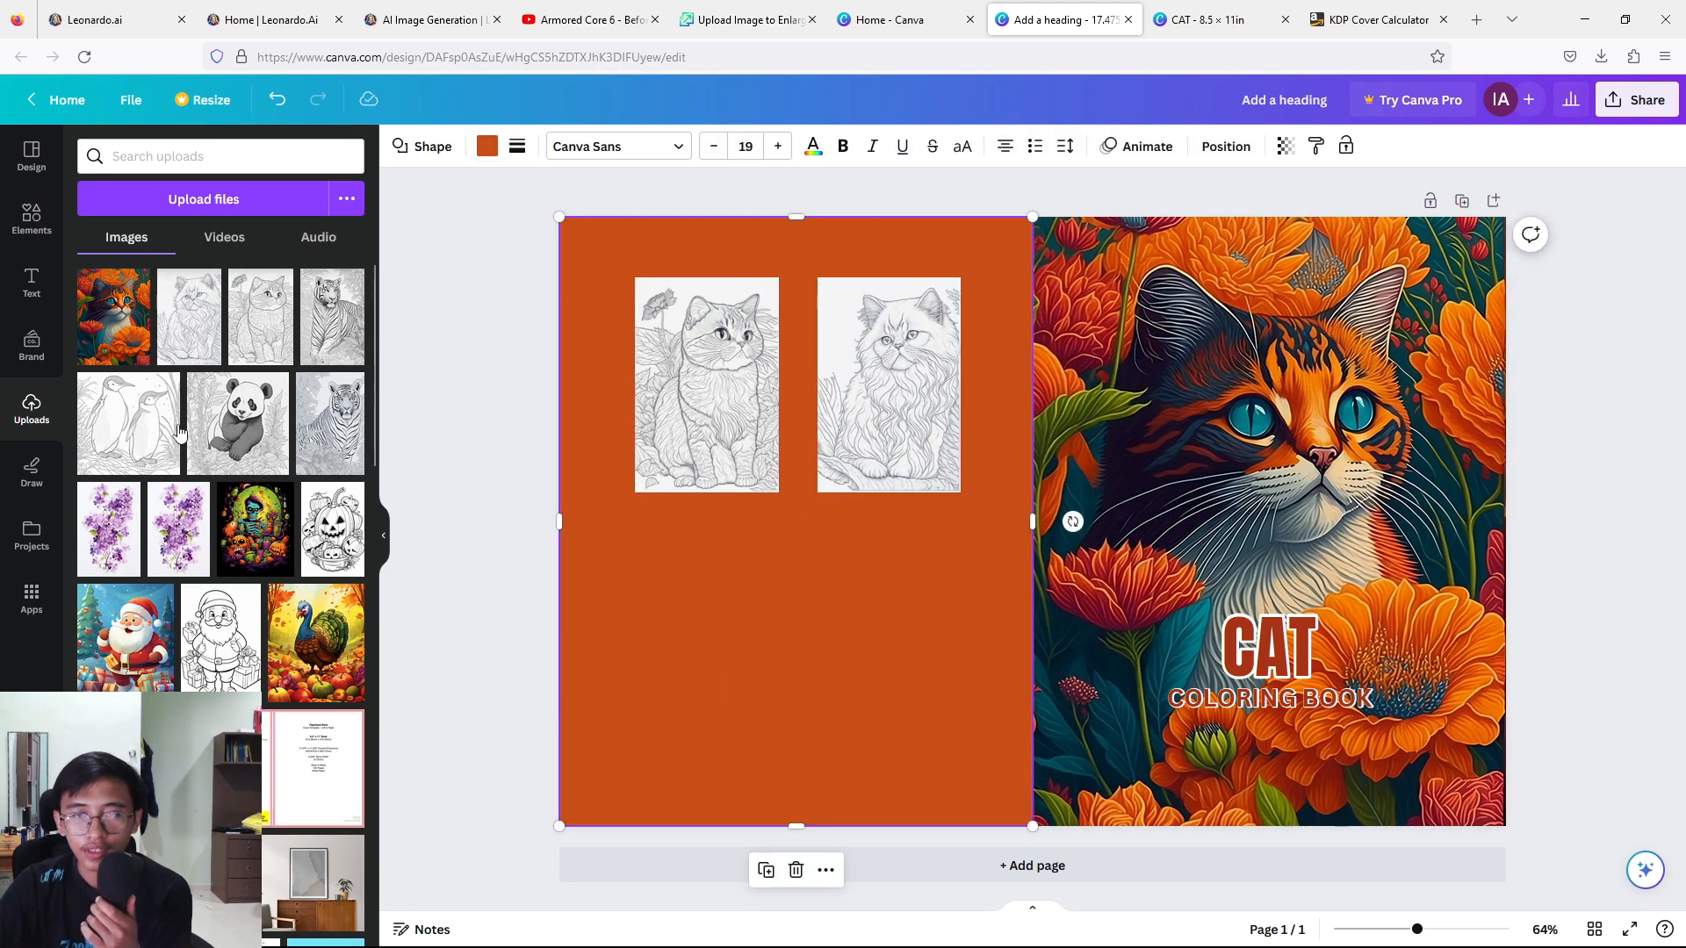
Place a second copy of the short-haired cat drawing below the first thumbnail, matching its size and alignment.
click(262, 317)
drag(973, 527, 647, 634)
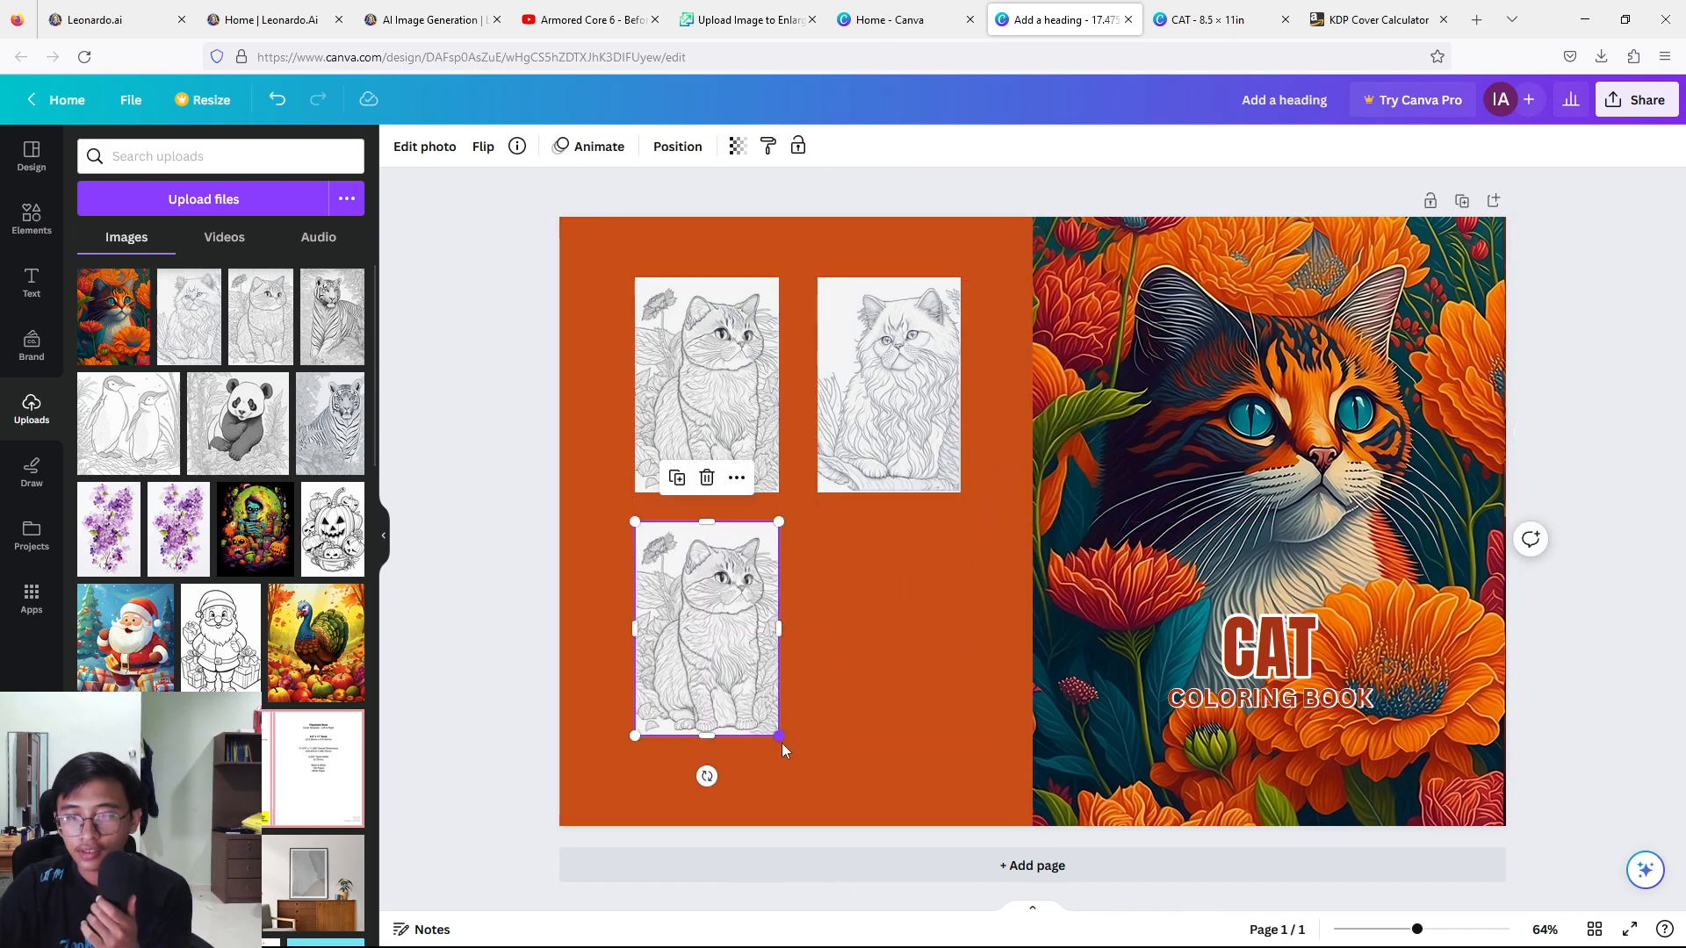
drag(780, 740, 779, 735)
click(1545, 279)
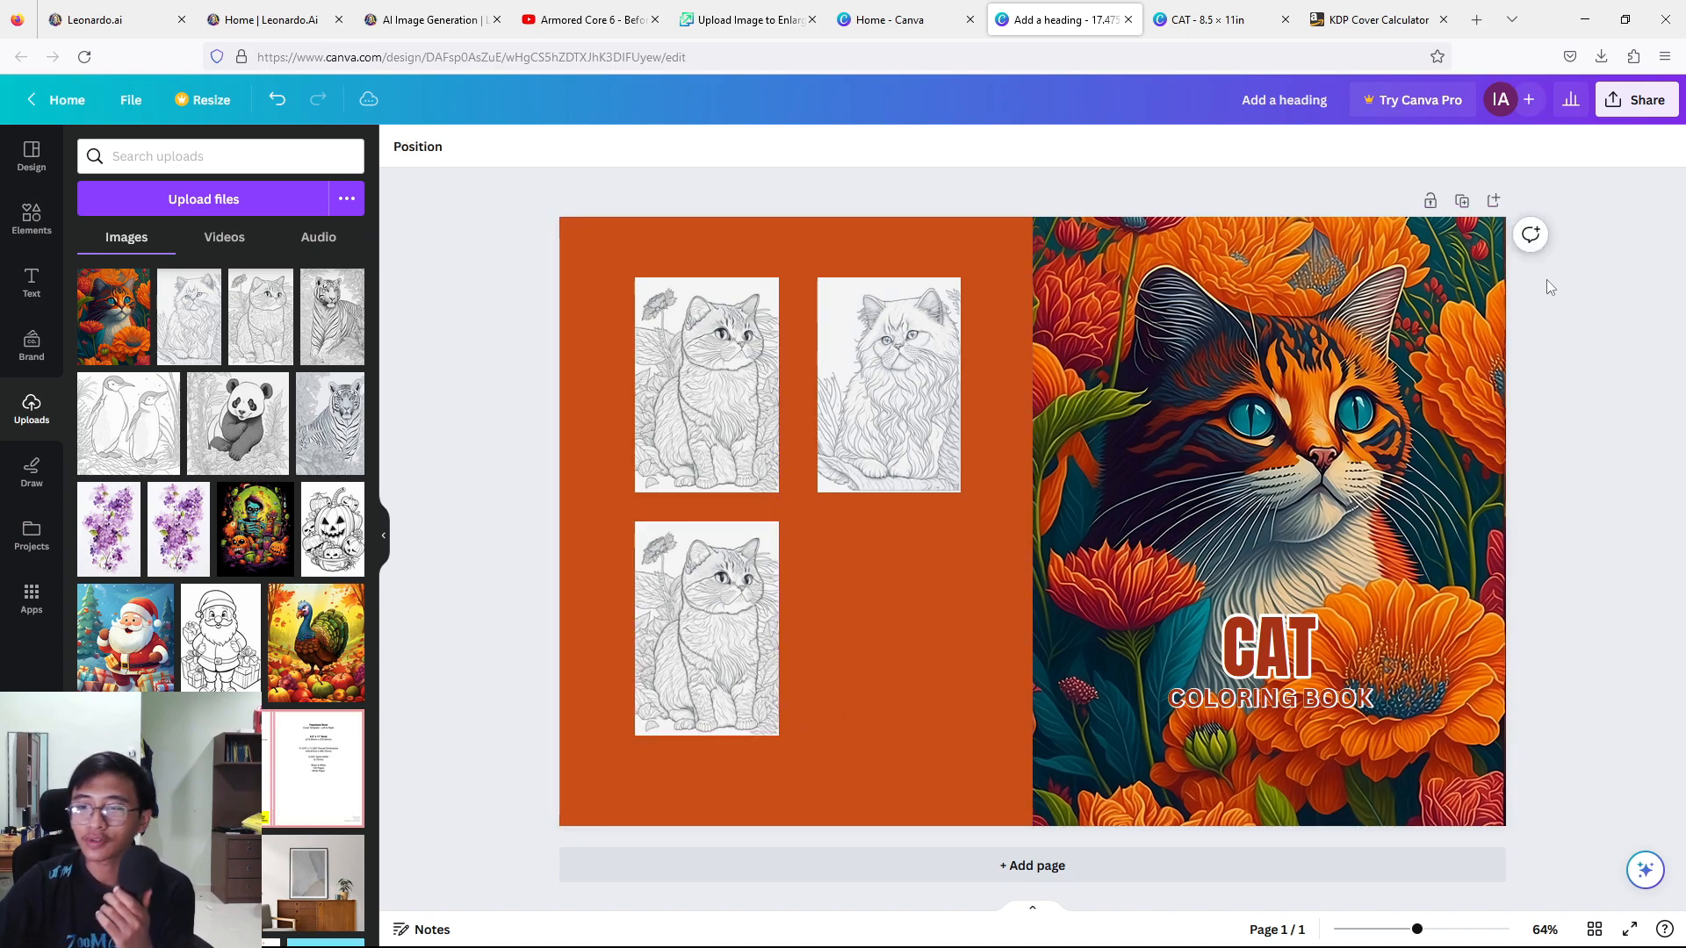
Fade the back-cover square to 30 to check the template's barcode area against the thumbnails, and restore it to 100.
click(804, 634)
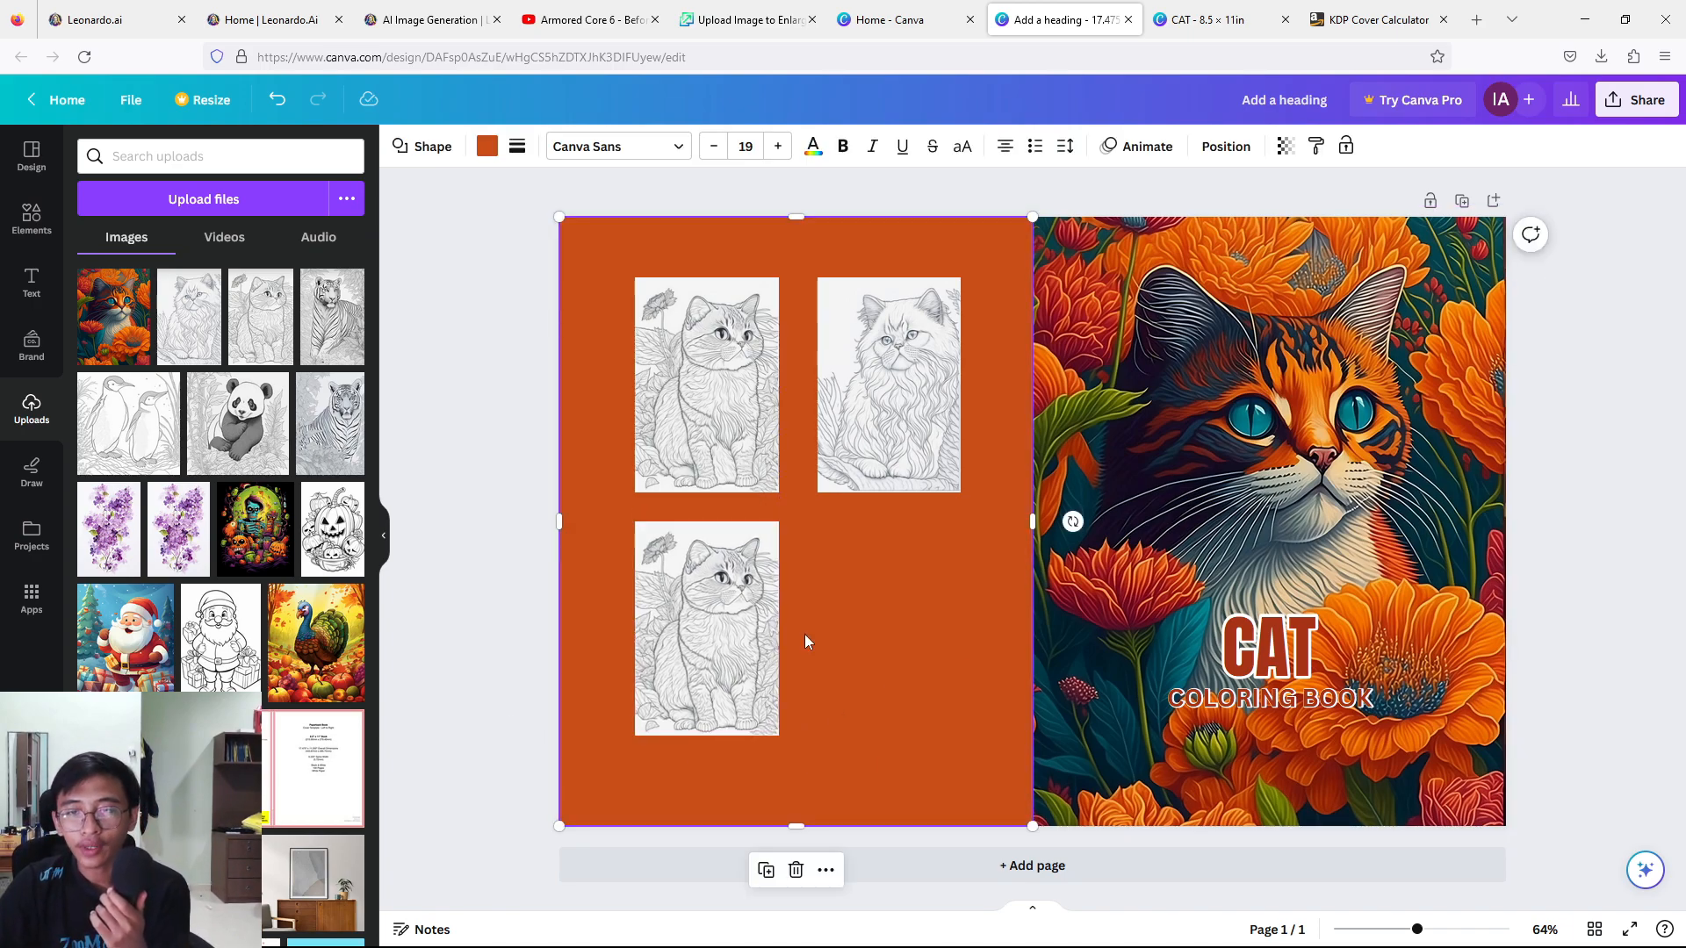
click(1286, 146)
drag(1284, 216, 1168, 217)
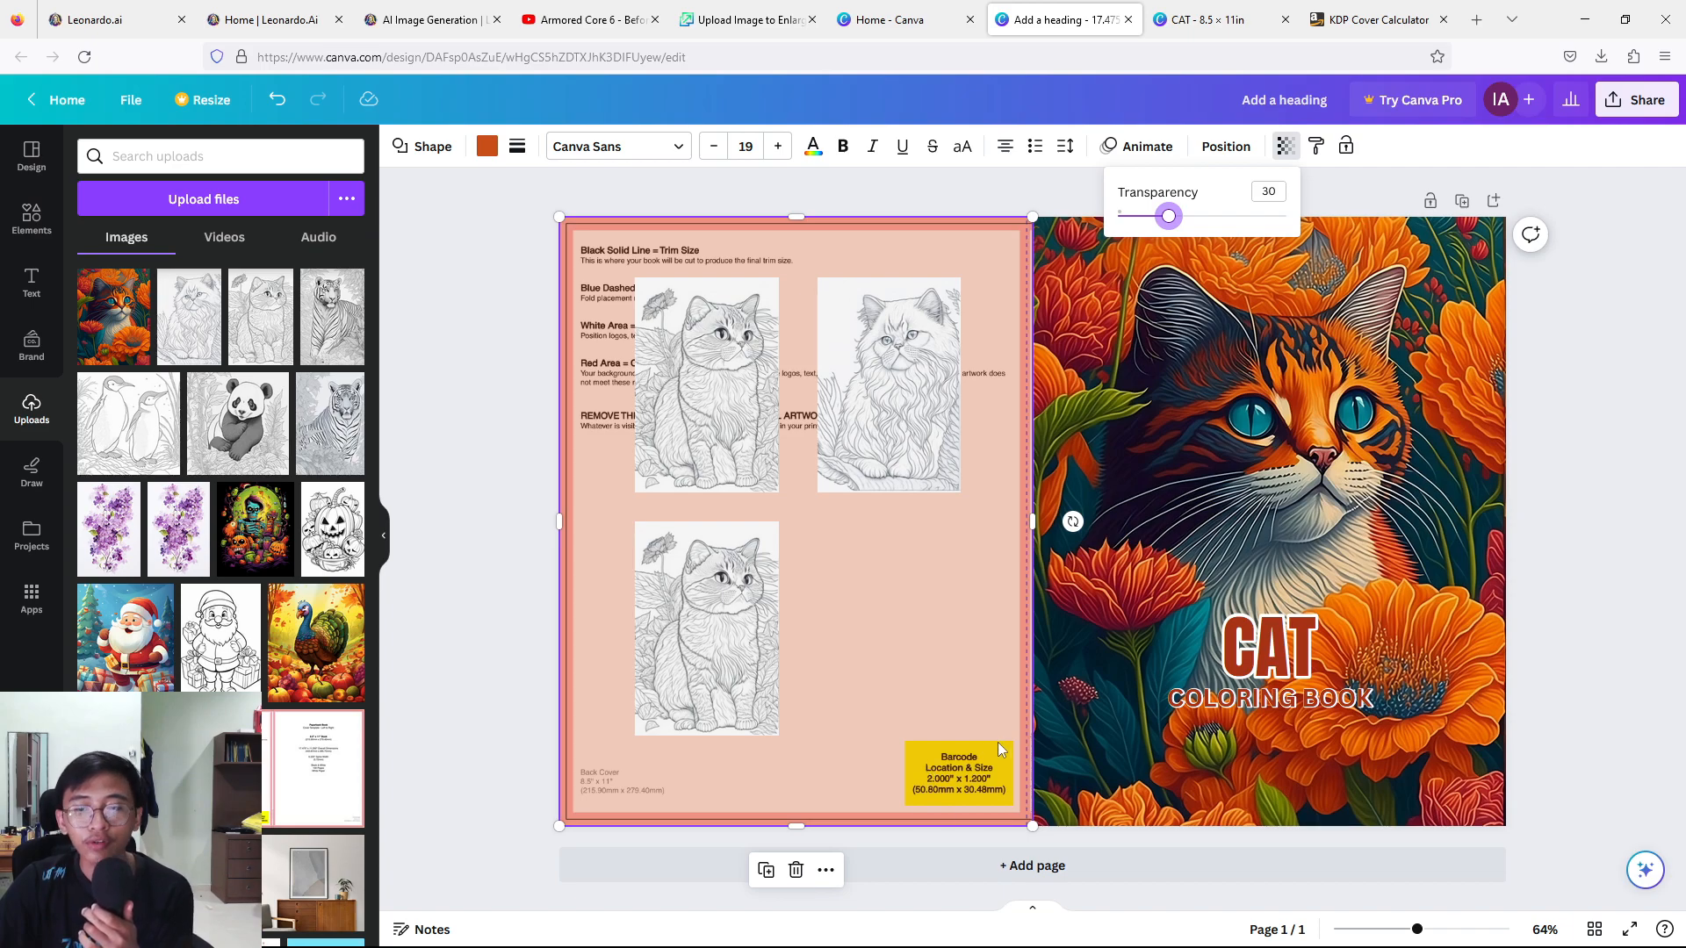
drag(1167, 216, 1307, 200)
click(1591, 312)
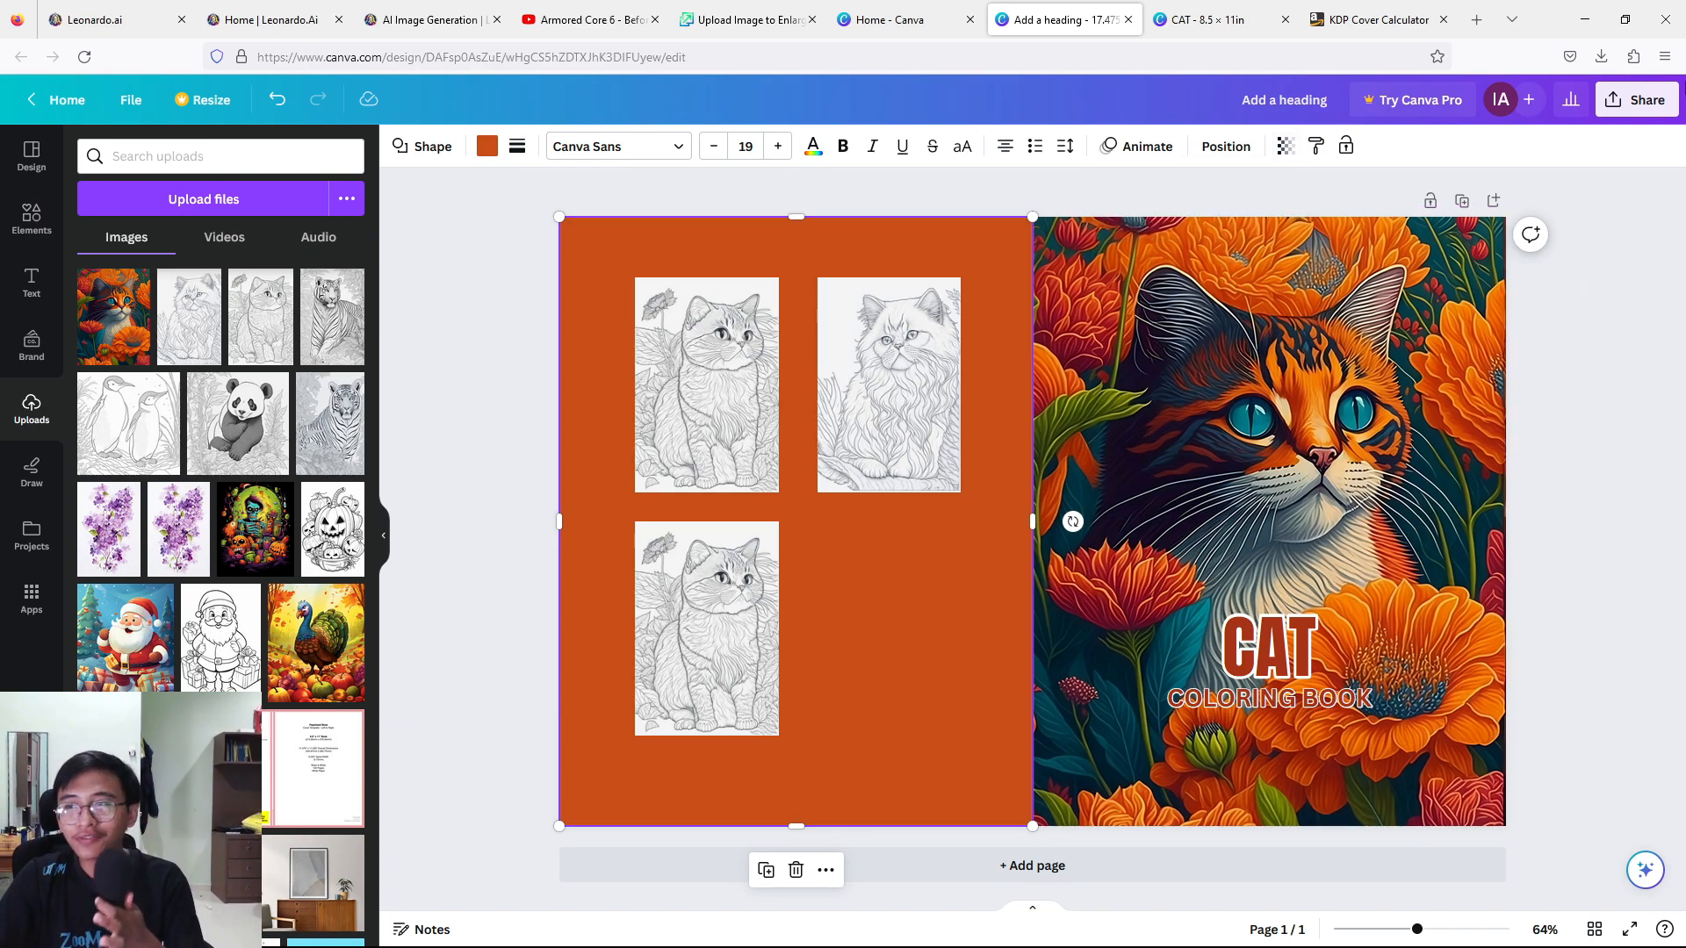
Download the cover design as PDF Print with the RGB colour profile.
click(1641, 99)
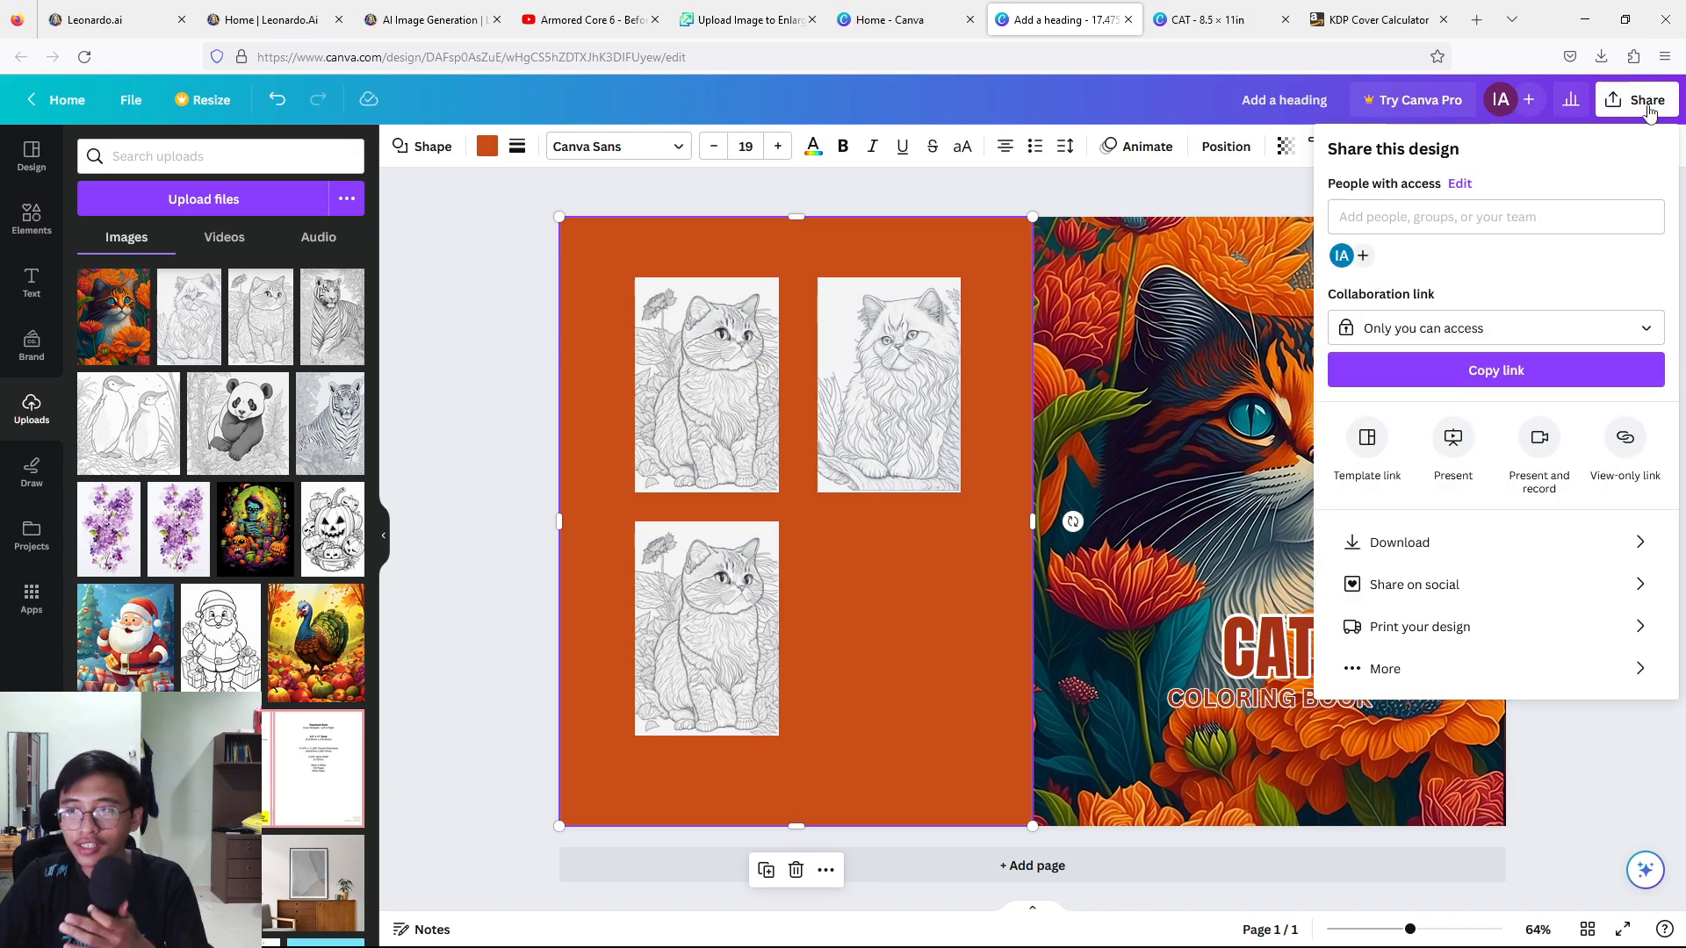
click(1404, 543)
click(1493, 225)
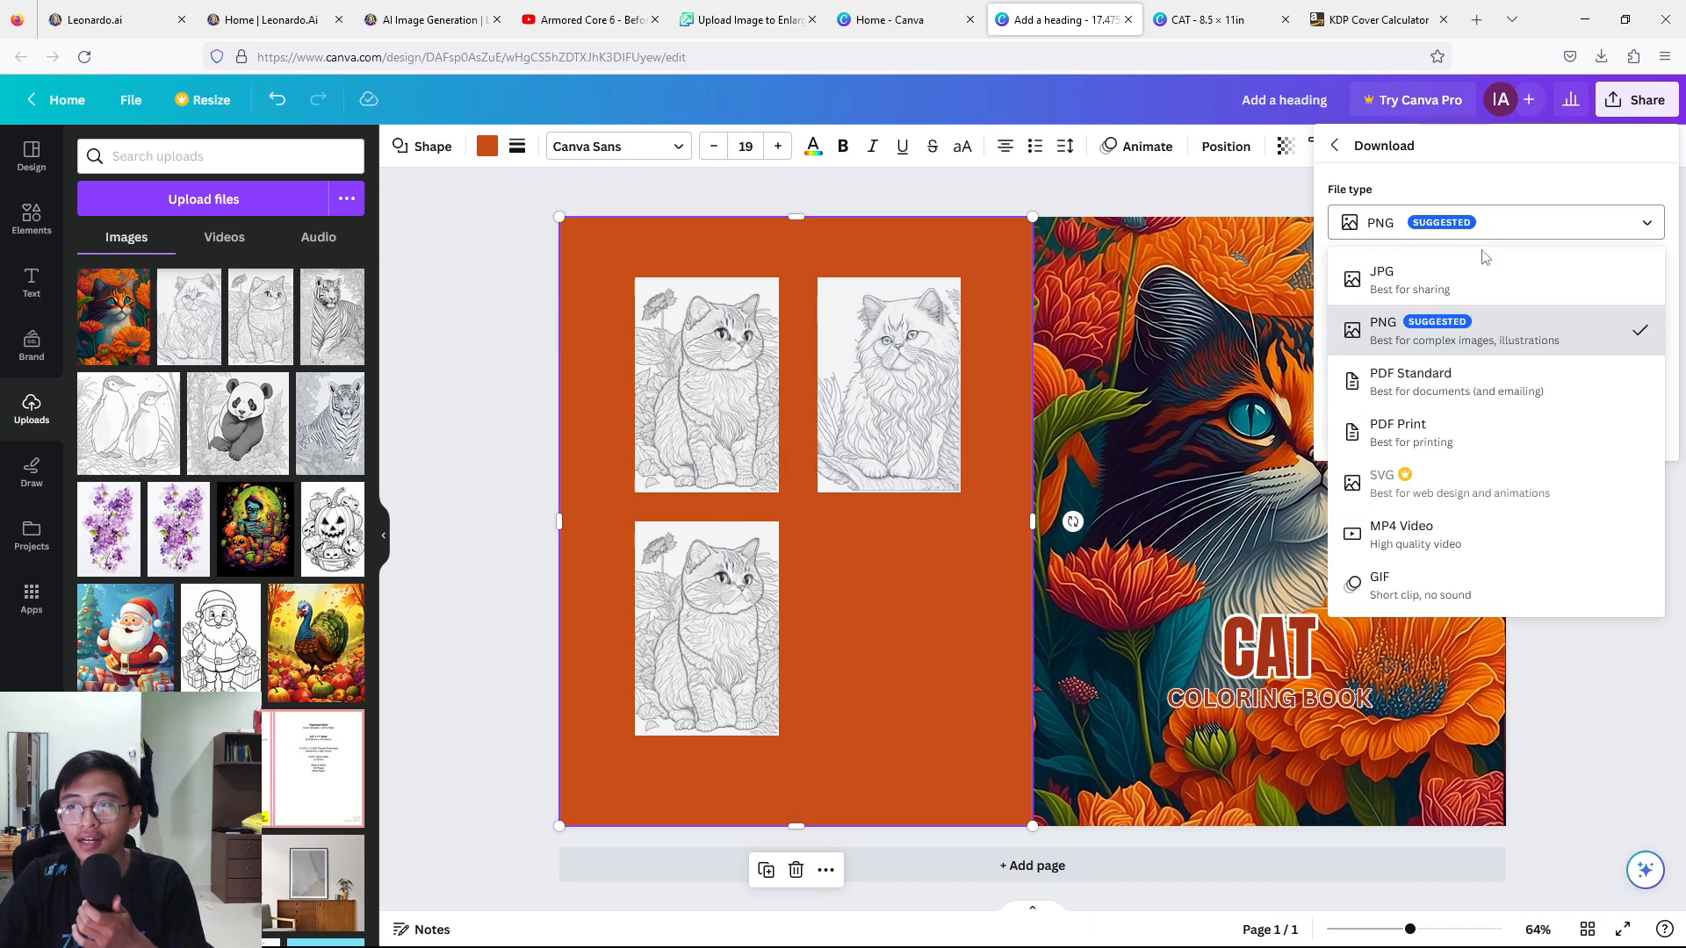
click(1447, 432)
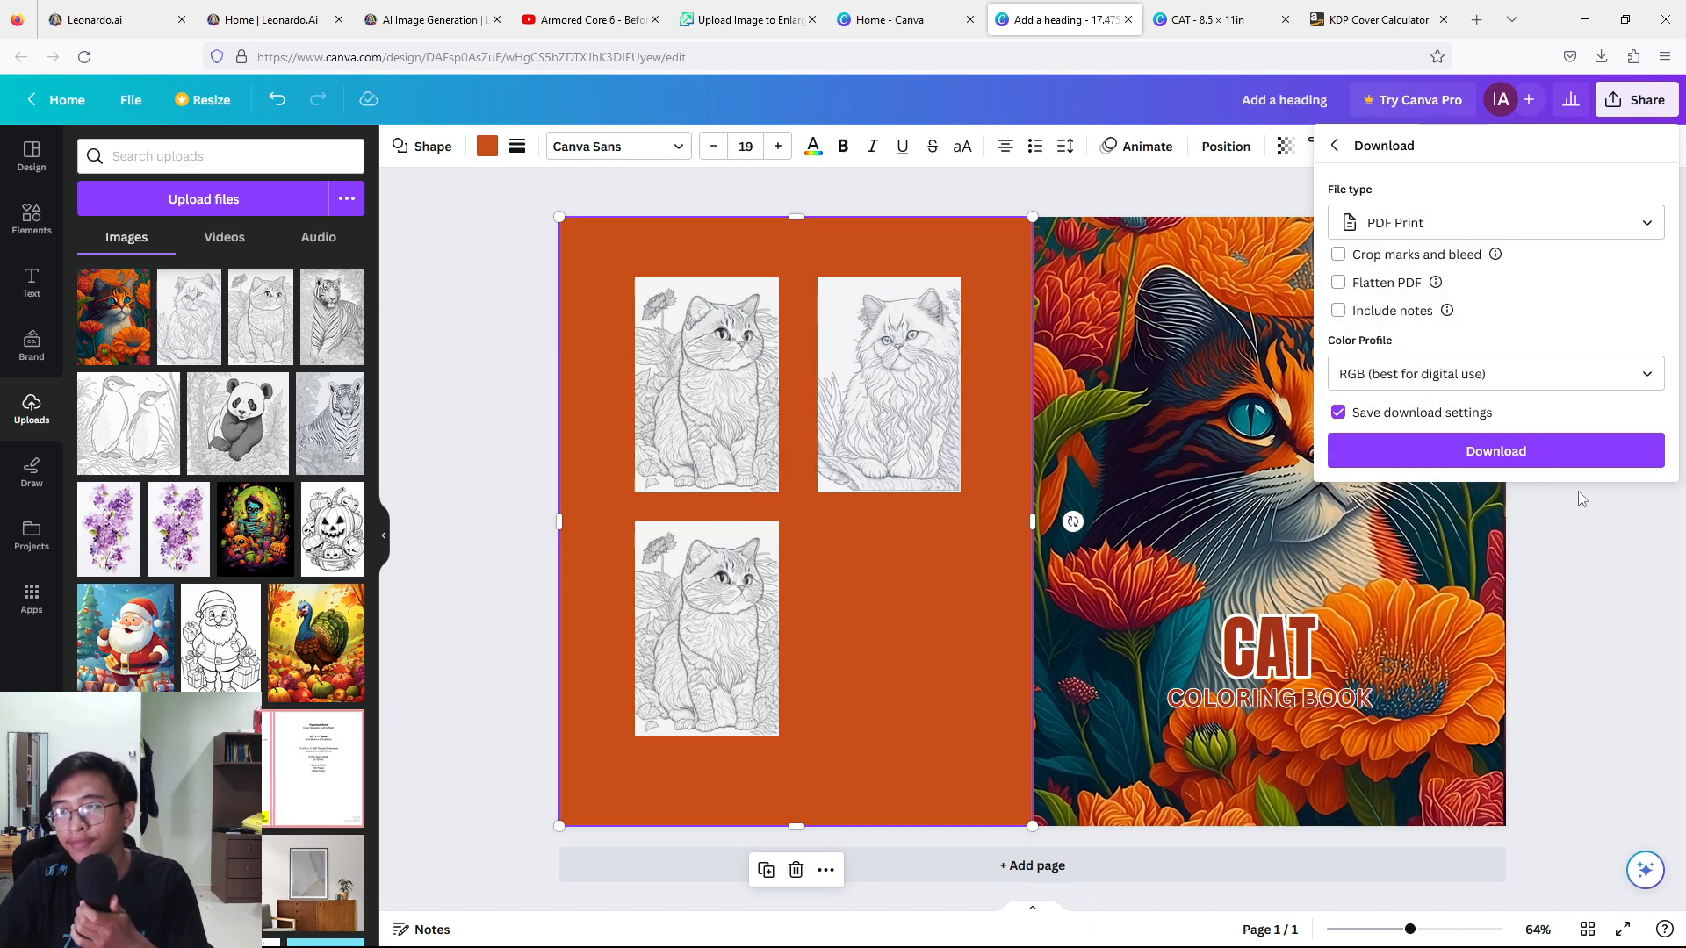
click(1577, 462)
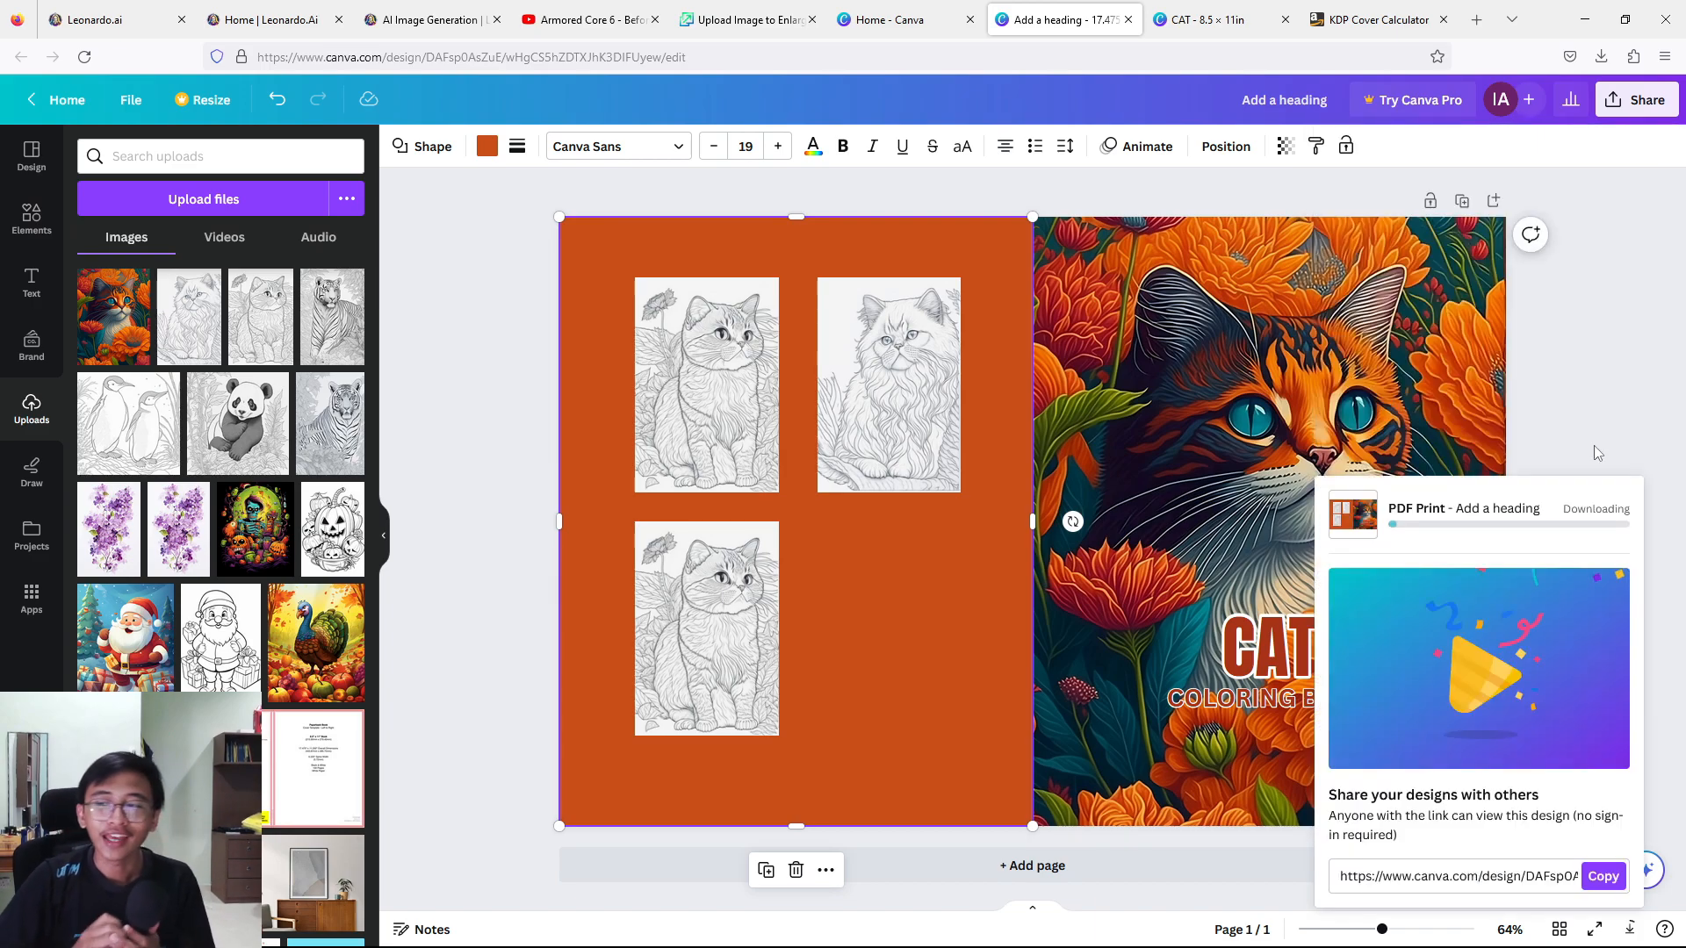